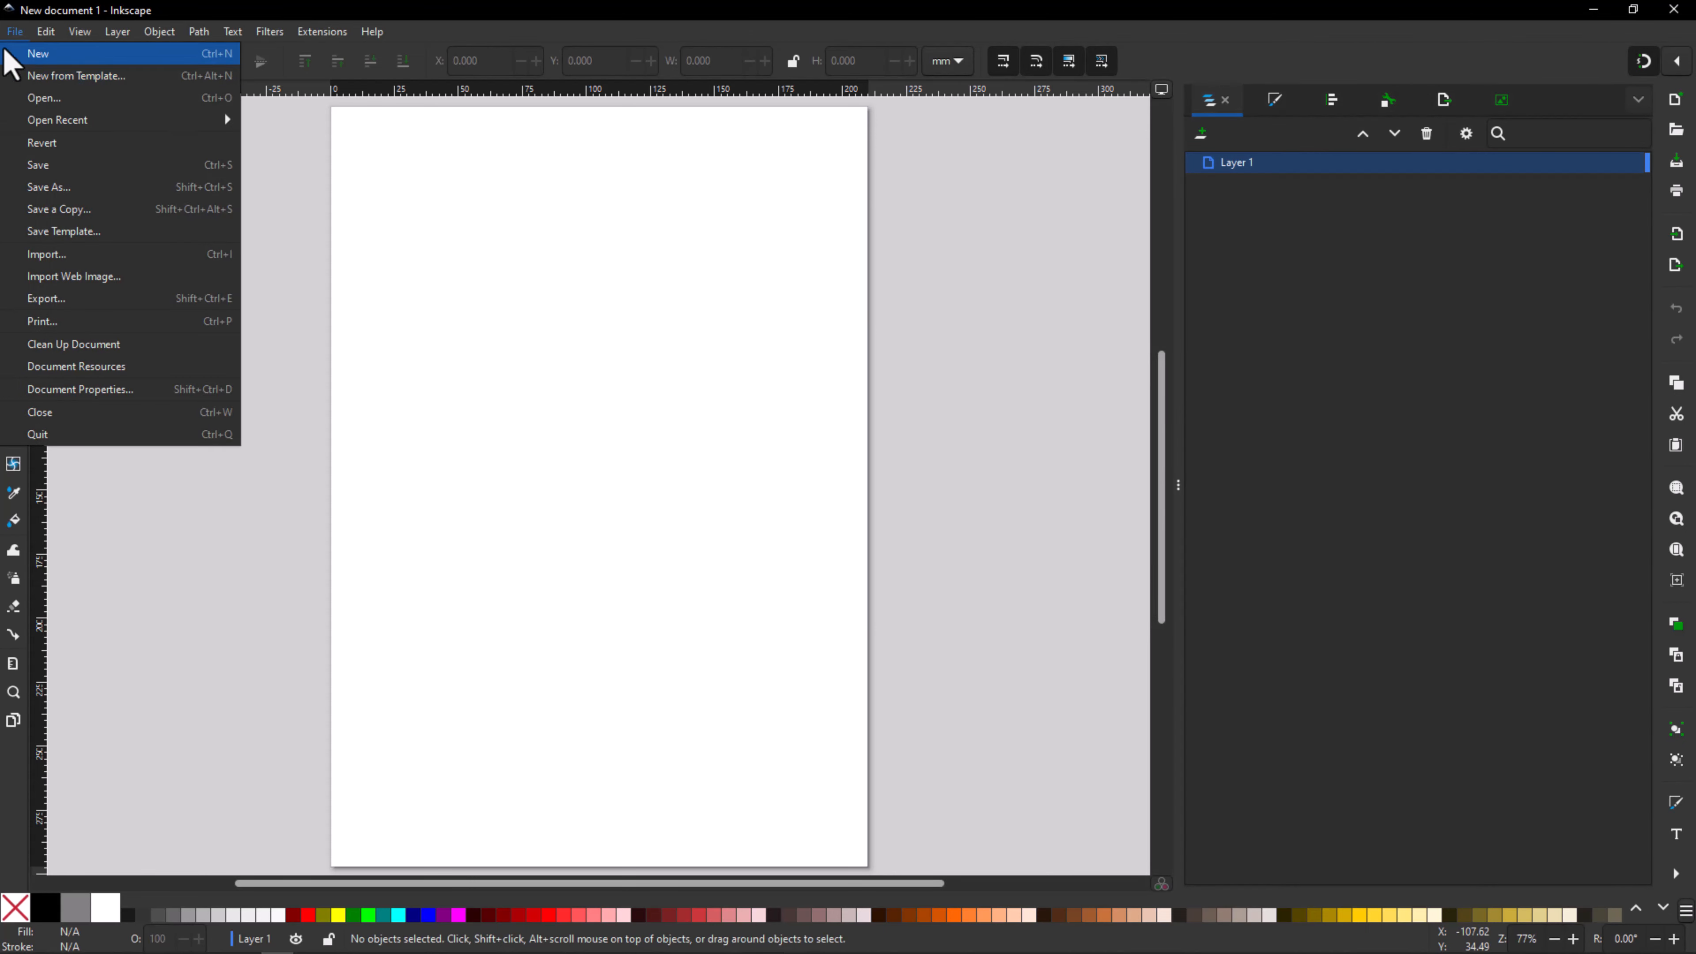
Step: Create a new document from the Icon 512x512 template
left_click(43, 74)
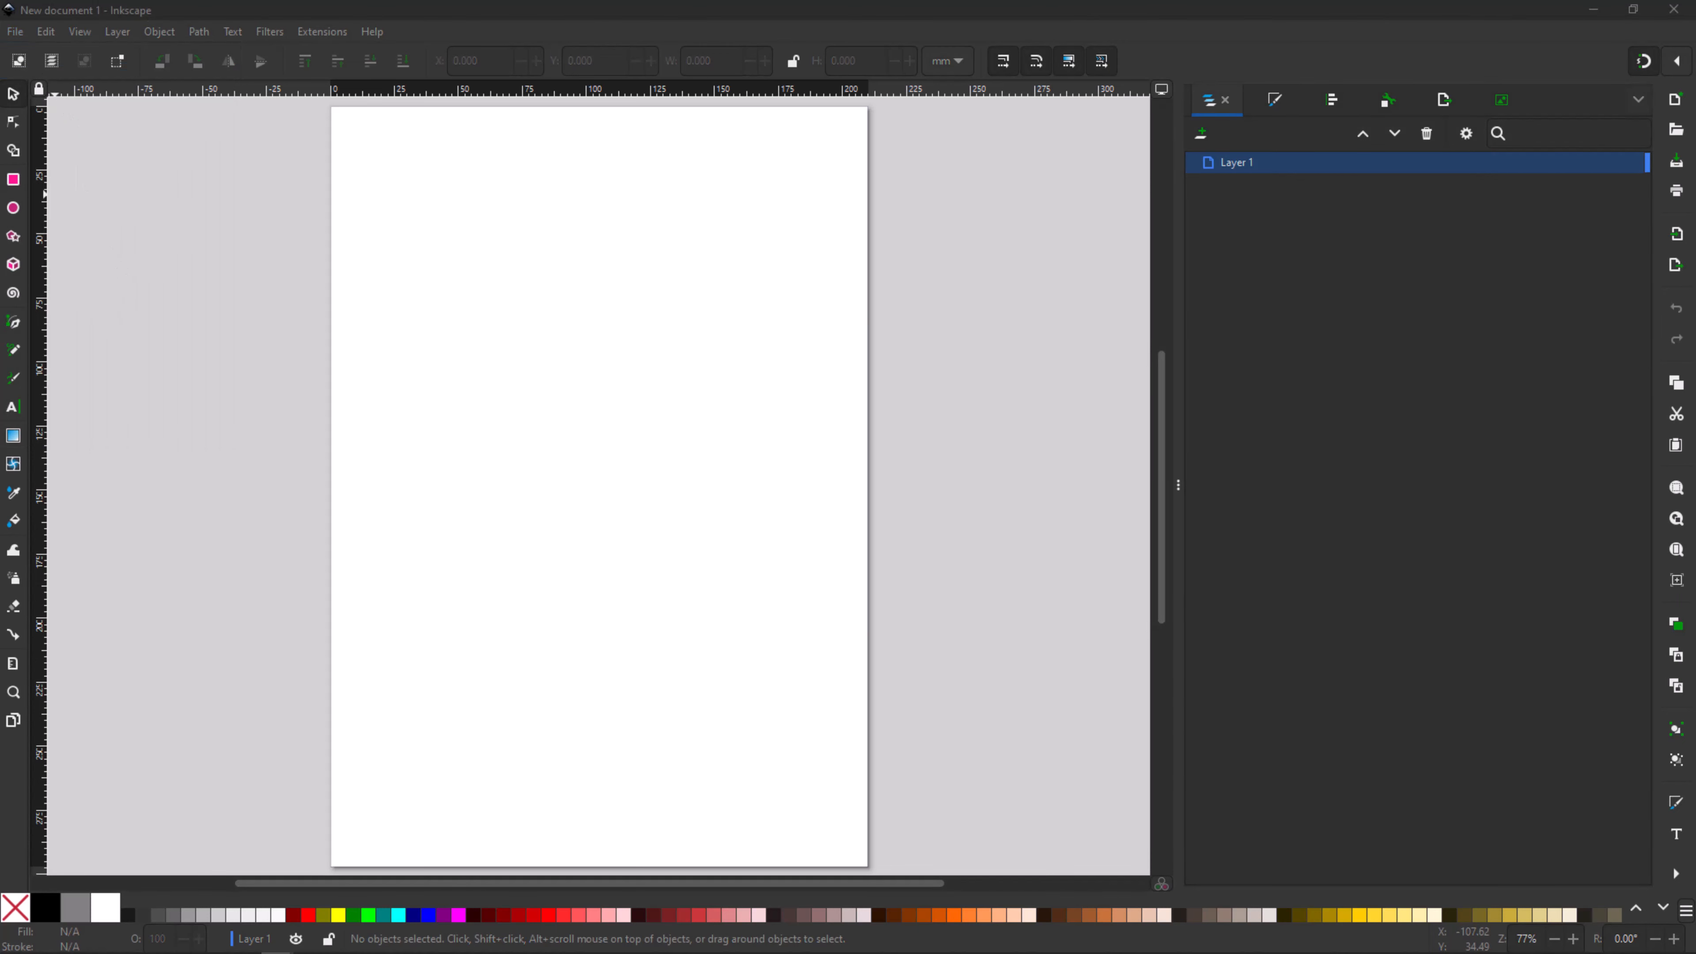
left_click_drag(977, 344, 935, 254)
left_click(736, 267)
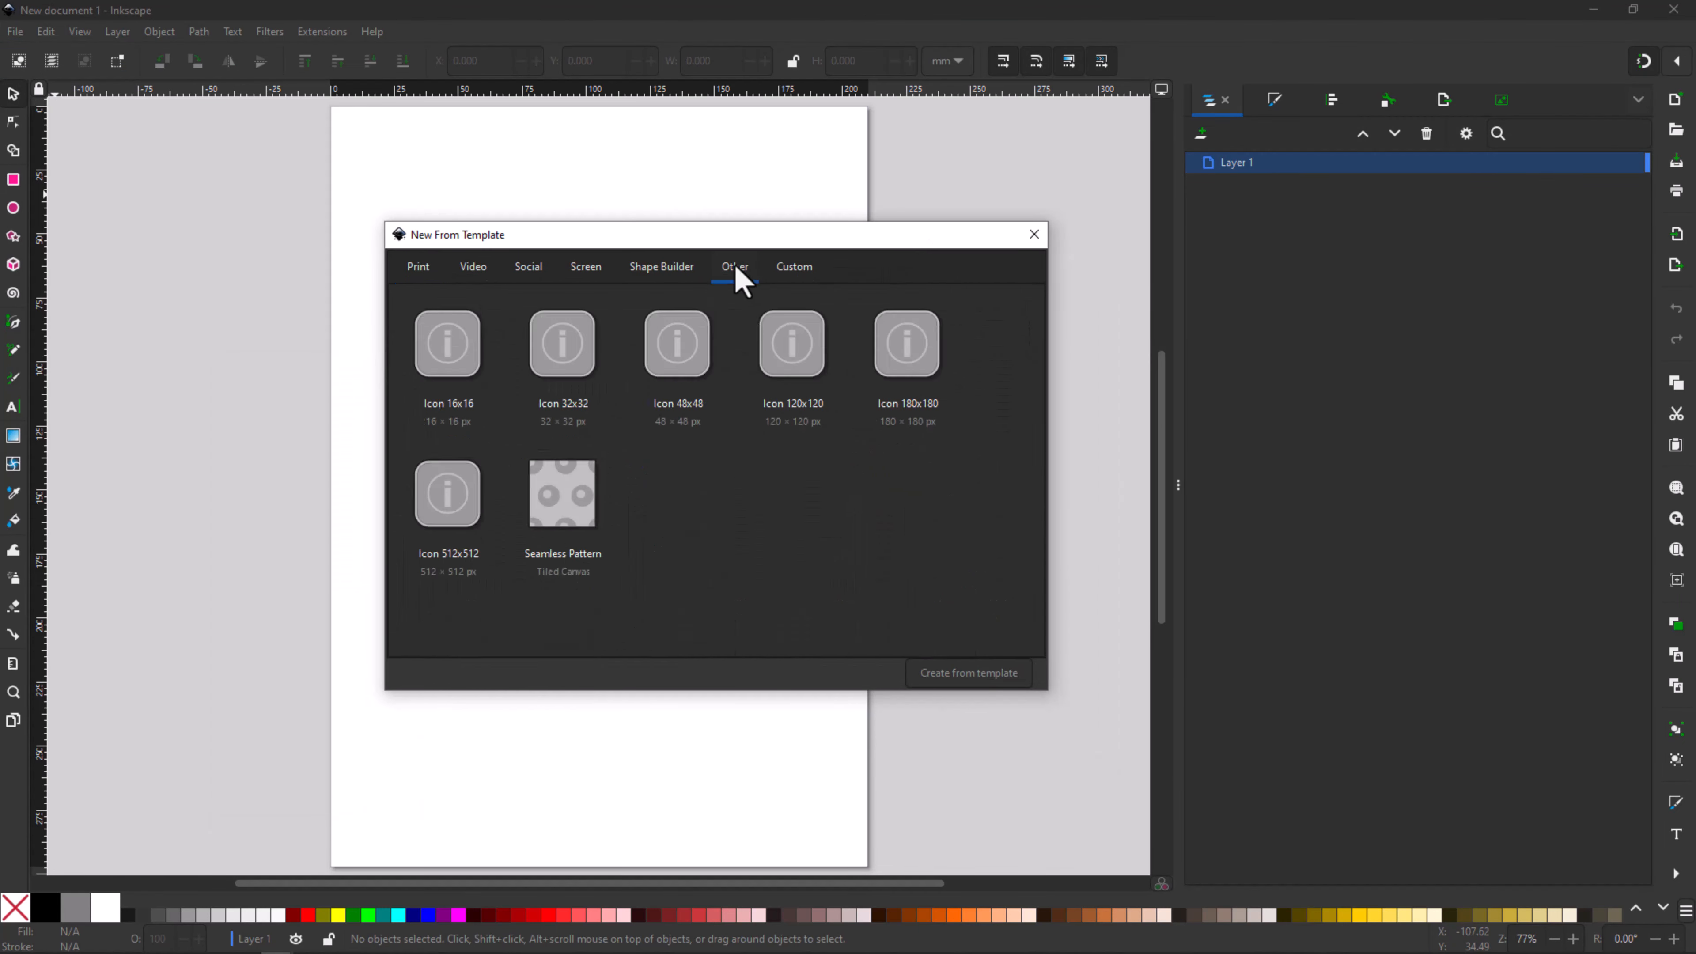
left_click(443, 565)
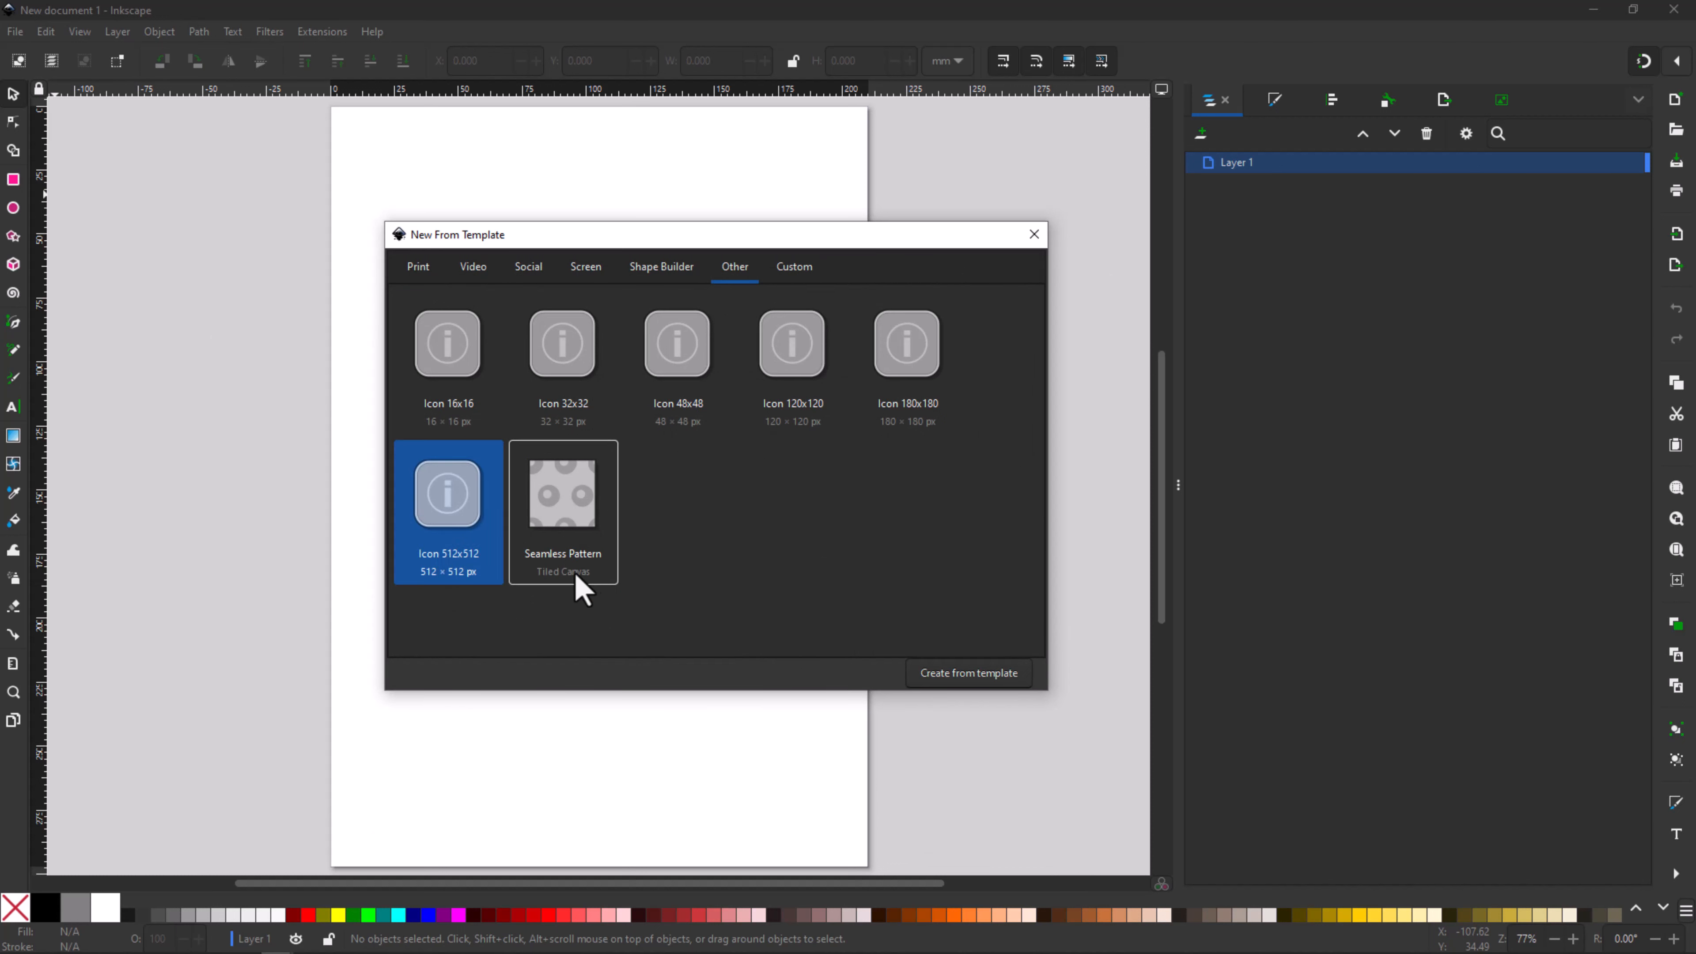
left_click(958, 676)
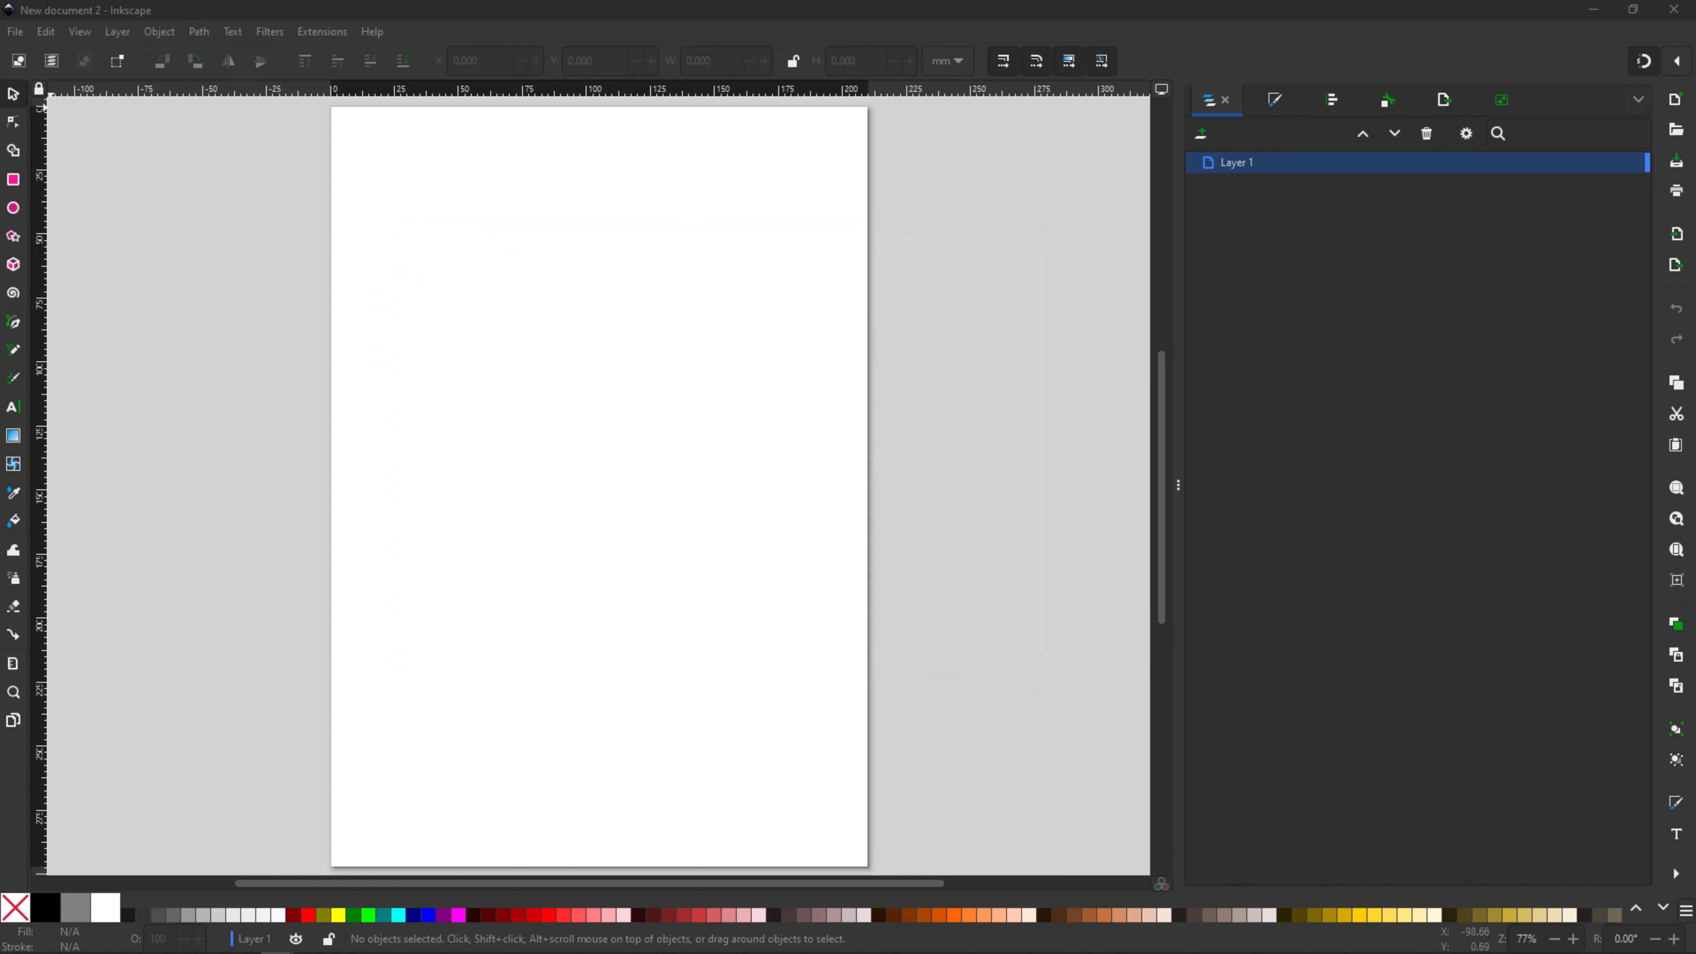
Step: Close the original blank A4 document's window and maximize the window of the new icon document
left_click_drag(0, 54, 915, 32)
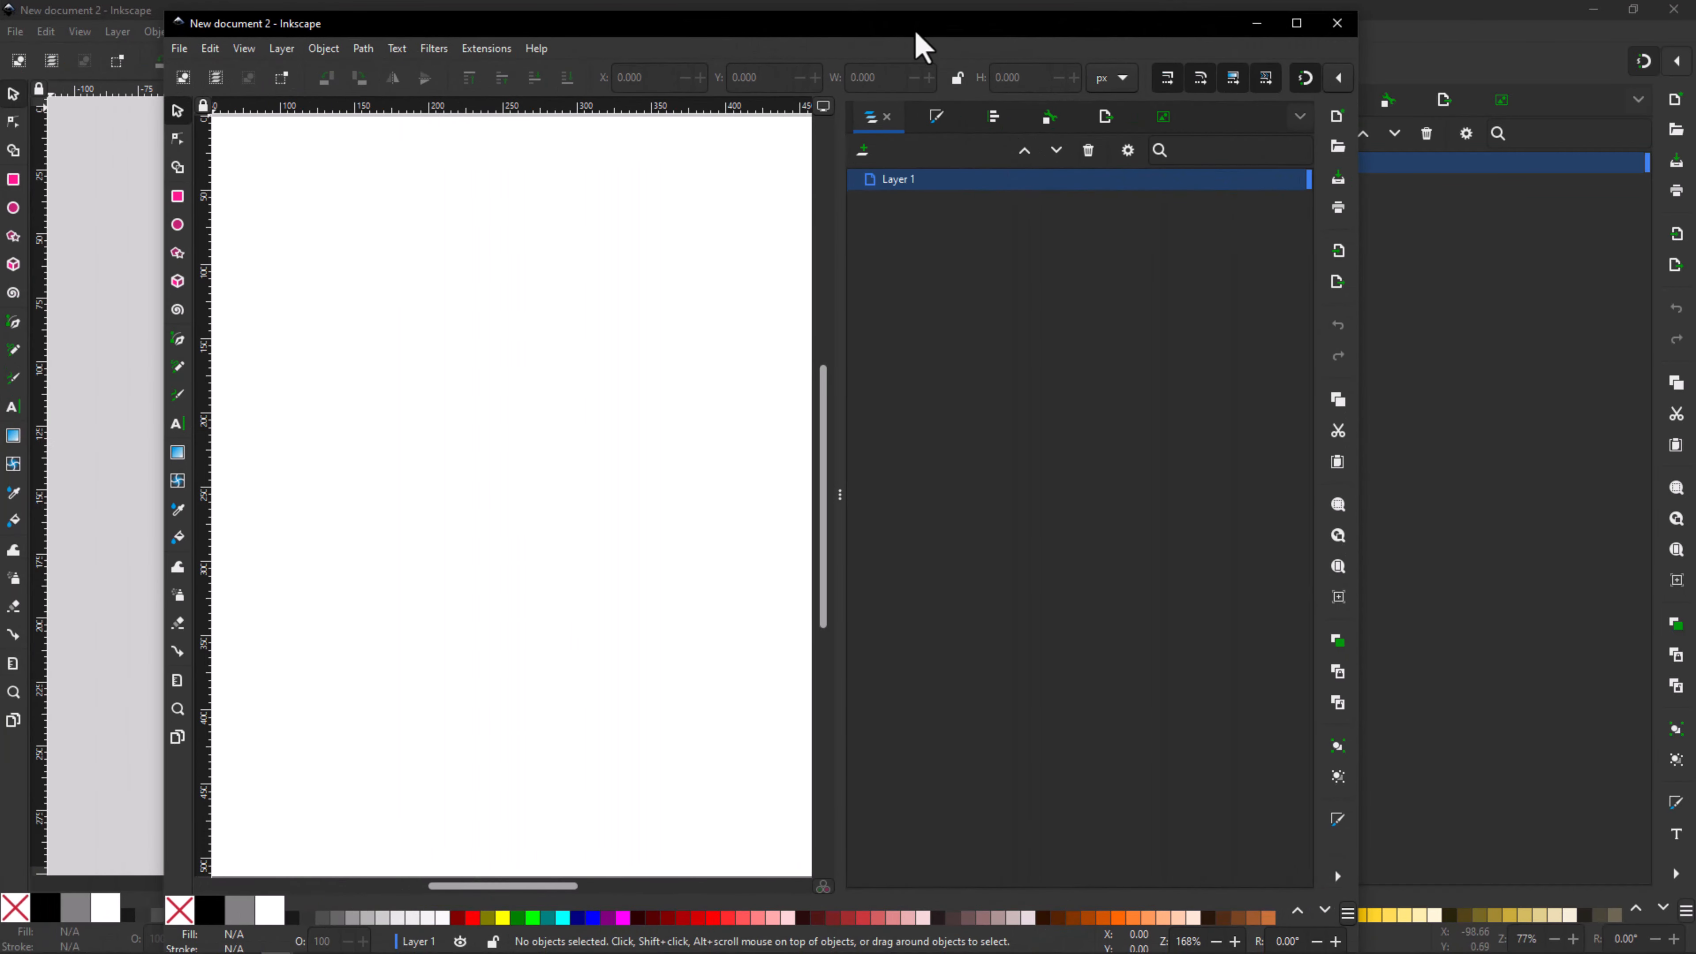
left_click(1674, 9)
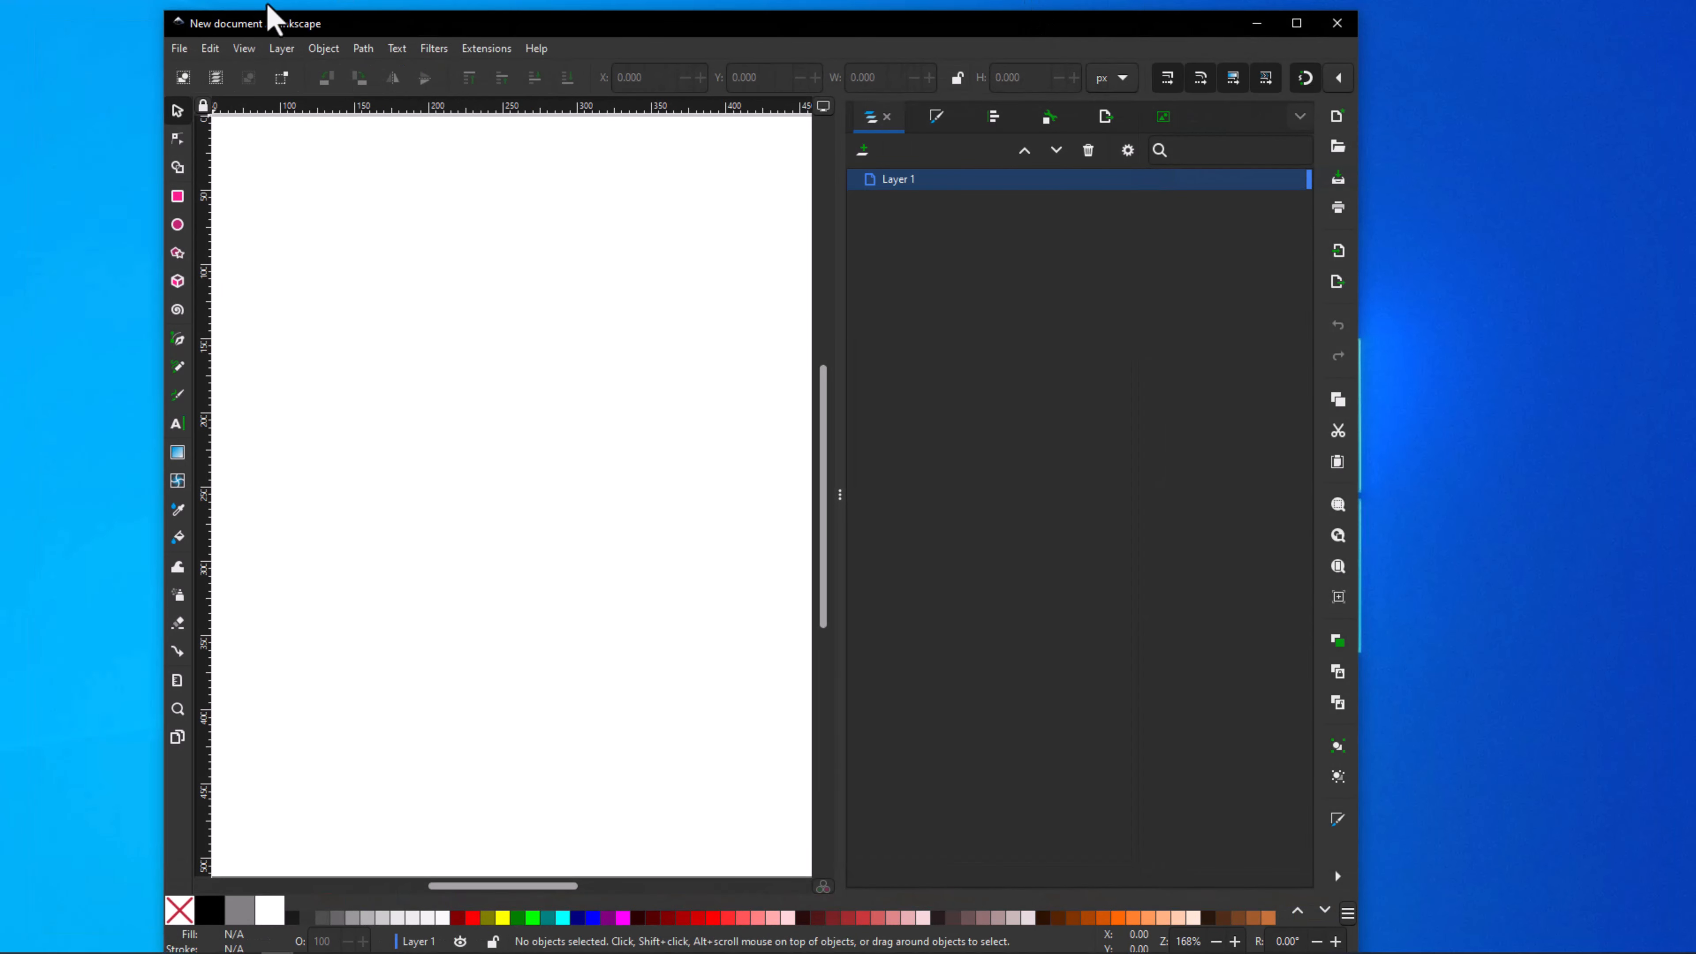
left_click_drag(161, 8, 238, 58)
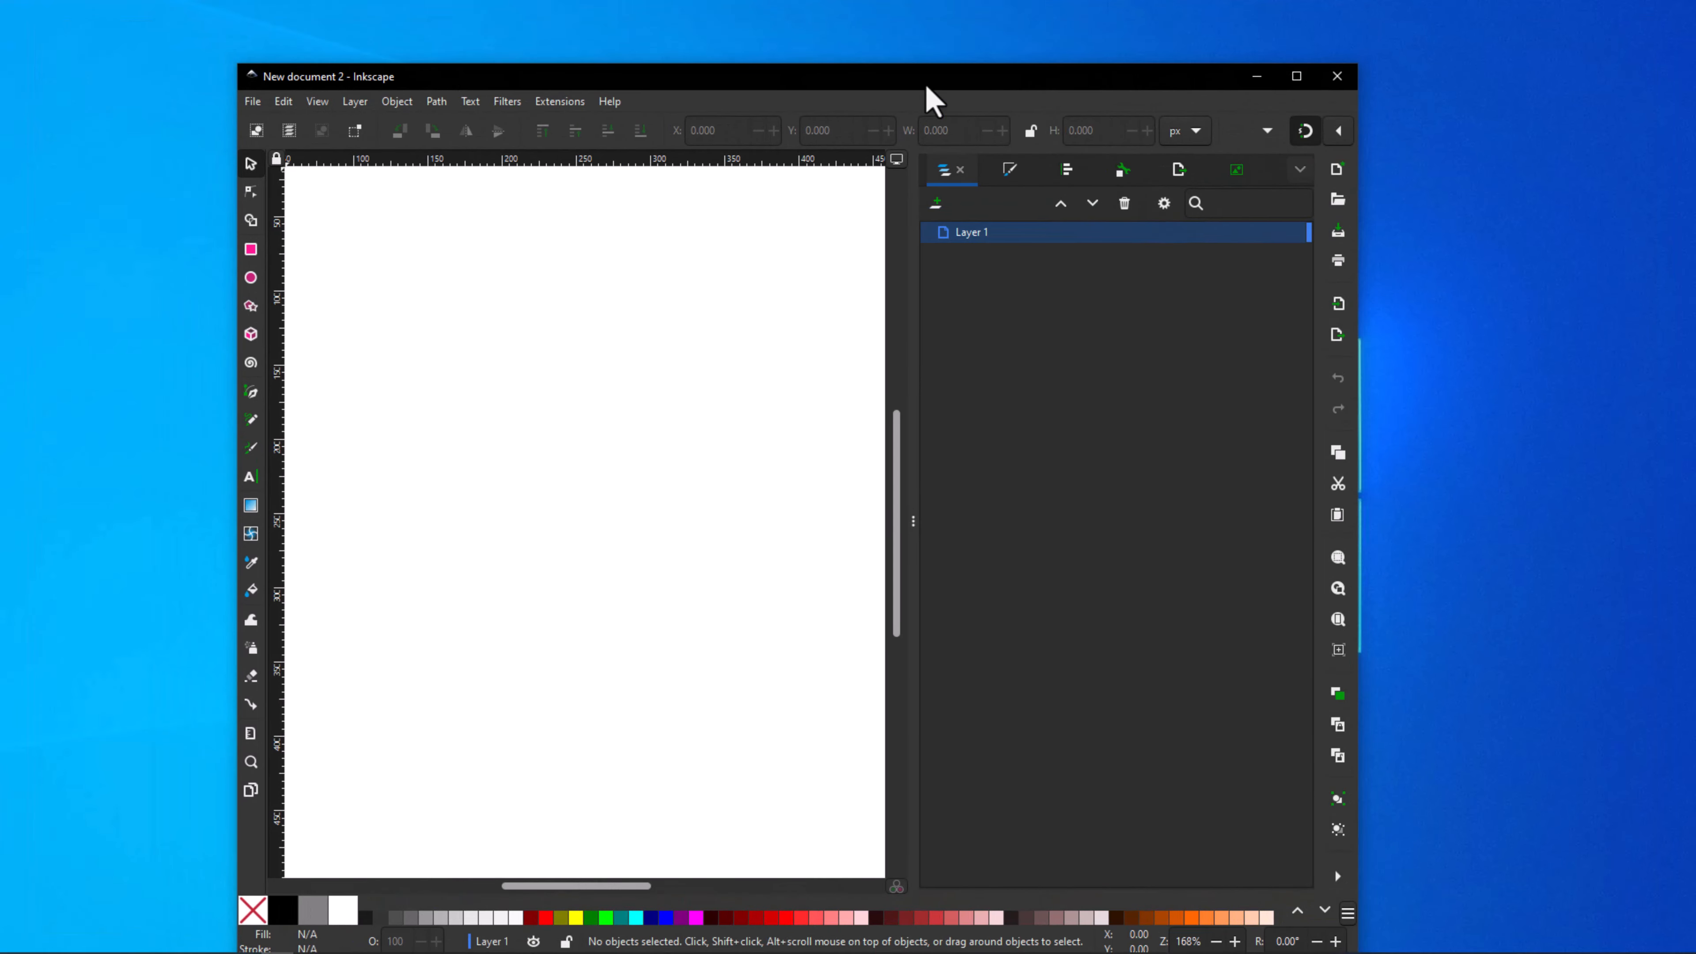
left_click_drag(925, 82, 961, 44)
double_click(960, 45)
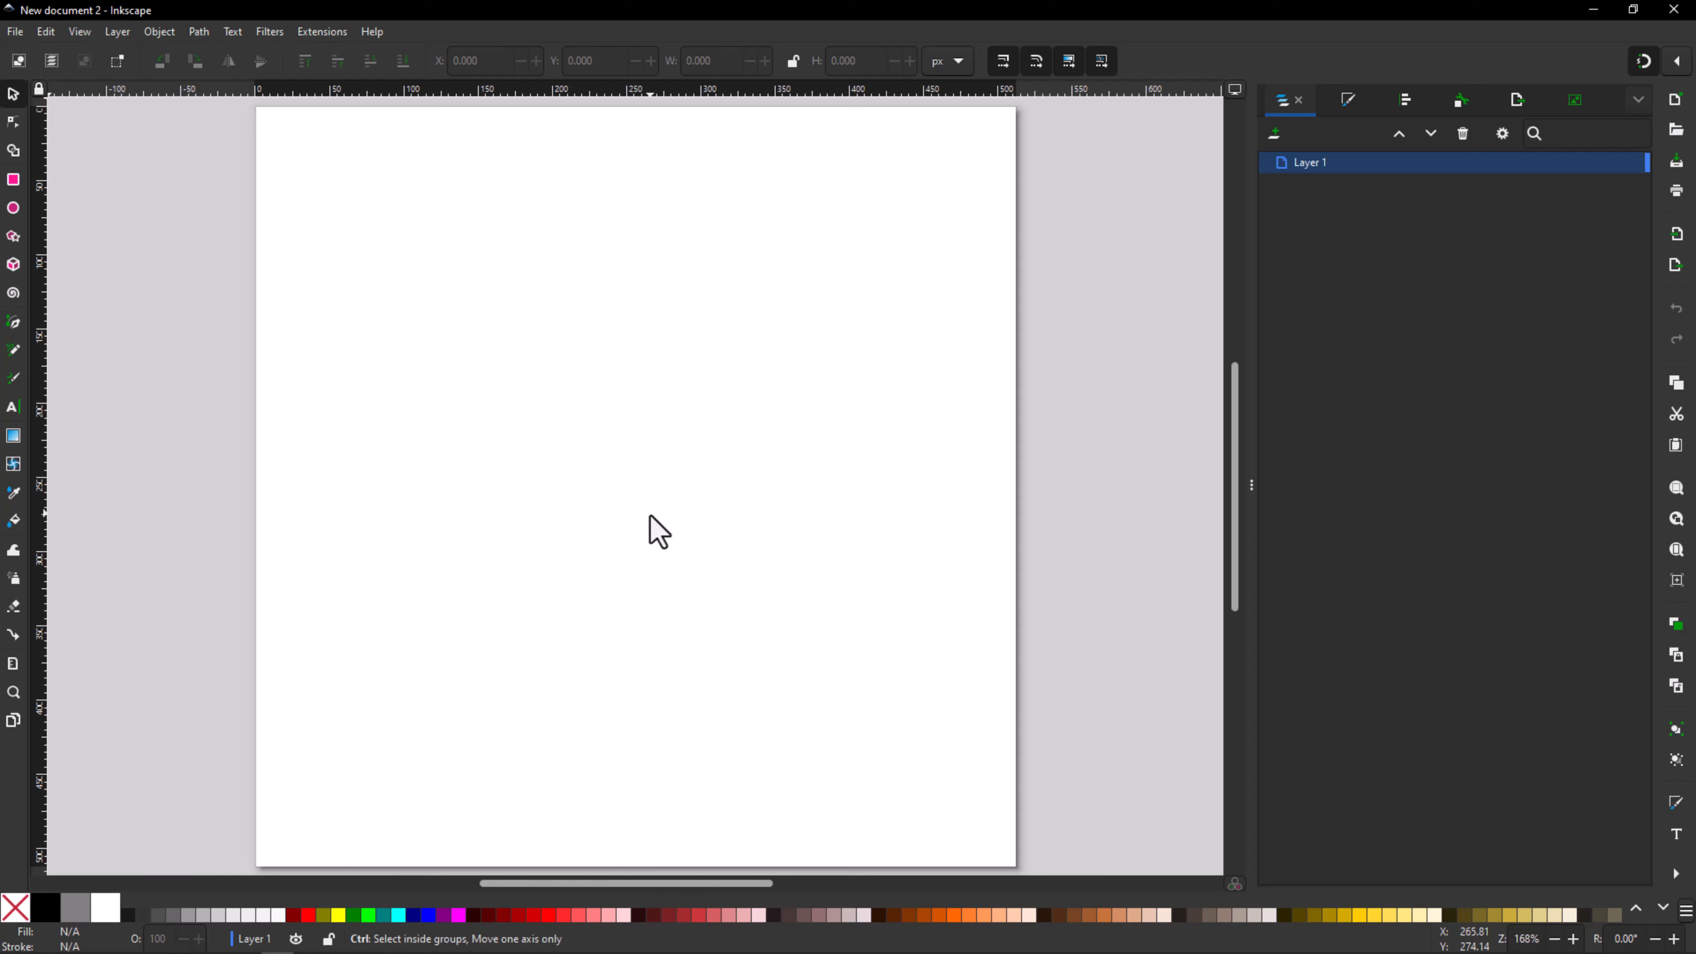
scroll(648, 516, "down", 2, "ctrl")
scroll(648, 516, "up", 5, "ctrl")
scroll(651, 516, "down", 5, "ctrl")
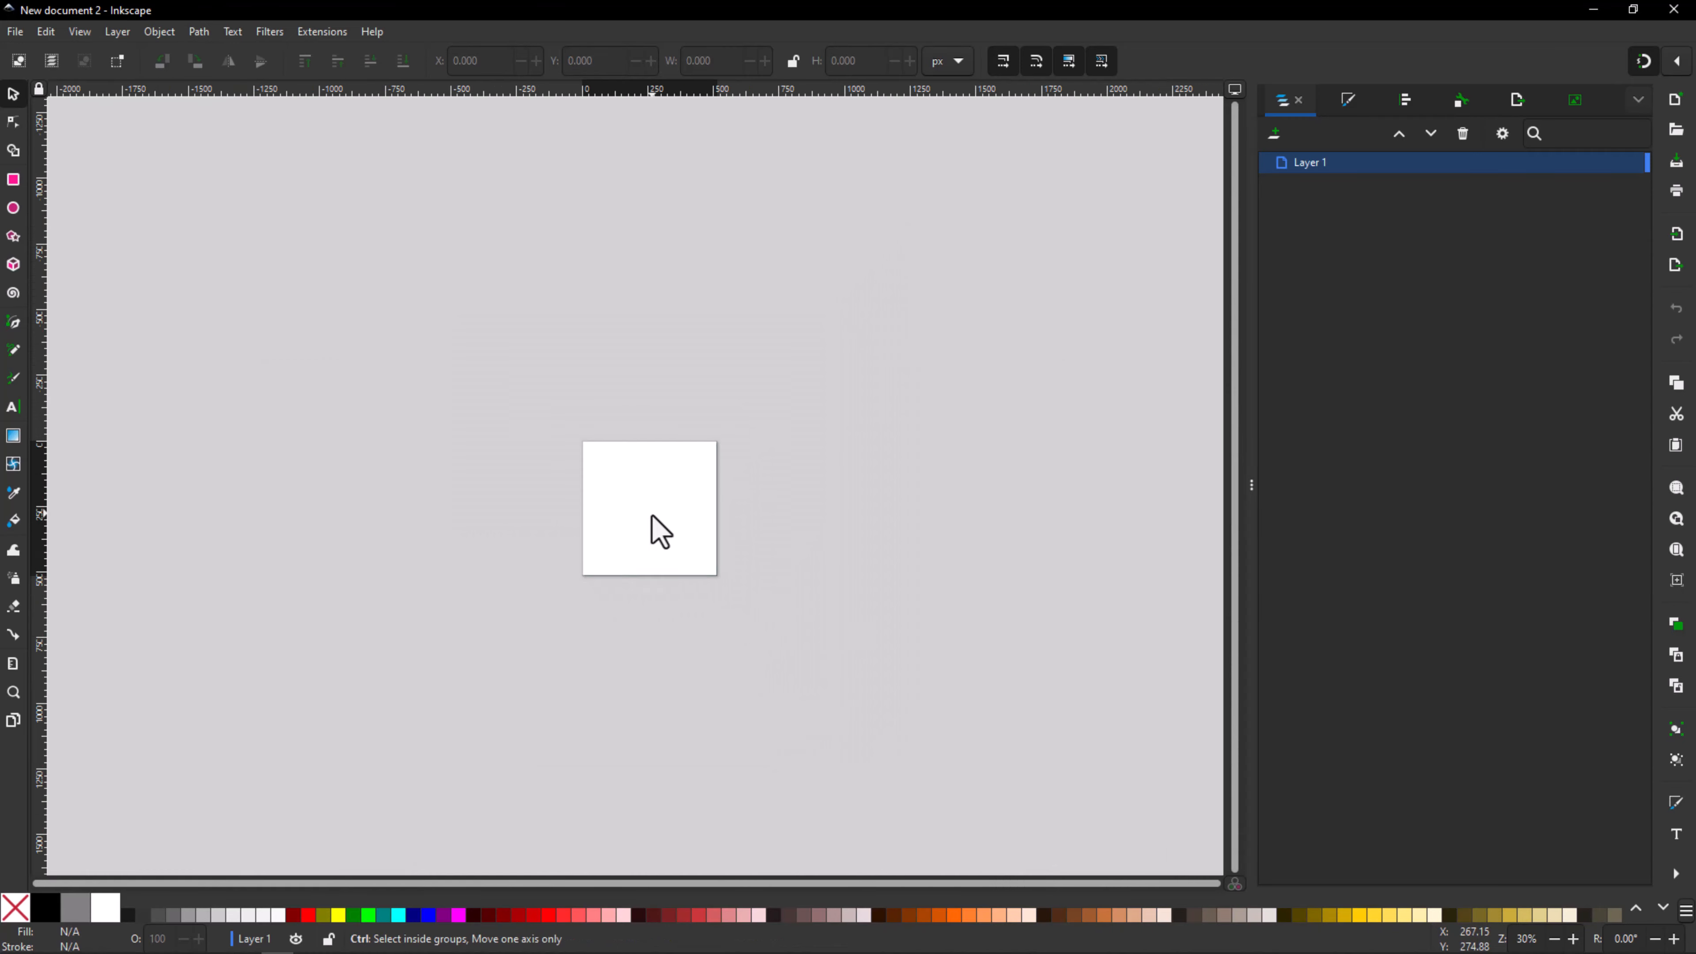
scroll(651, 516, "up", 4, "ctrl")
scroll(652, 516, "down", 3, "ctrl")
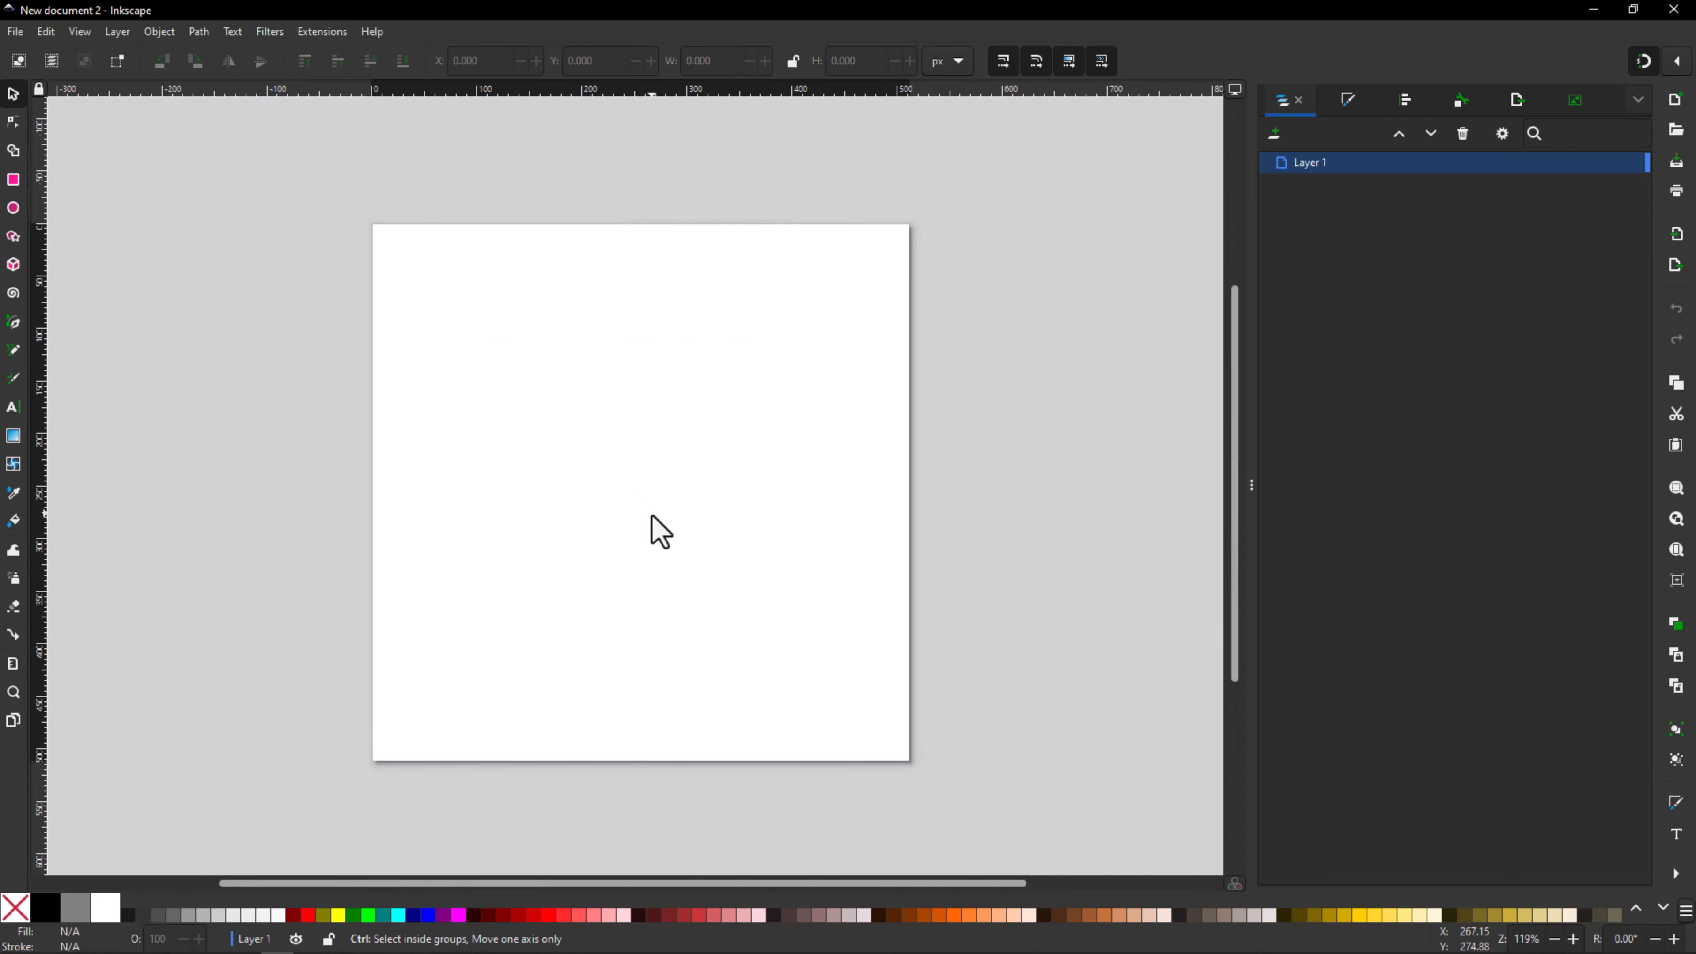
scroll(652, 516, "up", 3, "ctrl")
scroll(652, 516, "down", 3, "ctrl")
scroll(652, 516, "up", 1, "ctrl")
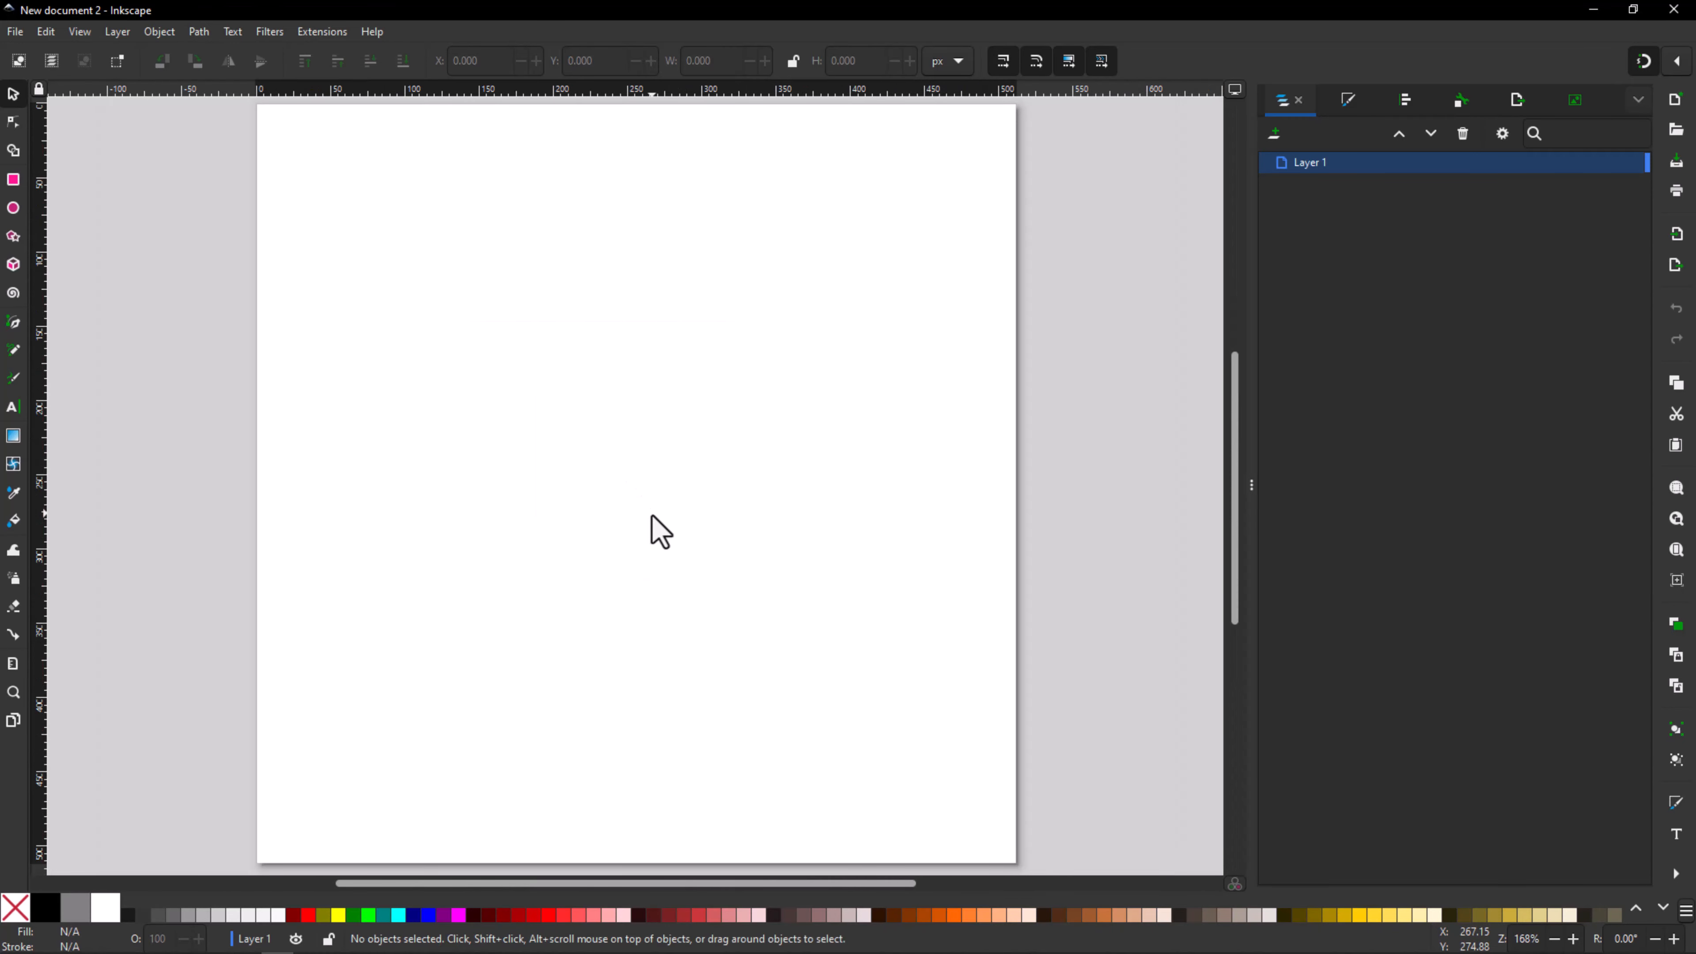
scroll(652, 516, "down", 1, "ctrl")
scroll(652, 516, "up", 1, "ctrl")
left_click(79, 34)
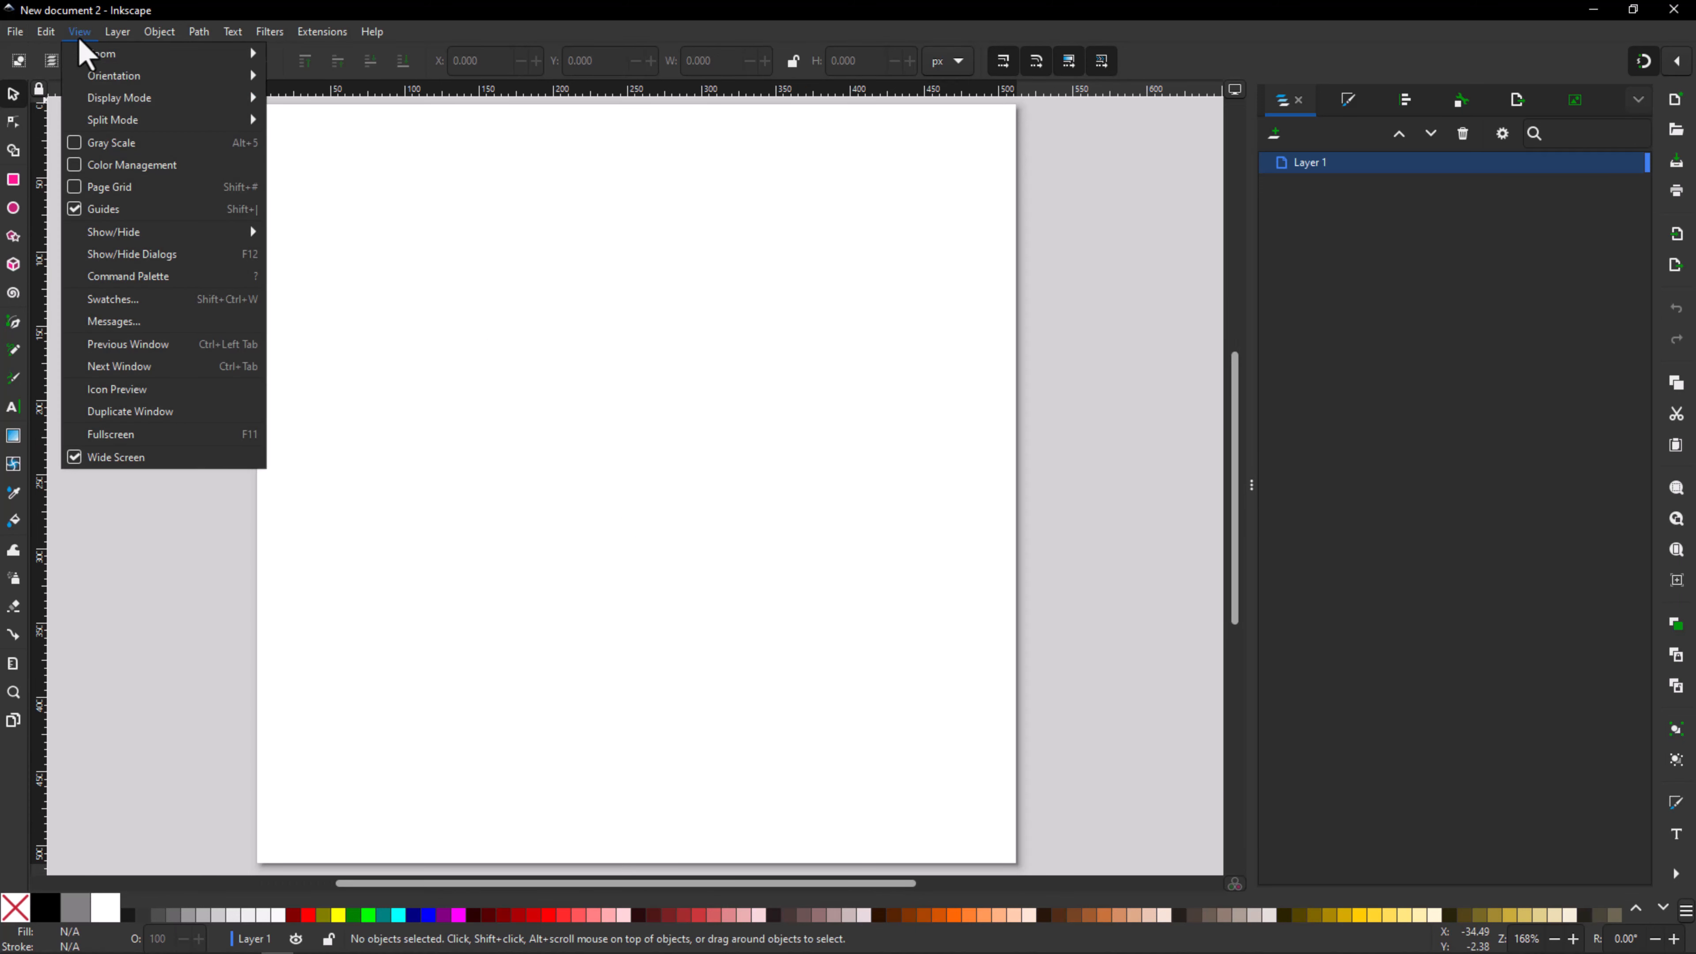
mouse_move(93, 55)
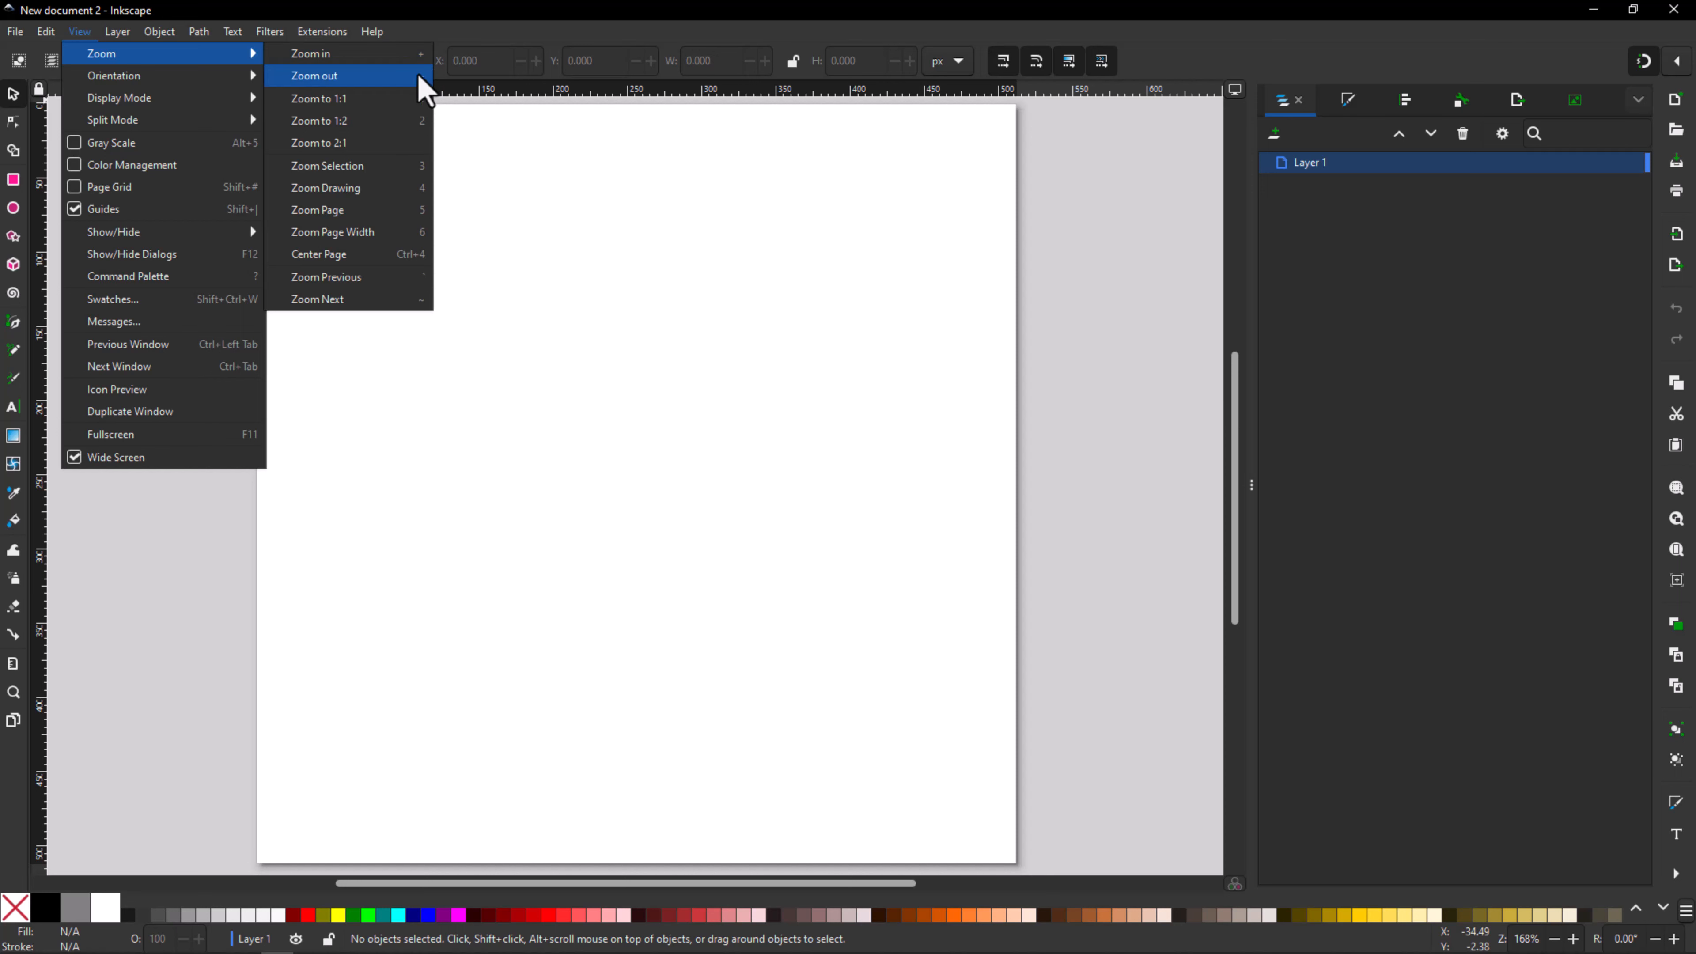
left_click(477, 12)
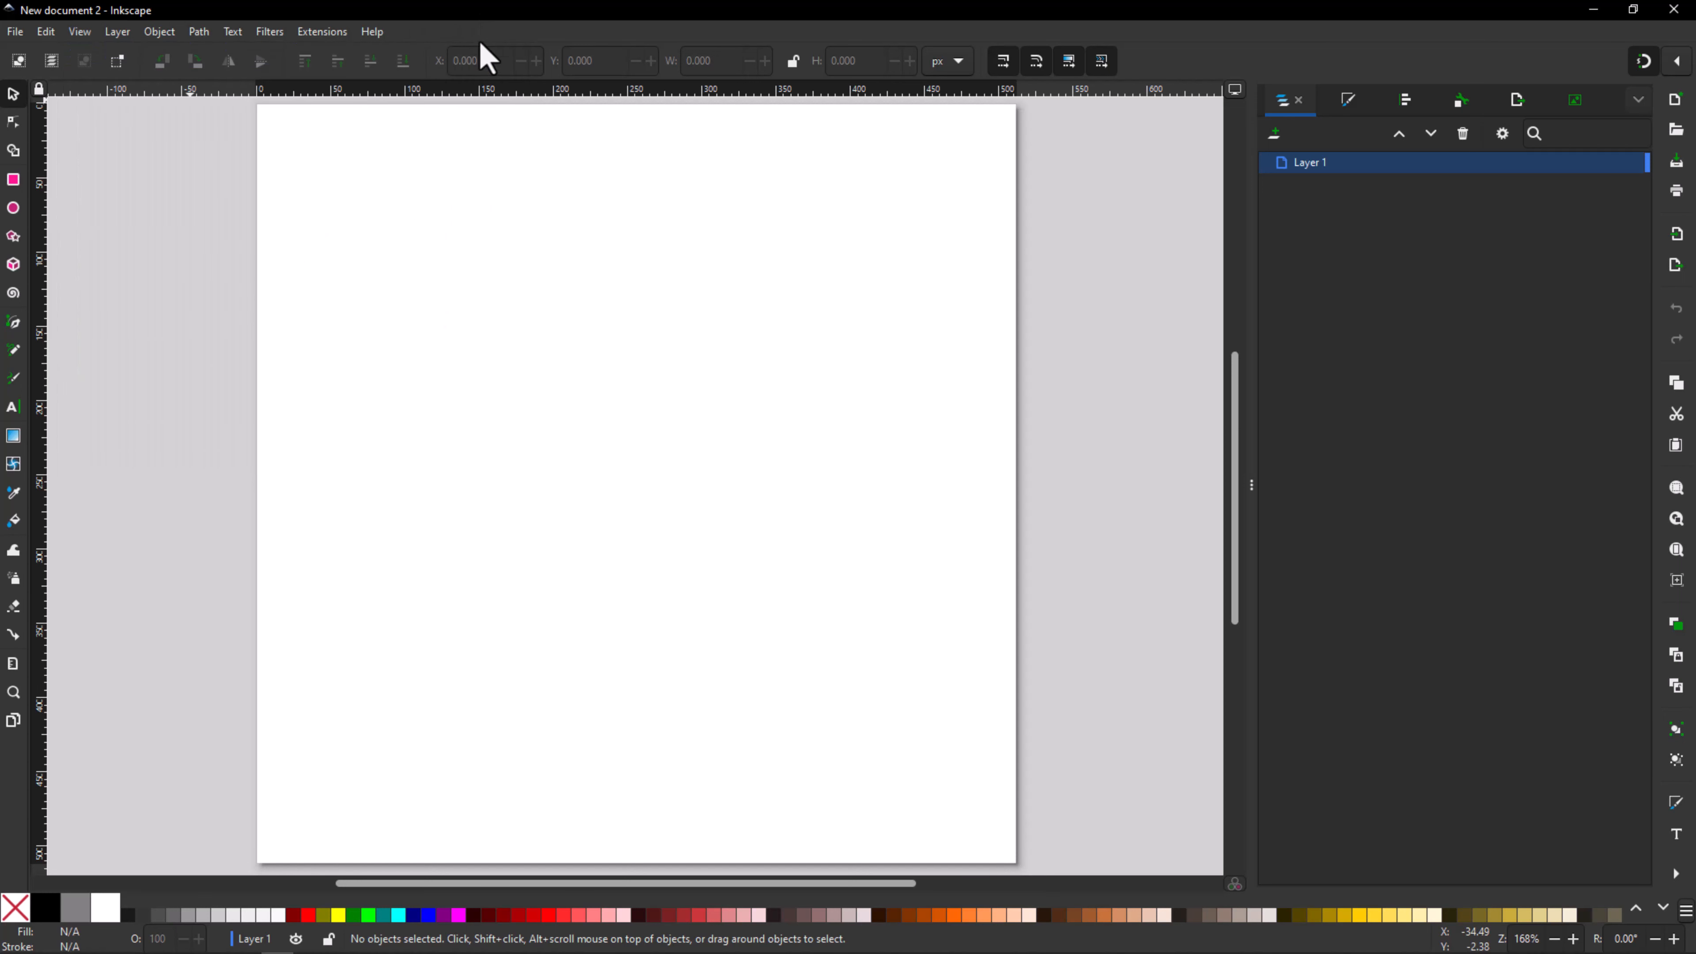
key("minus")
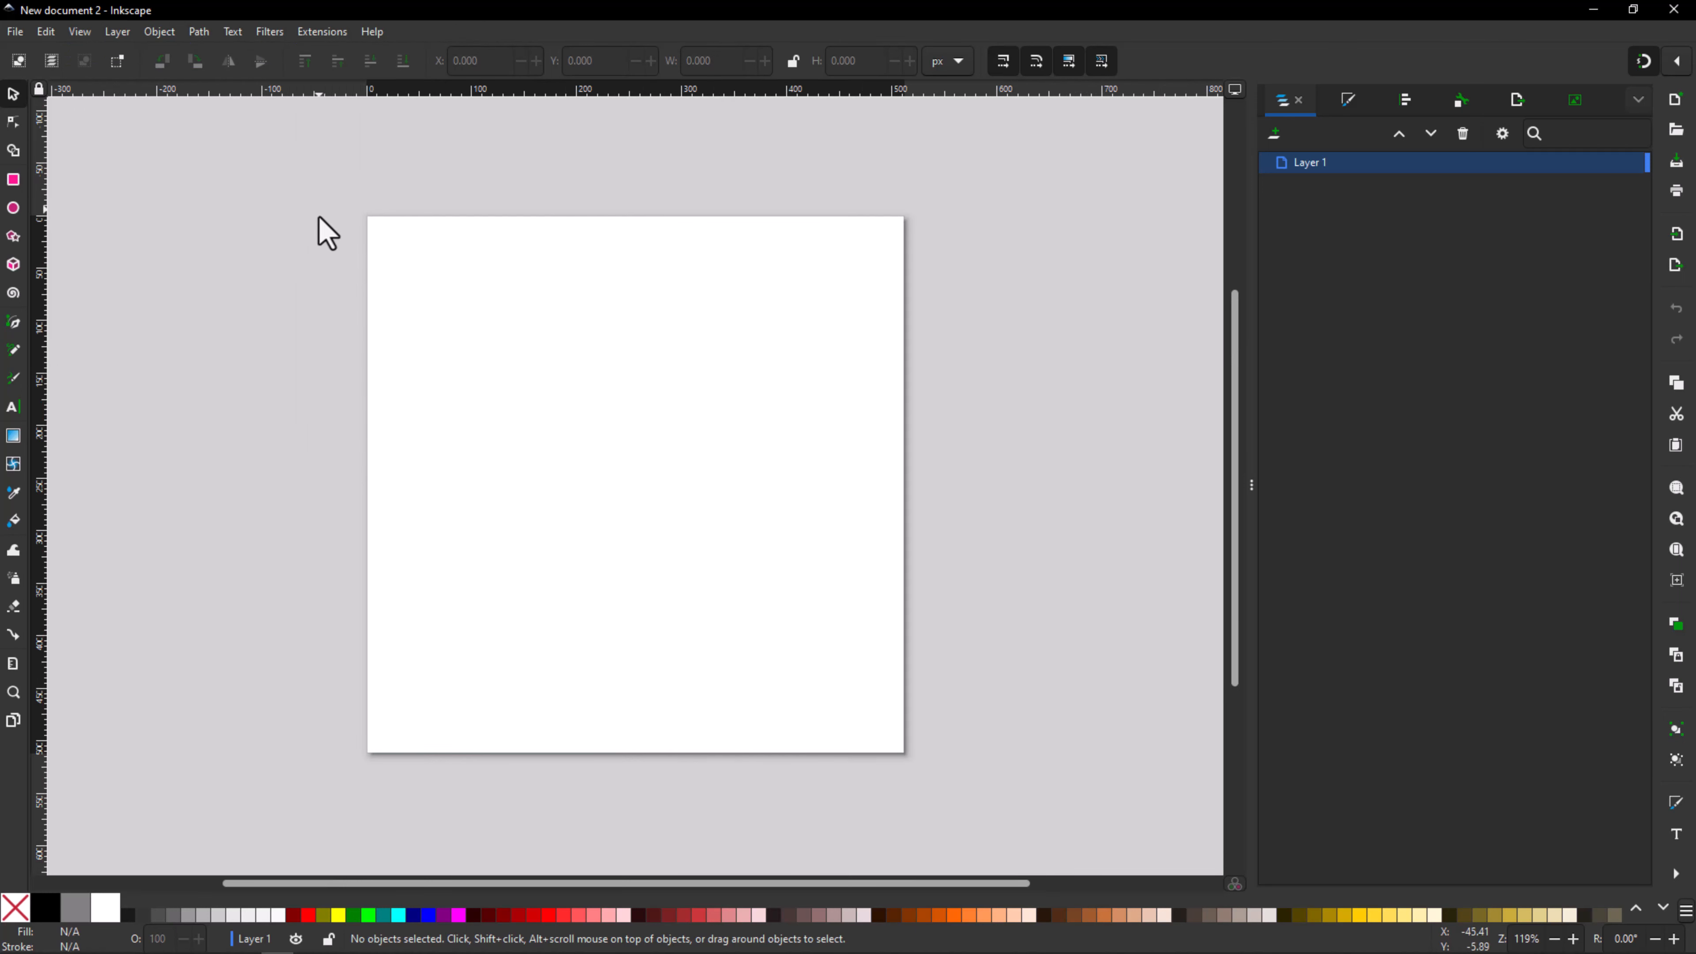
key("minus")
key("minus")
key("plus")
key("plus")
key("plus")
key("plus")
key("plus")
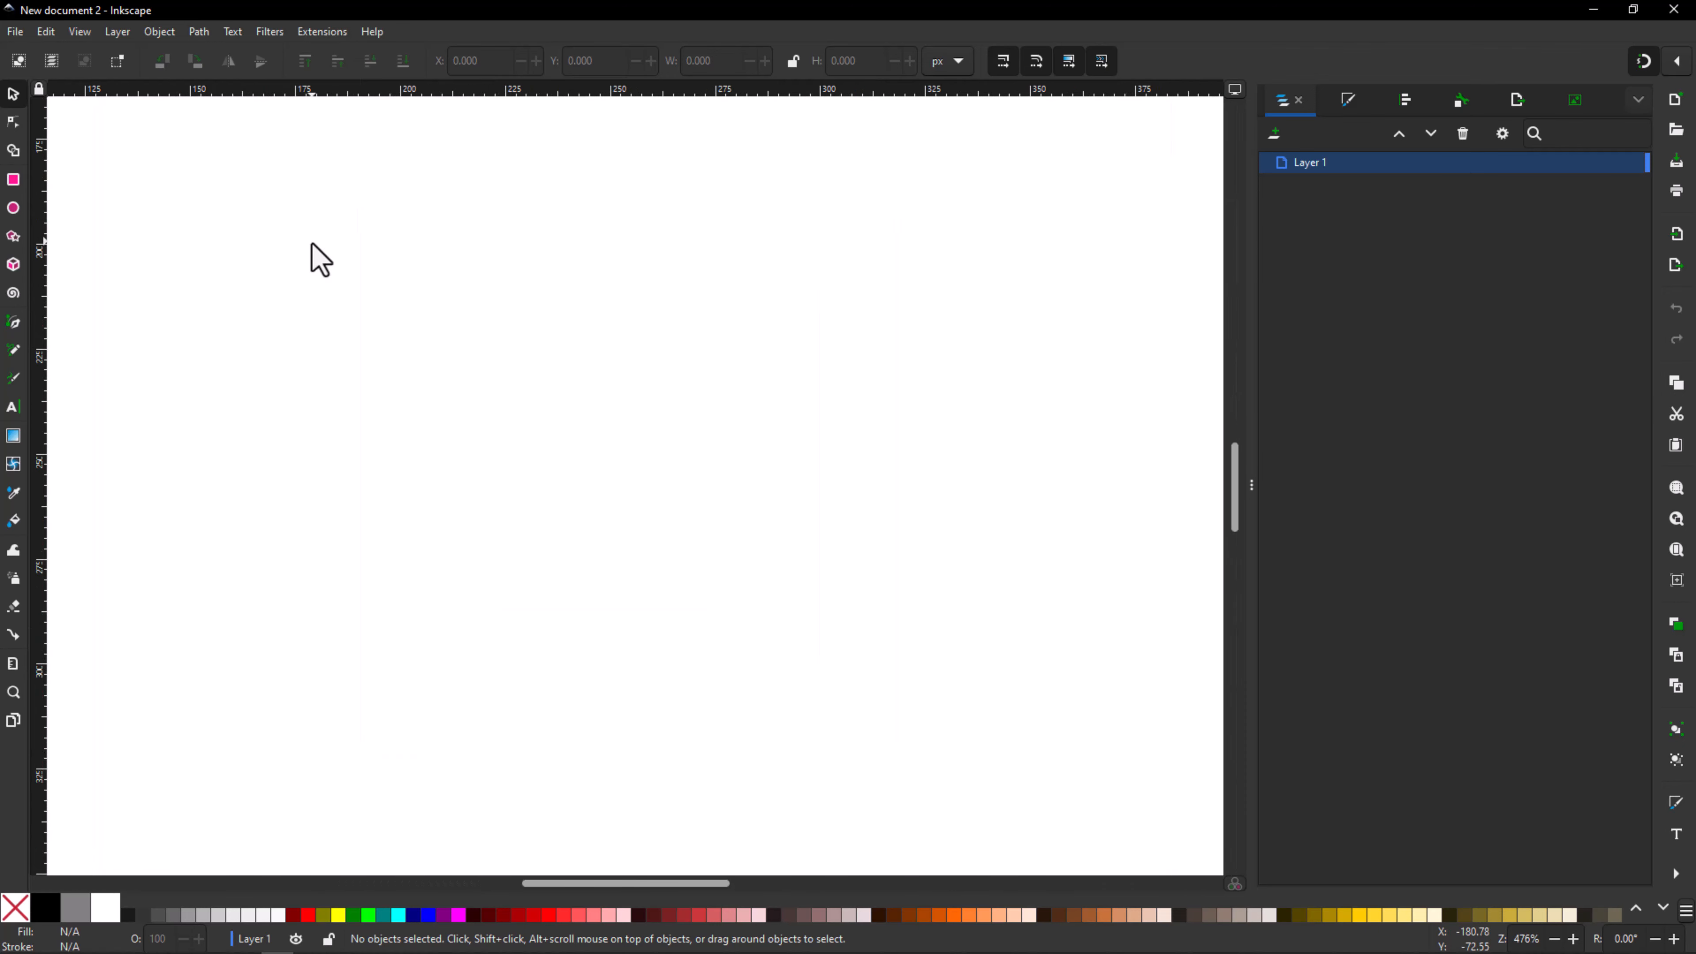
key("minus")
key("minus")
key("minus")
key("plus")
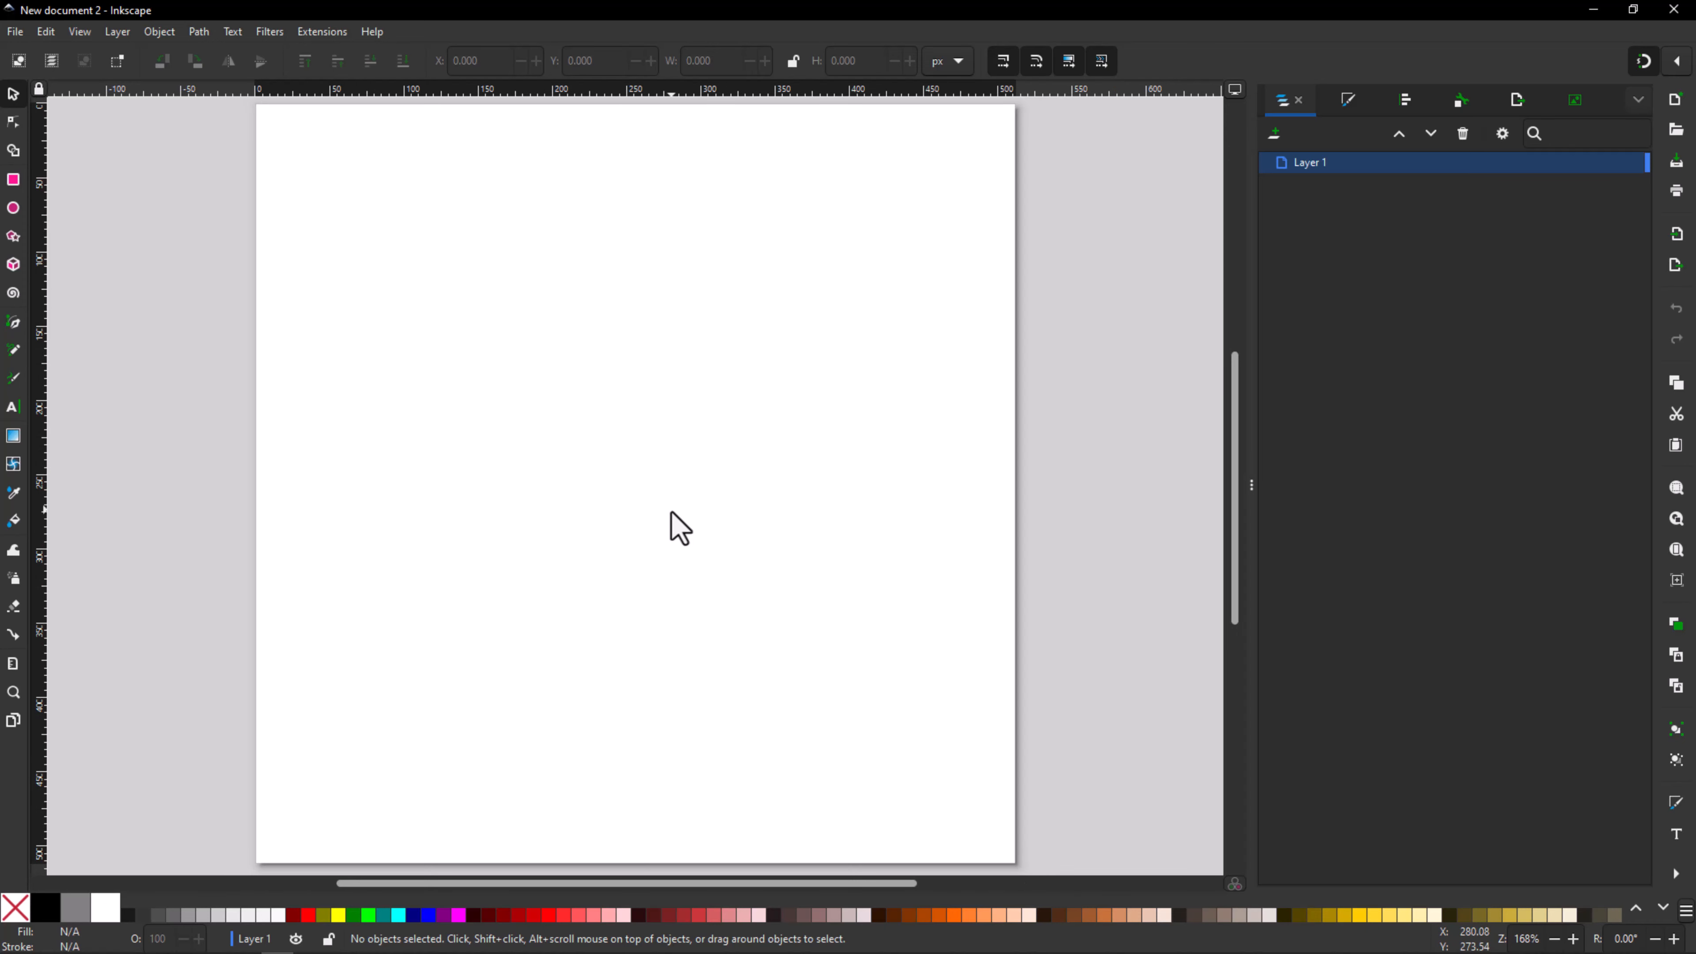
key("plus")
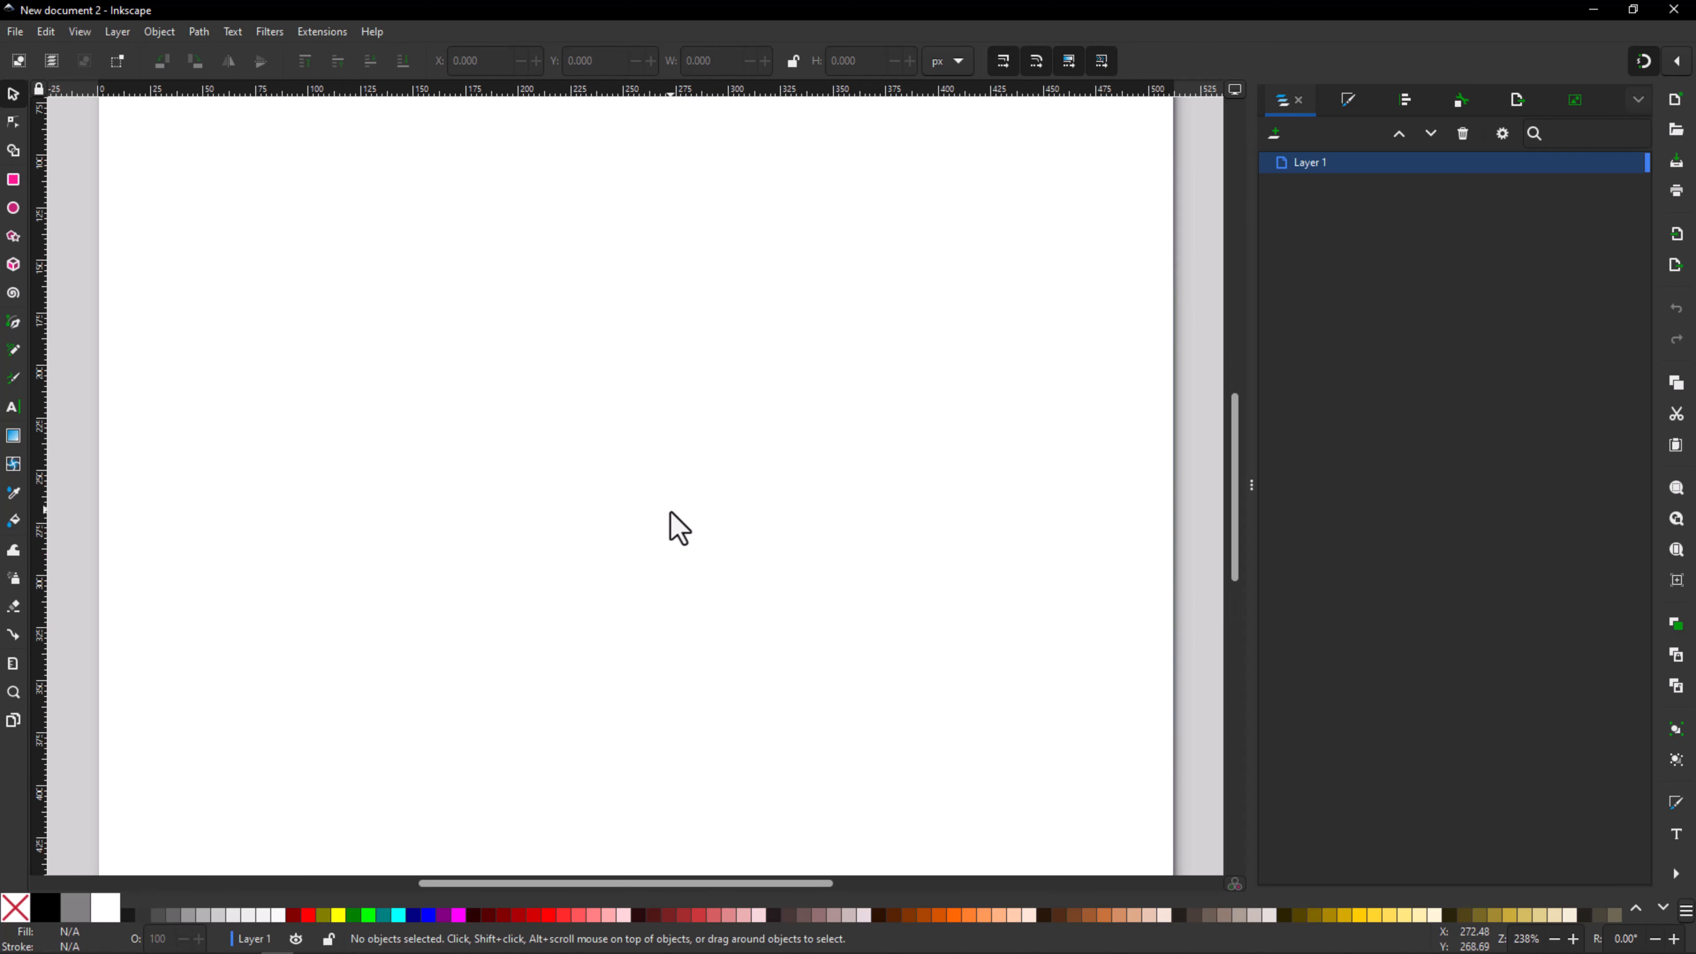
key("plus")
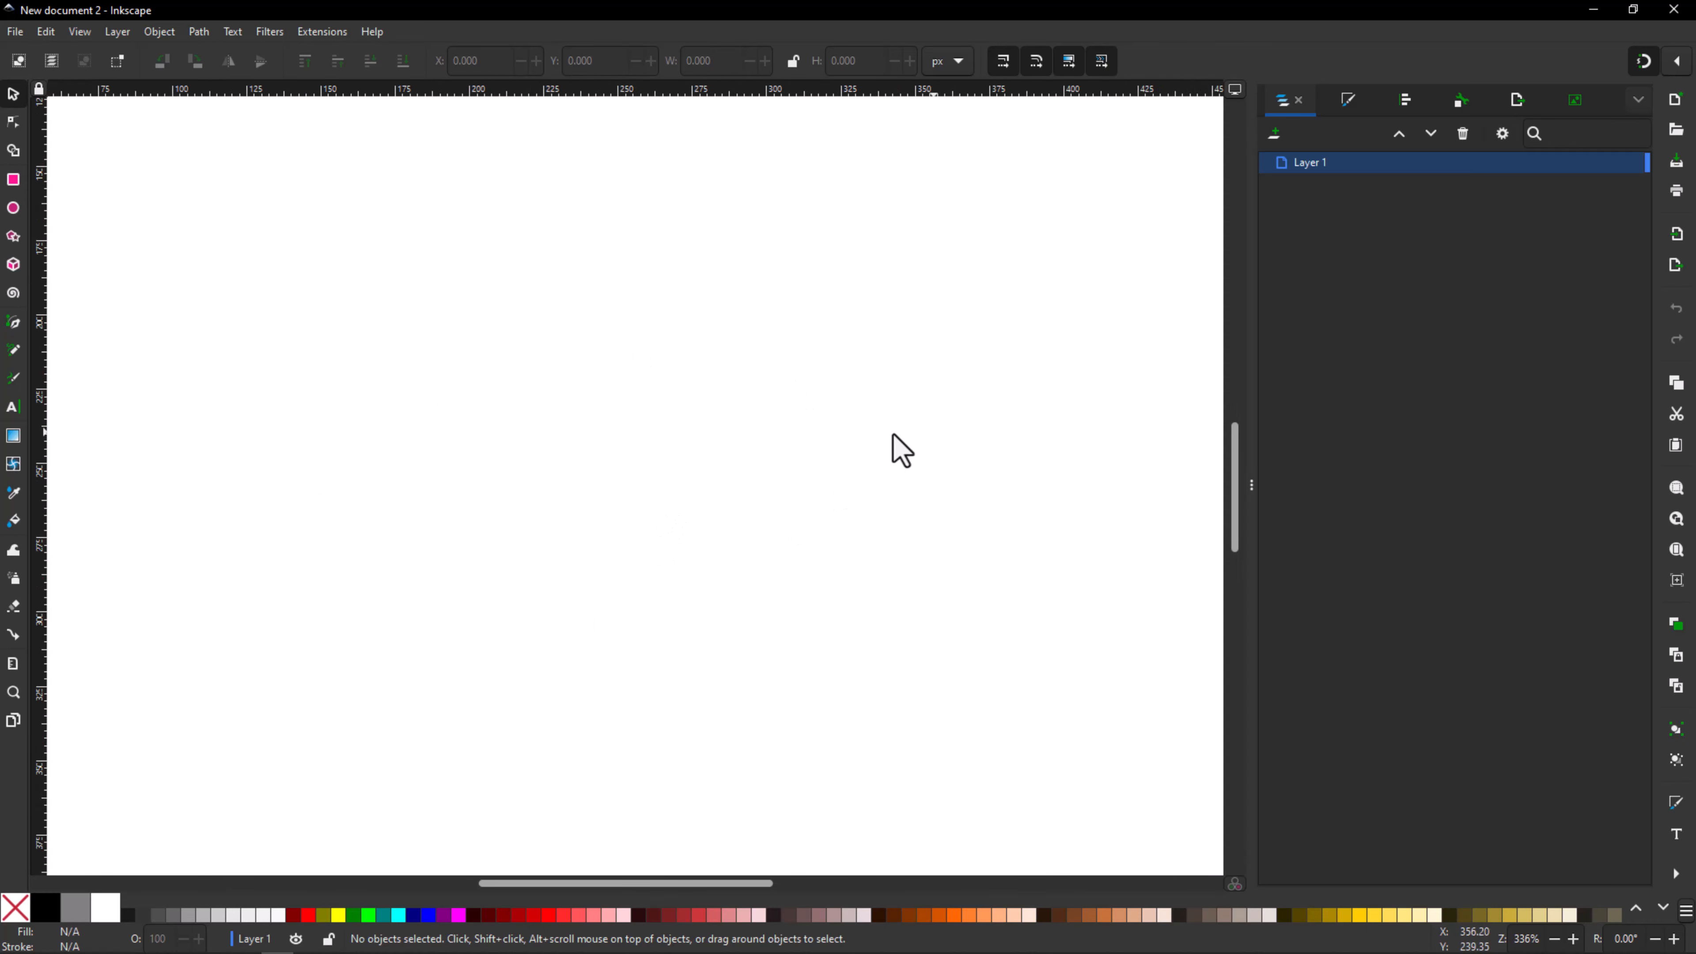
key("minus")
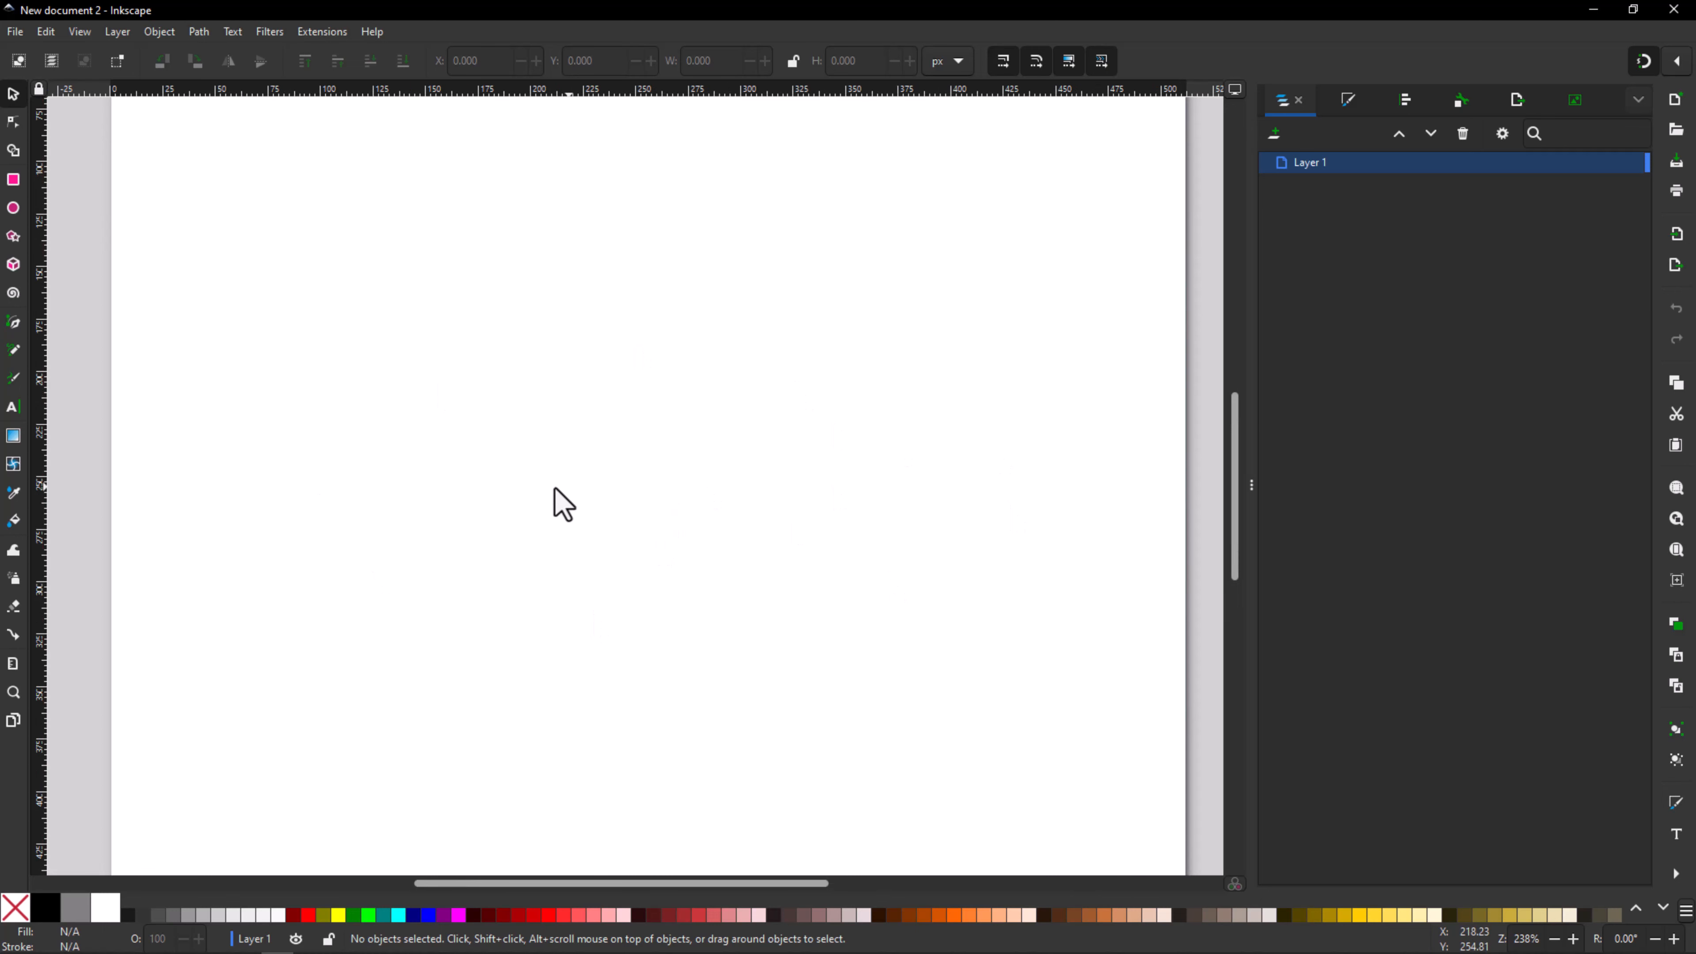
key("space")
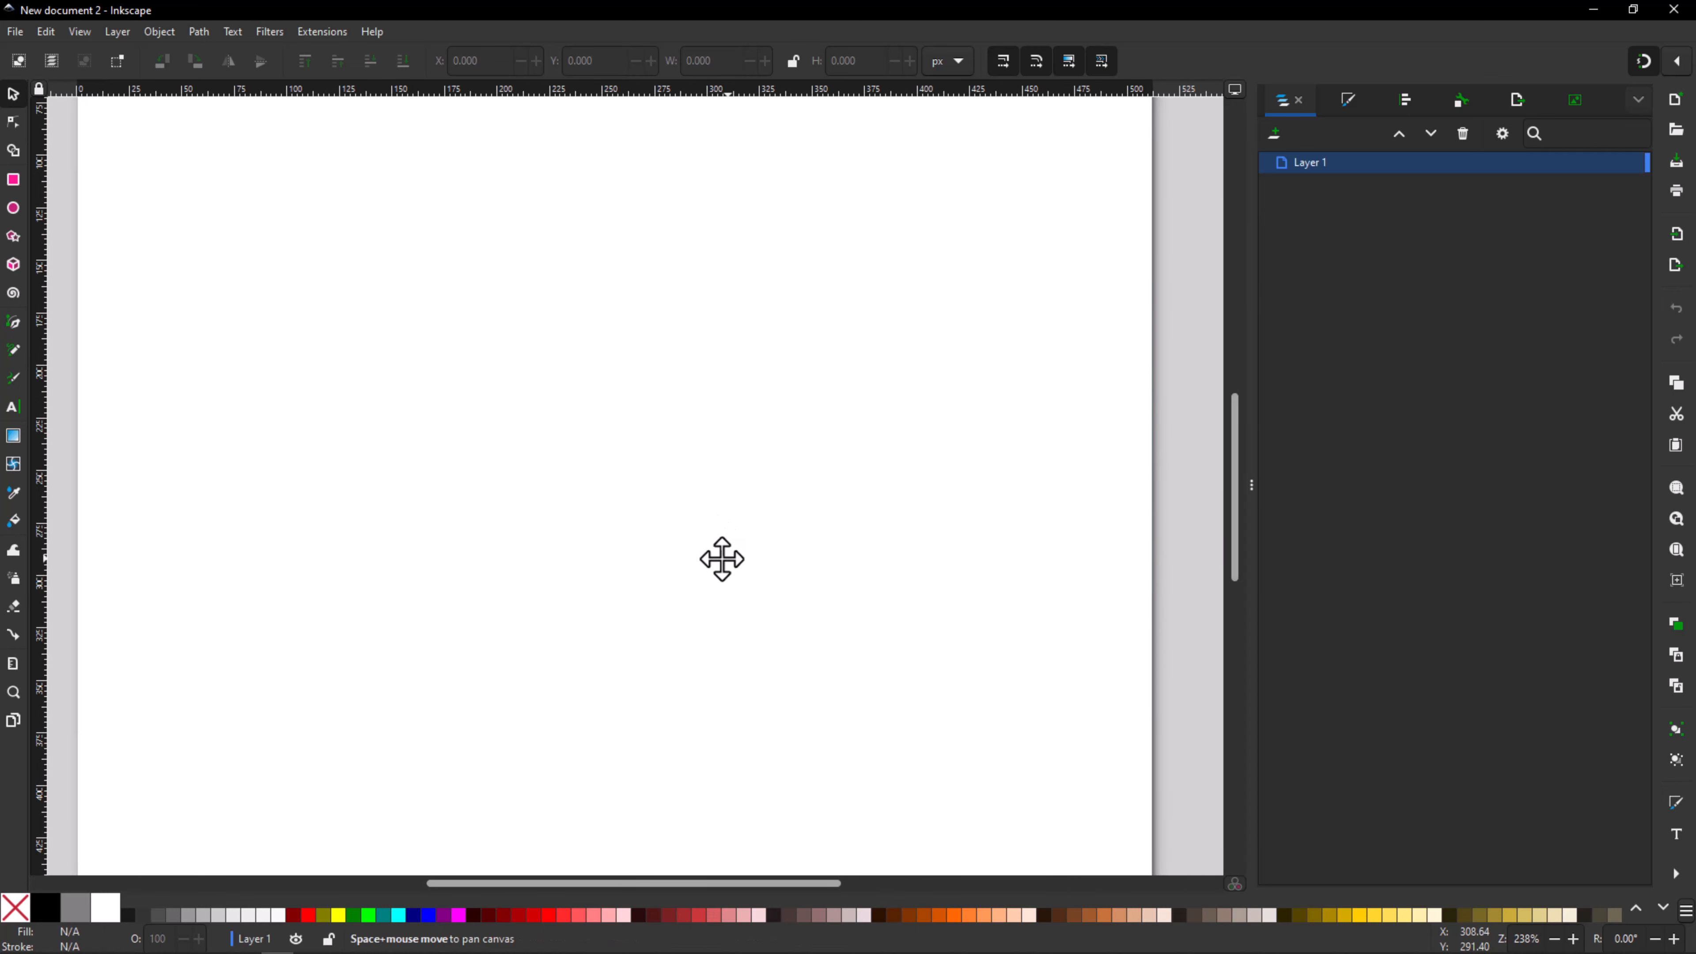
mouse_move(721, 559)
left_mouse_down()
mouse_move(496, 557)
mouse_move(674, 530)
mouse_move(968, 534)
mouse_move(533, 511)
mouse_move(928, 519)
mouse_move(742, 568)
left_mouse_up()
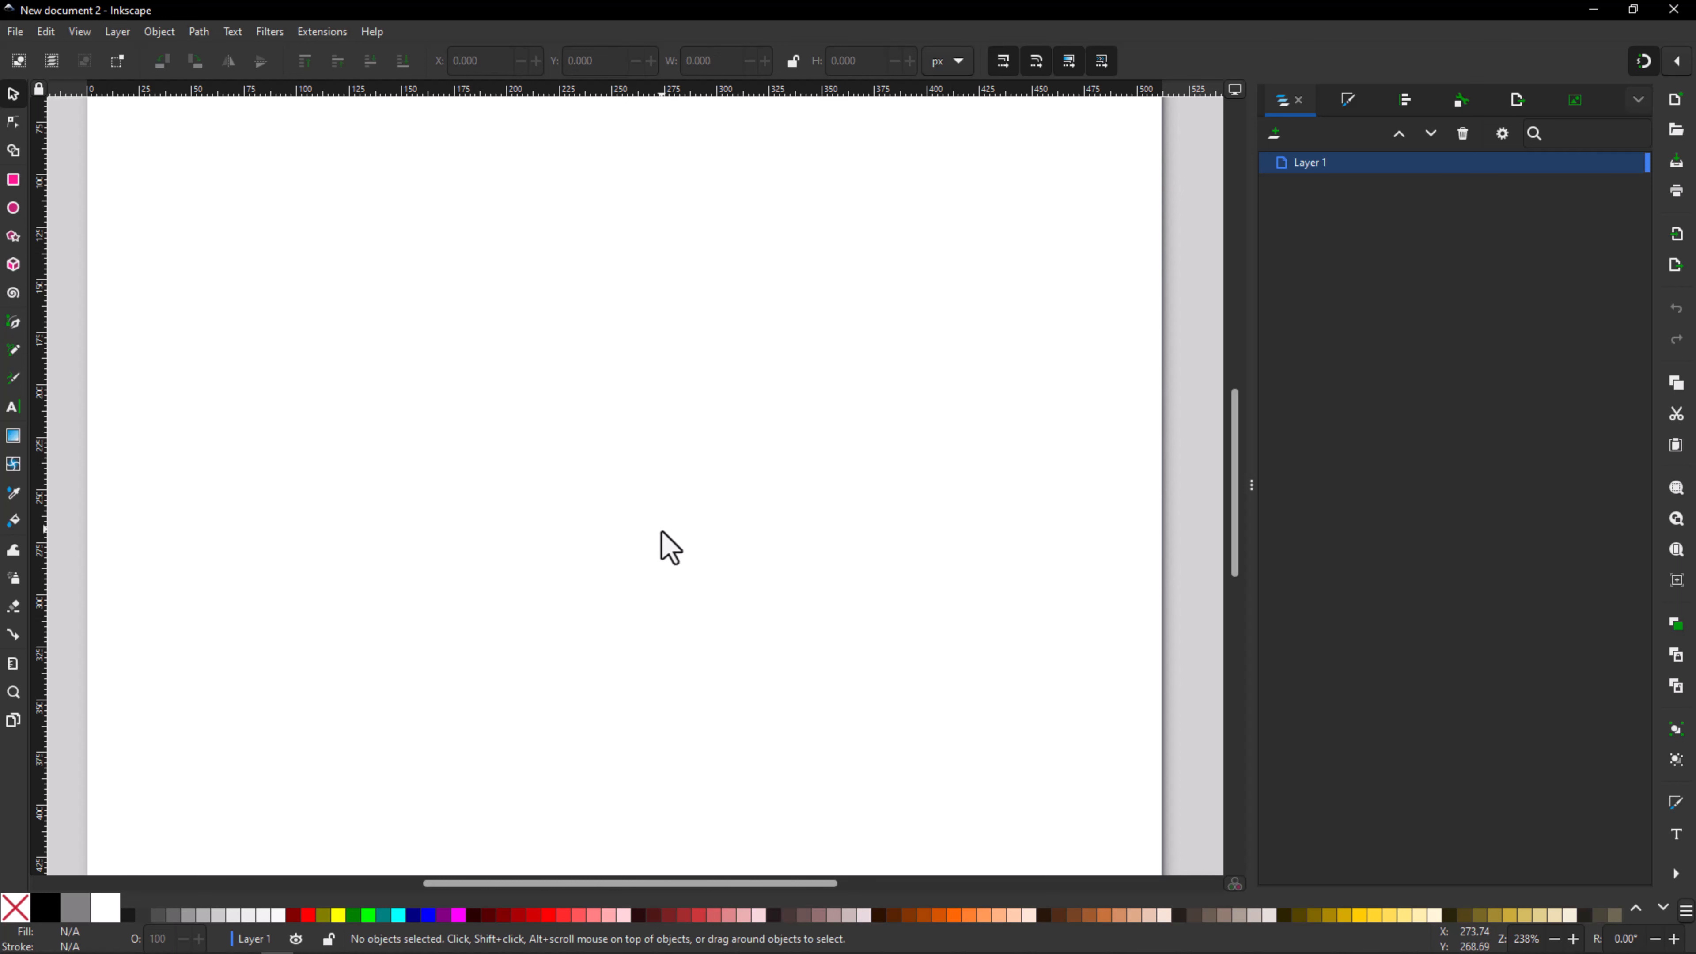
Step: Add a horizontal and a vertical guide at about 256 px each, crossing near the centre of the page
scroll(658, 551, "down", 1, "ctrl")
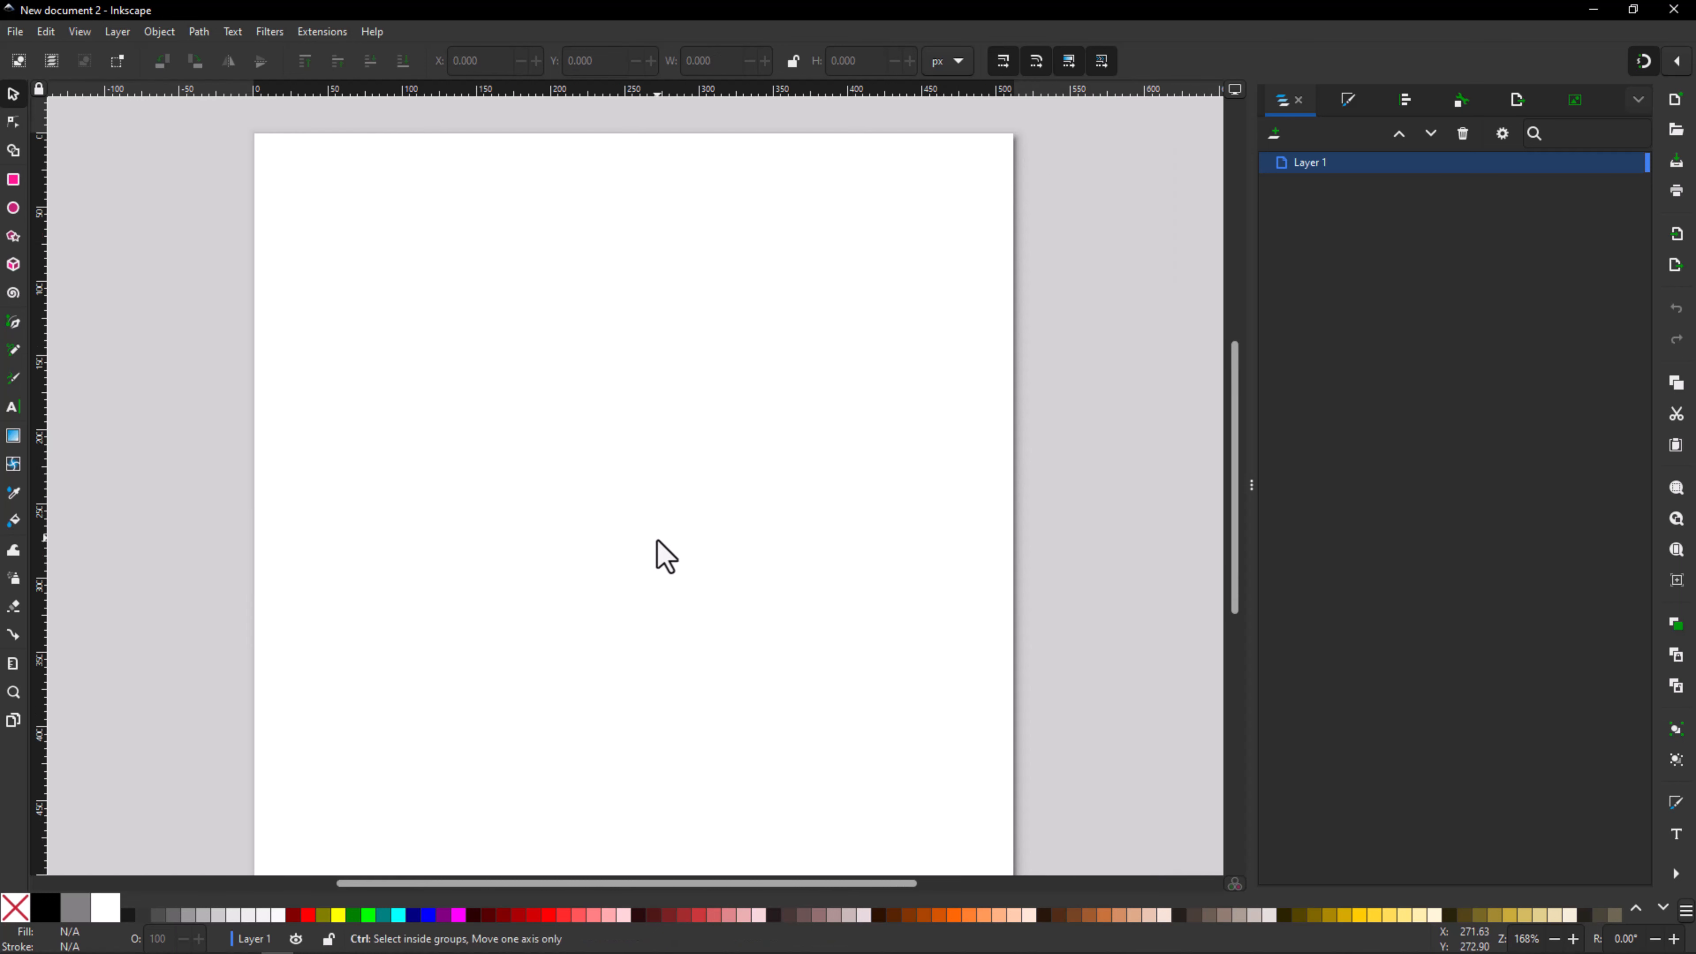
scroll(657, 541, "down", 1, "ctrl")
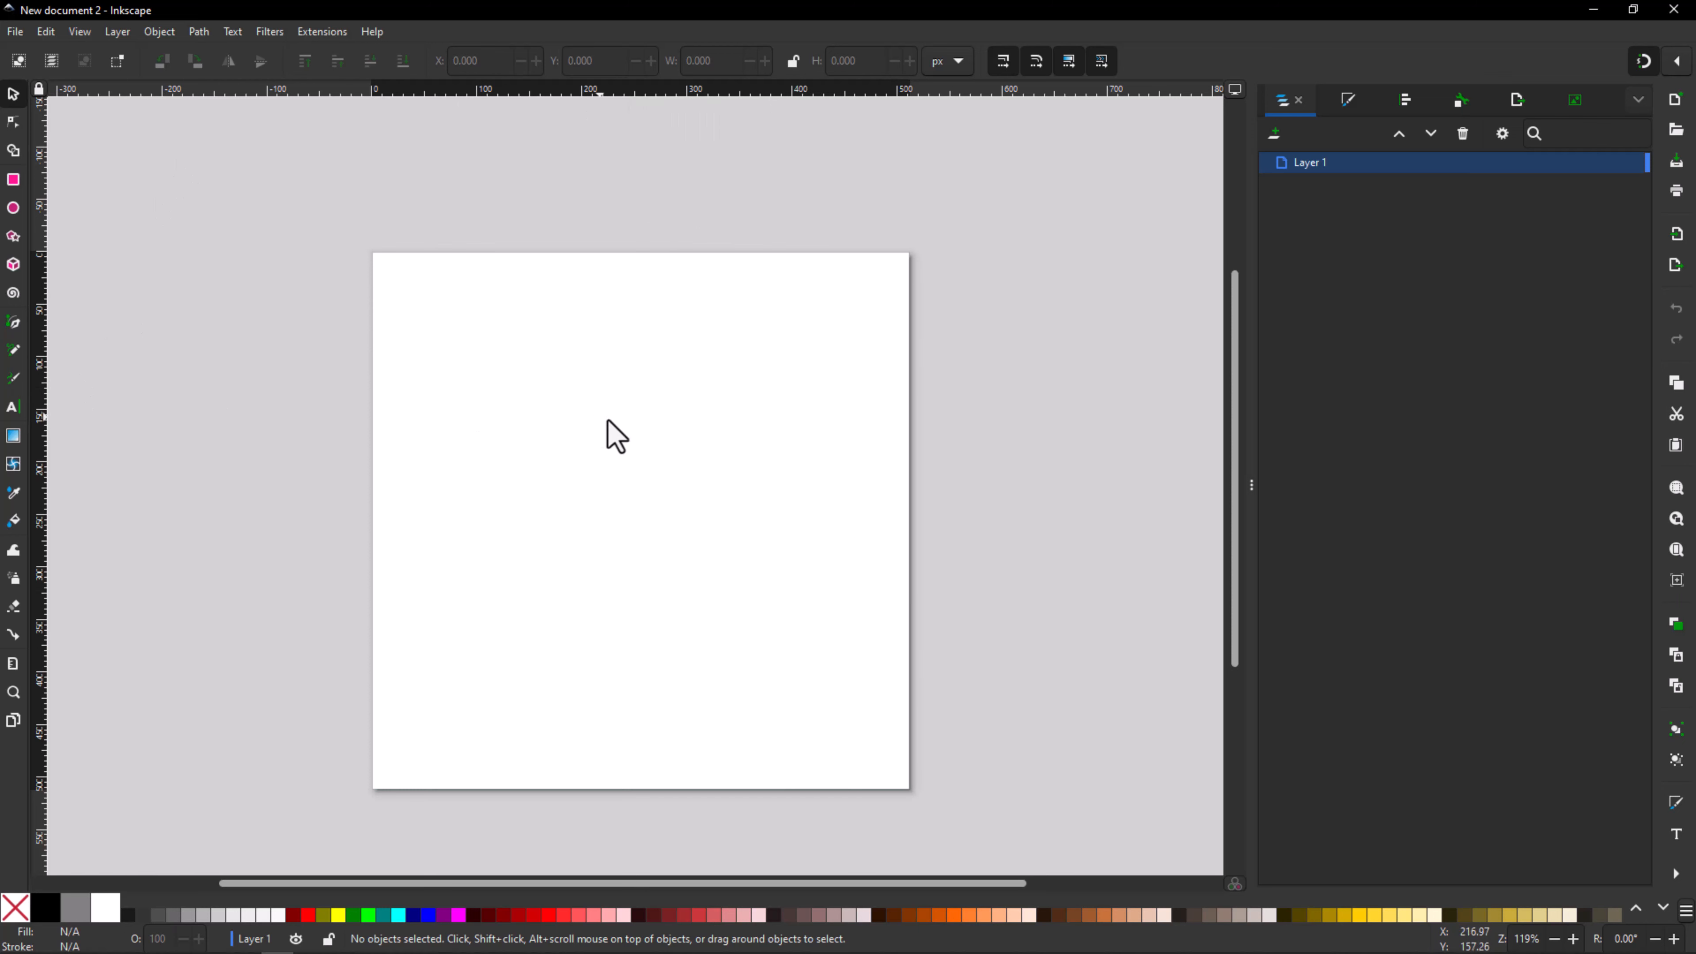
left_click_drag(787, 94, 744, 522)
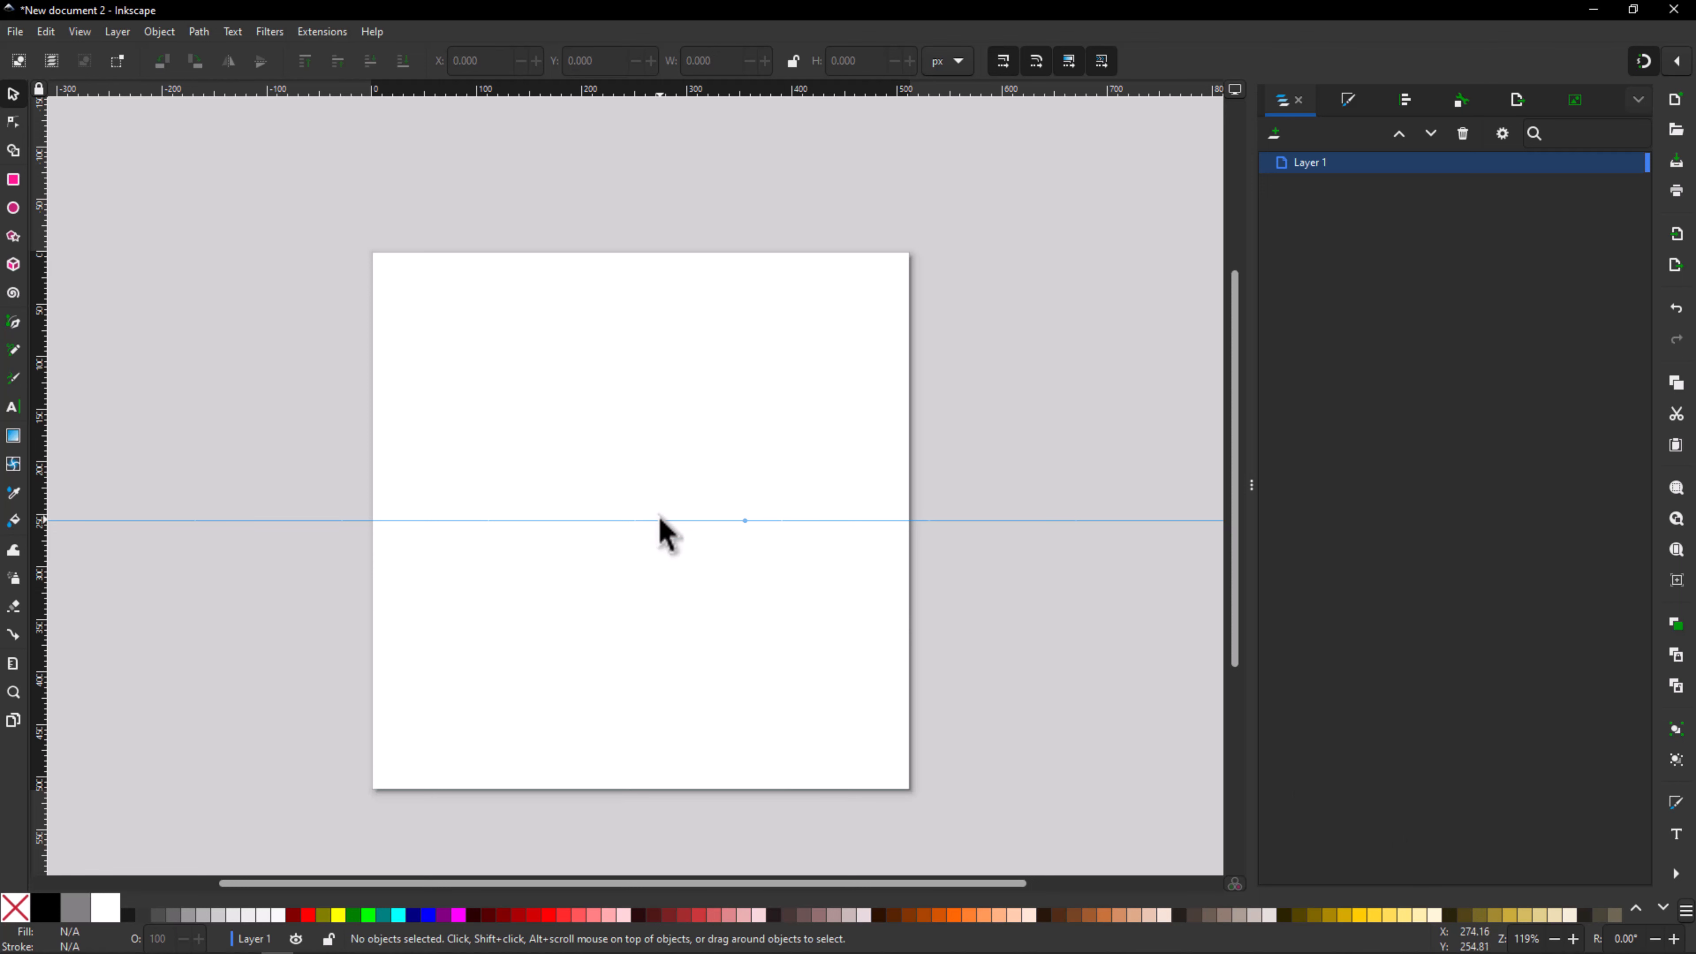
mouse_move(661, 532)
left_mouse_down()
mouse_move(661, 516)
mouse_move(655, 533)
left_mouse_up()
left_click_drag(39, 374, 641, 395)
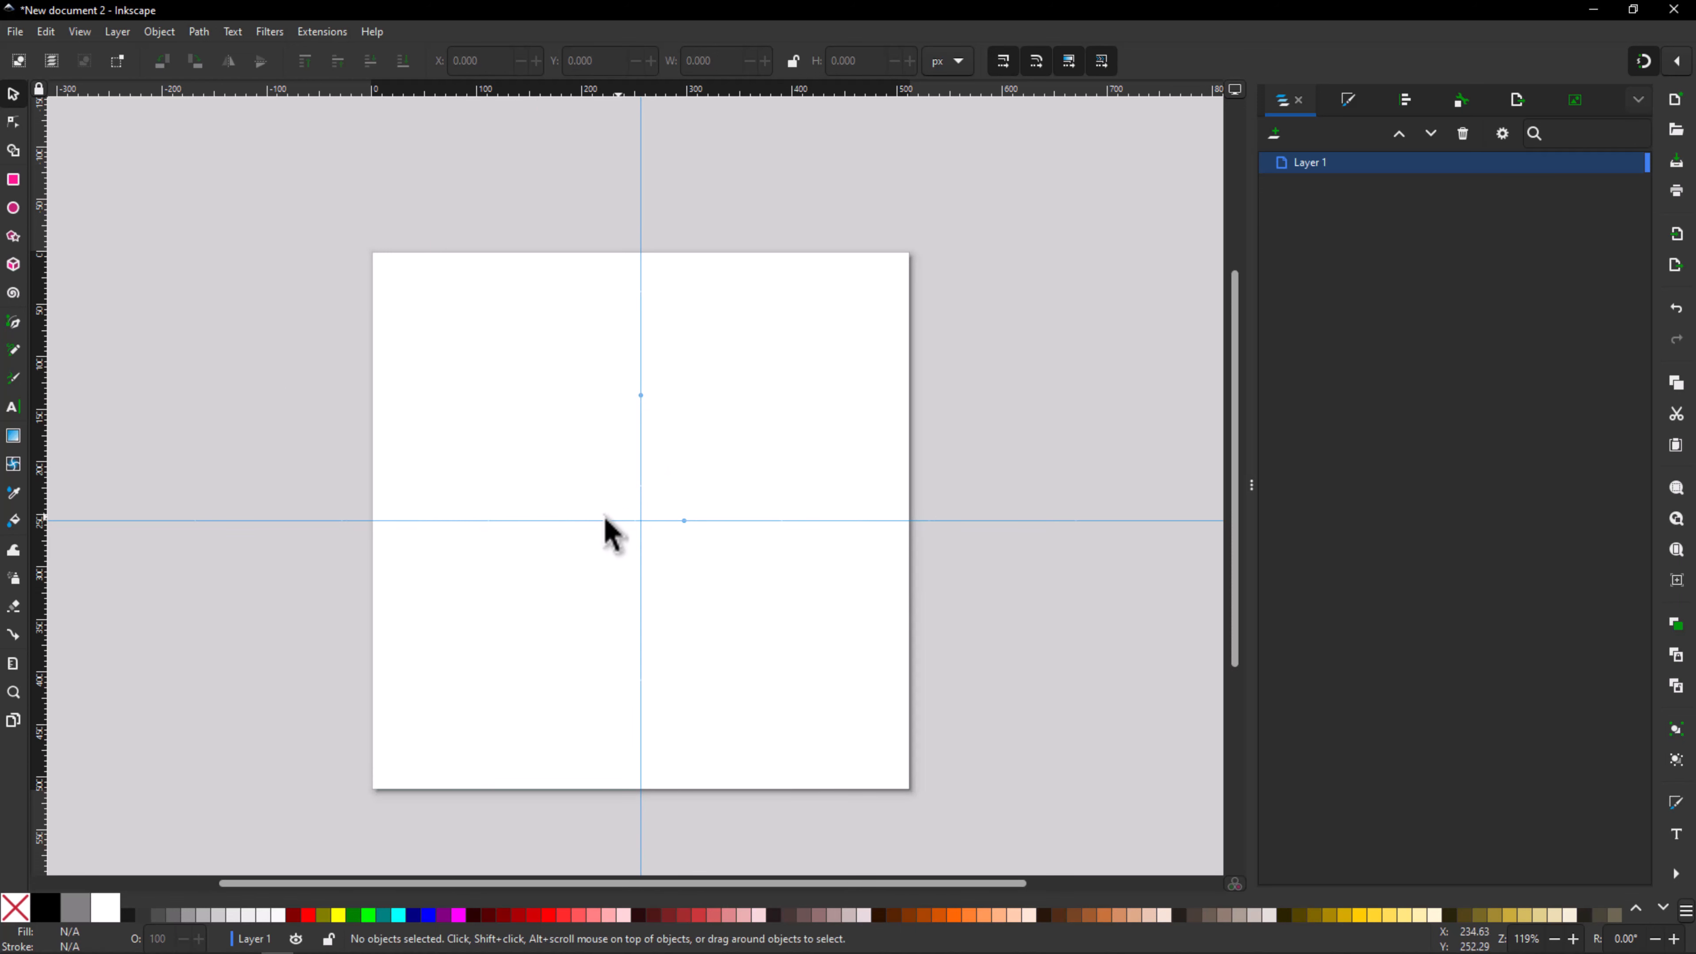
Step: Fine-tune the vertical guide to about 256 px so the guides cross more exactly at the page centre
scroll(641, 522, "up", 4, "ctrl")
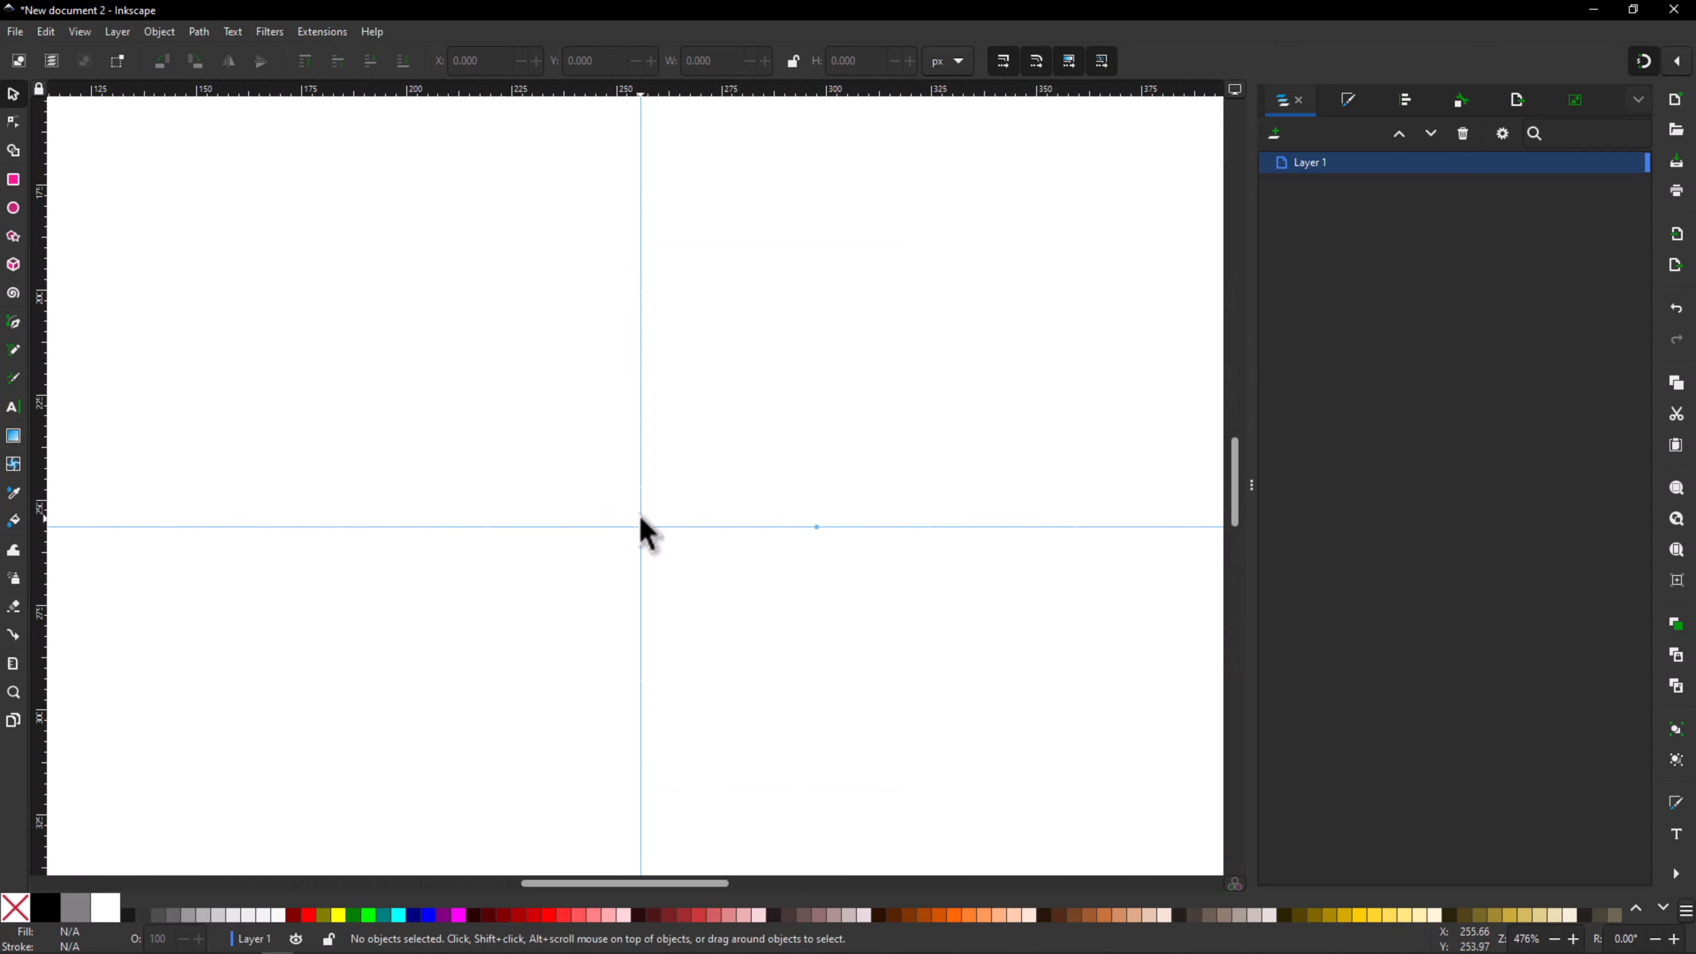
scroll(640, 517, "up", 4, "ctrl")
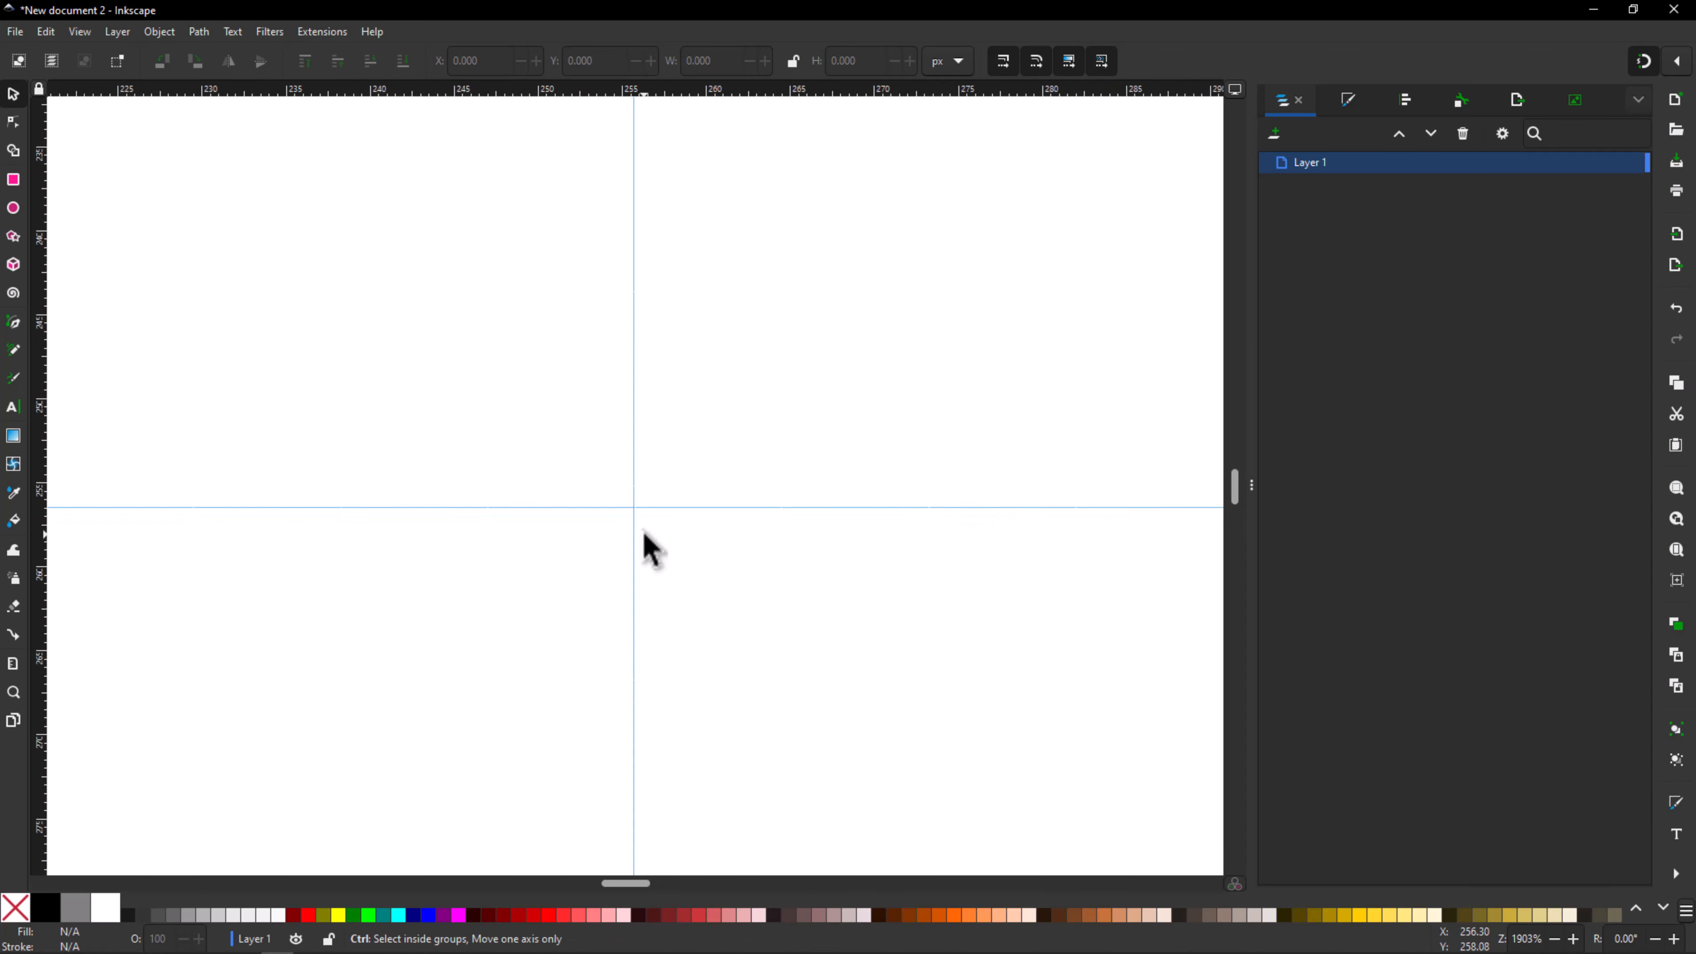
scroll(647, 532, "up", 2)
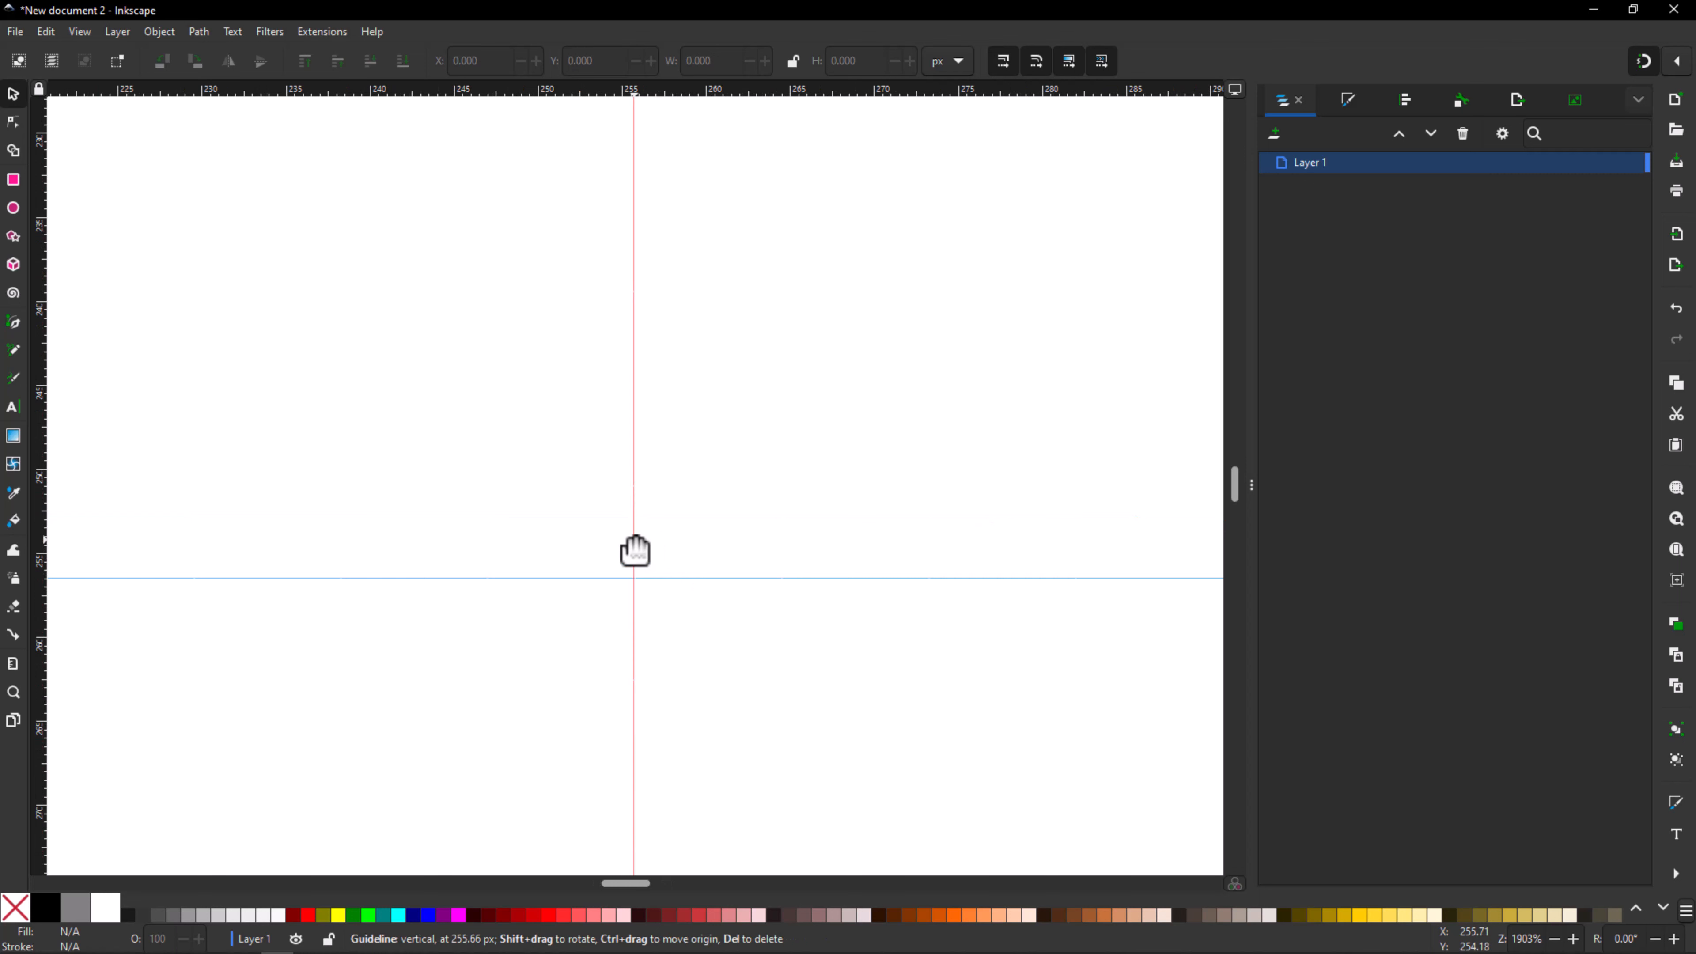
scroll(635, 580, "up", 1)
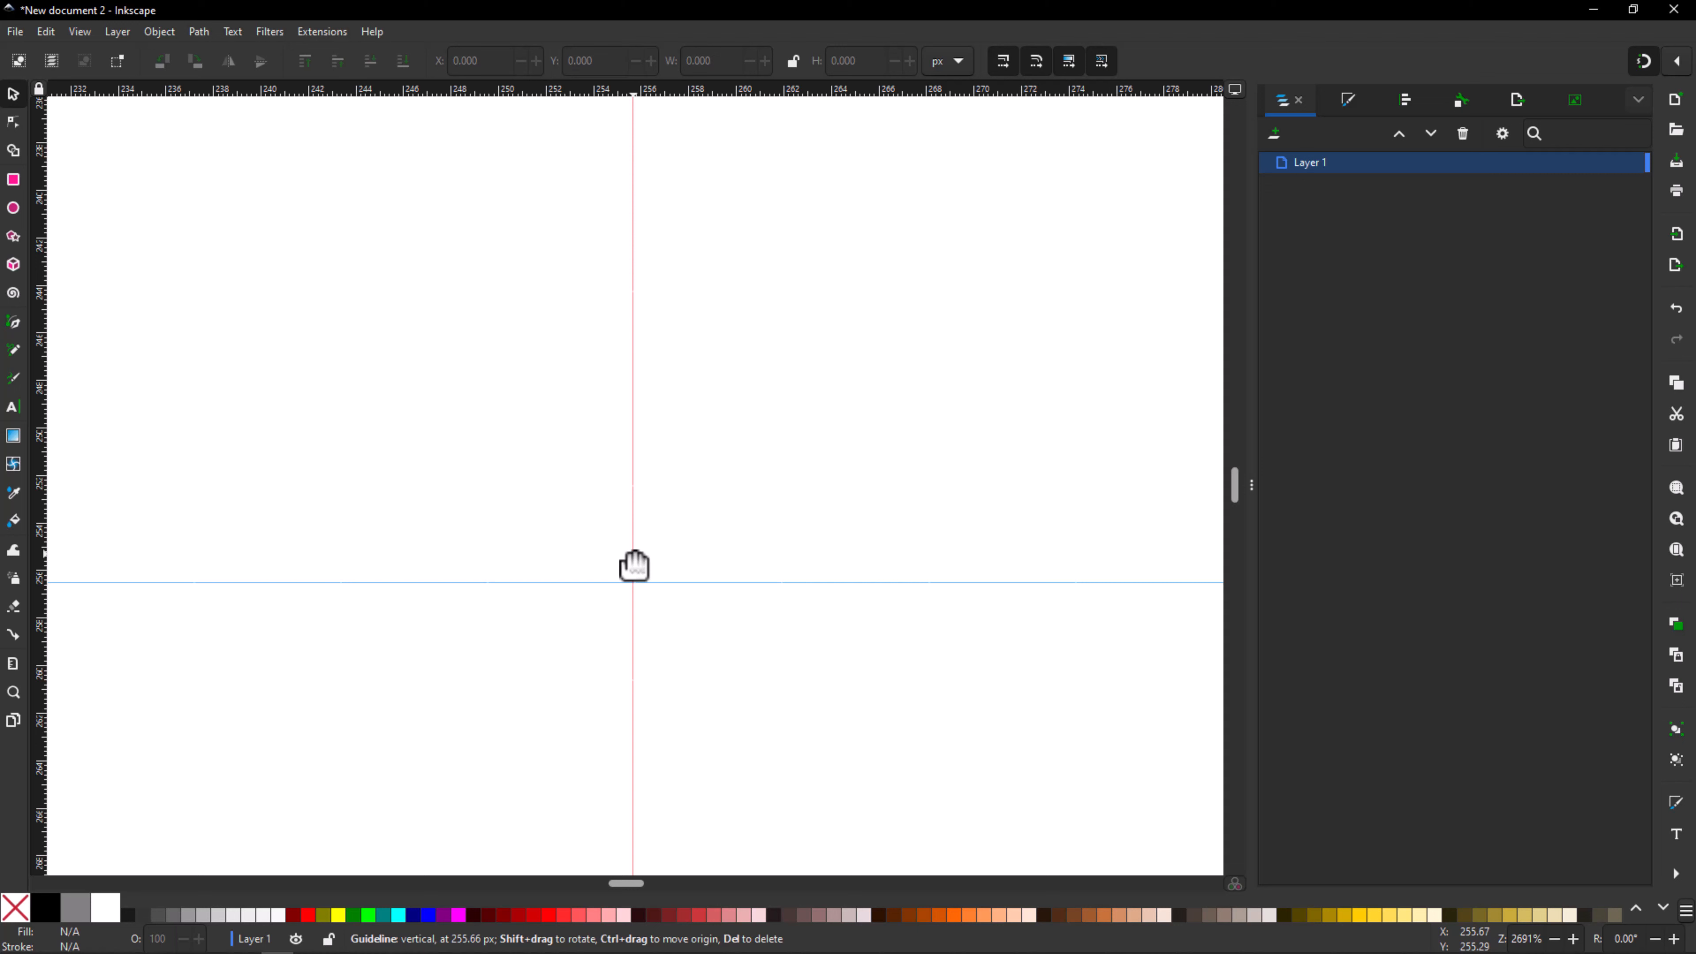
left_click_drag(634, 565, 639, 566)
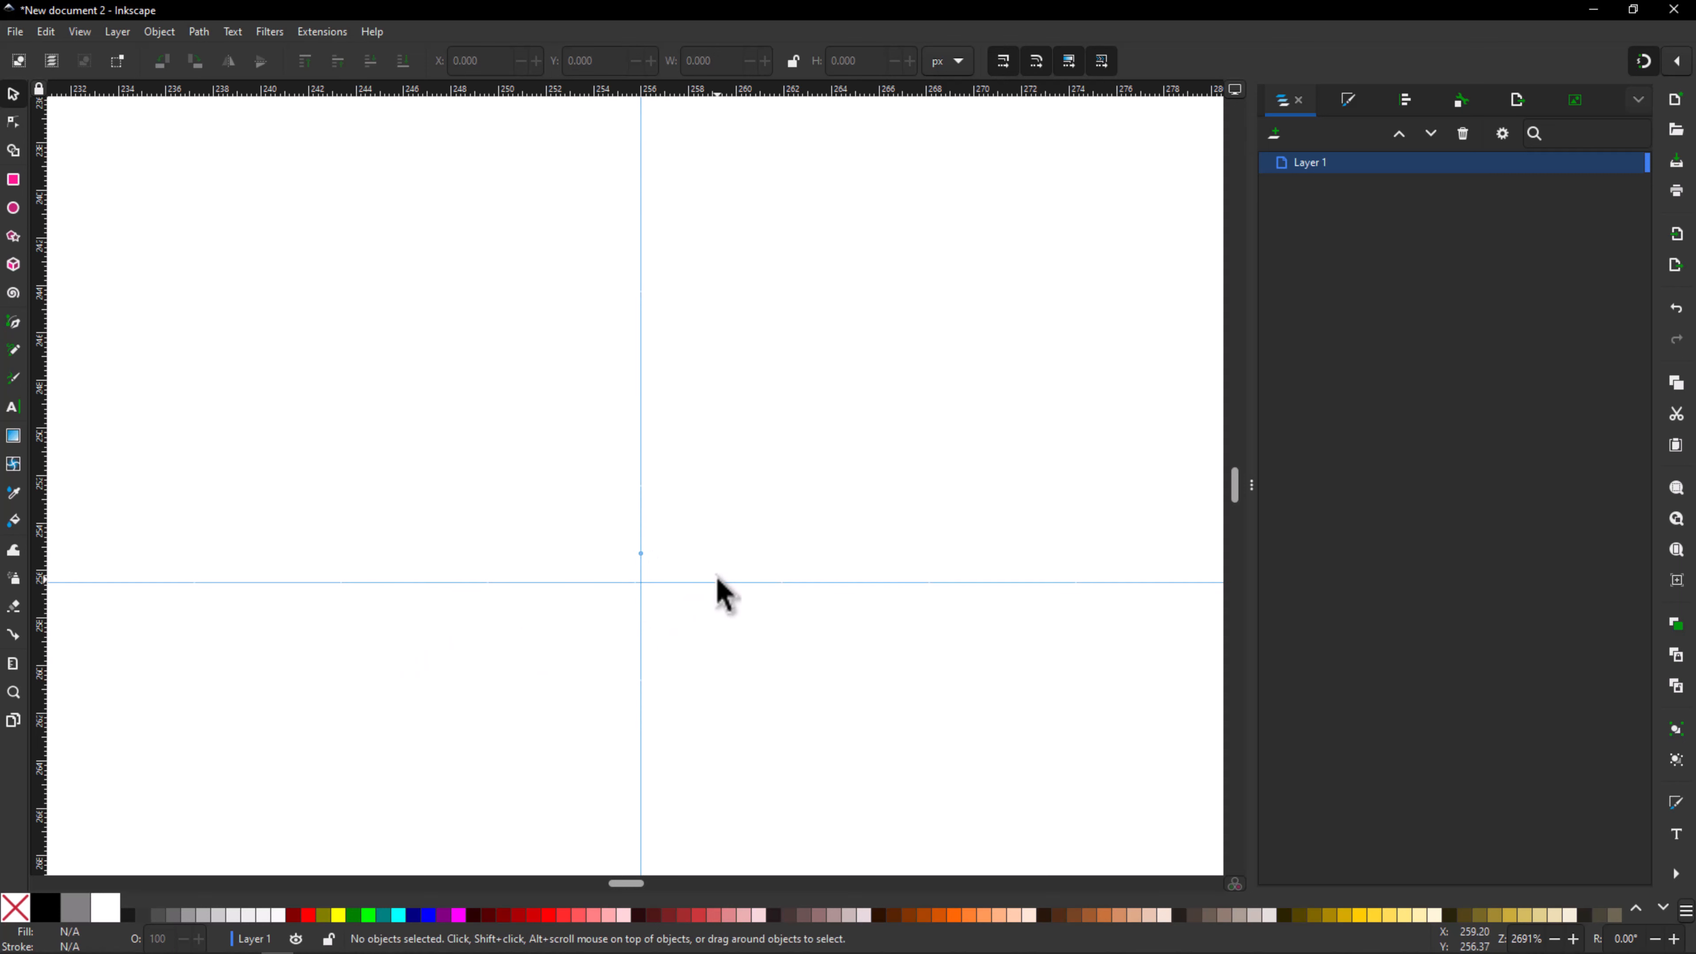
left_click_drag(717, 573, 719, 569)
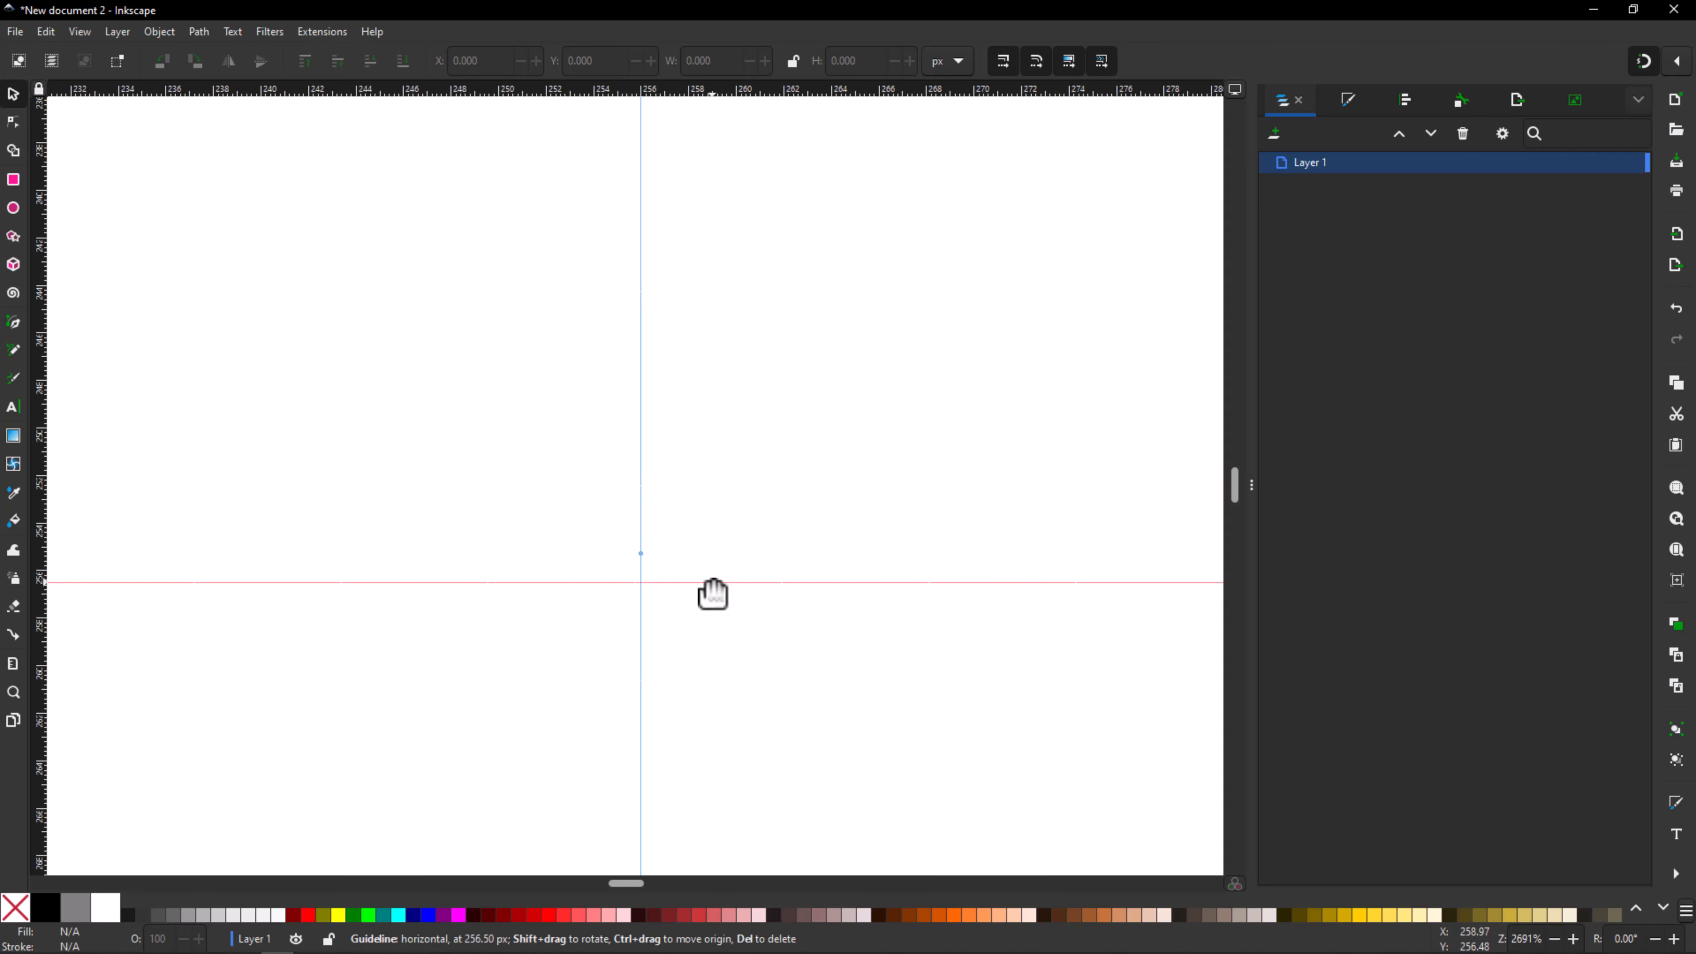
scroll(713, 591, "down", 5, "ctrl")
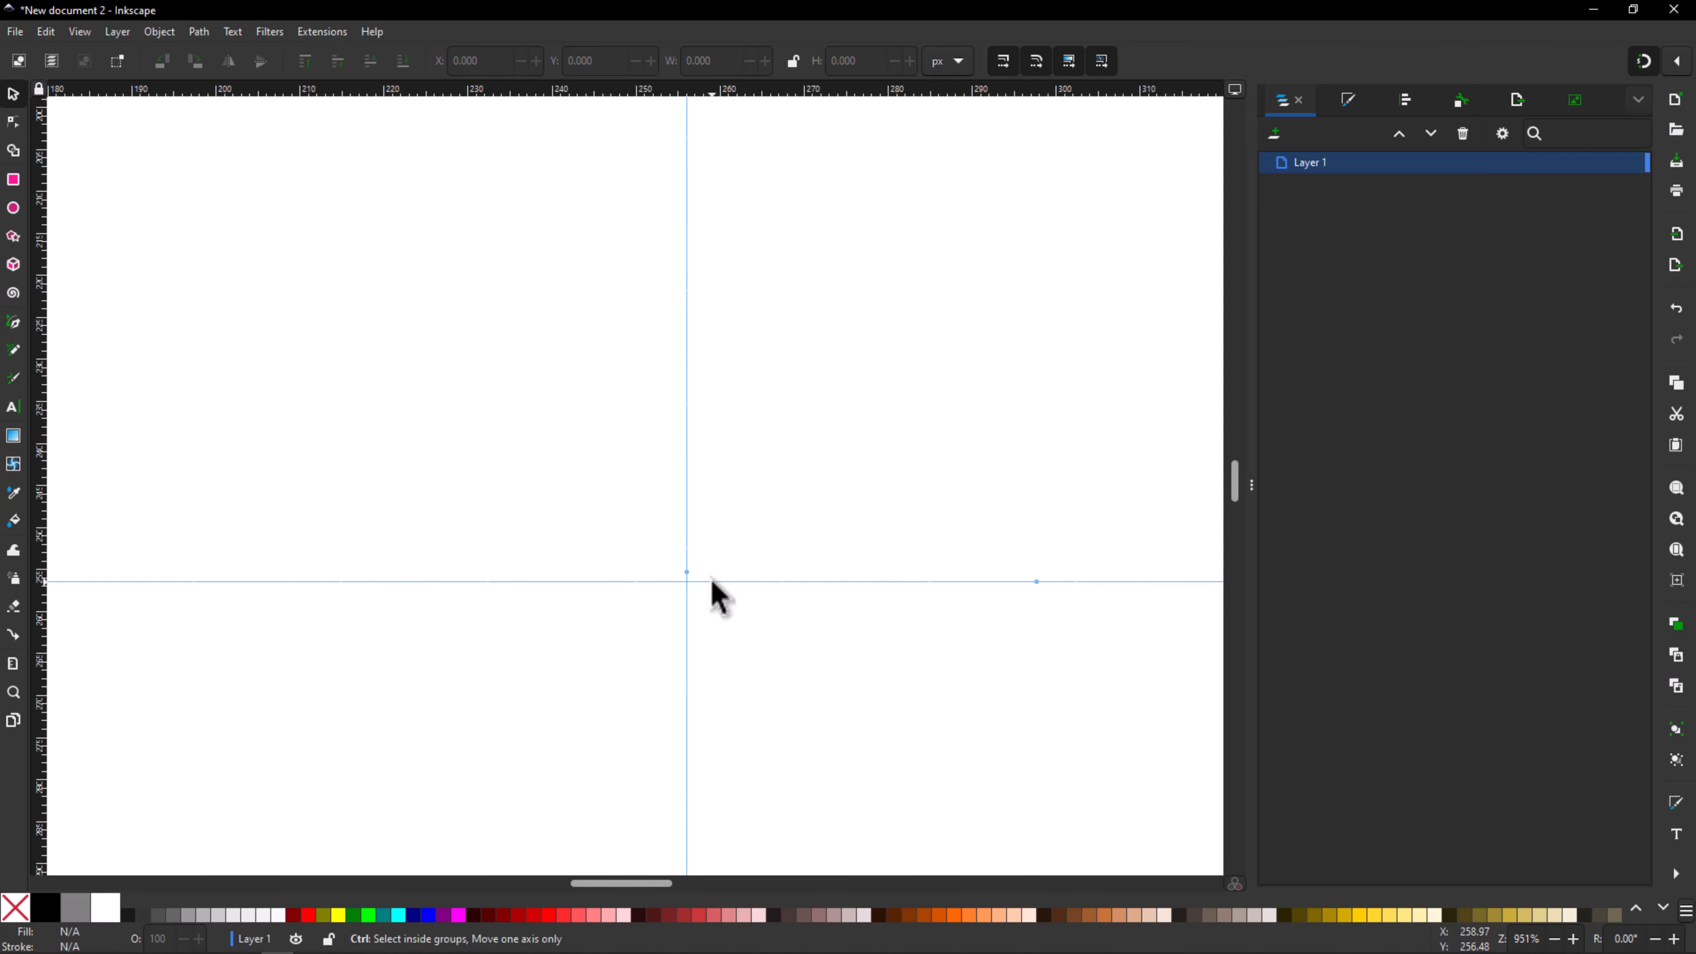
scroll(712, 591, "down", 3, "ctrl")
scroll(713, 592, "down", 2)
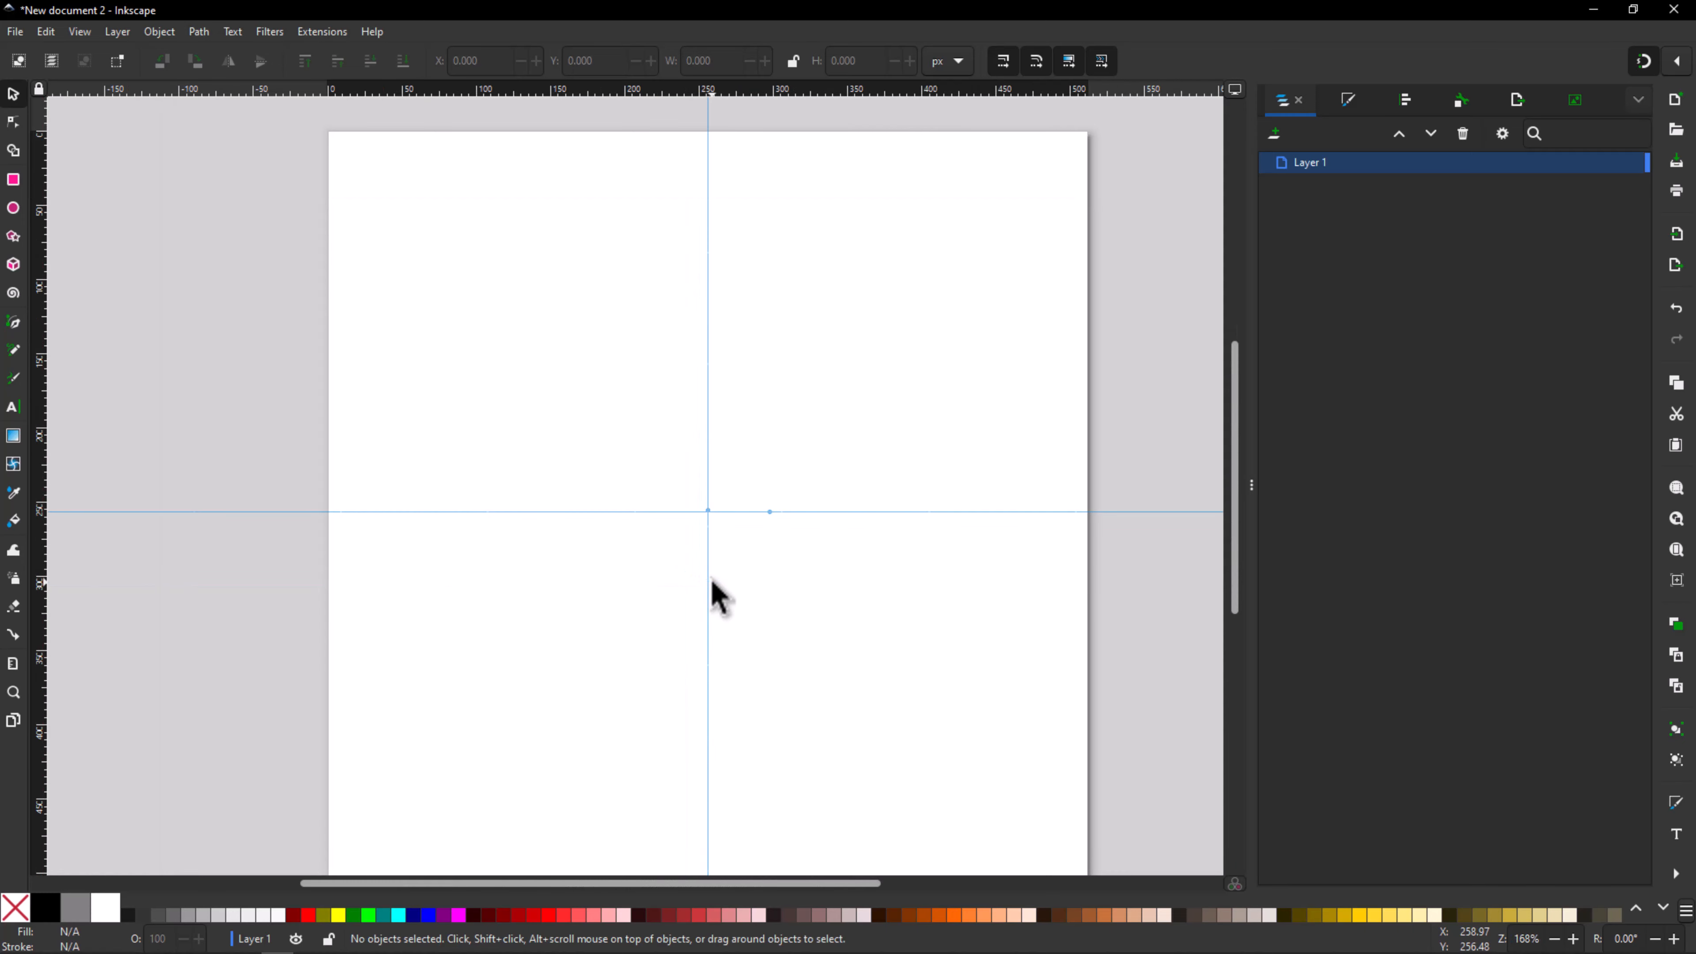
scroll(711, 579, "down", 1, "ctrl")
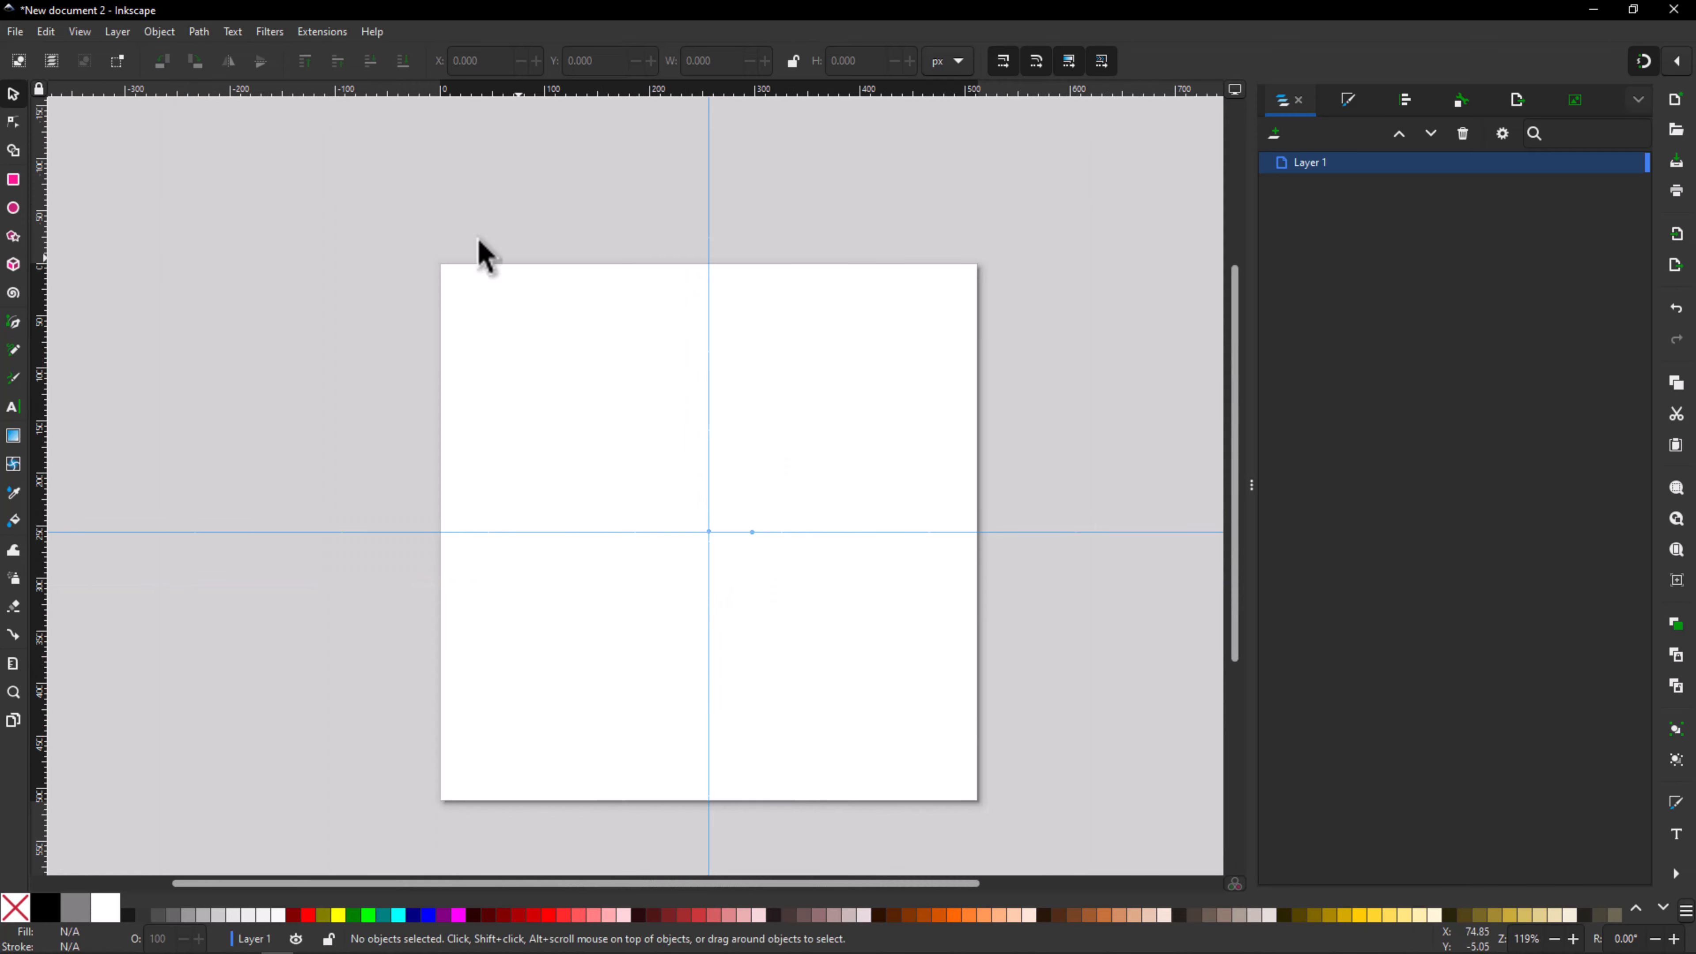
Step: Lock all guides so they cannot be moved while drawing
left_click(38, 90)
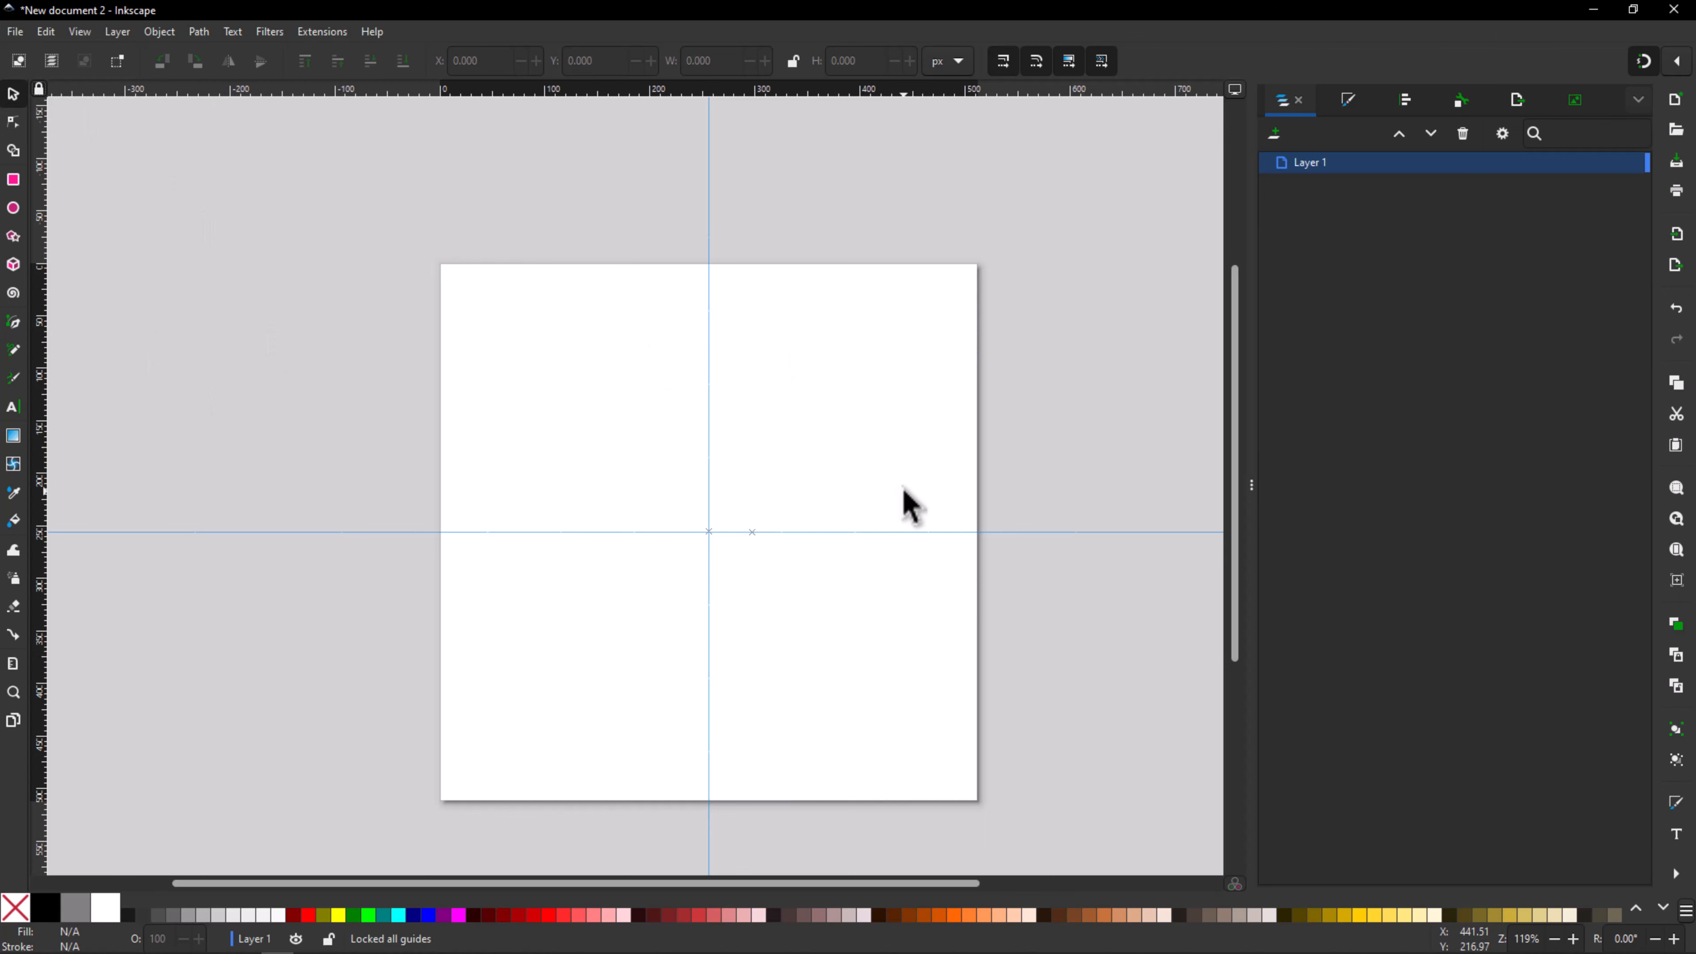
scroll(900, 485, "up", 1, "ctrl")
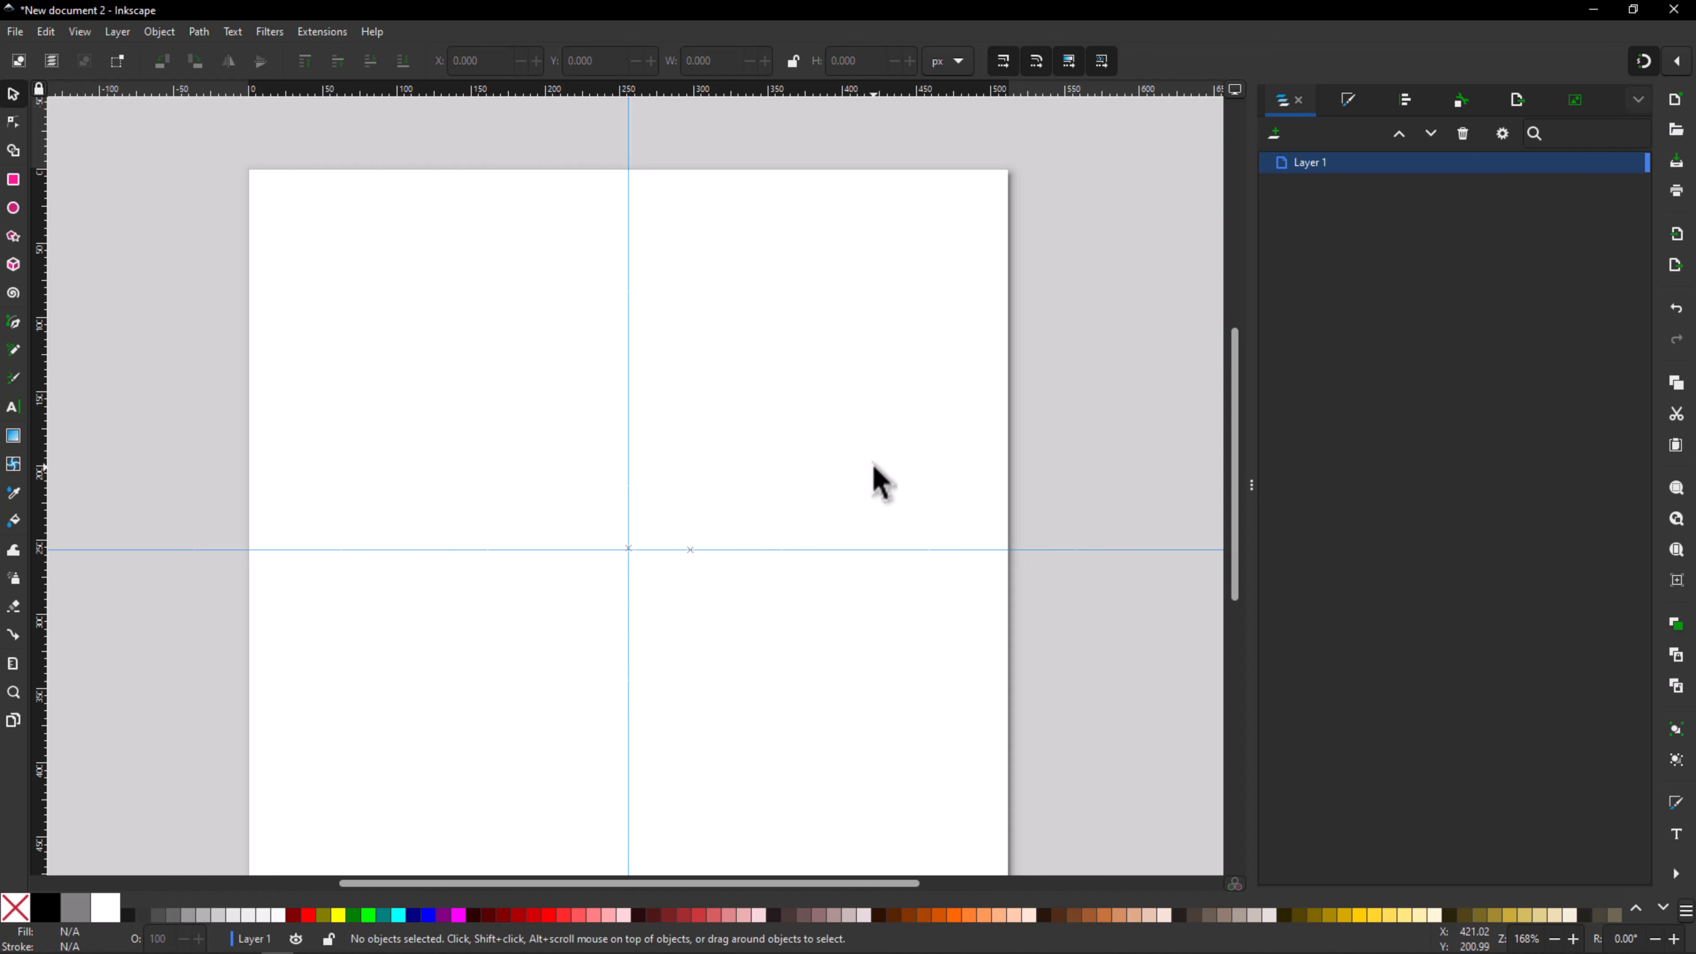
scroll(874, 468, "down", 1)
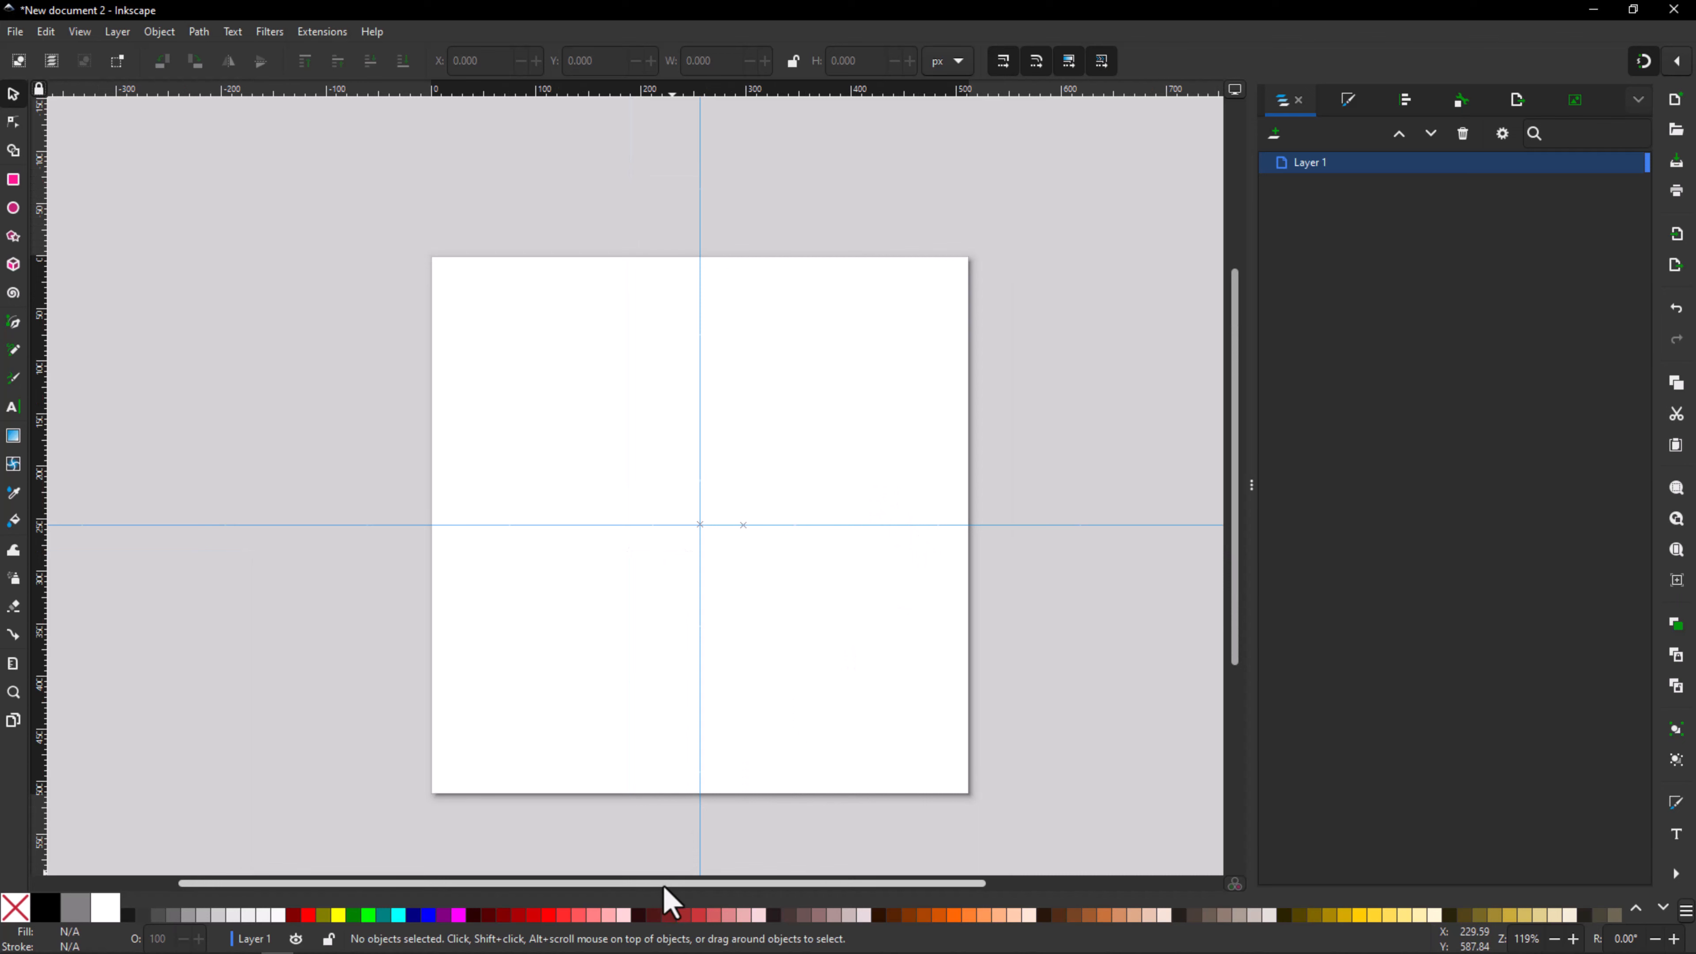
left_click_drag(705, 884, 761, 883)
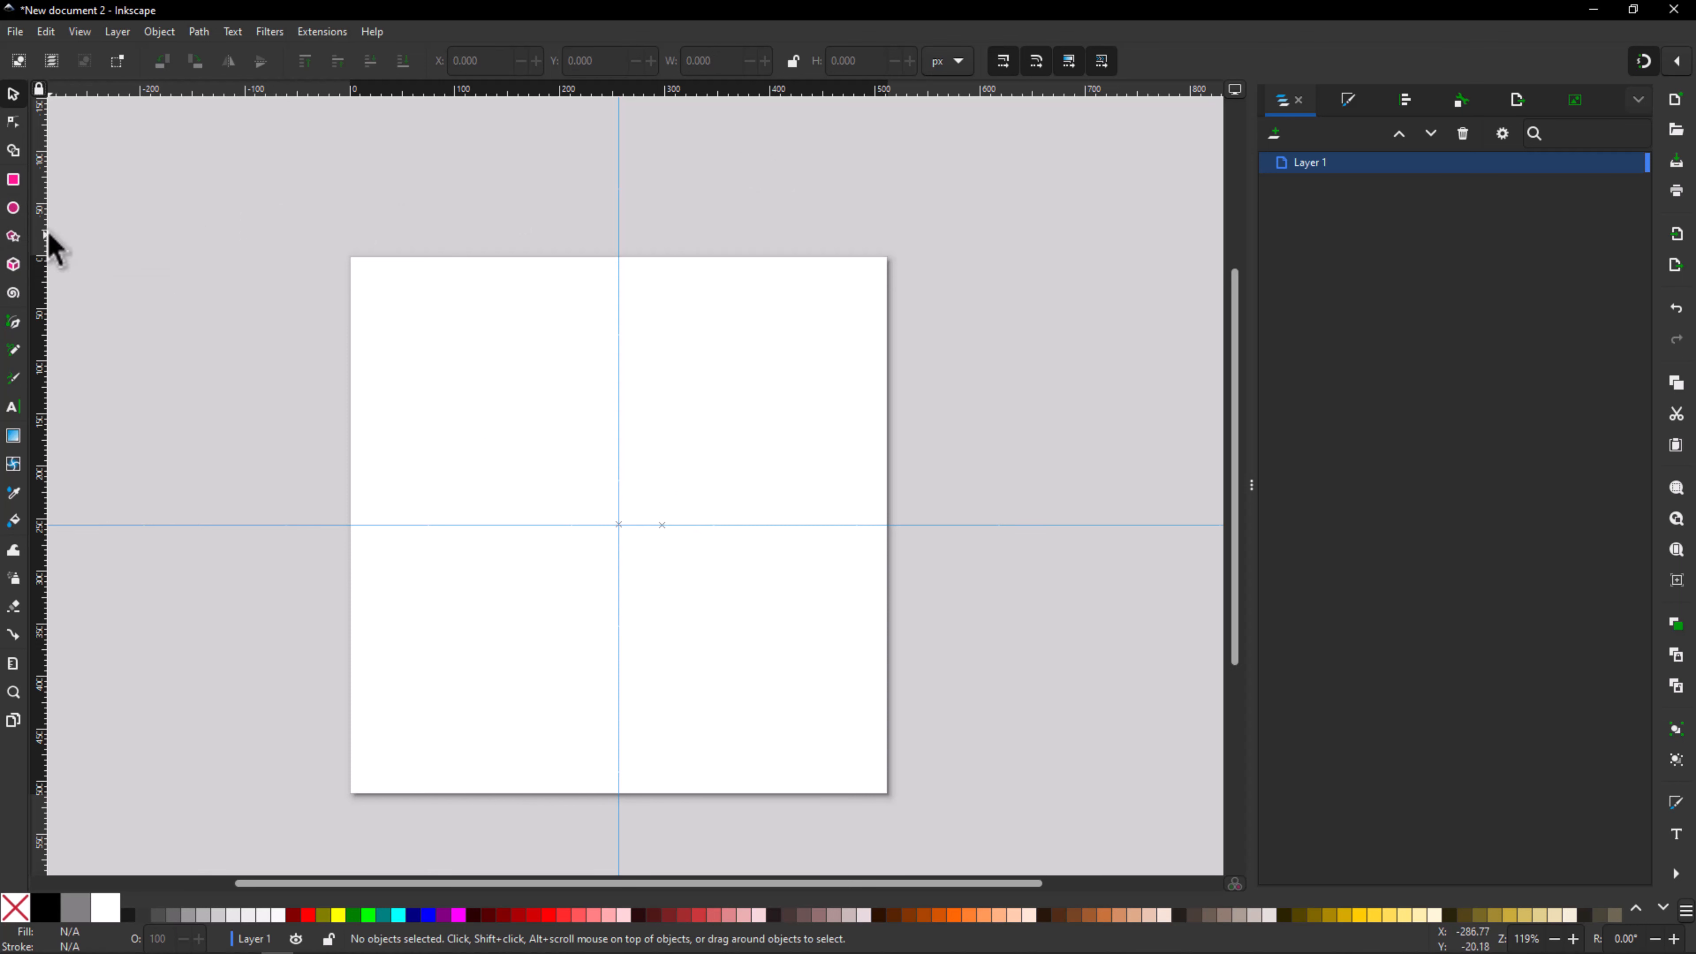
Step: Draw a circle with a radius of about 79 px, centred on the intersection of the guides
left_click(12, 209)
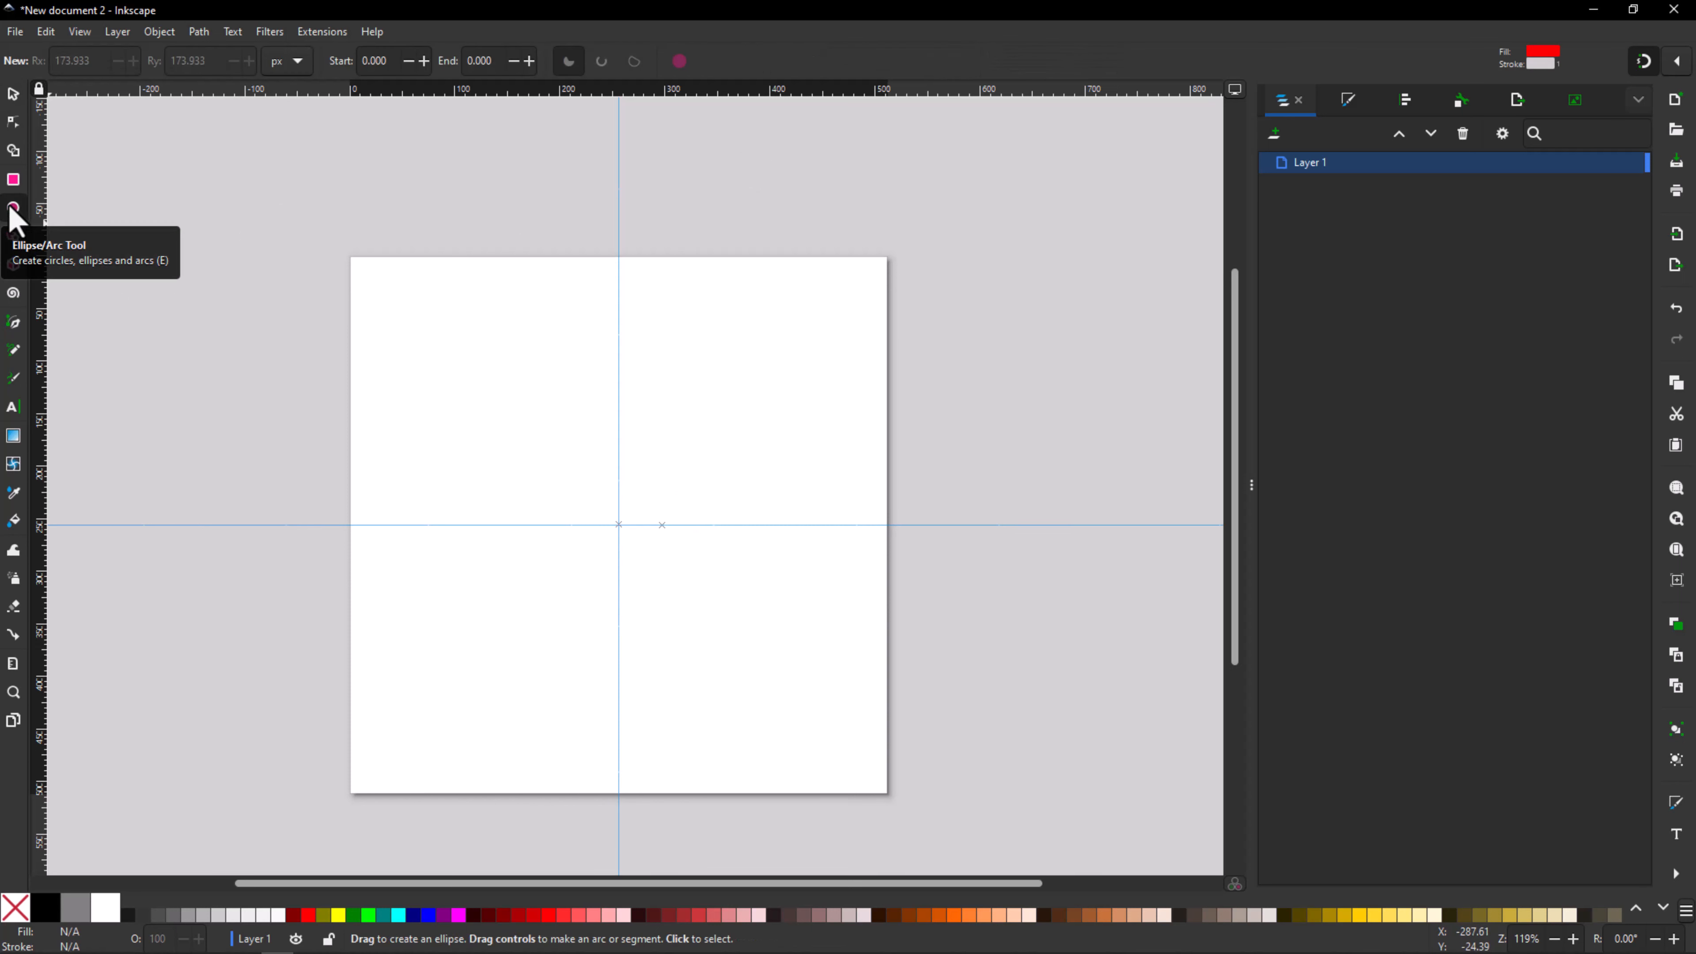
scroll(629, 531, "up", 1)
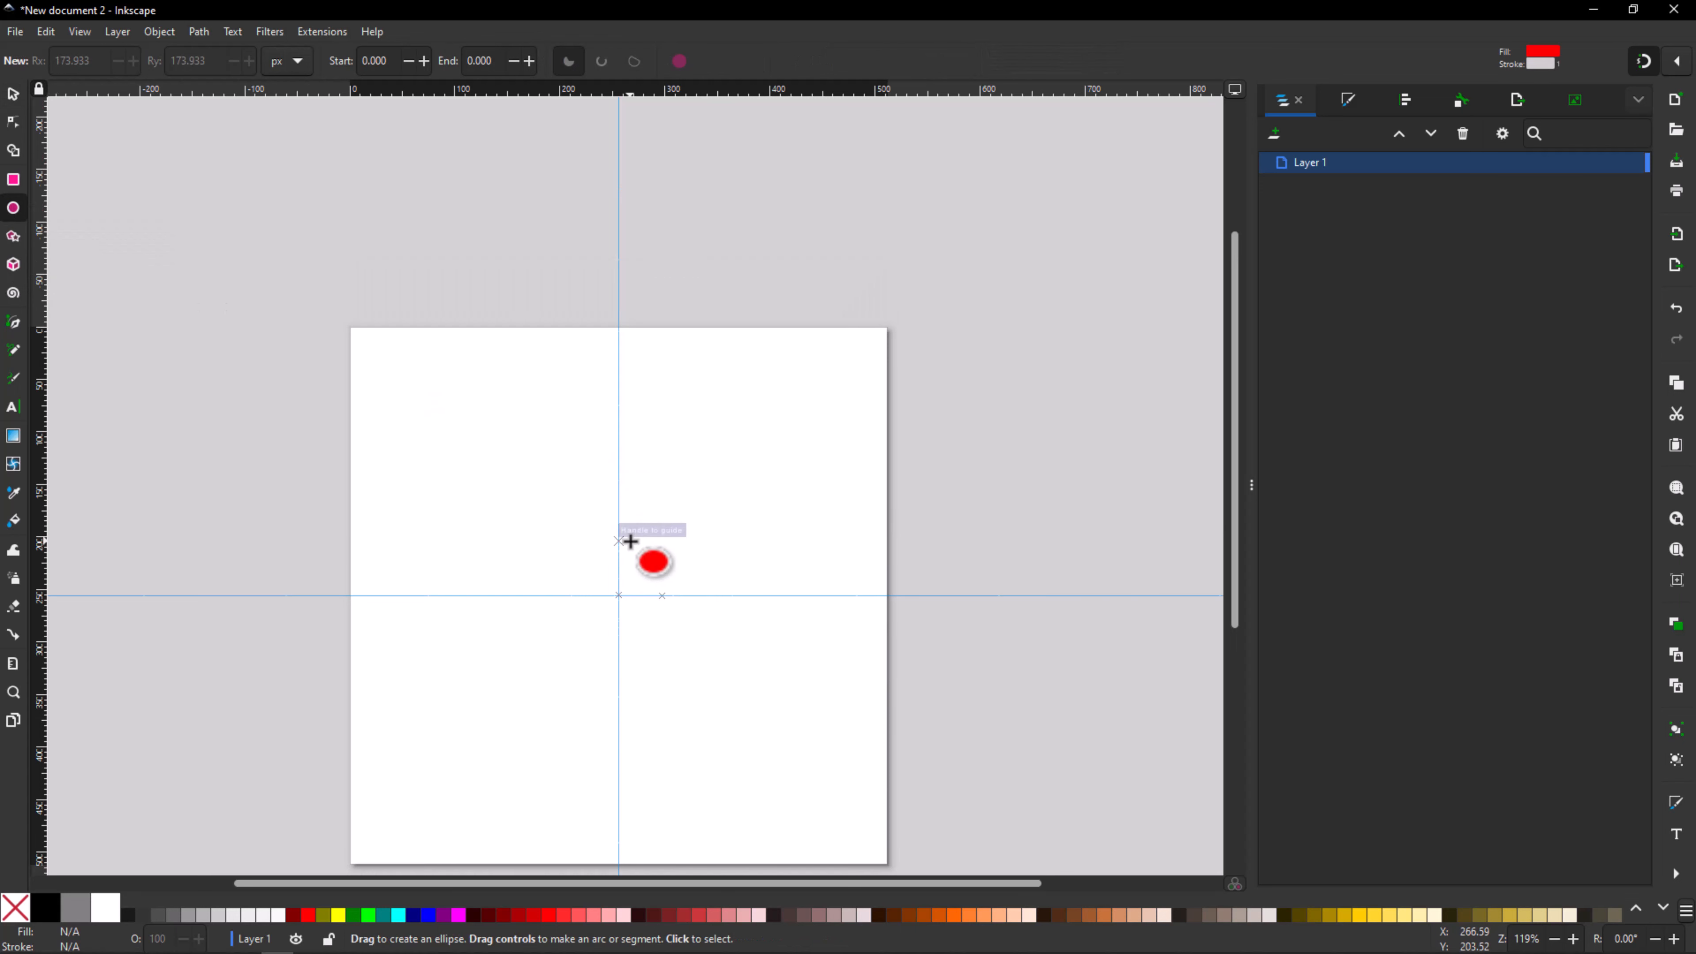
scroll(627, 565, "down", 2)
scroll(626, 560, "up", 1)
scroll(626, 561, "up", 3, "ctrl")
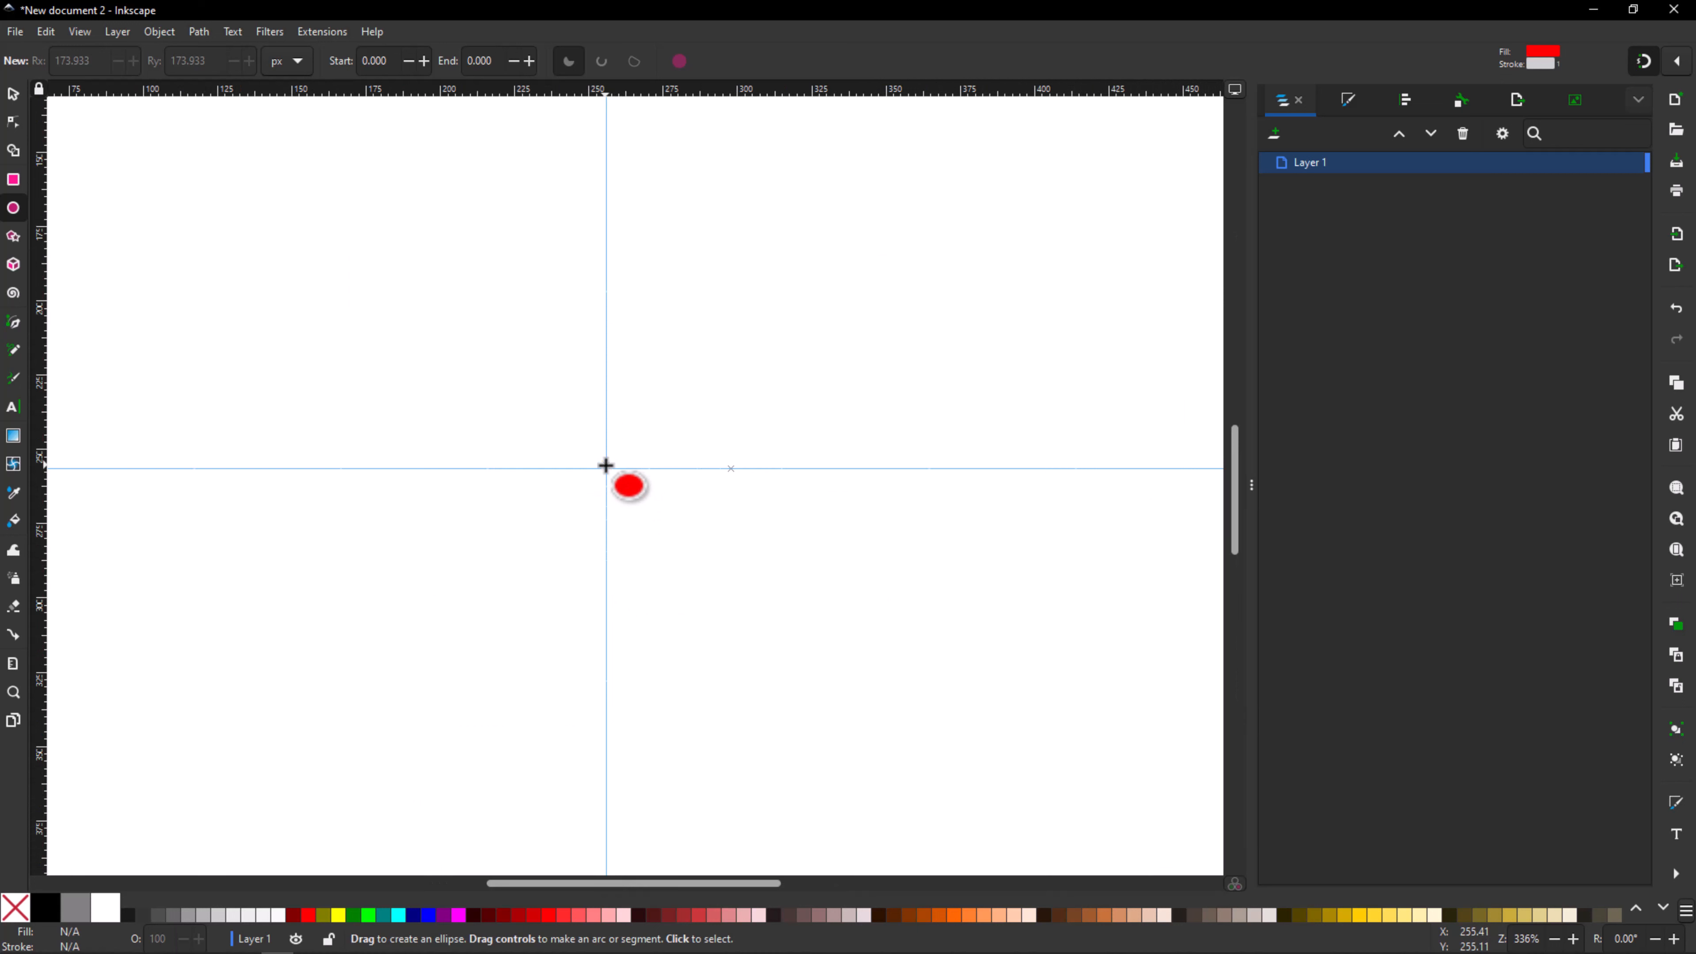
mouse_move(606, 466)
left_mouse_down()
mouse_move(653, 504)
mouse_move(689, 576)
mouse_move(844, 701)
left_mouse_up()
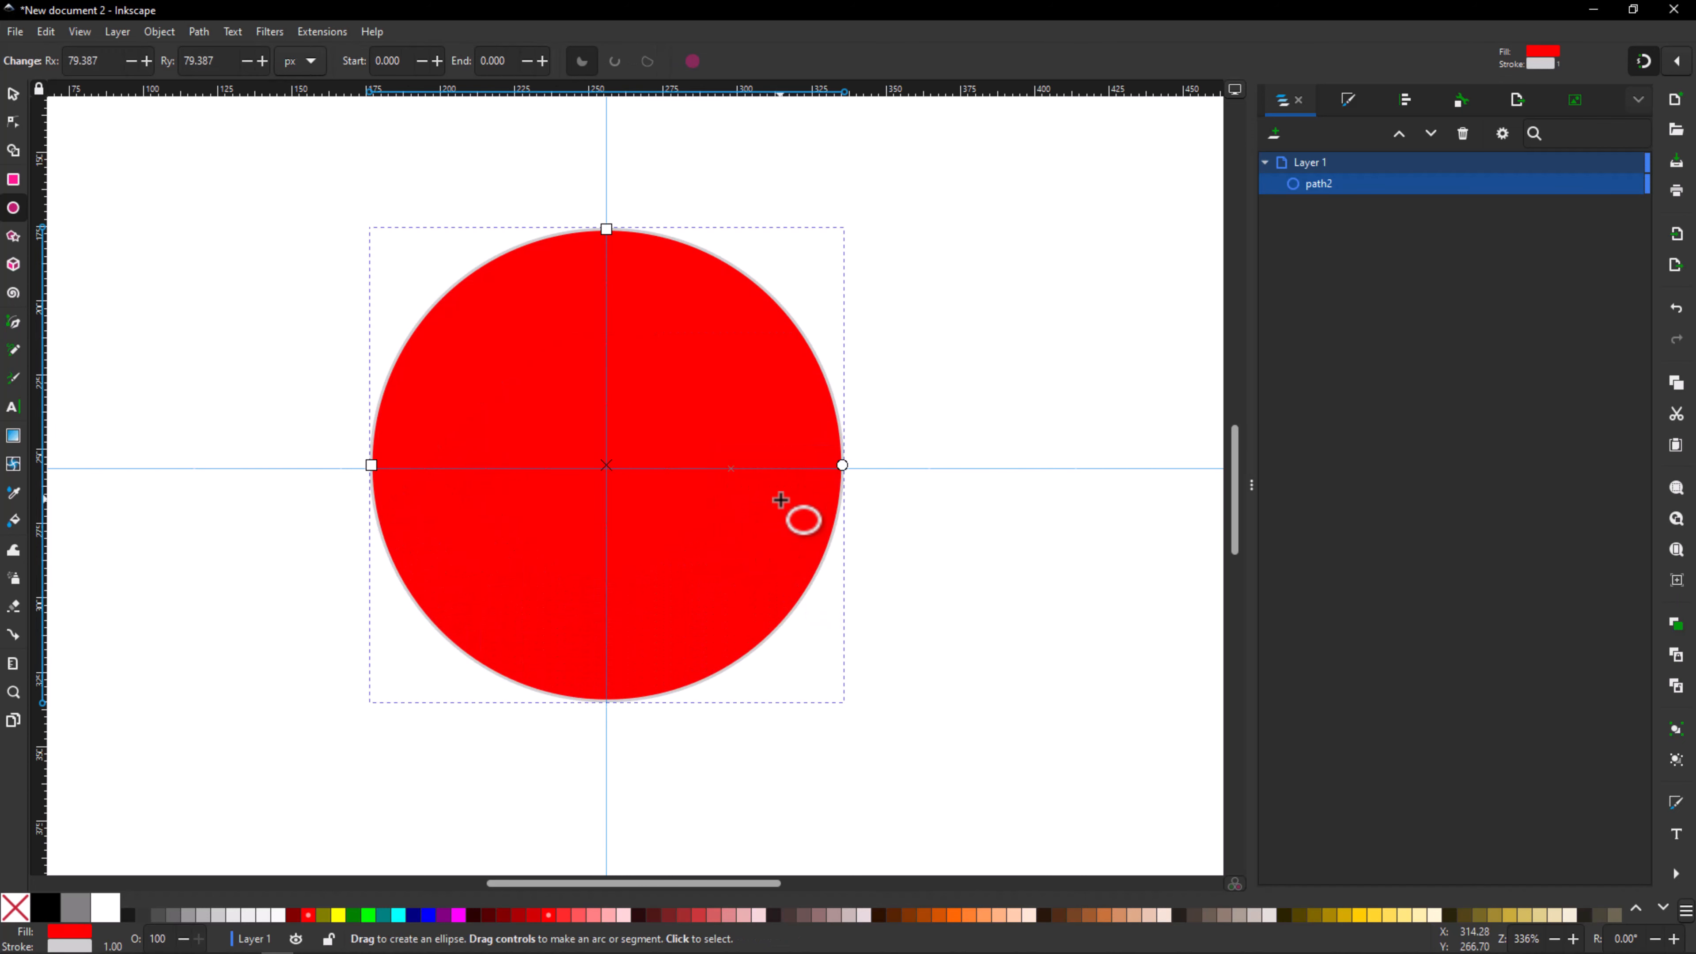
Step: Copy the circle, paste it in place, and scale the copy around its centre to about 98 px wide
scroll(935, 588, "down", 2)
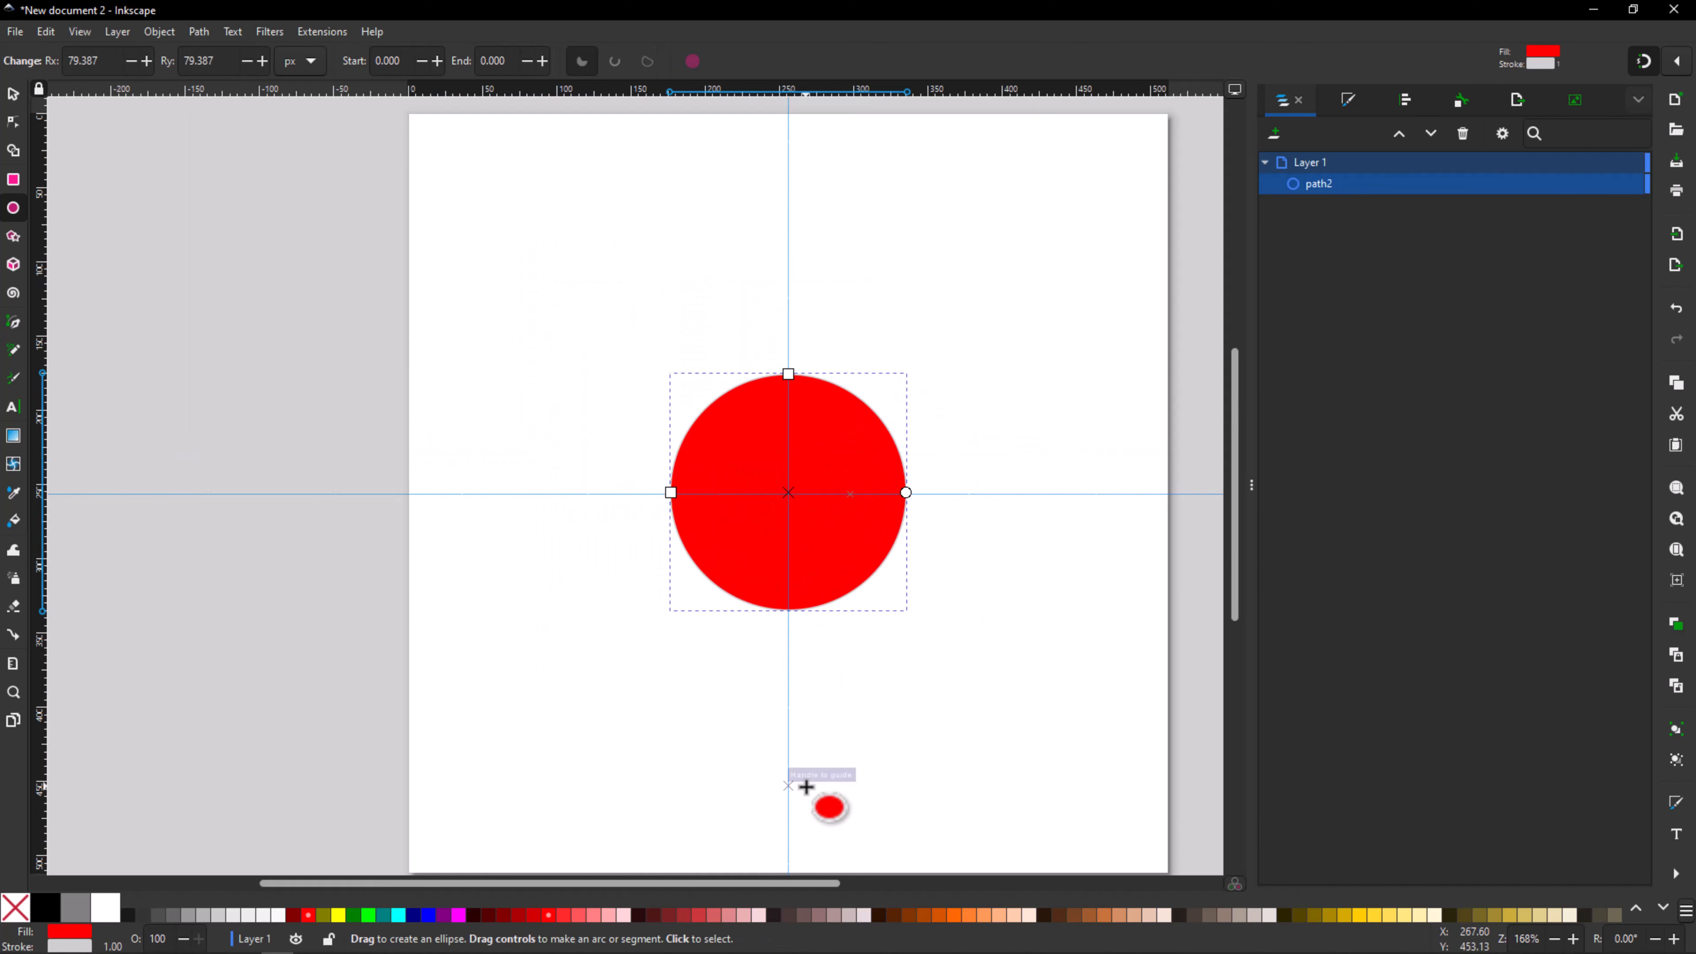
scroll(768, 885, "right", 2)
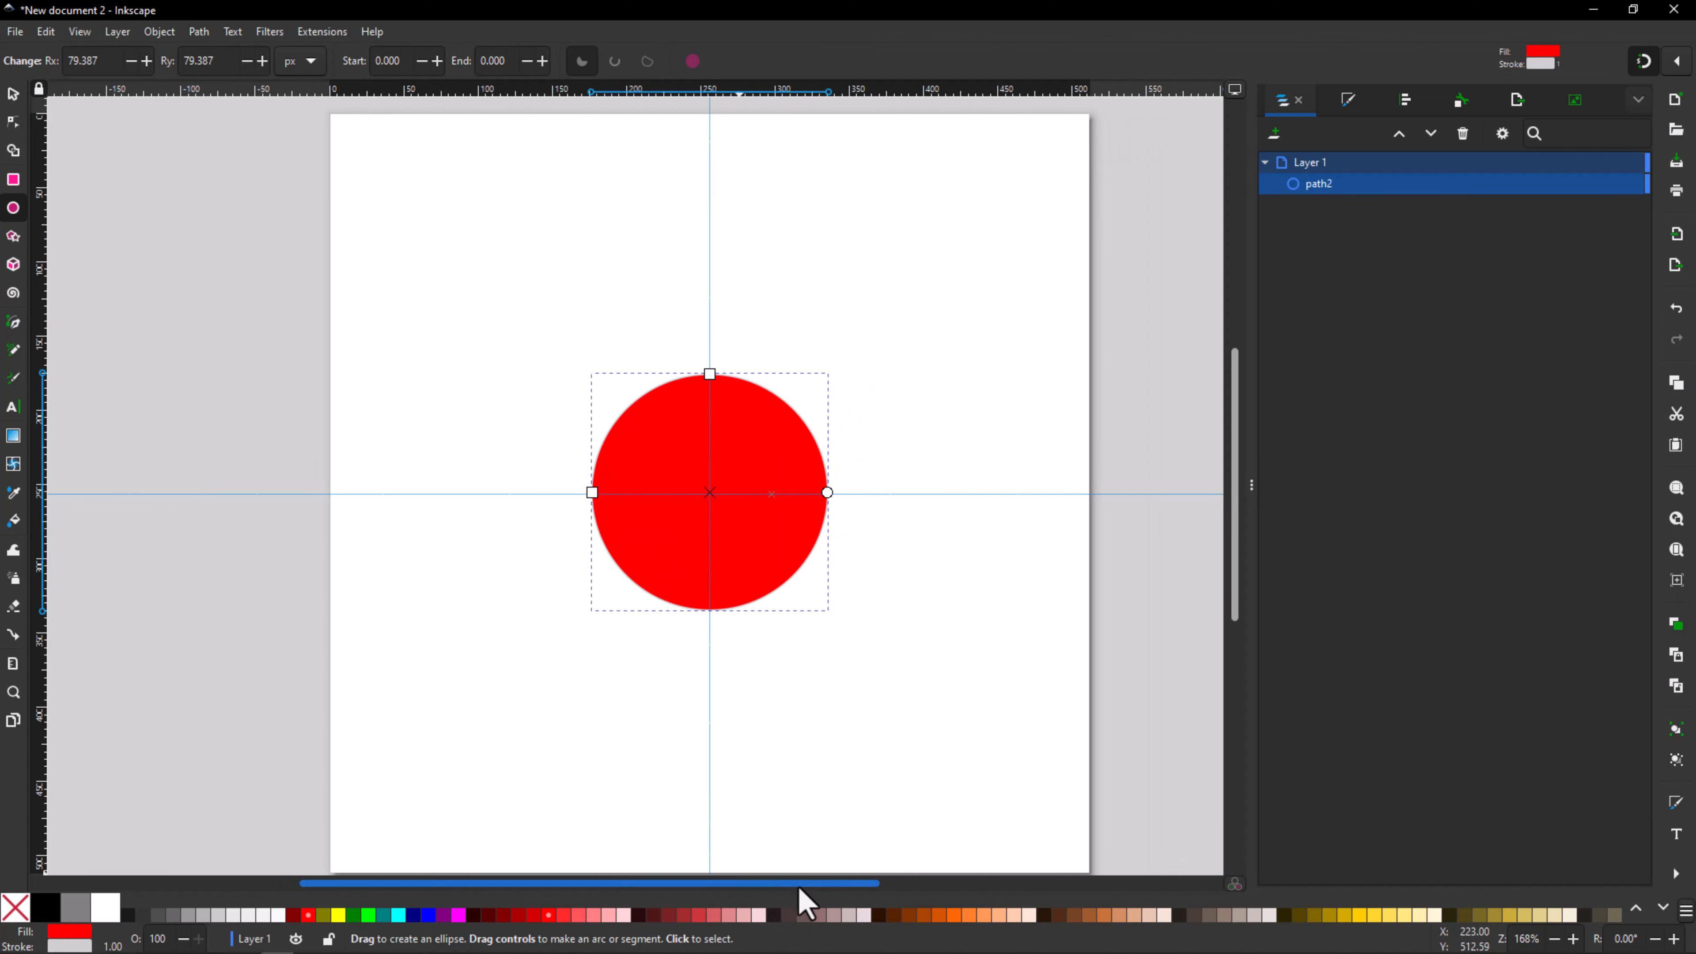
scroll(814, 898, "right", 2)
scroll(840, 589, "up", 2)
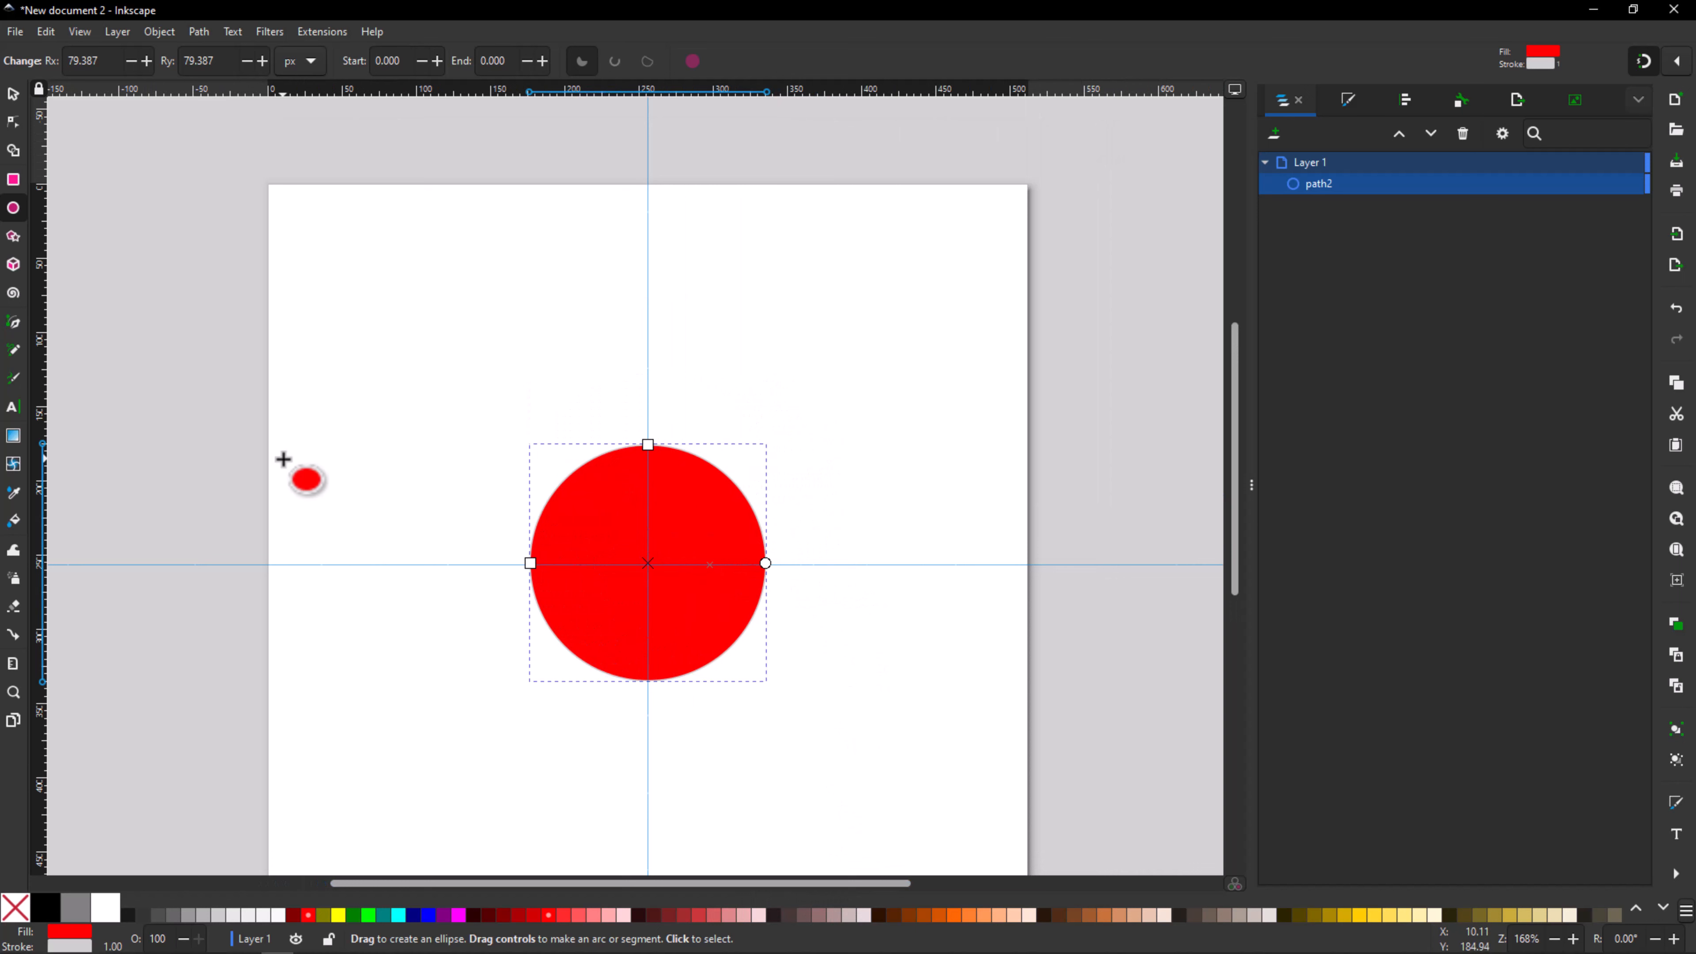
left_click(12, 96)
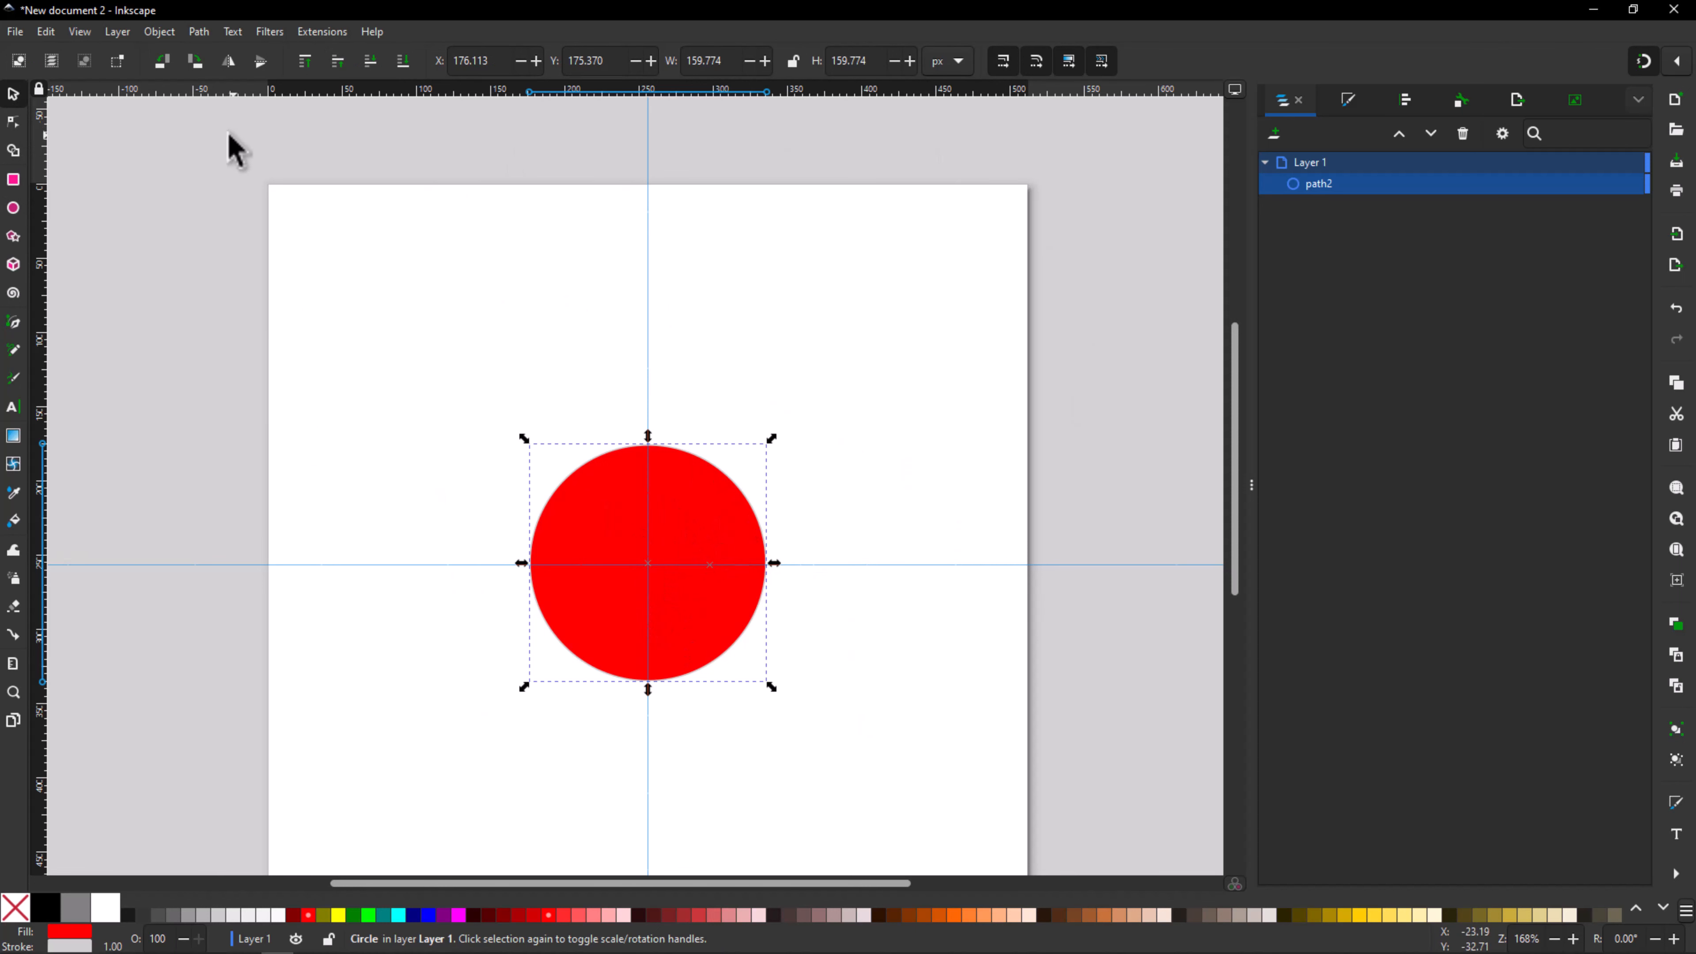
left_click(45, 32)
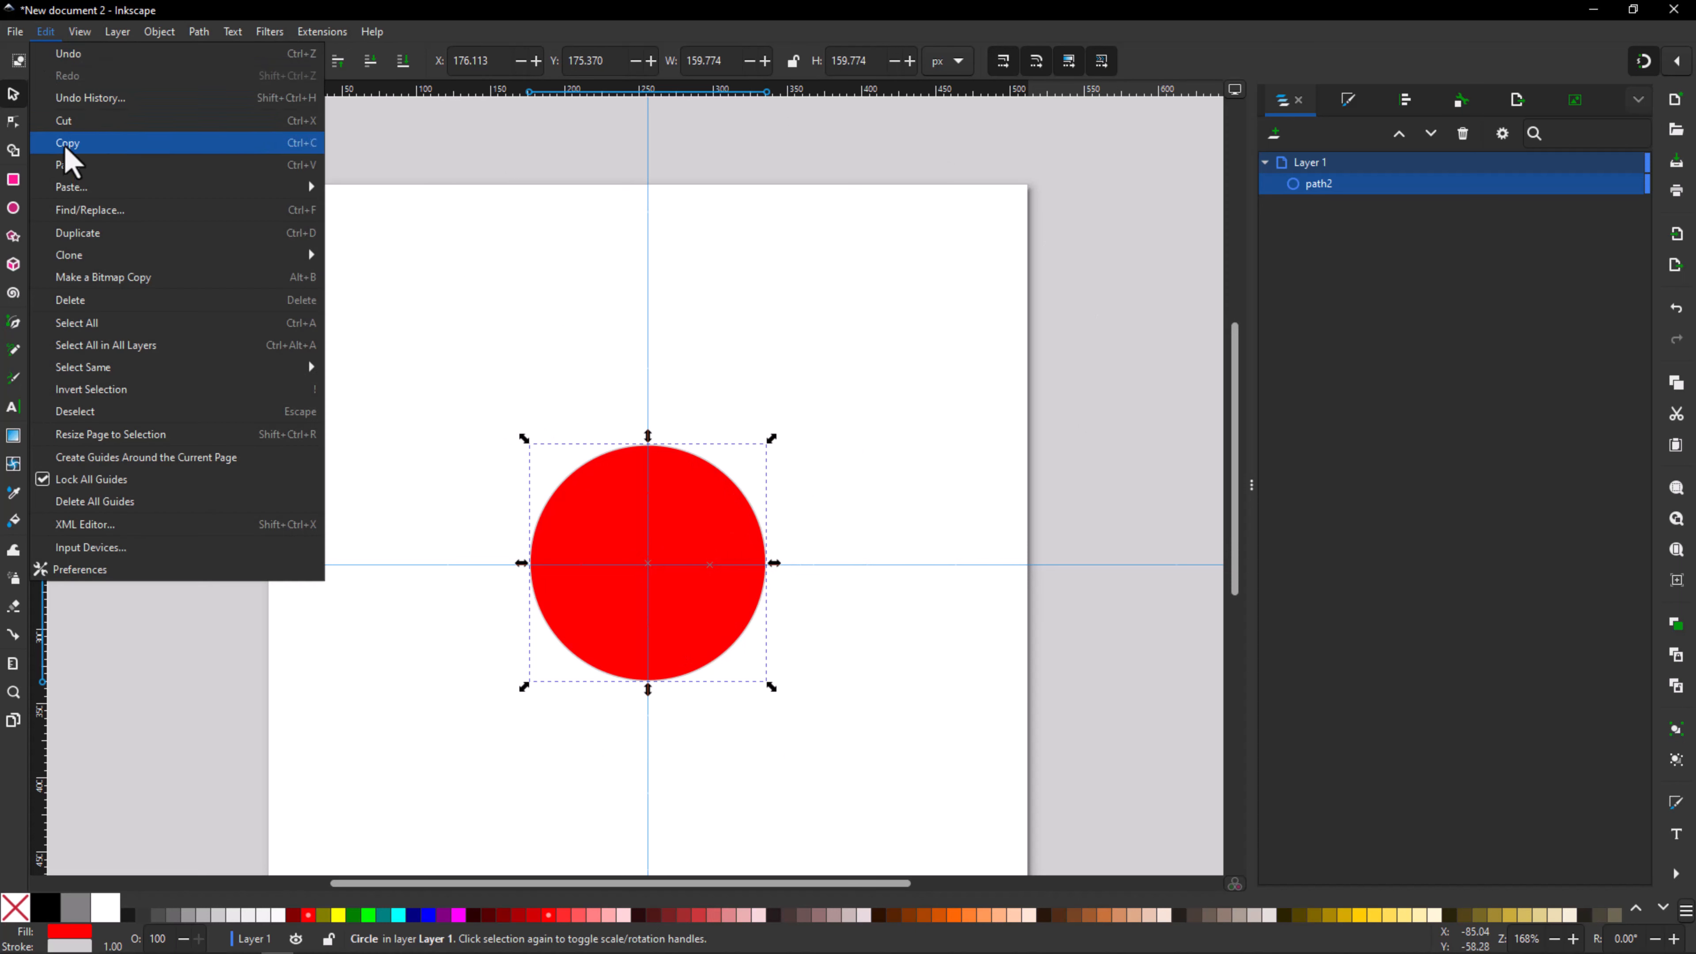
left_click(46, 32)
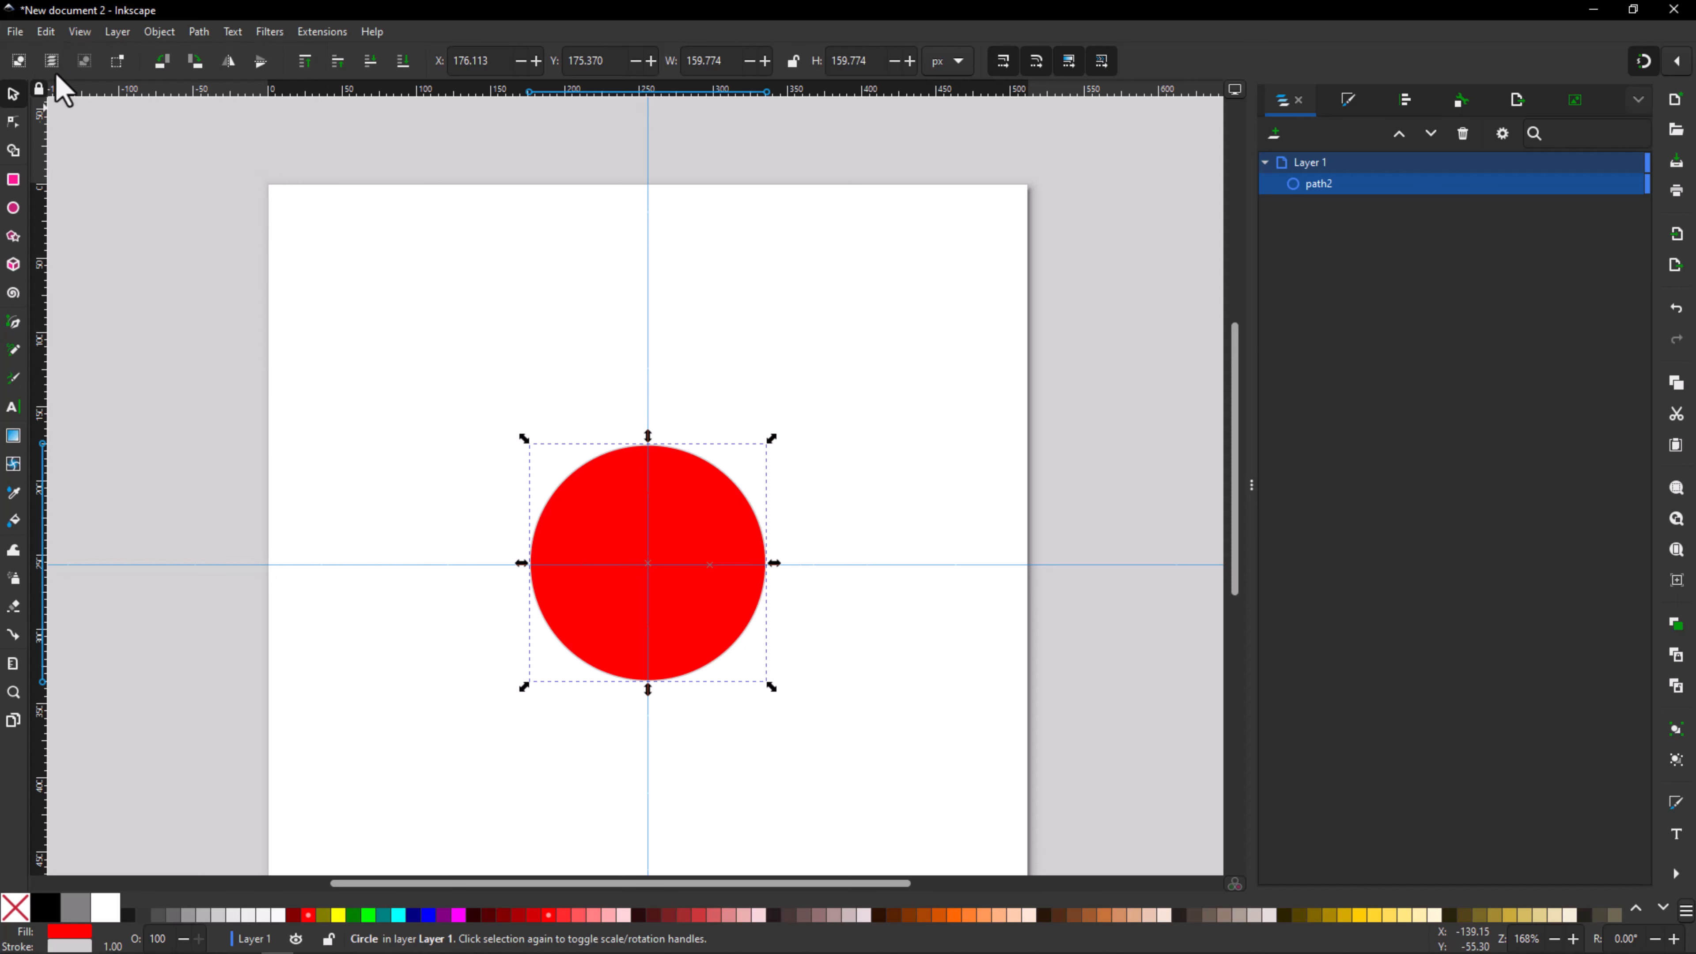
left_click(45, 31)
mouse_move(67, 193)
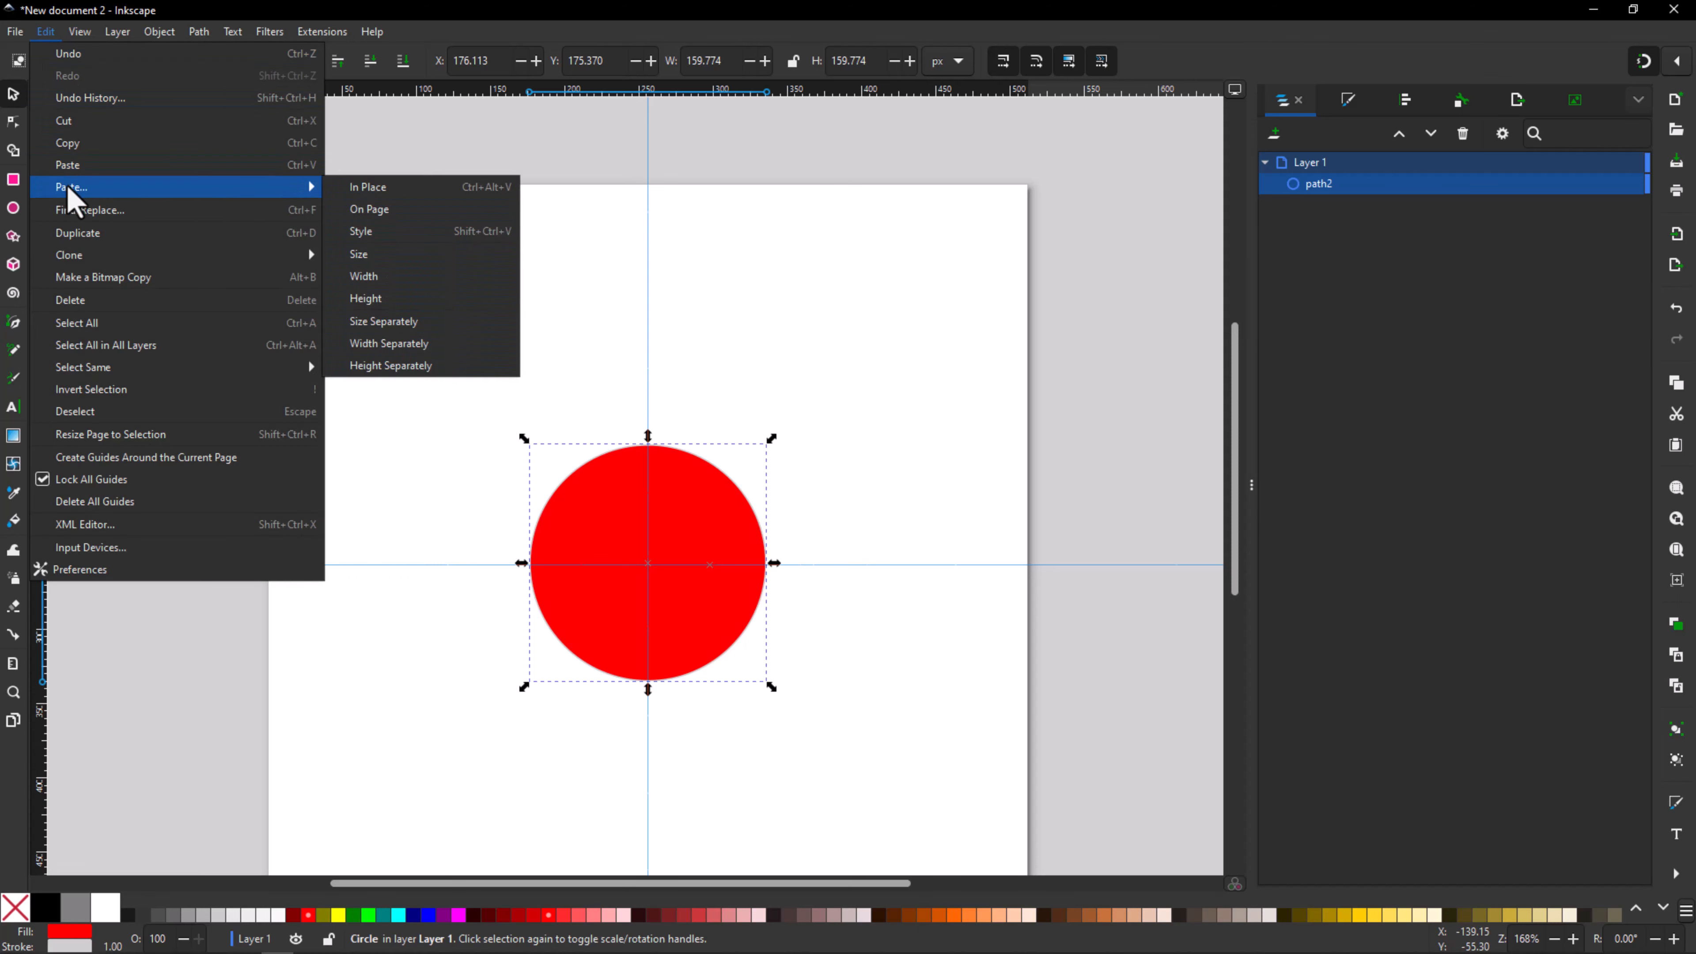
left_click(494, 194)
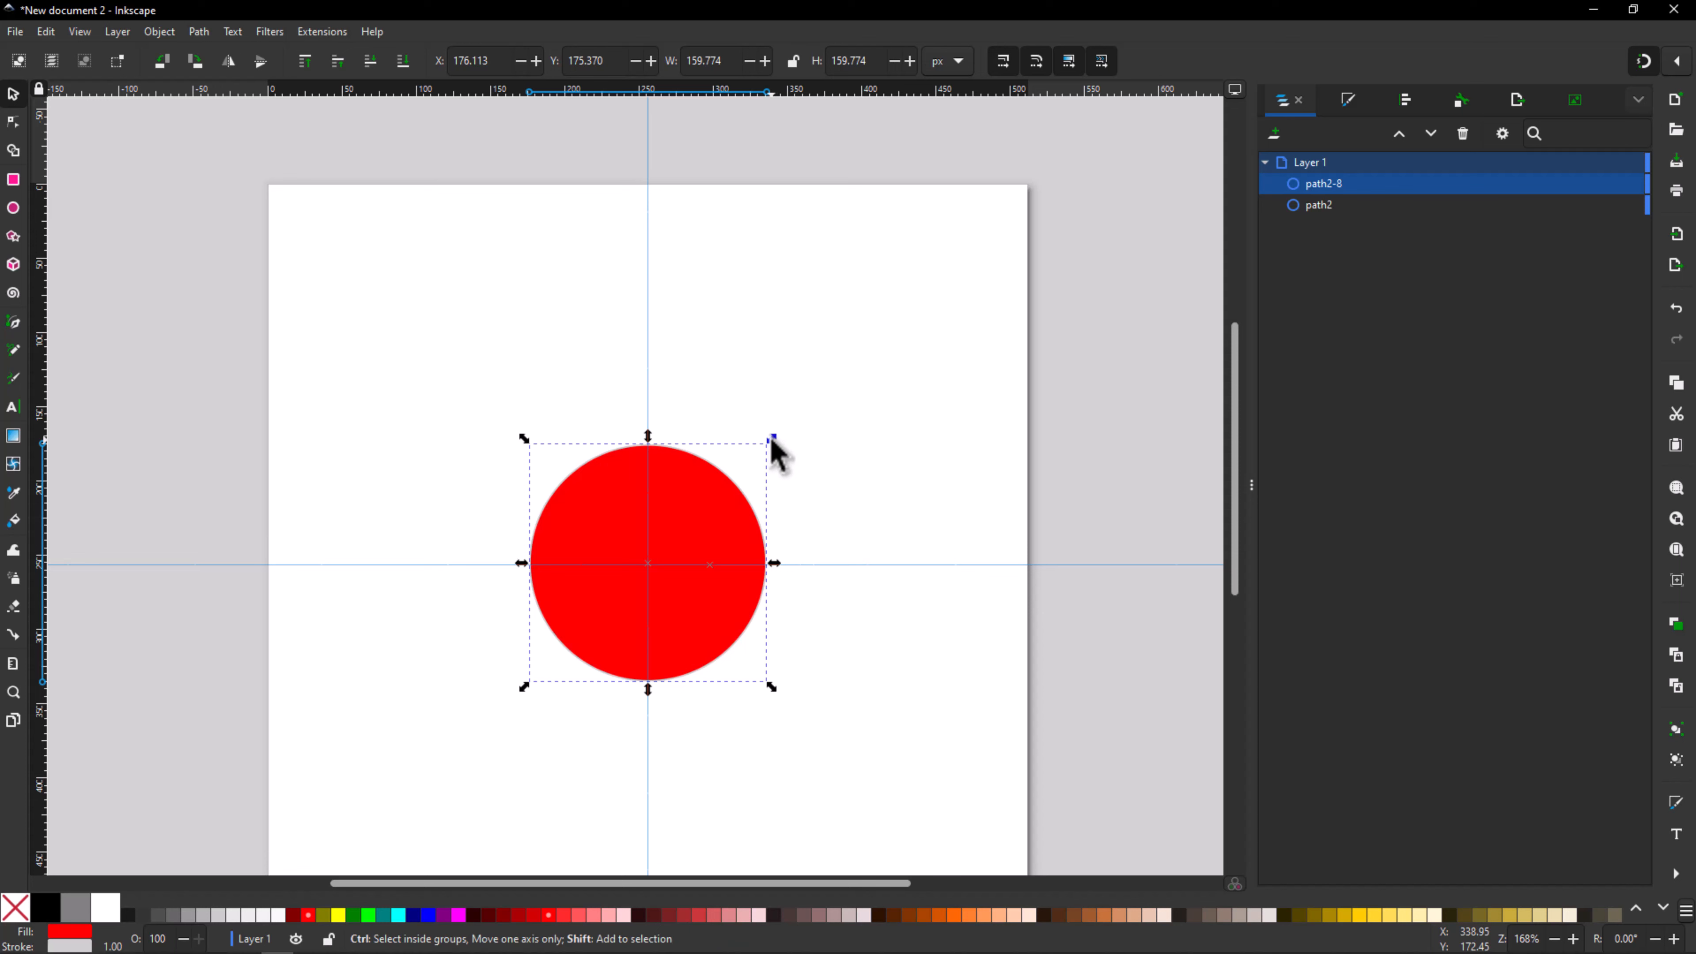
left_click_drag(771, 442, 725, 476)
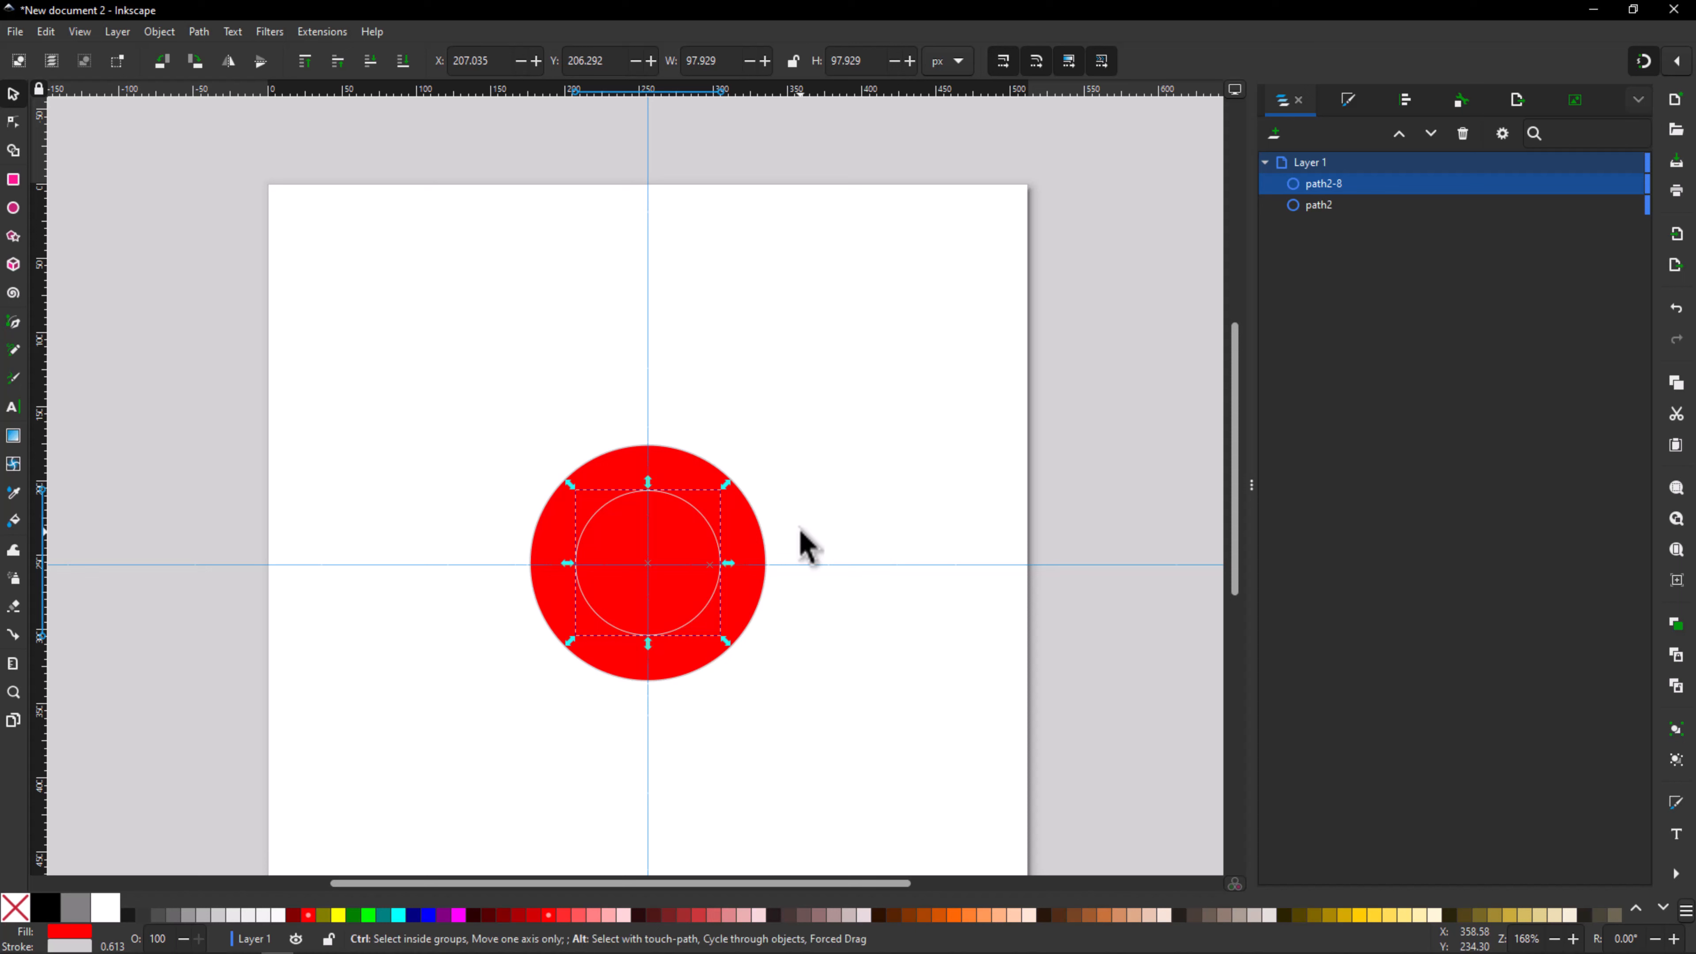
Step: Duplicate the inner circle and shrink the duplicate around its centre to about 57 px wide
key("ctrl+d")
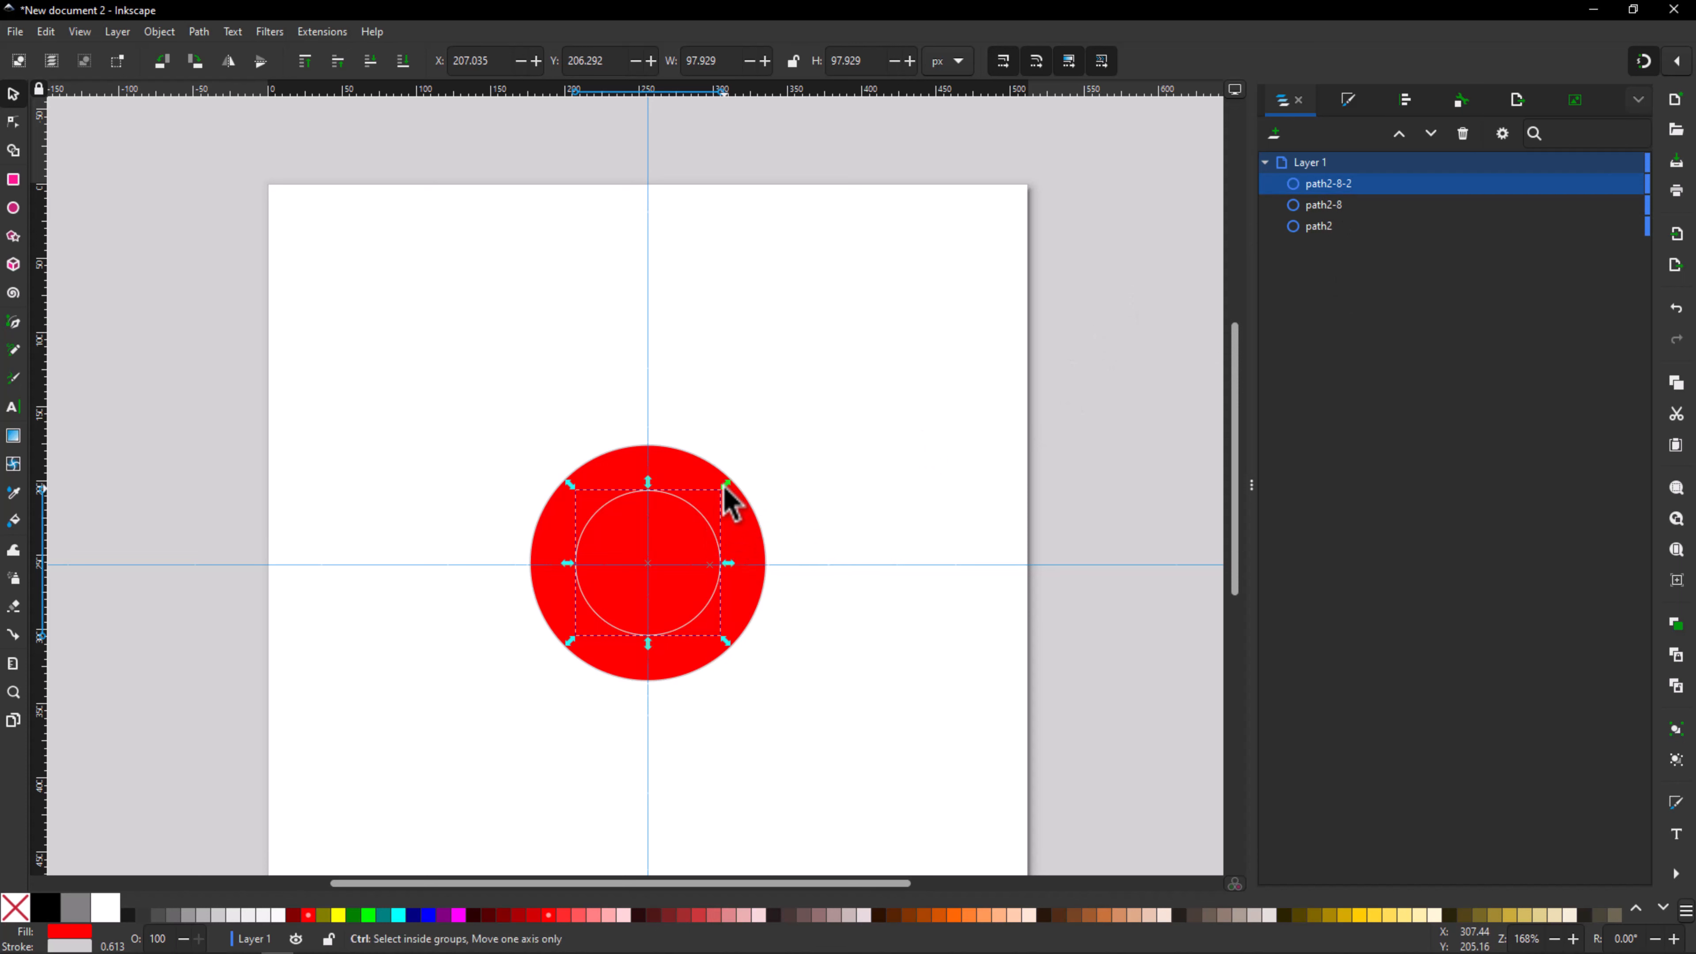
left_click_drag(727, 483, 693, 511)
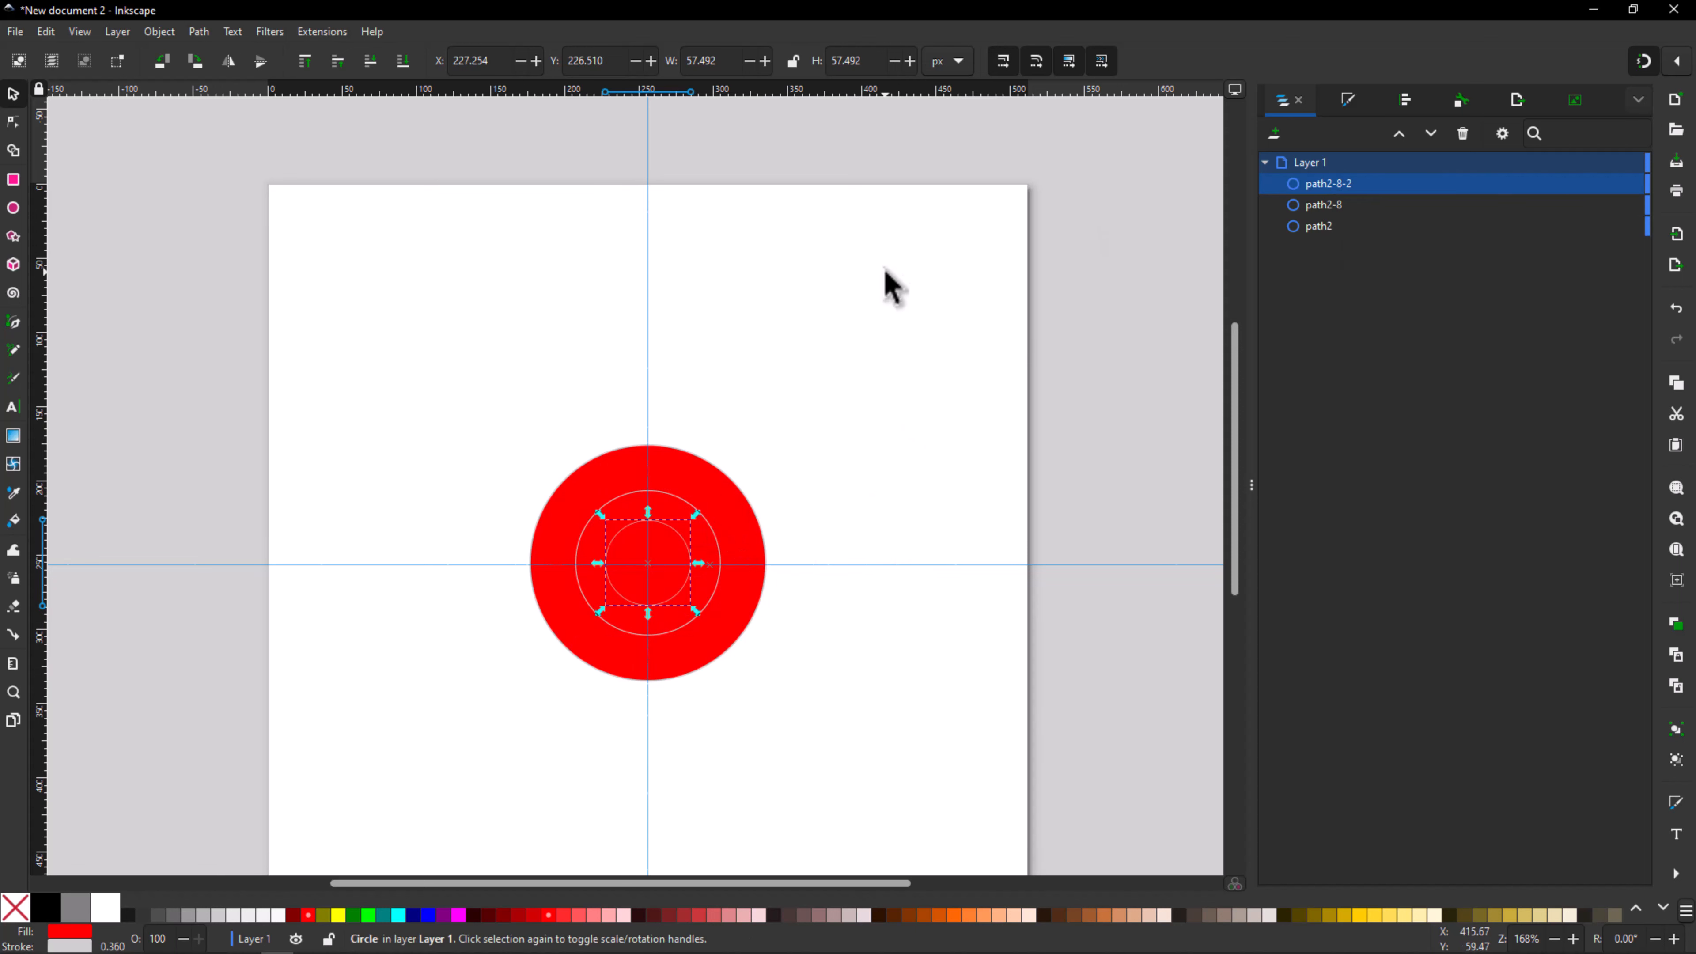
left_click(878, 285)
Step: Subtract the middle circle from the outer one with Difference, keeping the smallest circle hidden until the ring is cut
left_click(658, 498)
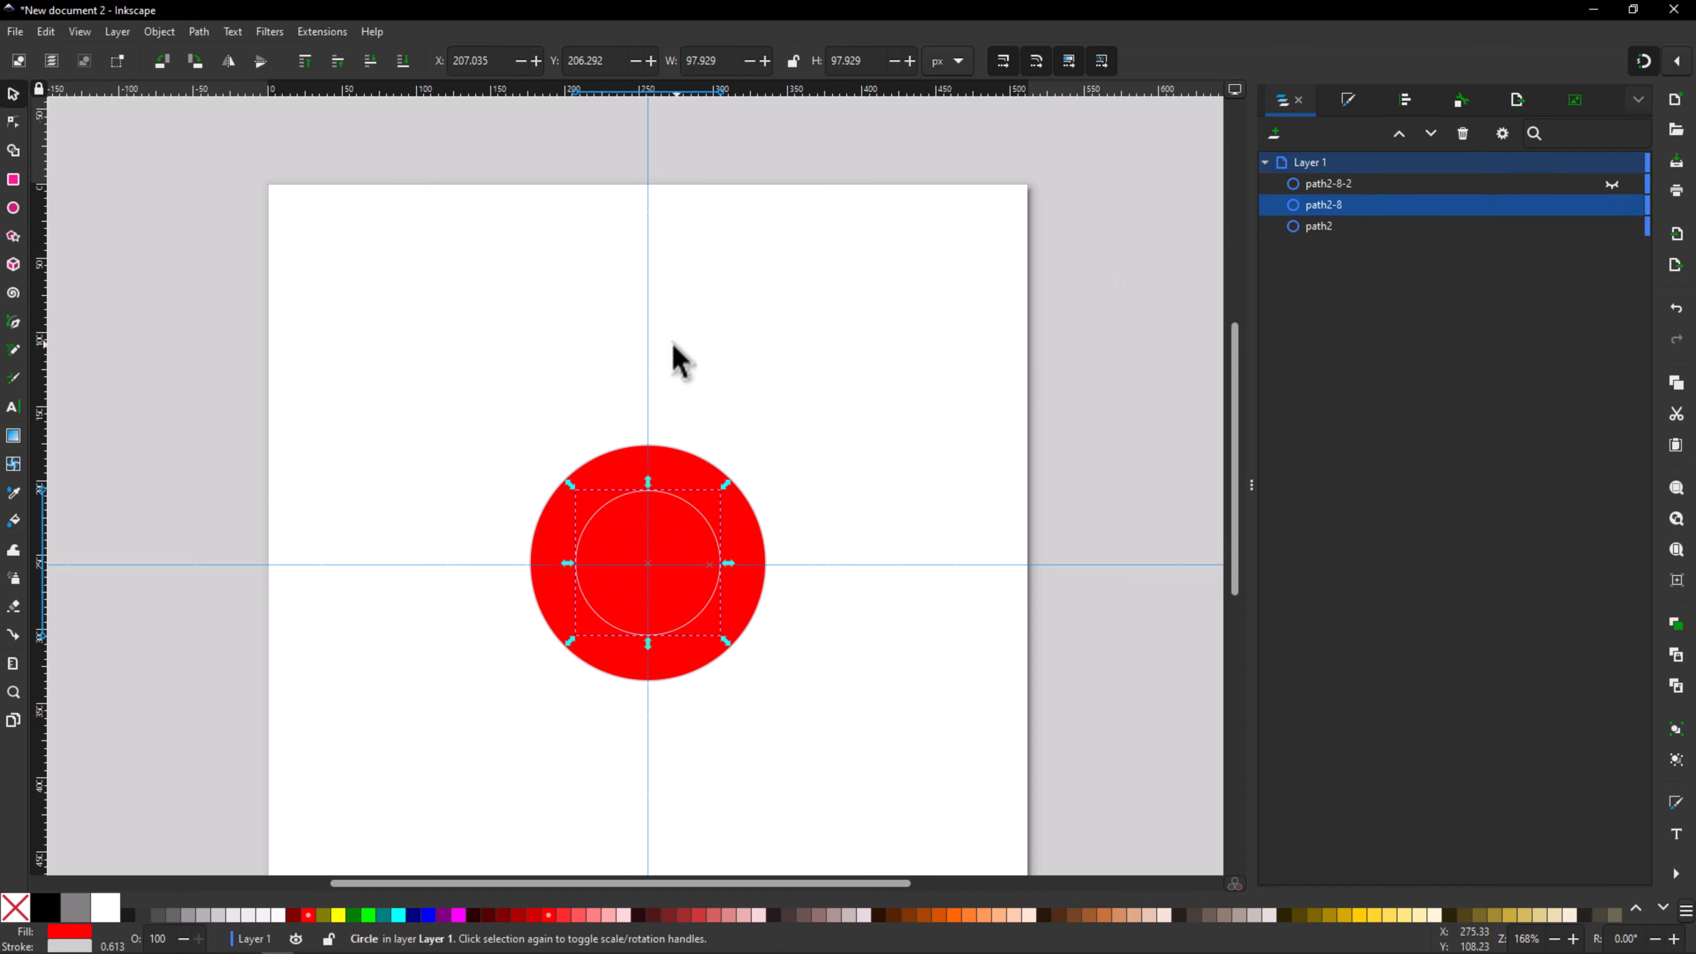
left_click(767, 431)
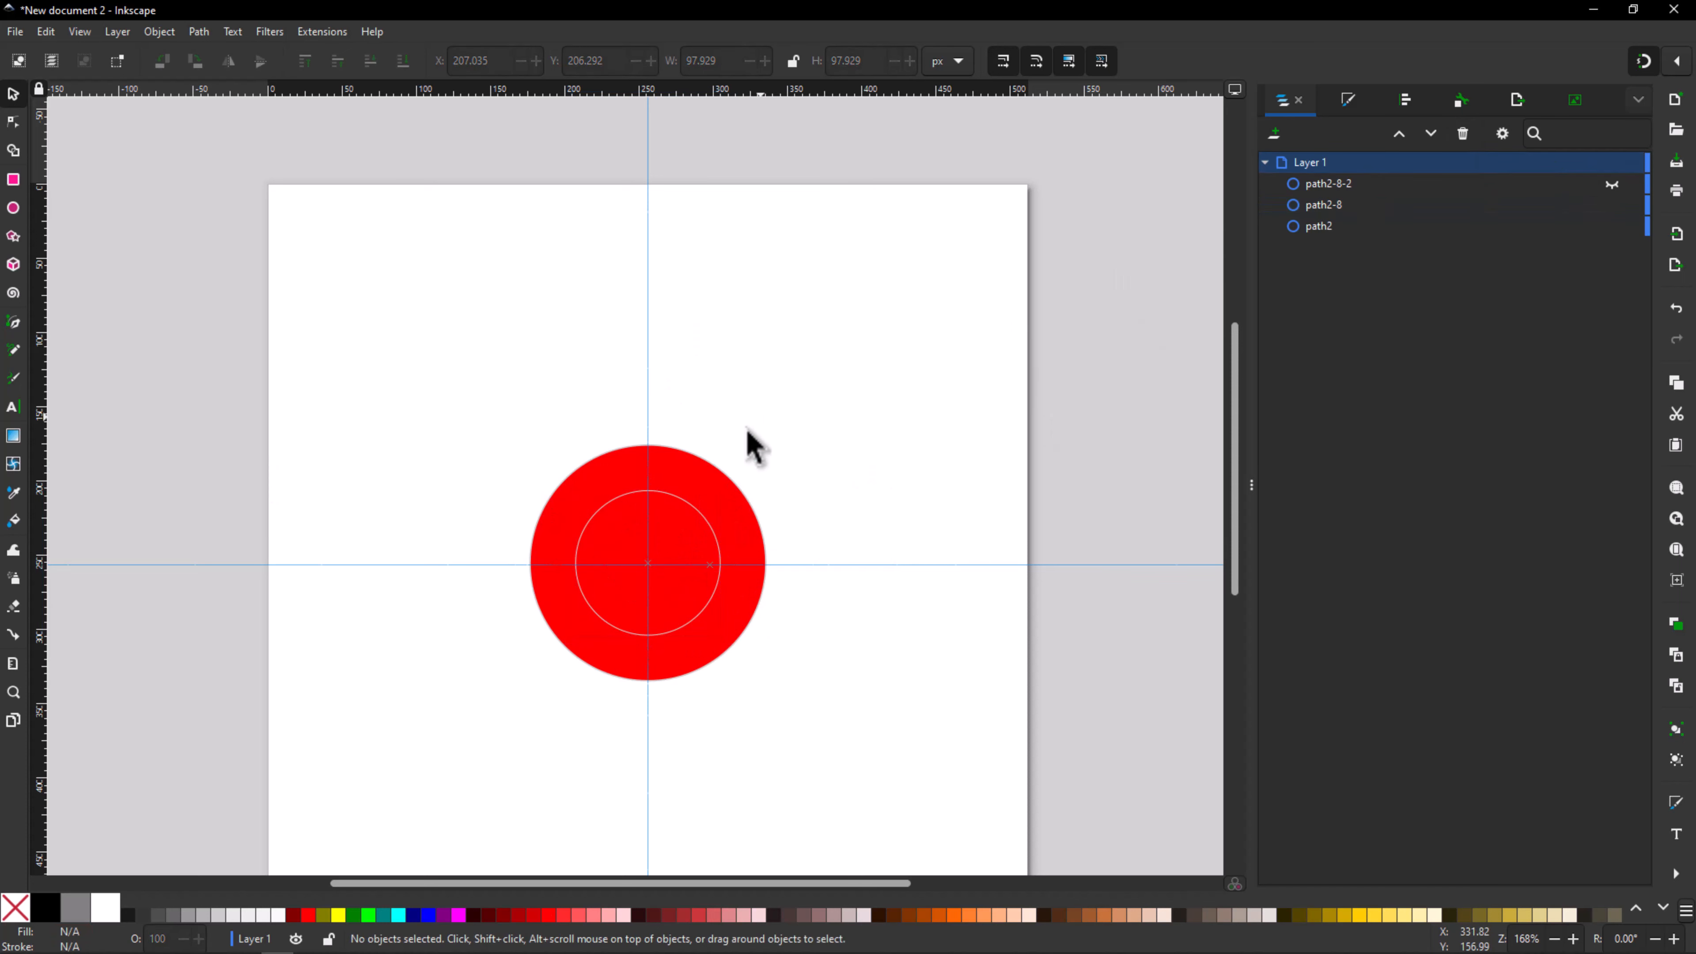
left_click(691, 556)
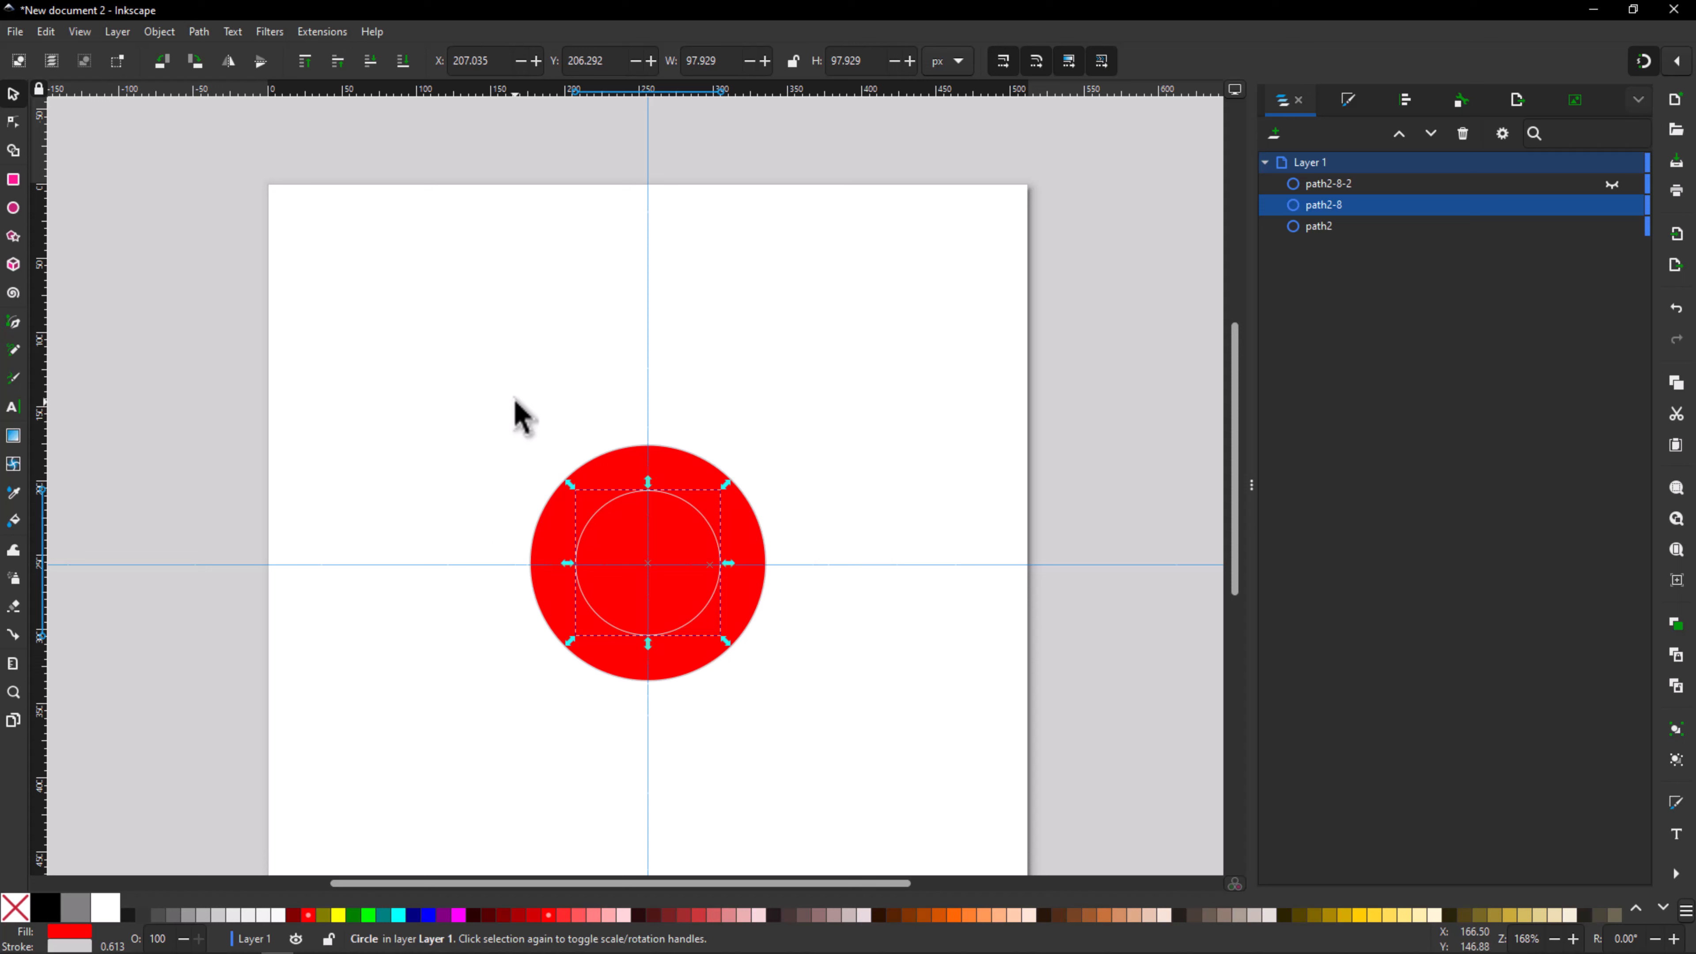
left_click_drag(516, 401, 813, 723)
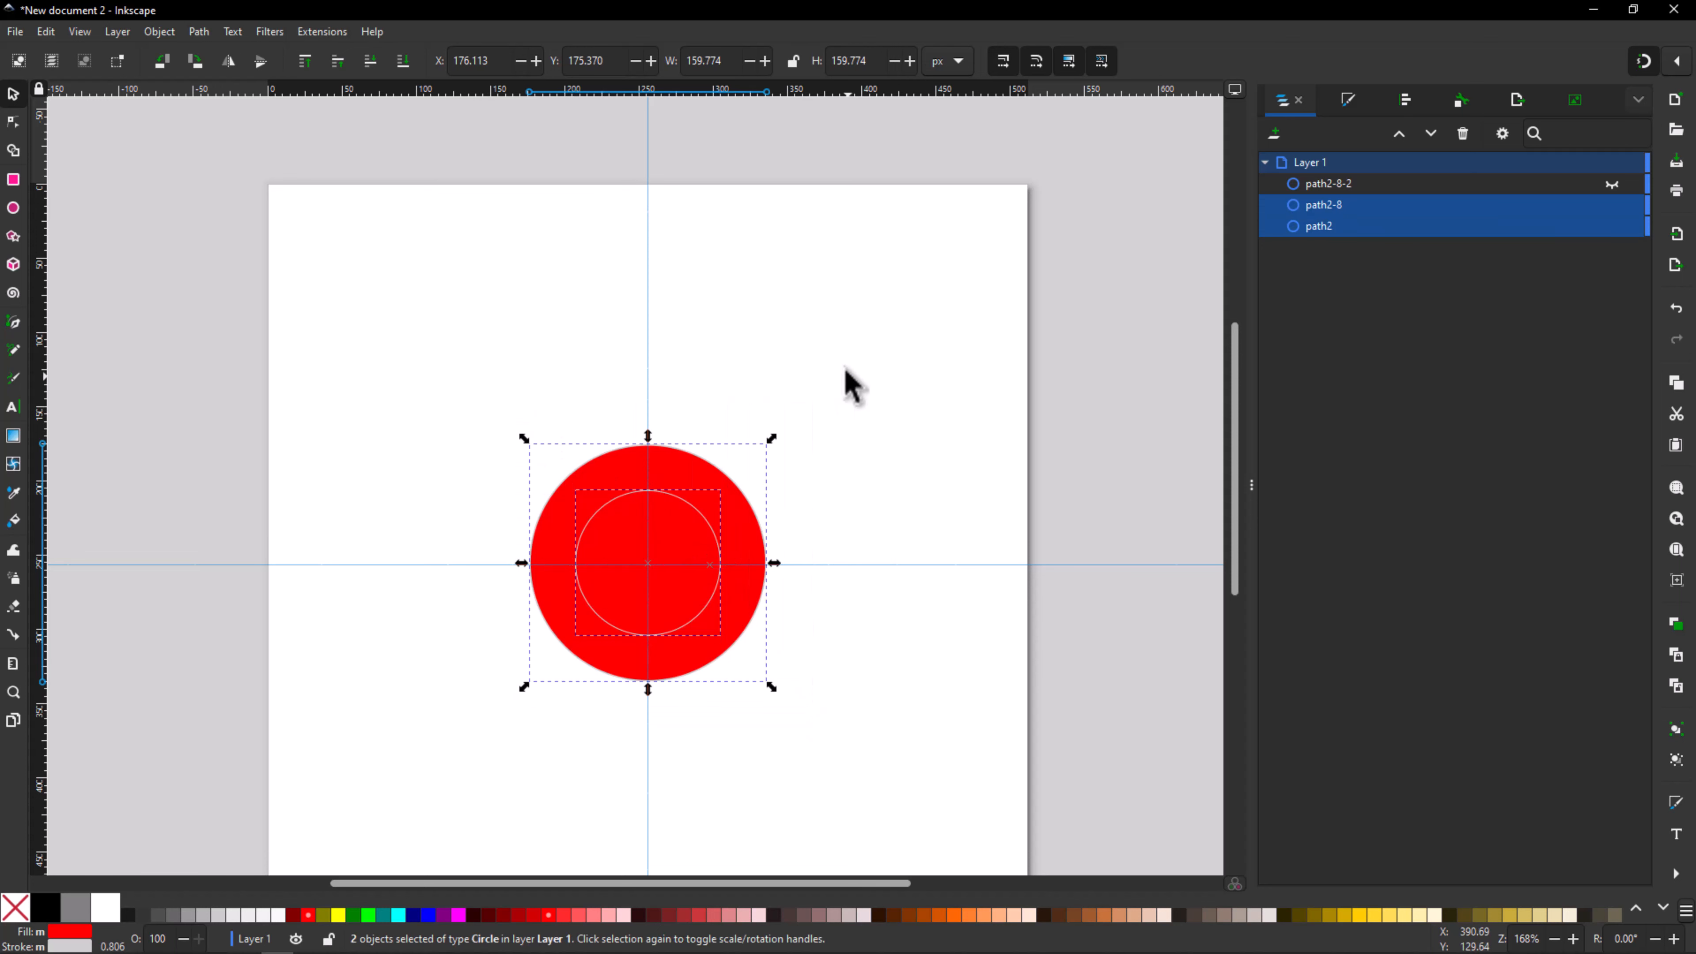
left_click(202, 34)
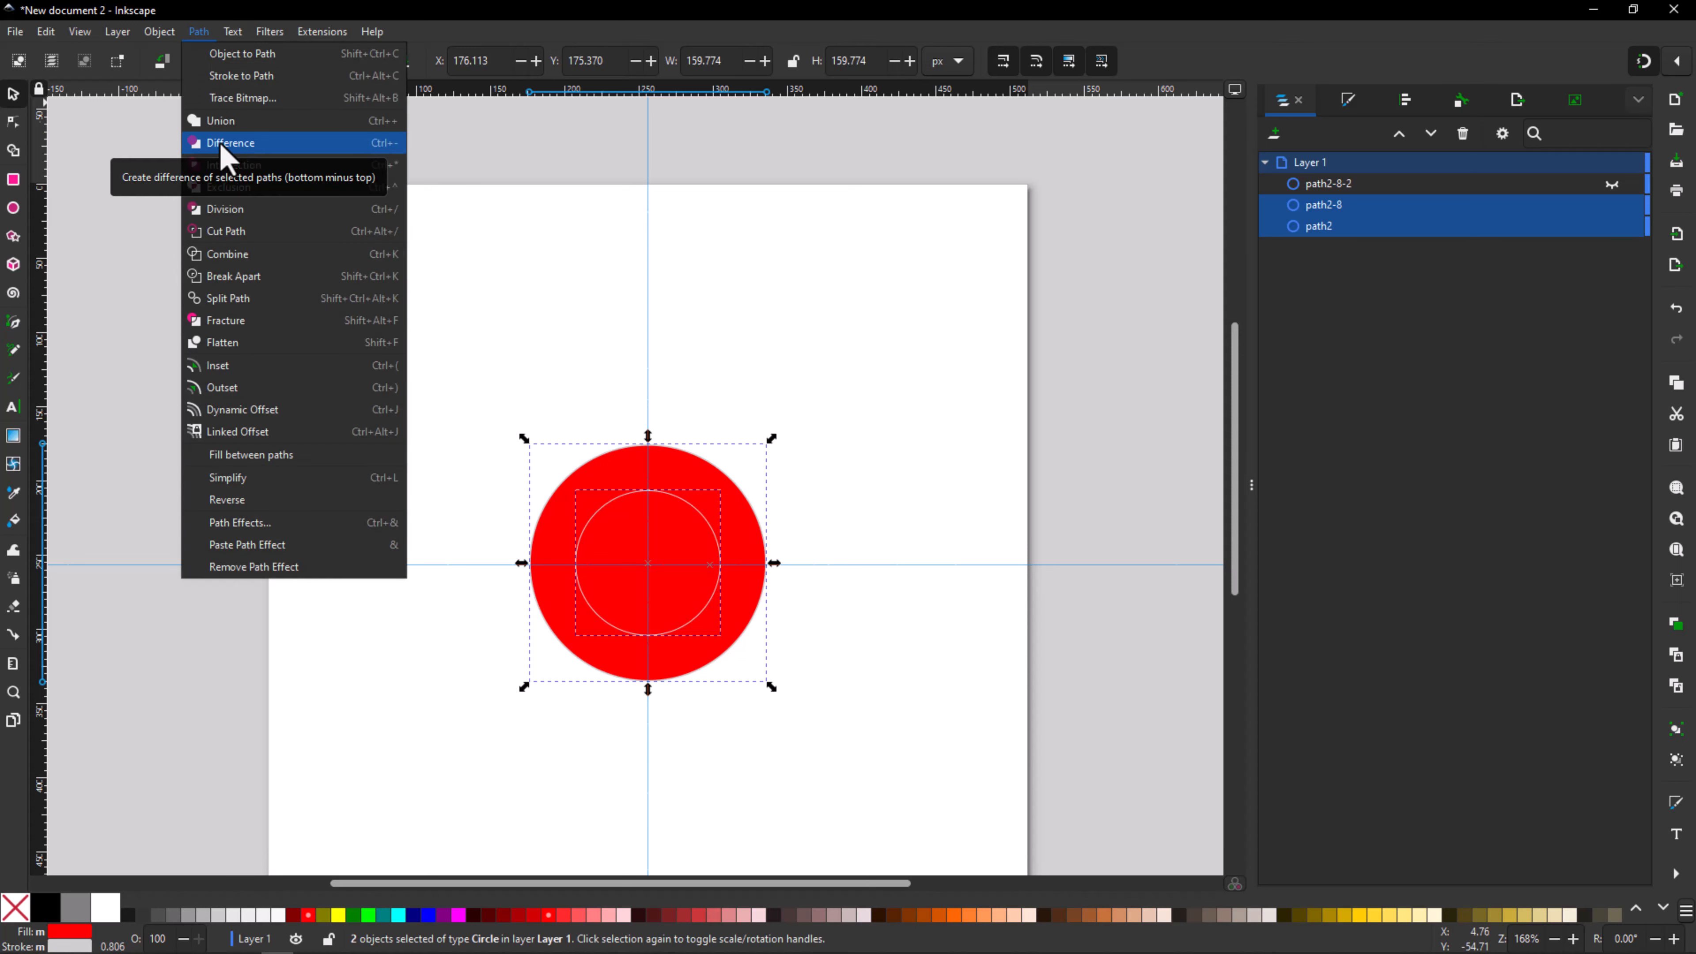
left_click(224, 154)
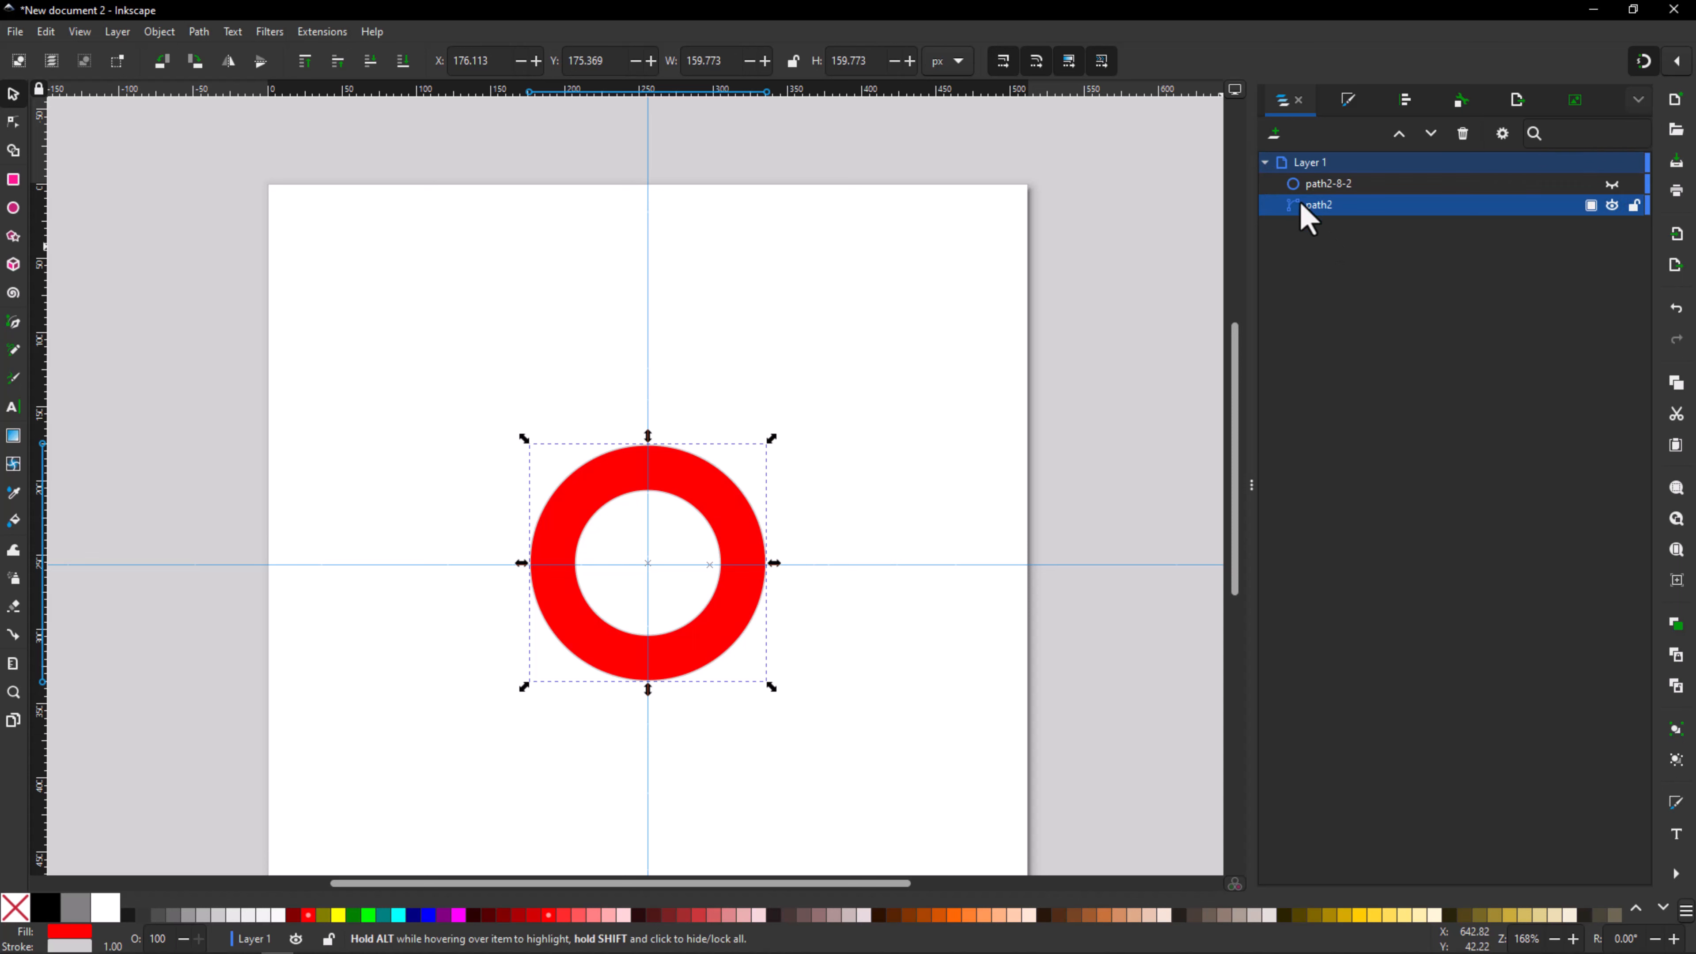
left_click(1613, 184)
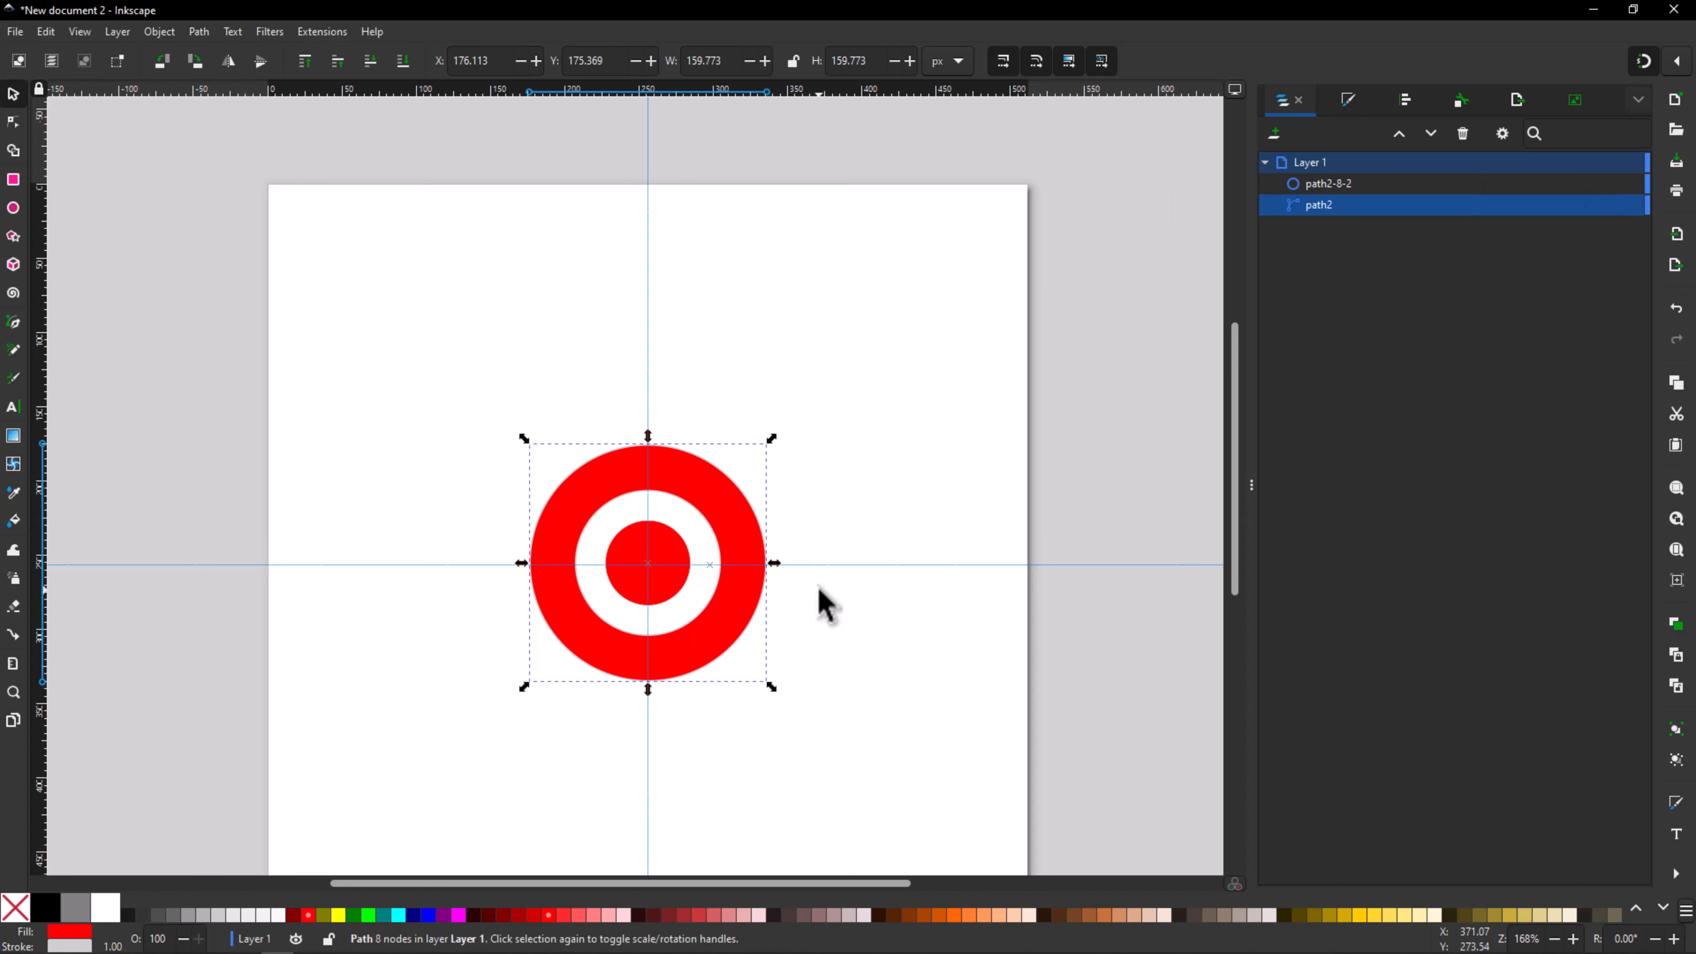
Step: Lock Layer 1 and add a new layer named Layer 2 above it
left_click(515, 348)
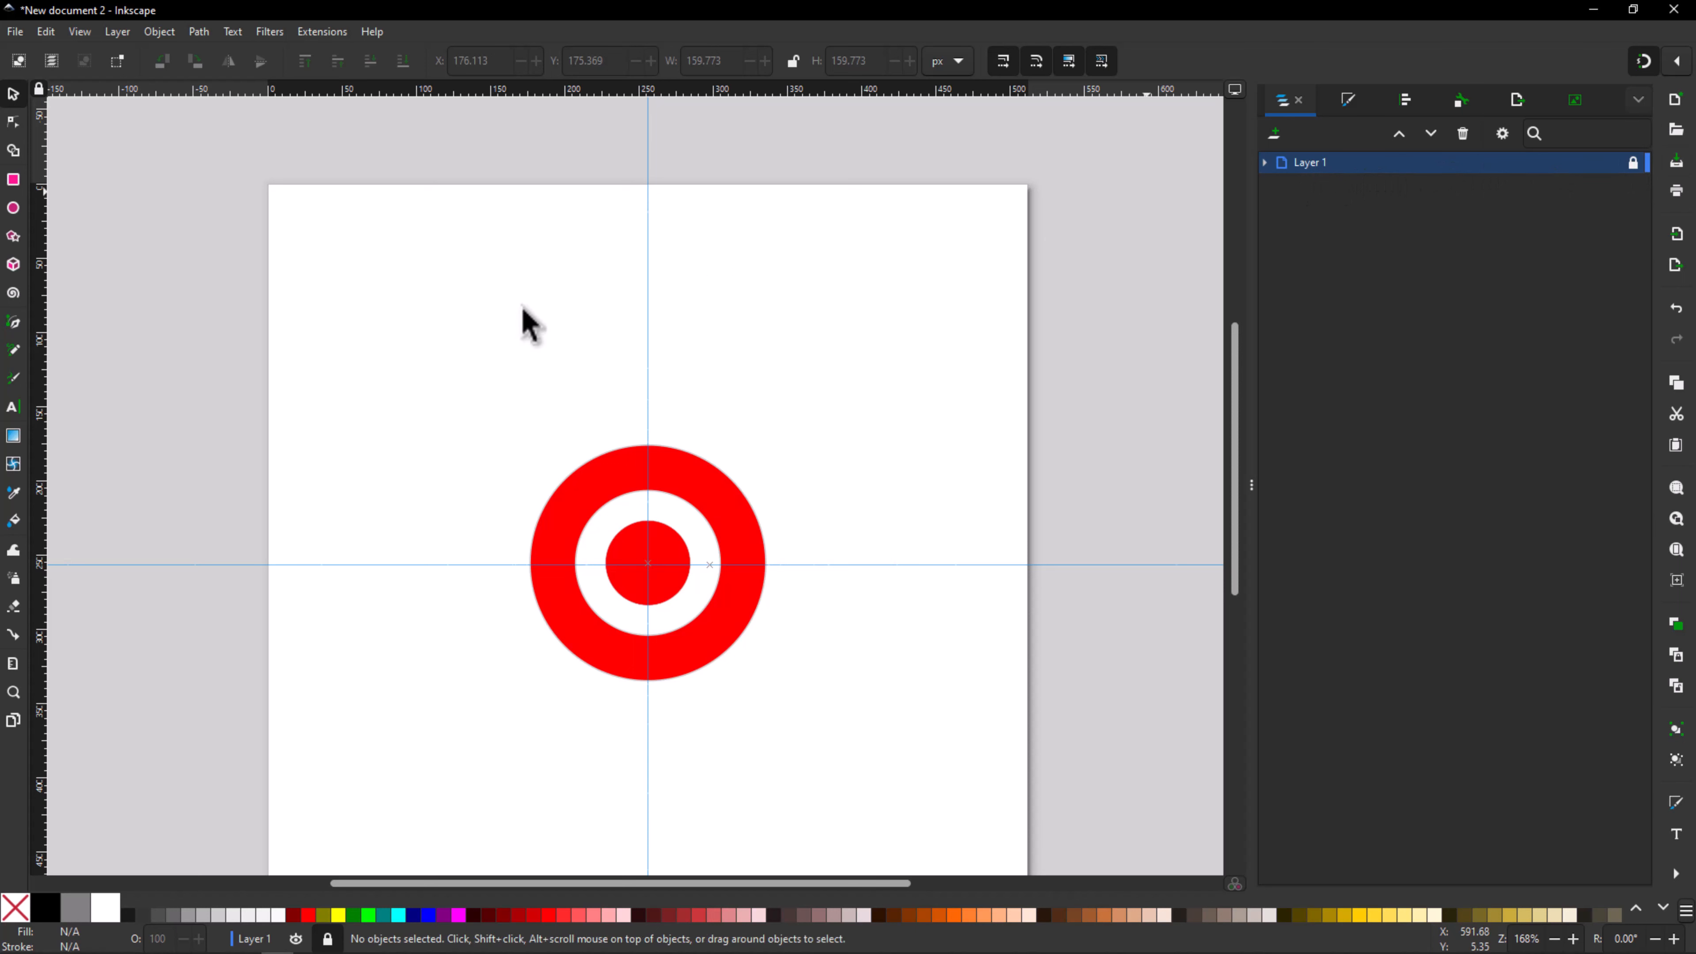
key("r")
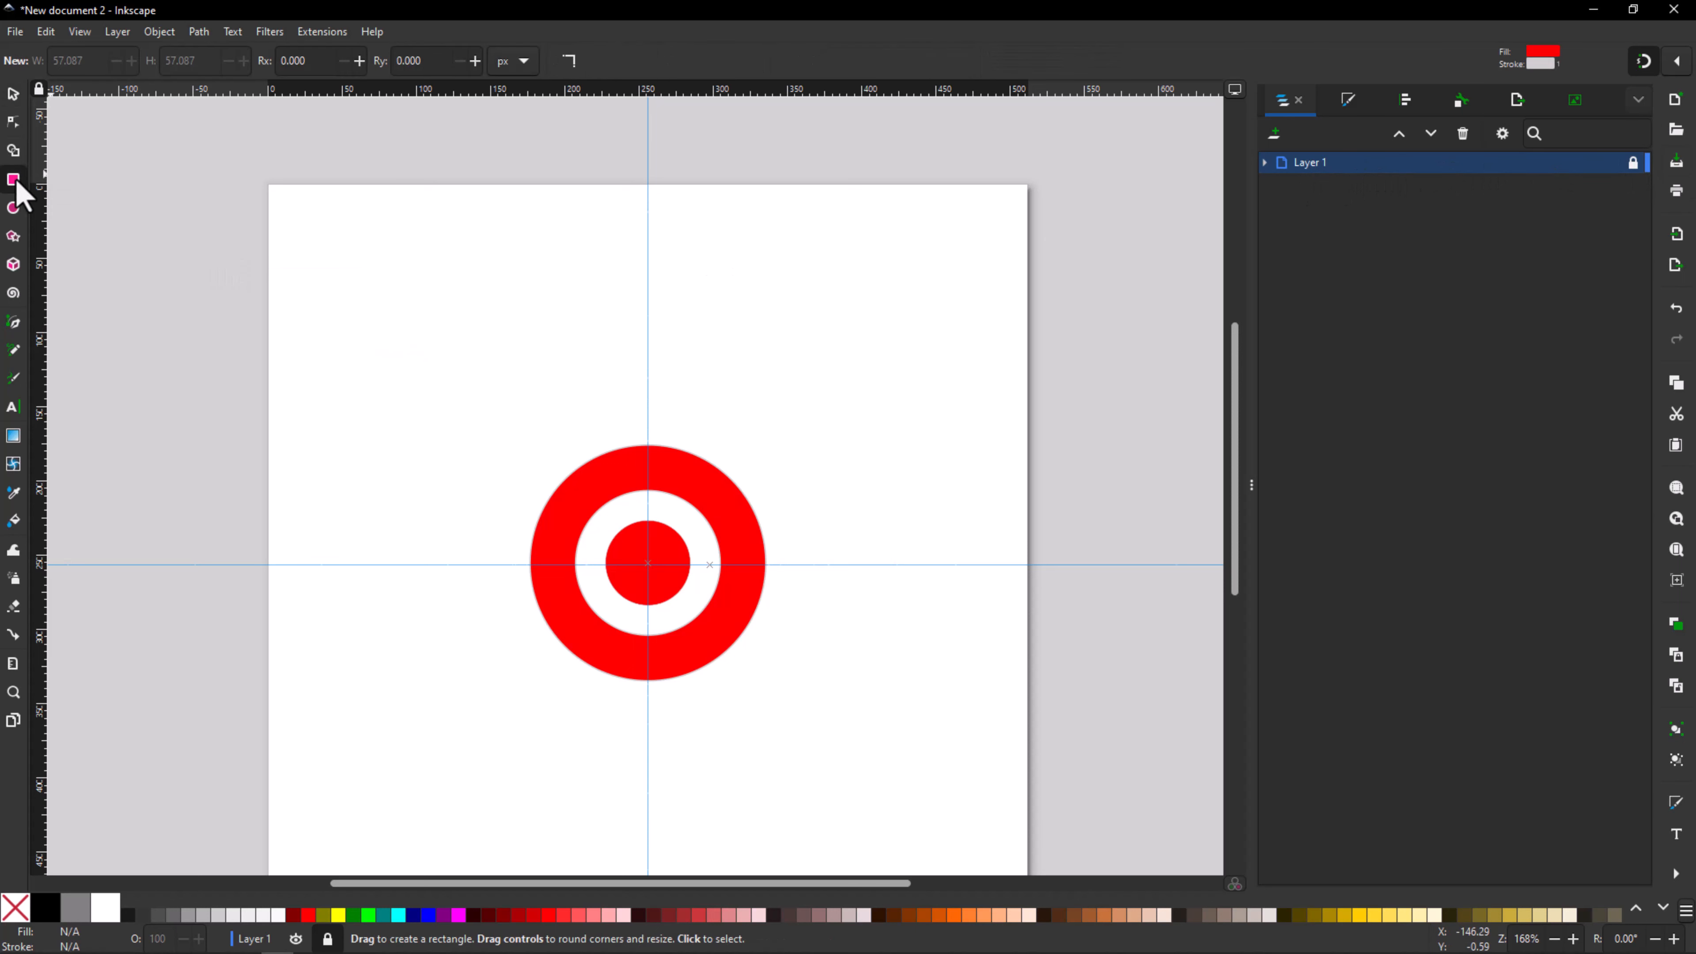
left_click(1274, 136)
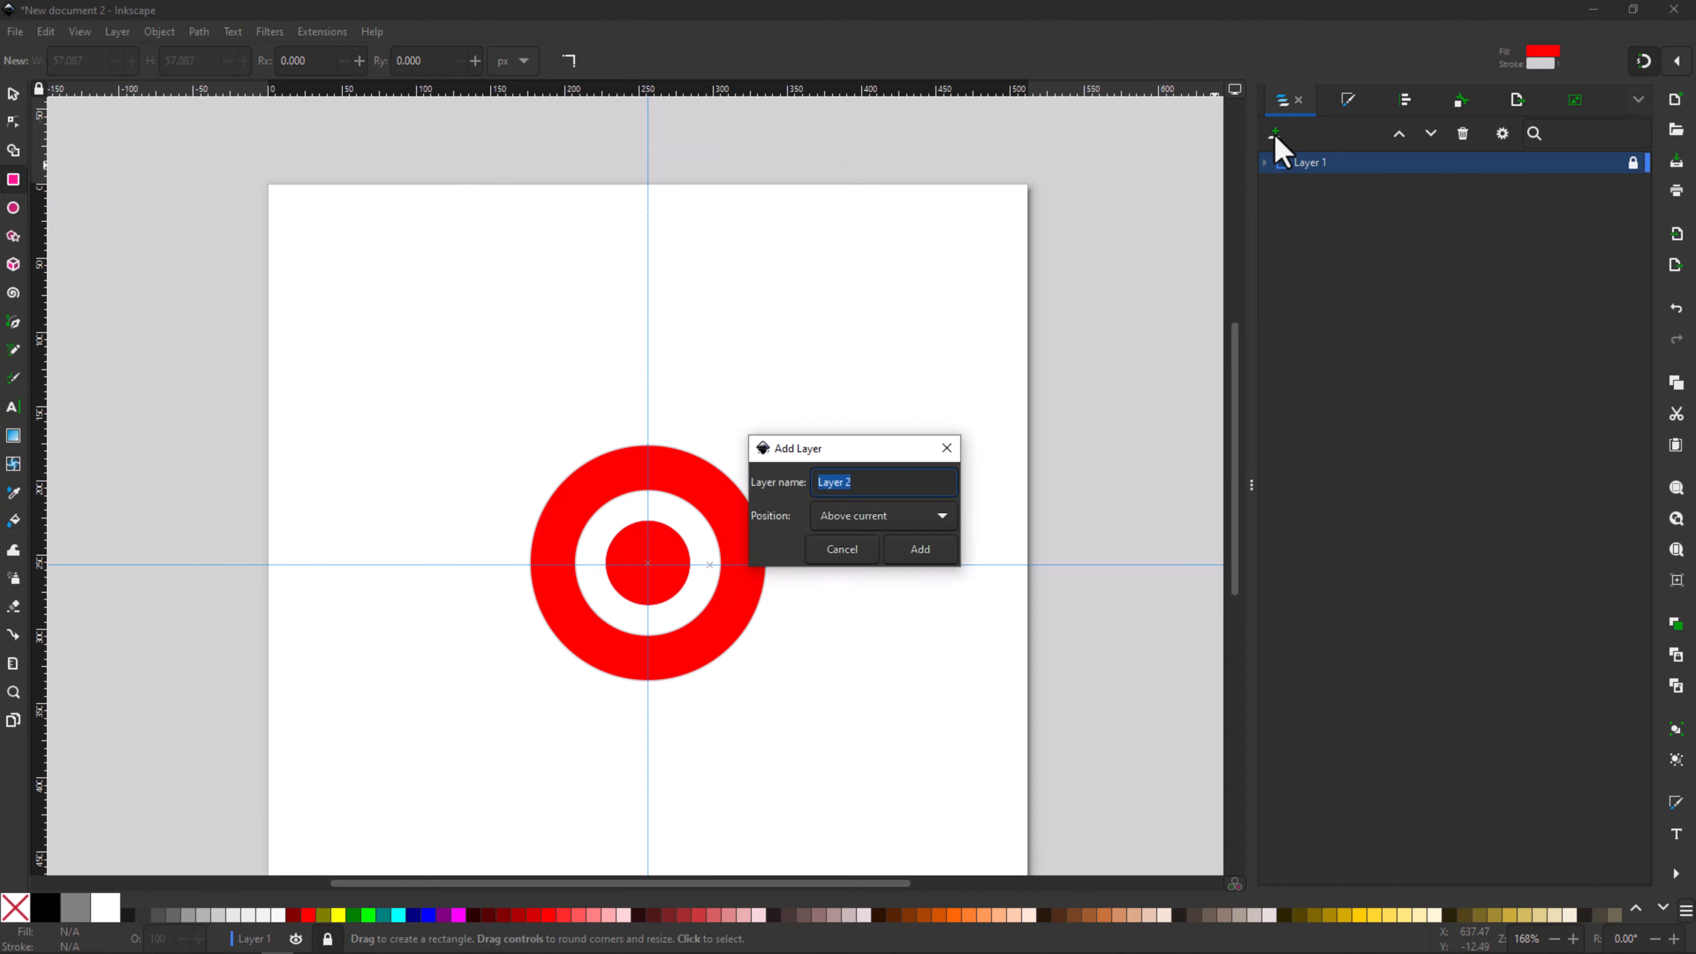
left_click(932, 543)
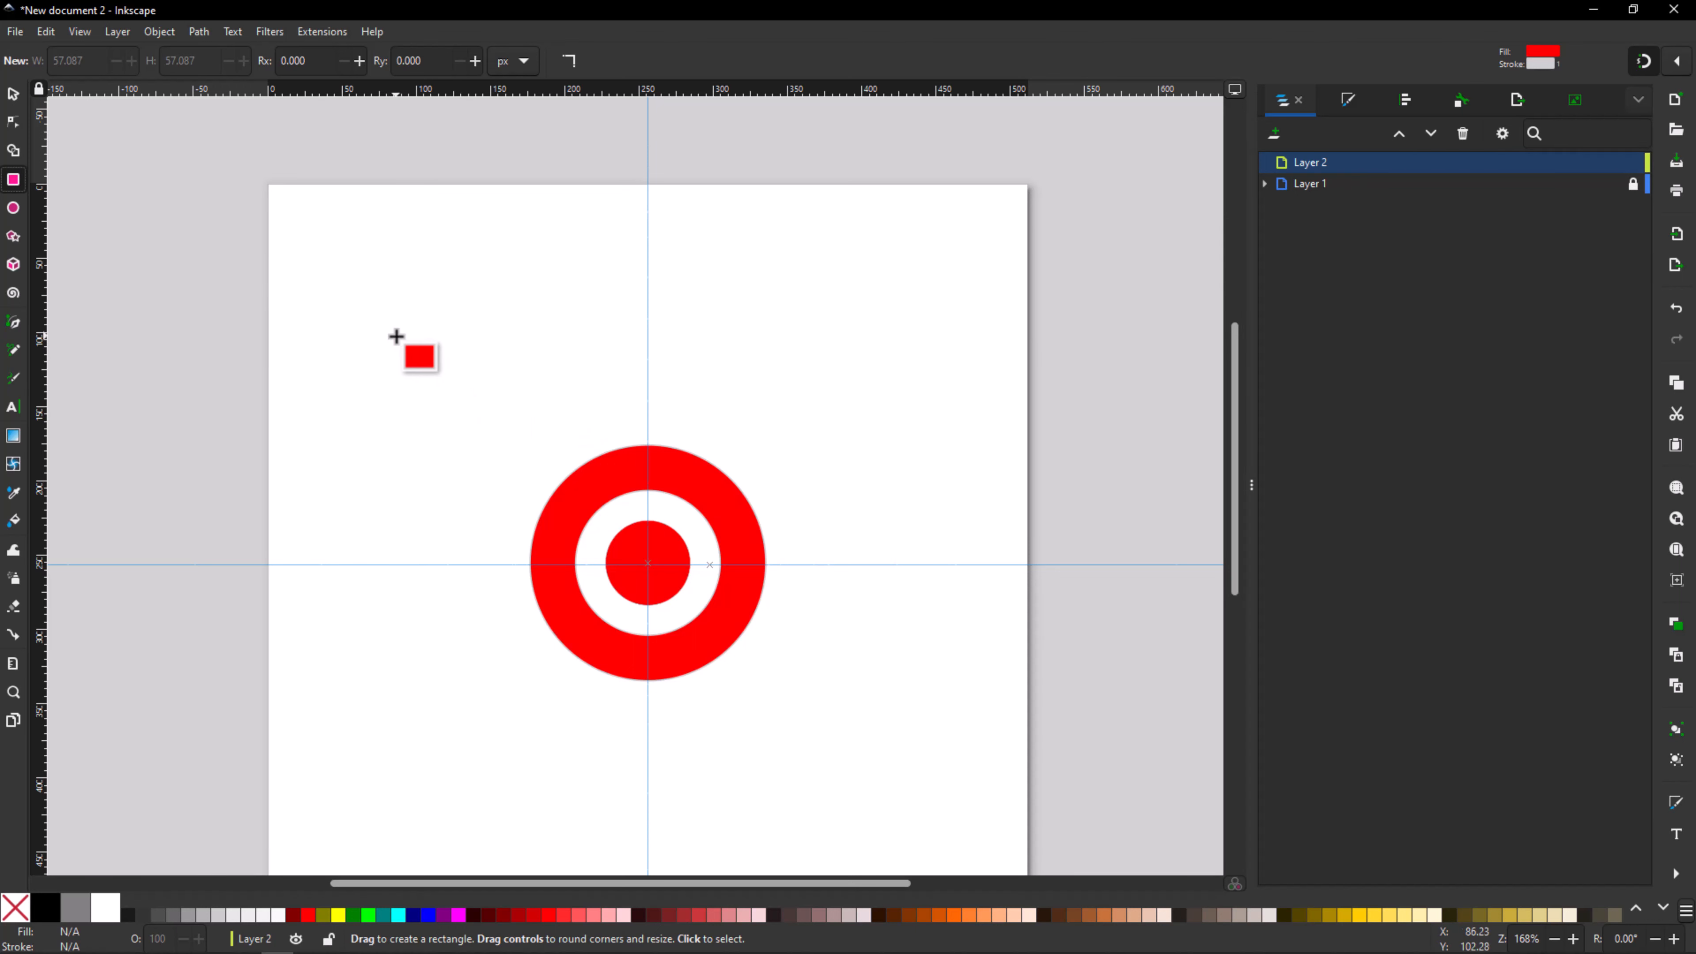
Step: Draw a square of about 43 px on Layer 2 and place it over the ring's upper edge, centred on the vertical guide
left_click_drag(397, 336, 428, 368)
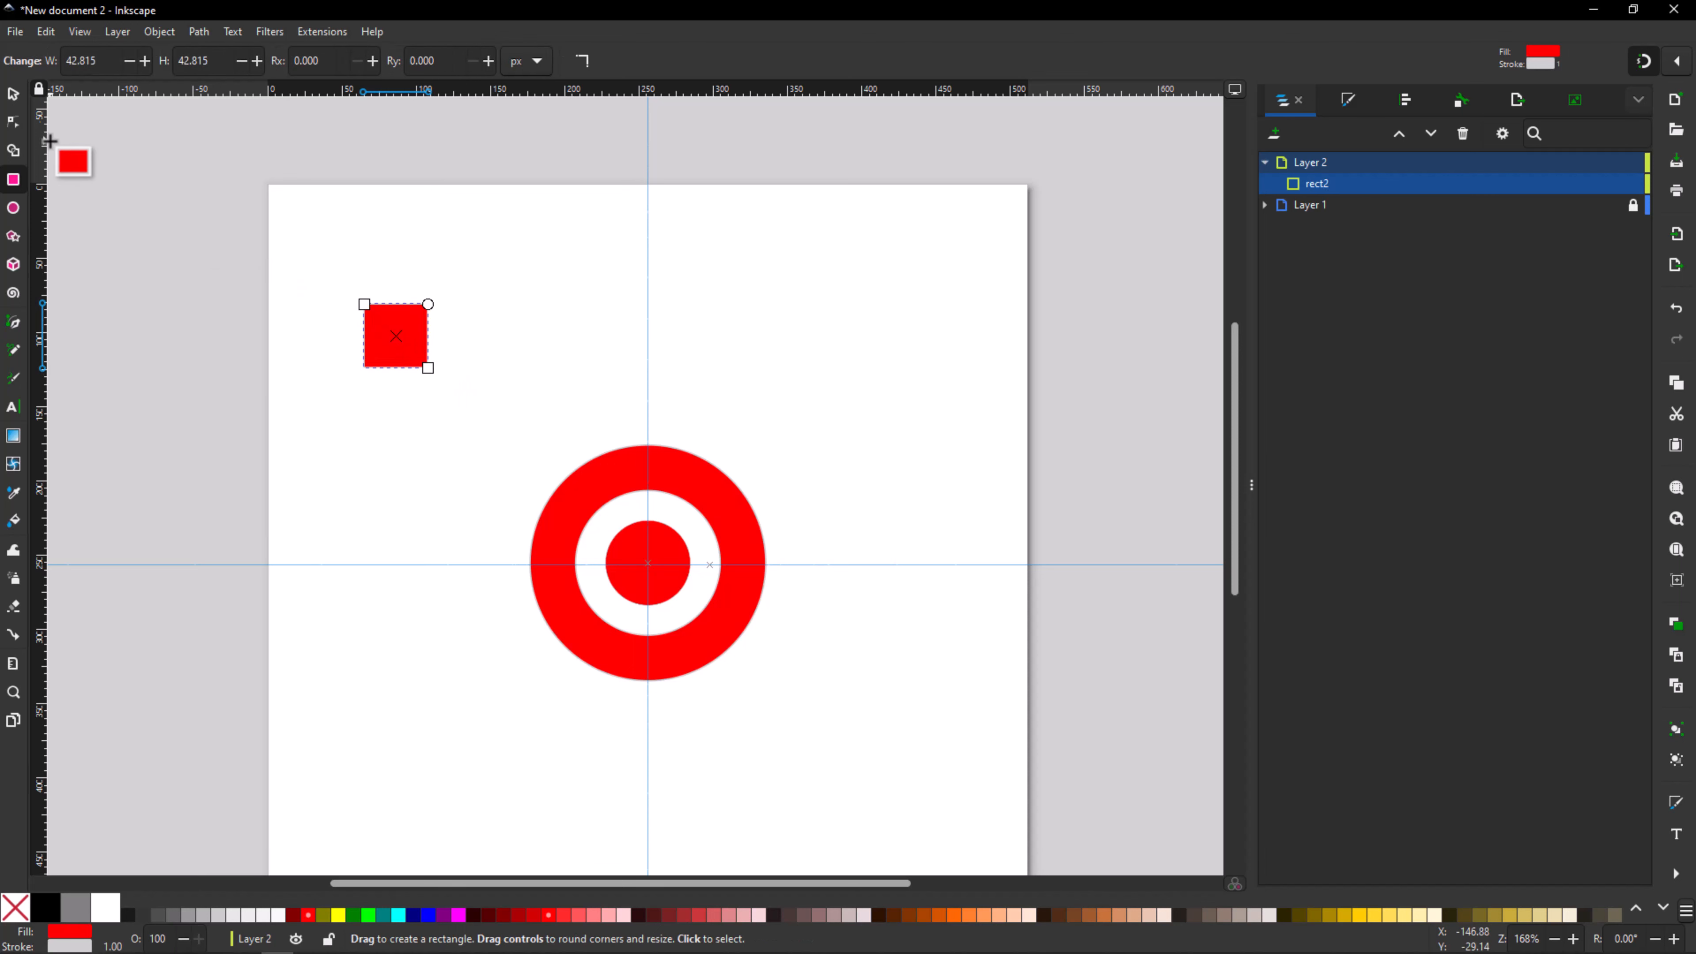
left_click(13, 94)
left_click_drag(402, 305, 649, 440)
left_click(607, 405)
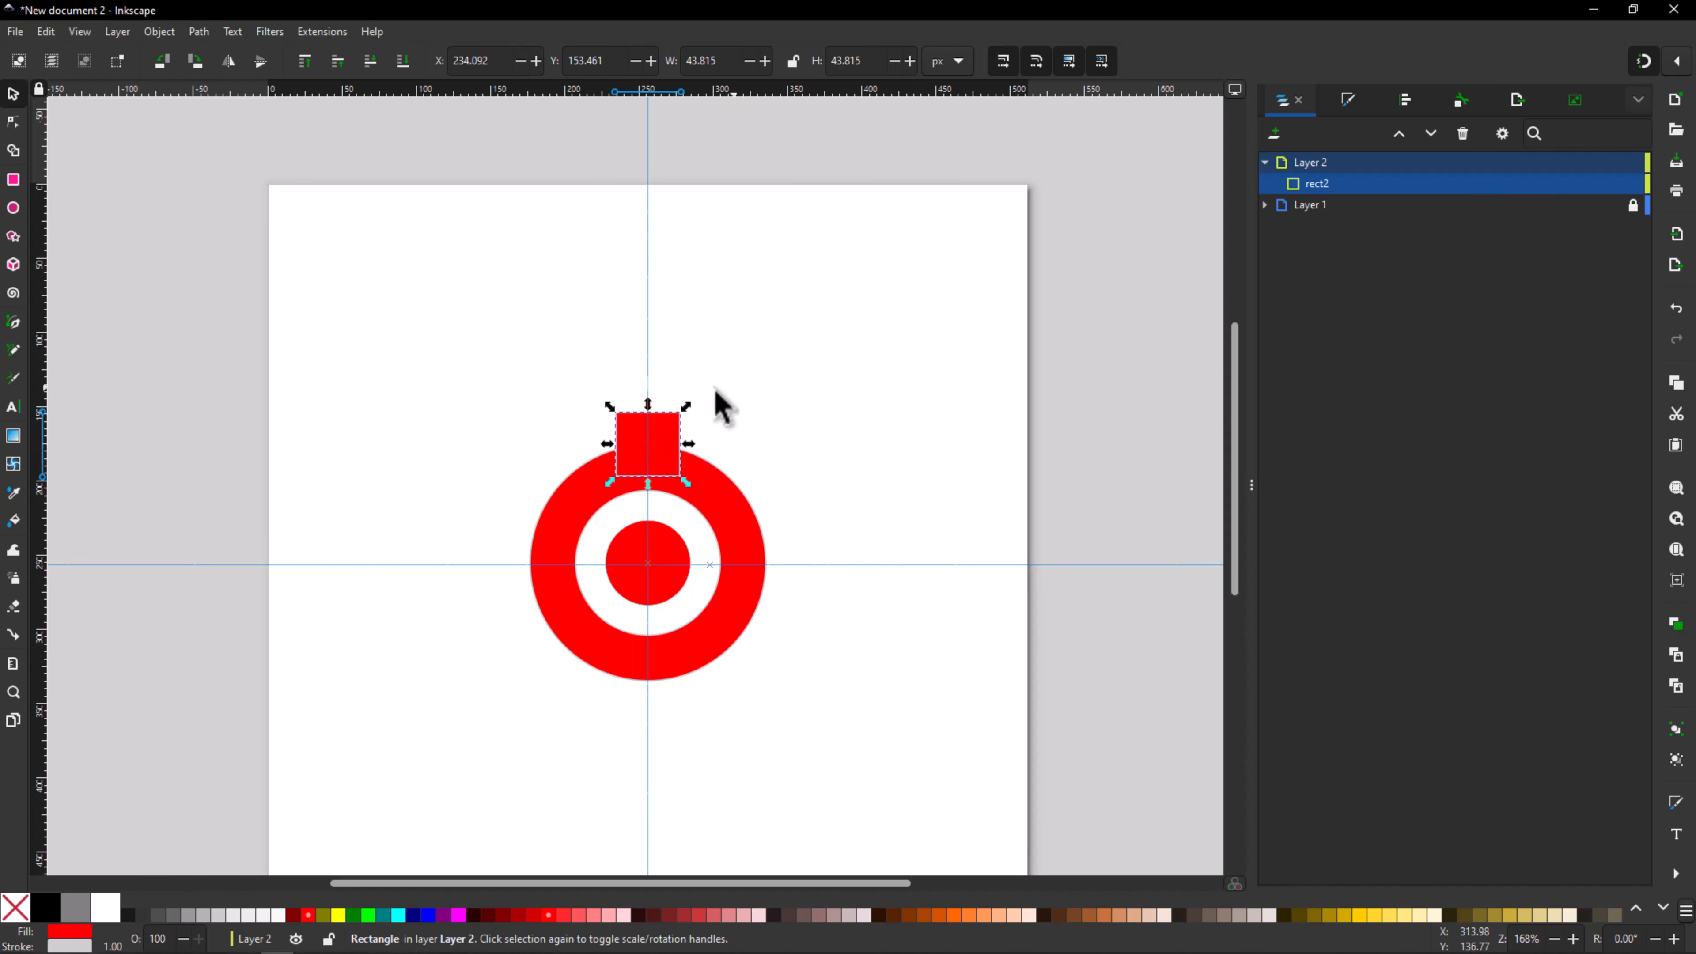
scroll(428, 371, "up", 2)
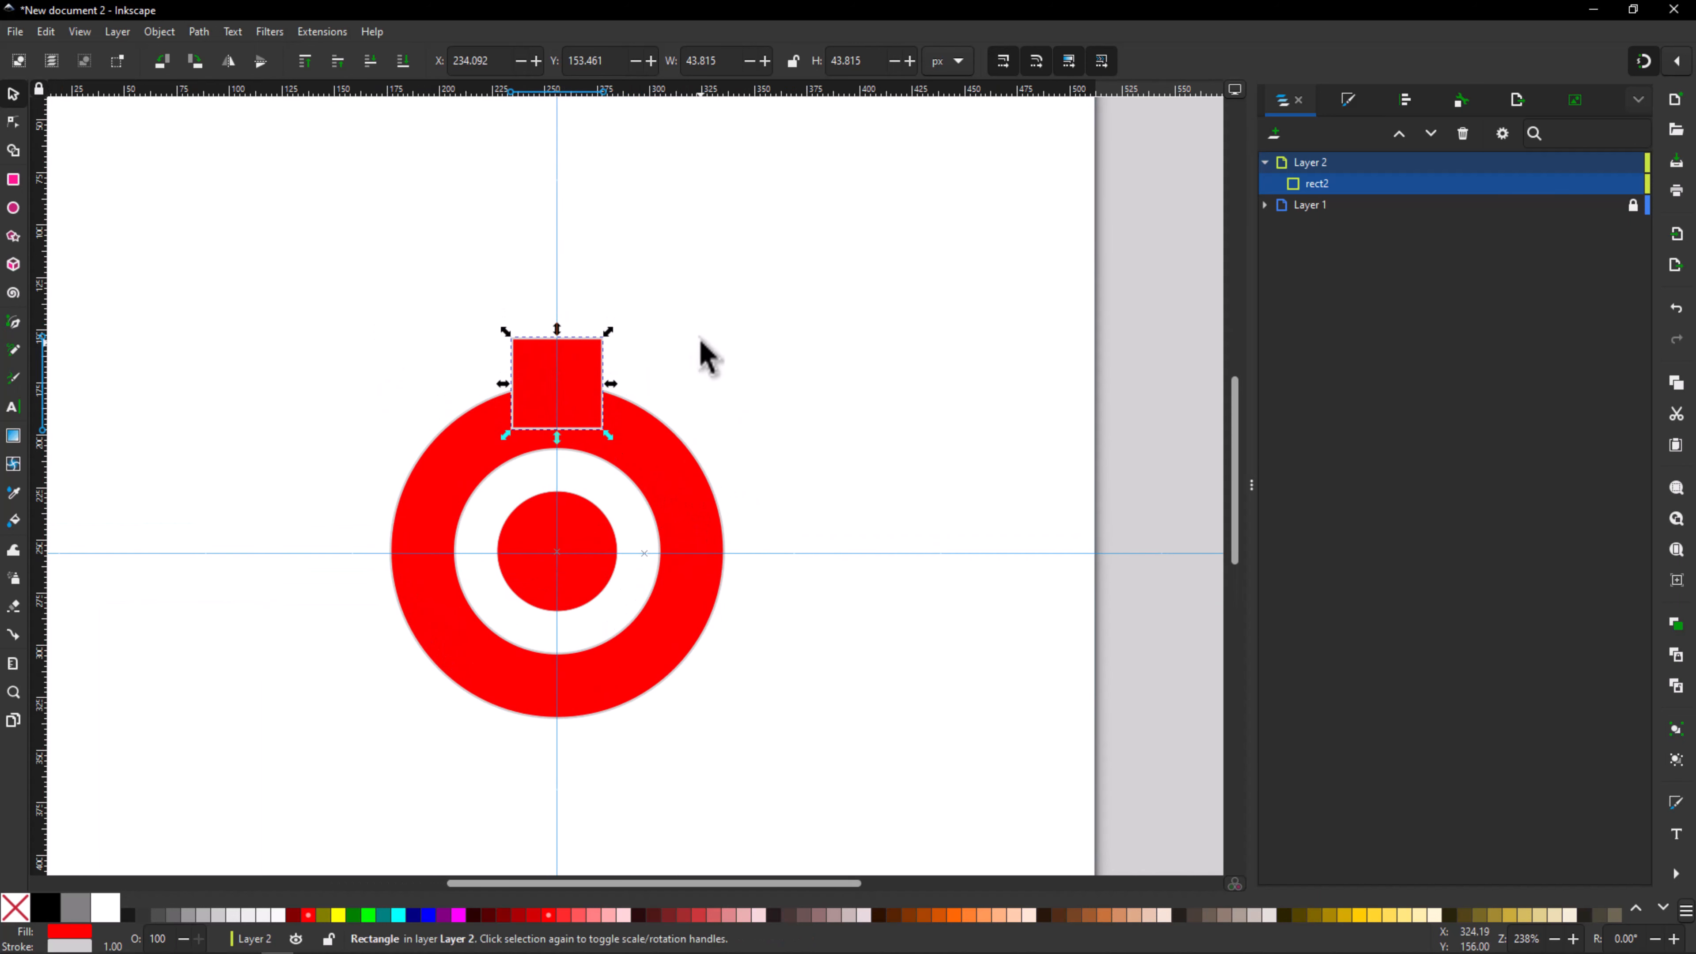
left_click(352, 318)
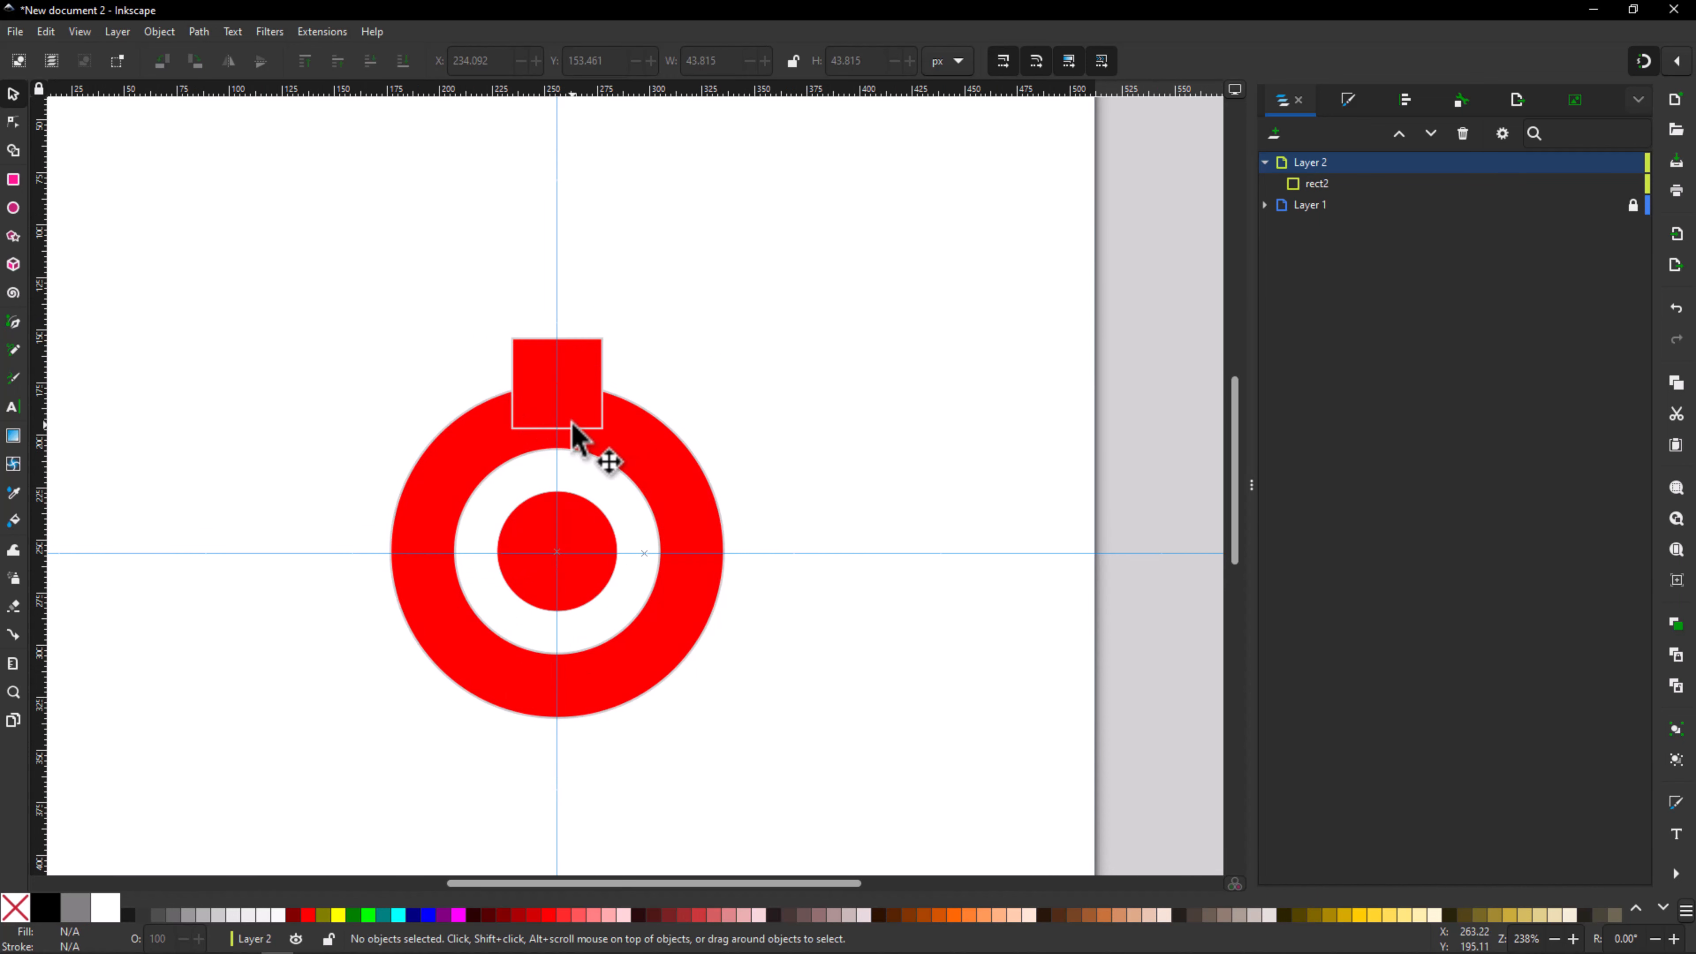
left_click(519, 348)
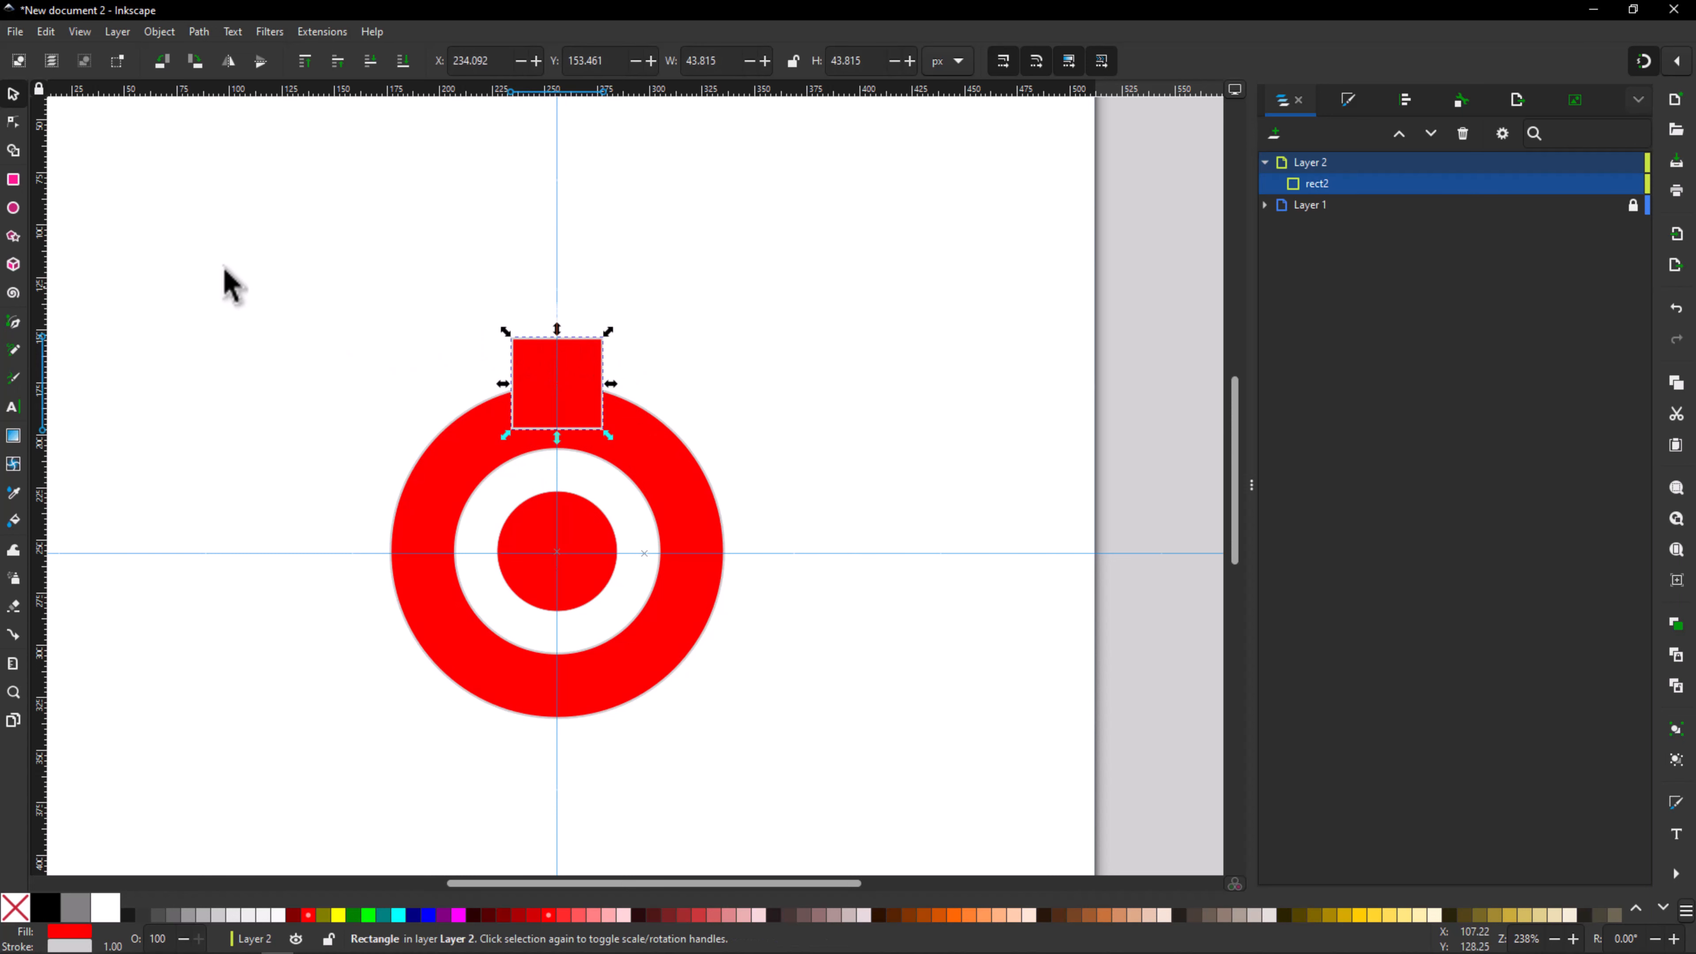
Step: Convert the square on Layer 2 into a path with Flatten so its corner nodes can be edited
left_click(12, 123)
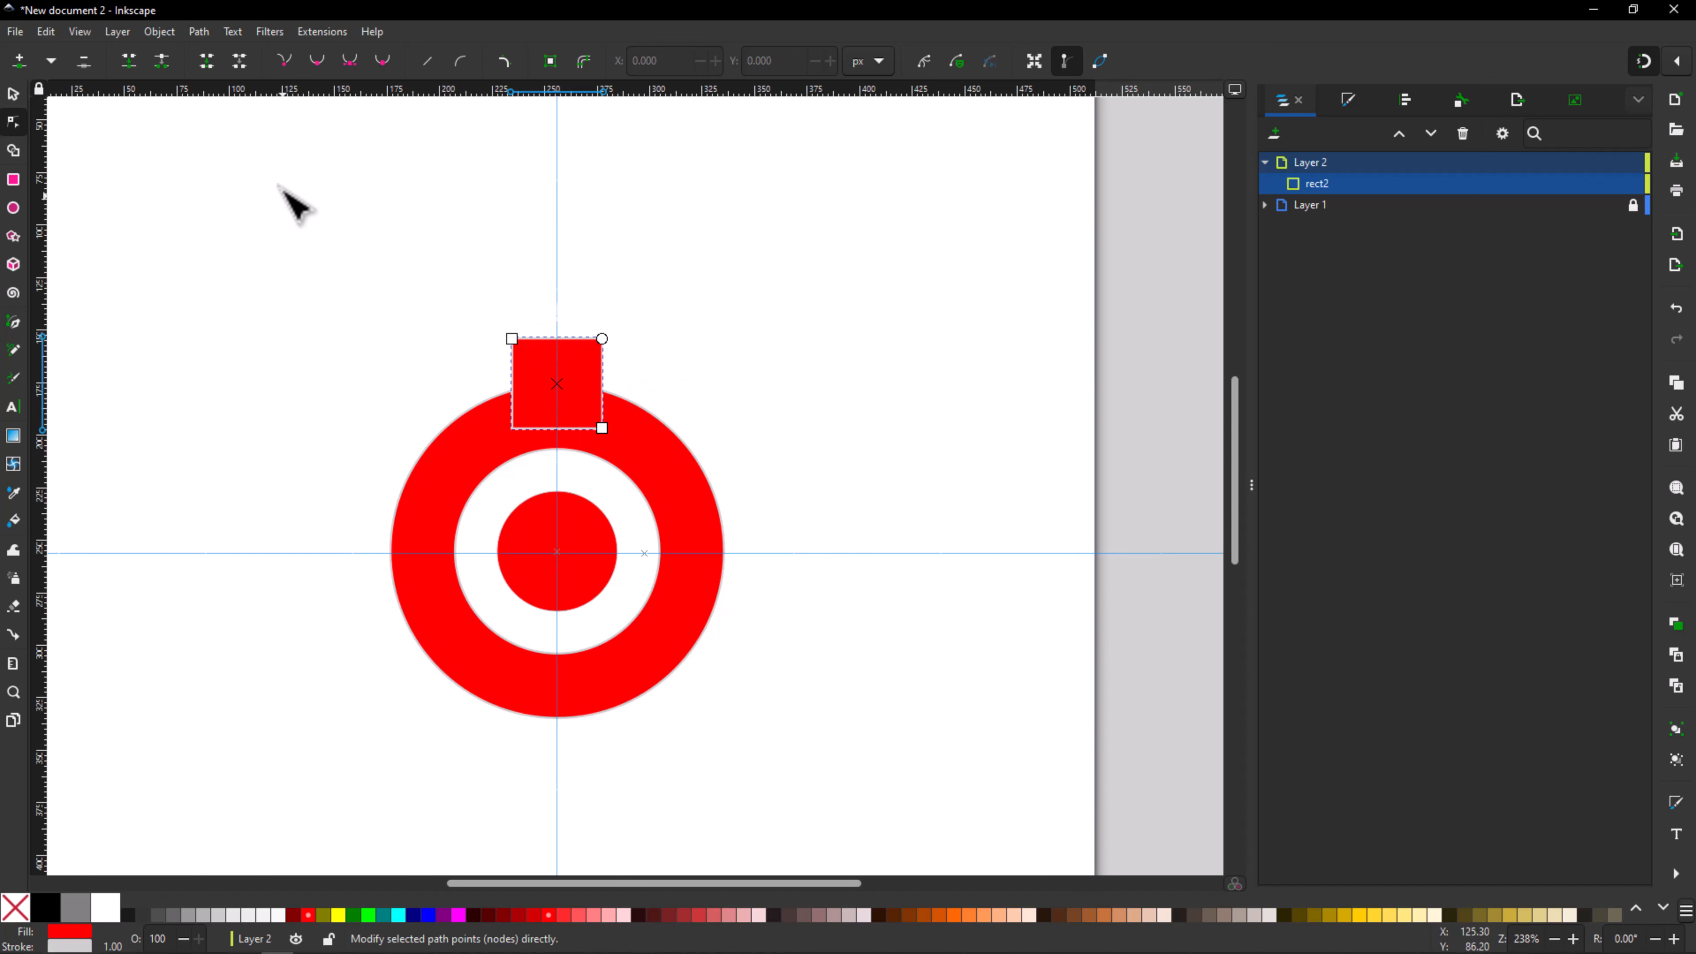
left_click(199, 33)
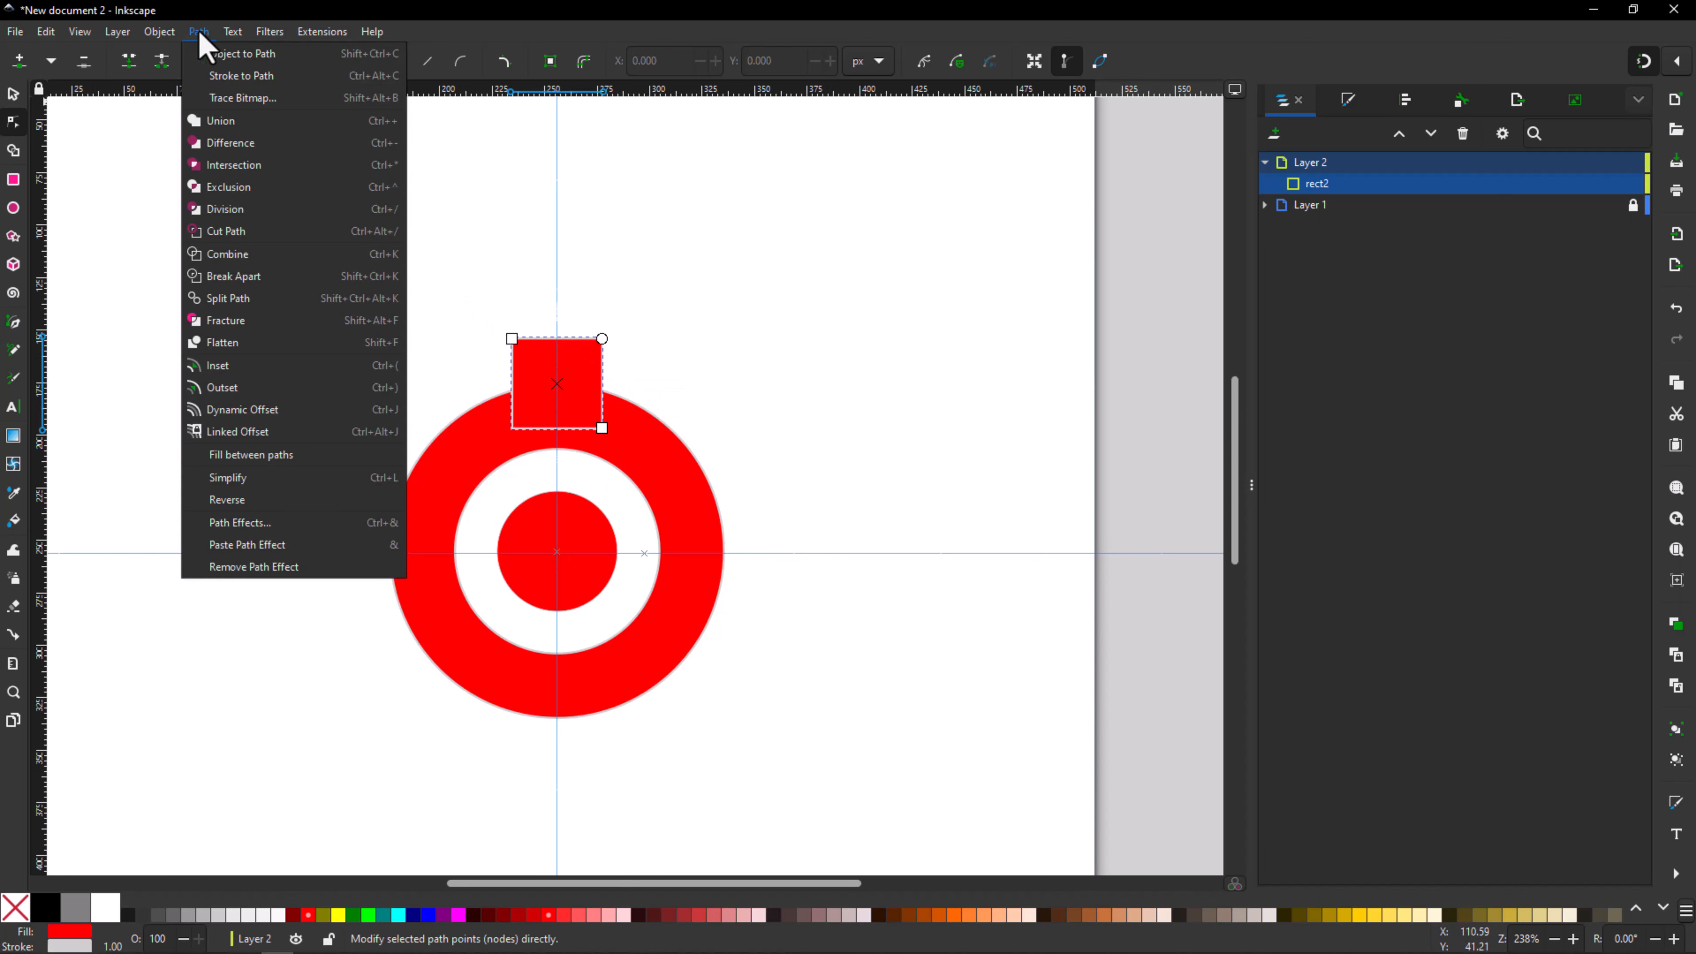
left_click(221, 342)
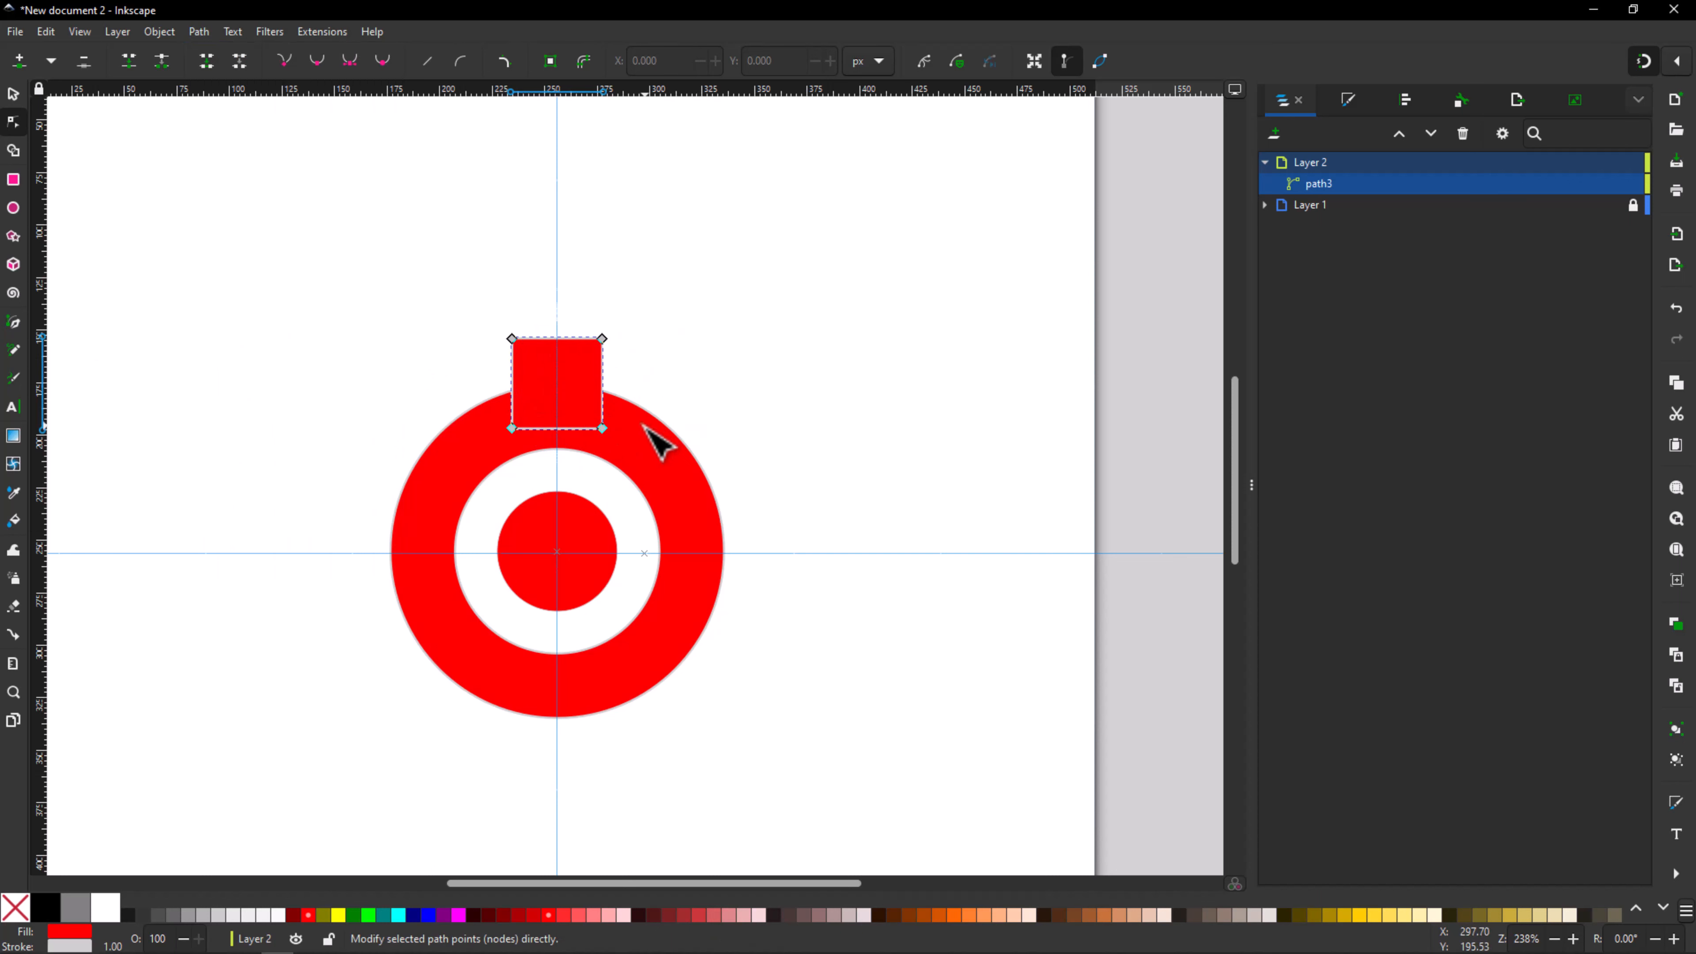
Step: Slant the square's left side by moving its lower-left node 4 px outward and its upper-left node 4 px inward
scroll(658, 468, "up", 3)
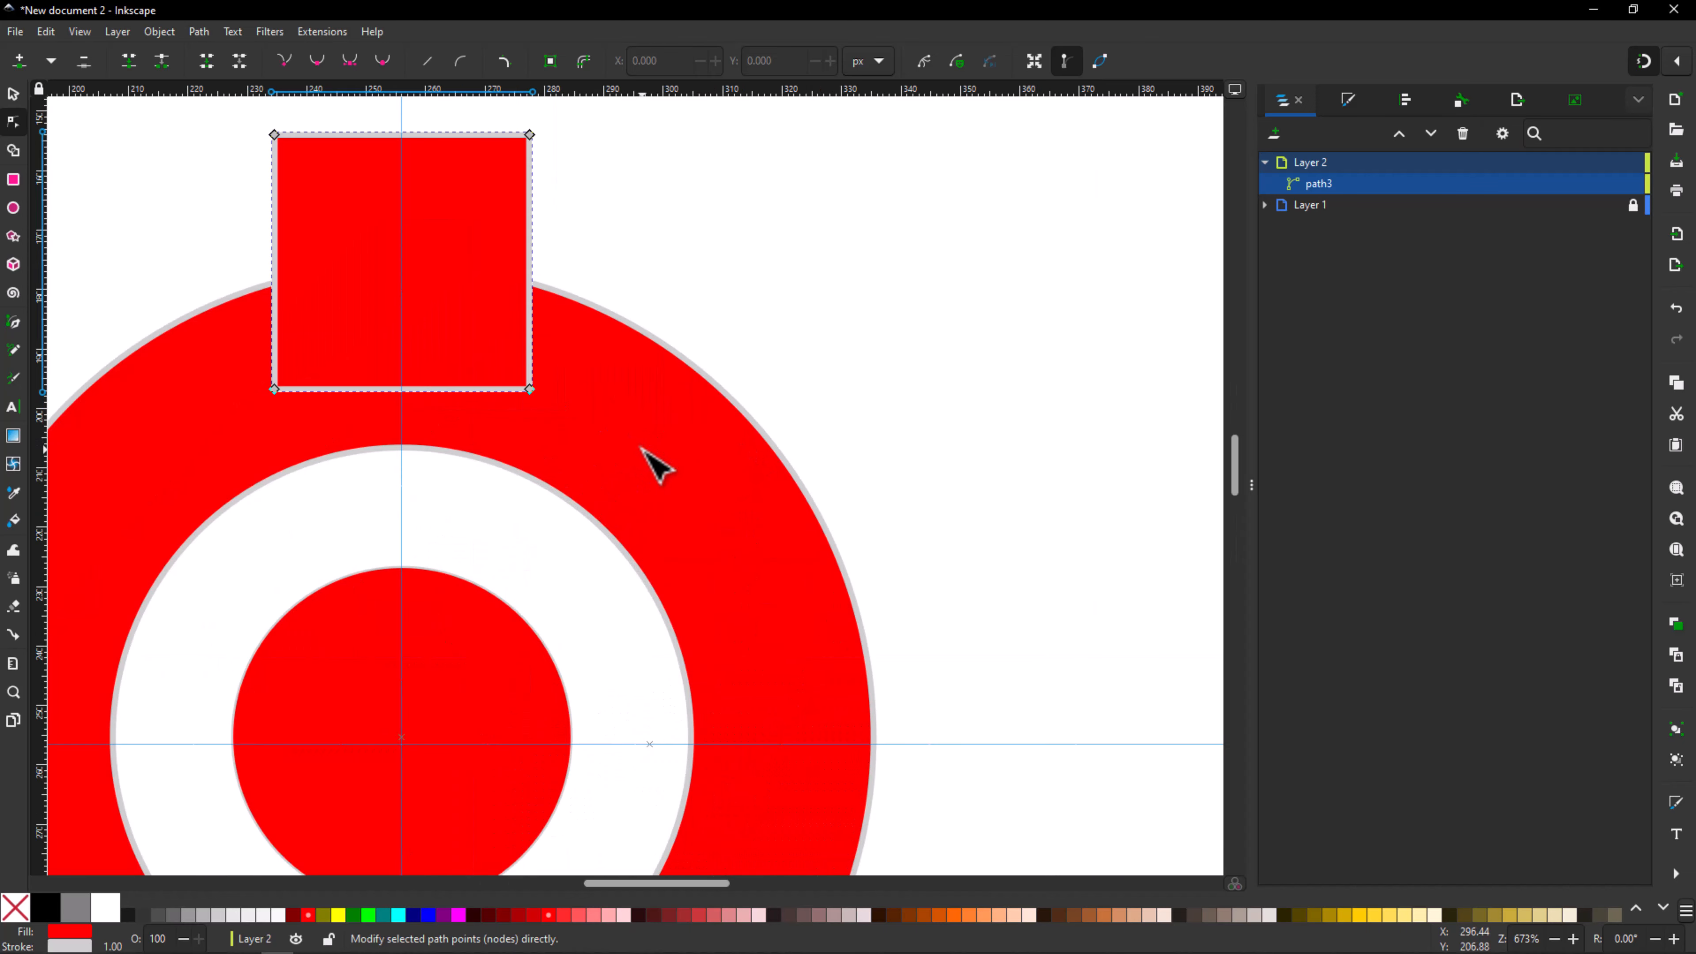
left_click_drag(541, 485, 721, 603)
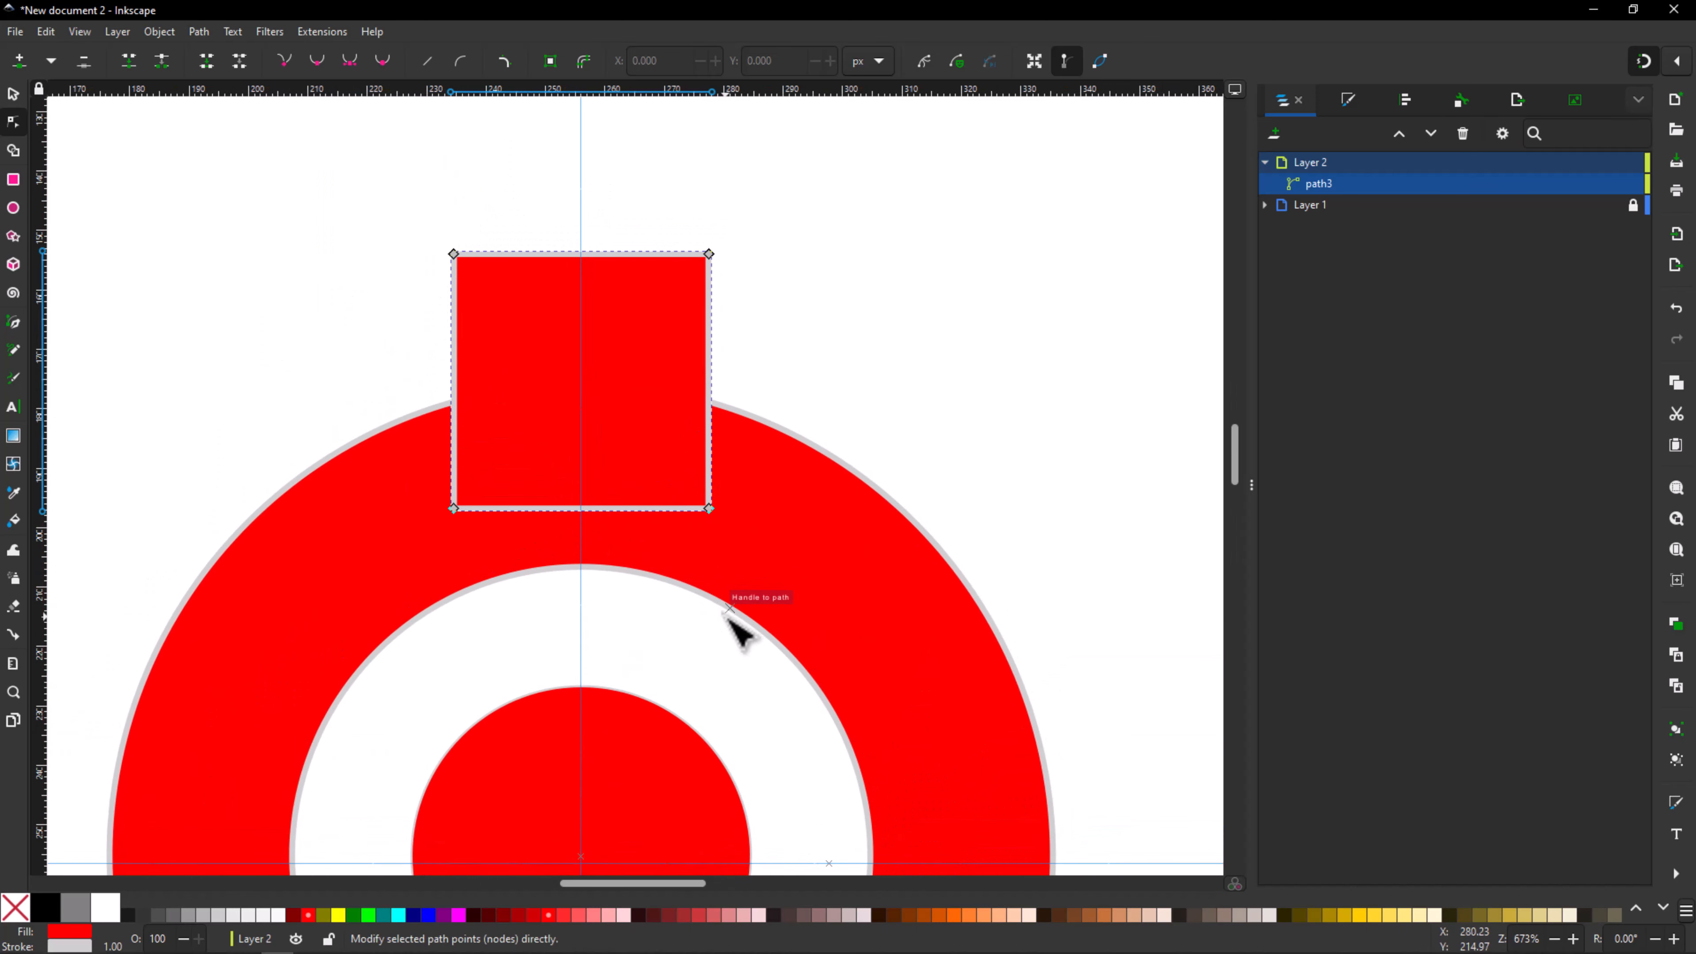
left_click(454, 509)
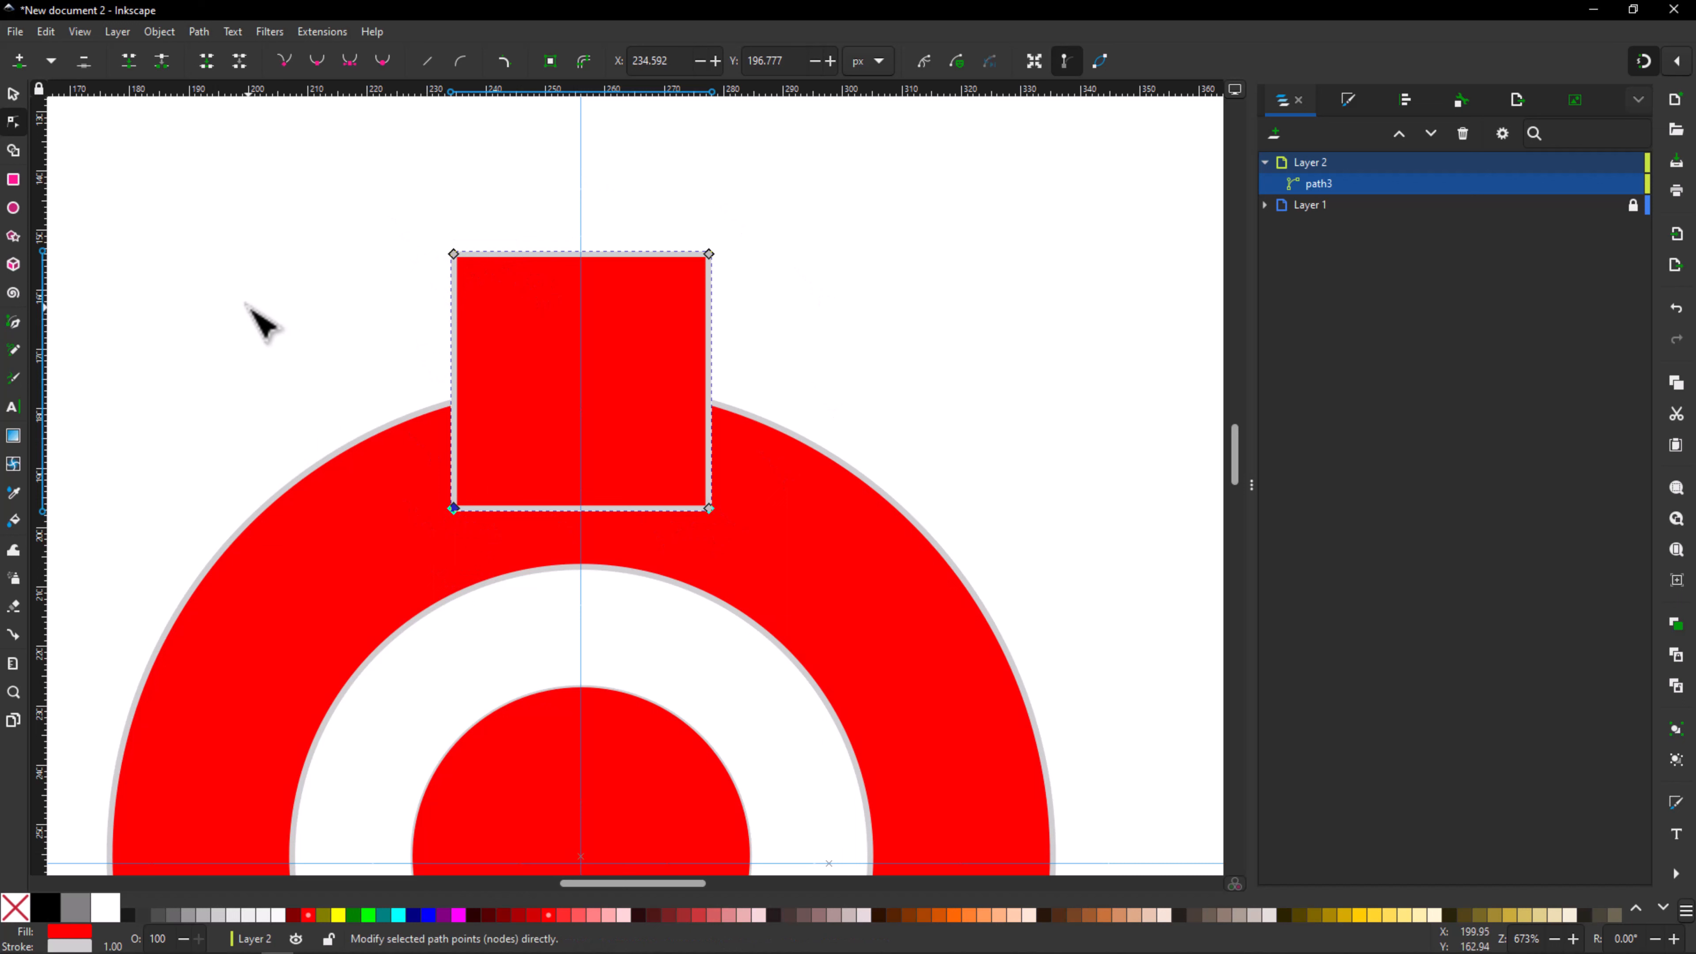
key("Left")
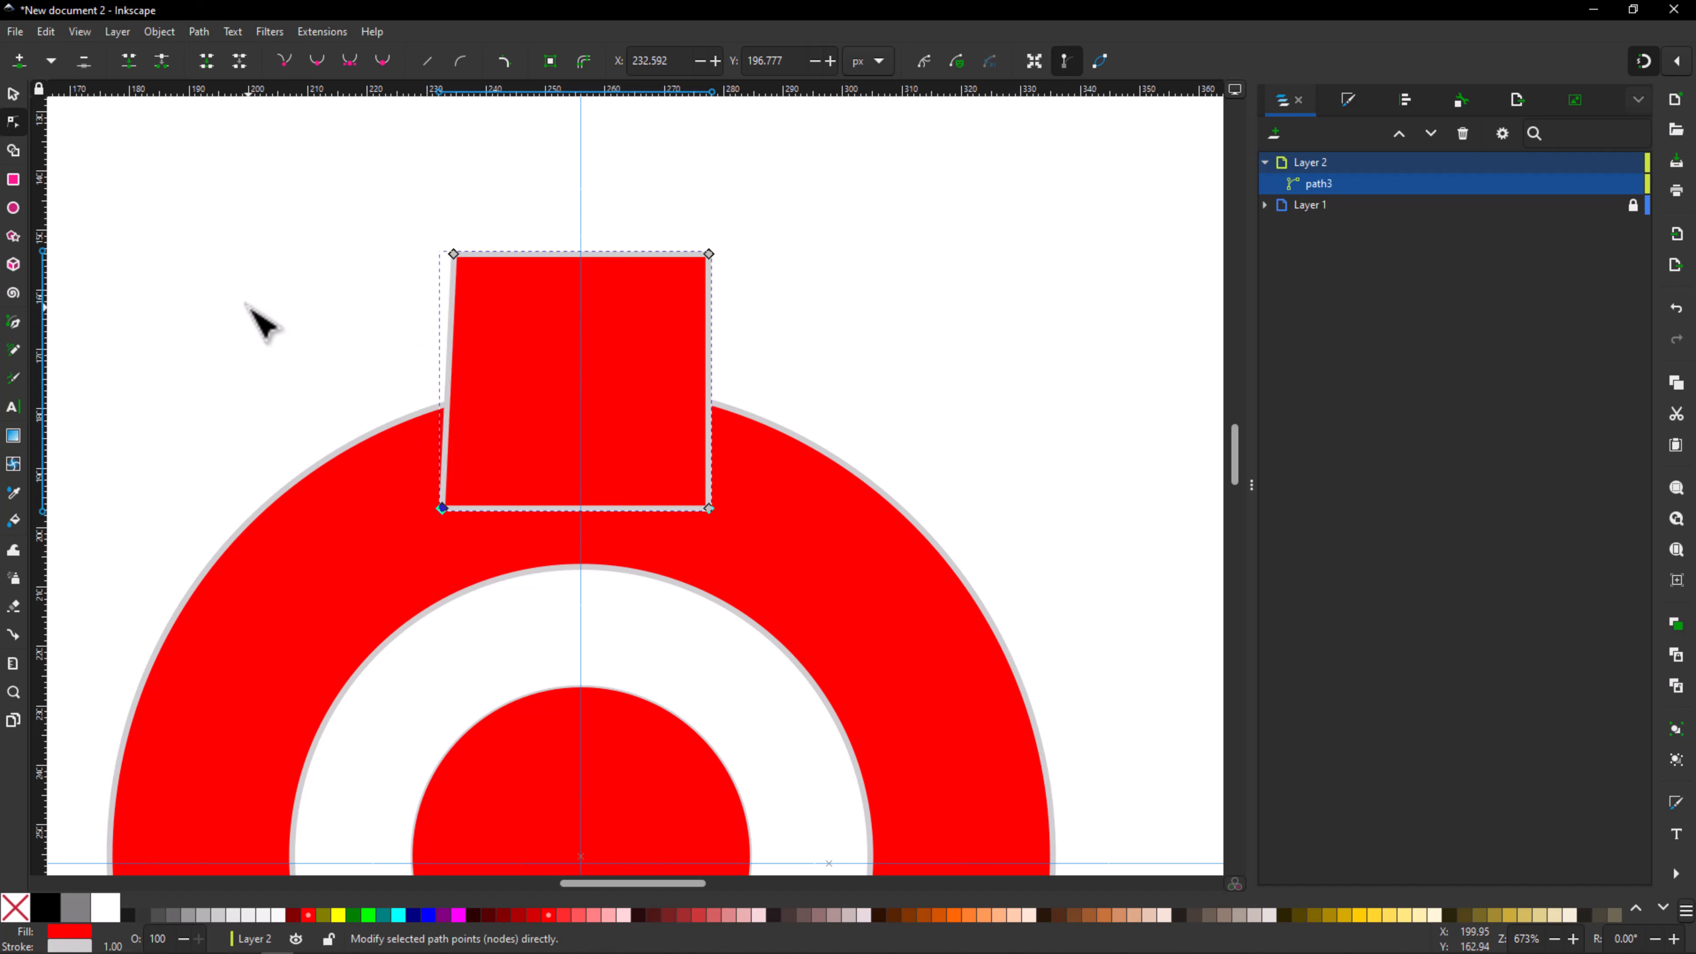
key("Left")
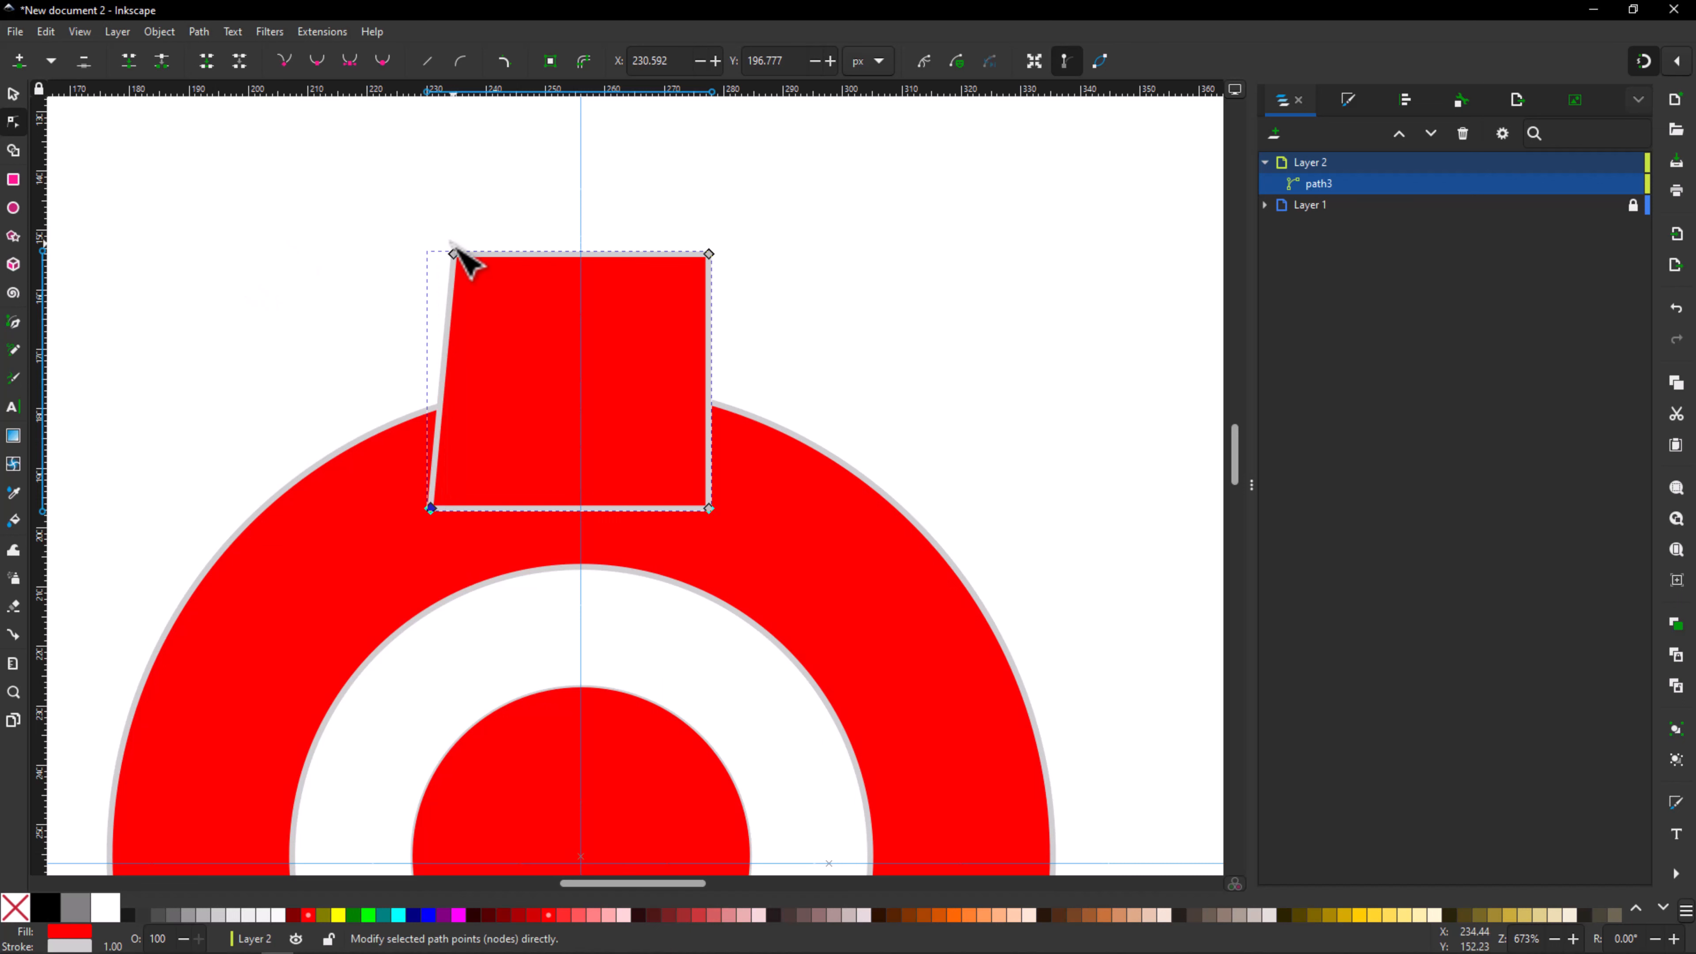
left_click(454, 254)
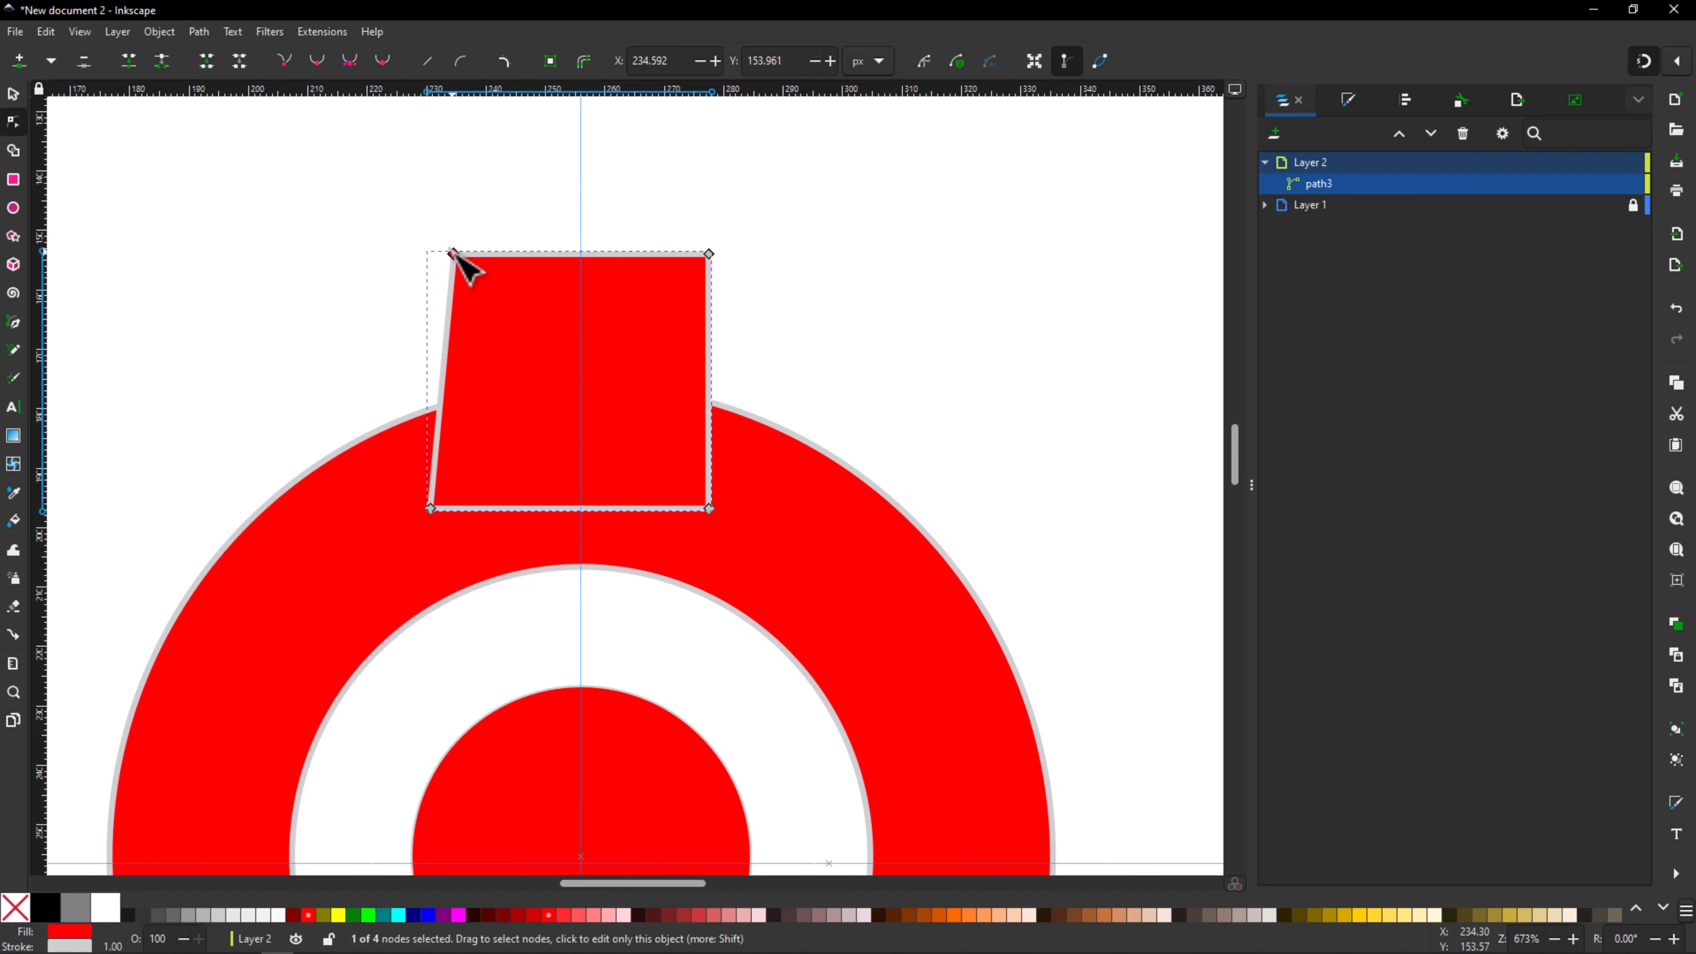
key("Right")
key("Right")
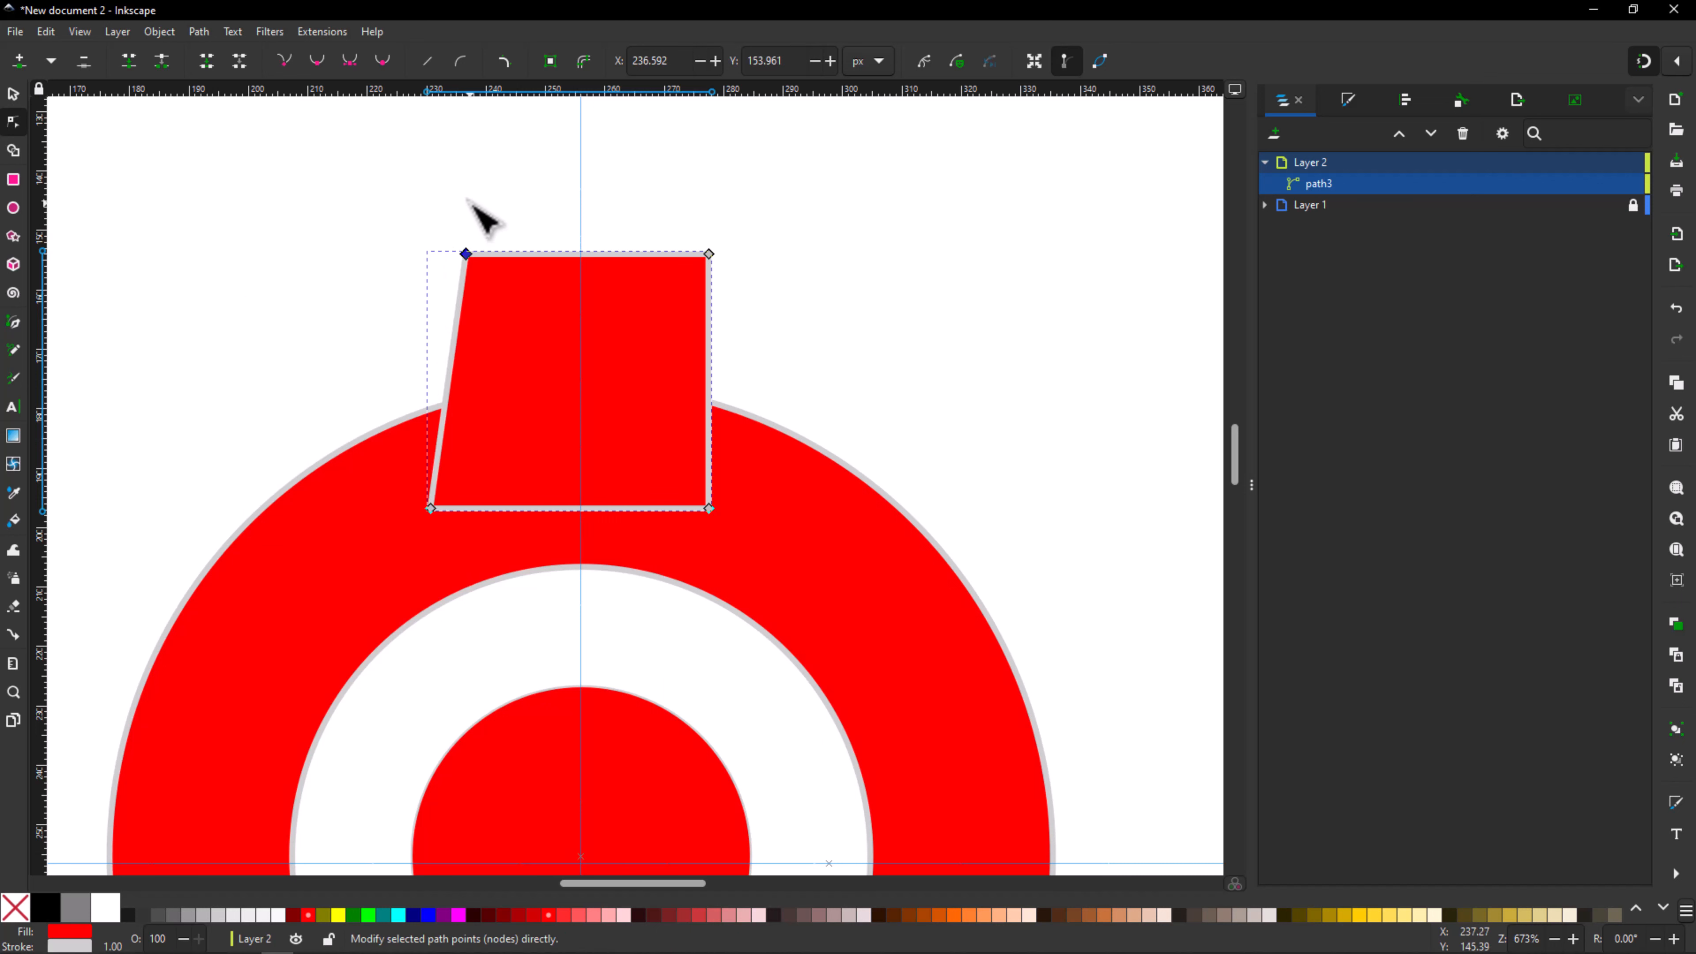
Step: Slant the right side to match by moving the upper-right node 4 px inward and the lower-right node 4 px outward
left_click(711, 255)
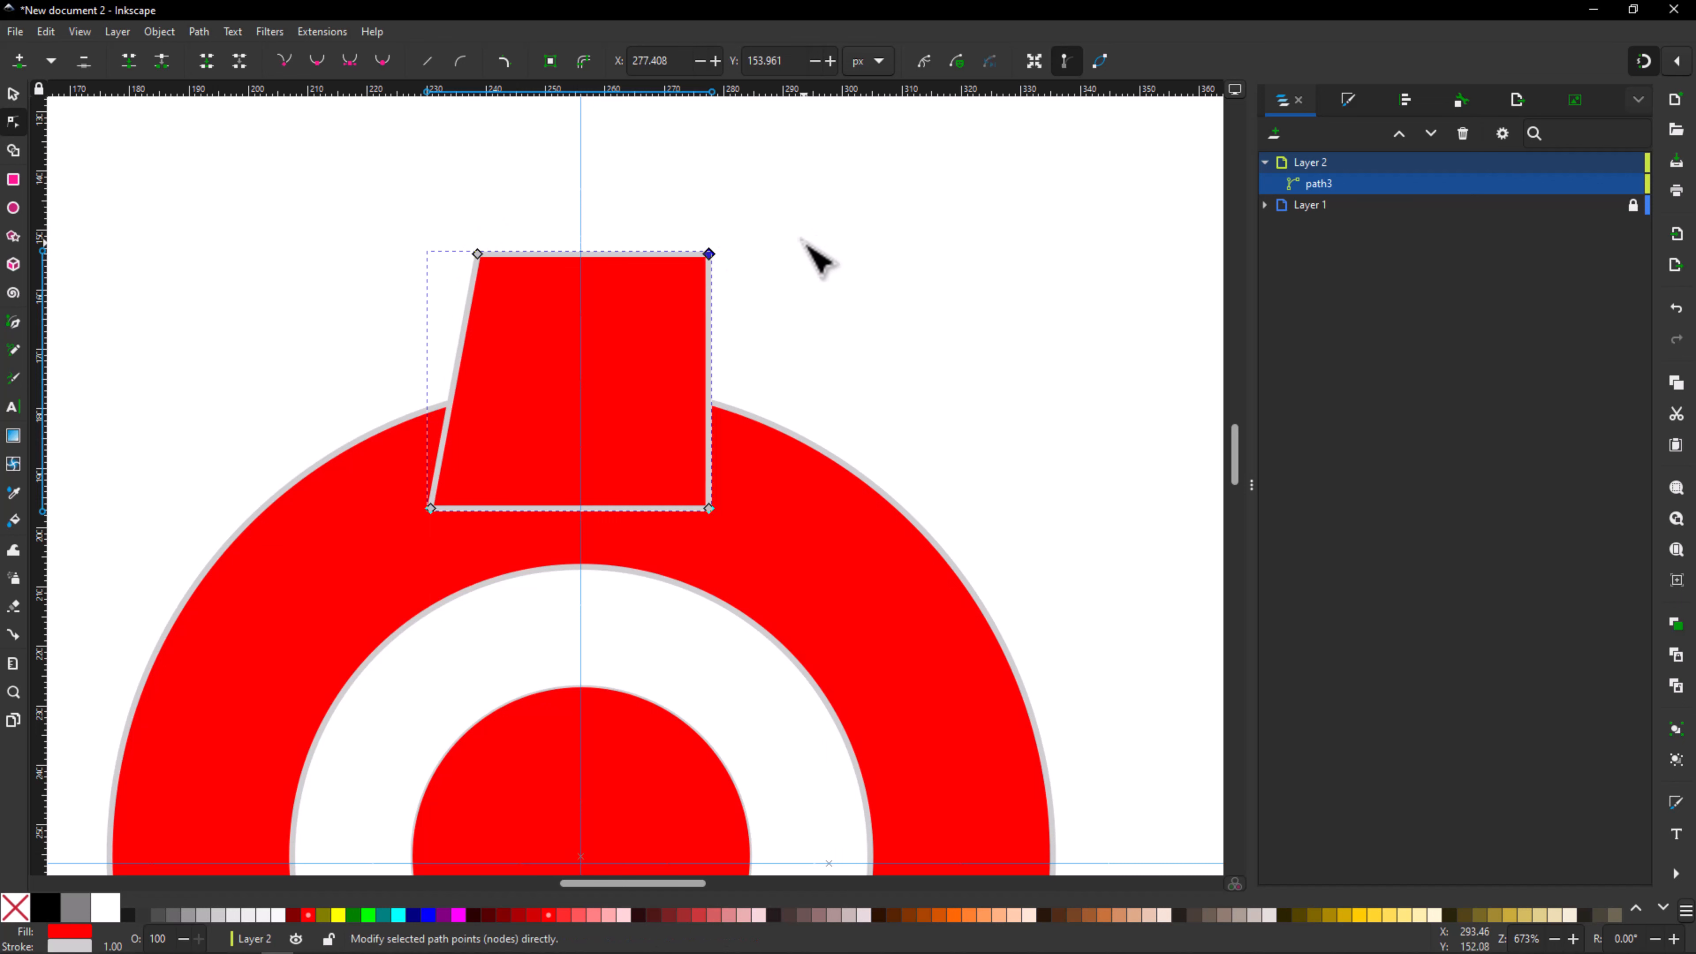
key("Left")
key("Left")
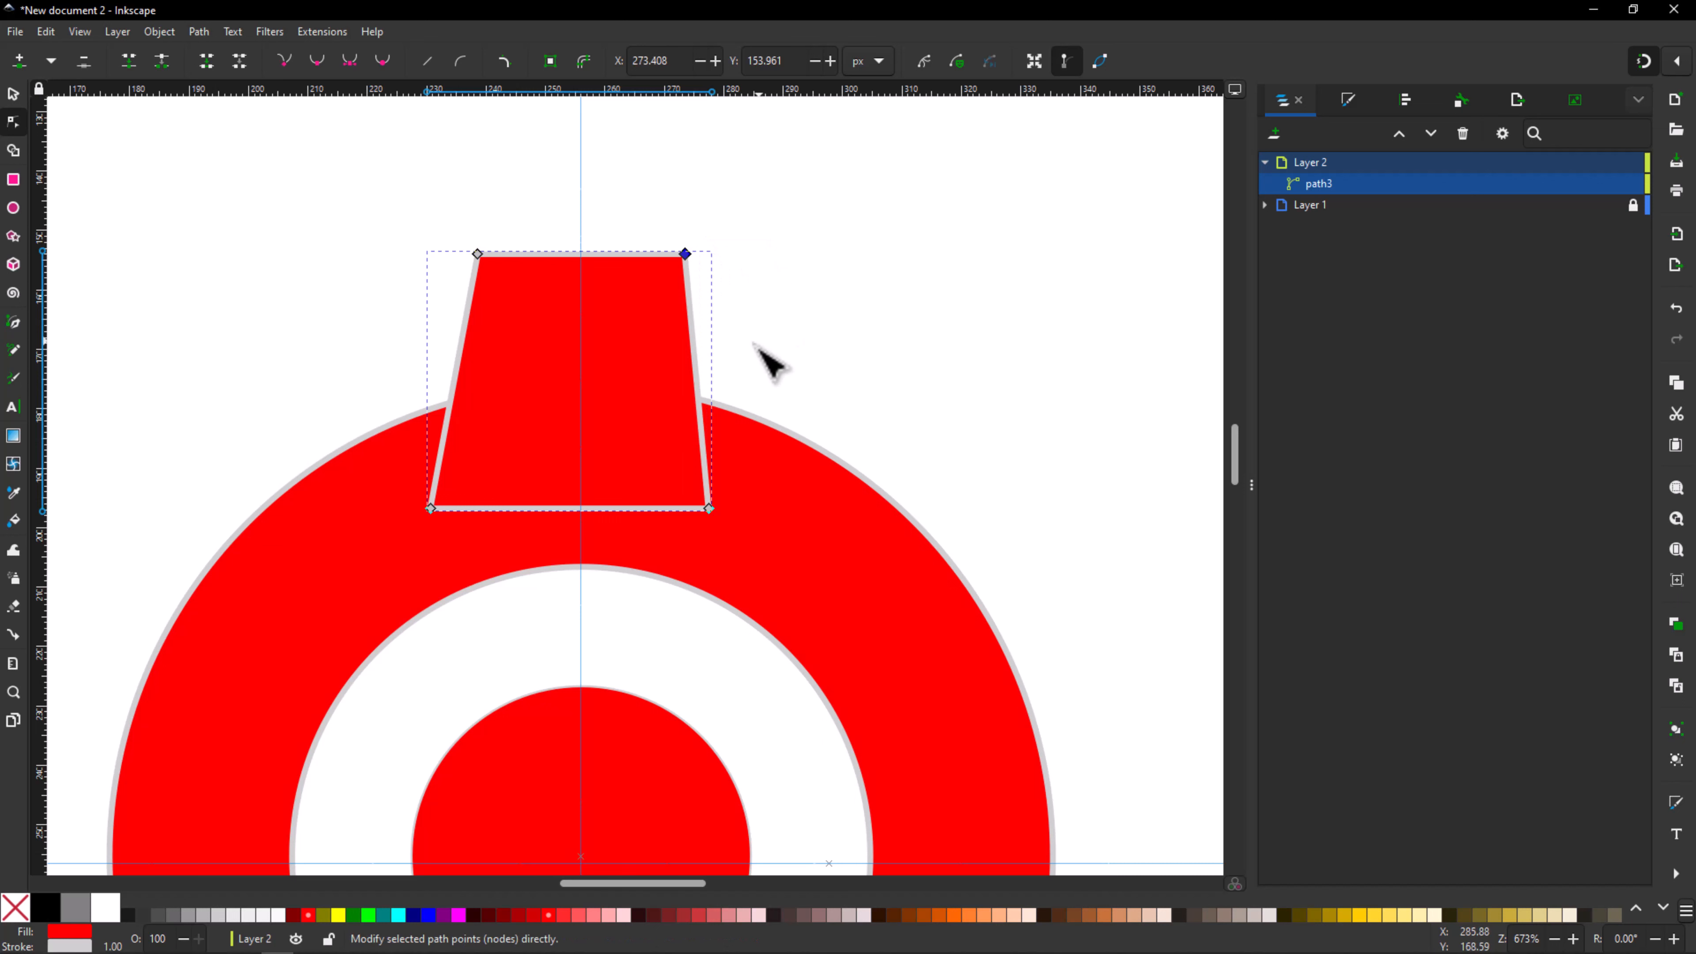
left_click(711, 510)
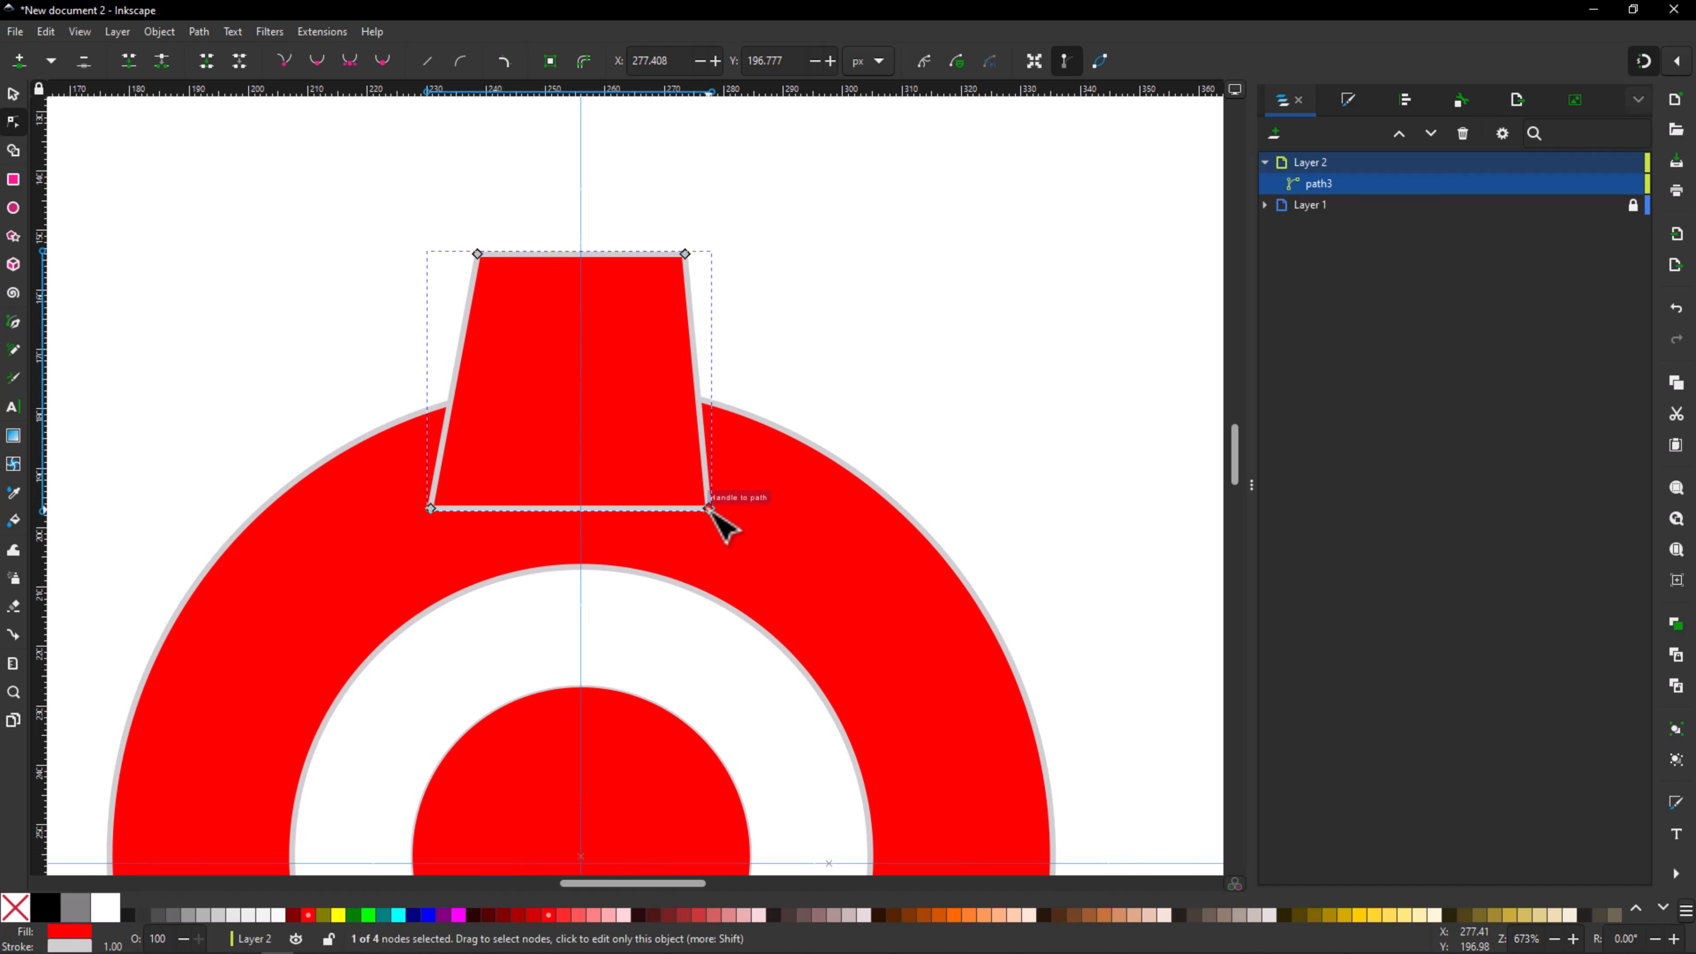
key("Right")
key("Right")
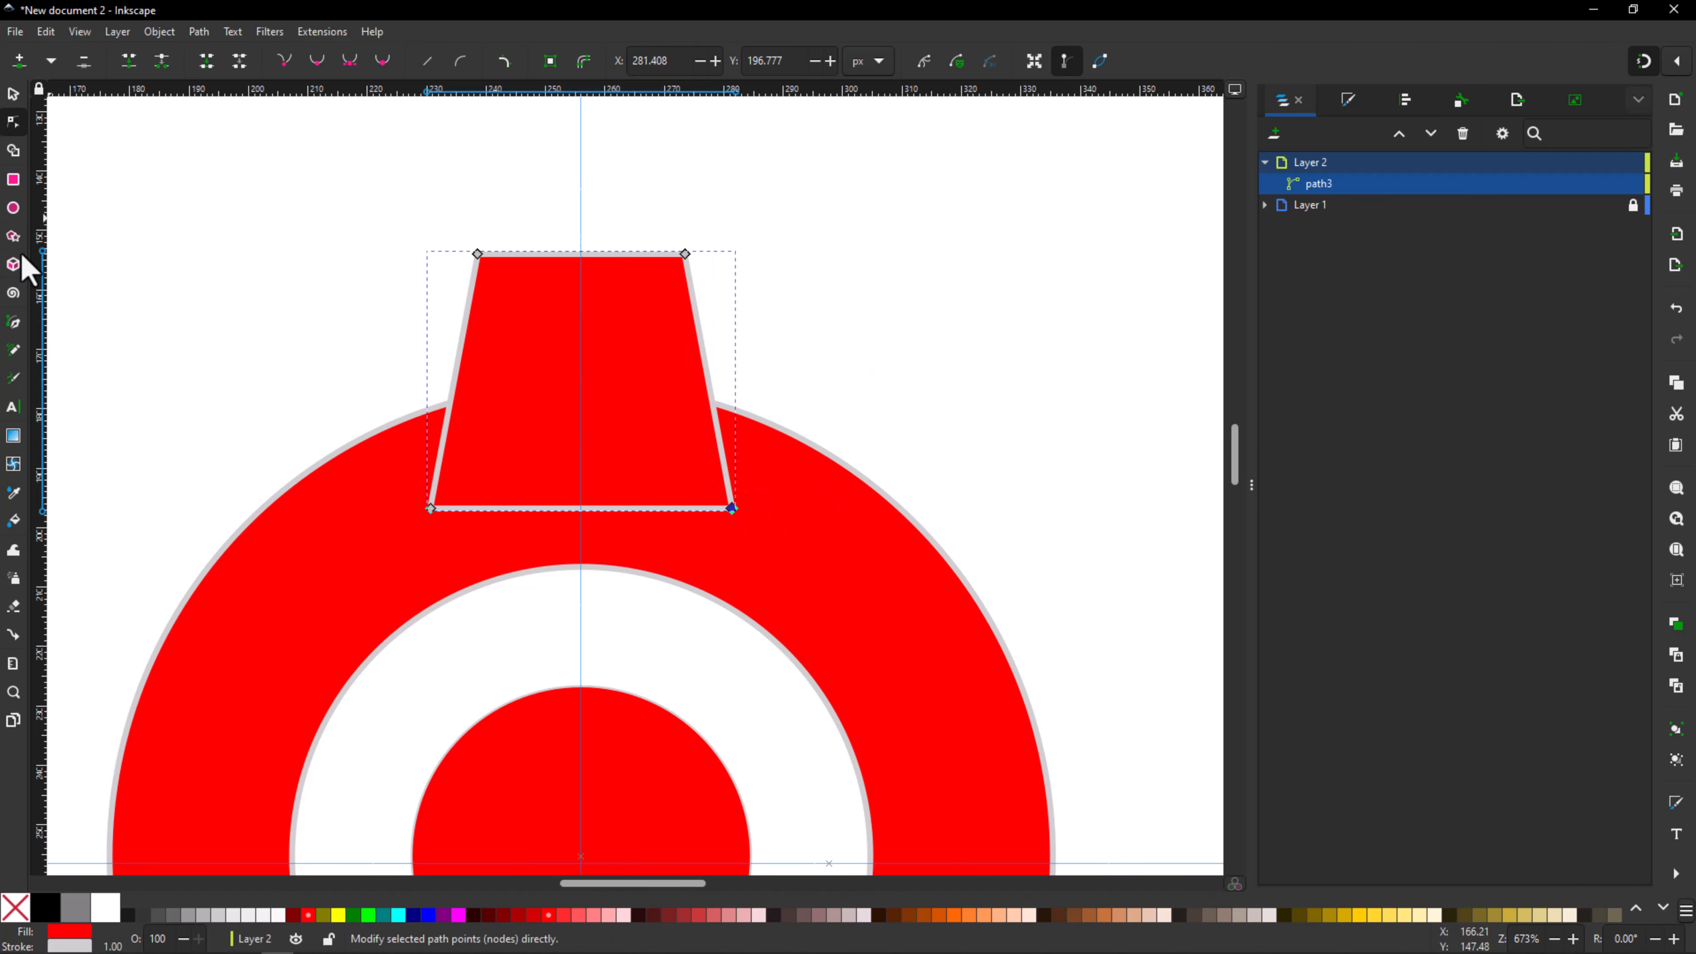
scroll(216, 275, "down", 2)
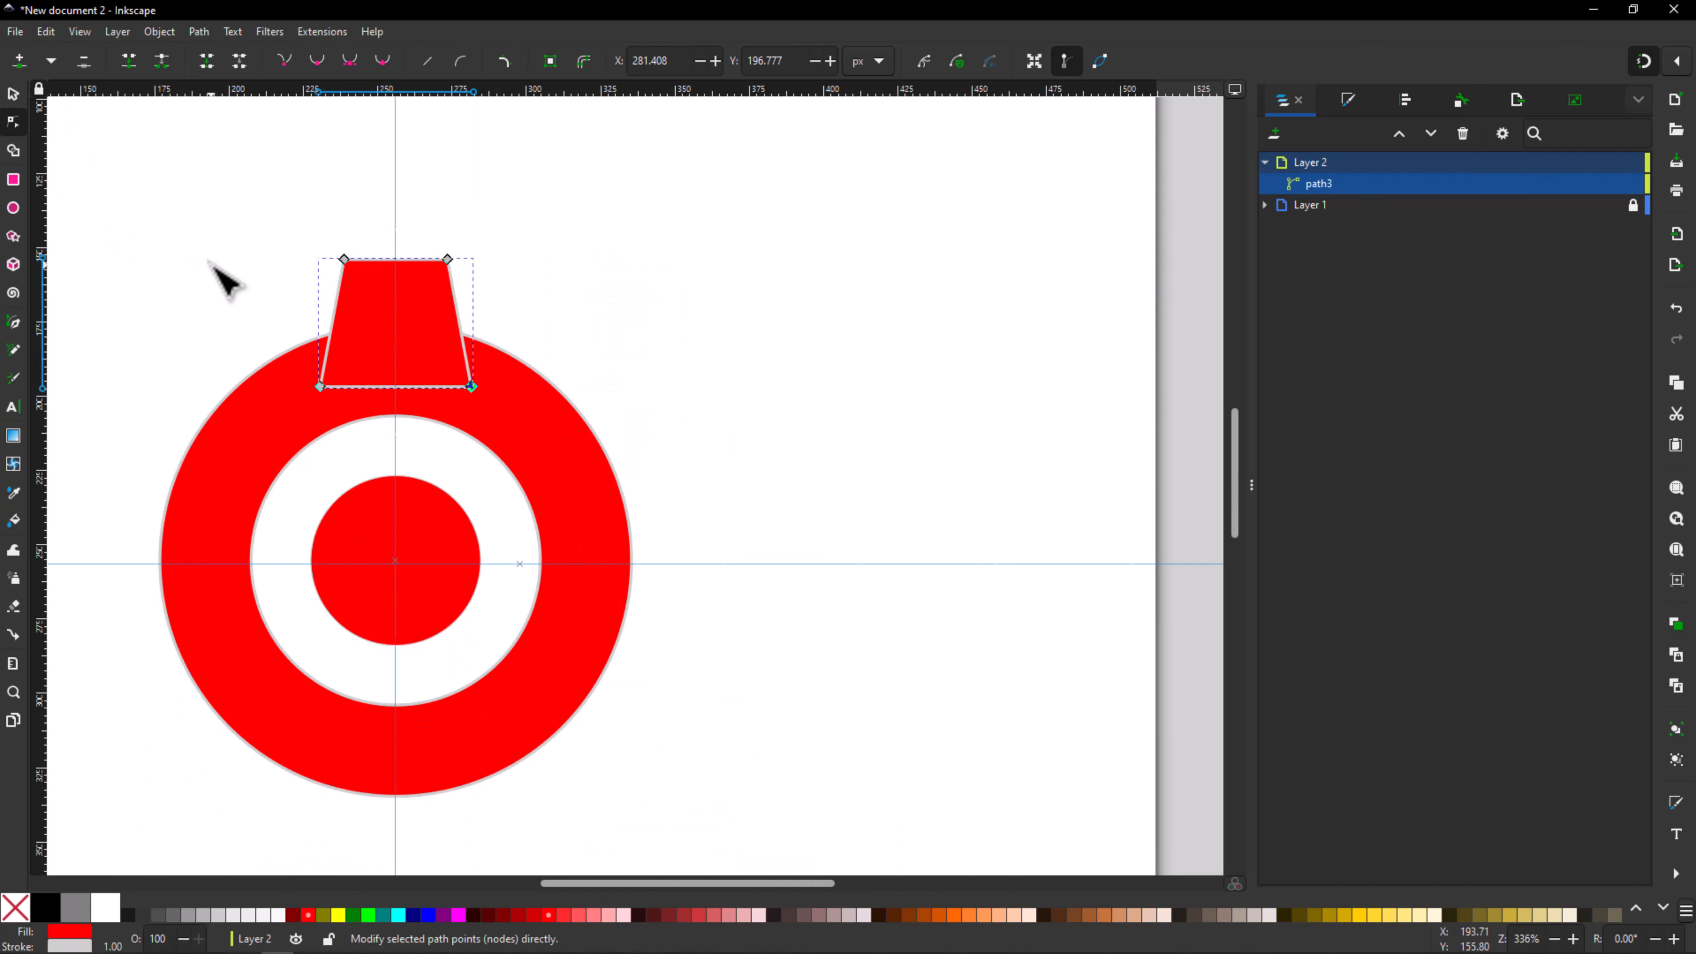
left_click_drag(716, 525, 917, 505)
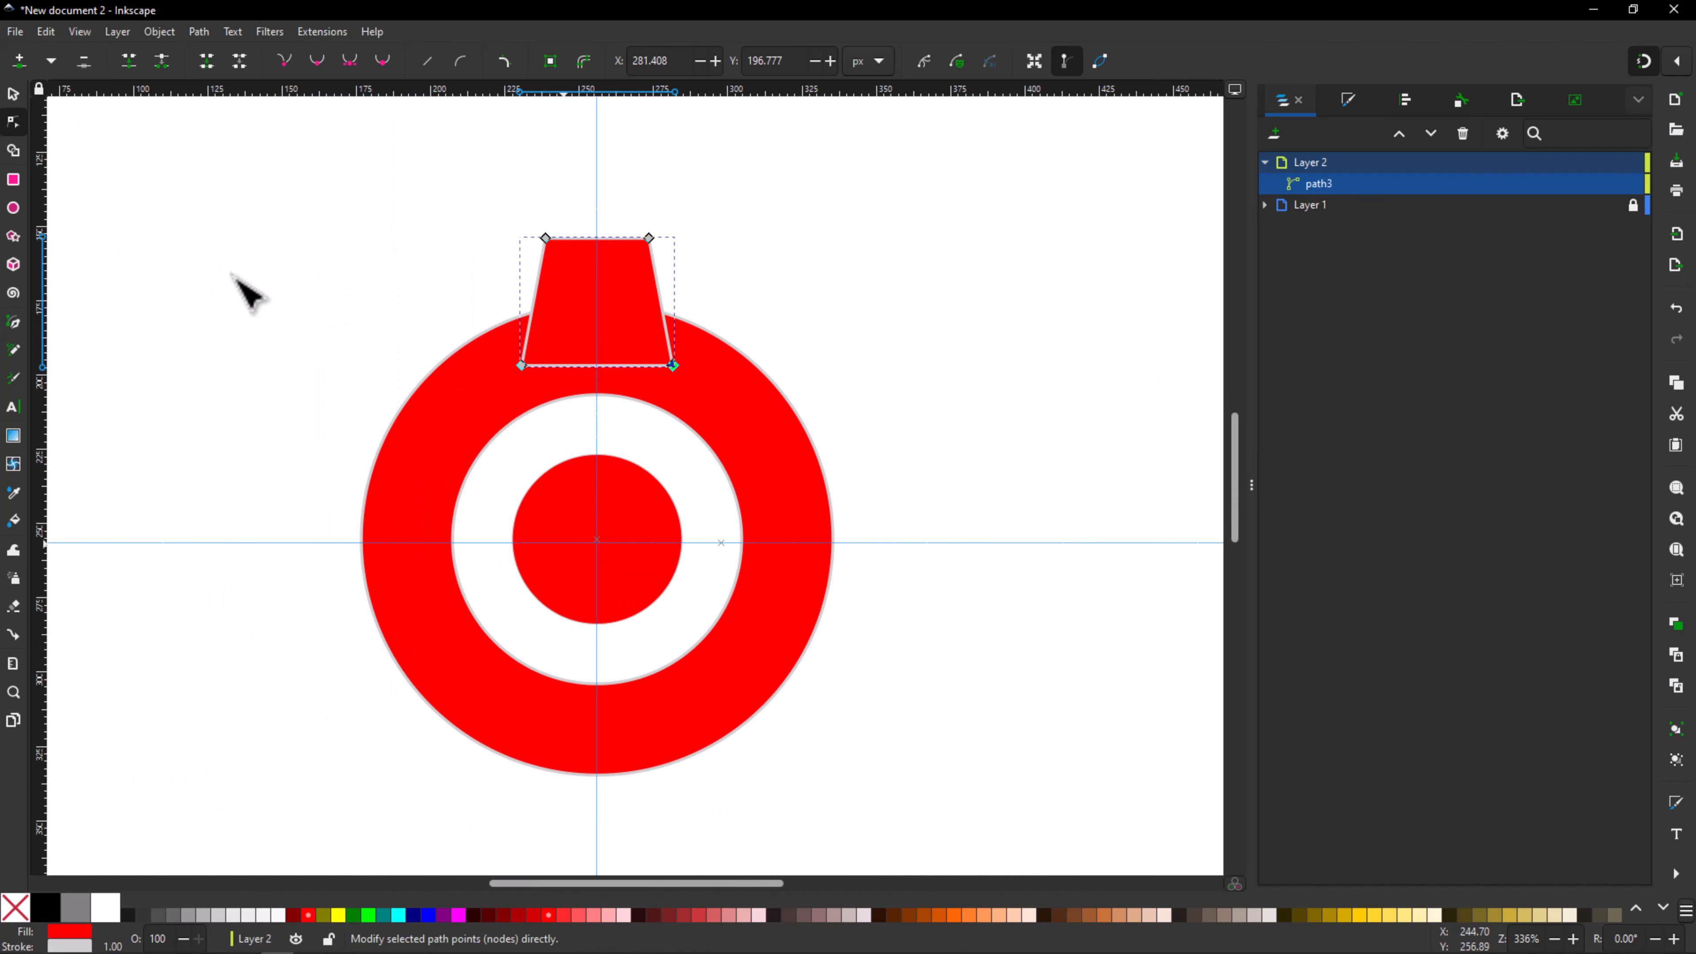
Step: Duplicate the tapered tooth in place on Layer 2
left_click(13, 94)
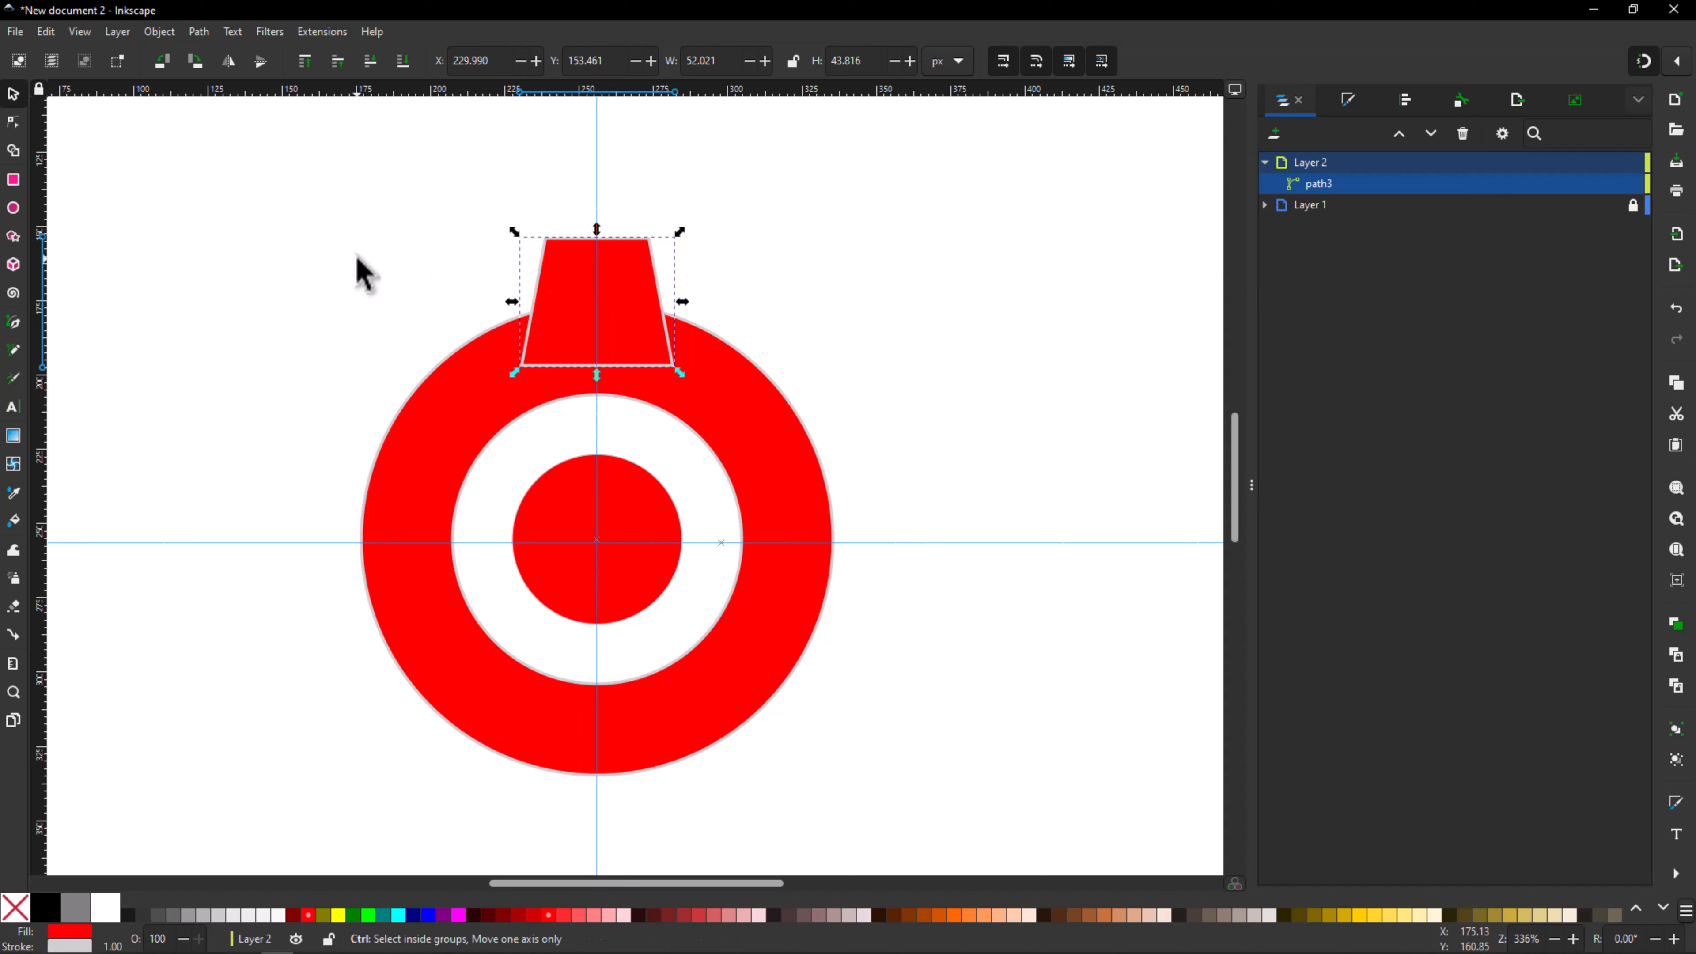
key("ctrl+d")
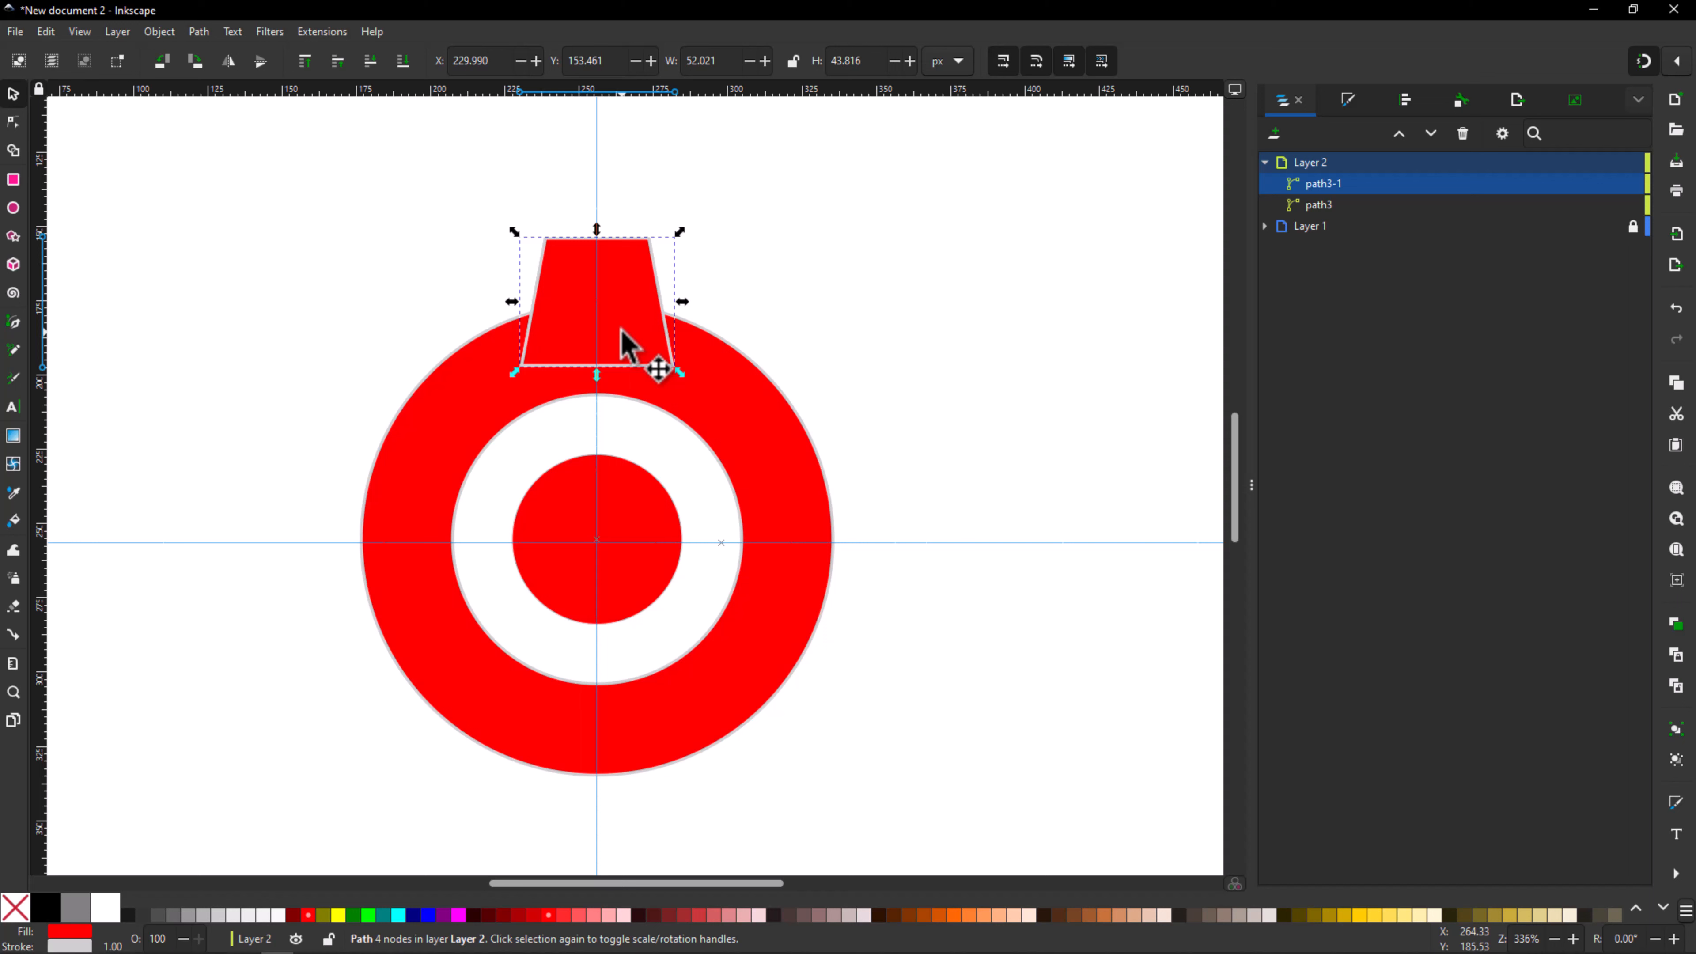
Step: Try rotating the duplicated tooth 180° about its own centre
left_click(621, 284)
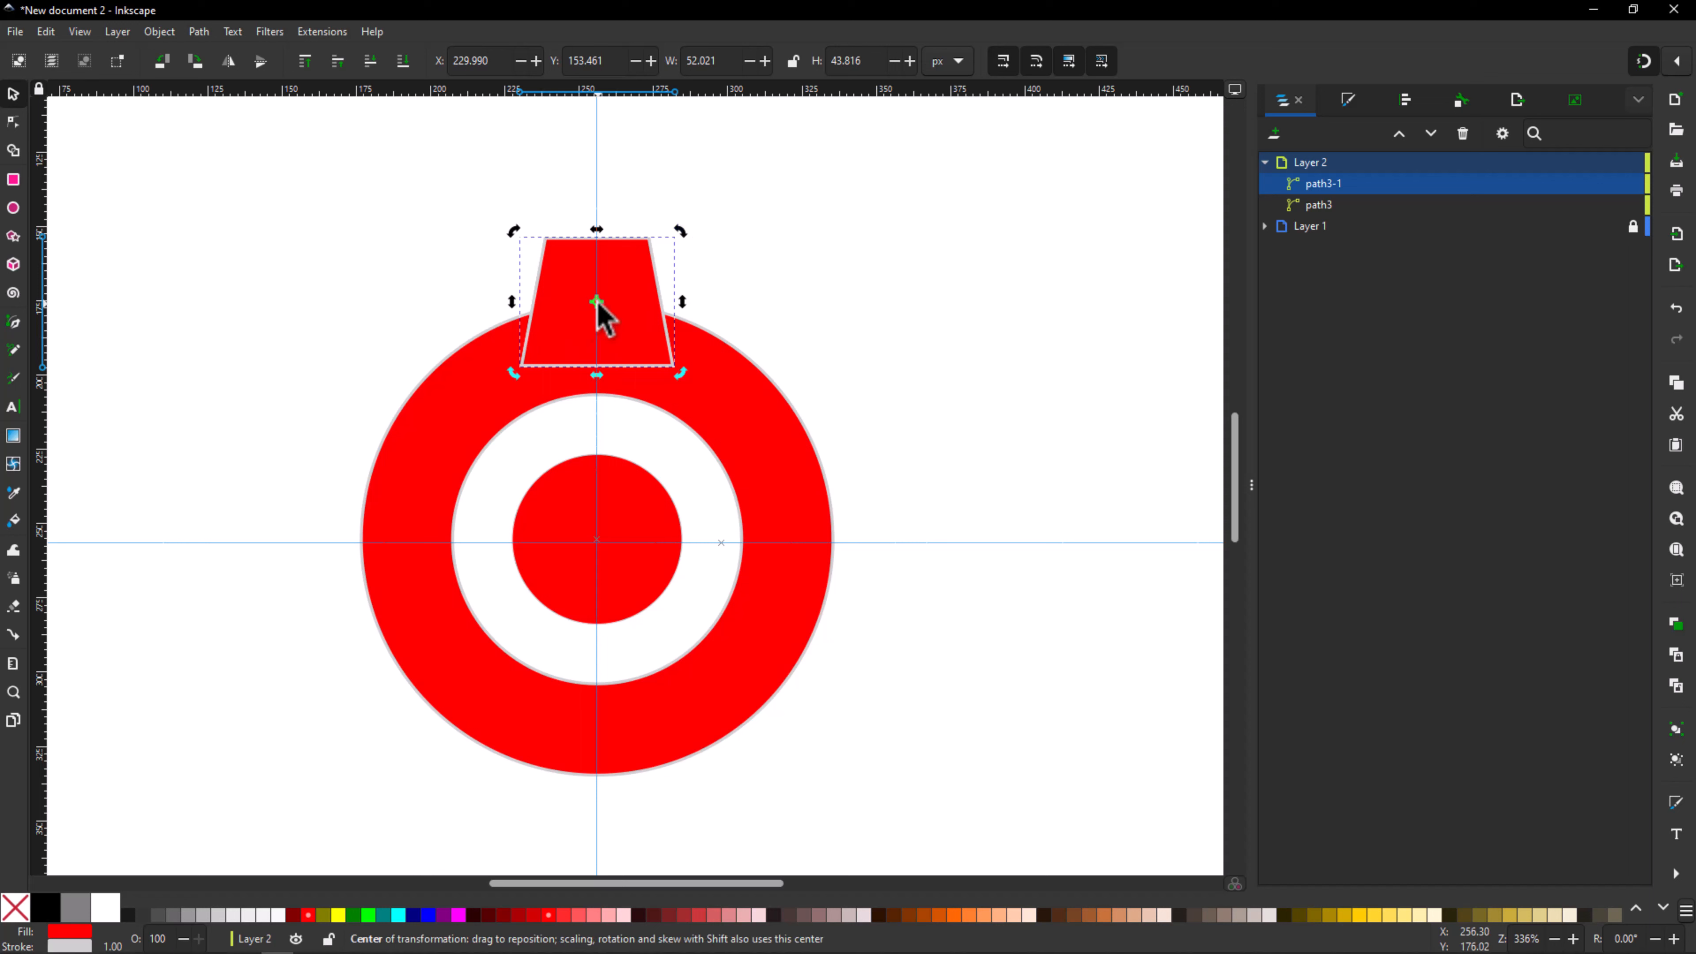
mouse_move(682, 234)
left_mouse_down()
mouse_move(670, 345)
mouse_move(638, 359)
mouse_move(681, 234)
left_mouse_up()
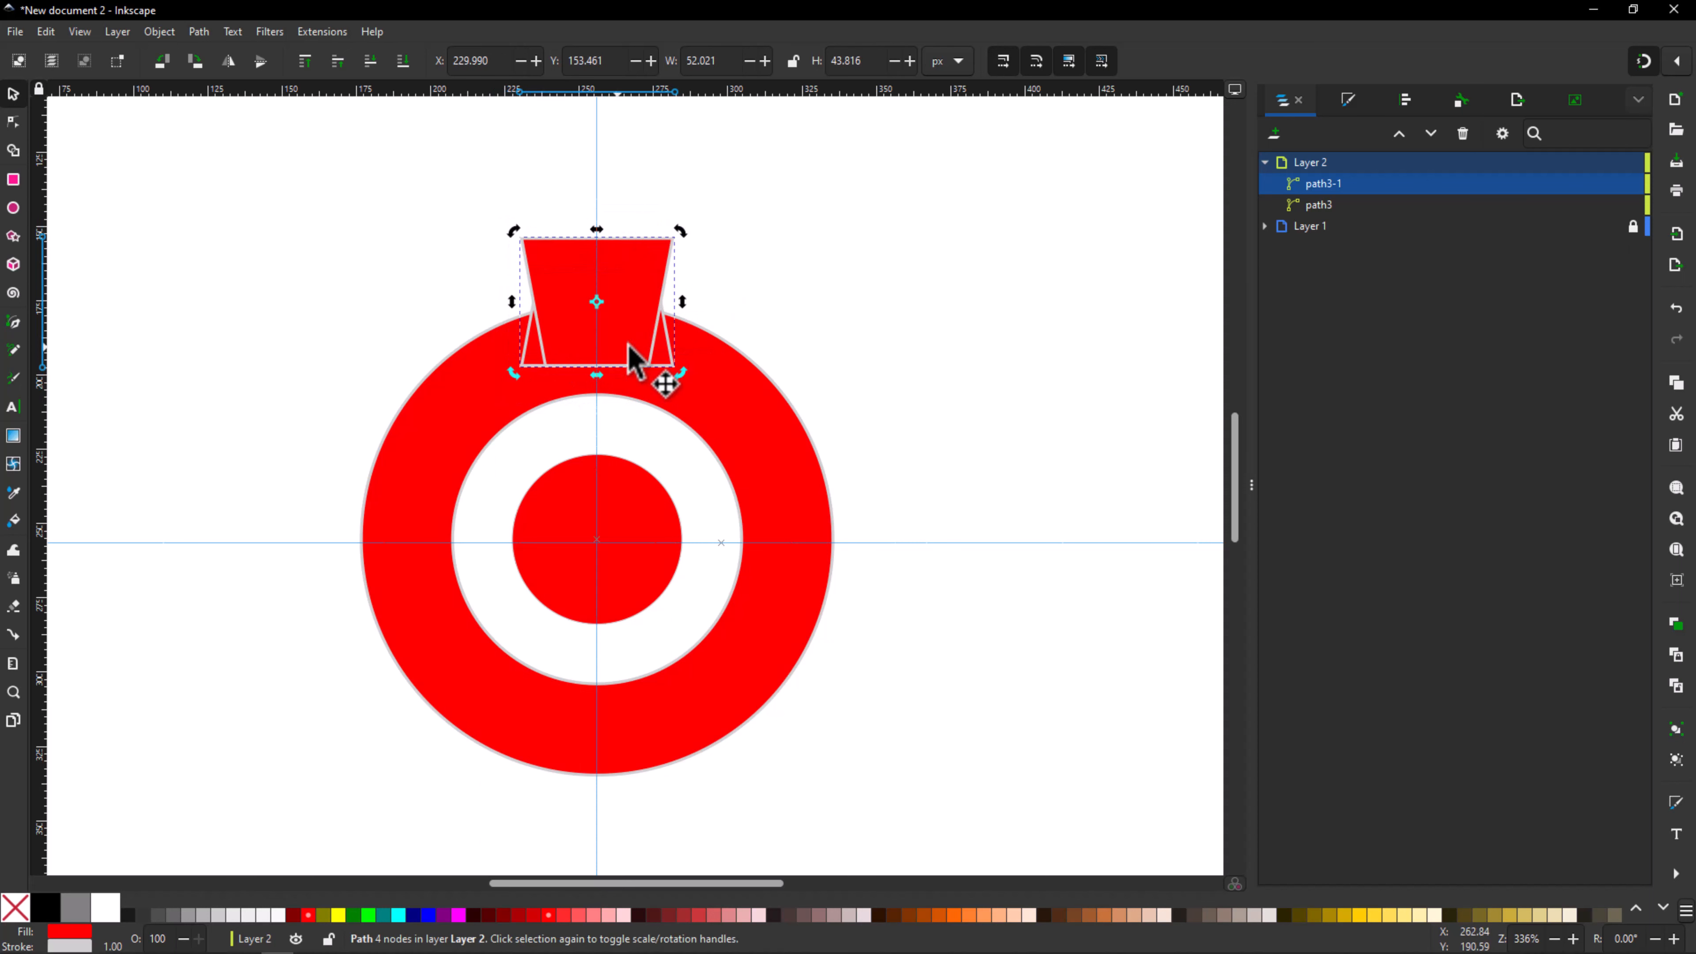
left_click_drag(683, 229, 556, 347)
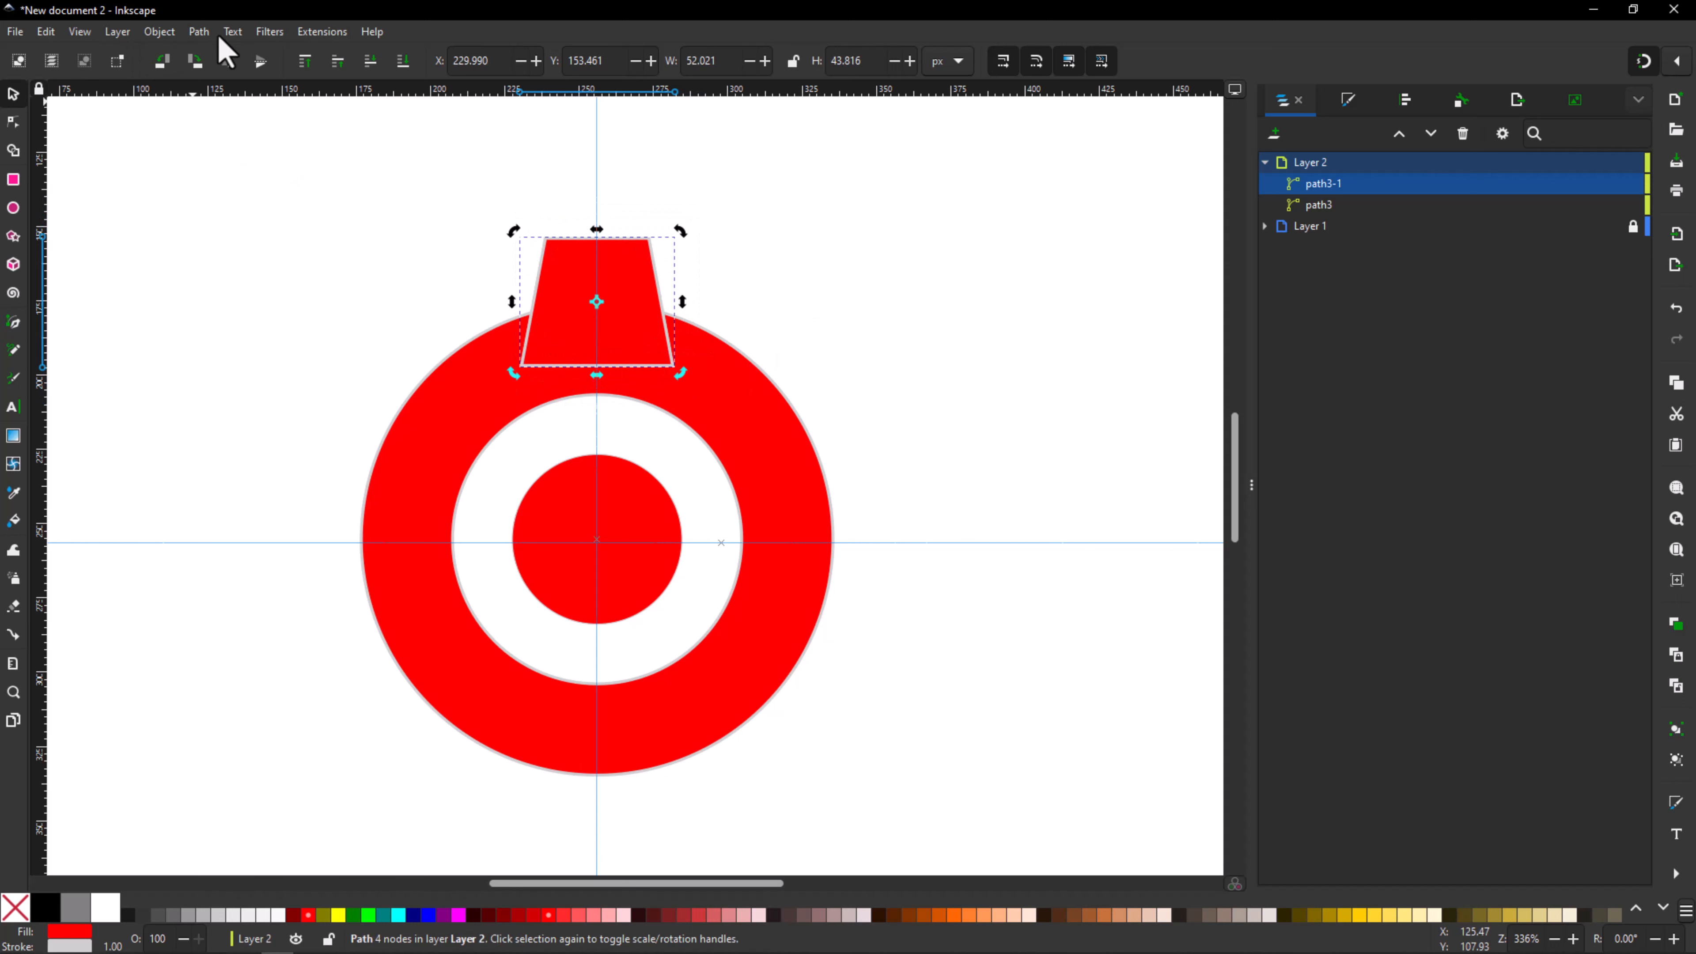
Step: Flip the duplicated tooth vertically and move it straight down over the ring's lower edge, at Y 313.236 px
left_click(159, 34)
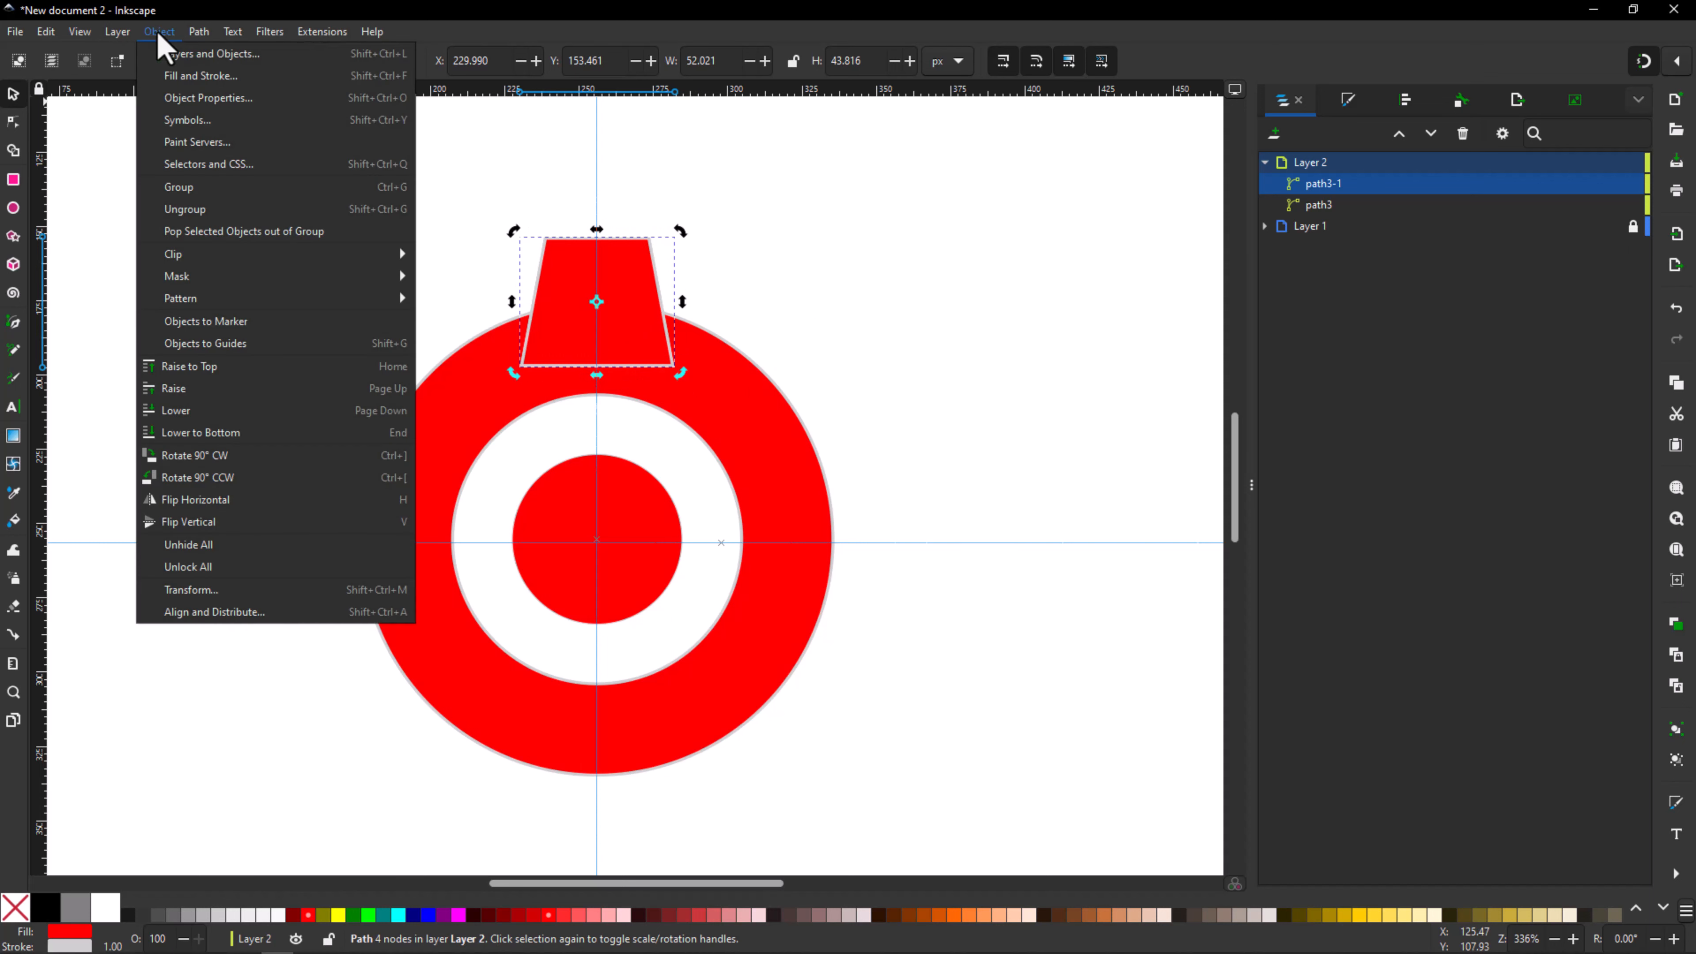
left_click(183, 523)
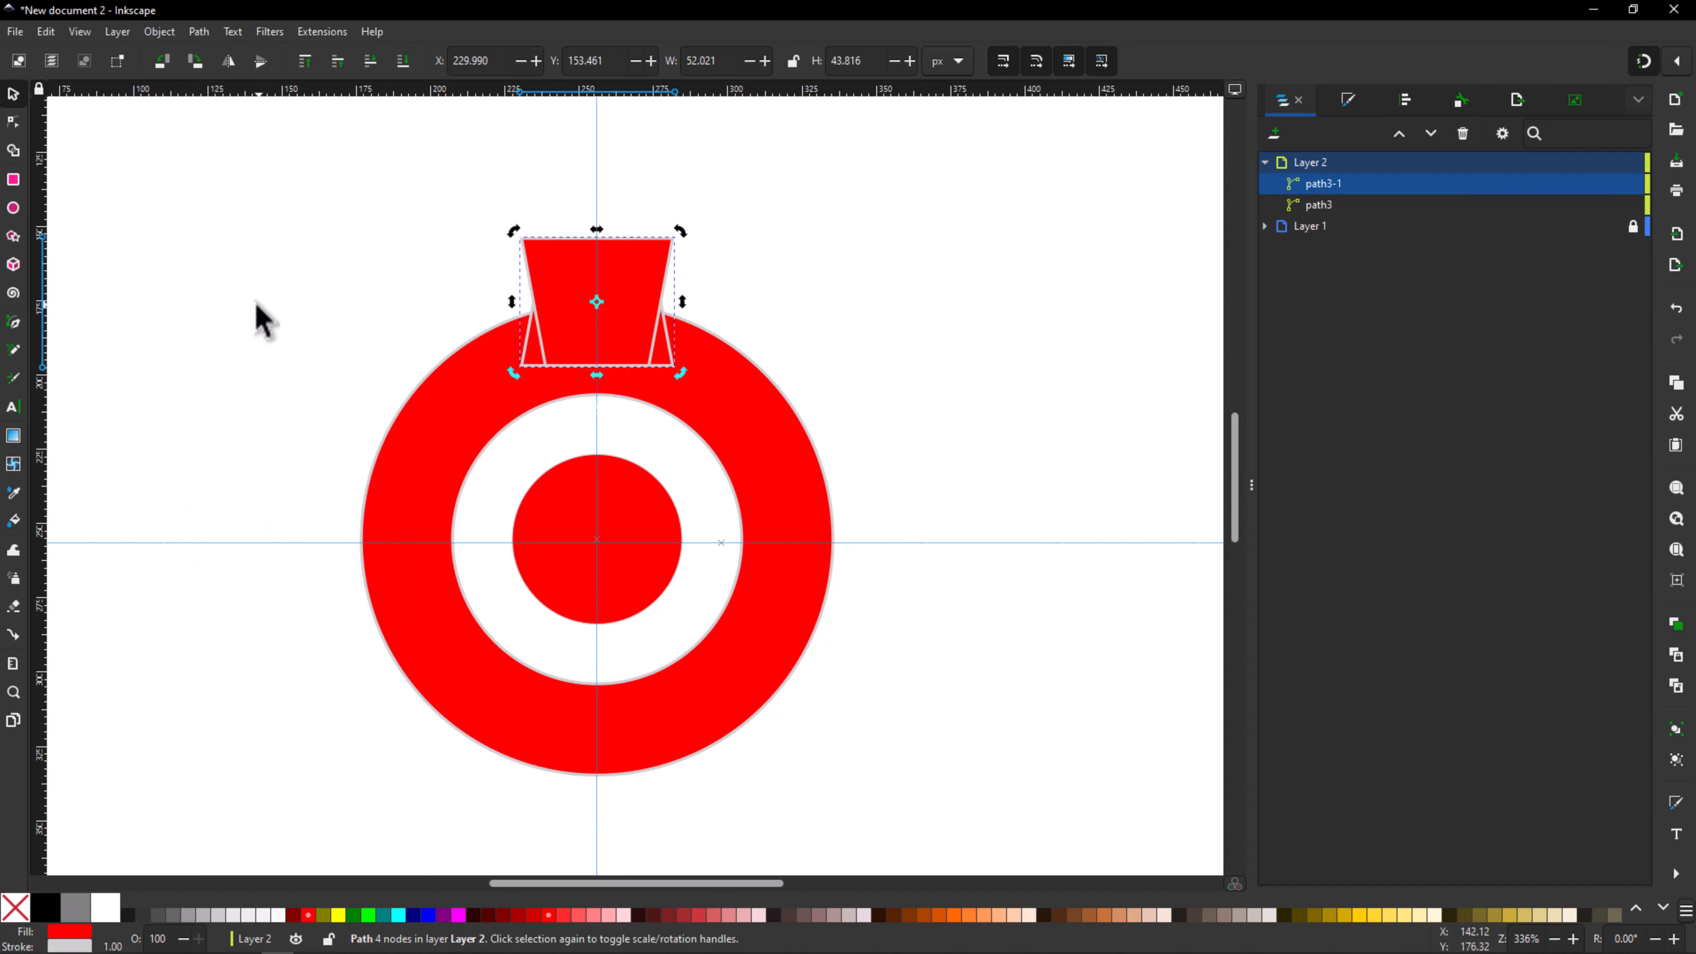
left_click(331, 314)
left_click(628, 284)
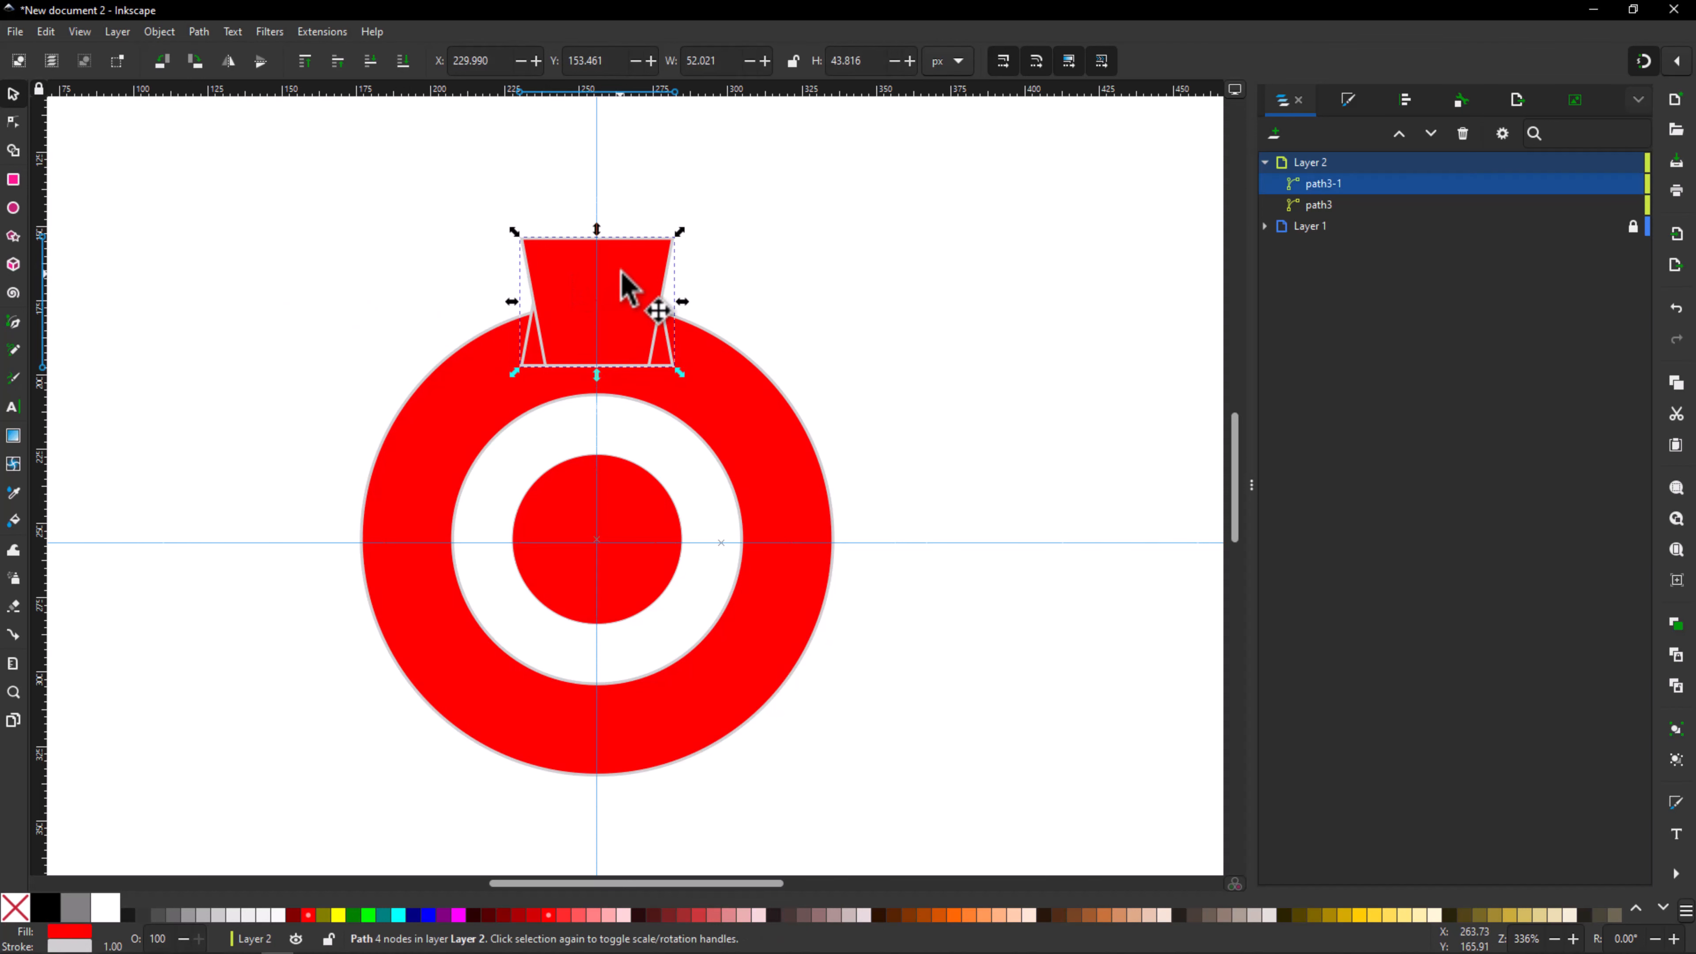
left_click_drag(634, 302, 624, 781)
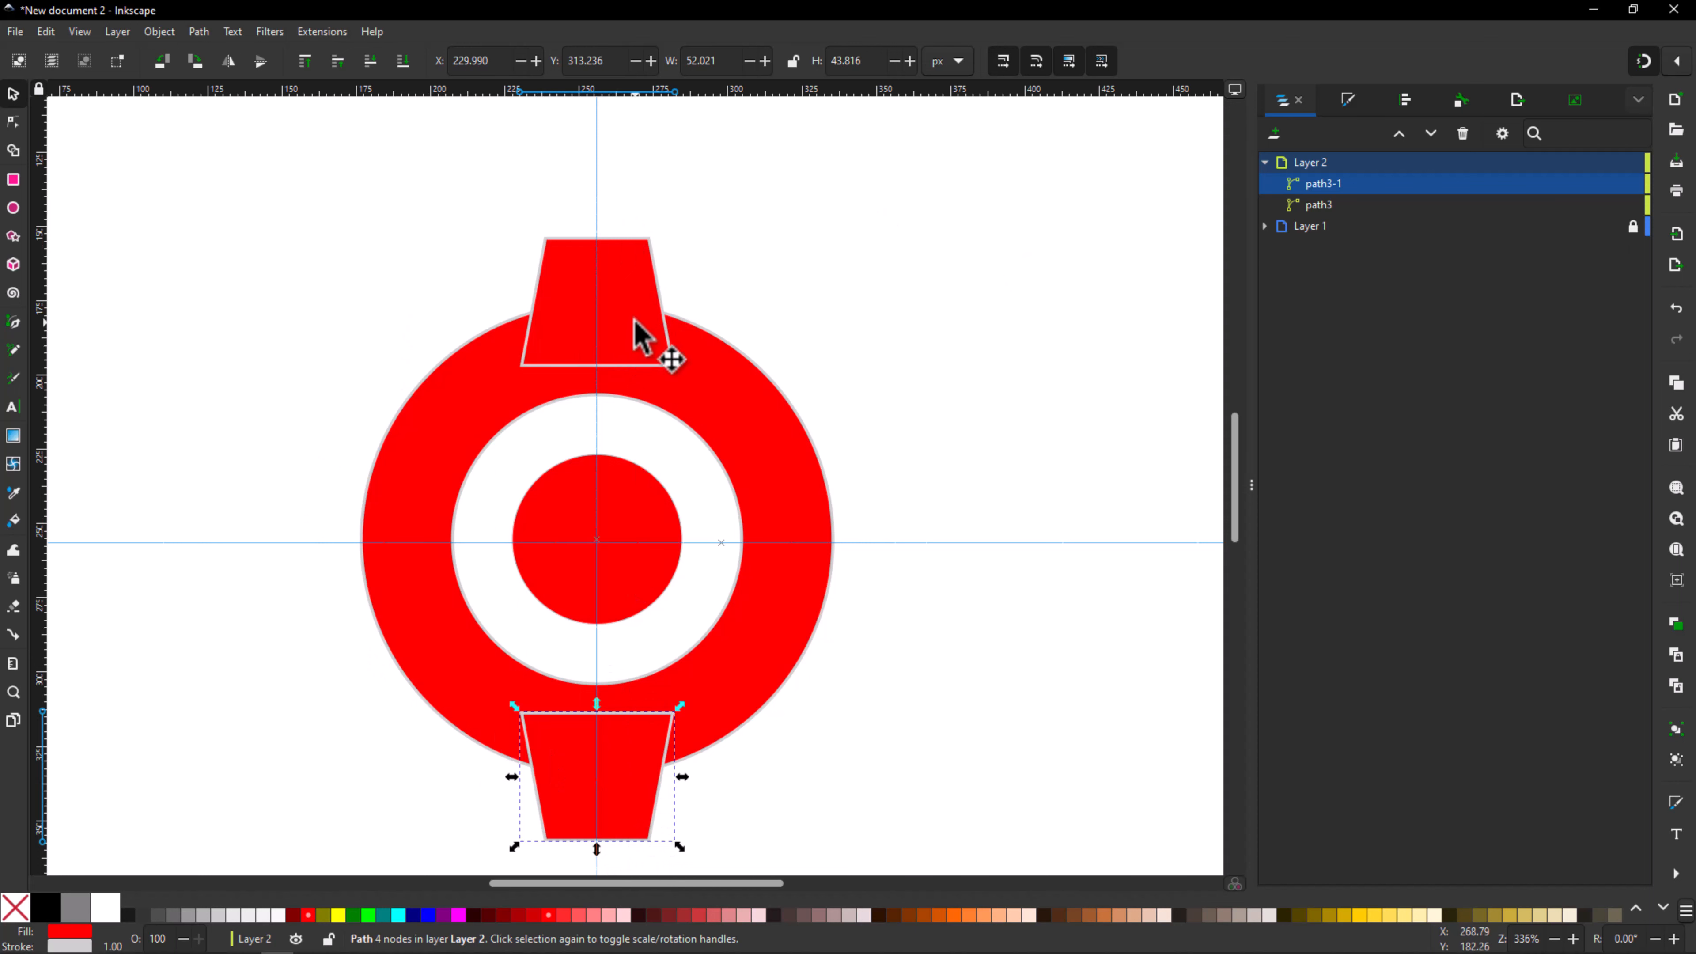
Step: Duplicate the upper and lower teeth together and rotate the copies 90° onto the ring's left and right edges
key("shift")
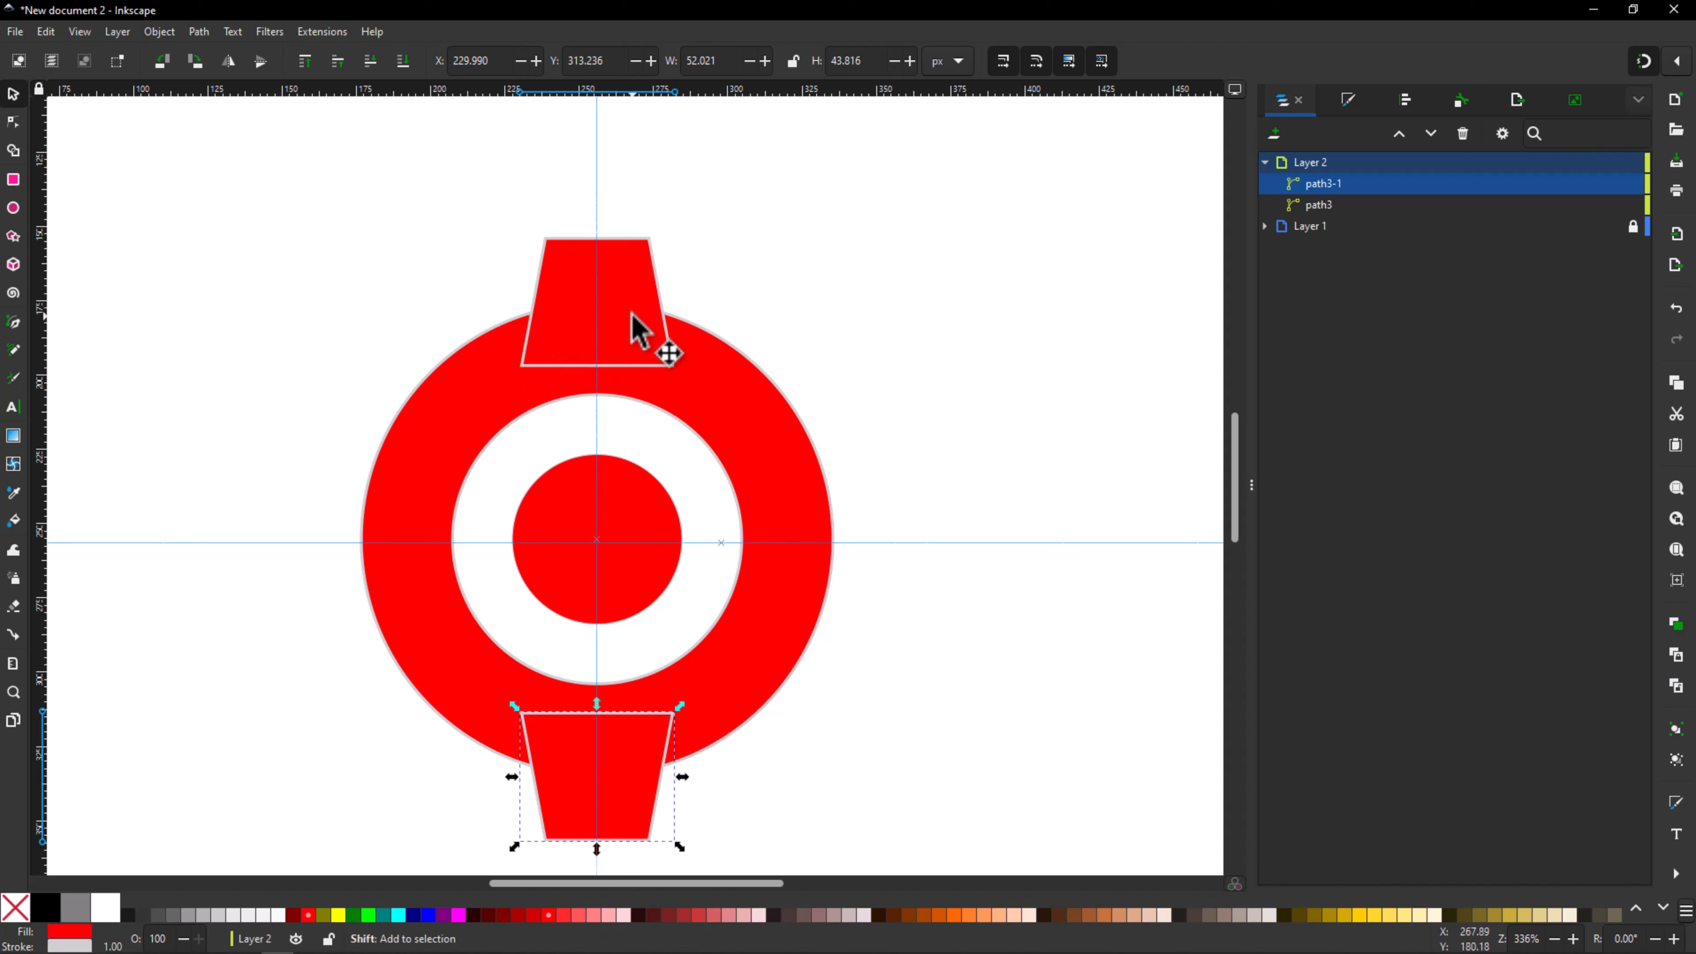
left_click(633, 327, "shift")
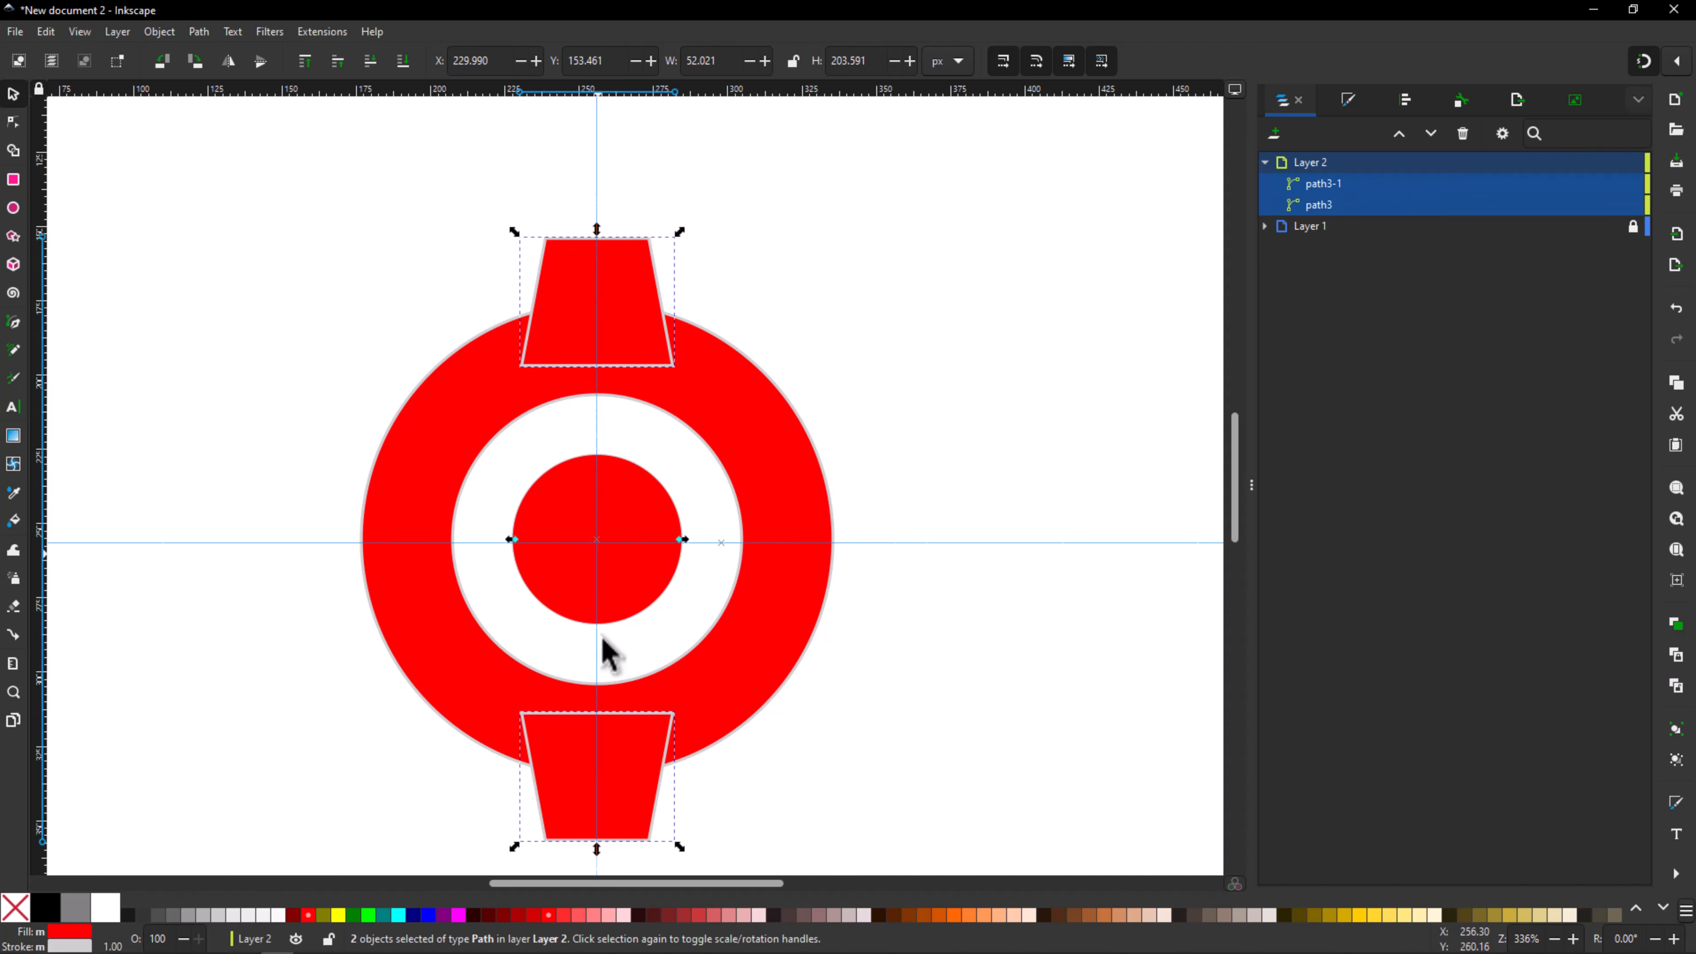
scroll(975, 605, "down", 3)
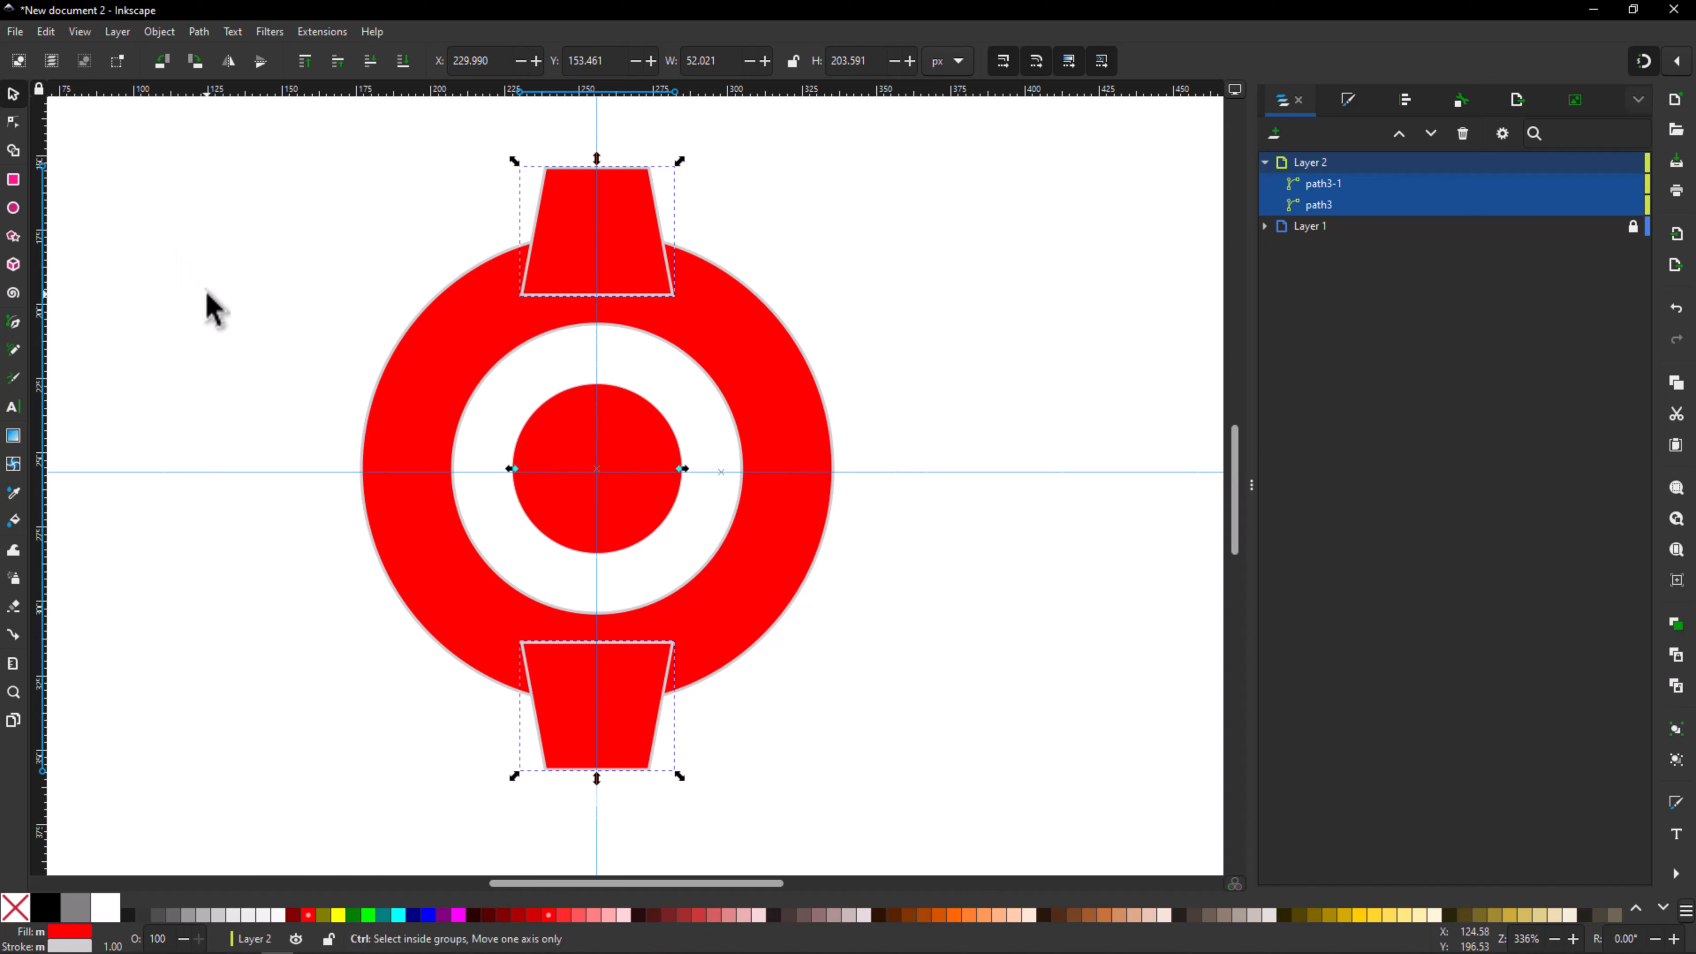
key("ctrl+d")
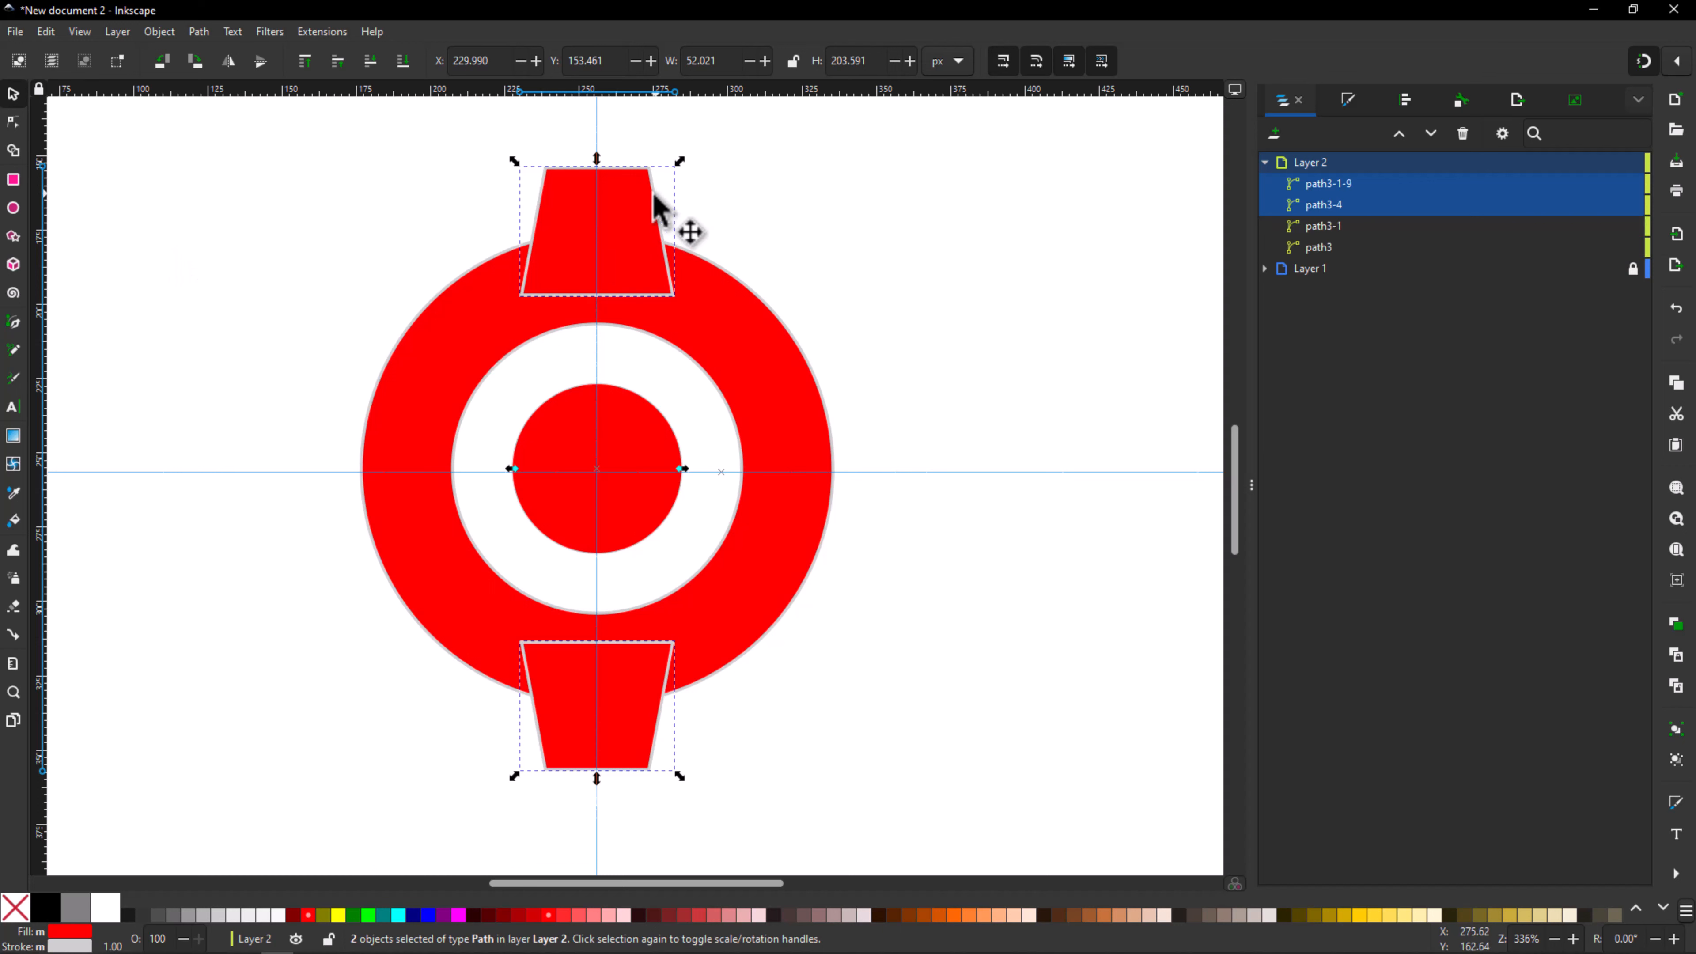
left_click(639, 213)
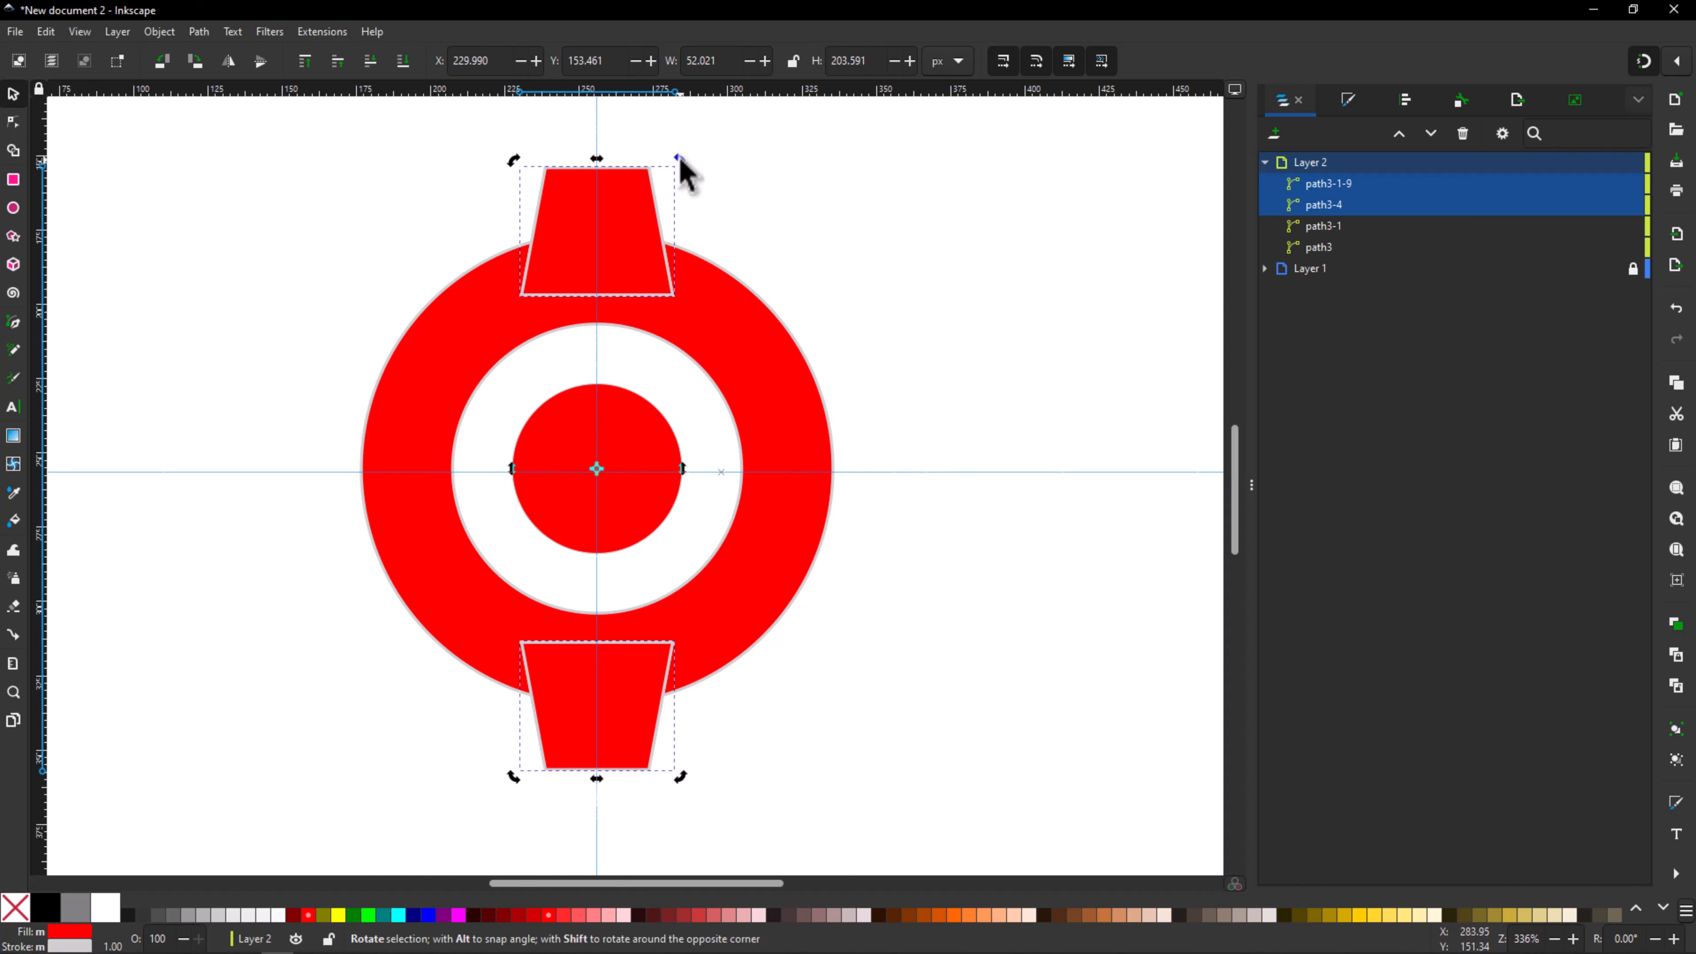
left_click_drag(681, 166, 888, 535)
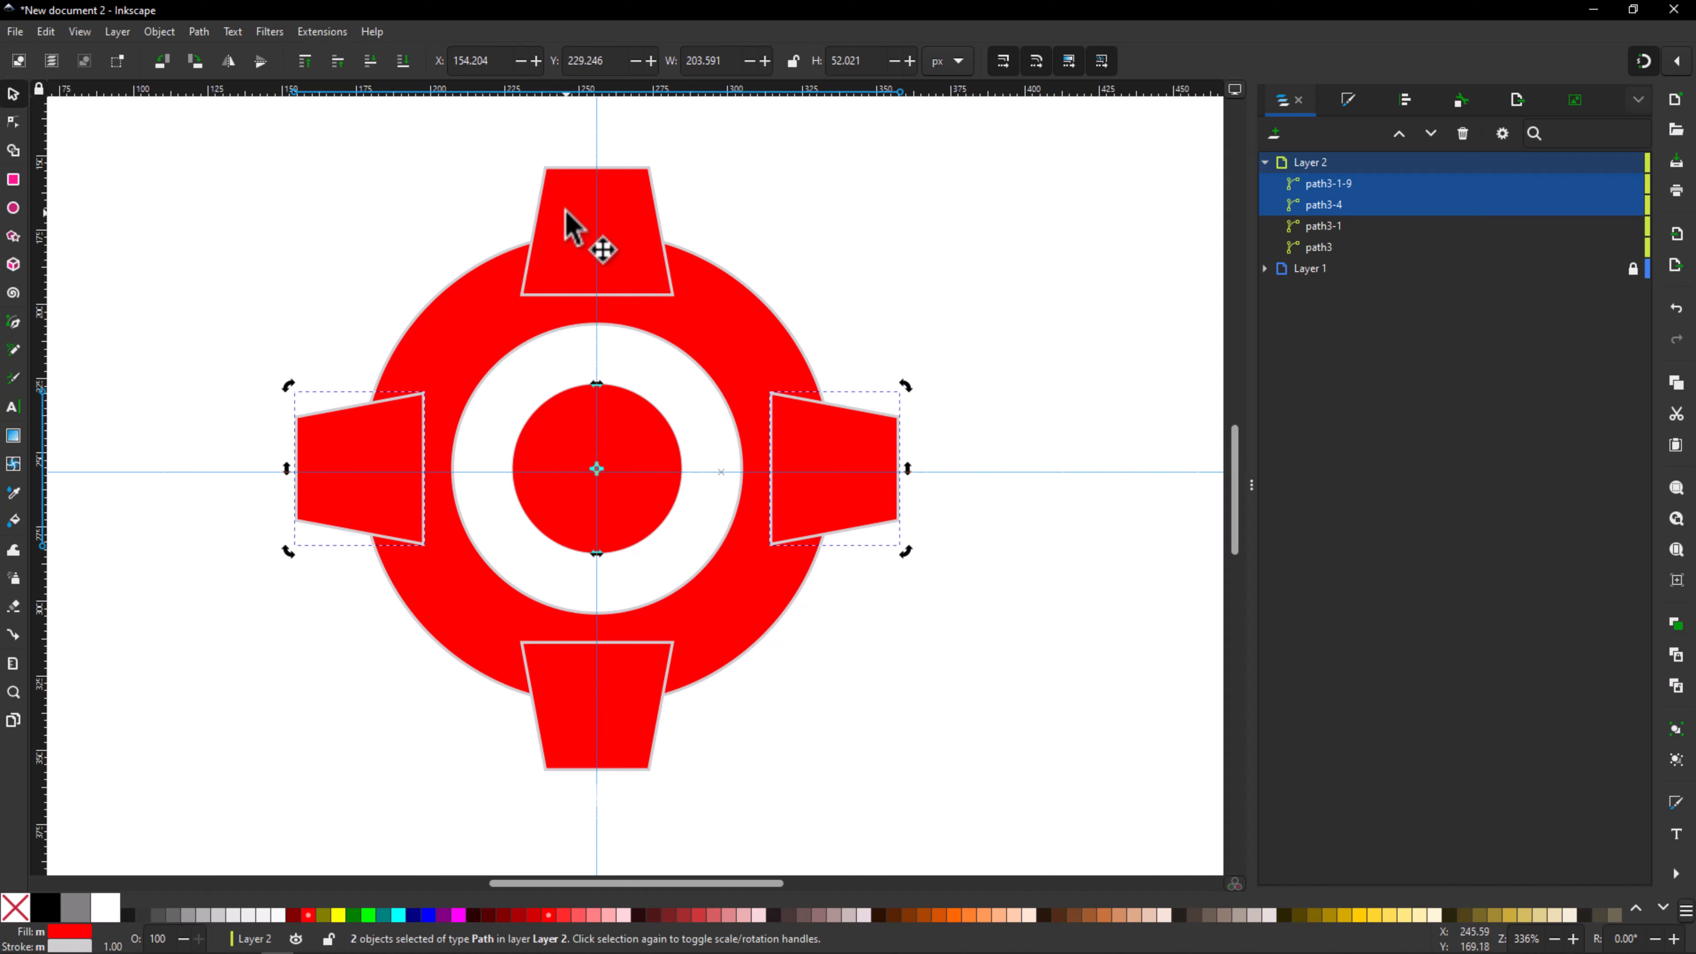
Step: Duplicate all four teeth together and rotate the copies 45° around the ring's centre to fill the diagonals
left_click(566, 228, "shift")
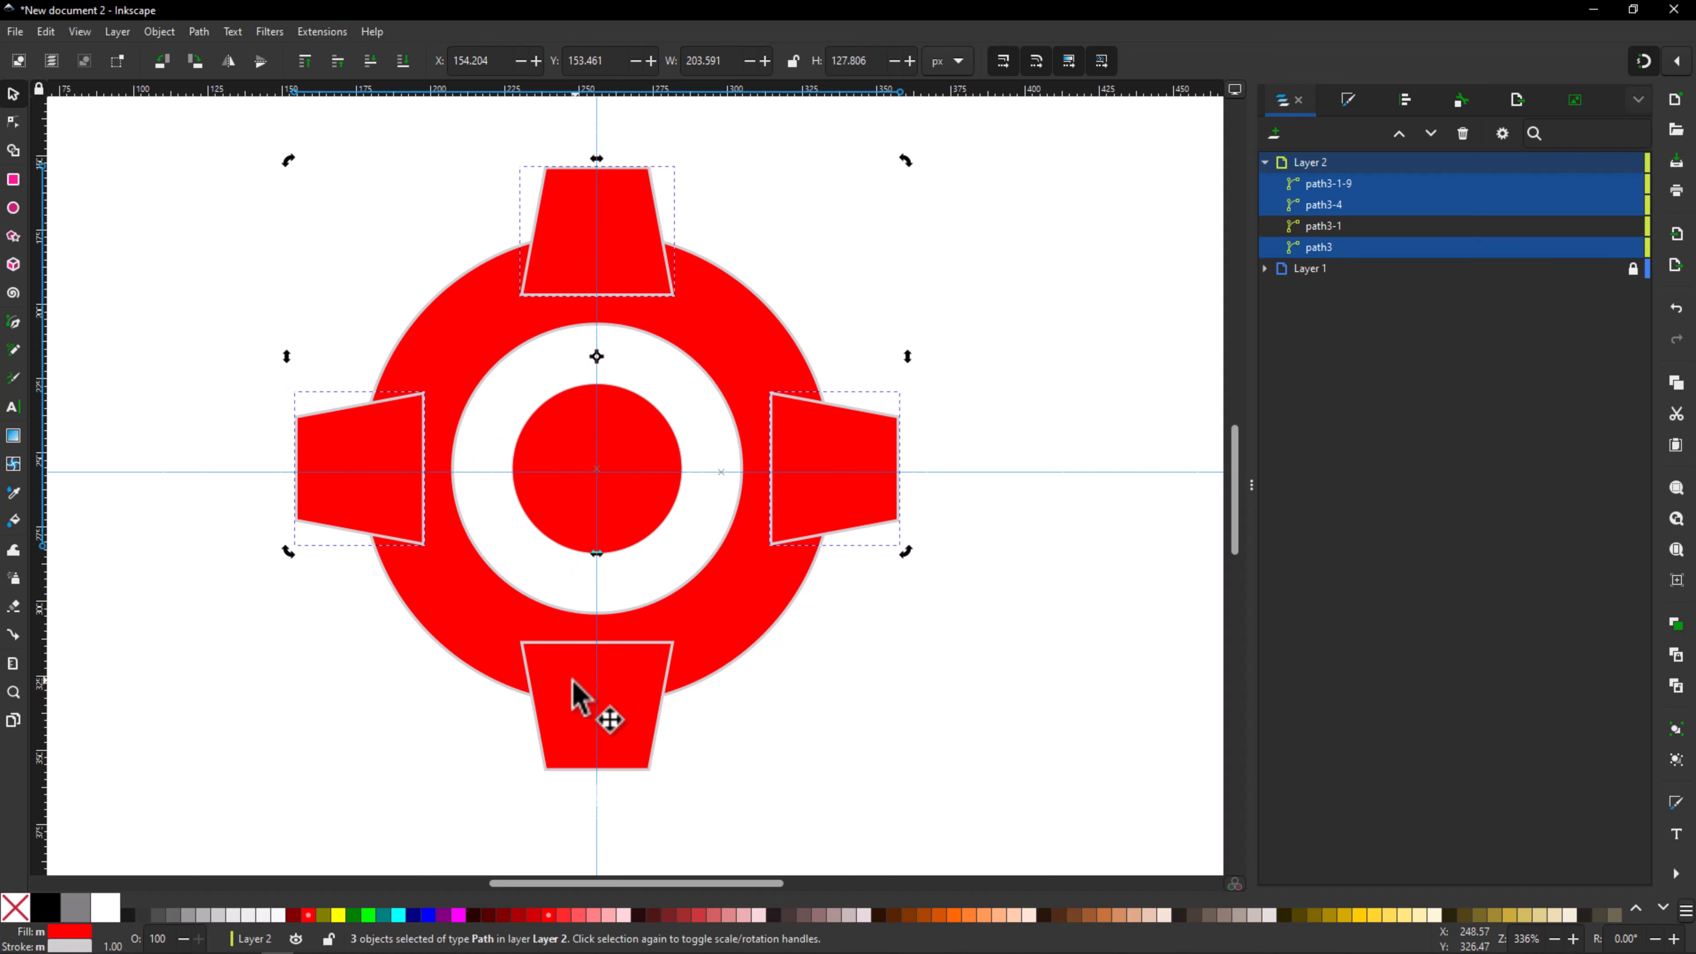
left_click(573, 695, "shift")
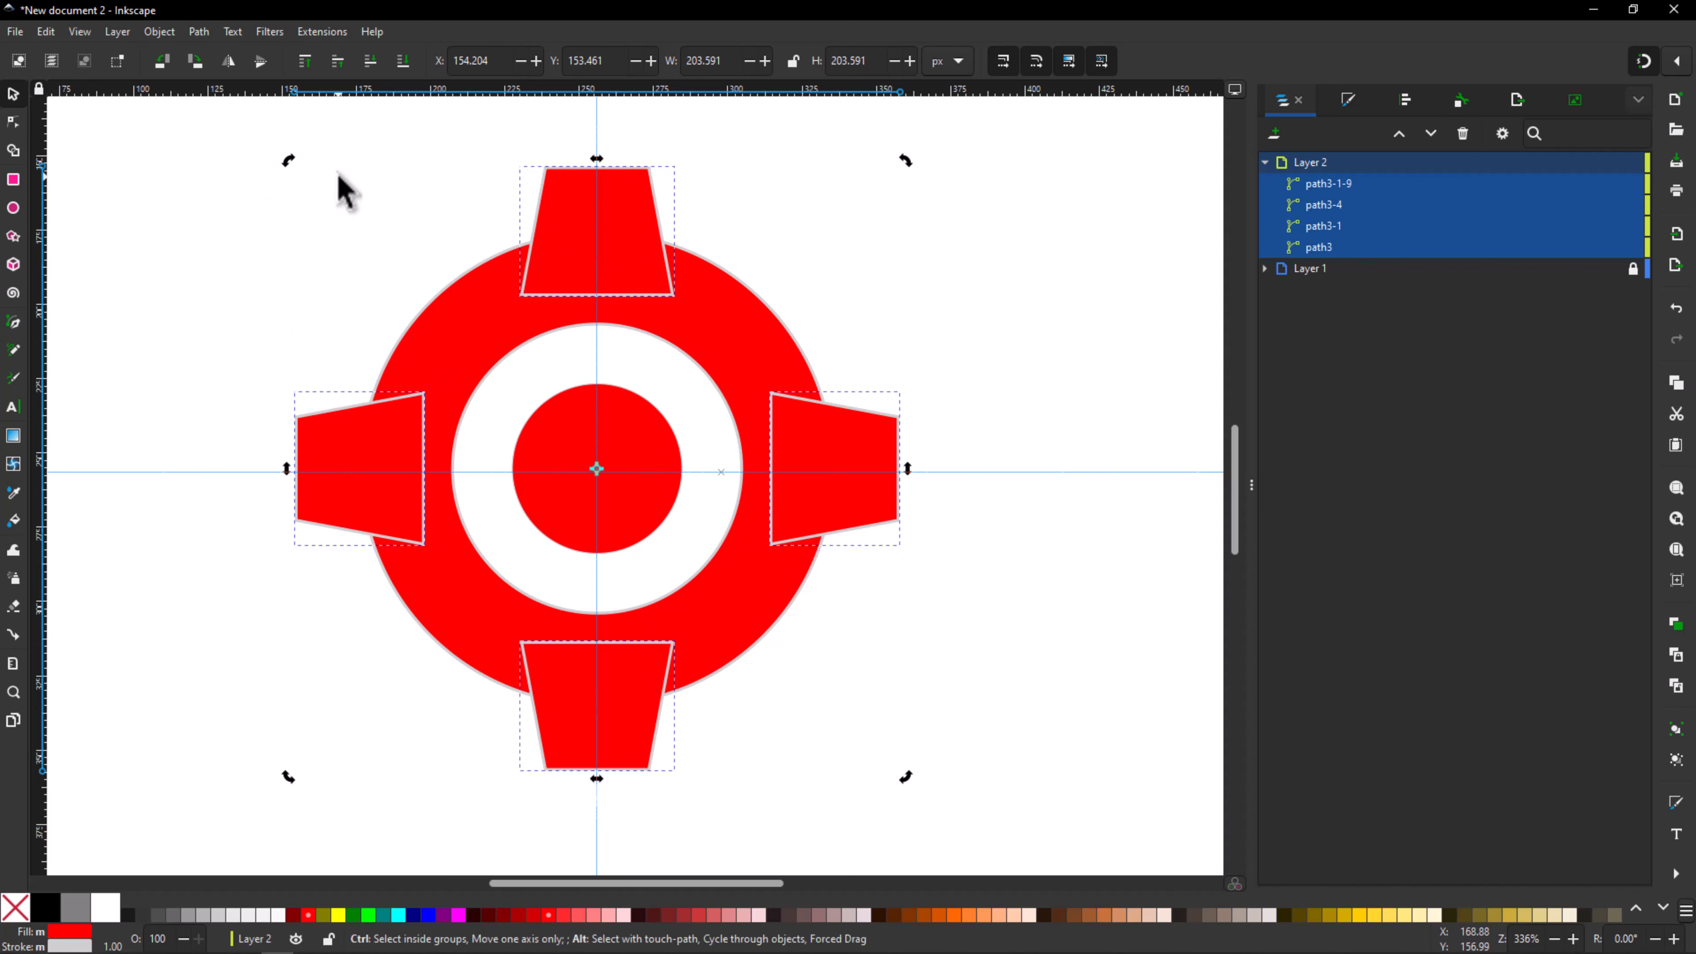
key("ctrl+d")
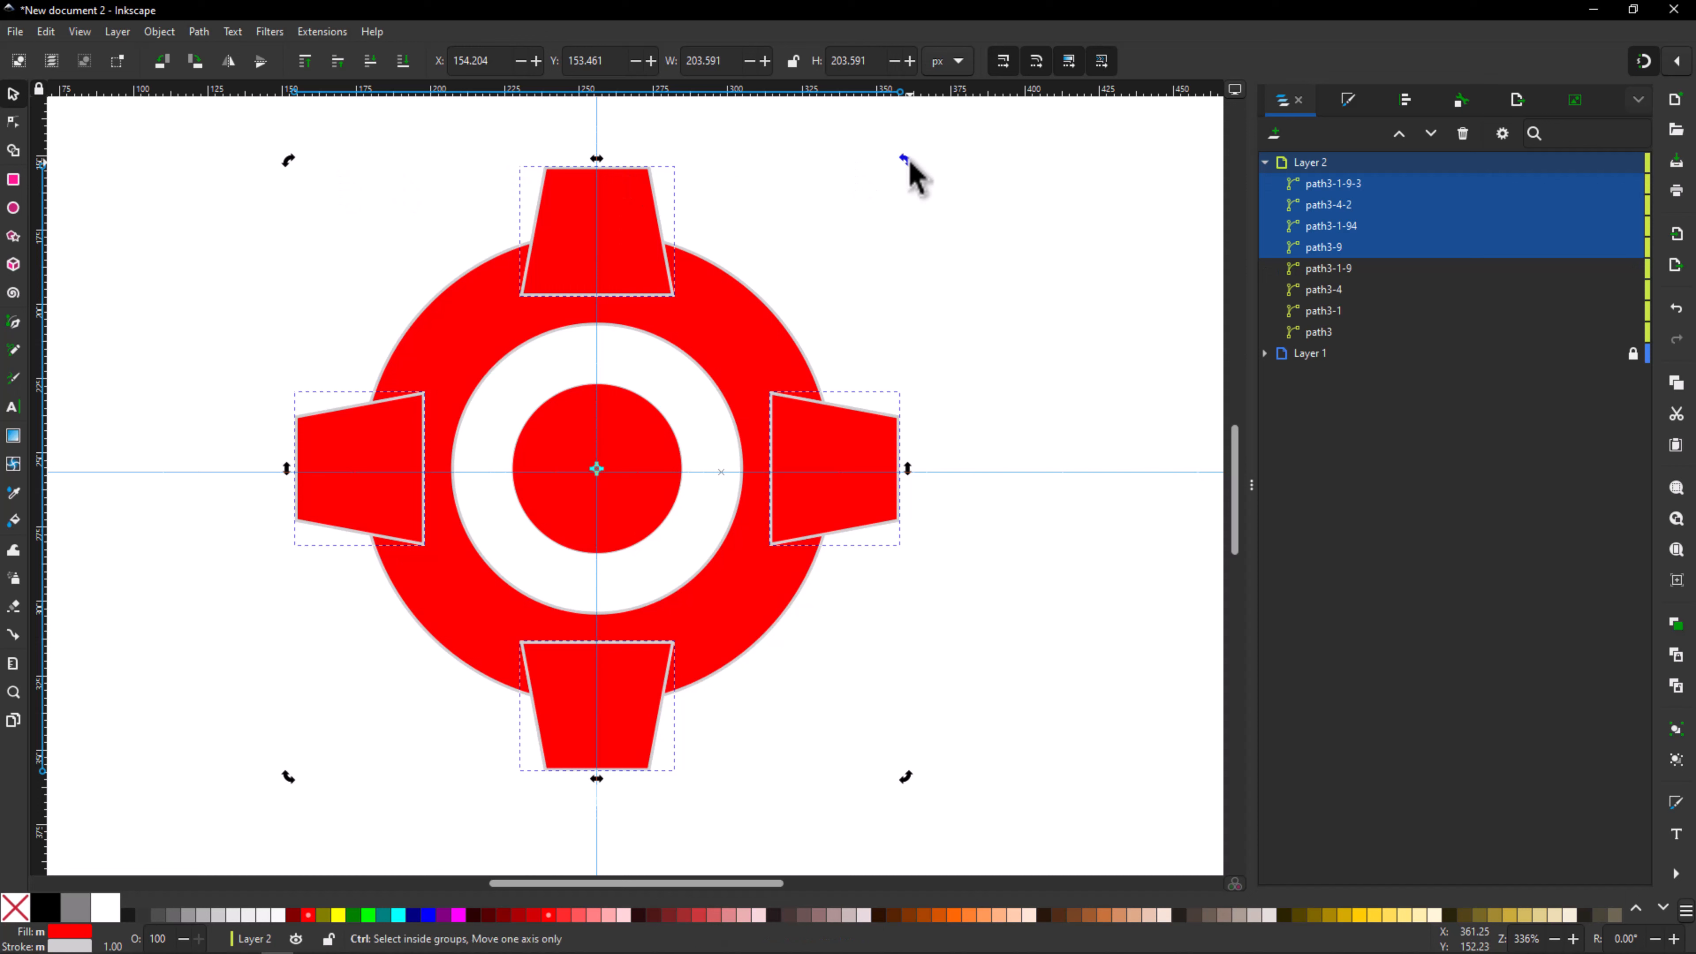
left_click_drag(909, 162, 976, 428)
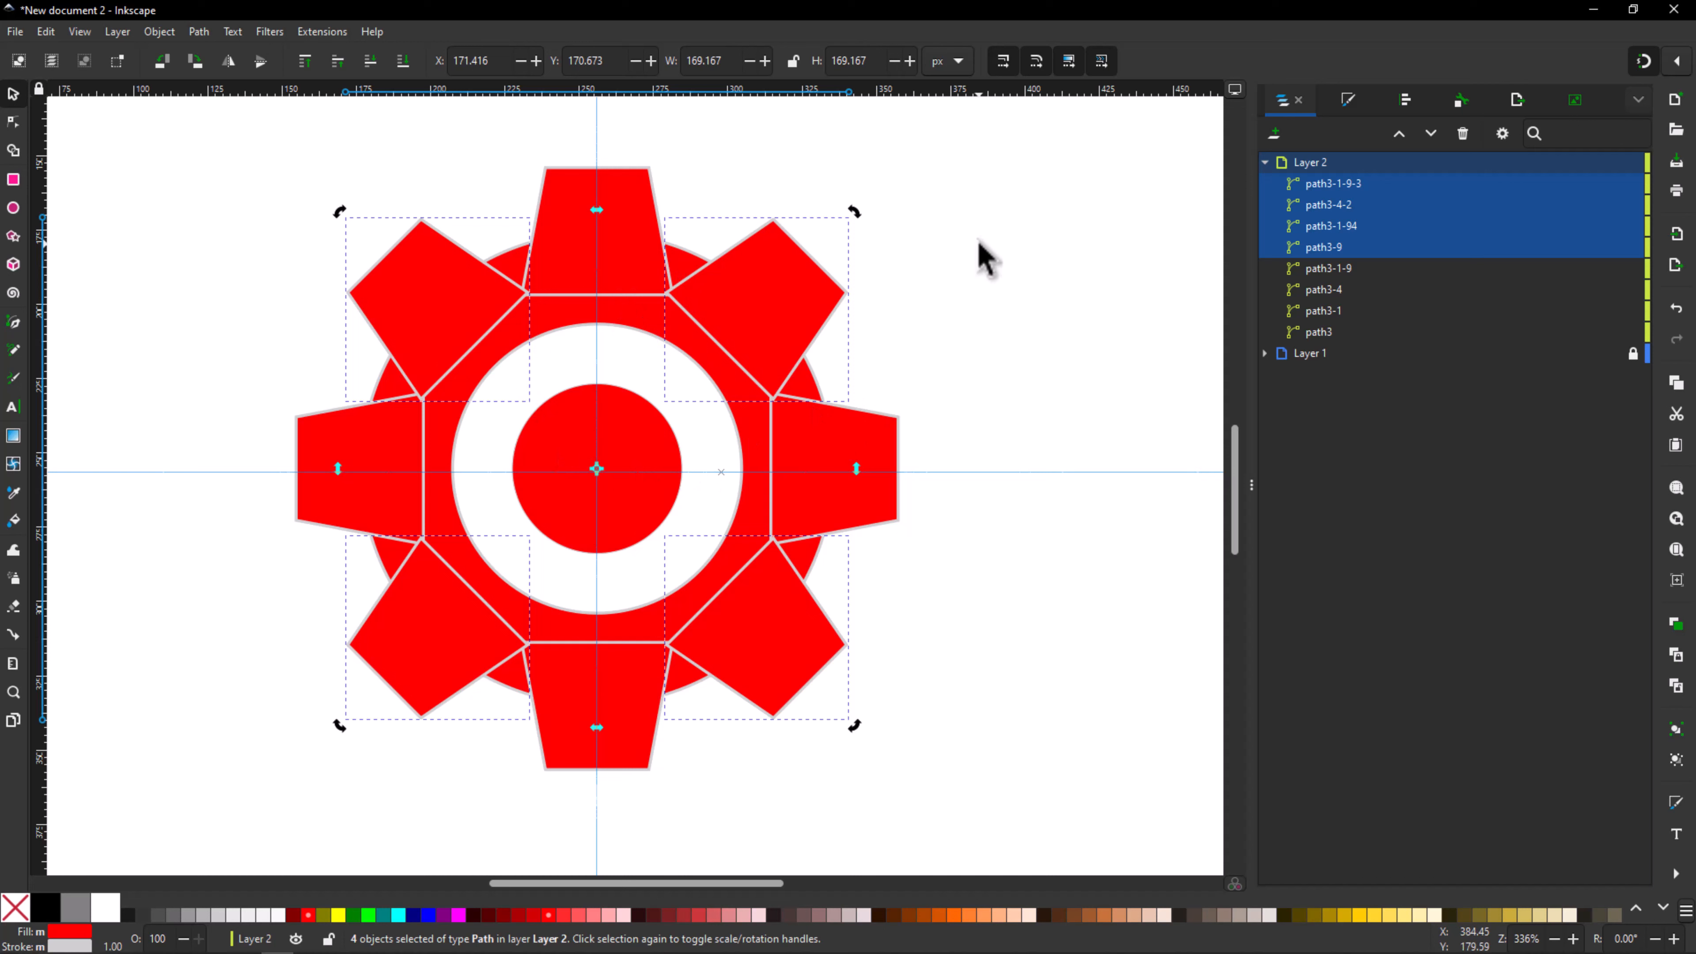
Step: Unlock Layer 1, then select the ring, inner circle and all eight teeth and unite them into a single path
left_click(1063, 250)
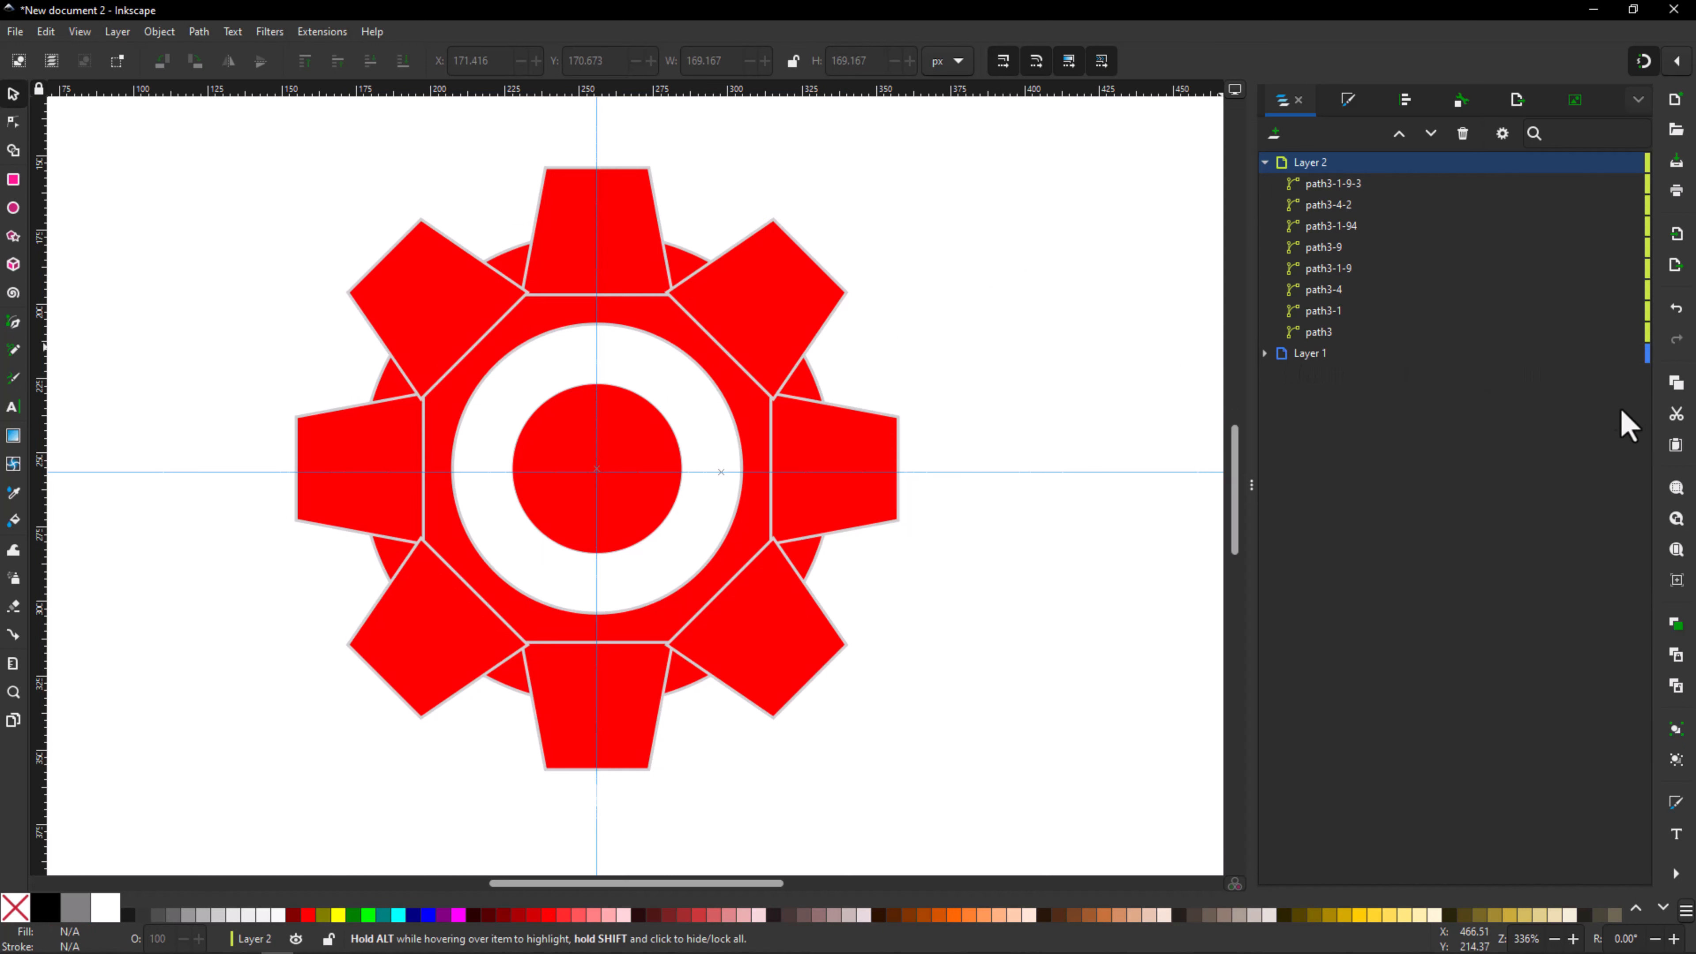
left_click(1265, 354)
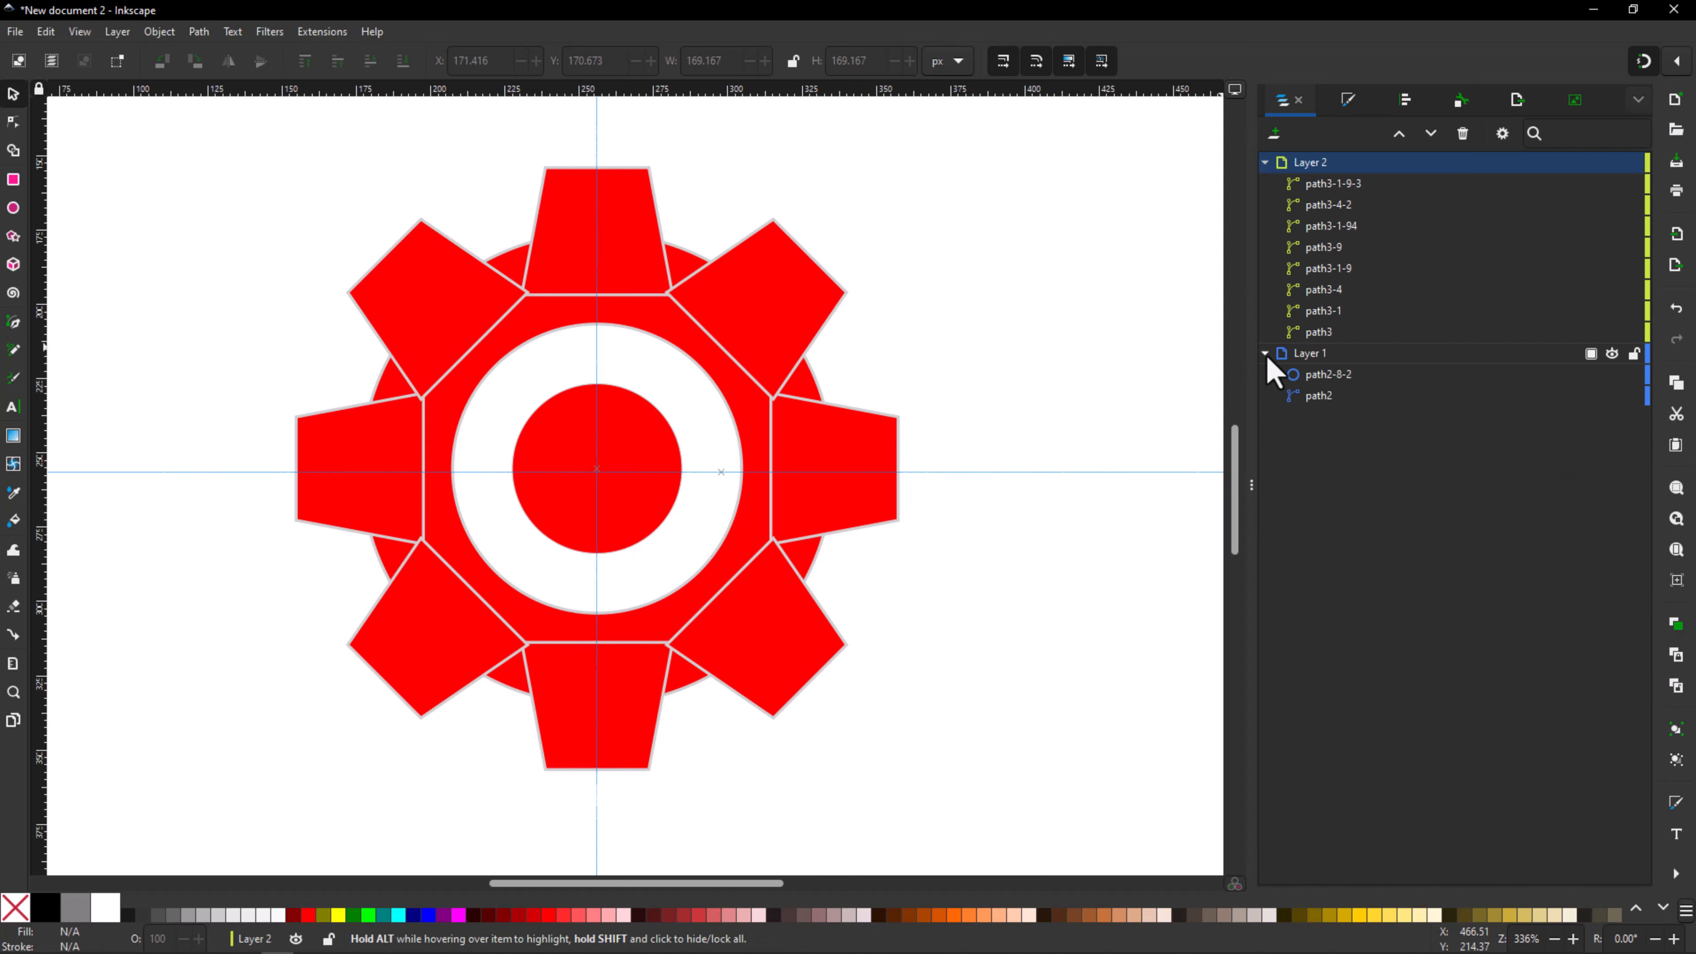
scroll(1014, 396, "down", 1)
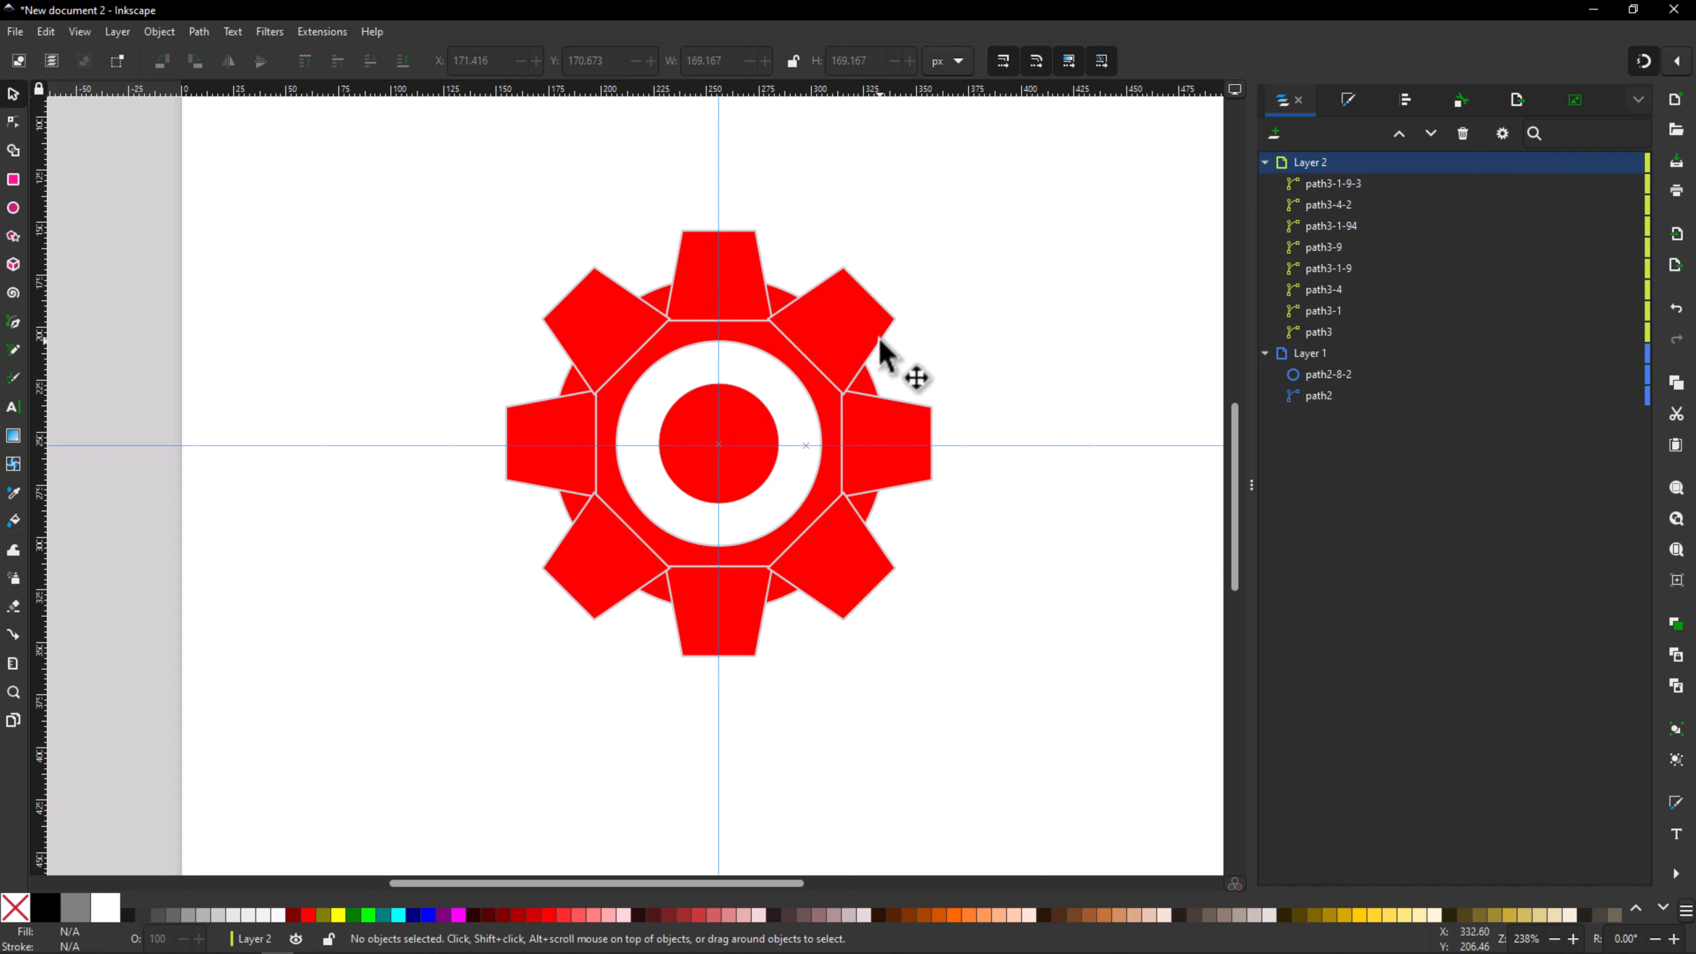
scroll(921, 391, "up", 2)
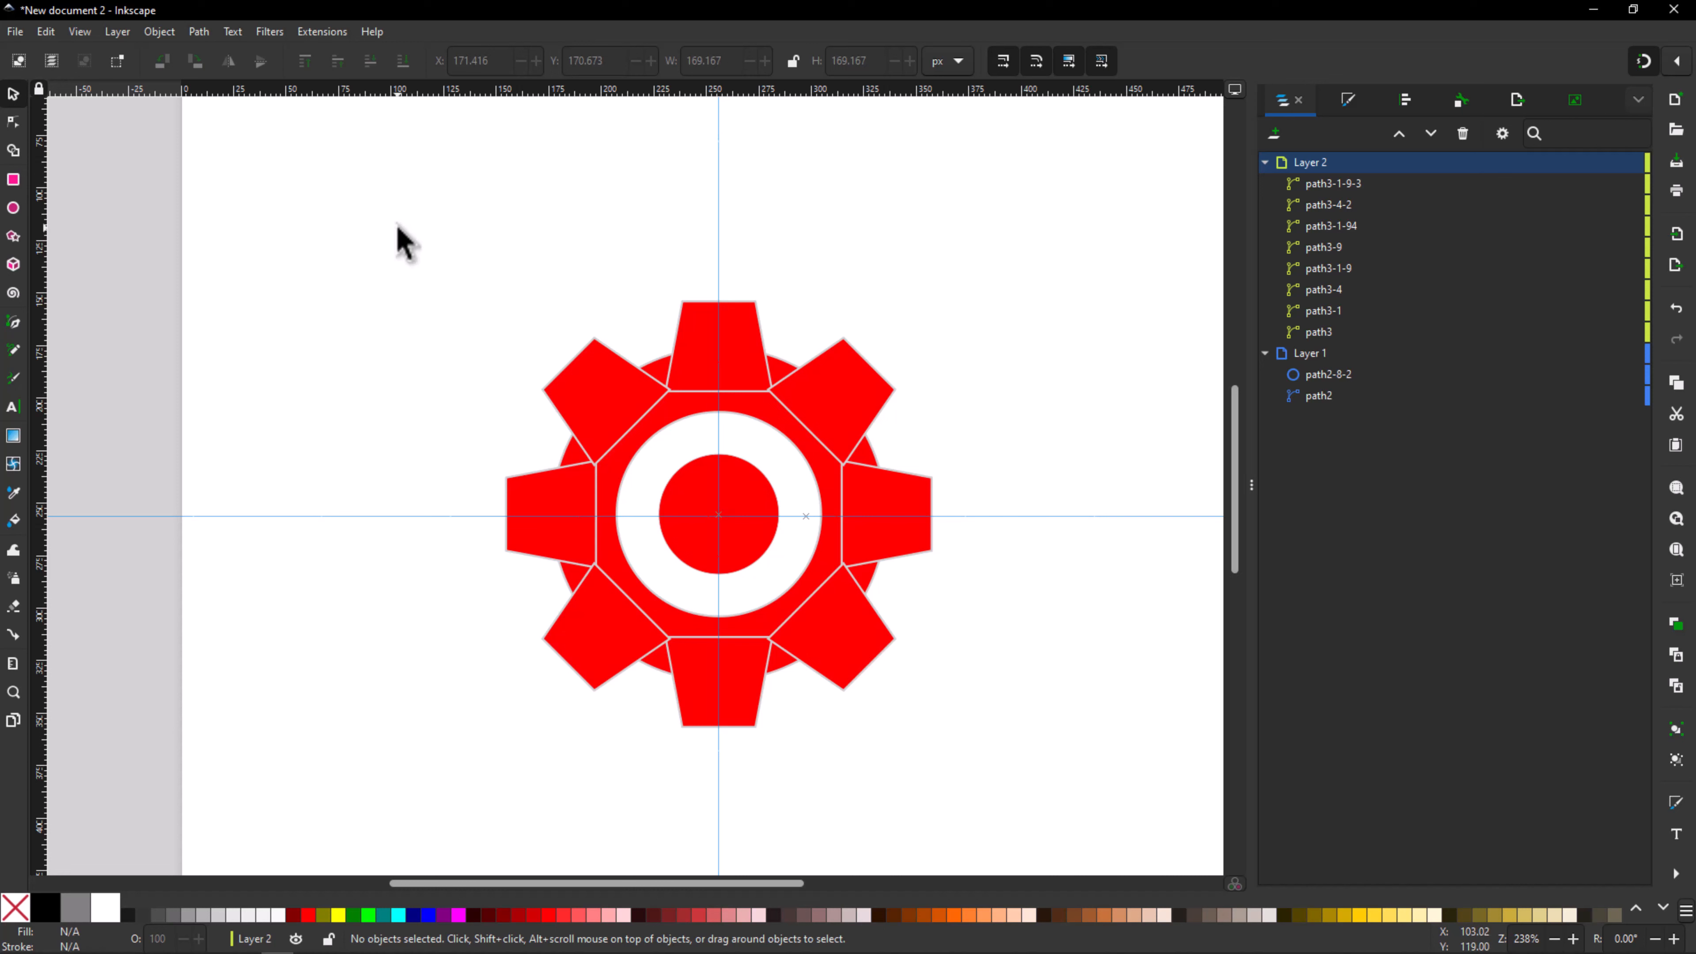
left_click_drag(396, 227, 1045, 787)
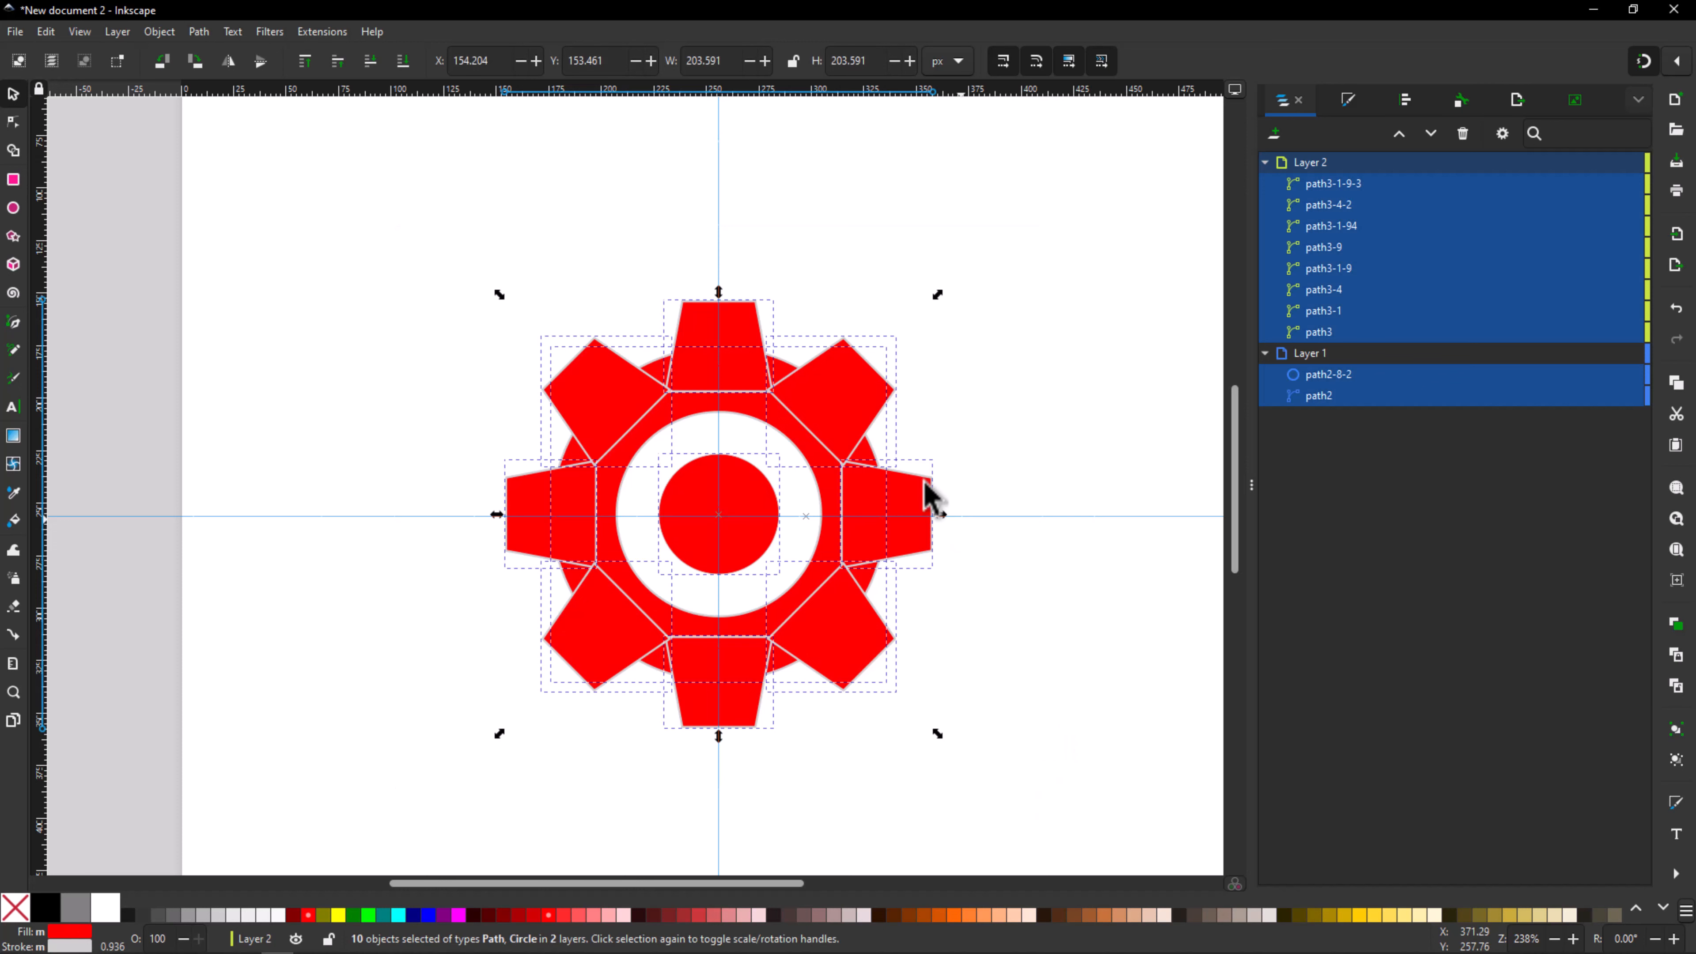
left_click(199, 32)
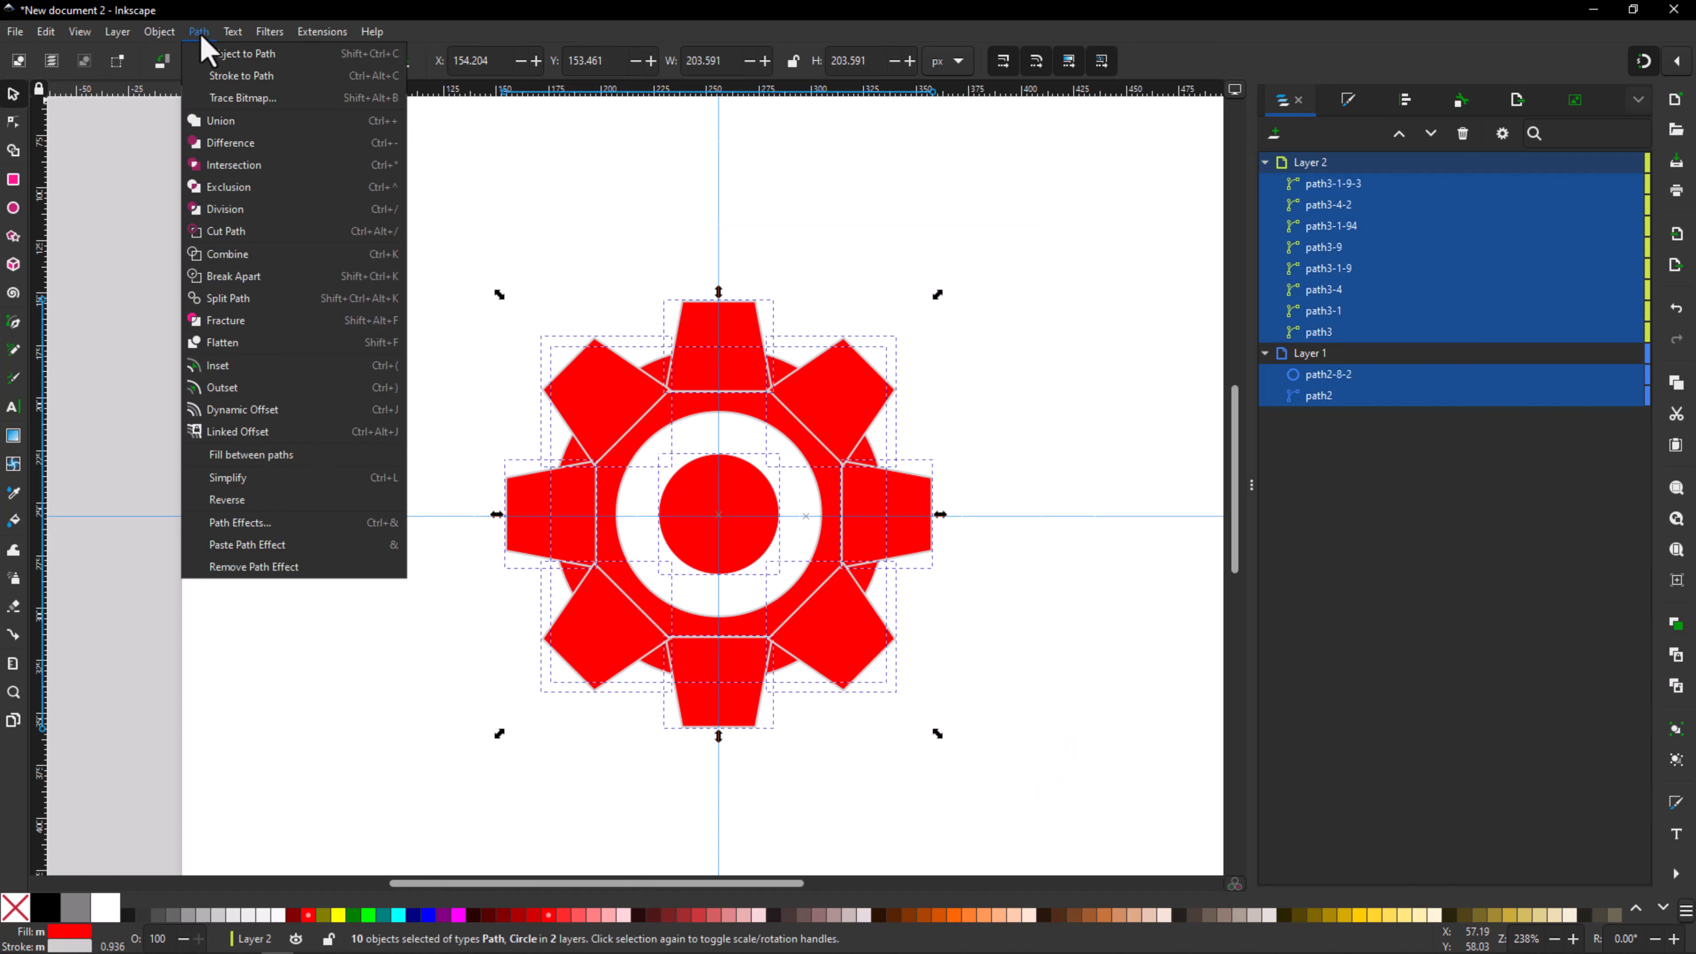
left_click(221, 123)
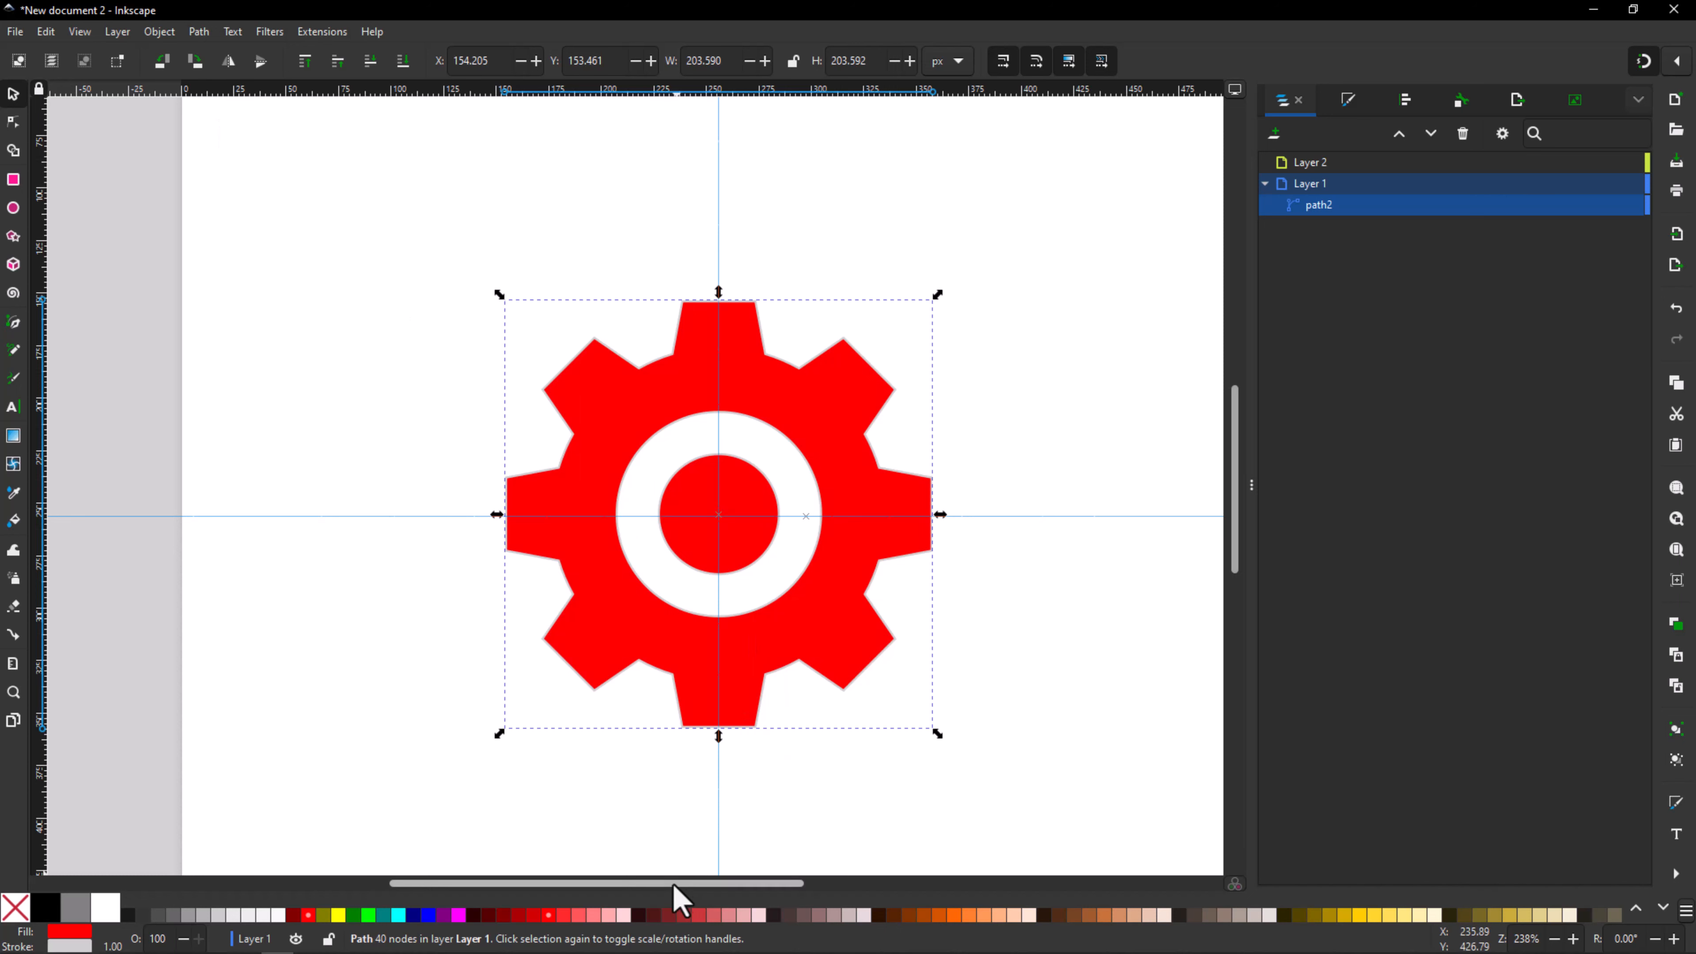
Step: Change the gear's flat fill to neutral grey 808080 by reducing its saturation to 0
left_click_drag(673, 884, 727, 885)
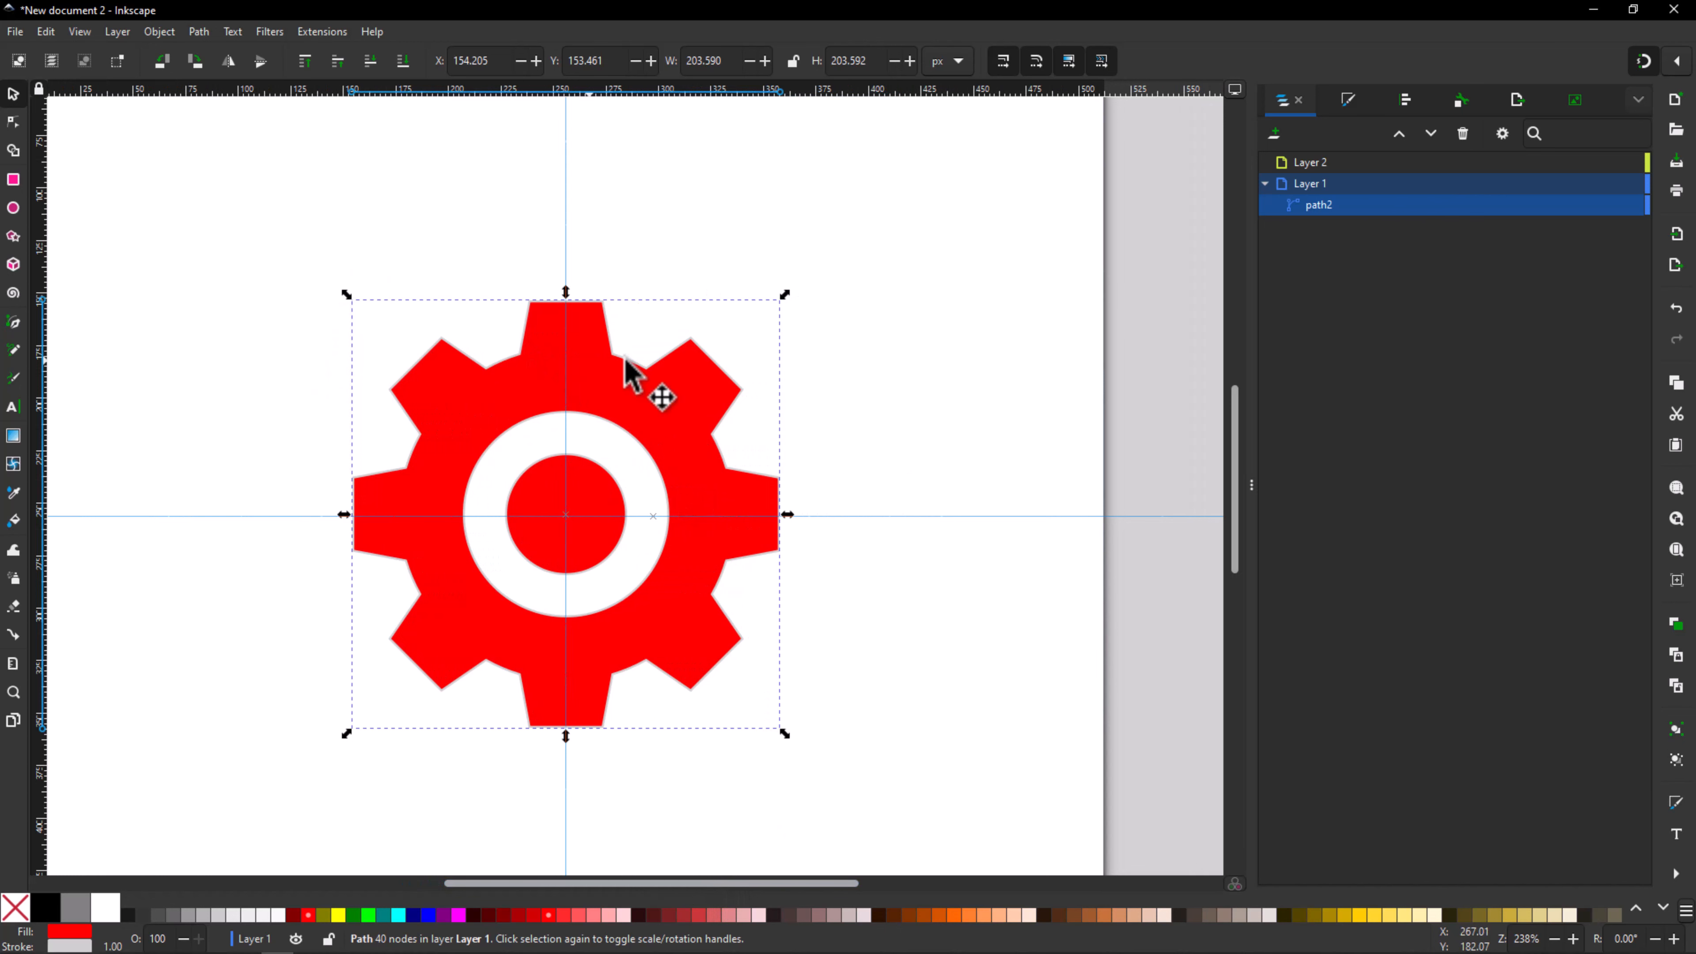
left_click_drag(691, 417, 778, 432)
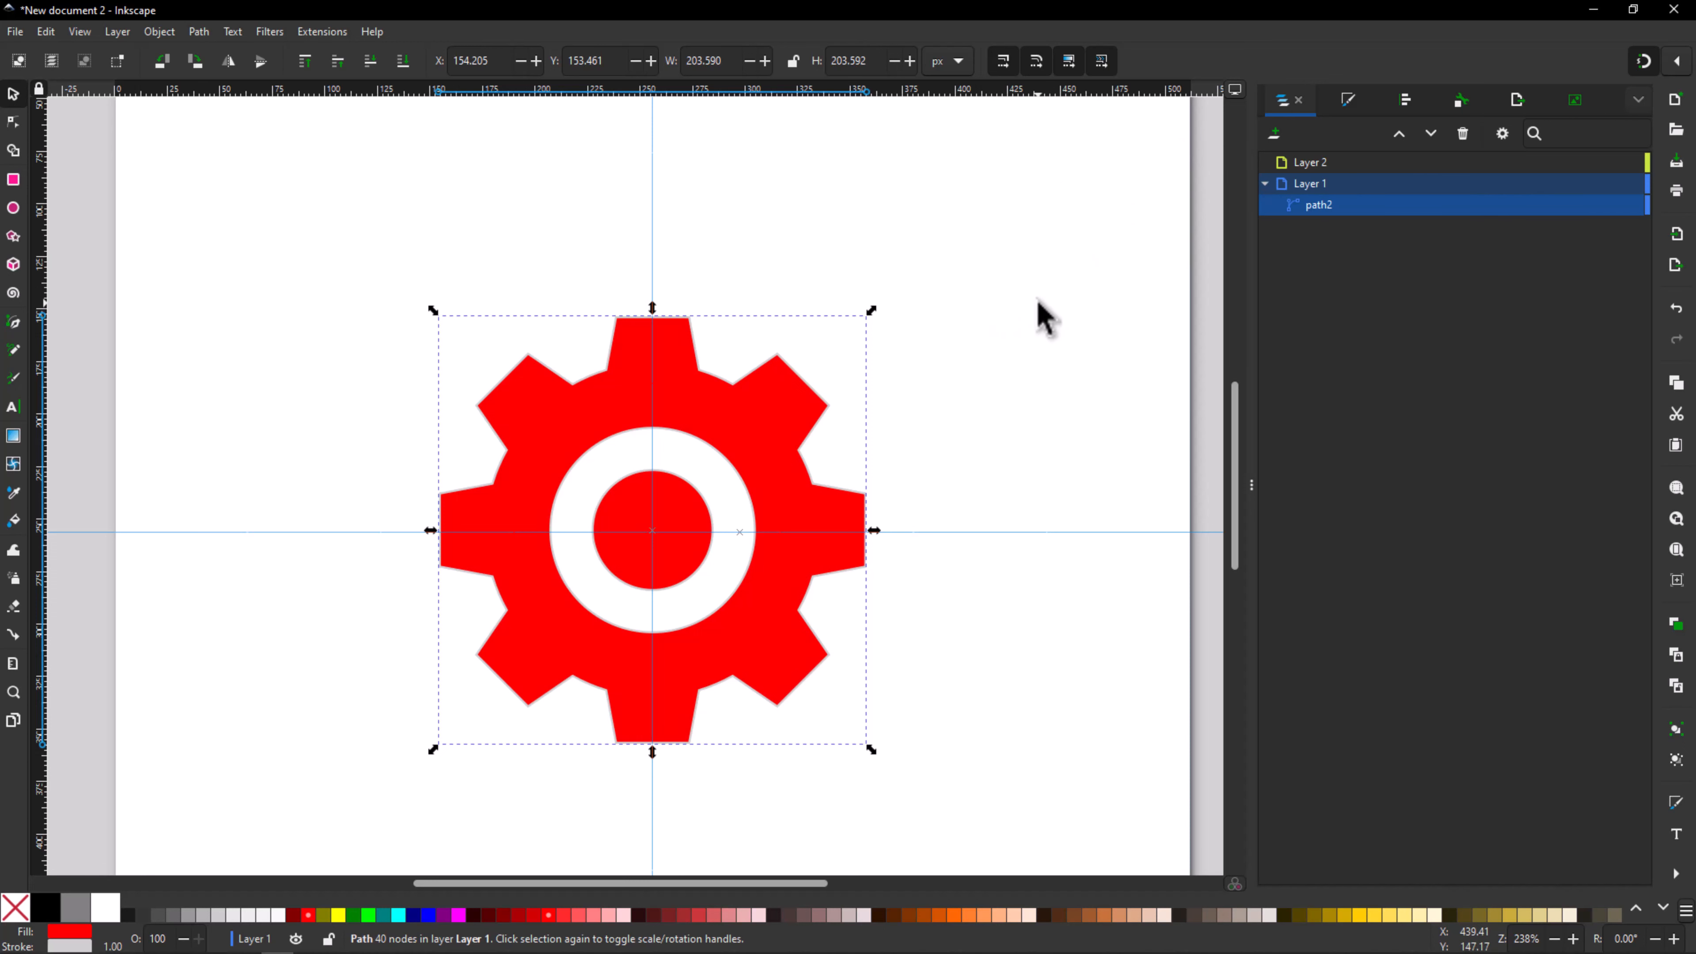
left_click(1346, 102)
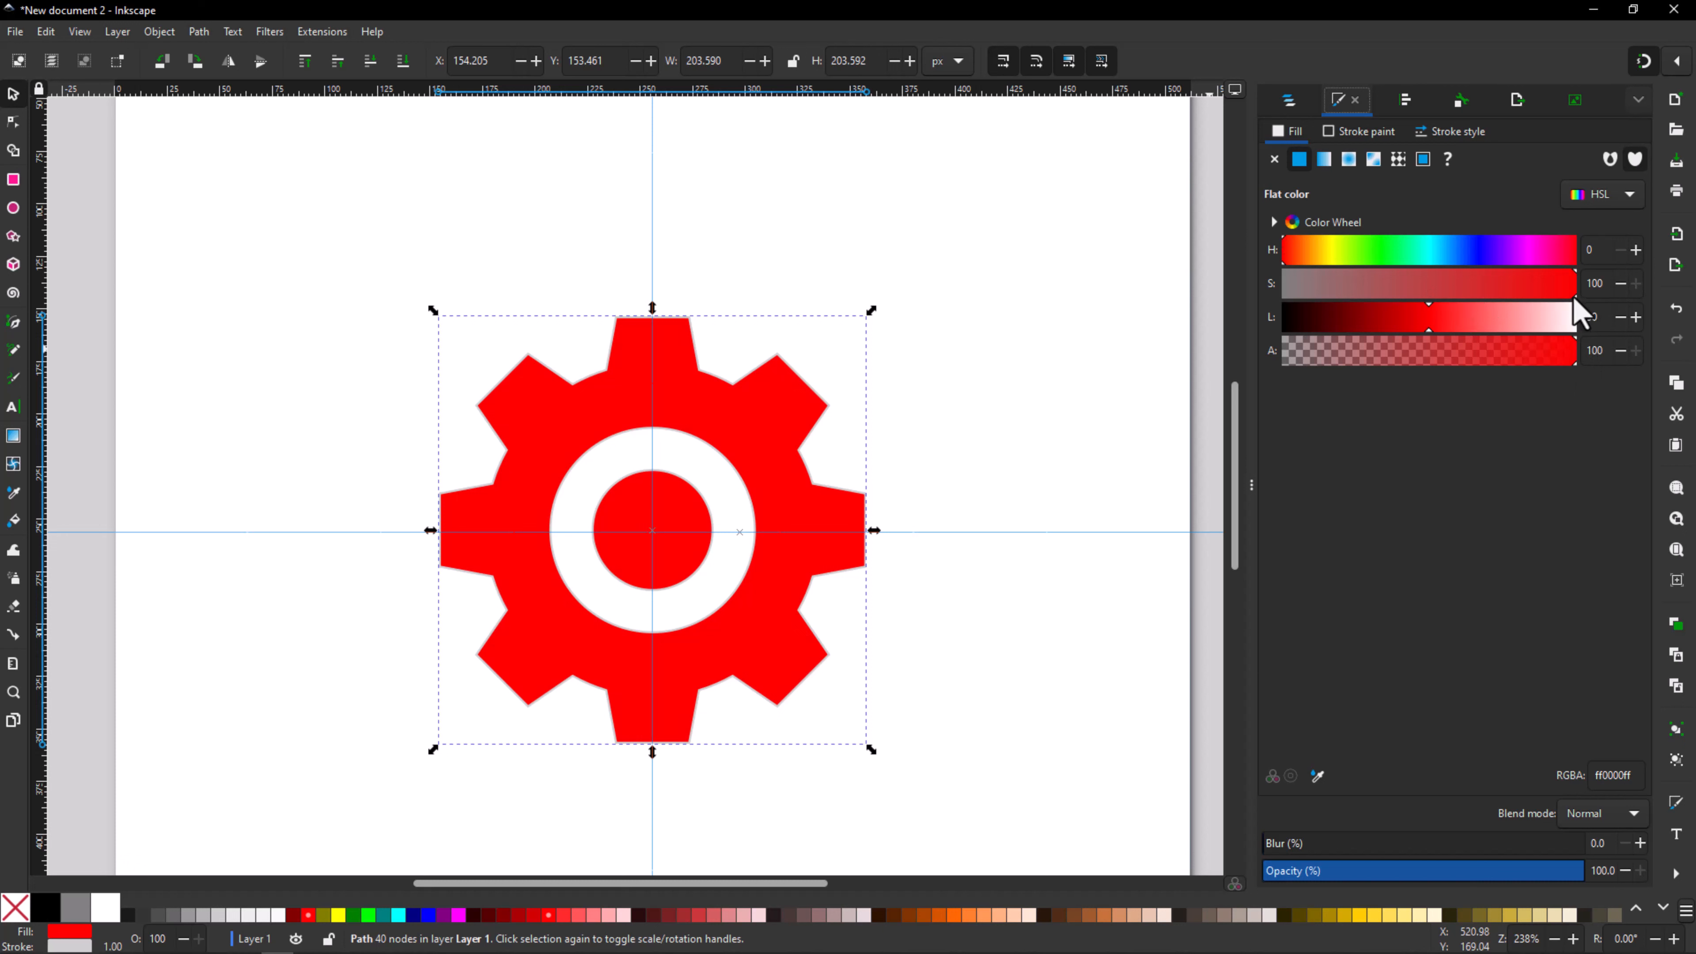
left_click_drag(1576, 299, 1280, 304)
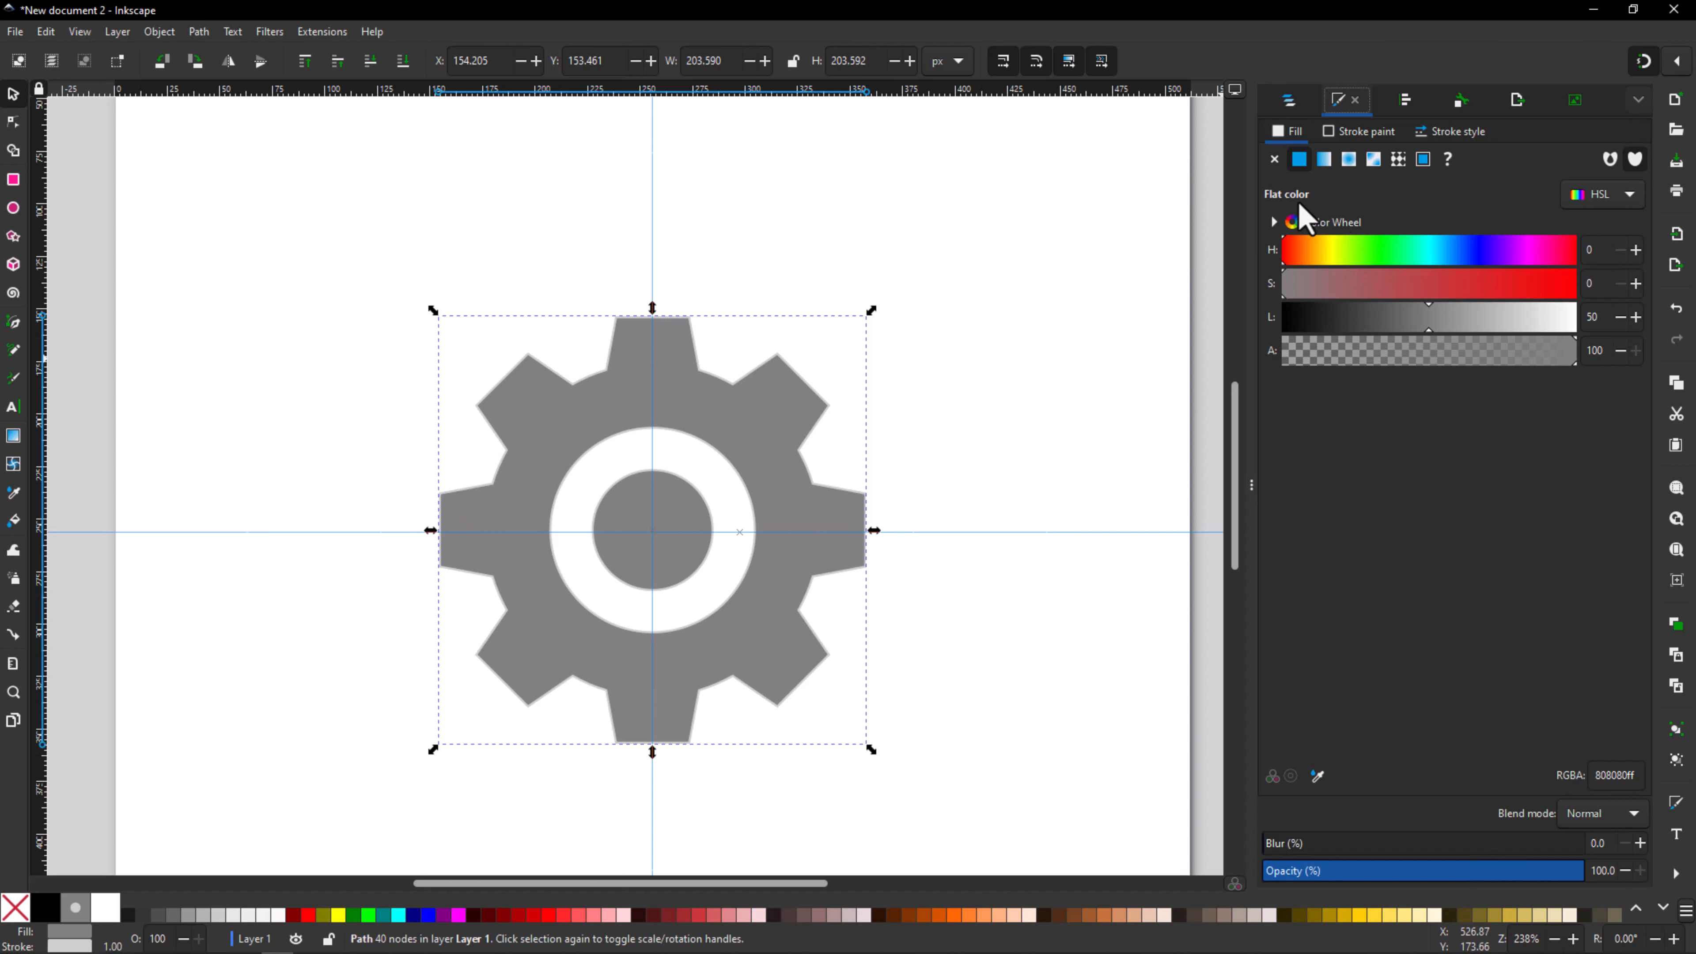
Step: Give the gear a radial gradient fill and set the outer stop's alpha to 100
left_click(1349, 160)
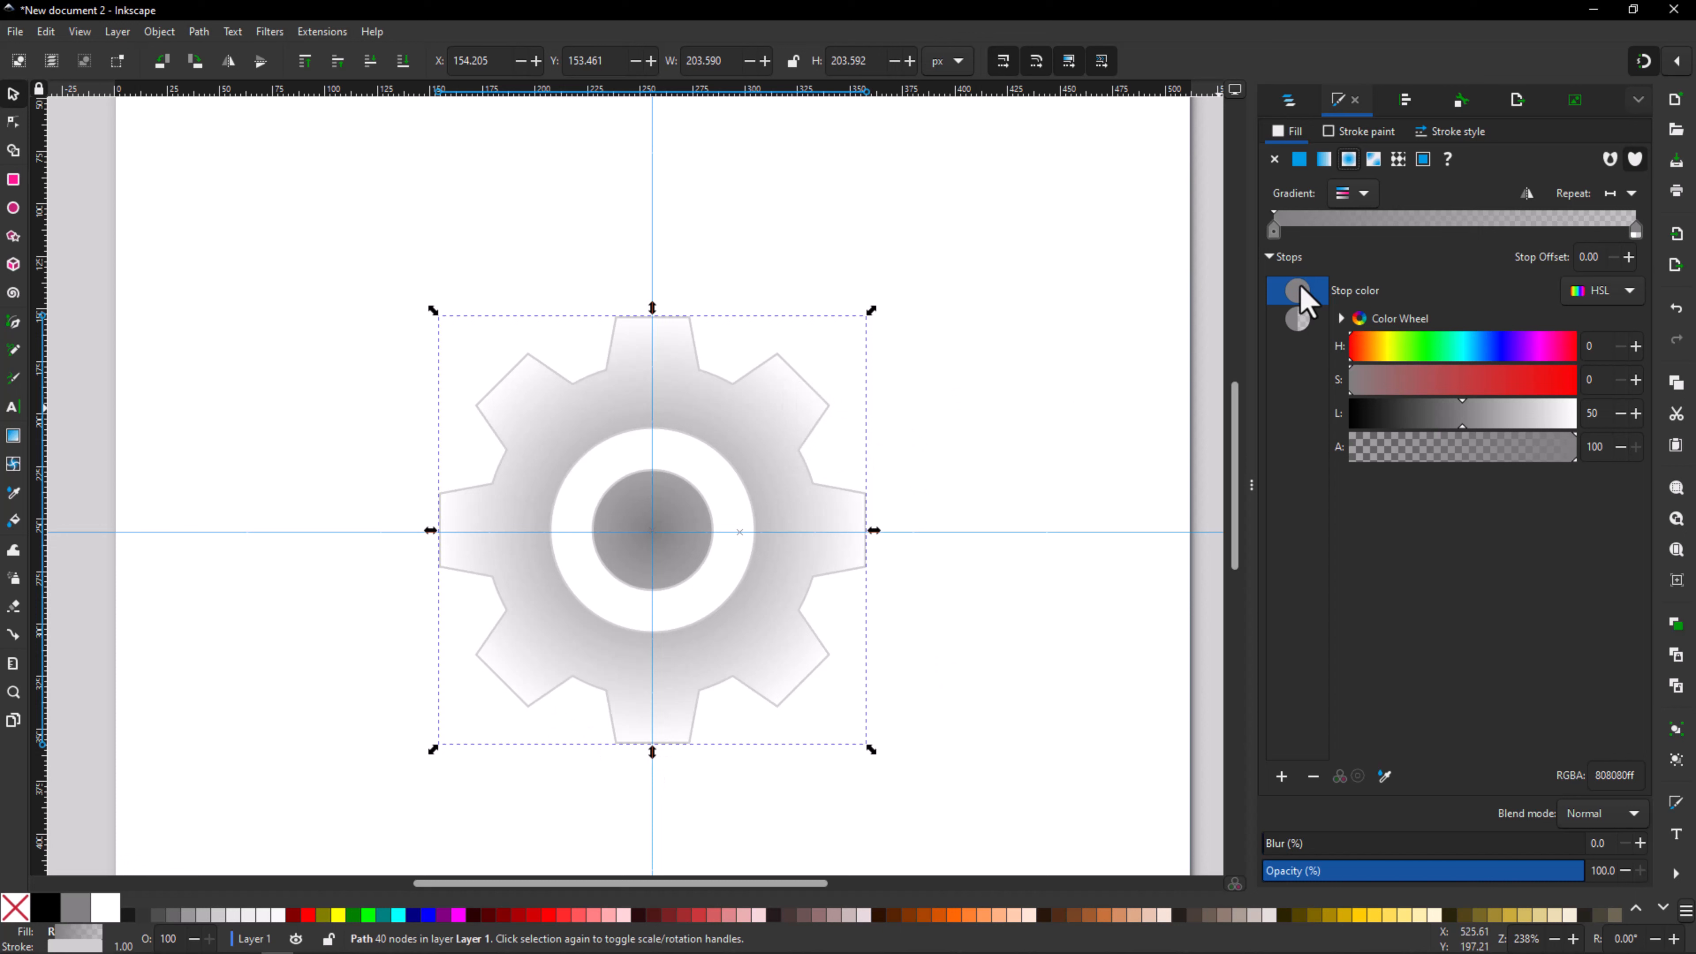
left_click(1297, 315)
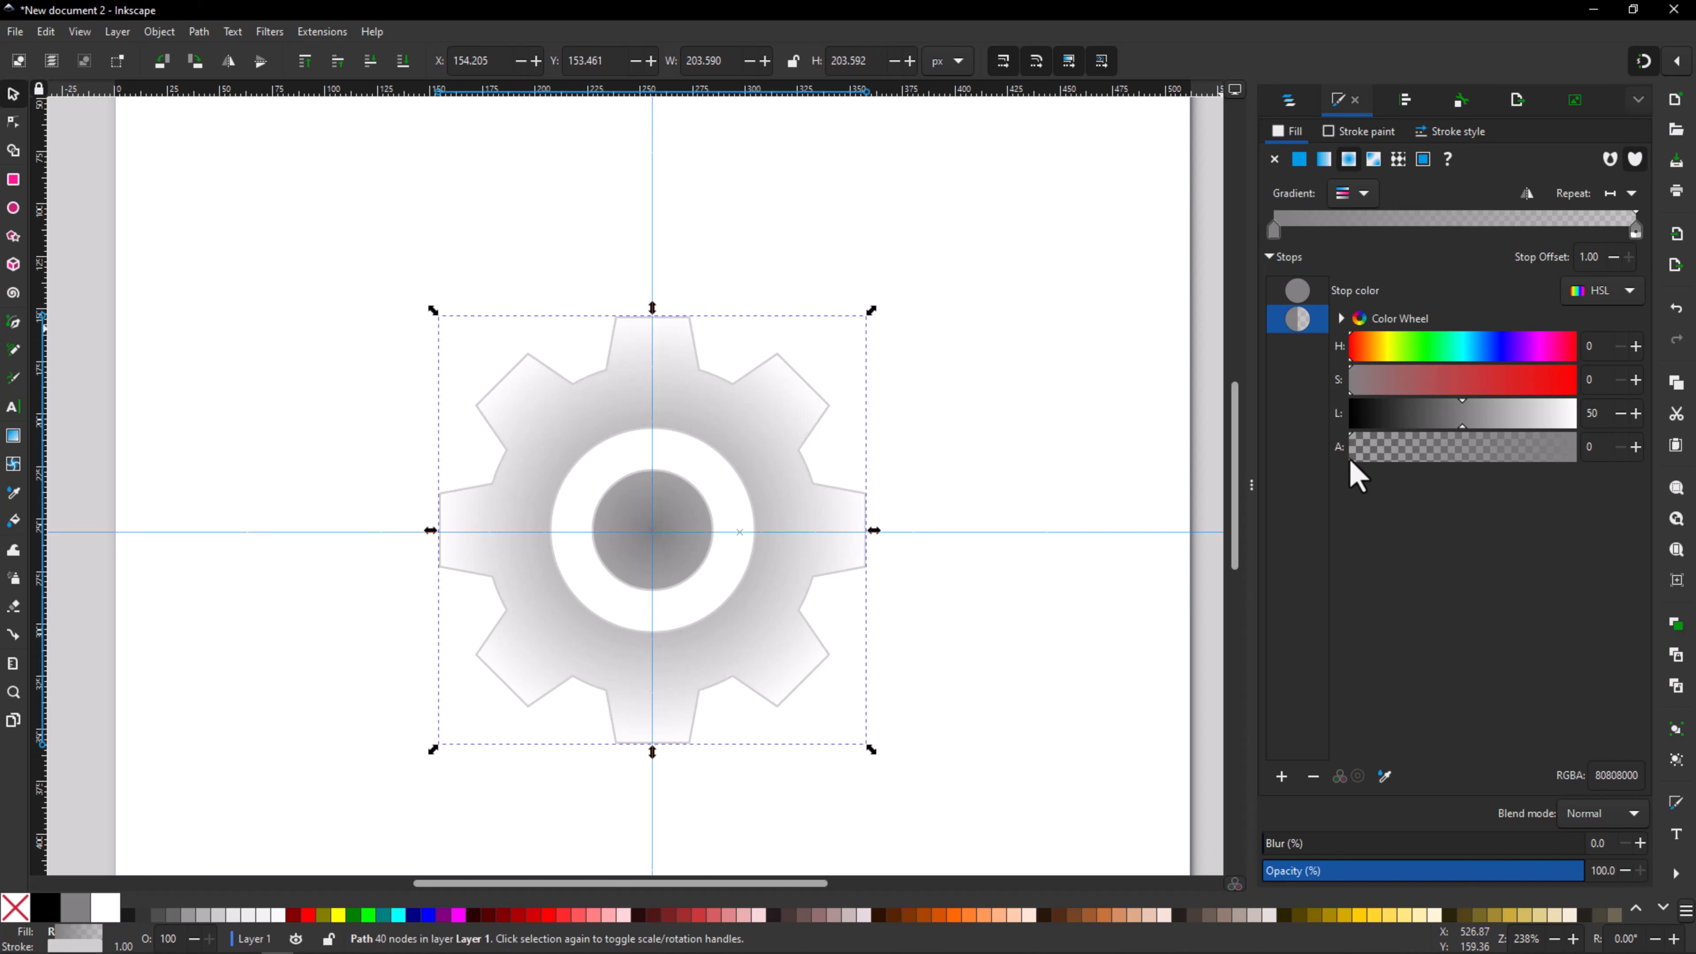
left_click_drag(1405, 461, 1618, 454)
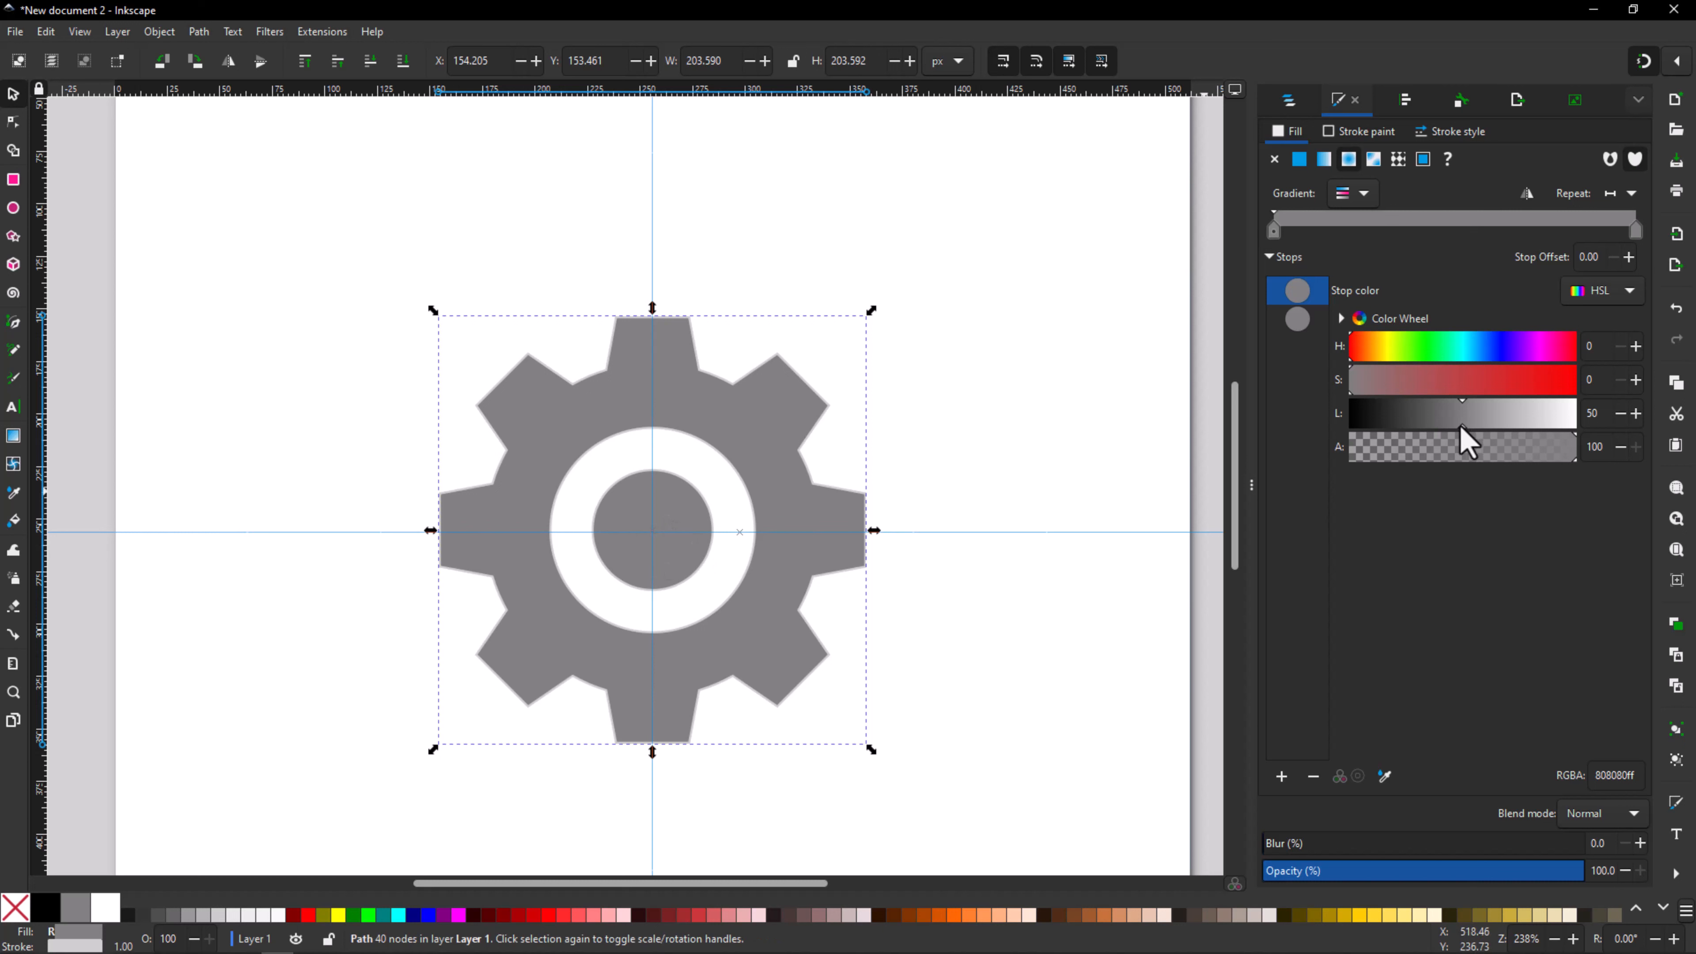
Step: Set the gradient's inner stop to lightness 90 and its outer stop to lightness 70
left_click_drag(1470, 425, 1545, 424)
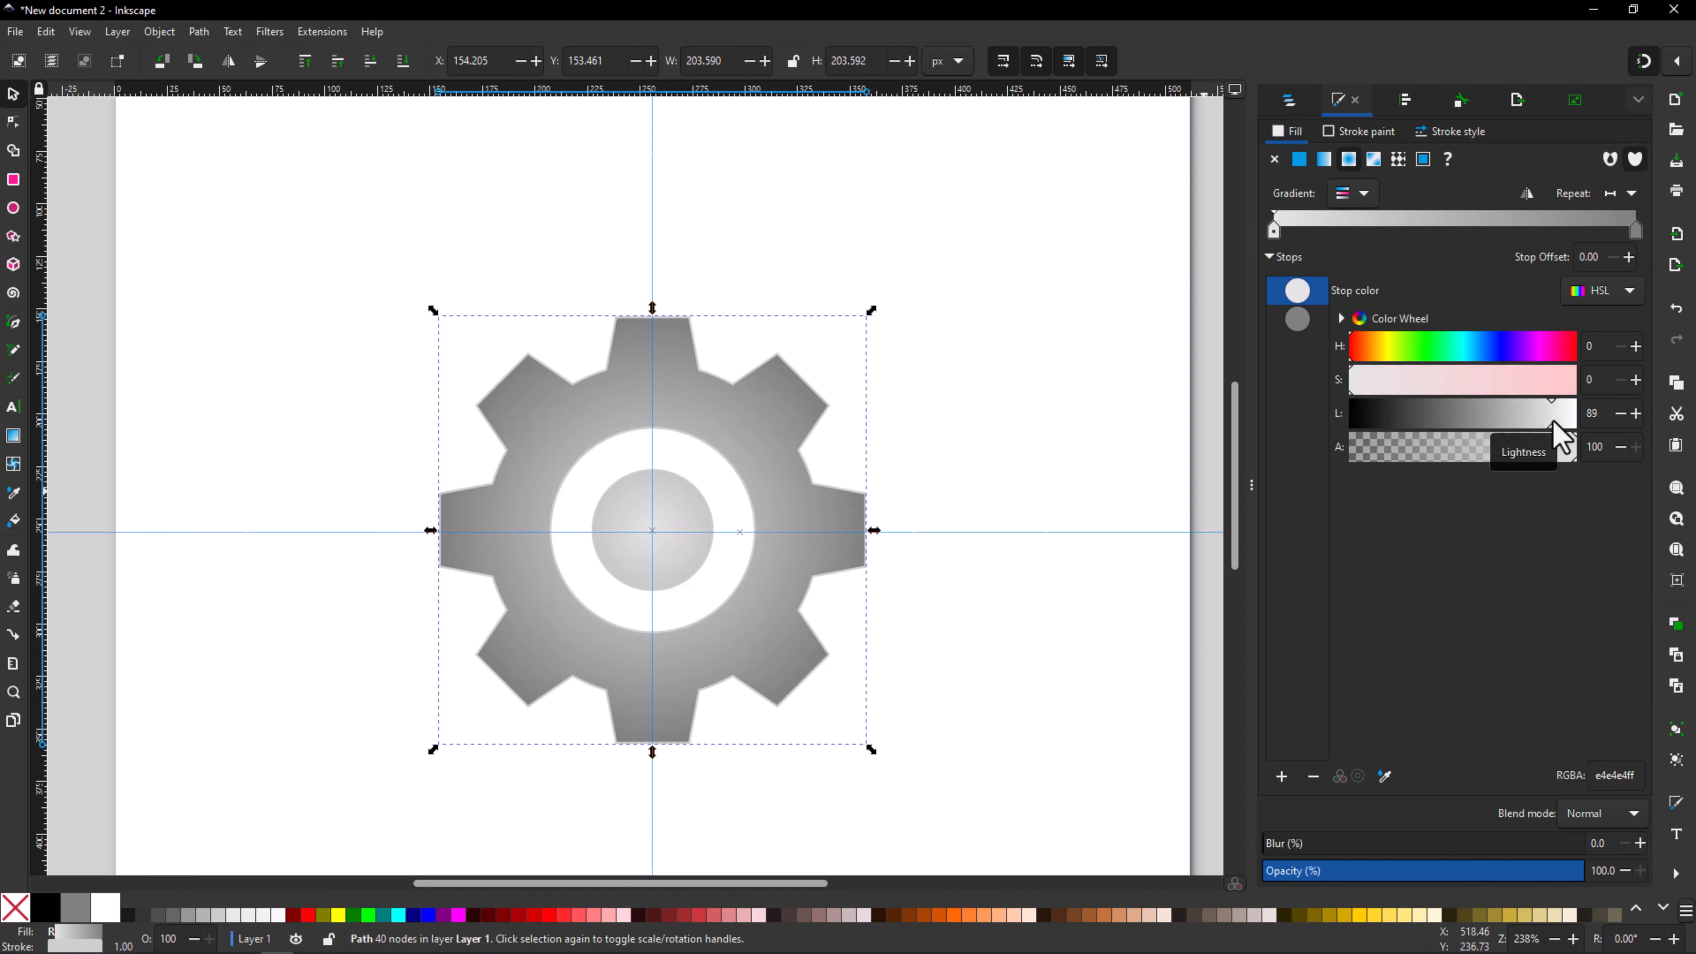
left_click_drag(1551, 421, 1554, 423)
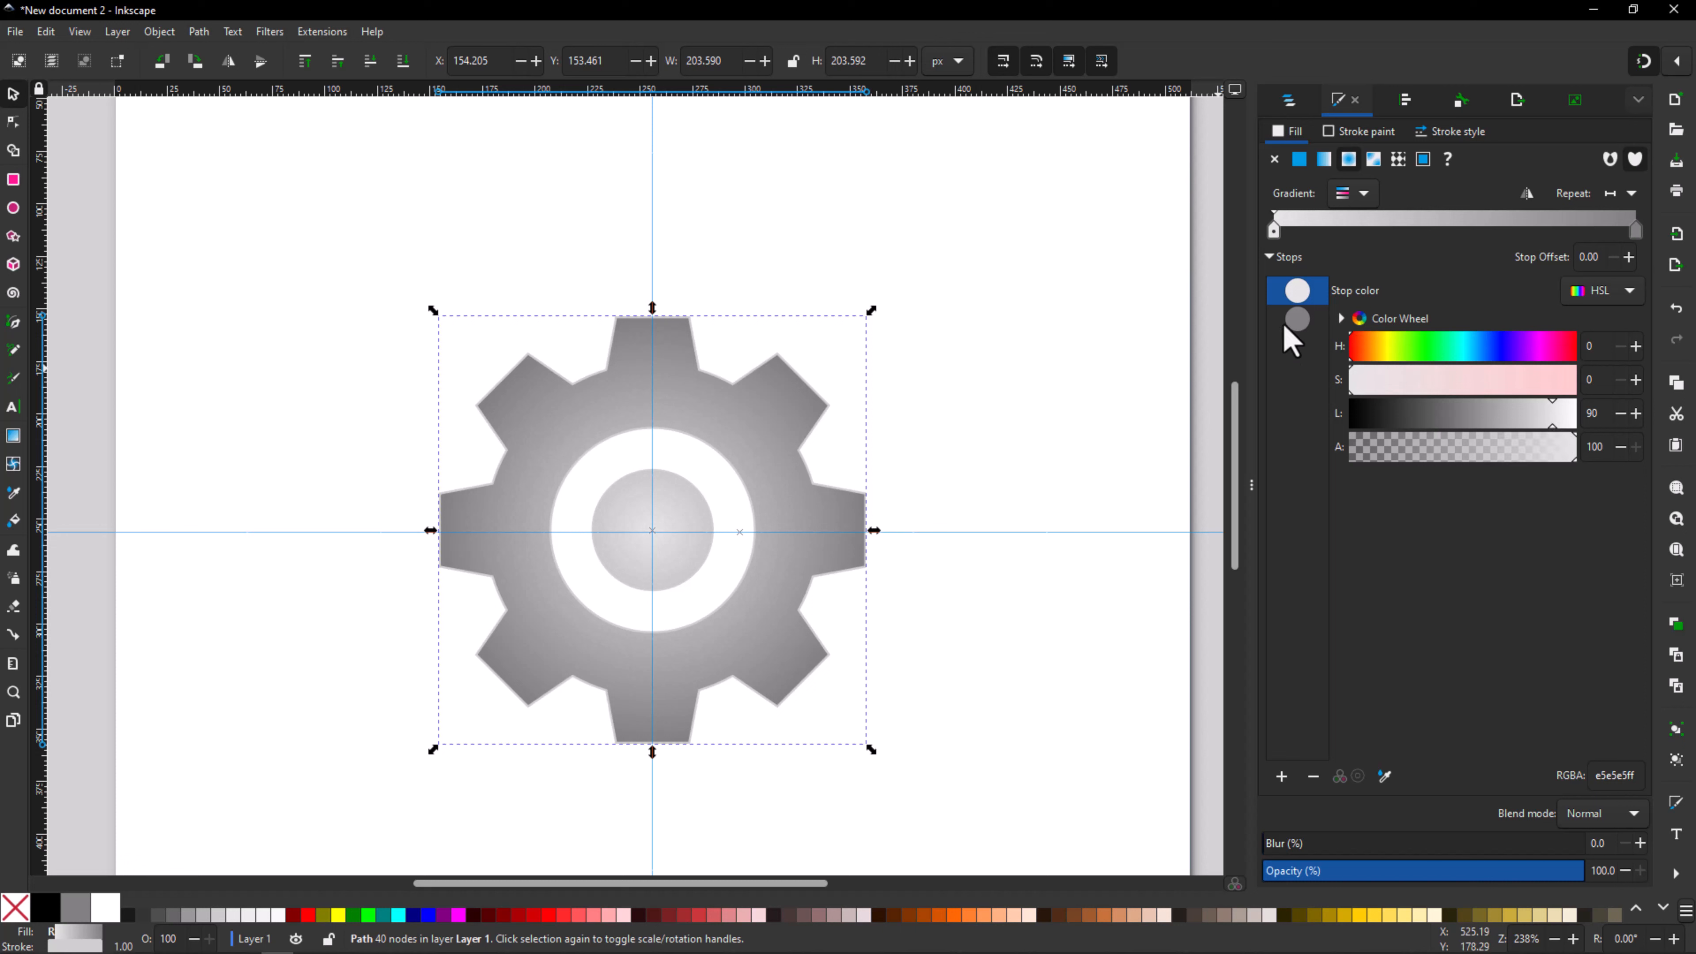
left_click(1297, 321)
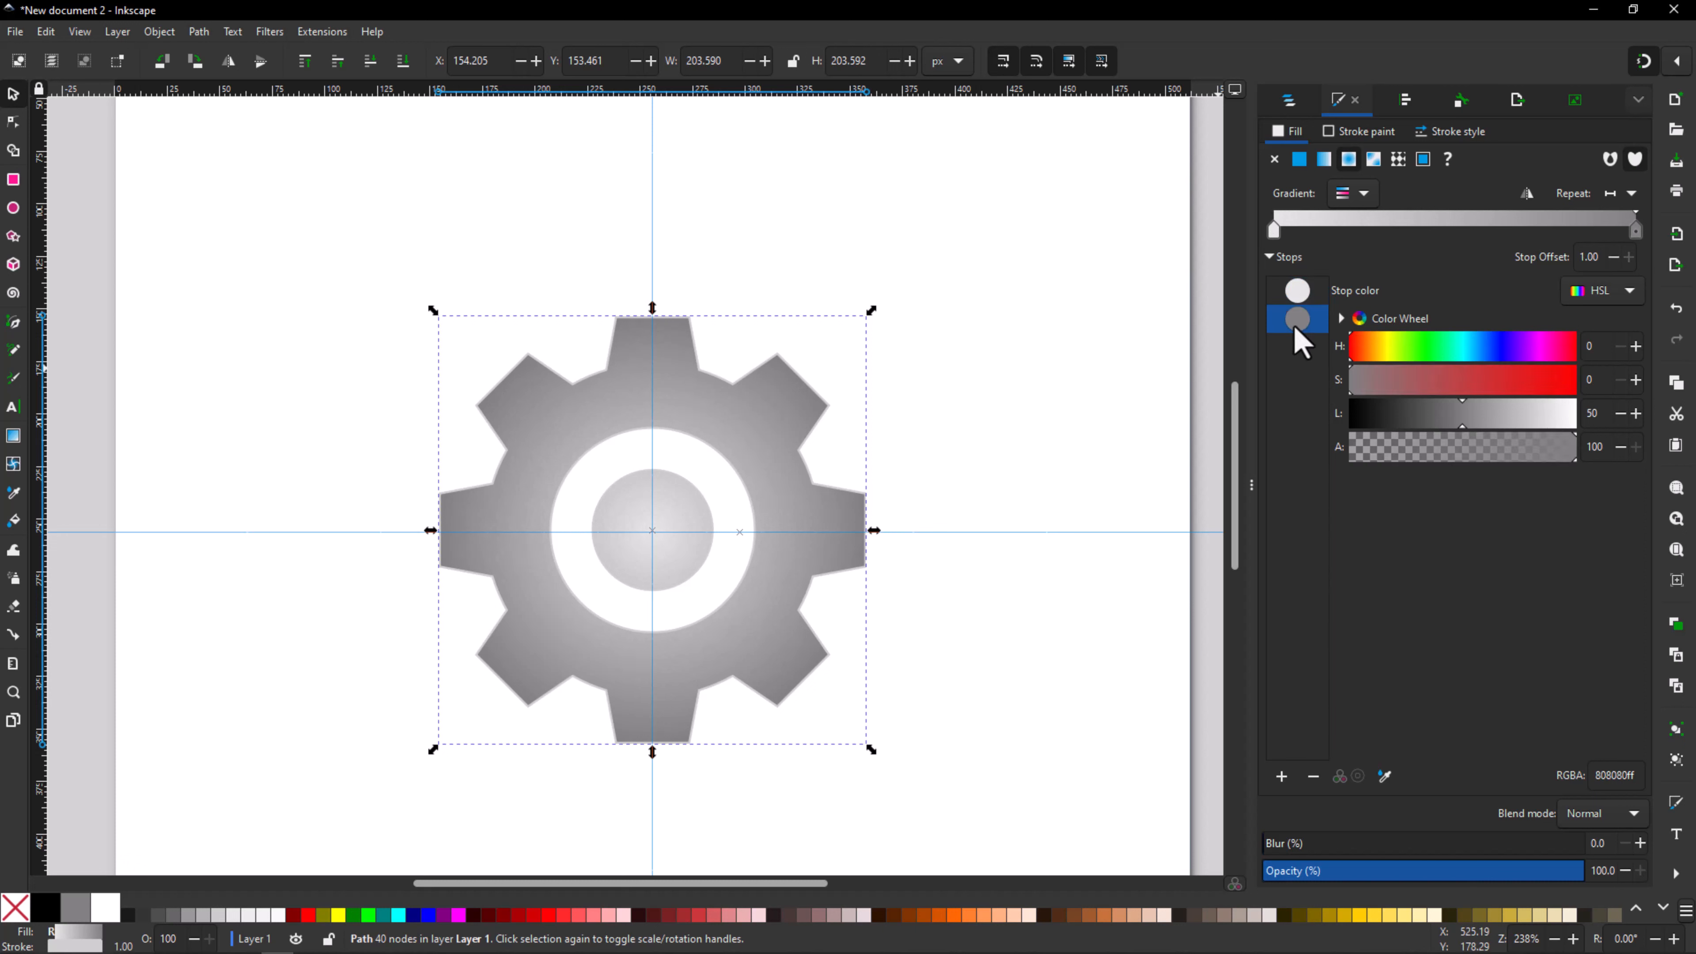
left_click_drag(1464, 427, 1507, 422)
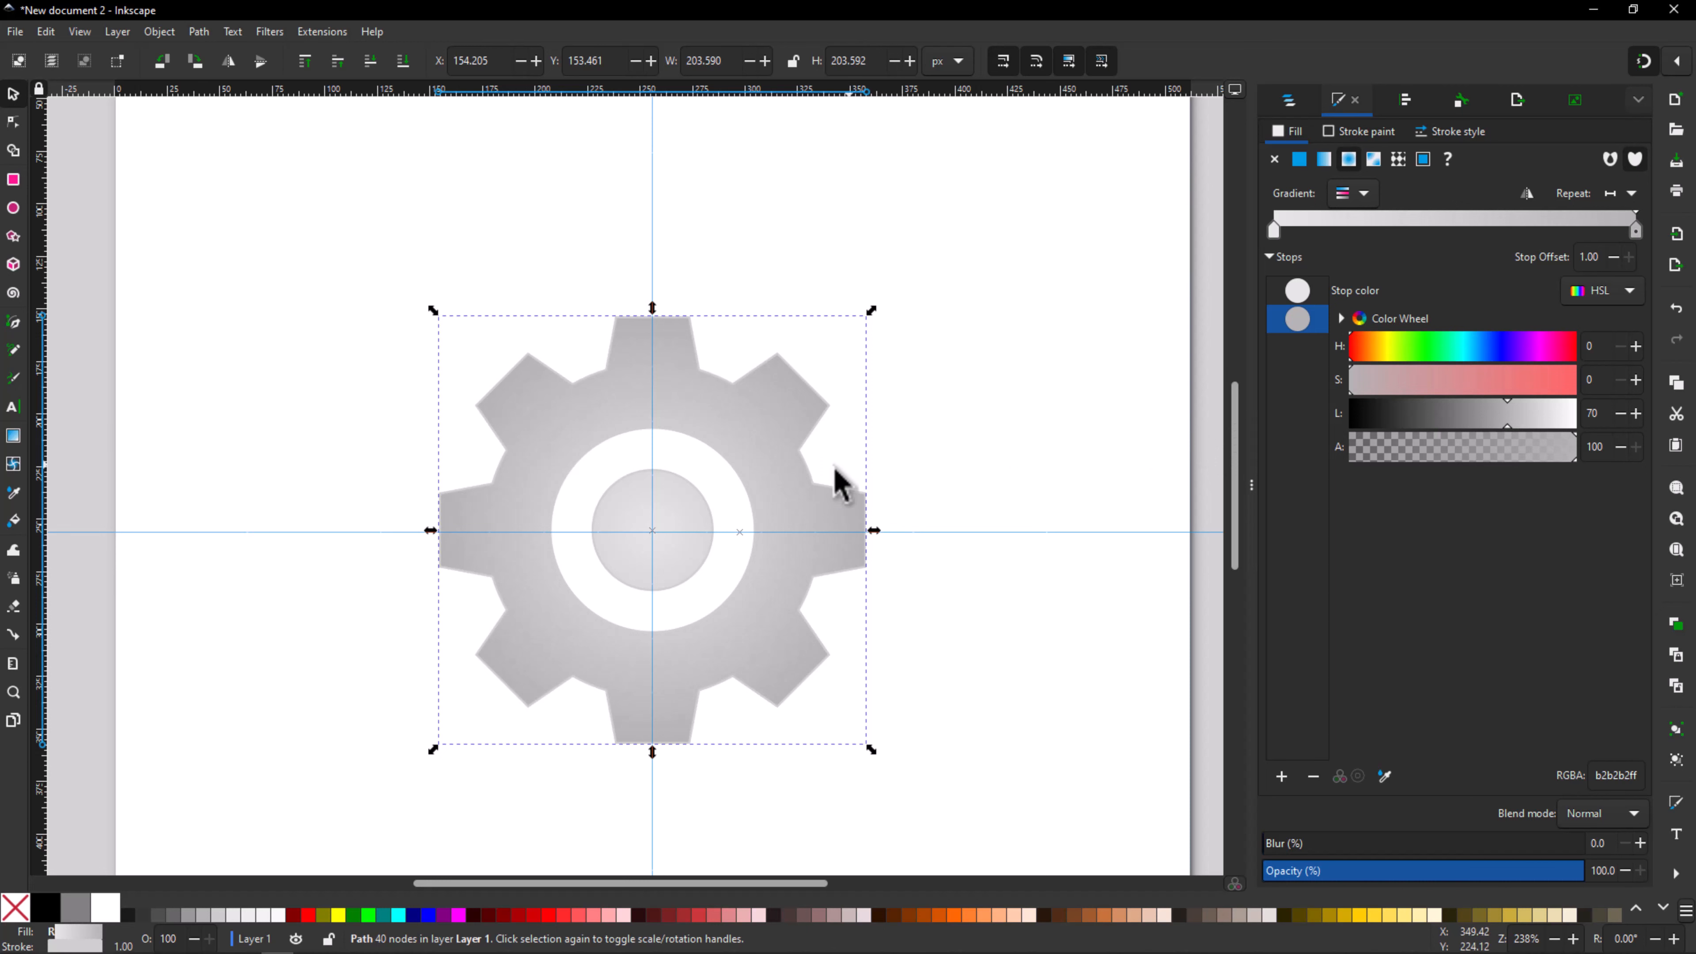
Step: Darken the gear's stroke color to lightness 60, grey 9a9a9a
scroll(805, 474, "up", 1)
scroll(803, 461, "up", 1)
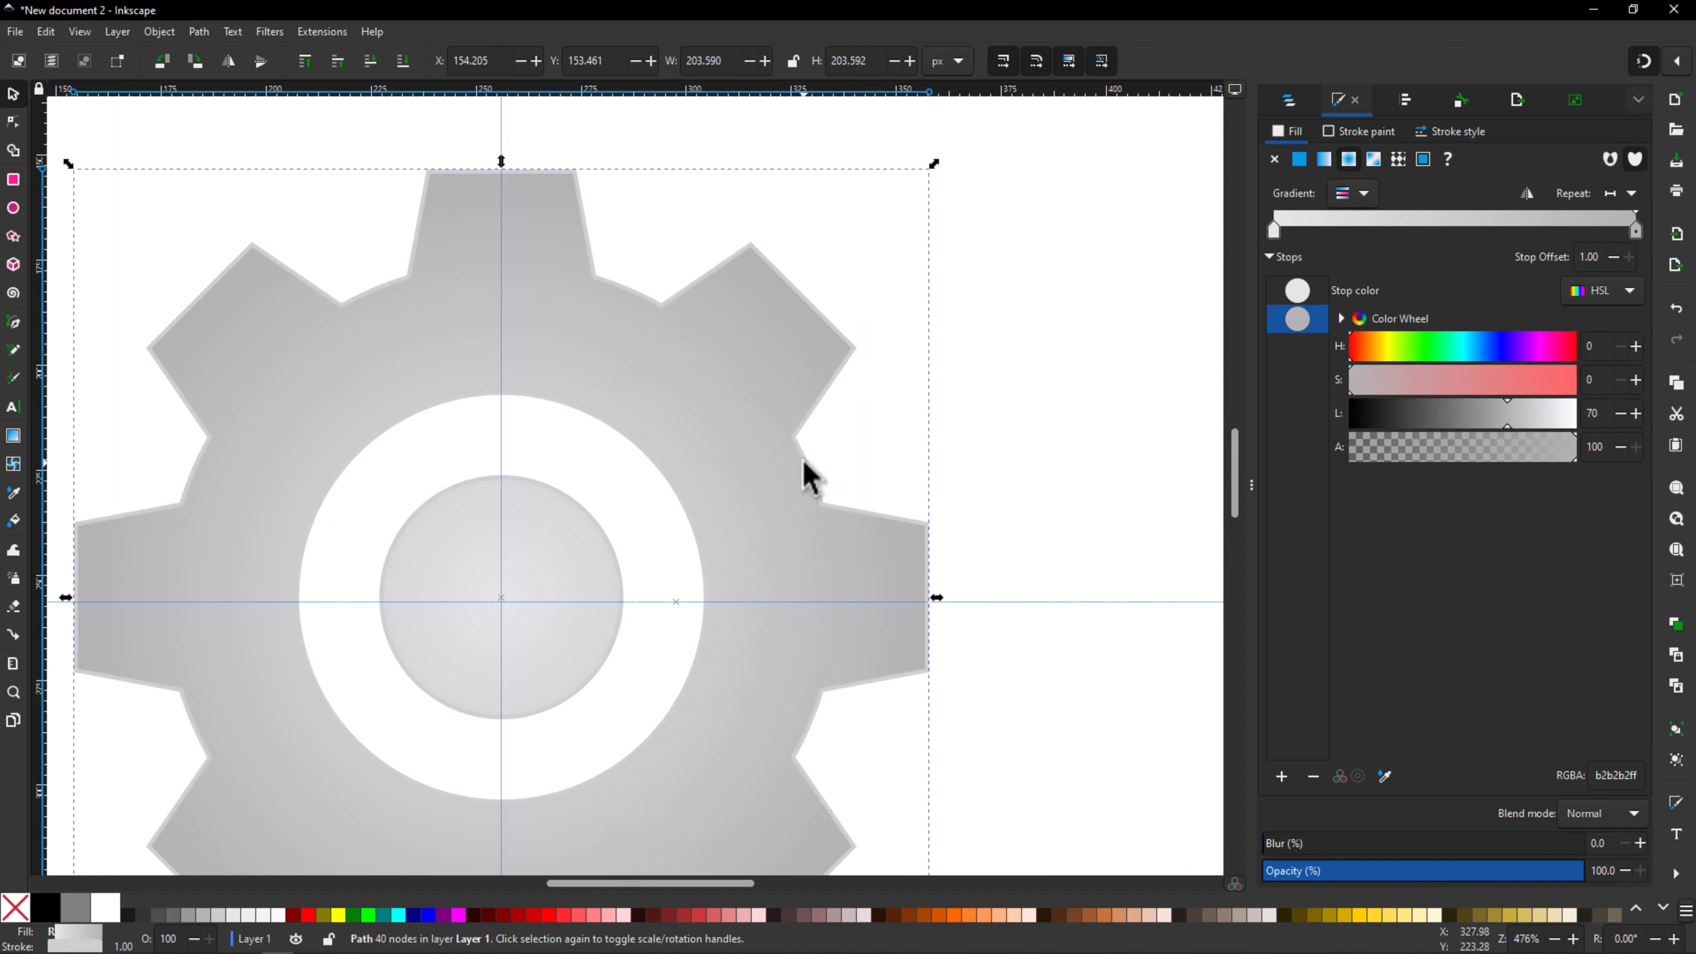
scroll(803, 462, "down", 1)
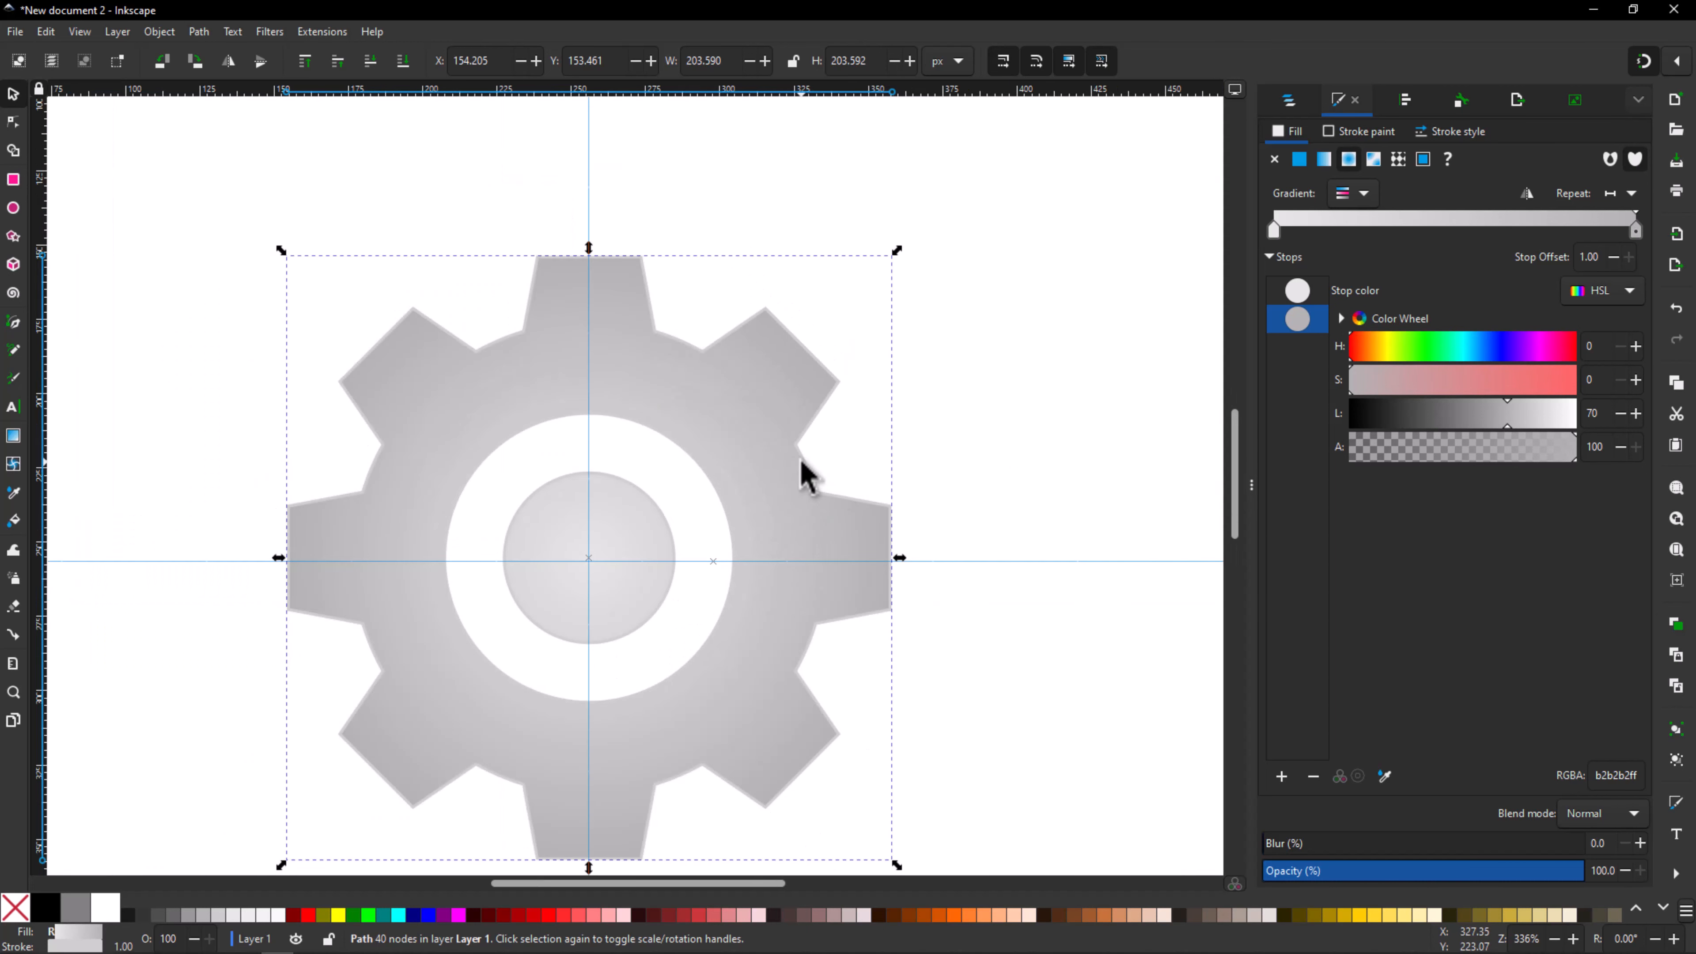
scroll(765, 468, "up", 1)
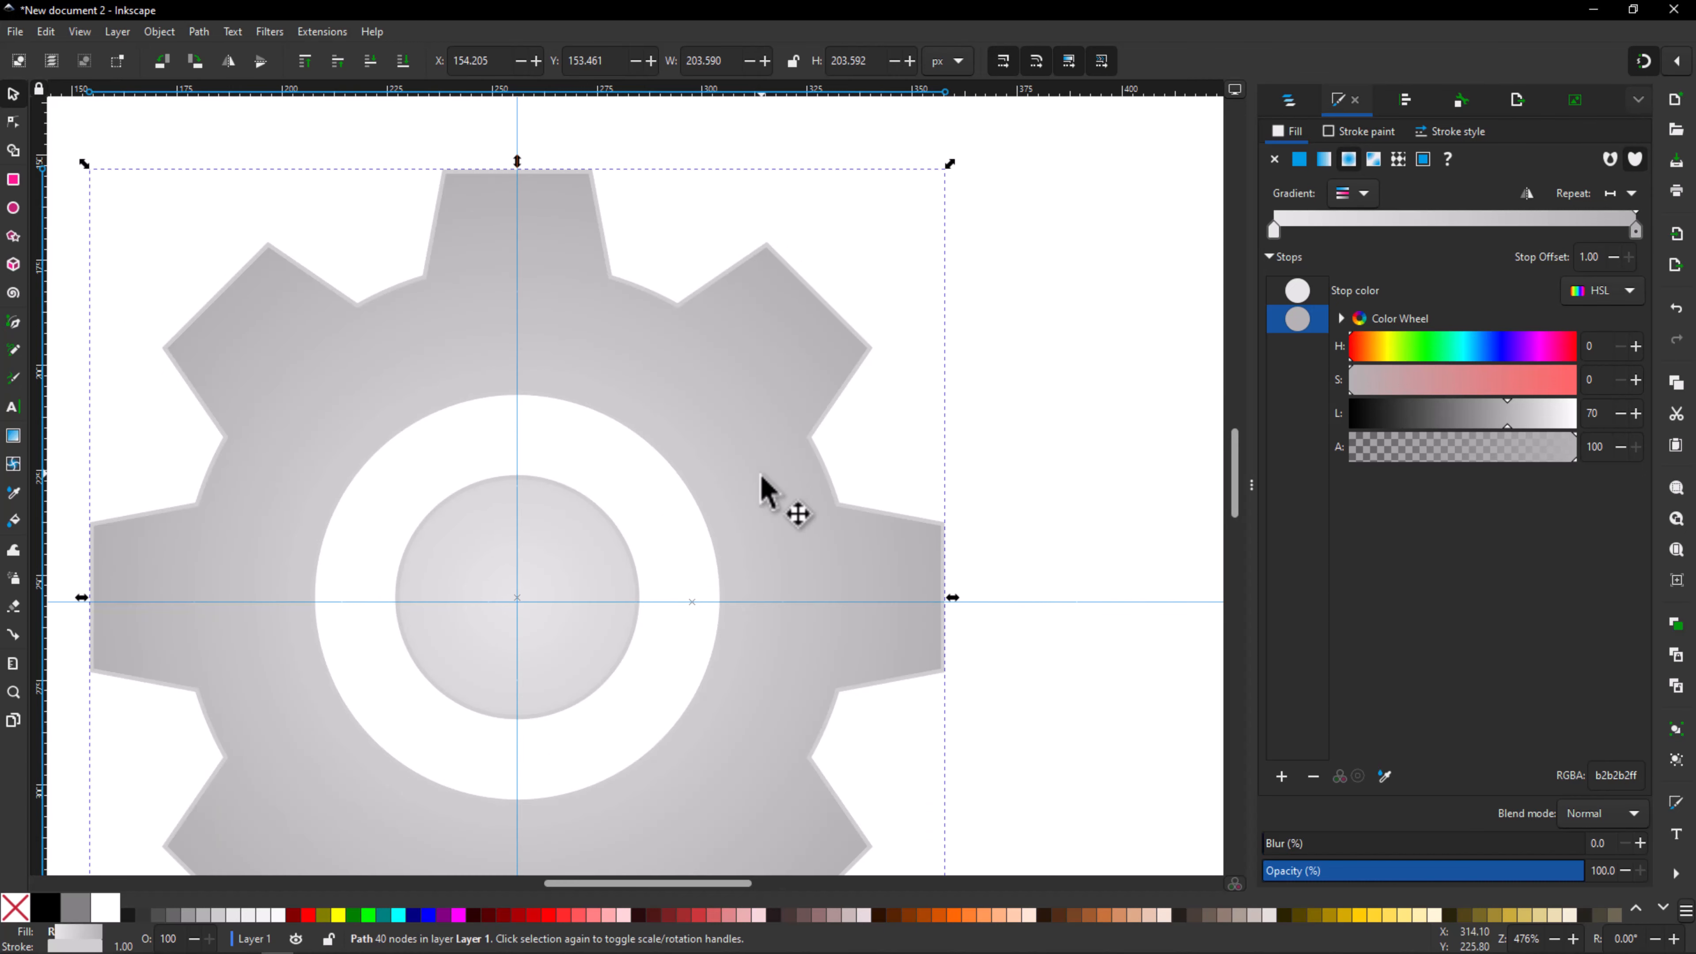
scroll(770, 478, "up", 1)
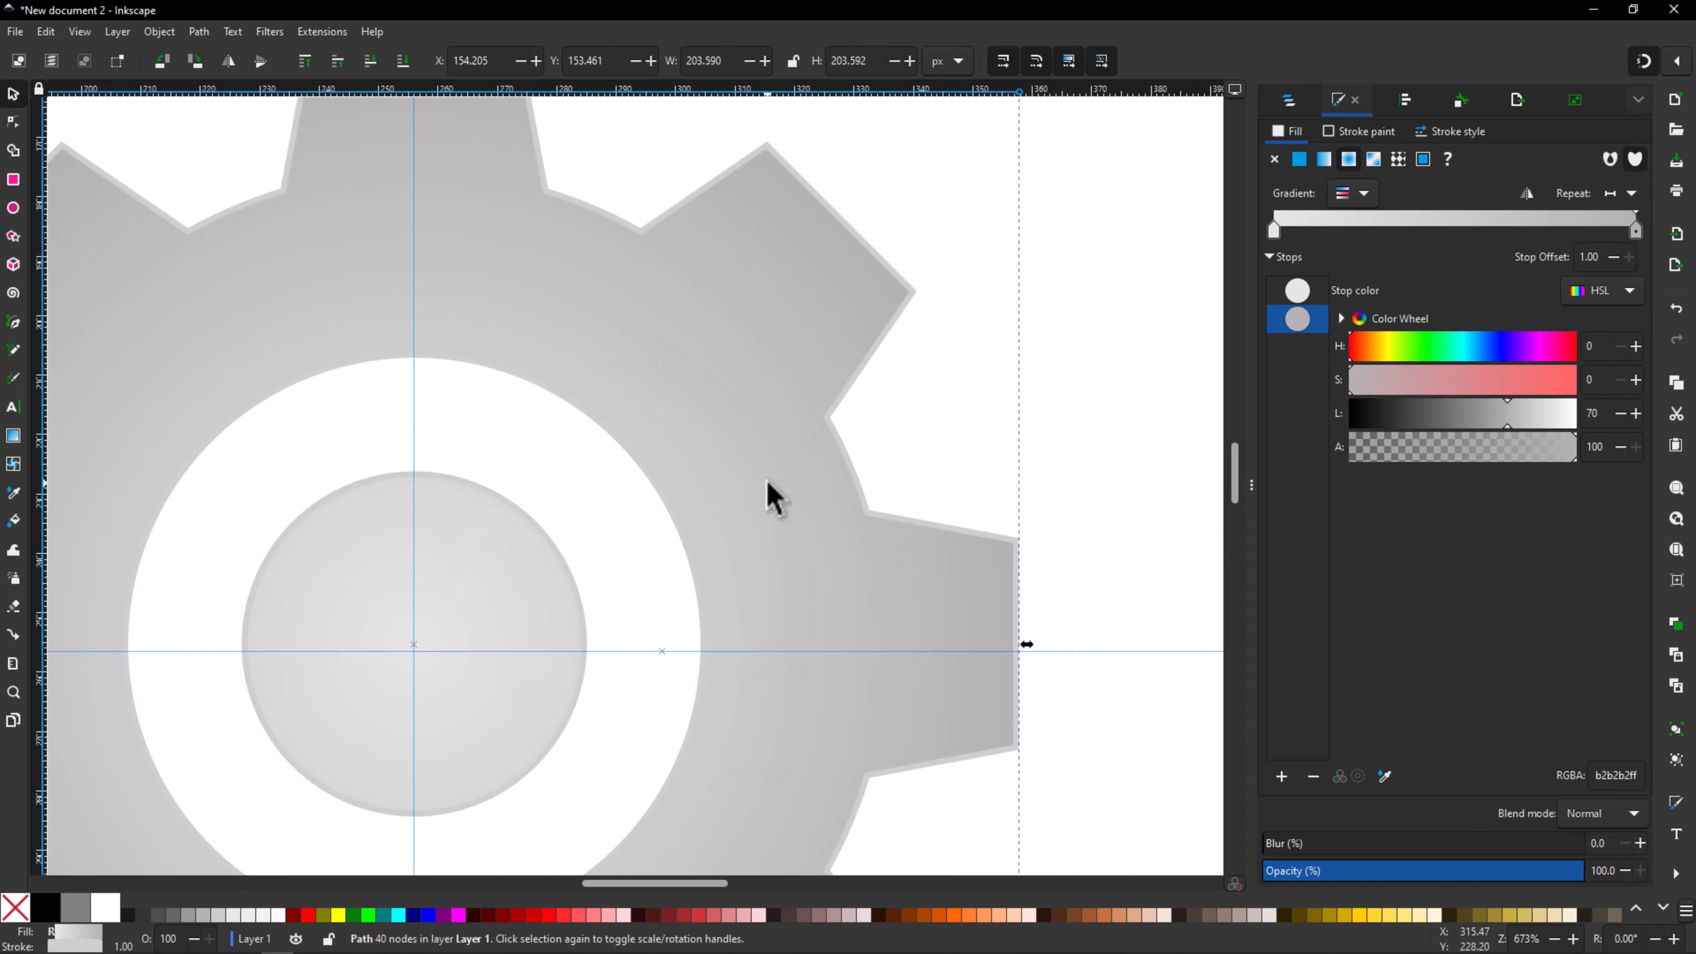
scroll(768, 482, "down", 2)
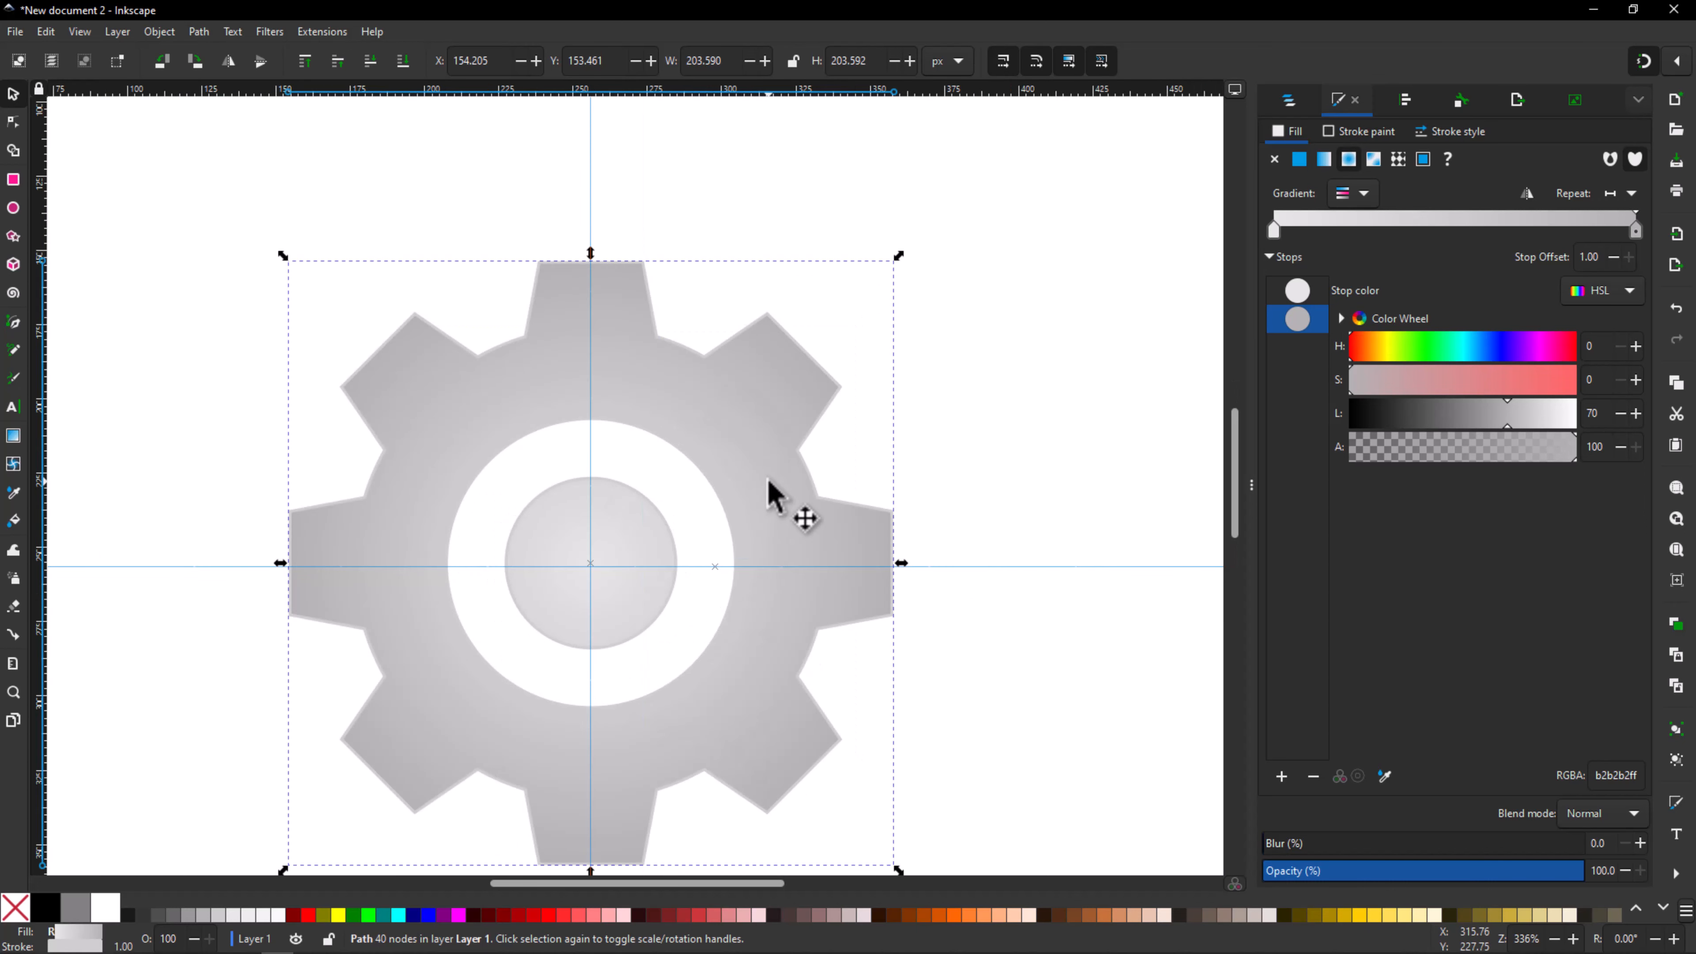
left_click(1034, 269)
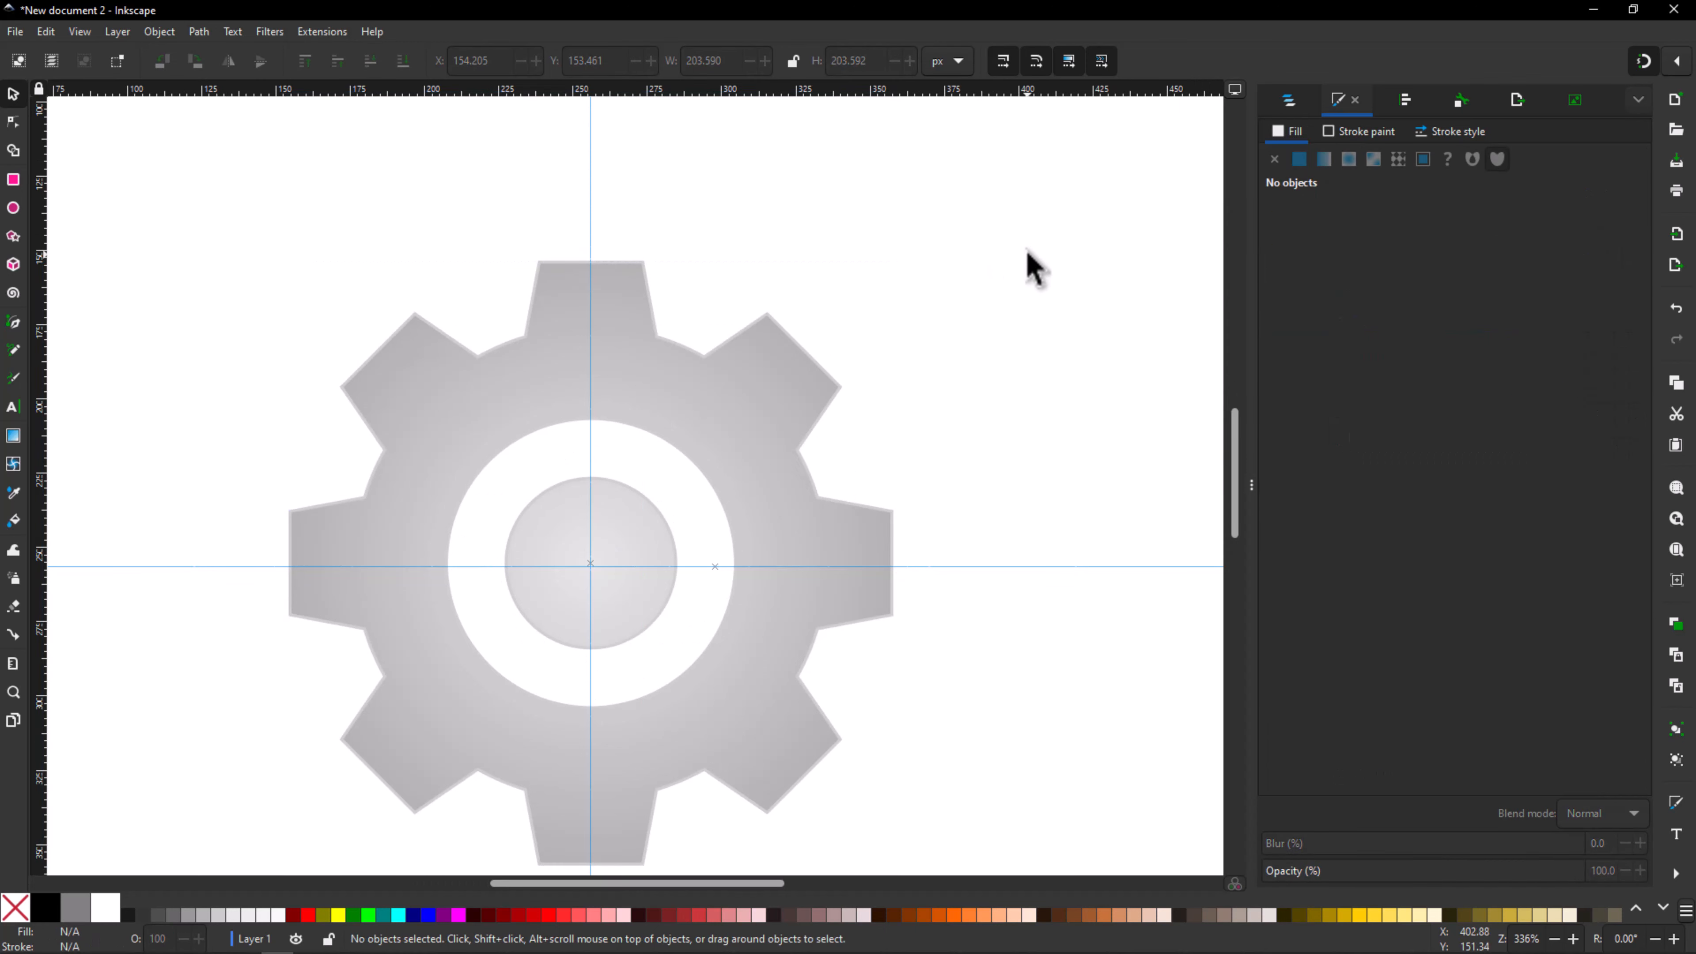
left_click(1361, 132)
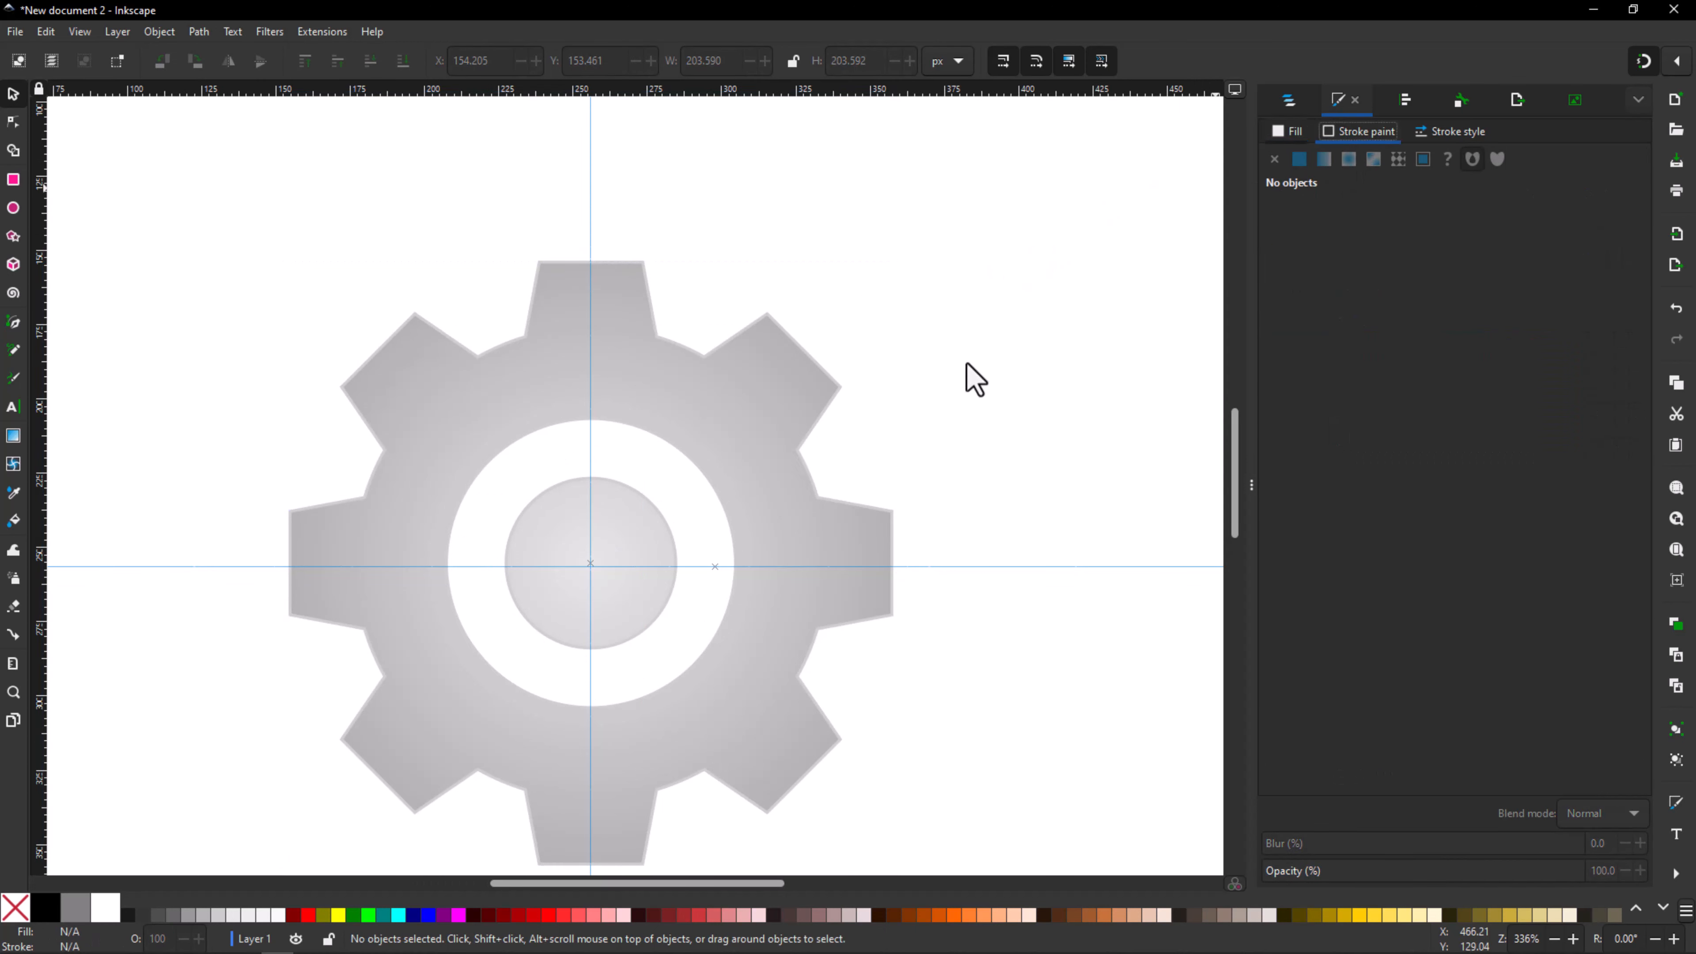
left_click(748, 520)
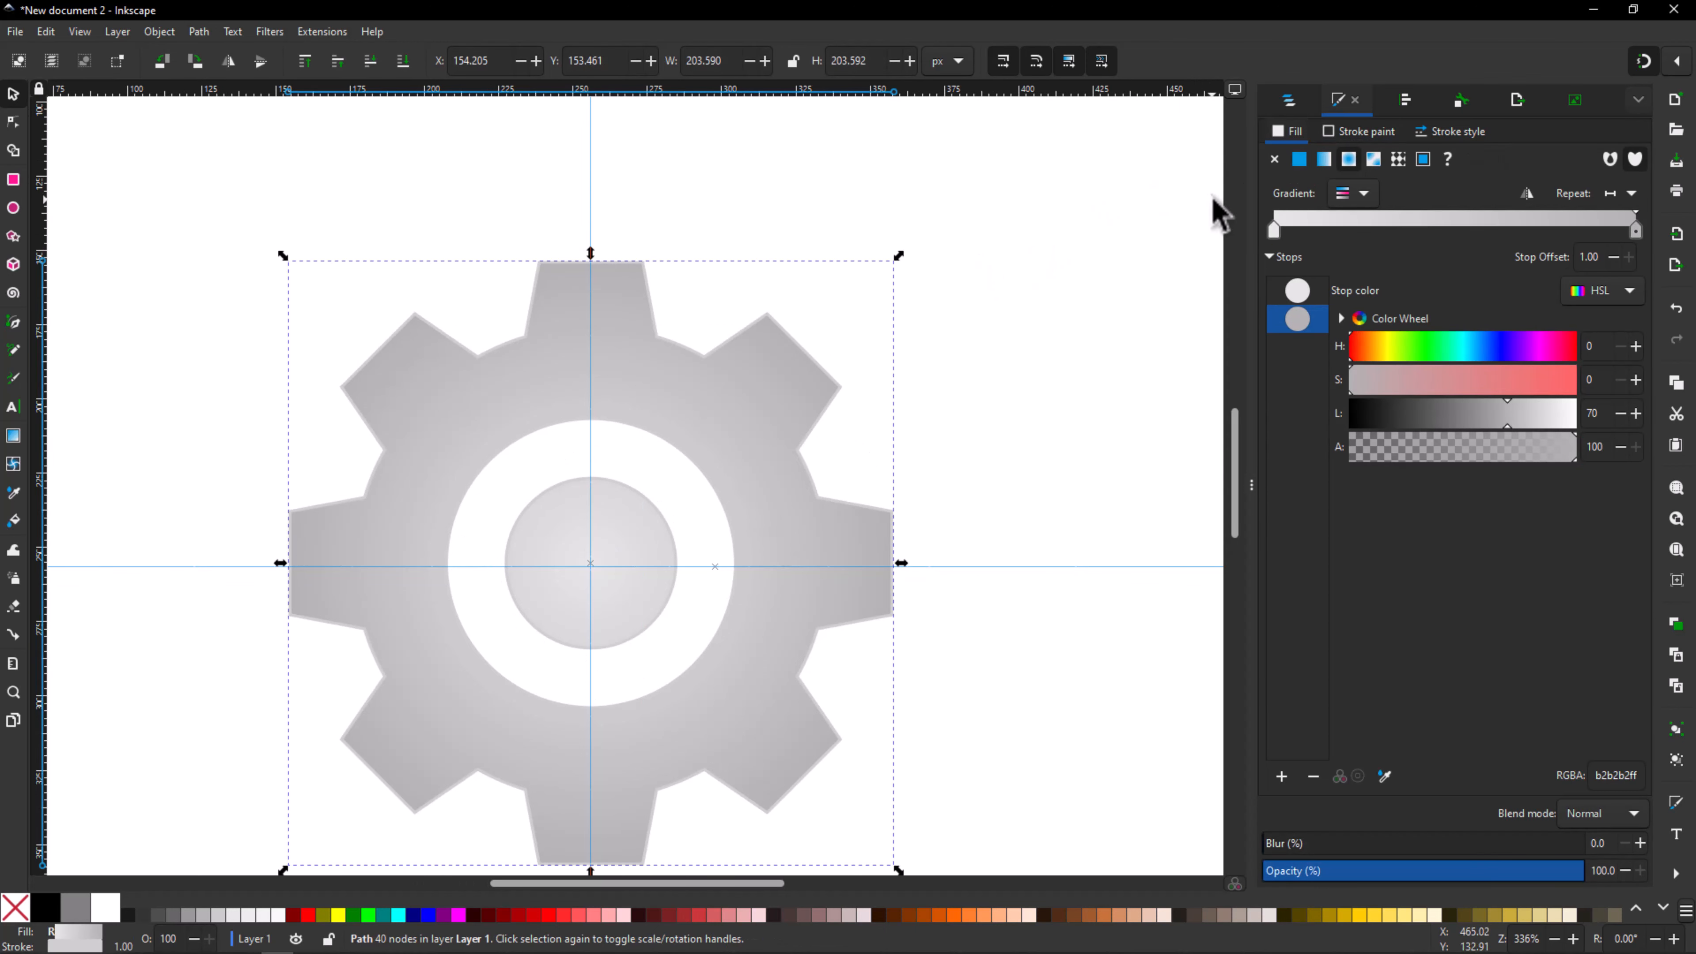
left_click(1362, 133)
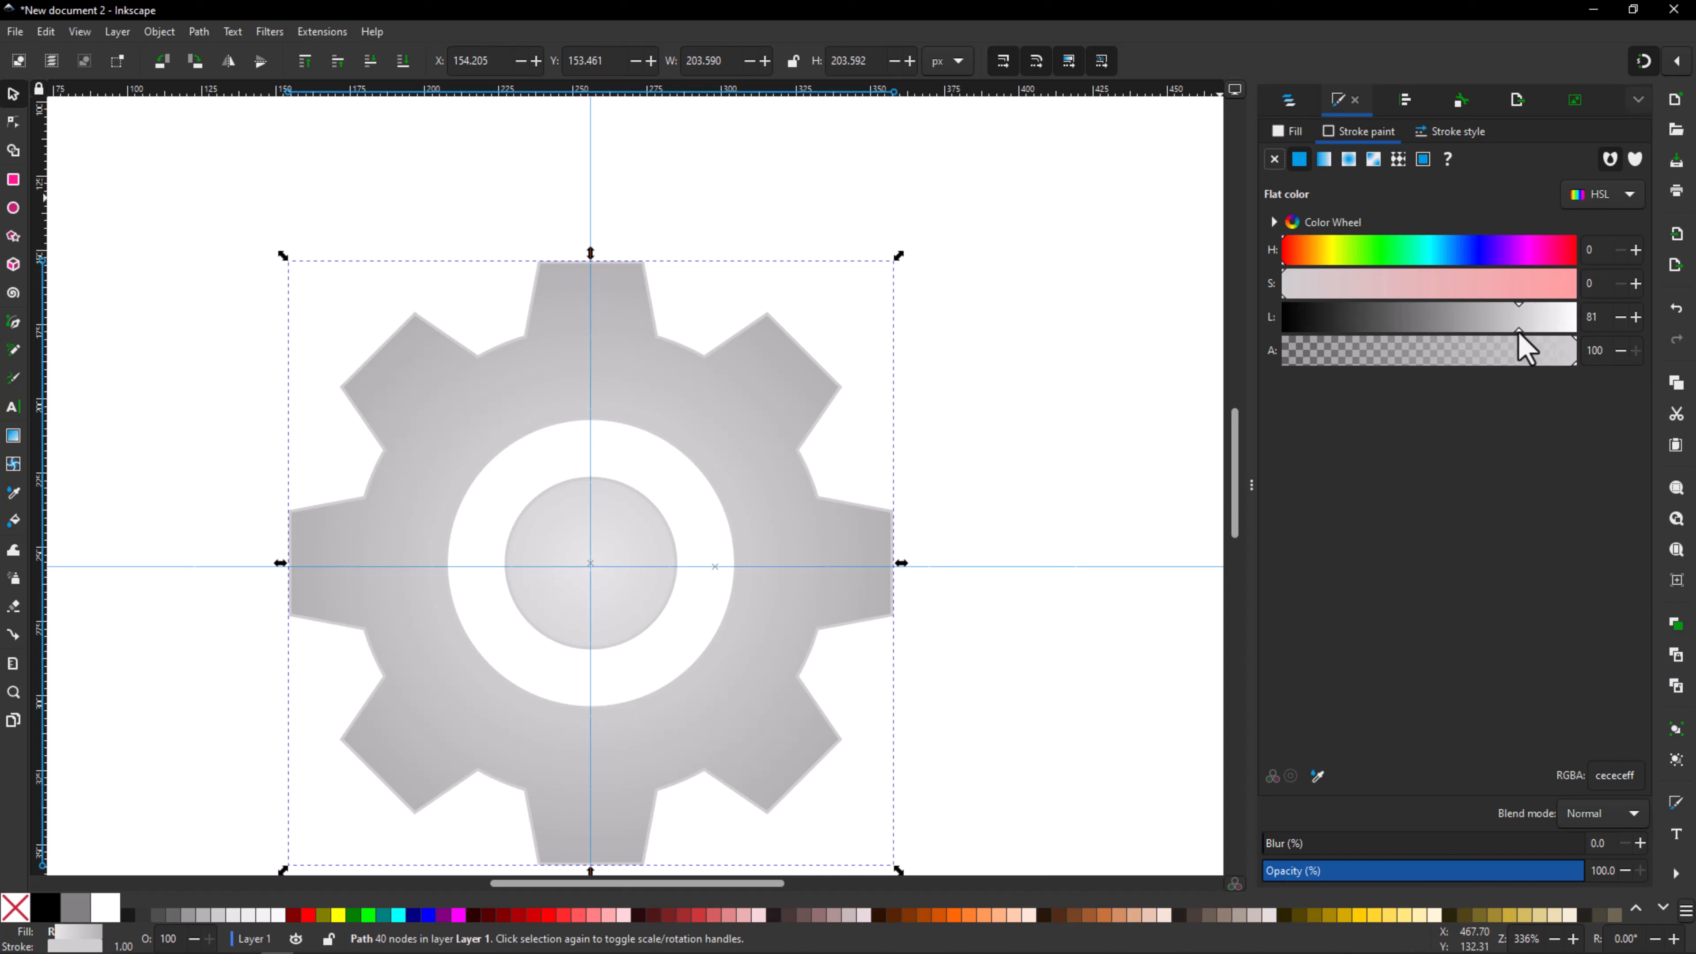
left_click_drag(1519, 330, 1461, 332)
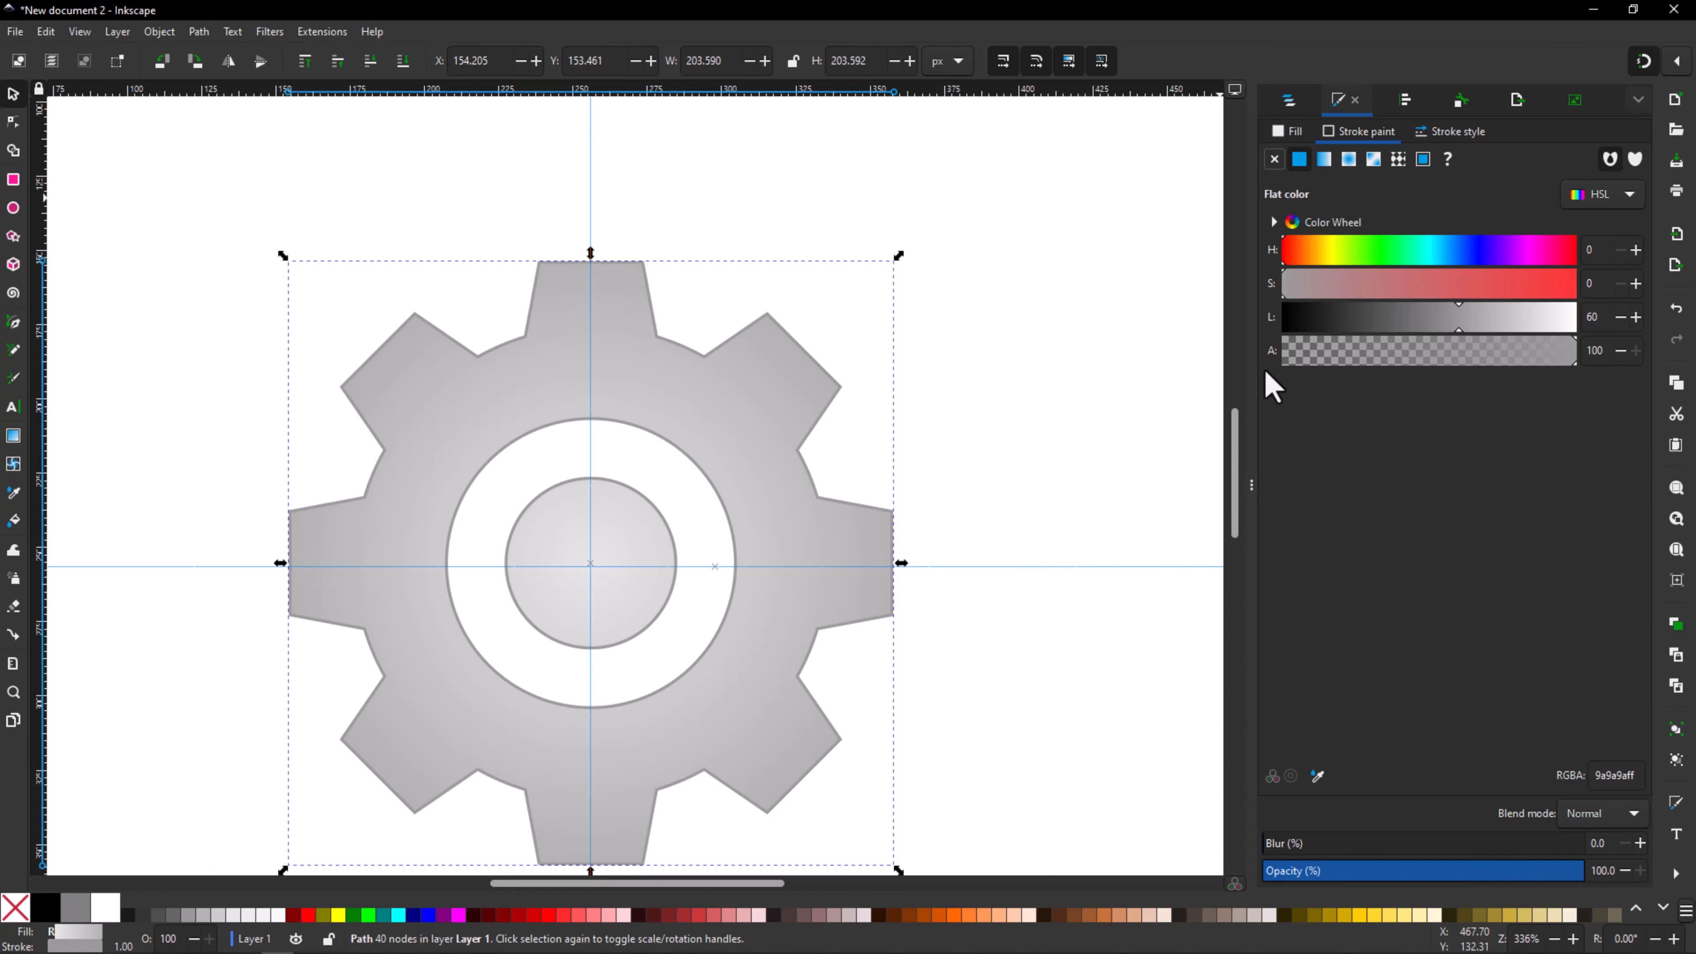
Step: Set the gear's stroke width to 0.4 px
left_click(1456, 131)
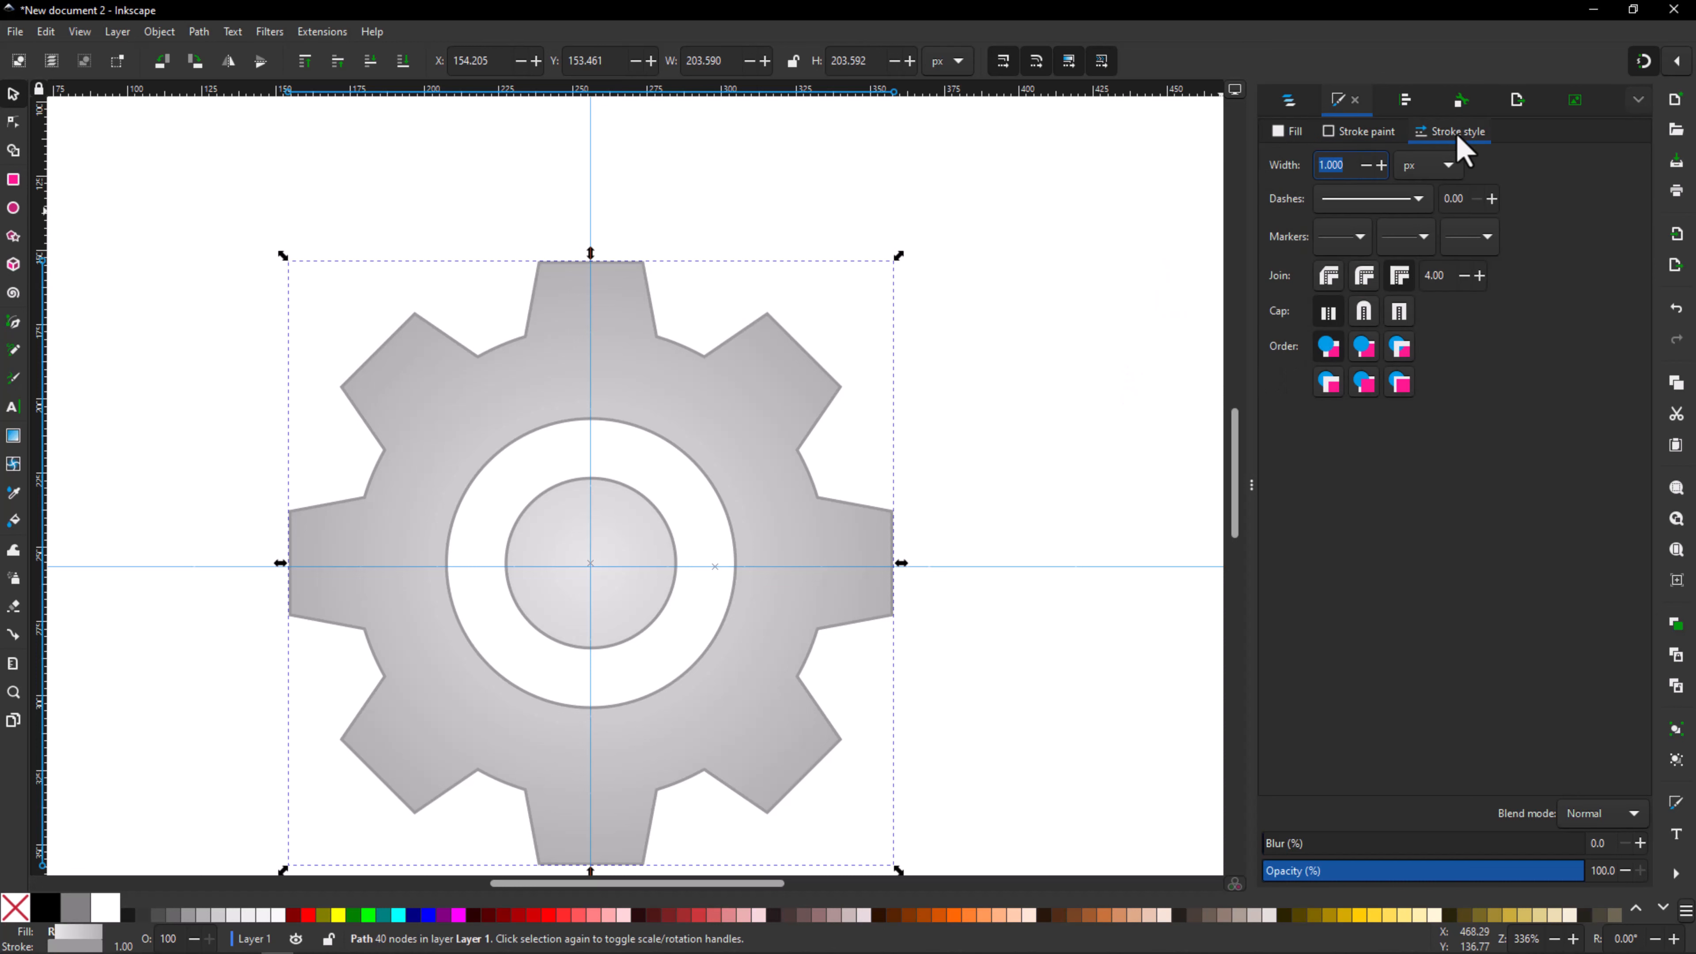
left_click(1365, 165)
left_click(1366, 165)
left_click(1366, 165)
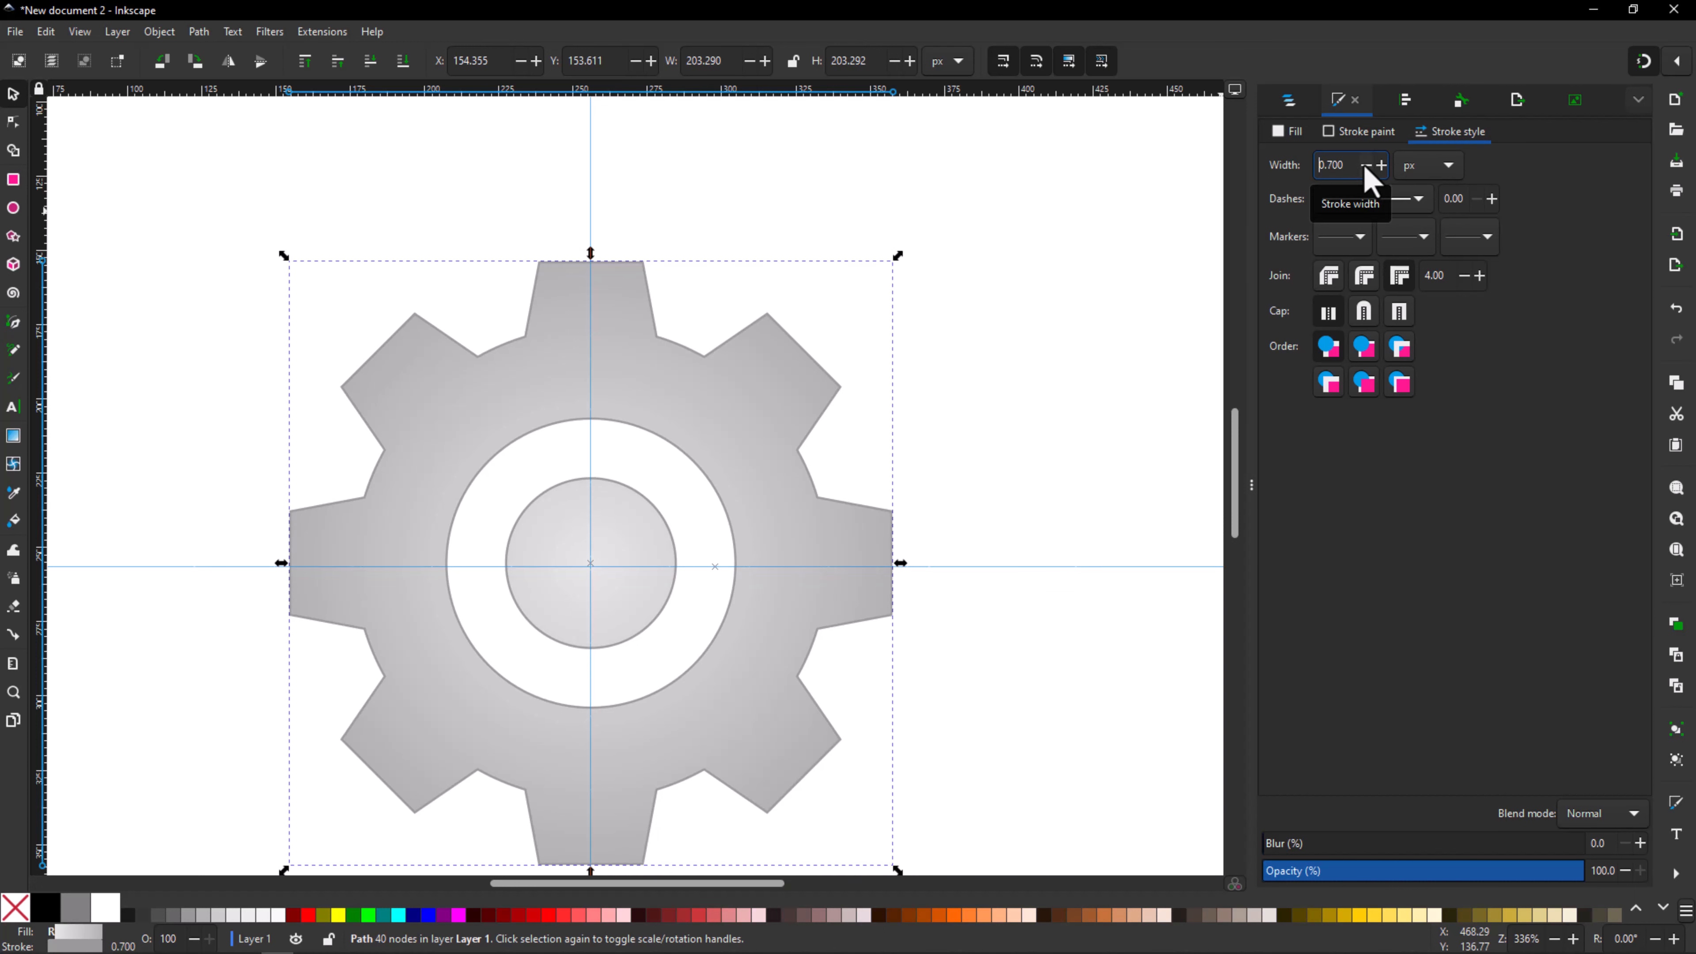
left_click(1366, 166)
left_click(1365, 165)
left_click(1366, 165)
left_click(1366, 165)
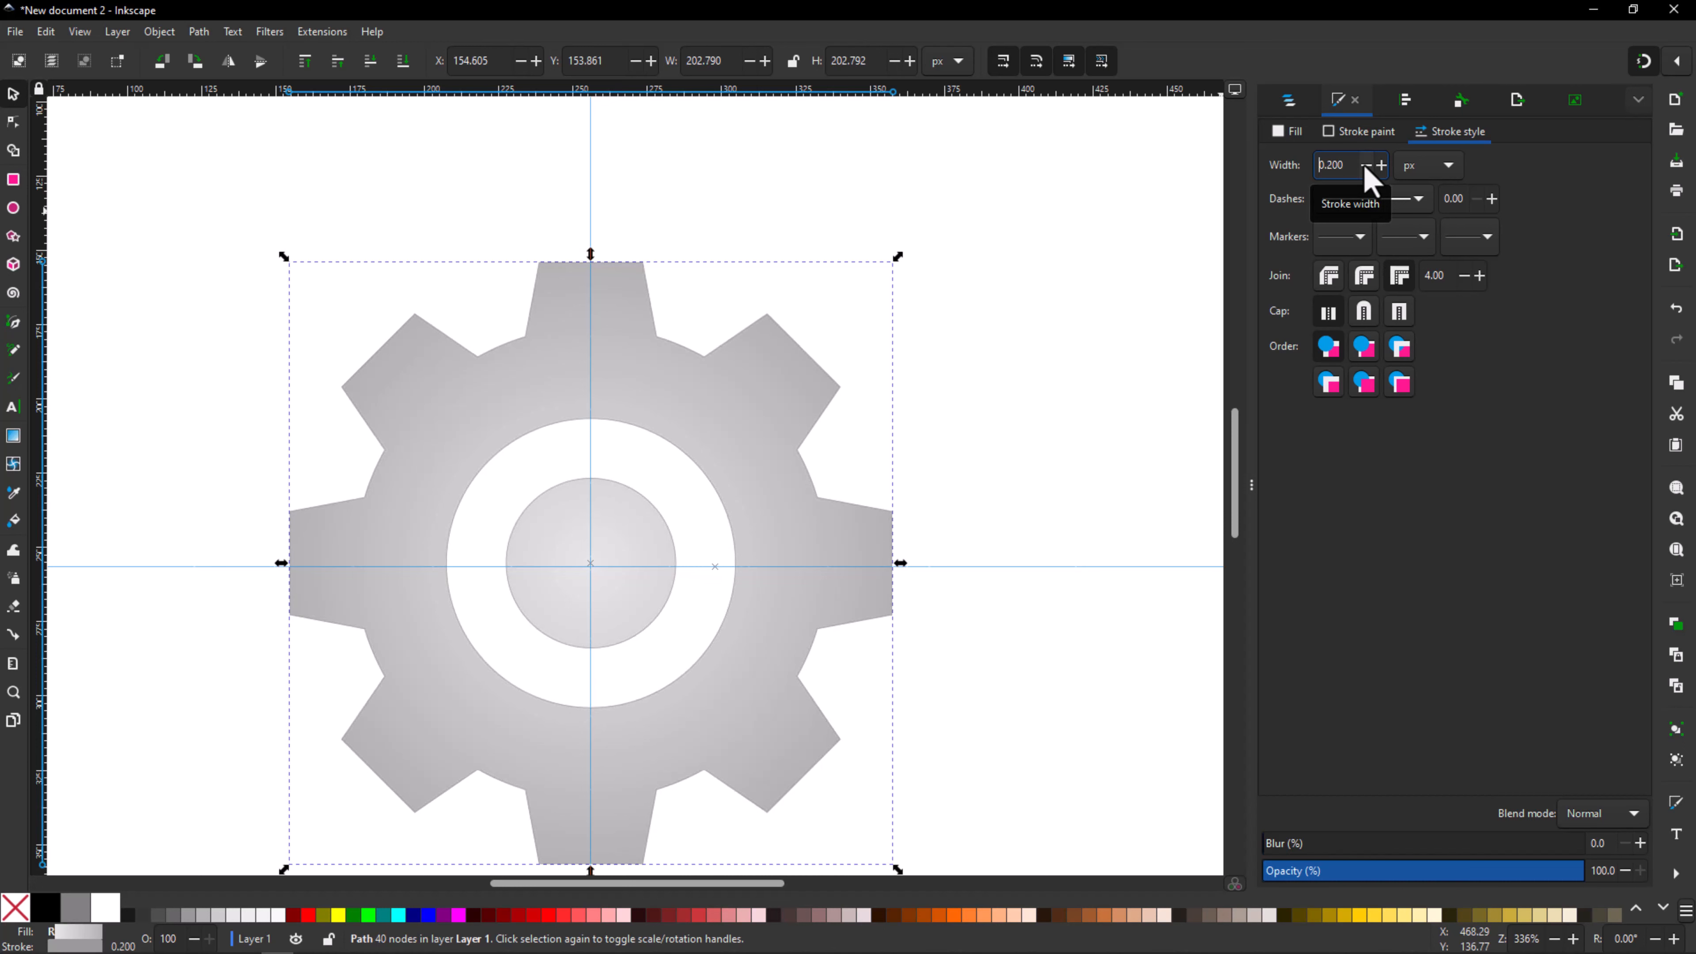
left_click(1366, 165)
left_click(1366, 166)
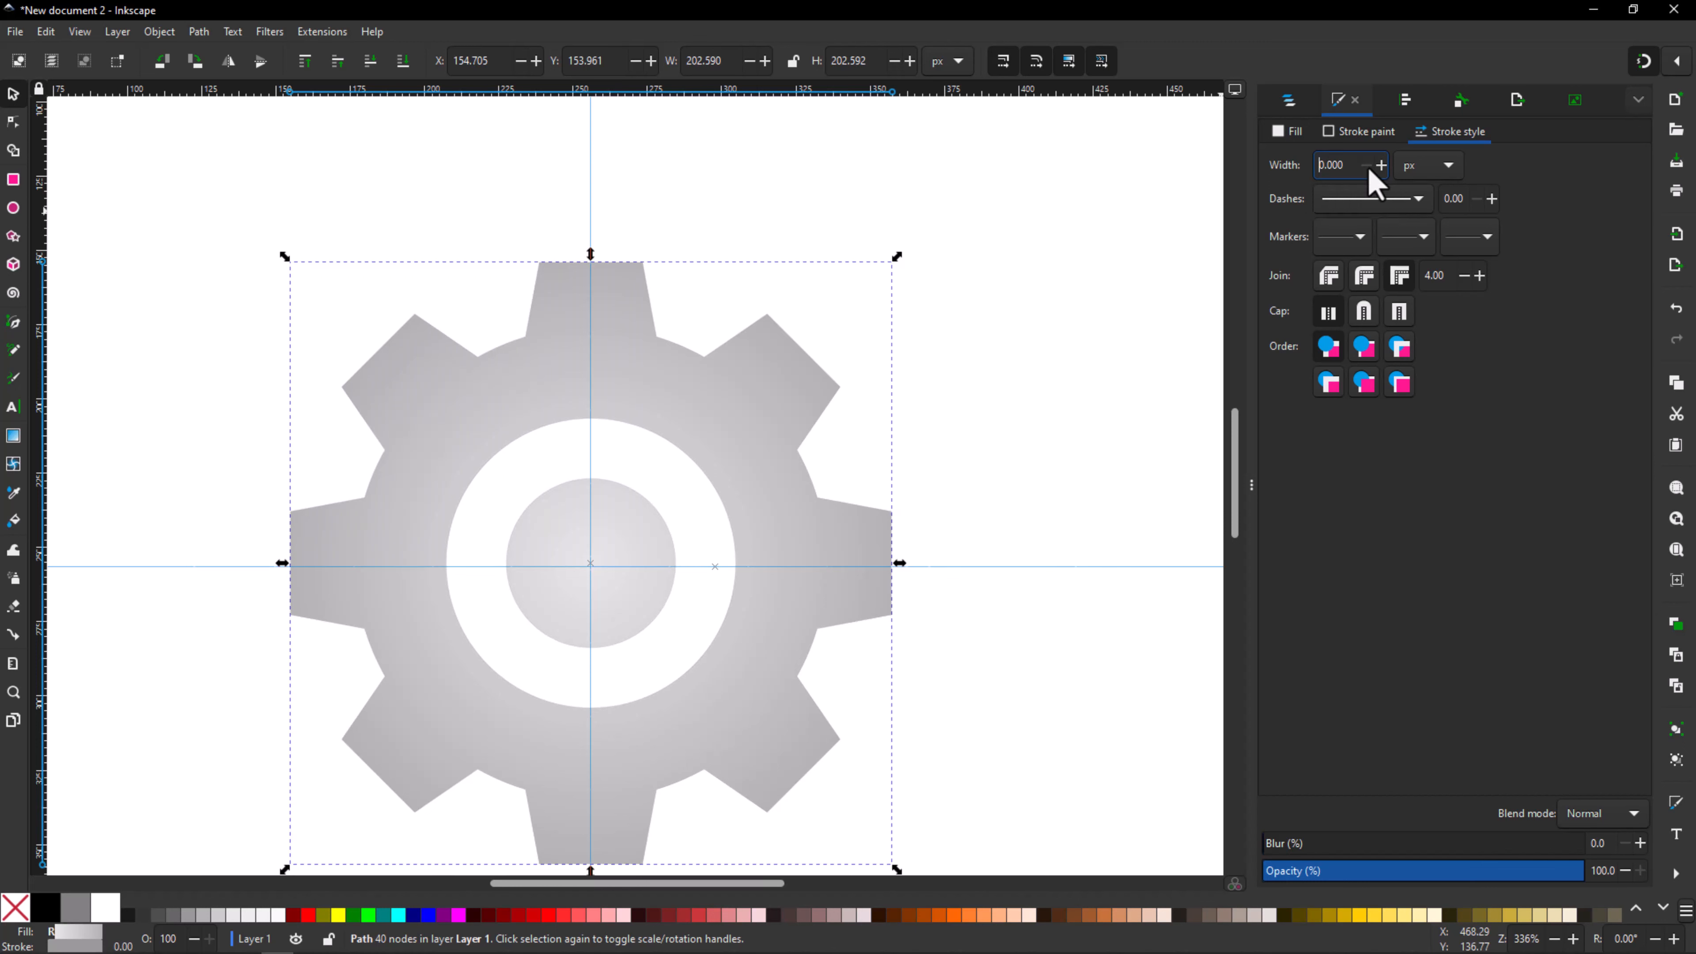
left_click(1380, 166)
left_click(1380, 166)
left_click(1380, 165)
left_click(1380, 165)
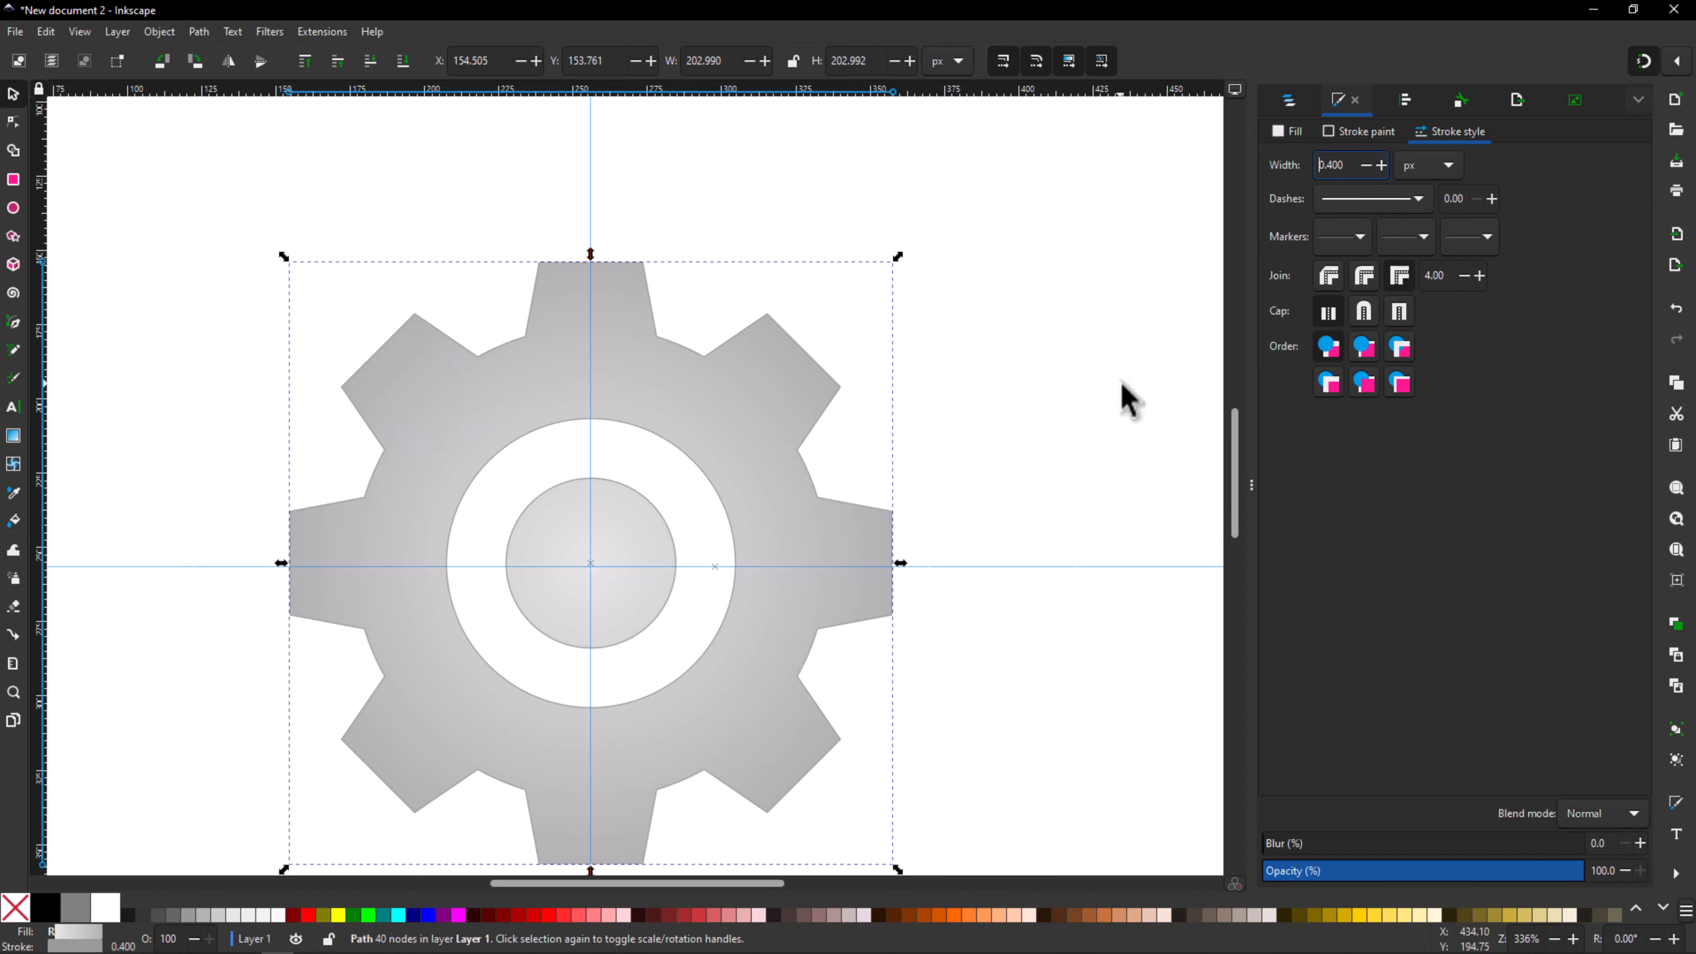
scroll(1050, 418, "up", 1)
scroll(1050, 417, "down", 4)
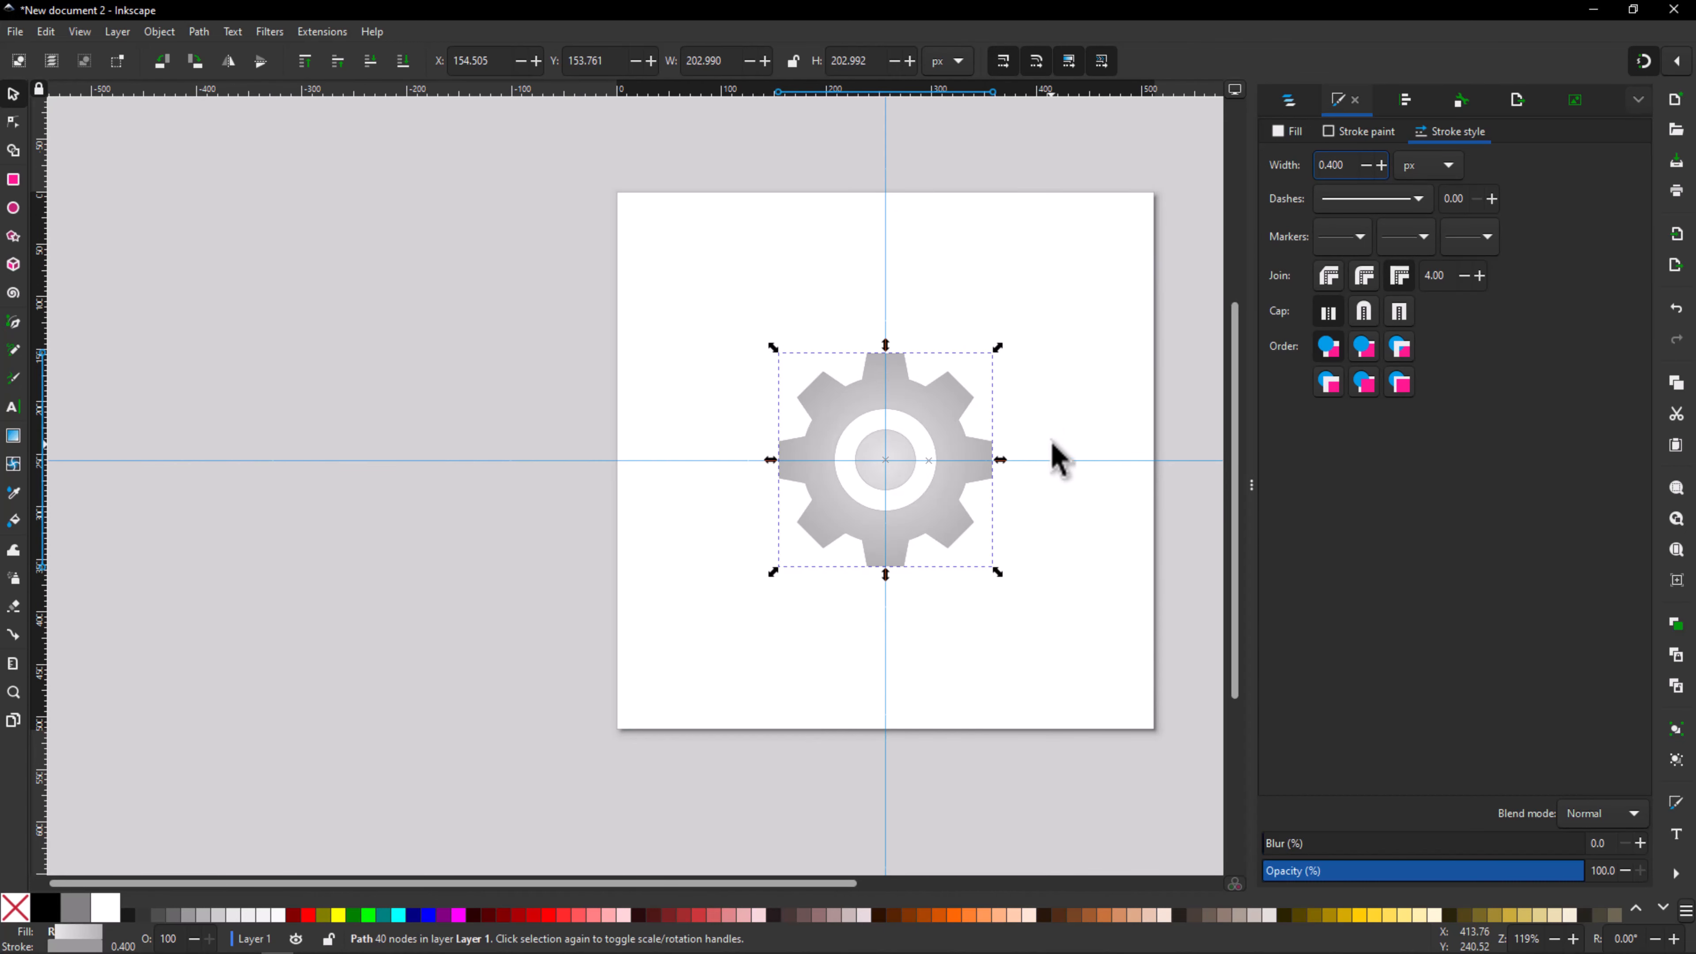
scroll(894, 541, "up", 1)
scroll(891, 539, "up", 1)
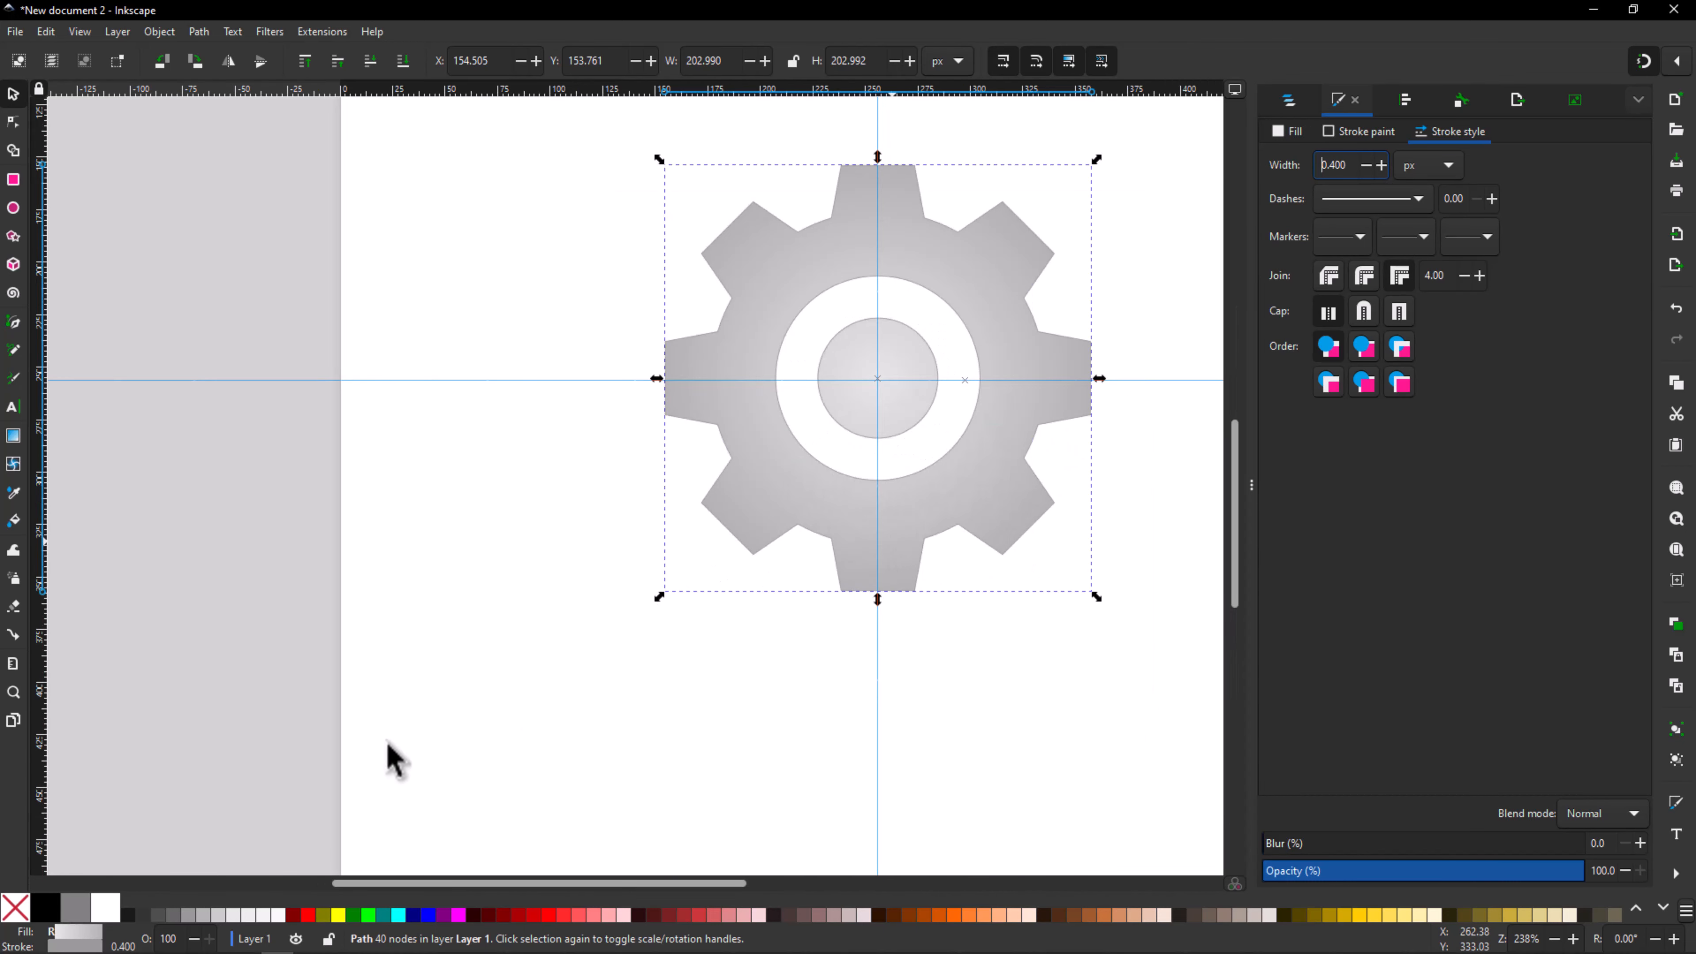
Step: Scale the gear uniformly about its center to about 489 px wide and high, nearly filling the page
left_click(449, 715)
scroll(577, 592, "up", 1)
key("space")
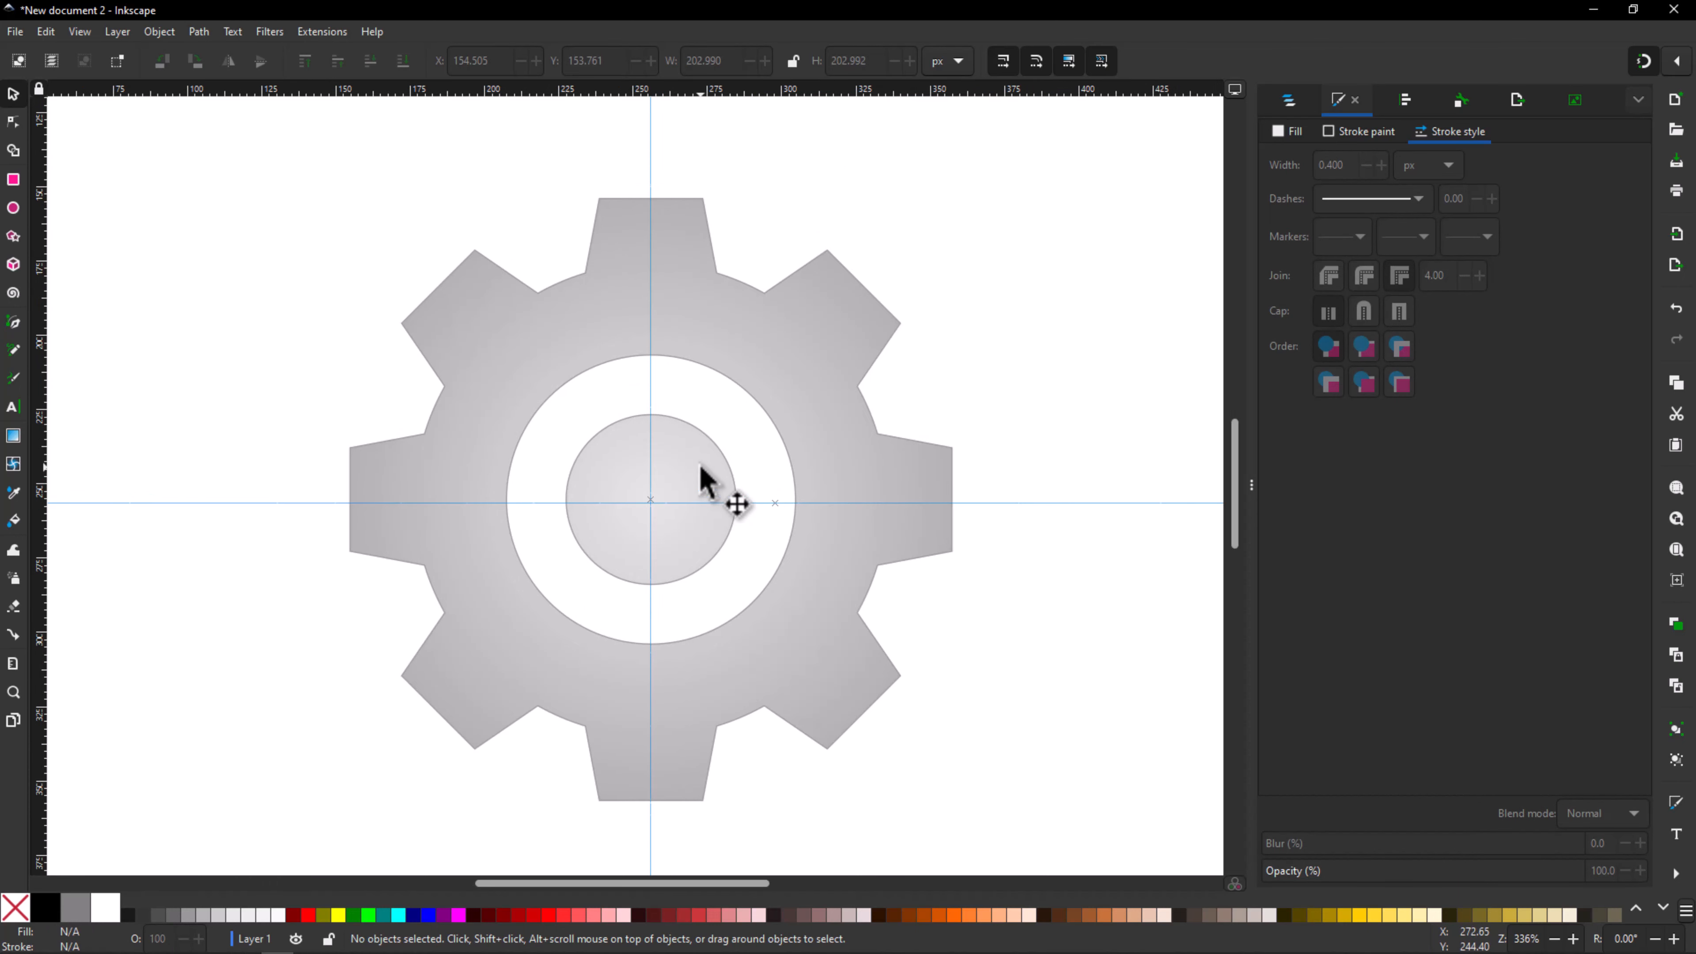
scroll(897, 578, "down", 2)
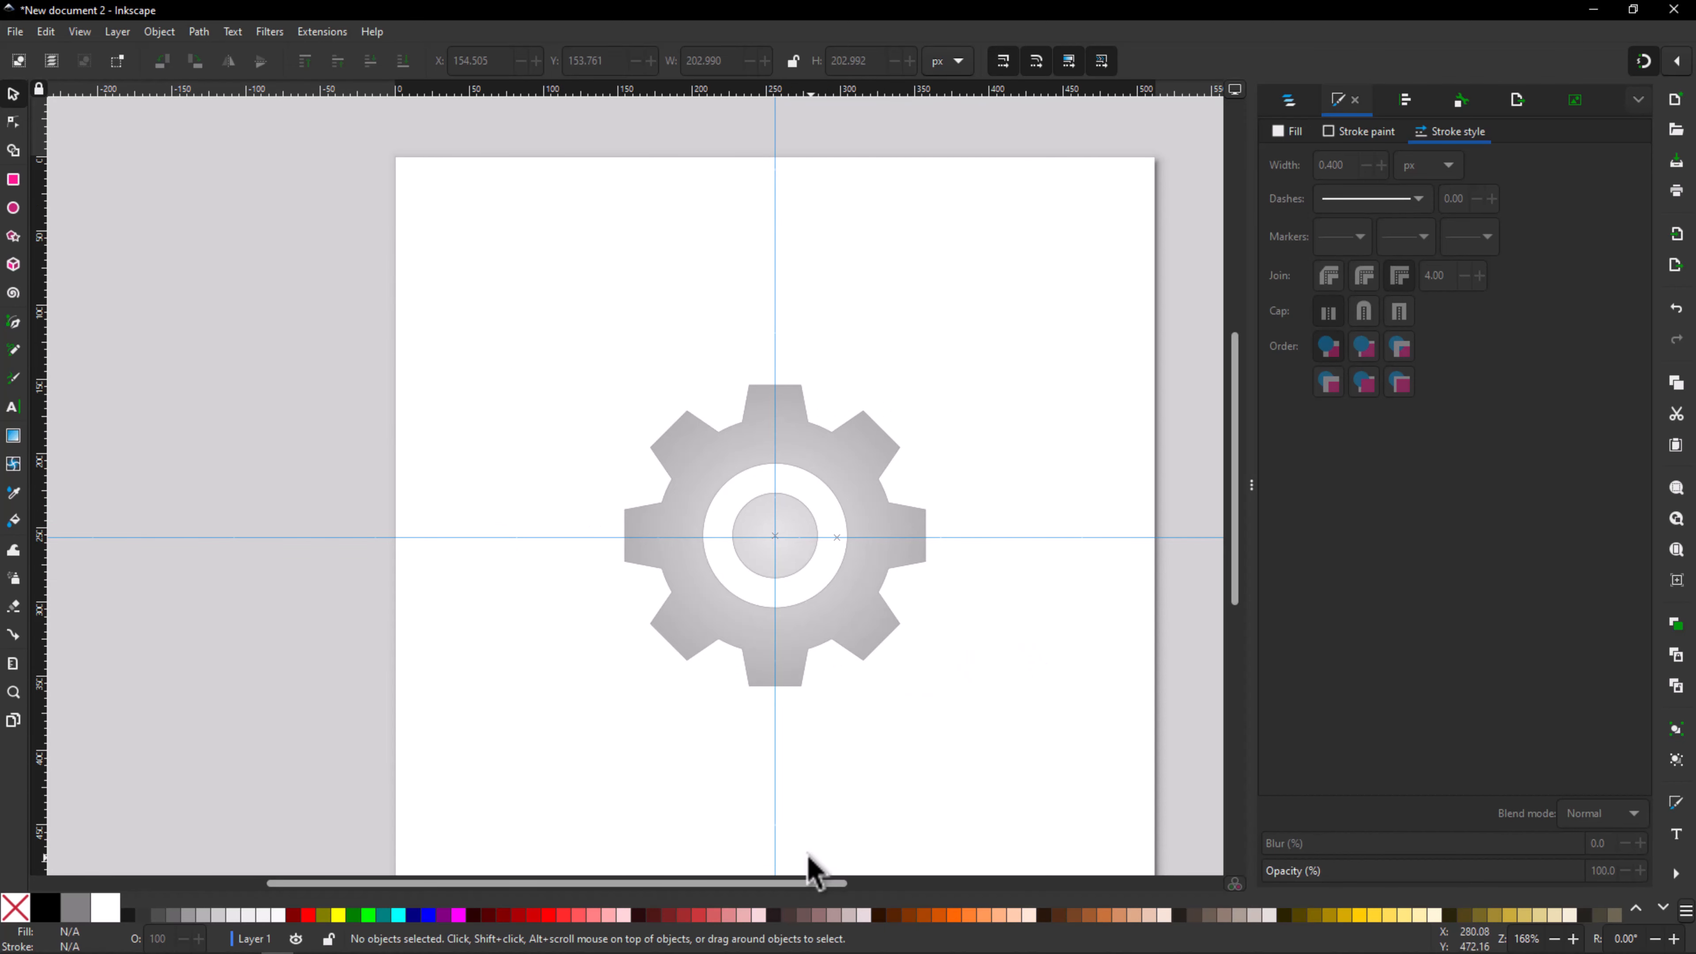
left_click_drag(789, 884, 858, 882)
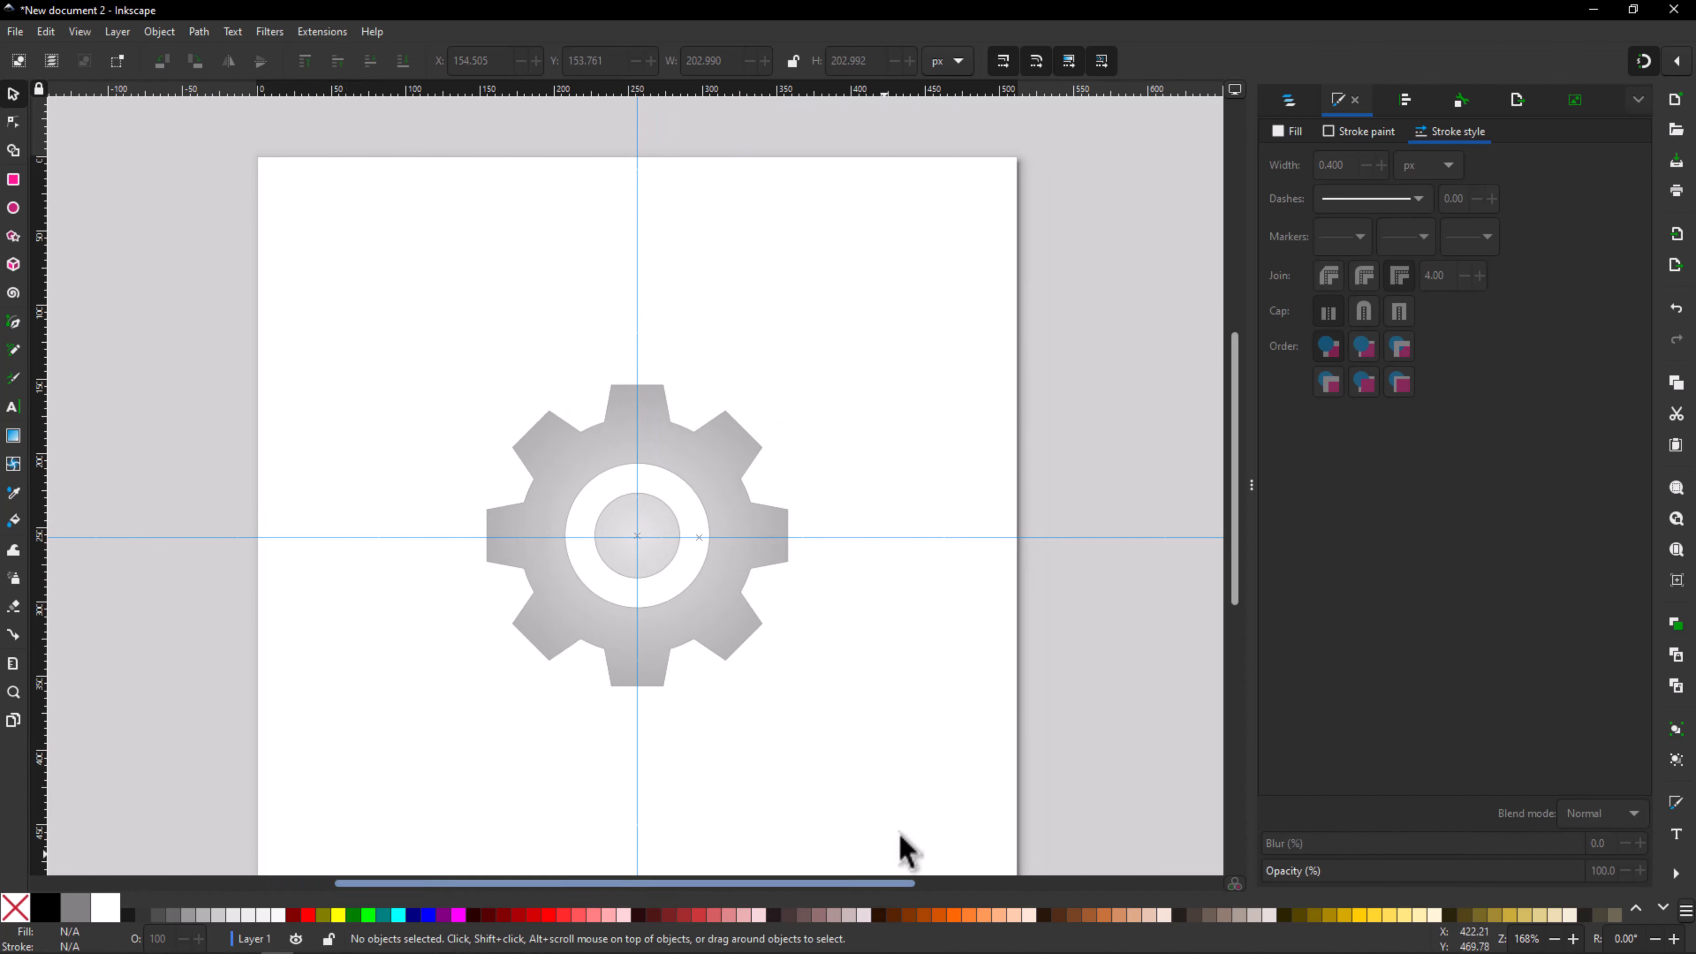
scroll(1234, 549, "down", 3)
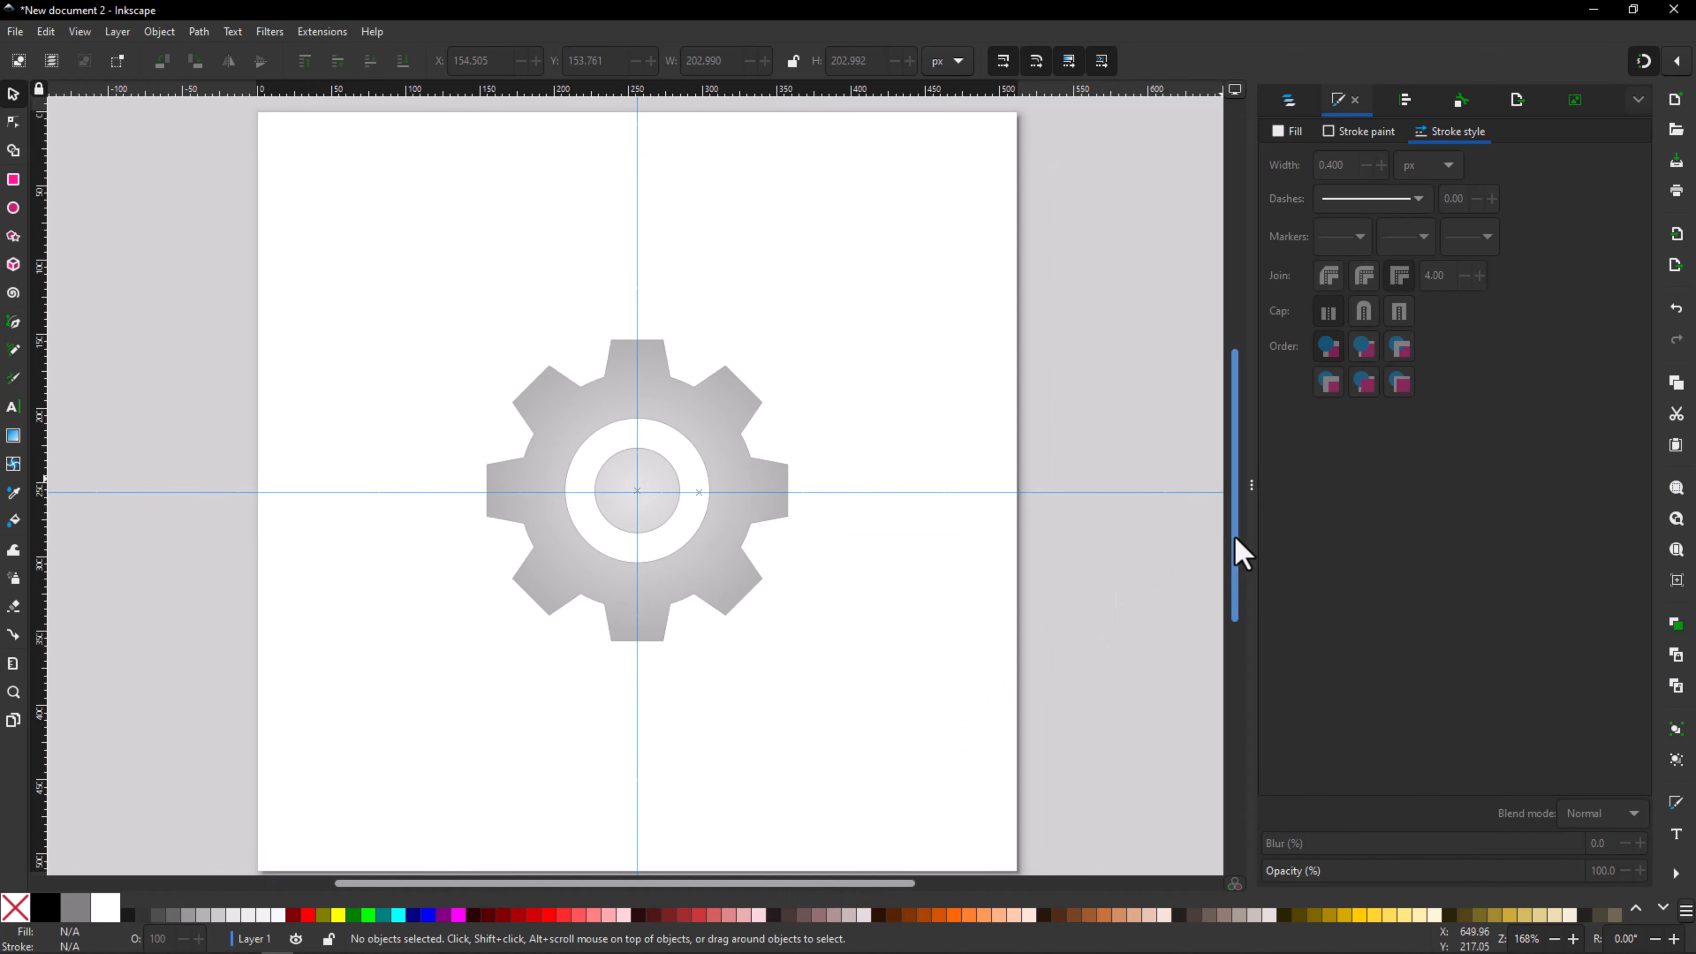
key("minus")
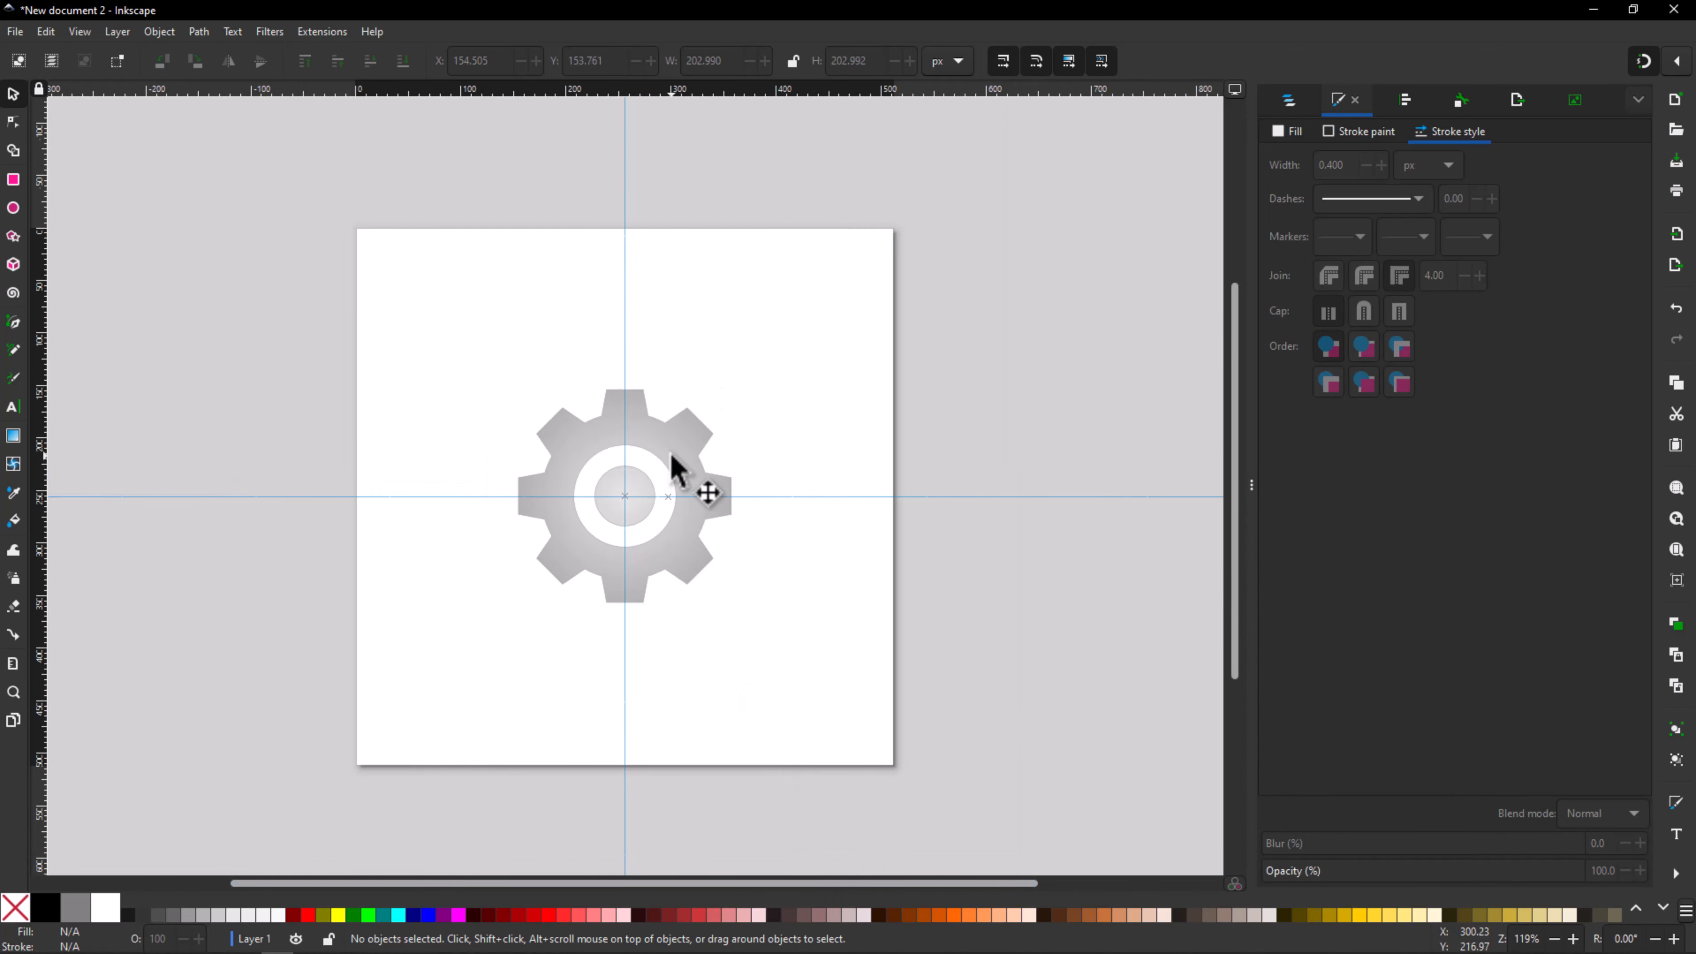
left_click(674, 471)
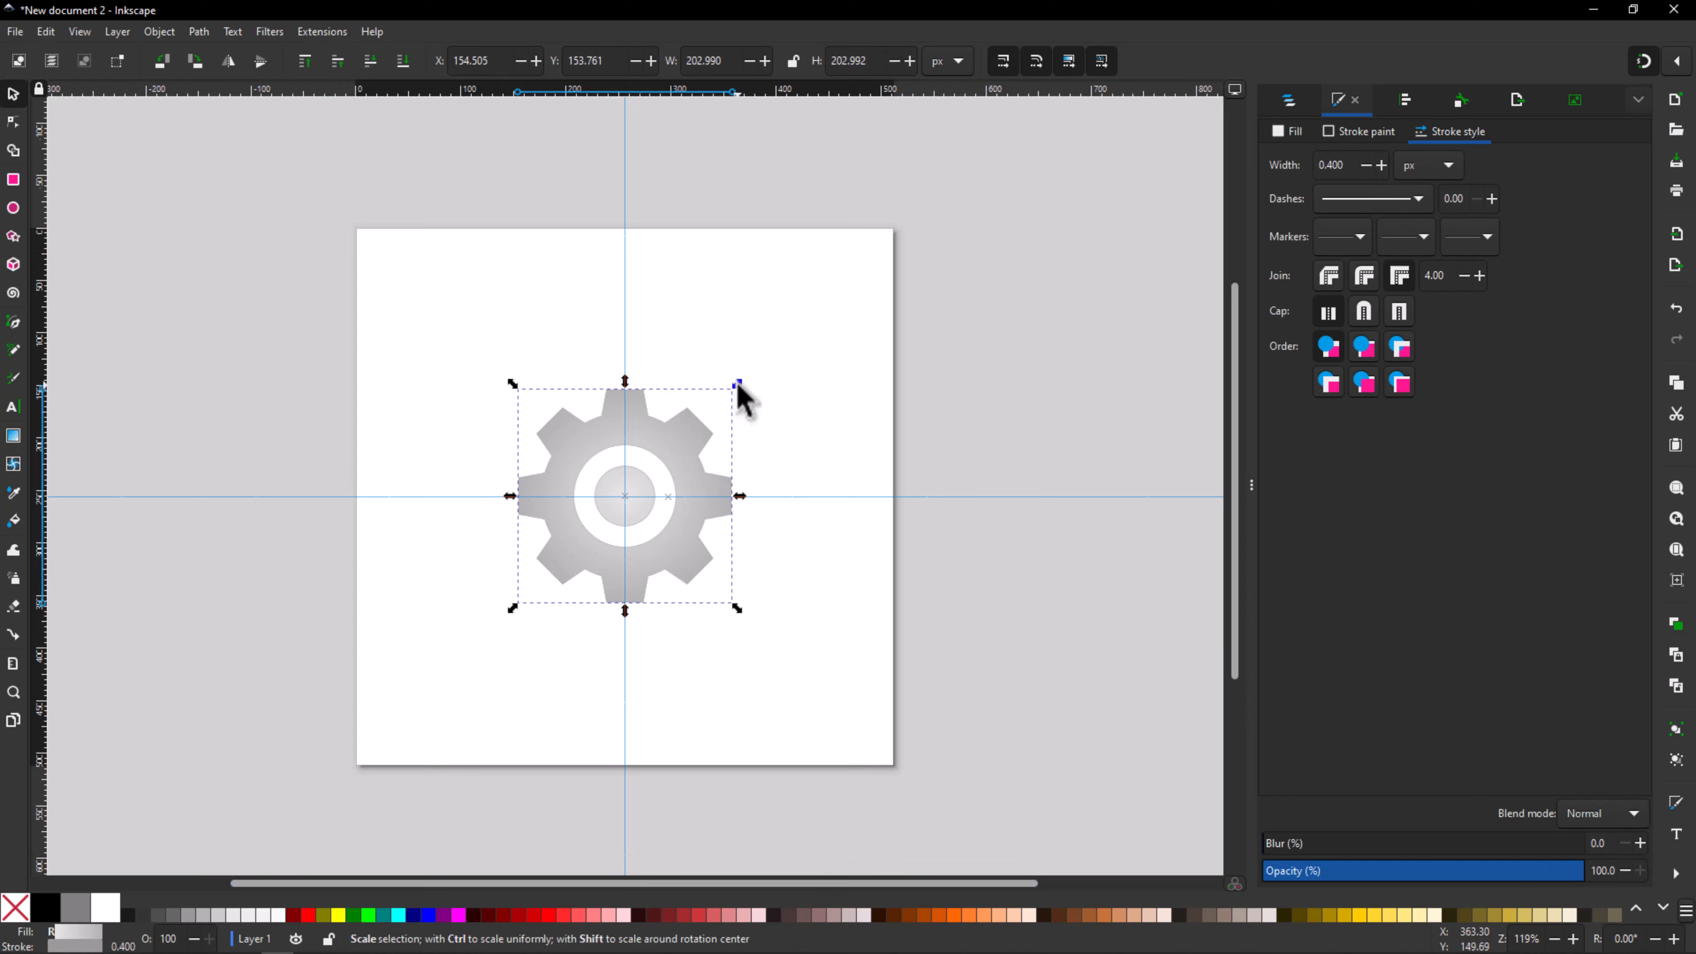
mouse_move(739, 384)
left_mouse_down()
mouse_move(888, 291)
mouse_move(913, 246)
mouse_move(959, 233)
left_mouse_up()
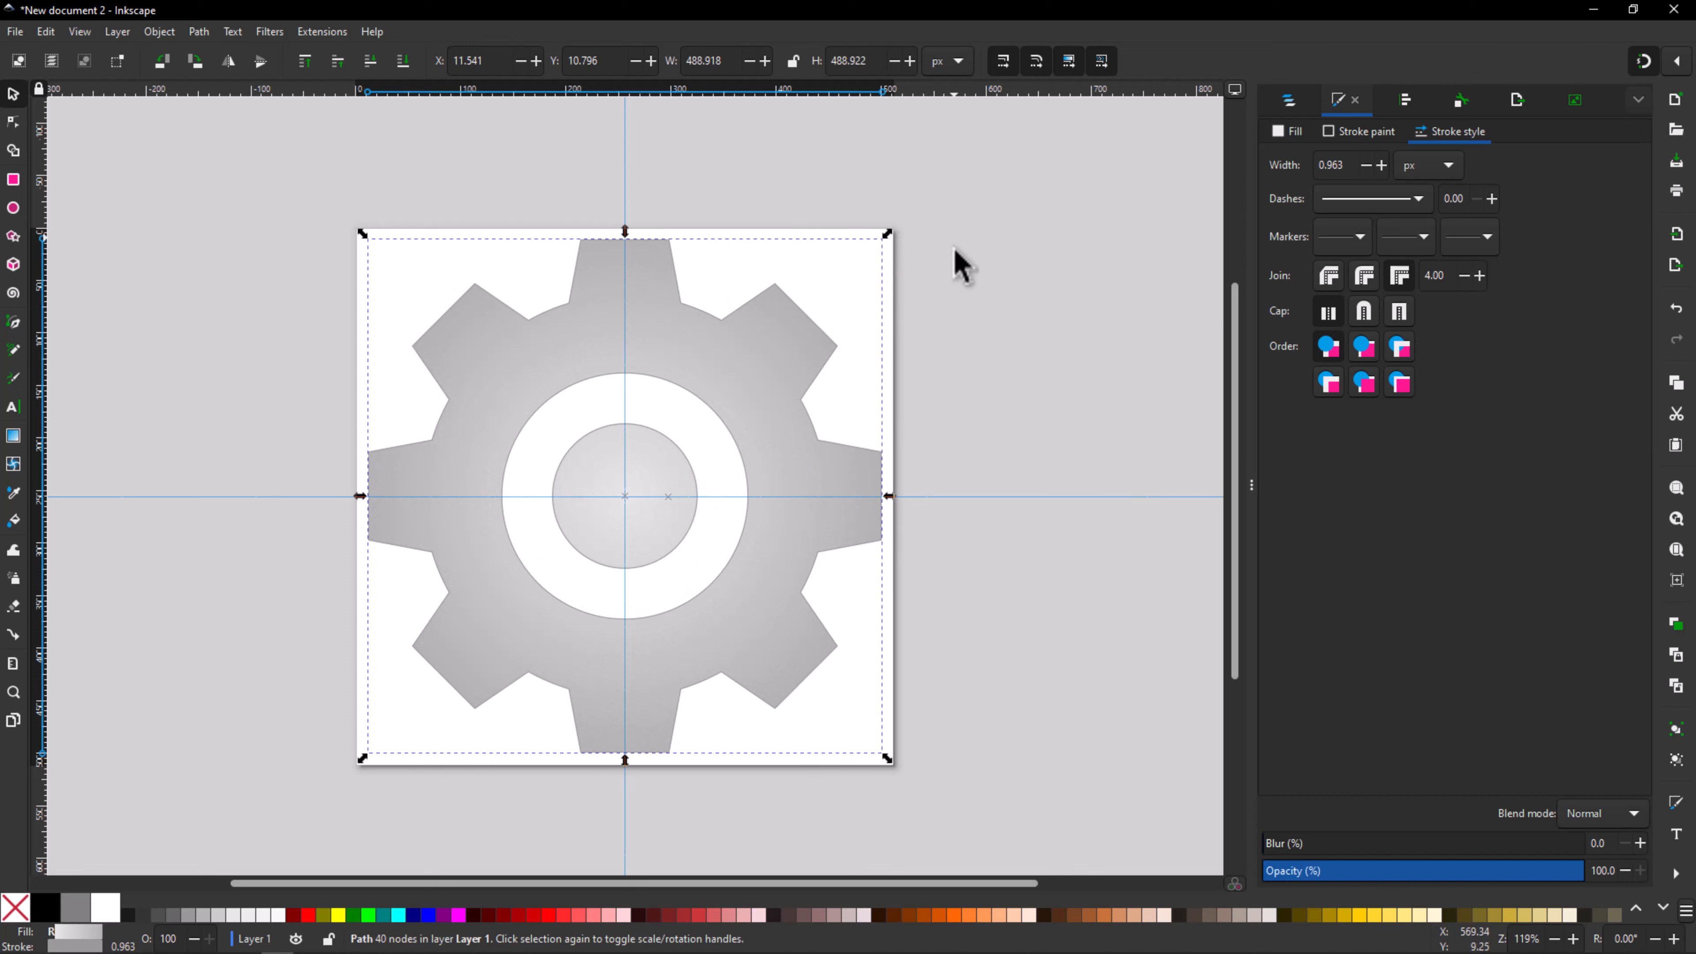
left_click(1012, 400)
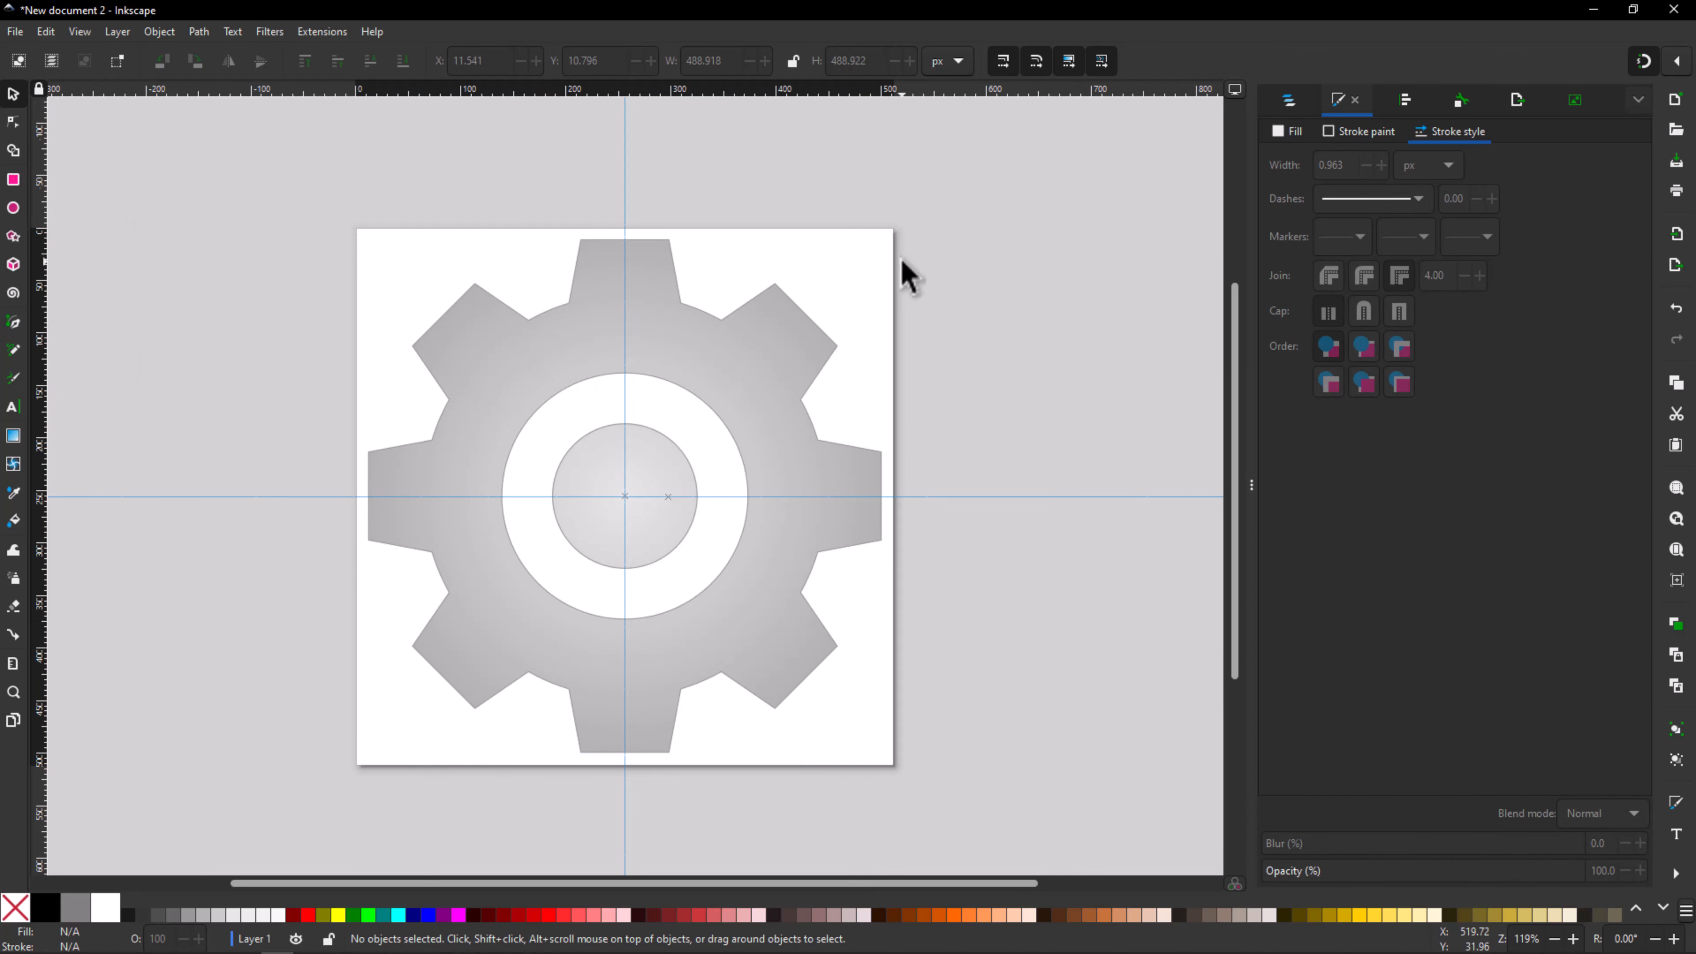
Step: Lock Layer 1 and make Layer 2 the active layer
left_click(1291, 102)
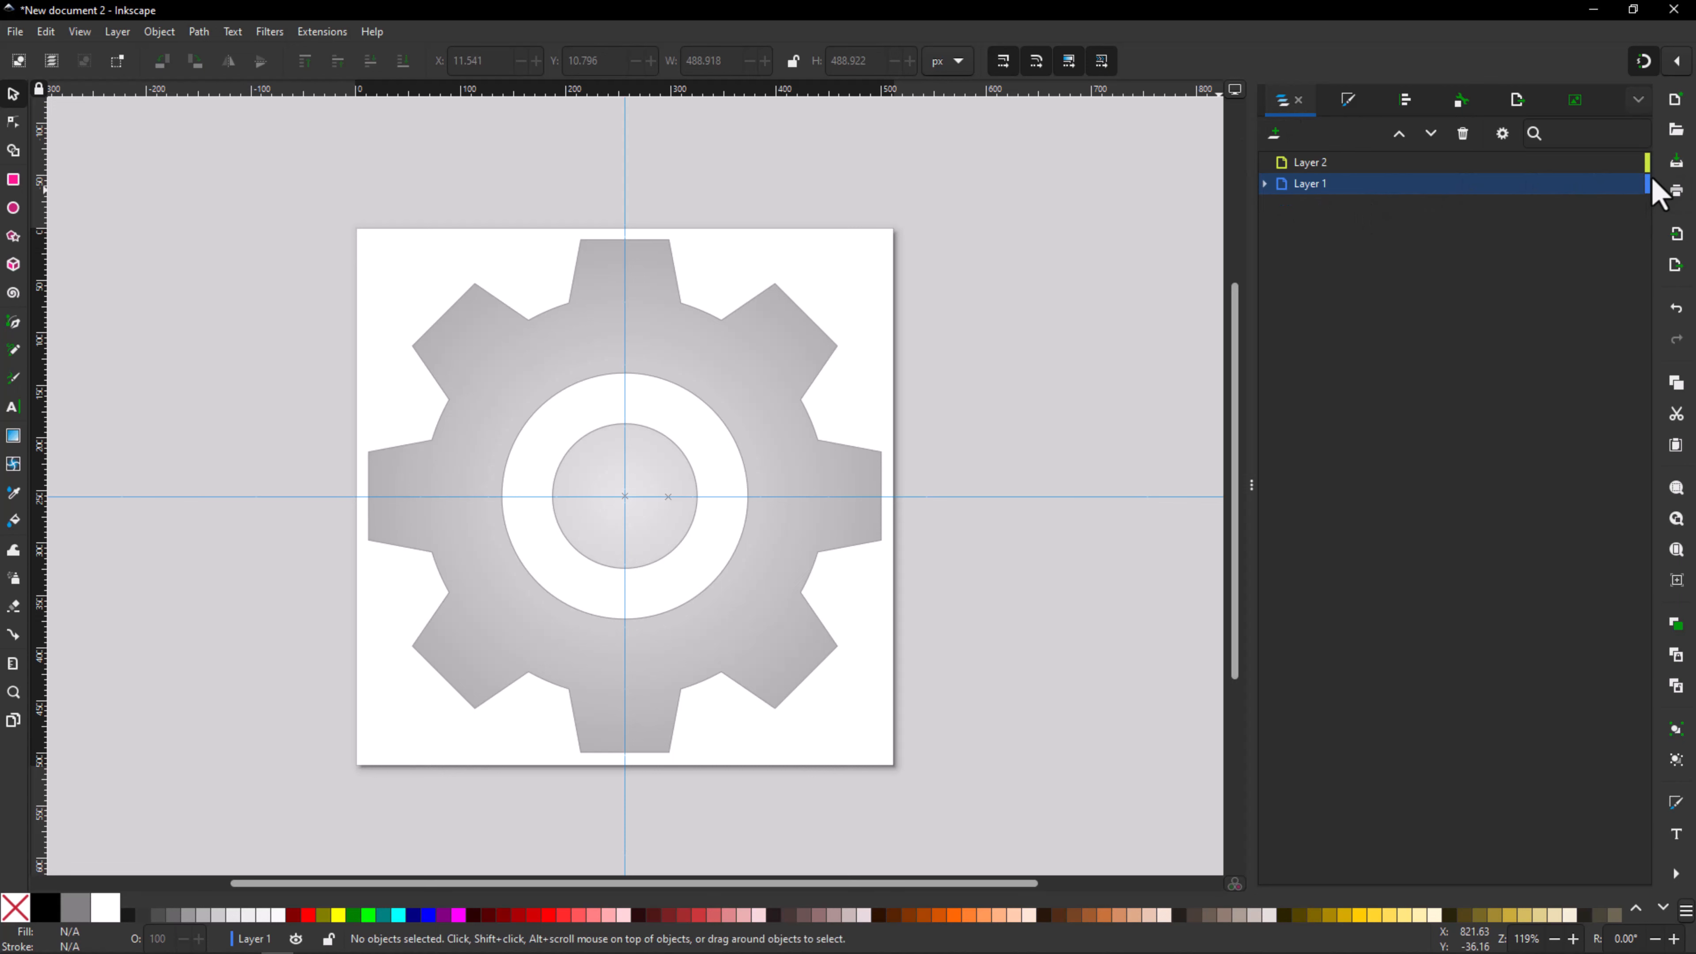
mouse_move(1638, 186)
left_click(1360, 167)
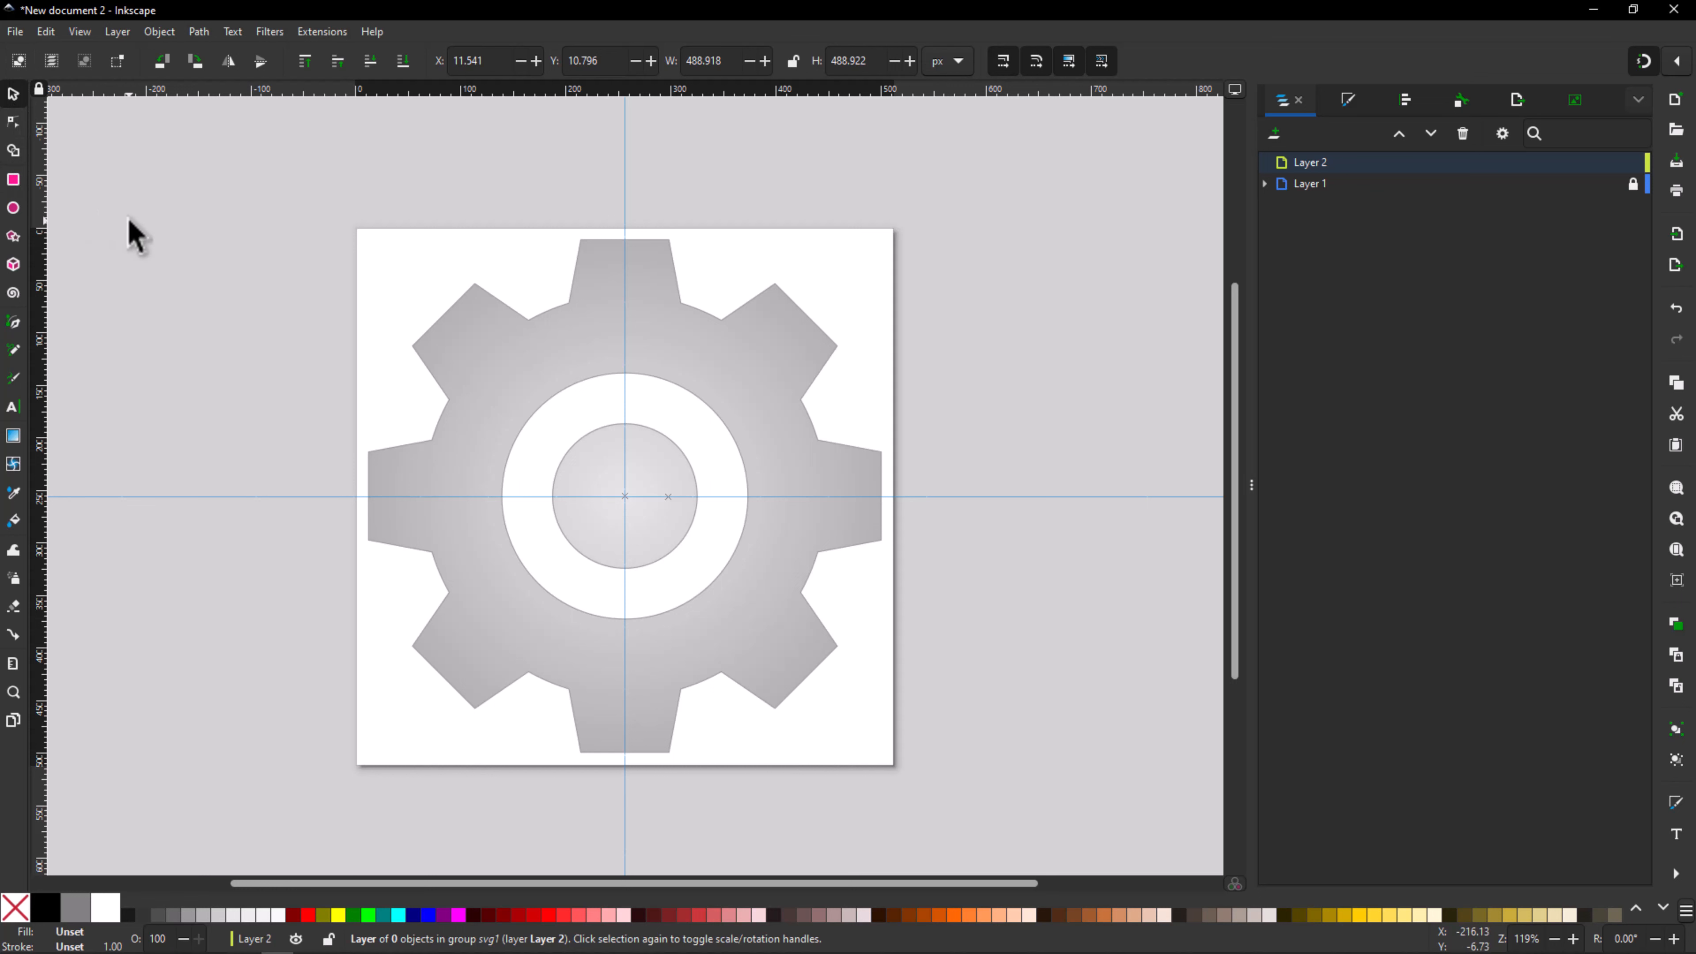
Step: Draw a downward-pointing three-corner polygon about 168 px wide and place it over the gear's lower-right part at about X 330, Y 355
left_click(13, 237)
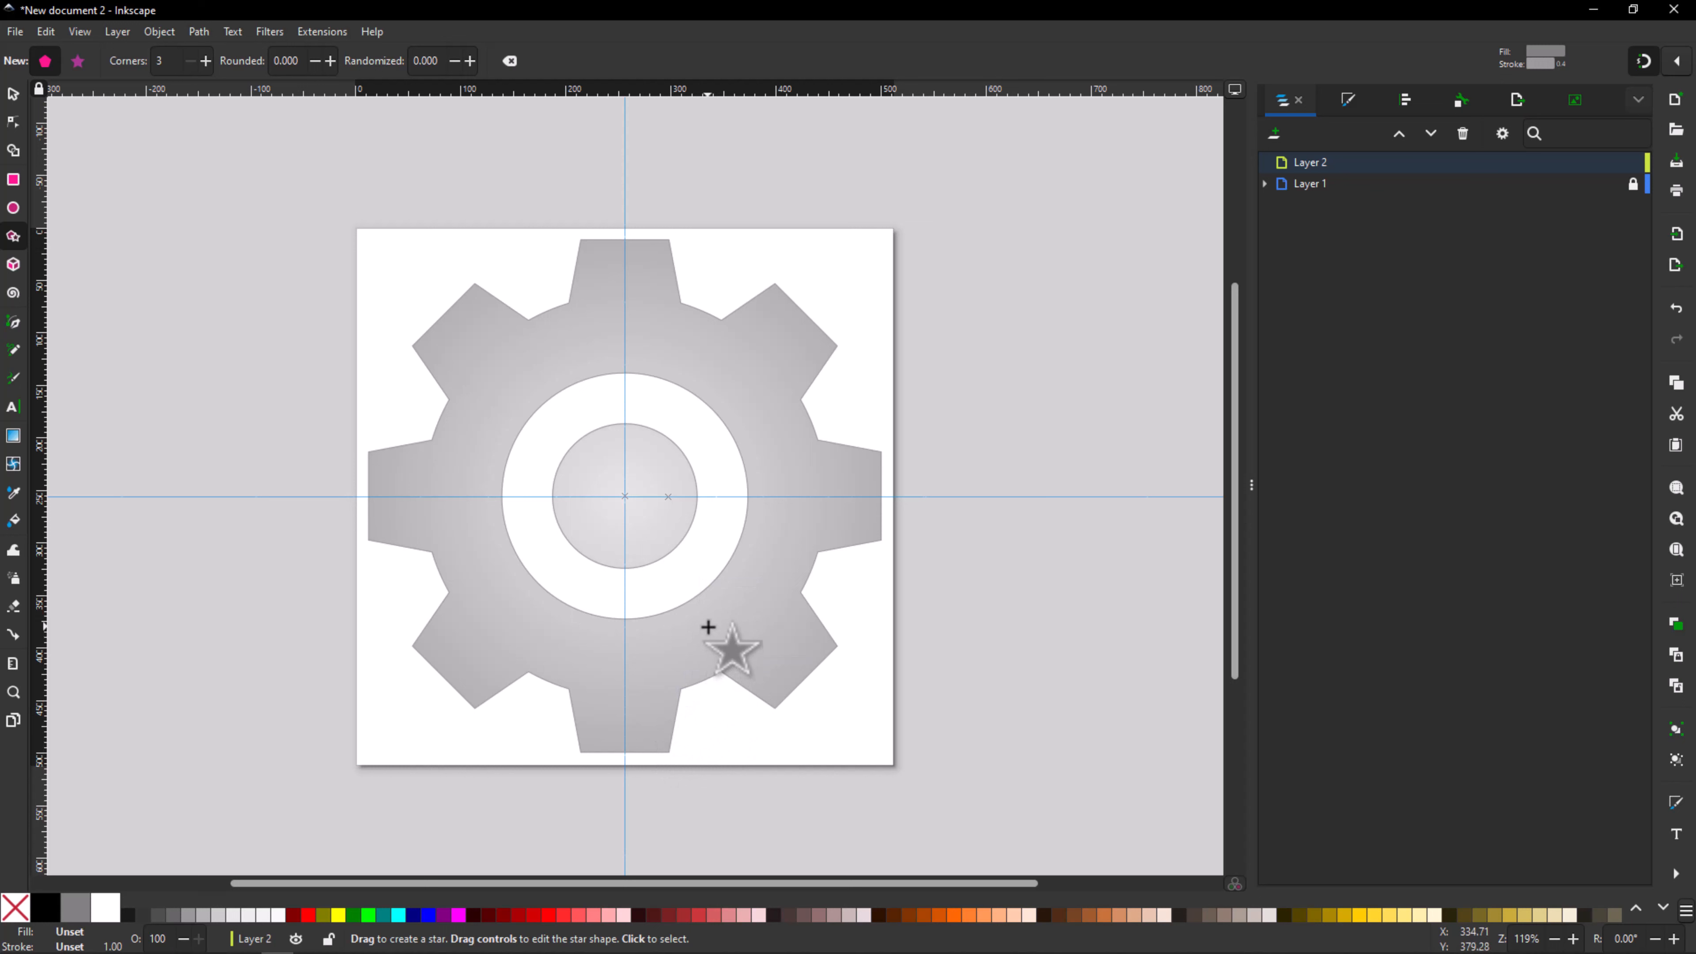
mouse_move(702, 625)
left_mouse_down()
mouse_move(724, 661)
mouse_move(706, 663)
mouse_move(701, 727)
left_mouse_up()
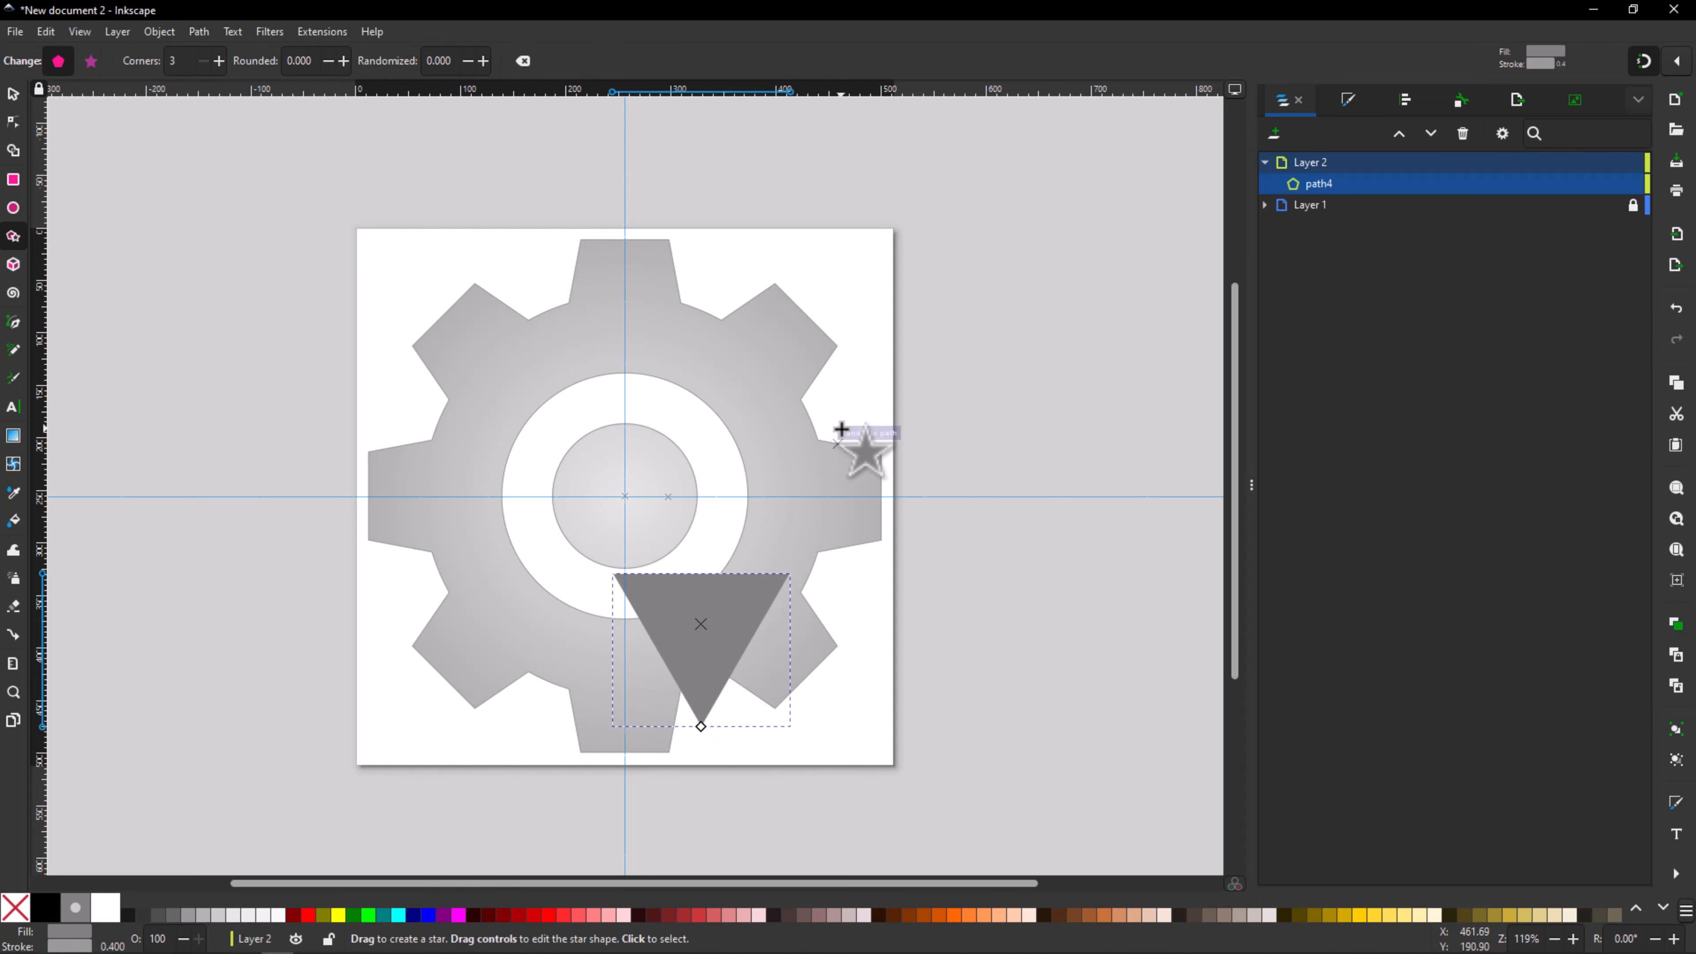
left_click(14, 95)
left_click_drag(730, 658, 799, 671)
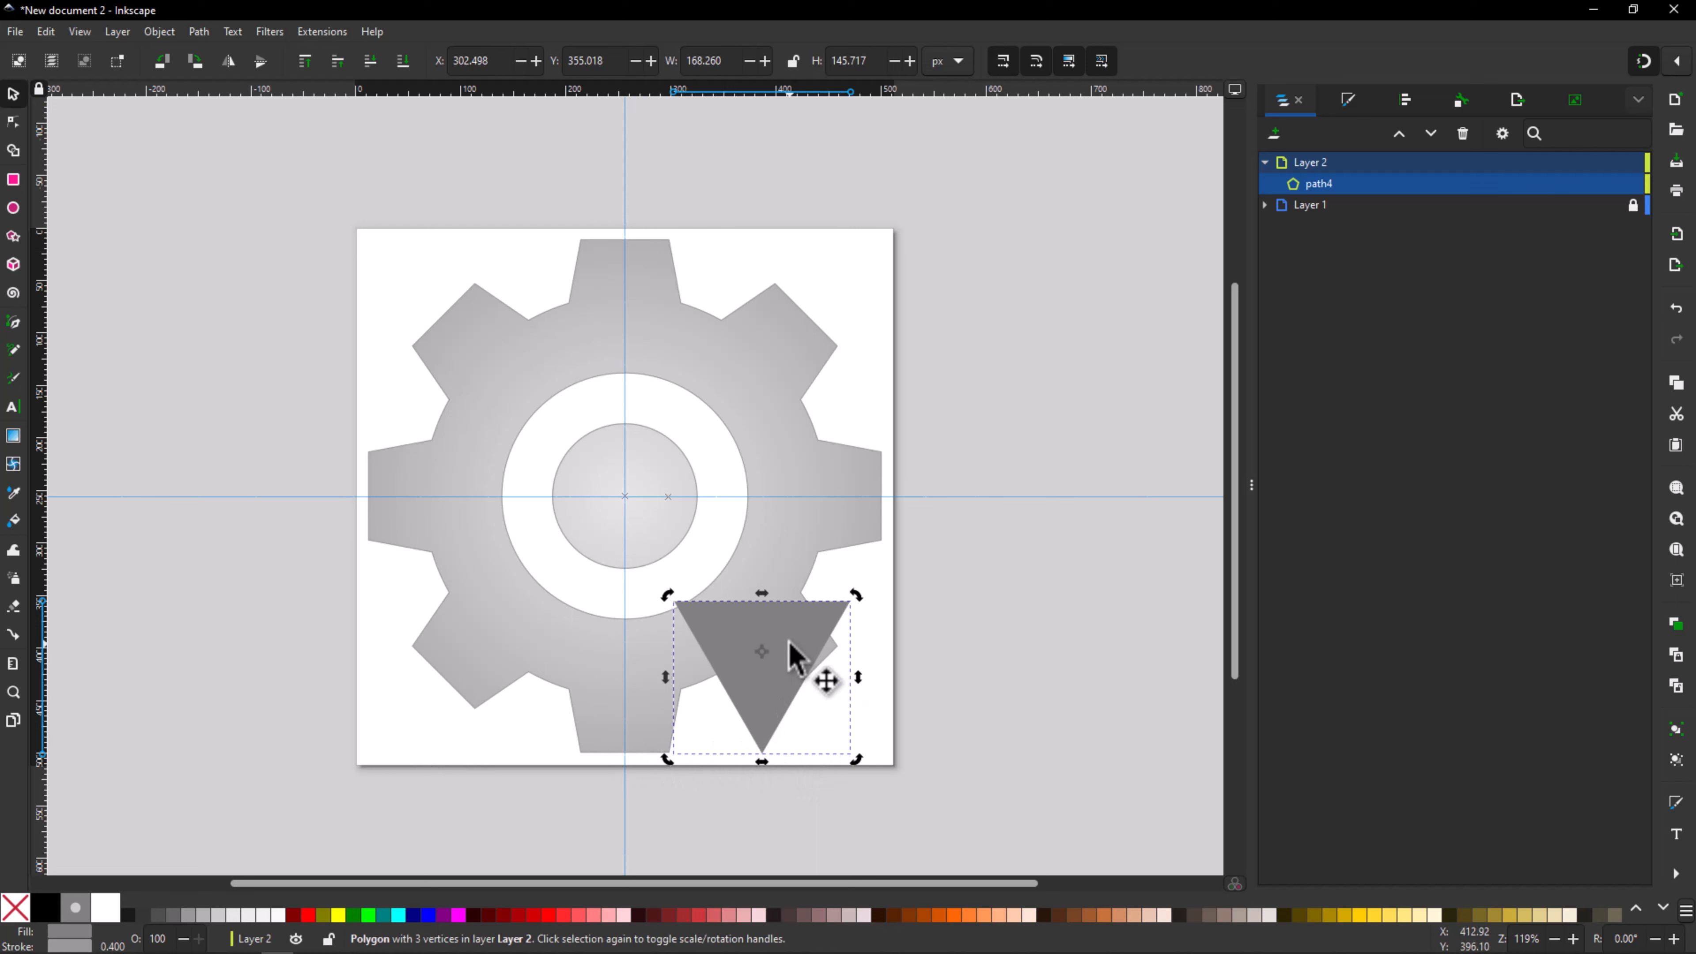
left_click(937, 262)
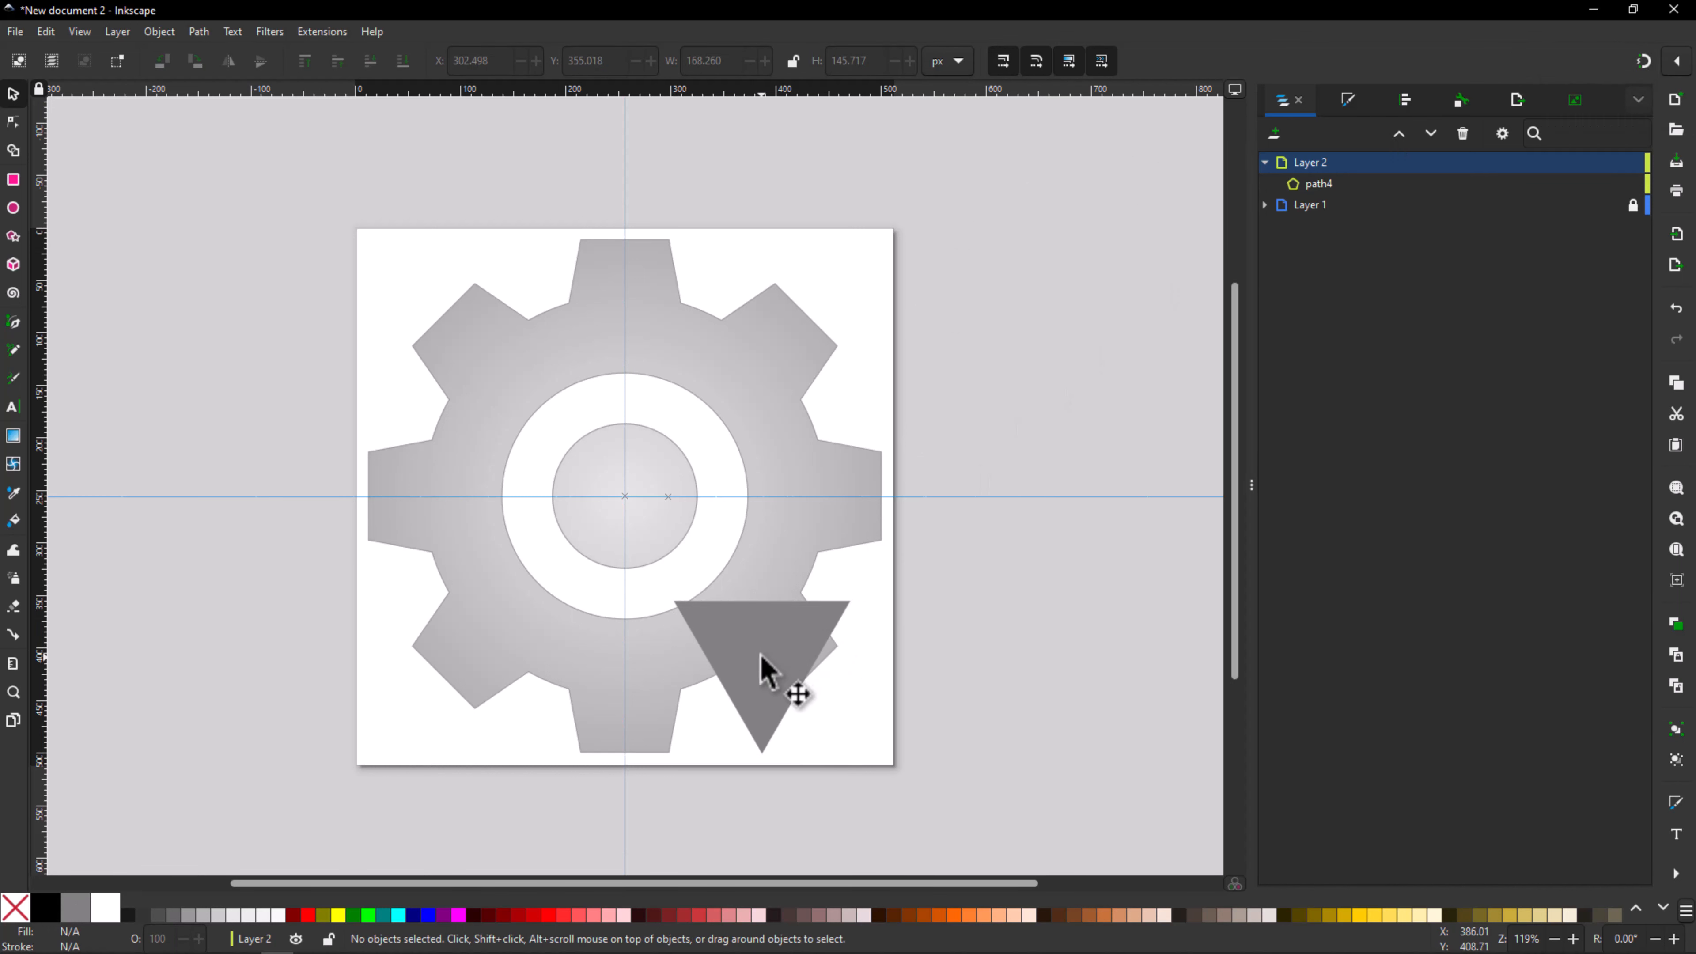
left_click_drag(768, 657, 797, 658)
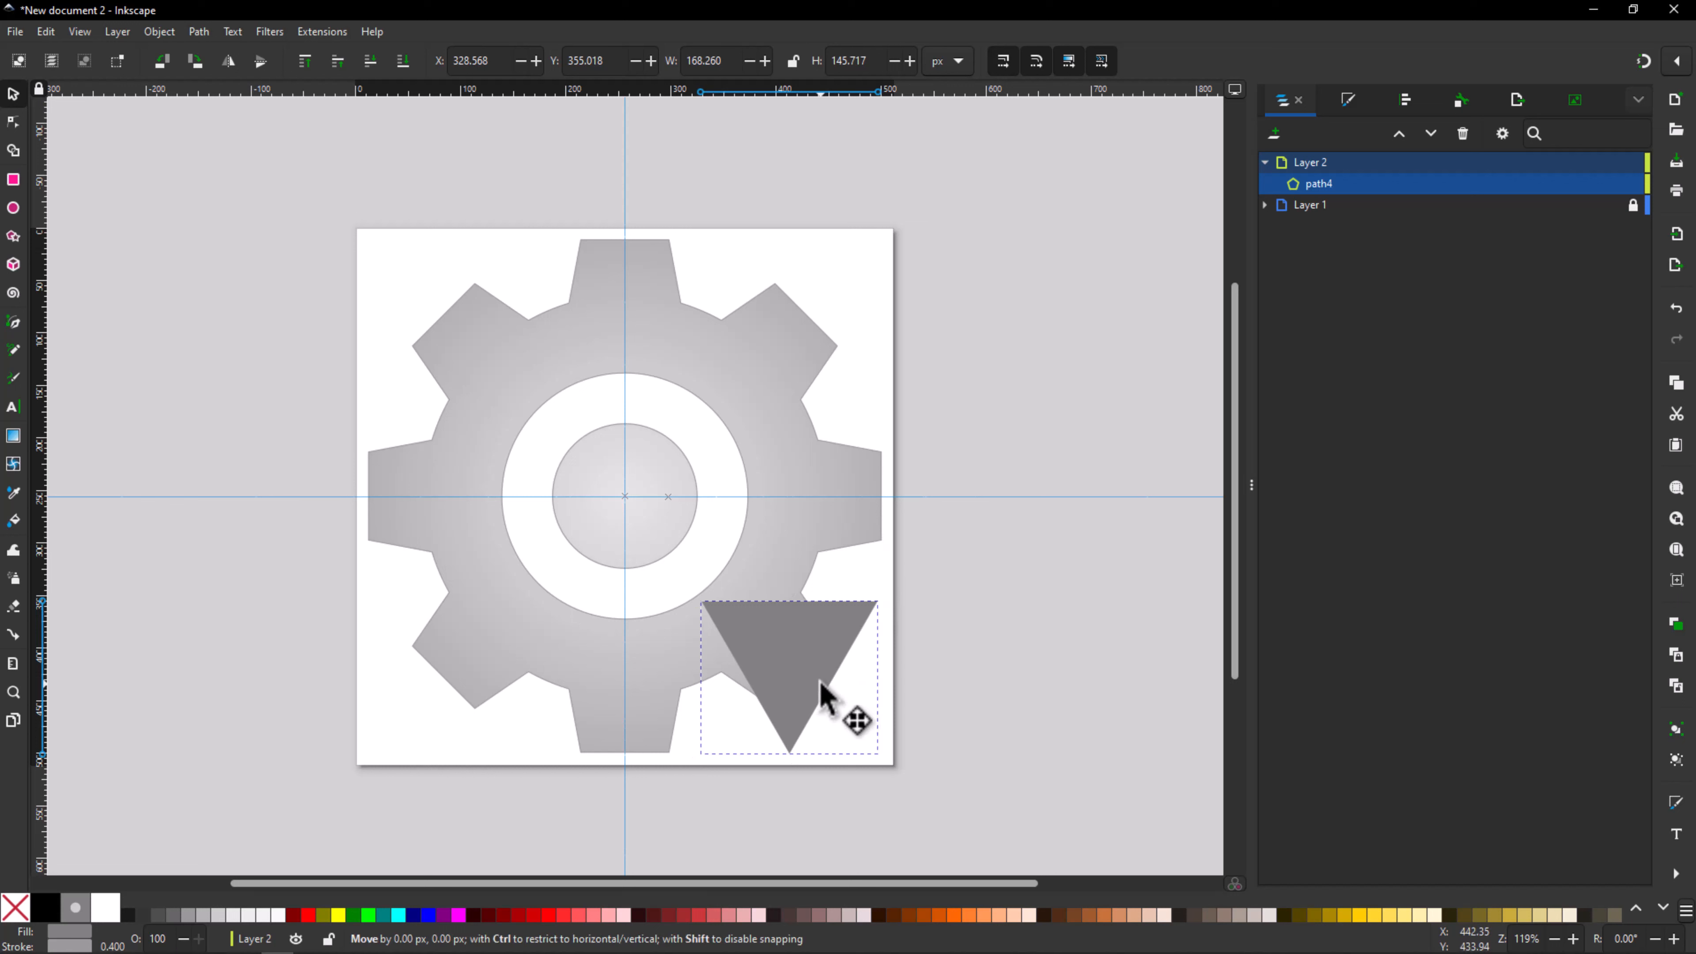
left_click_drag(821, 683, 823, 683)
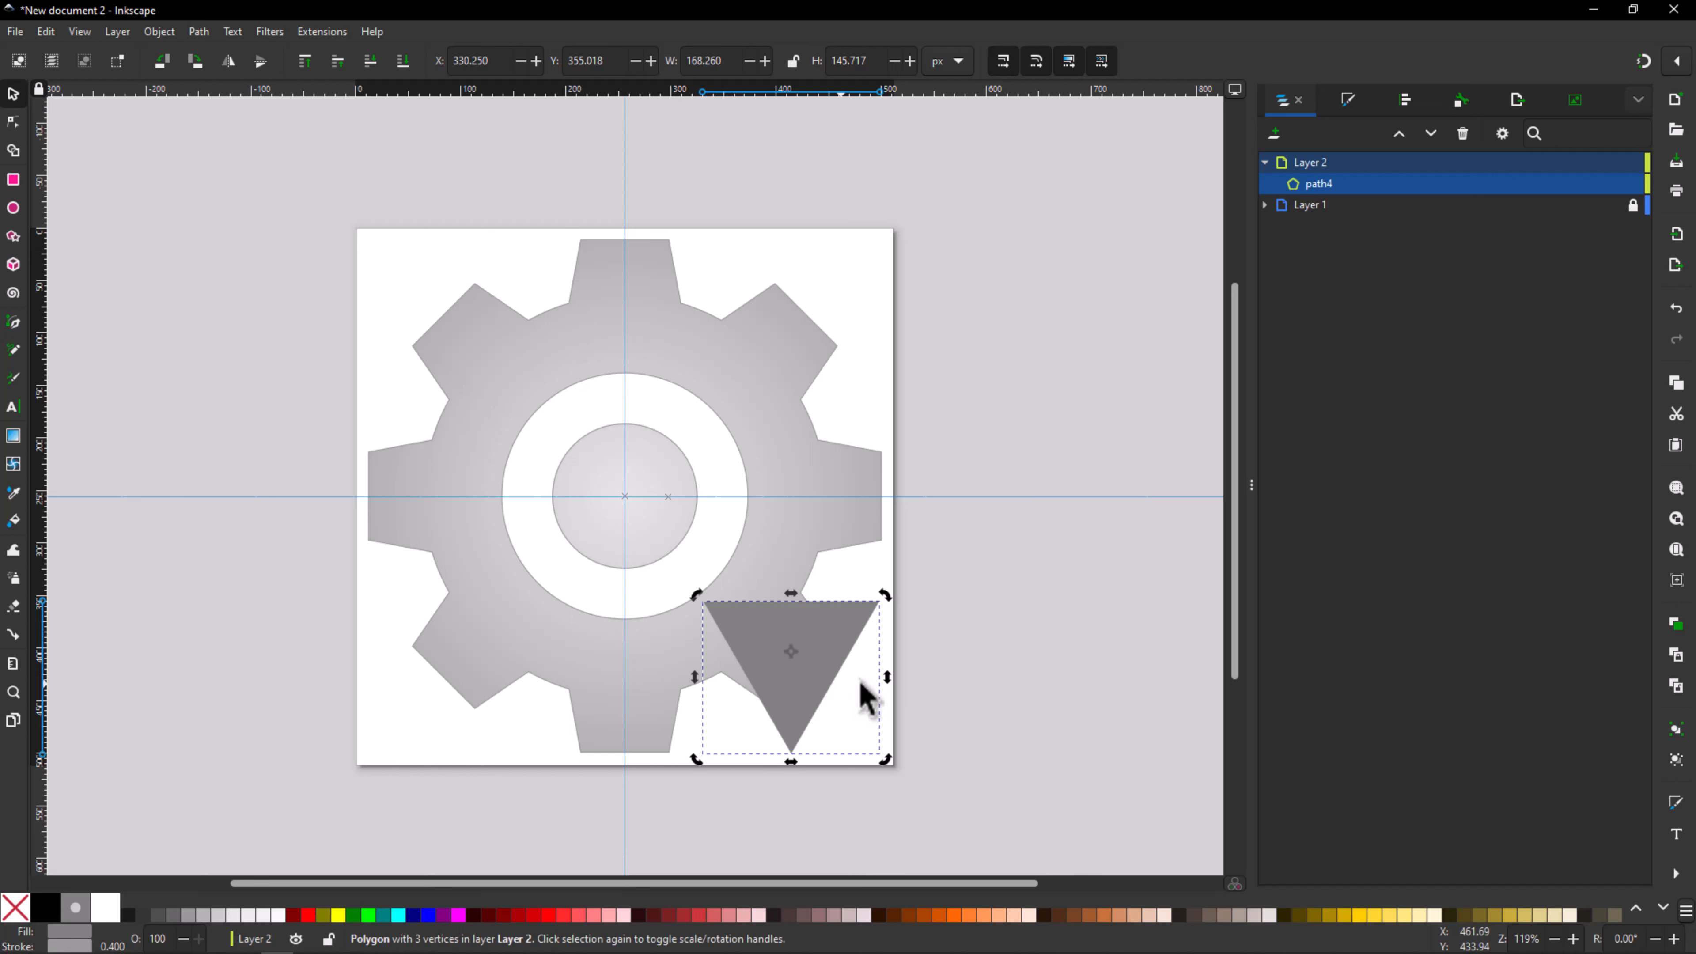
left_click(1051, 576)
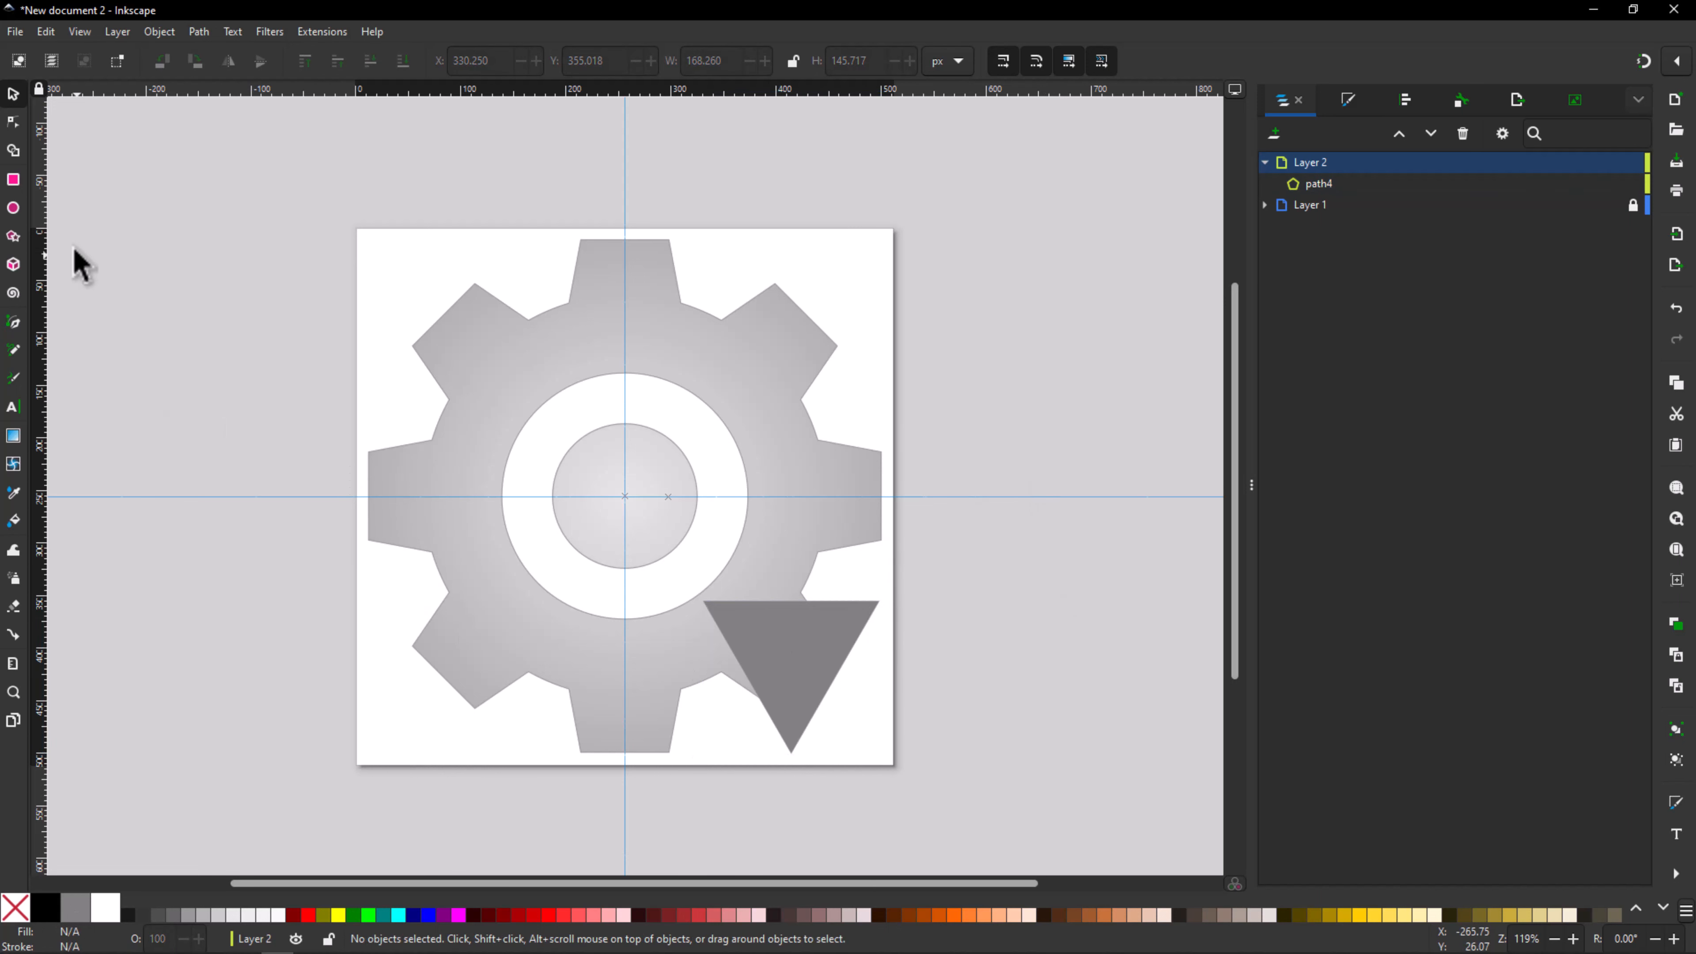
Step: Draw a vertical rectangle about 111 px wide, center it above the triangle with a slight overlap, and extend it to about 361 px high
left_click(13, 180)
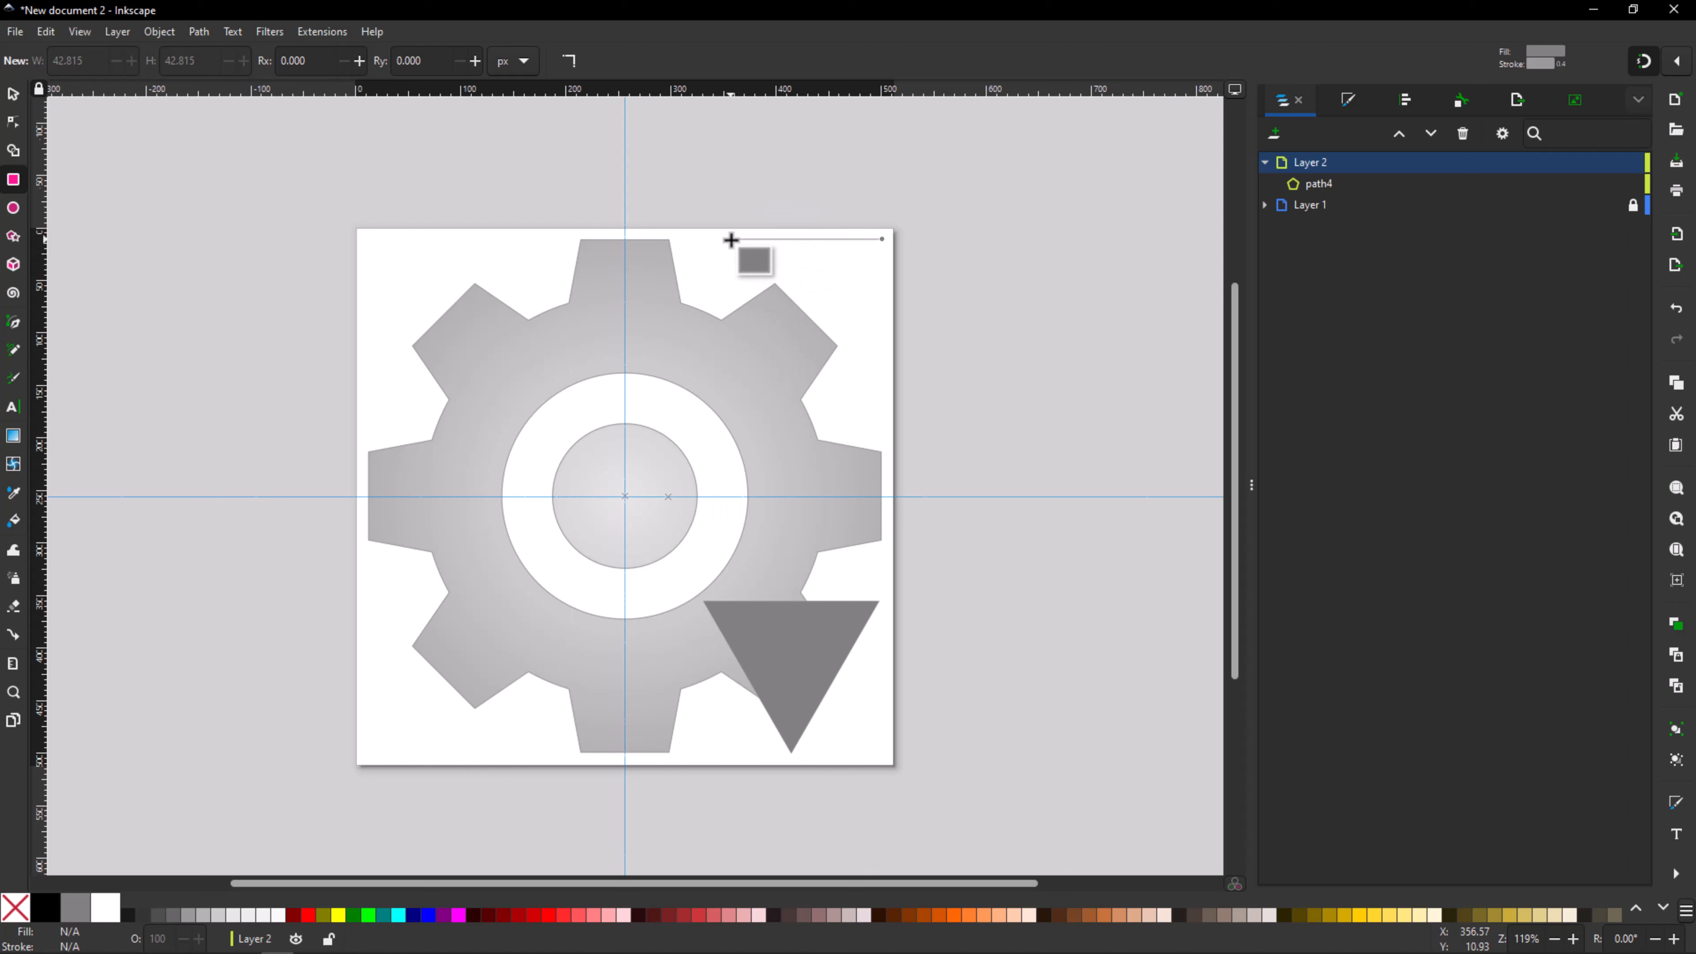
left_click_drag(727, 242, 842, 601)
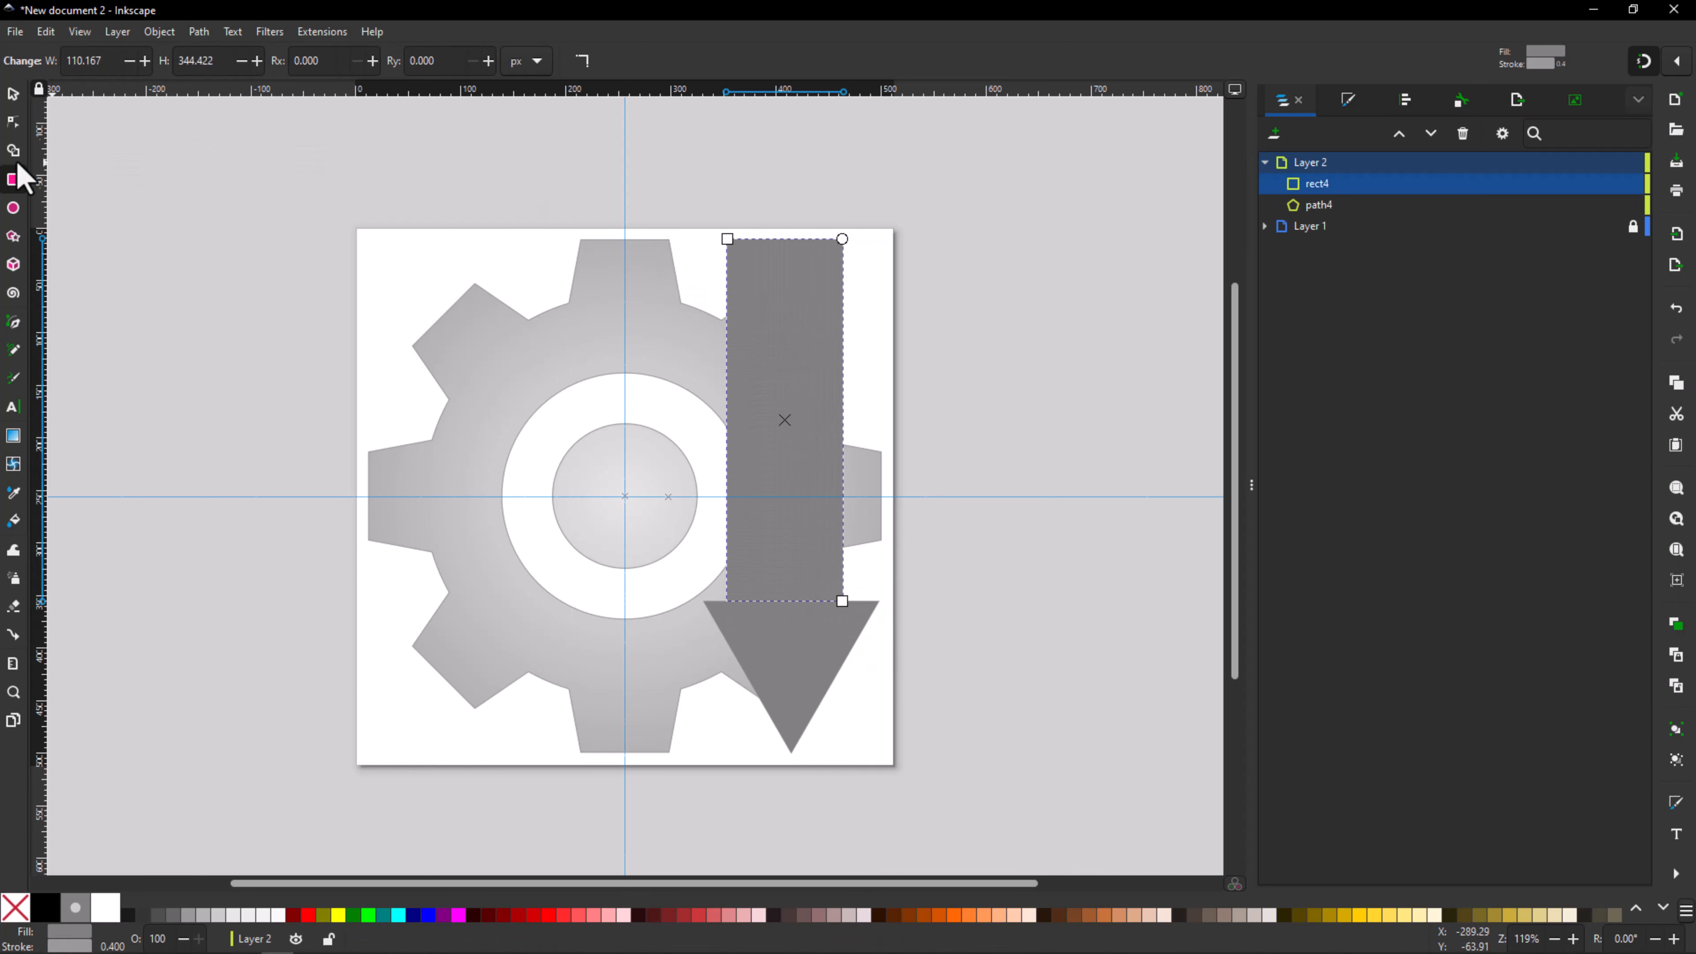
left_click(15, 96)
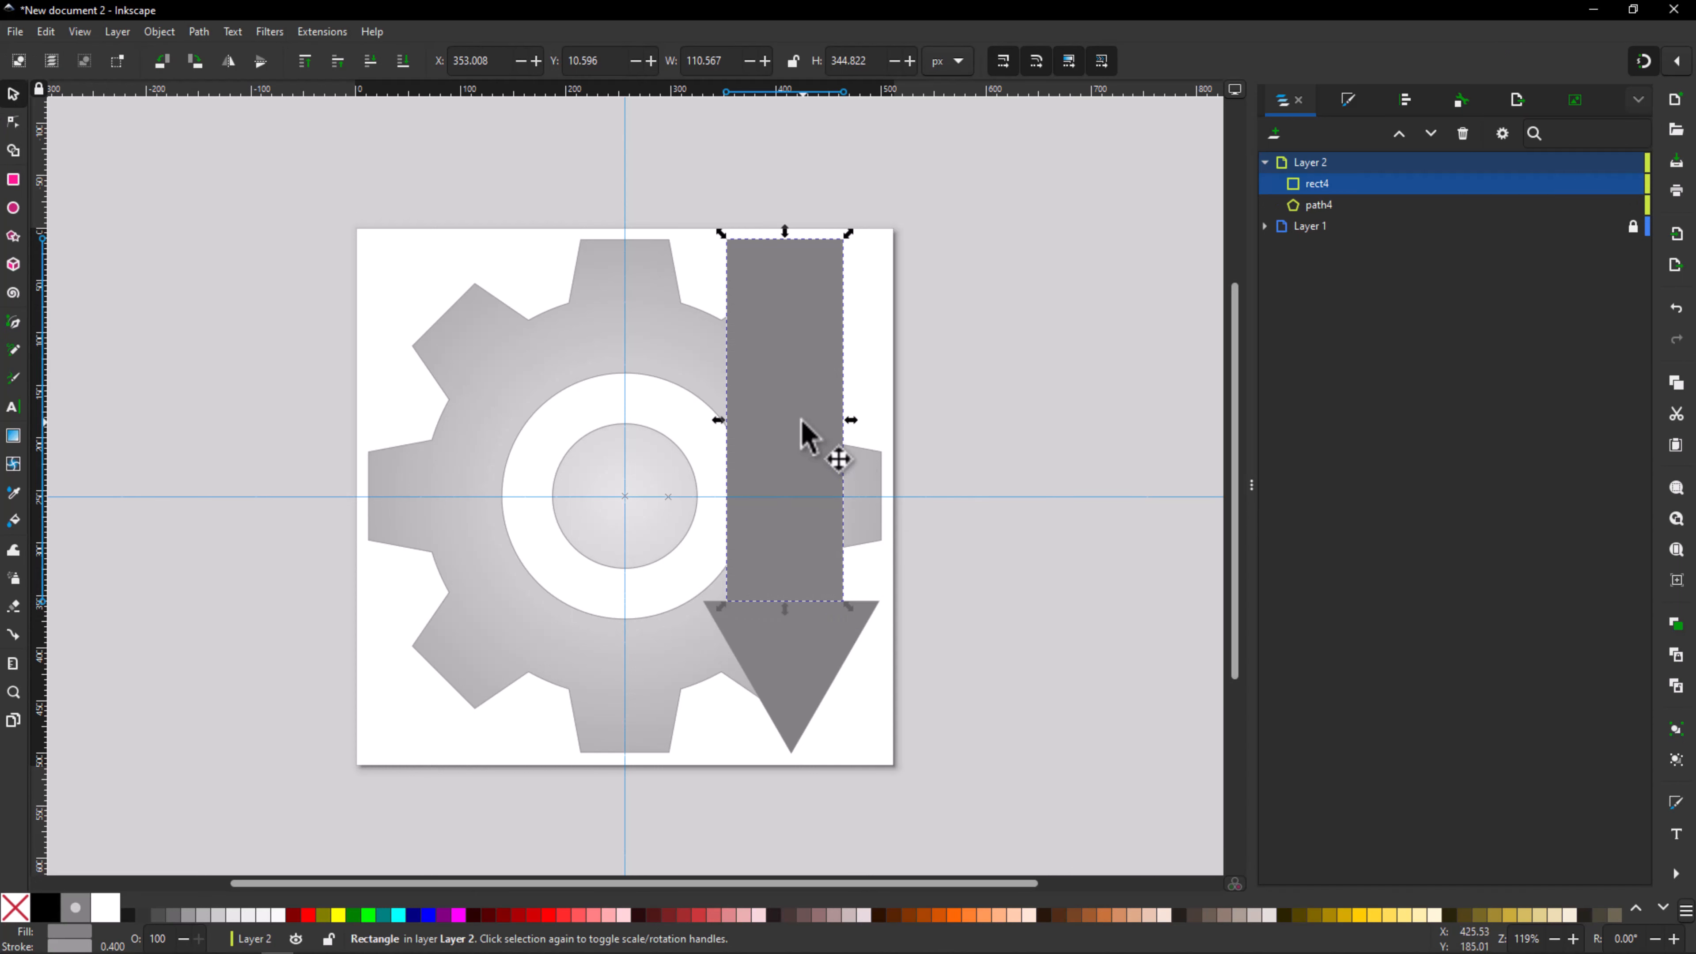
left_click_drag(806, 422, 821, 444)
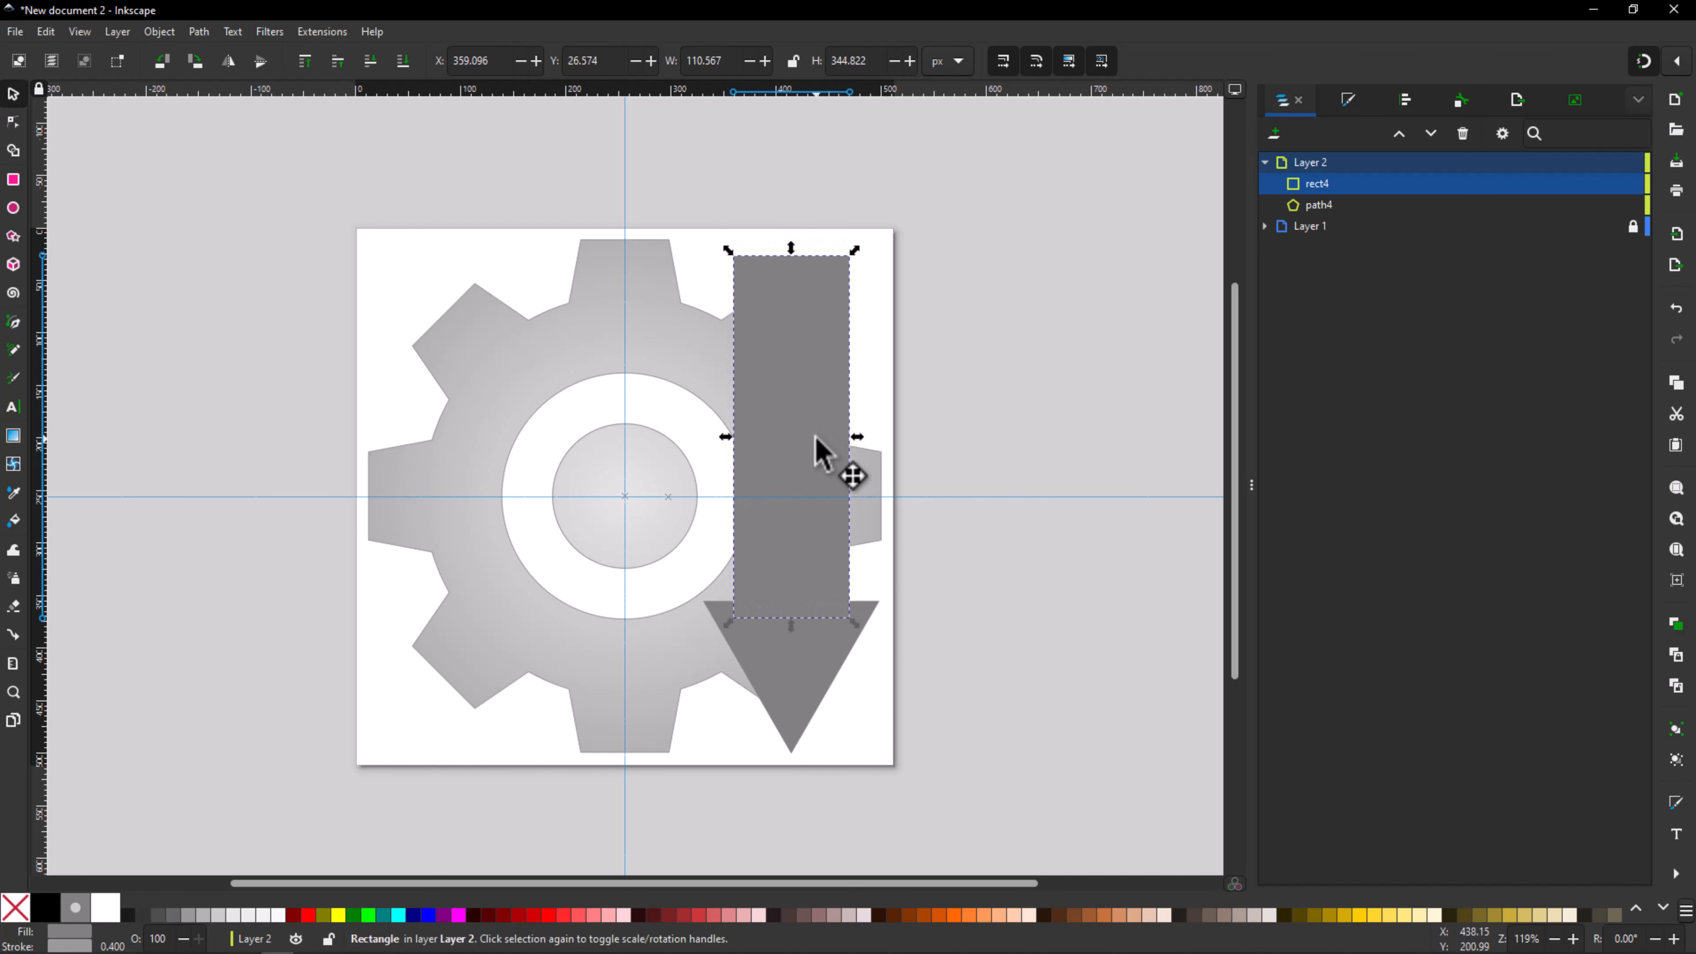
left_click_drag(790, 249, 792, 238)
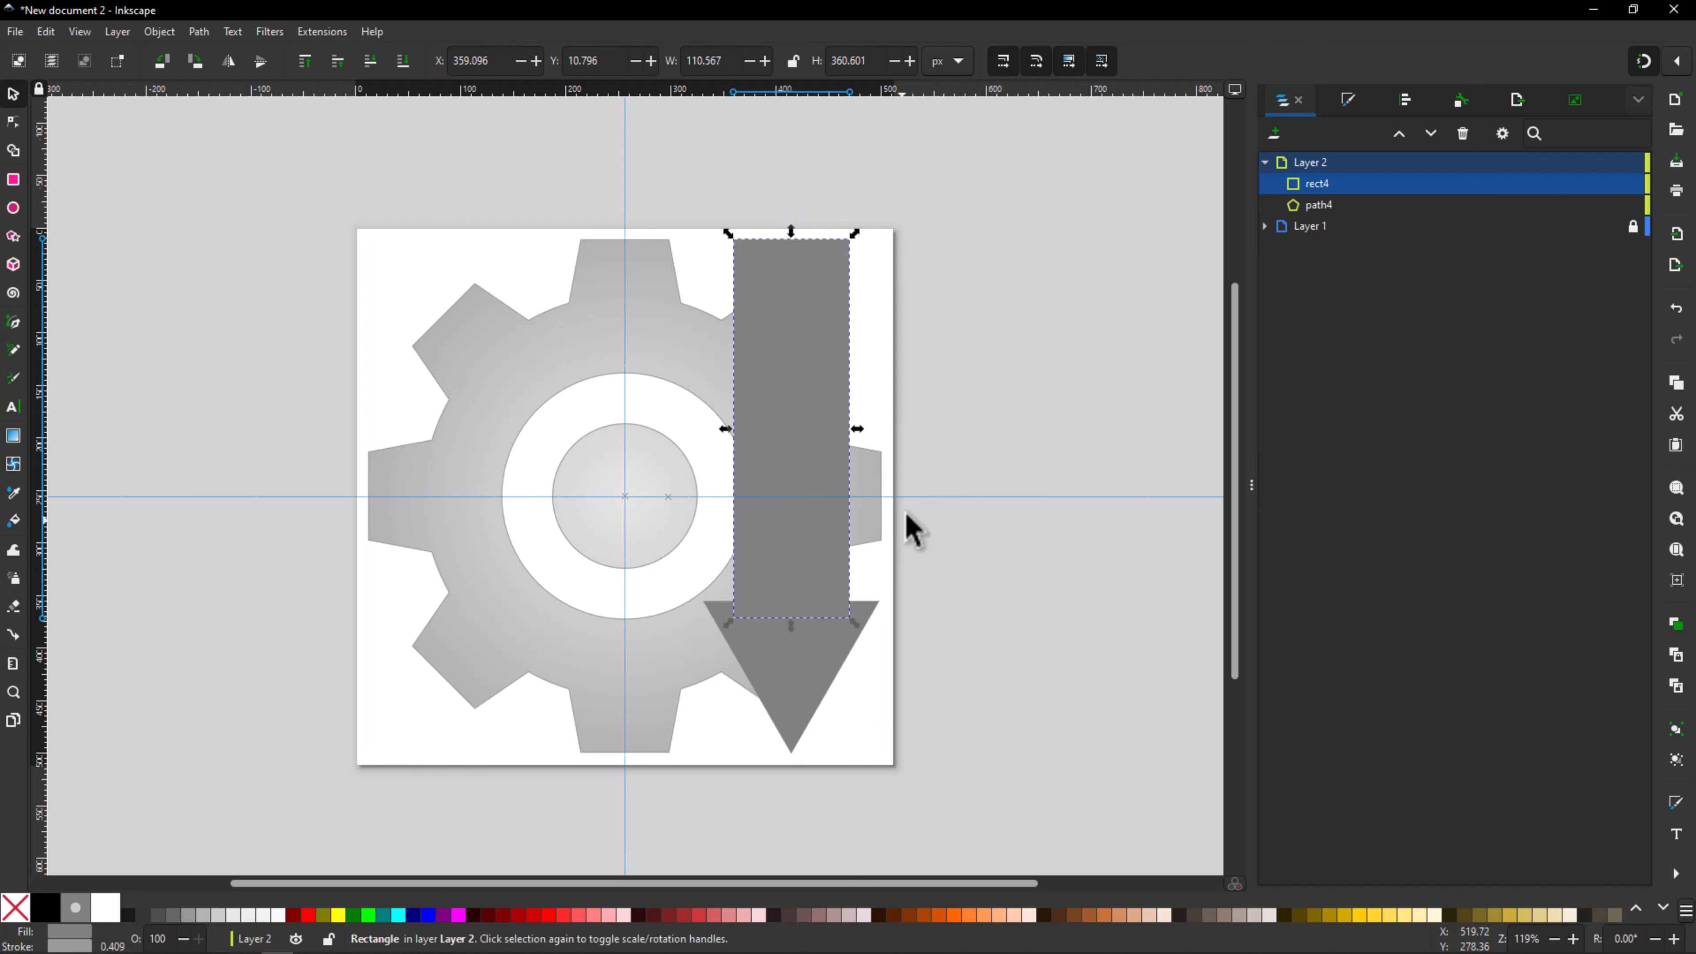
left_click(1044, 417)
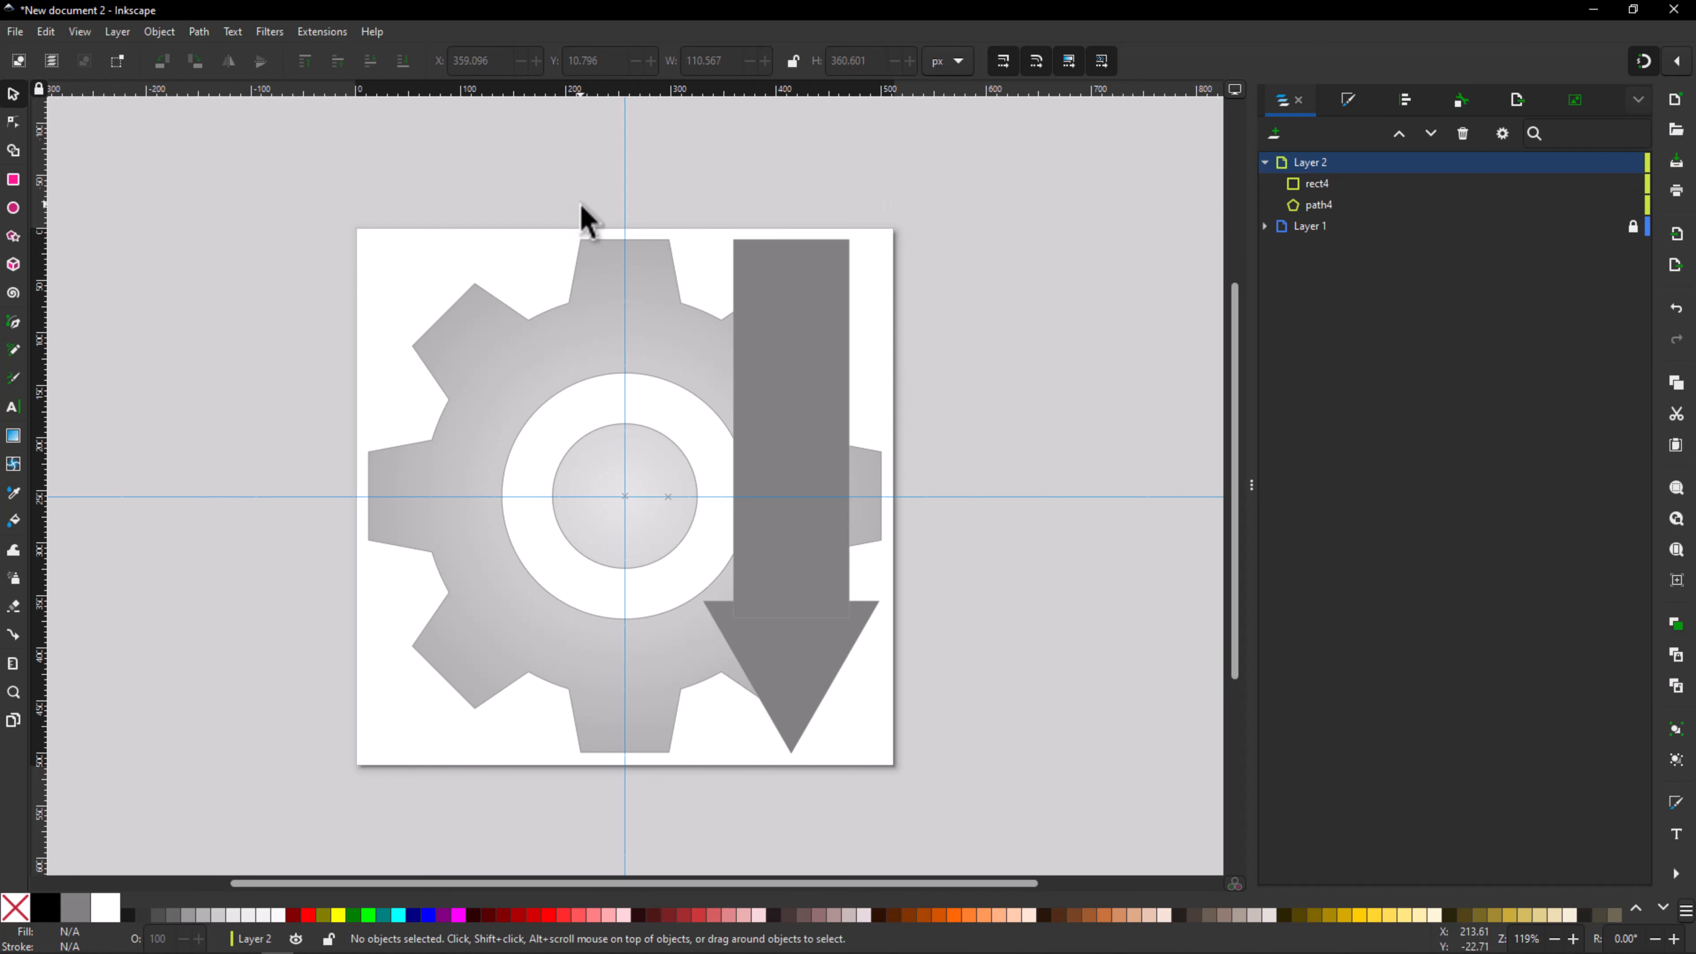
Step: Unite the rectangle and the triangle into a single arrow path with Union
left_click(794, 330)
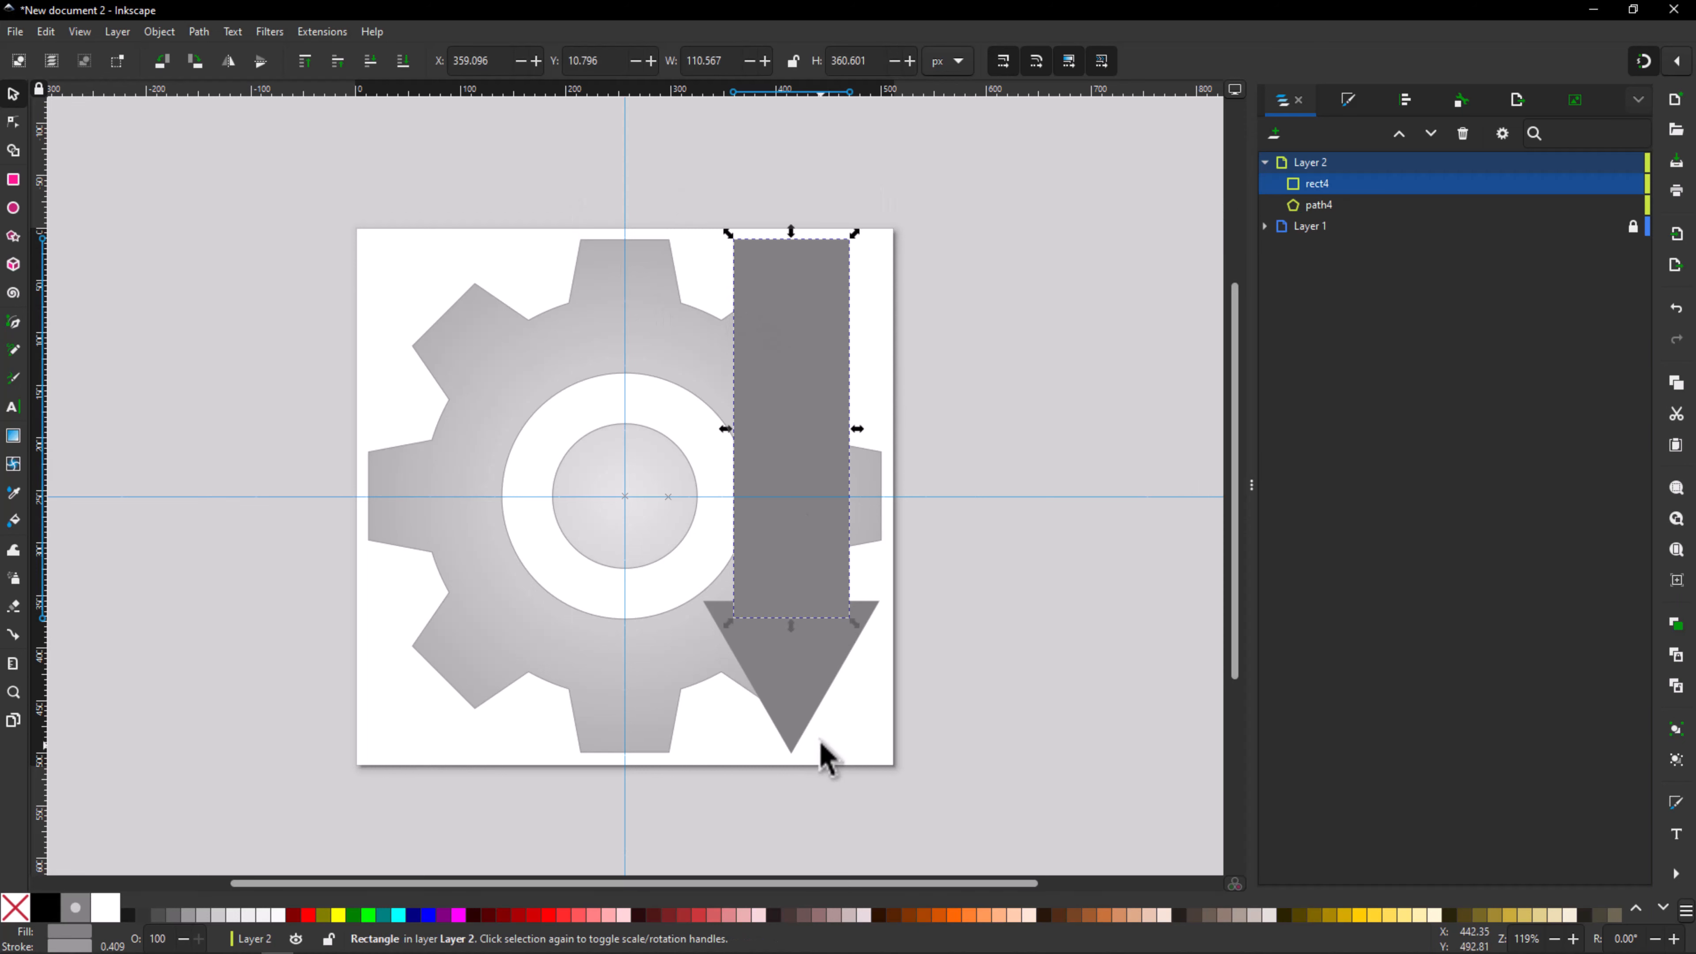
key("shift")
key("shift")
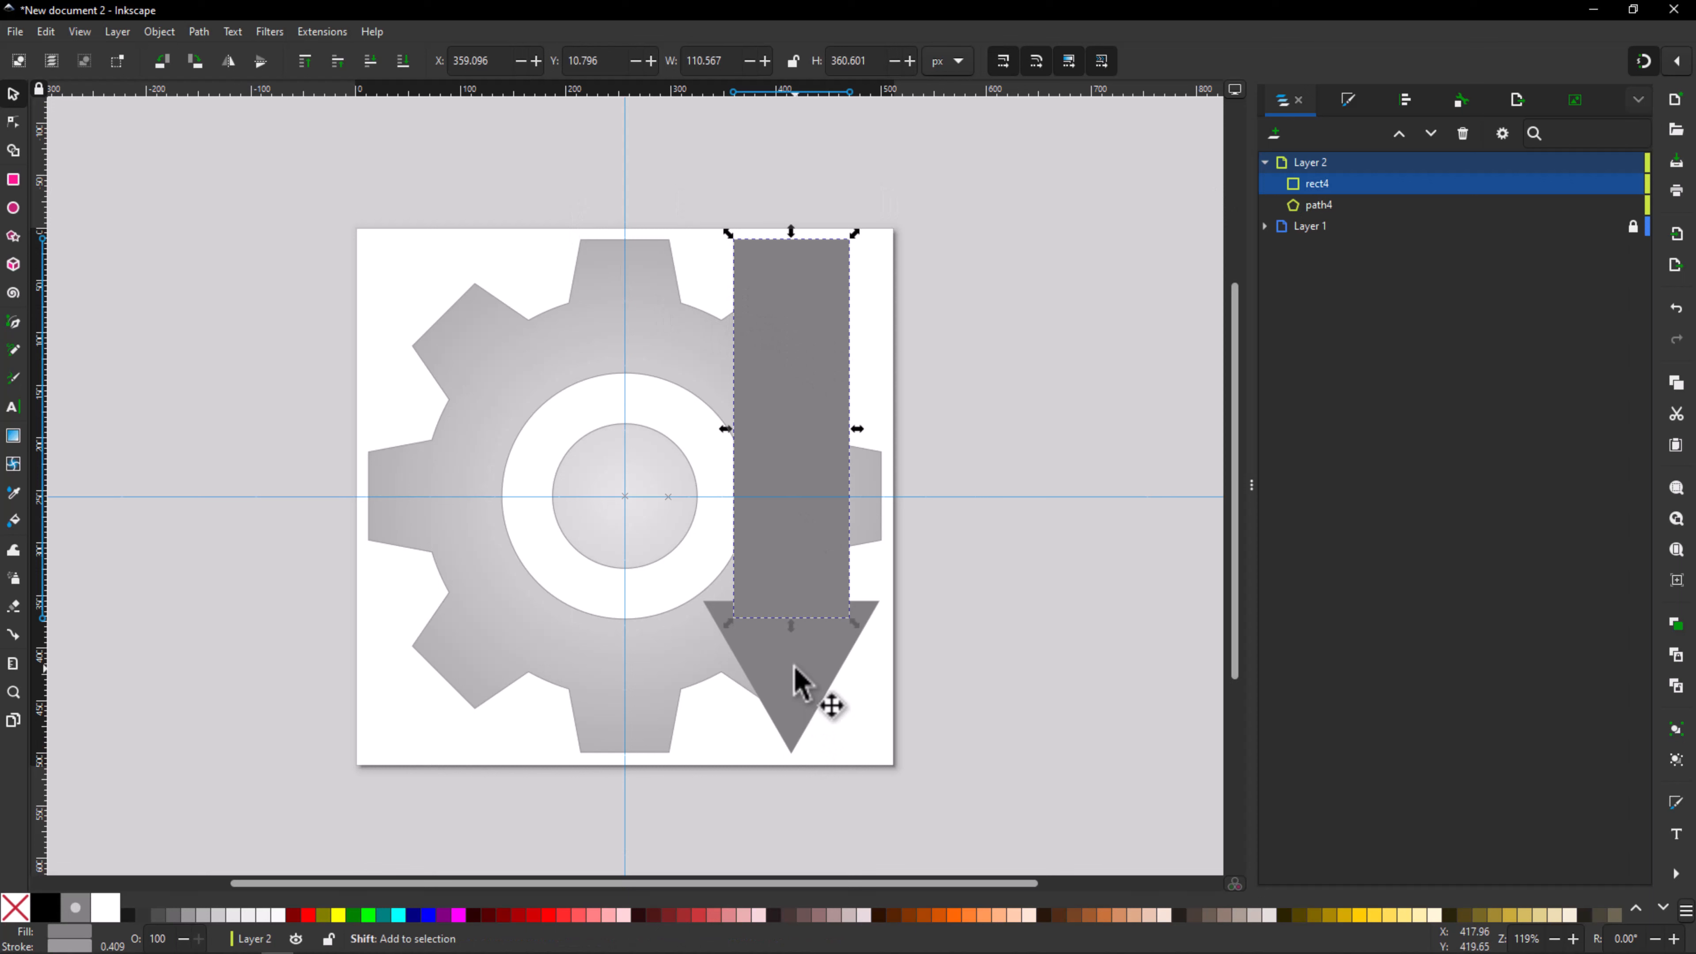
left_click(795, 666, "shift")
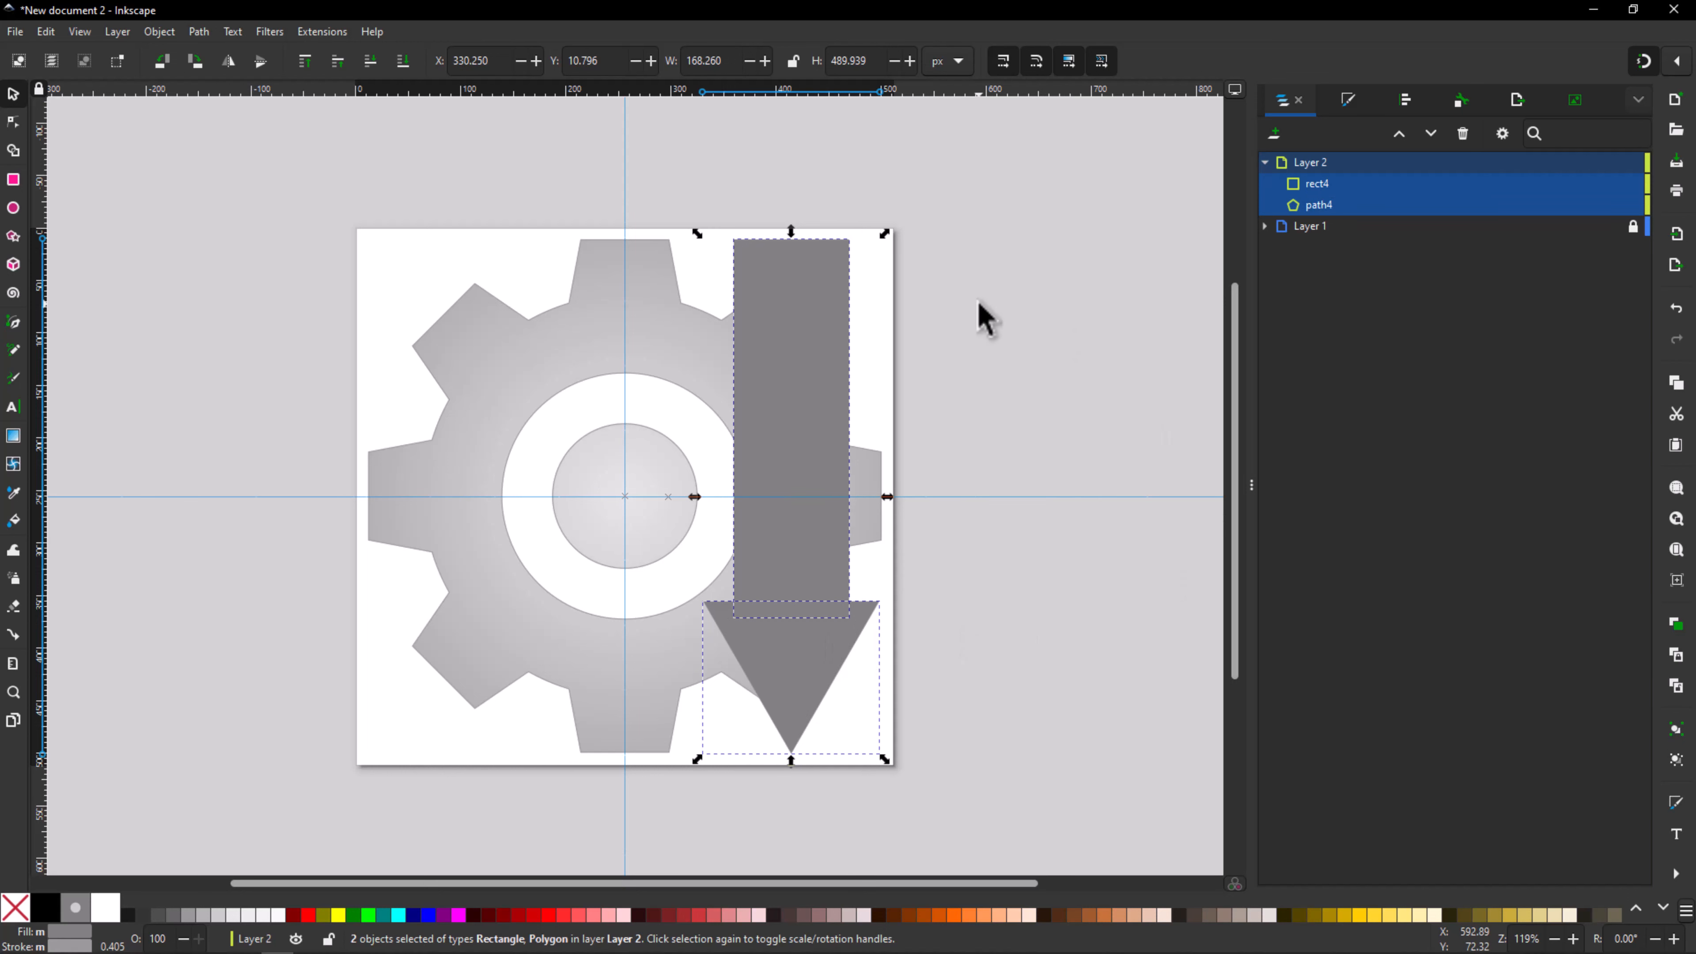
left_click(193, 31)
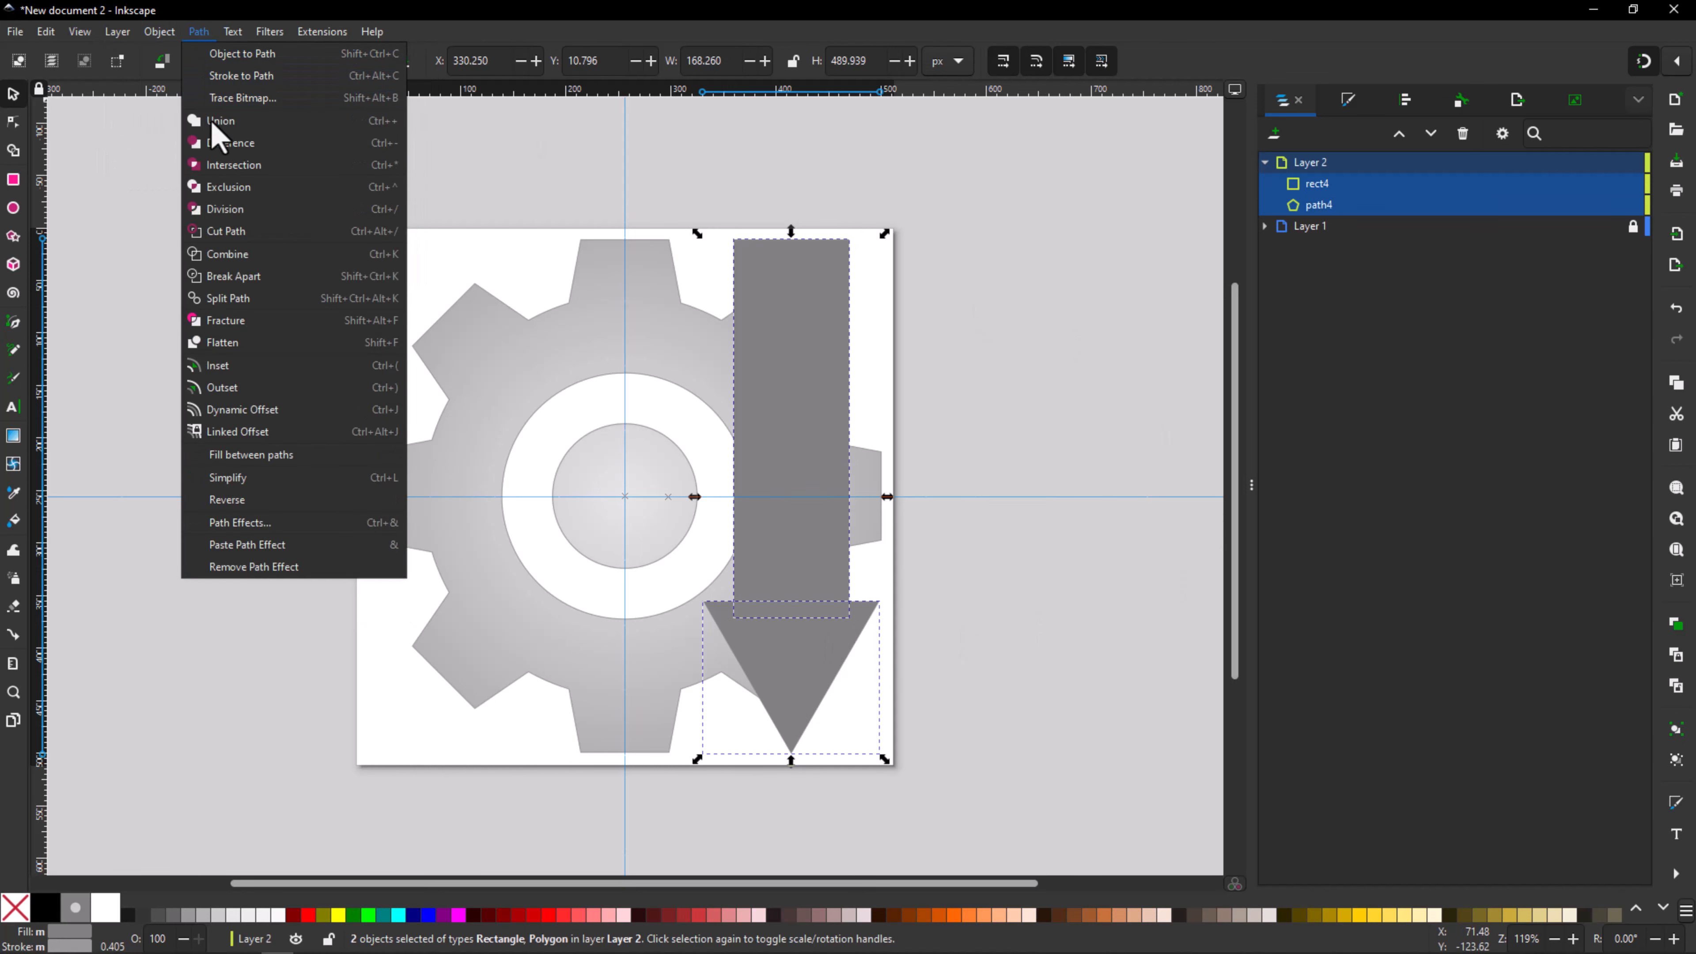
left_click(219, 122)
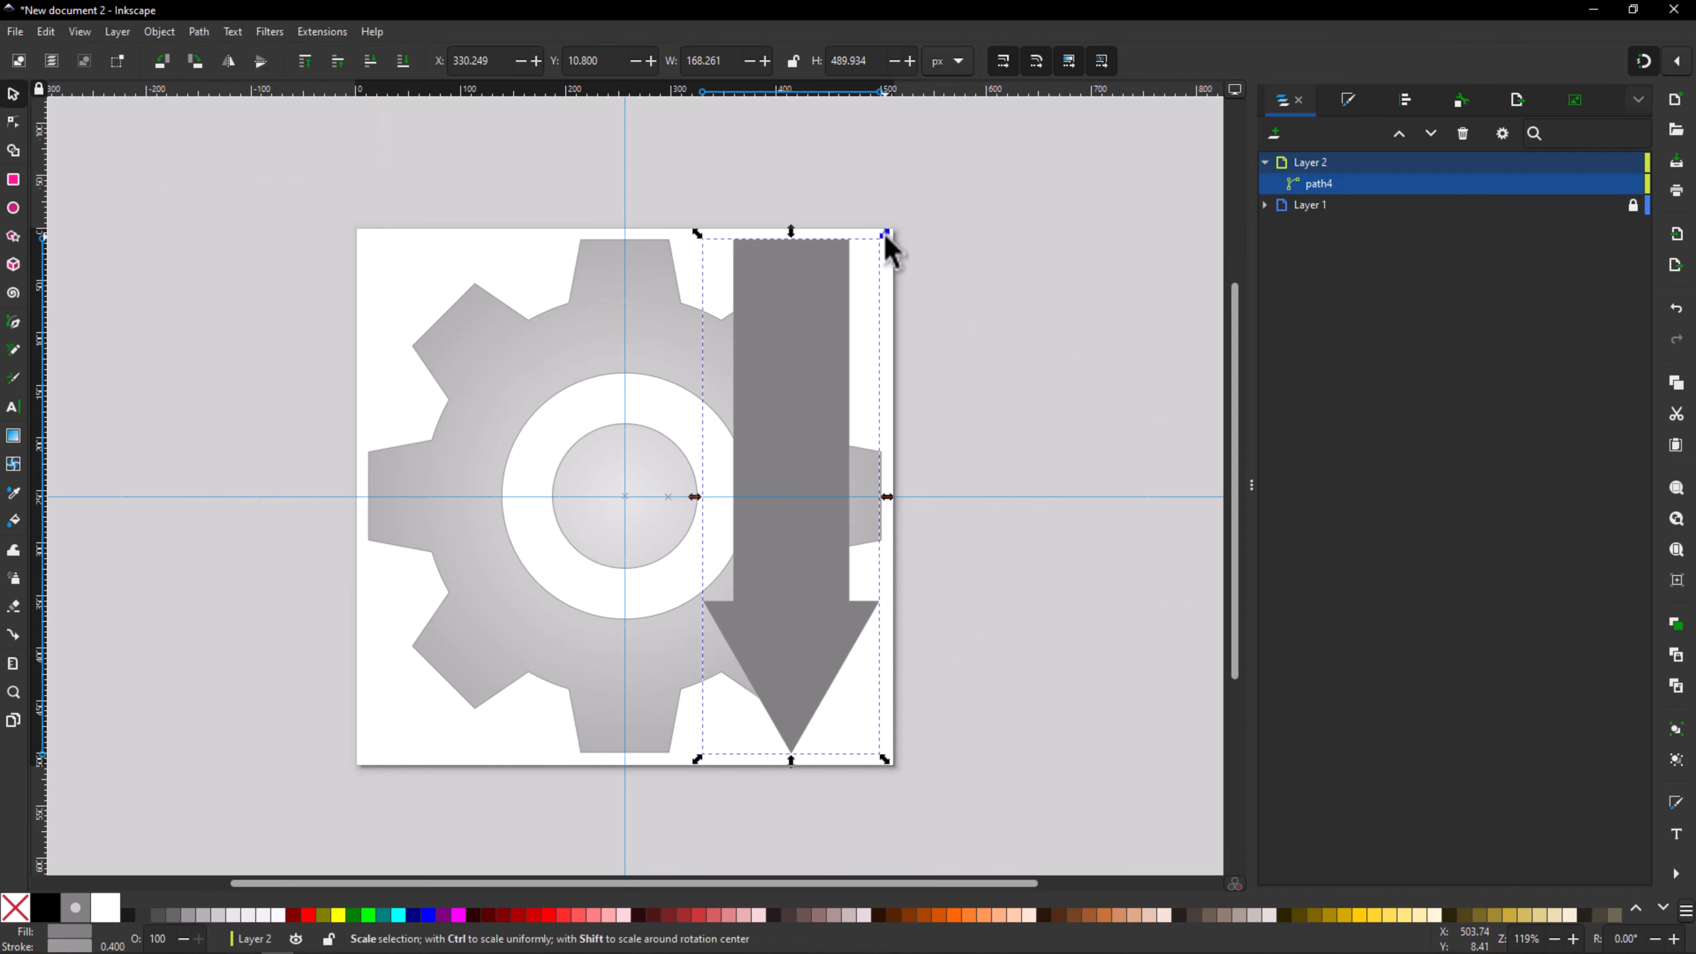
Step: Resize the arrow to about 167 x 362 px and, with snapping temporarily off, place it at about X 332, Y 139
left_click_drag(885, 235, 871, 284)
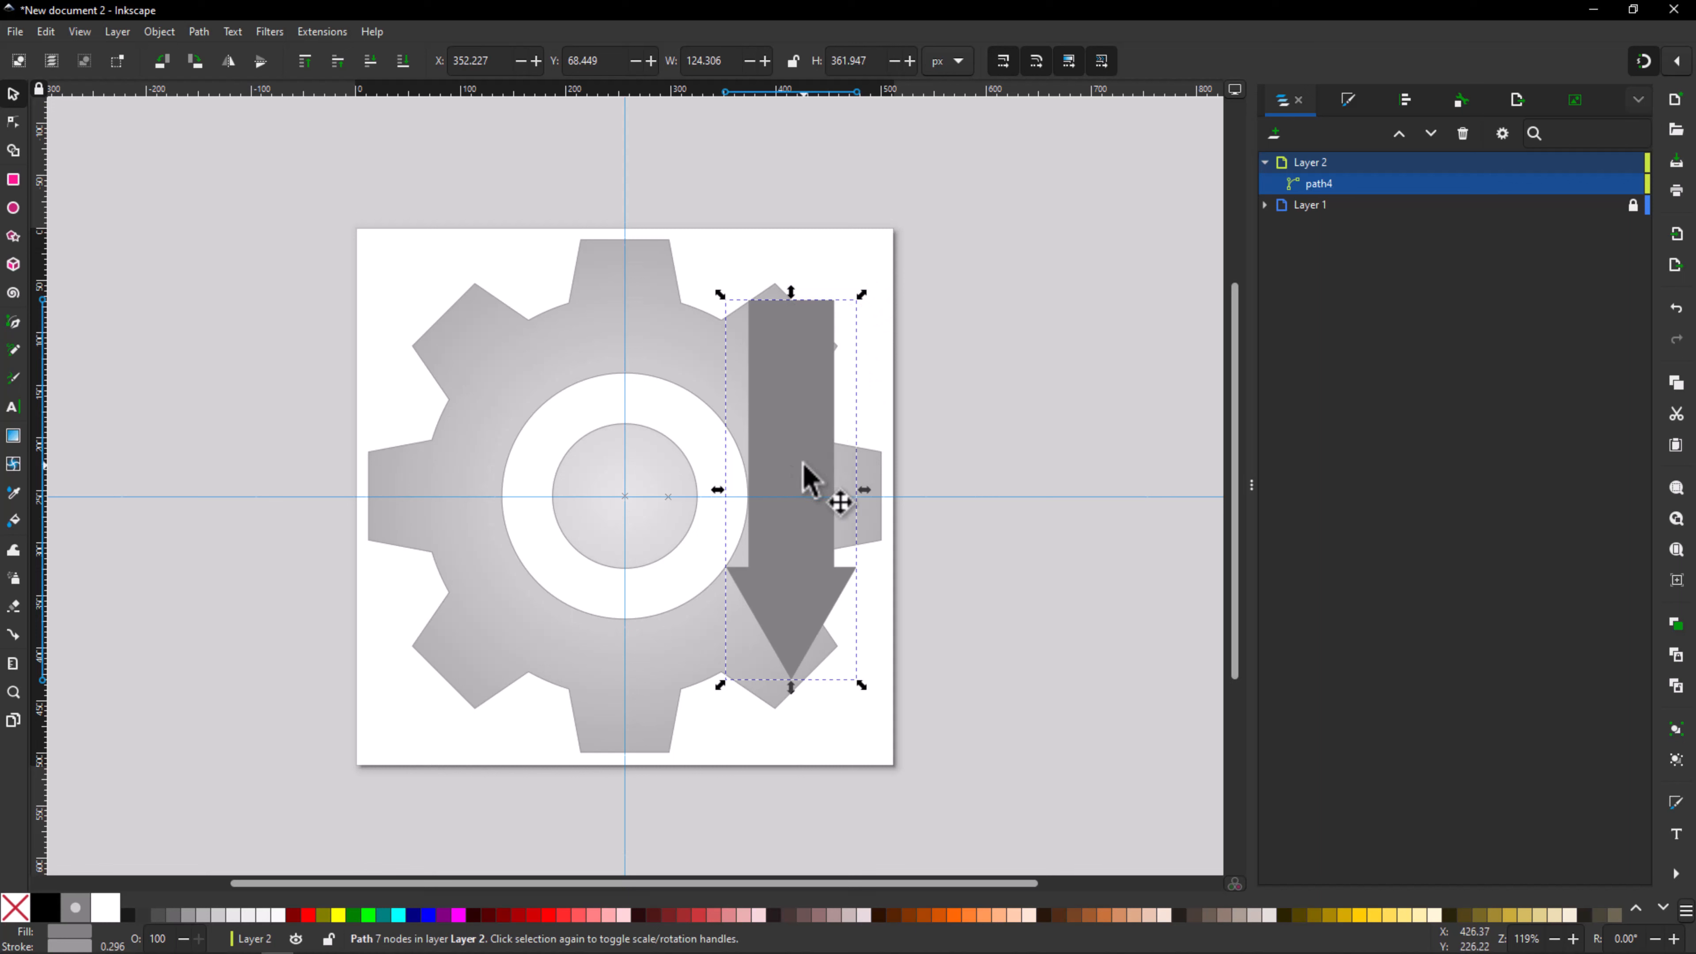
left_click_drag(804, 462, 788, 549)
mouse_move(788, 549)
left_mouse_down()
mouse_move(661, 569)
mouse_move(786, 575)
left_mouse_up()
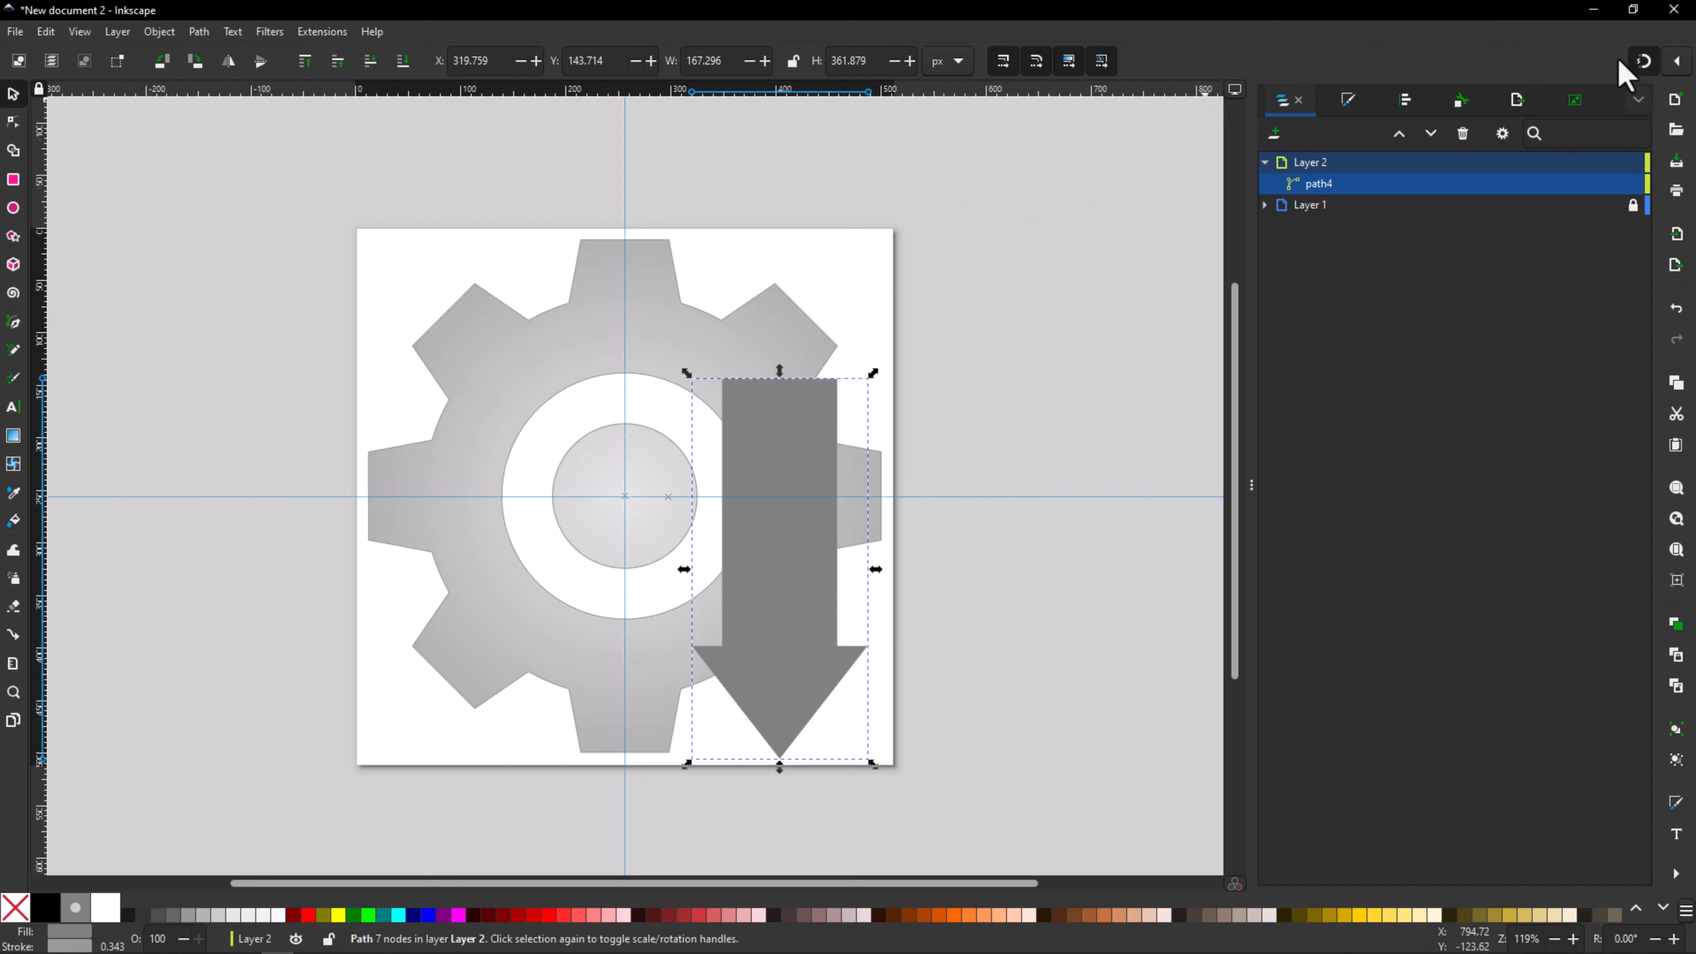
left_click(1643, 61)
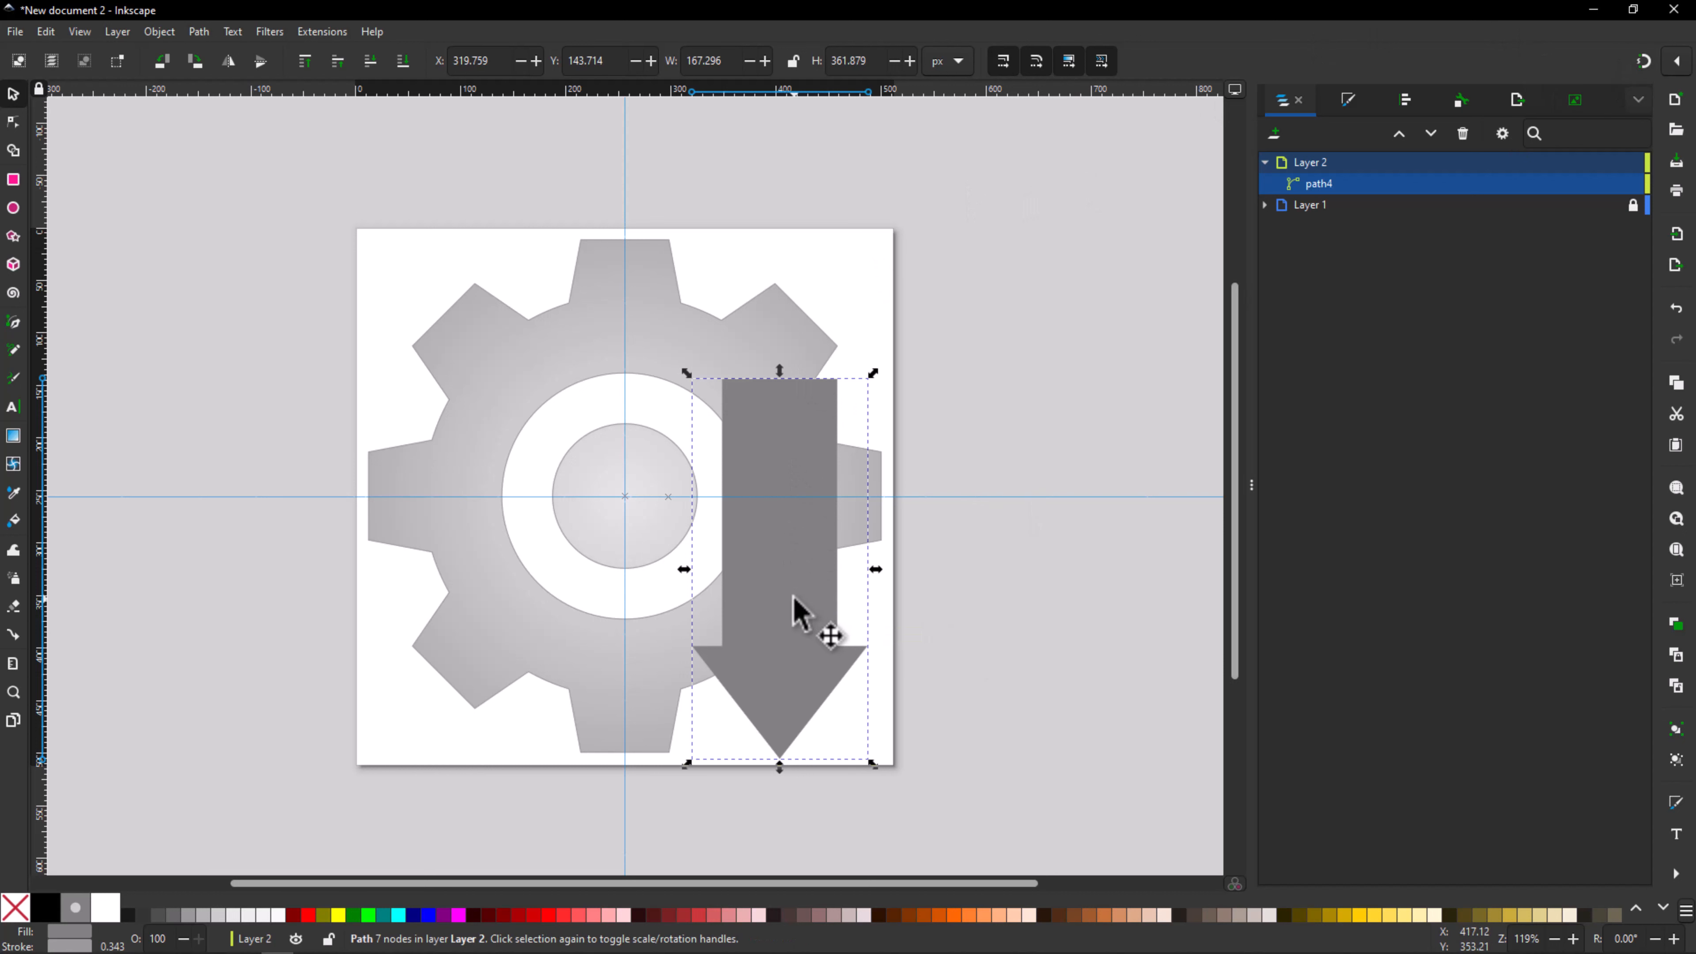
left_click_drag(792, 596, 835, 557)
left_click(1644, 60)
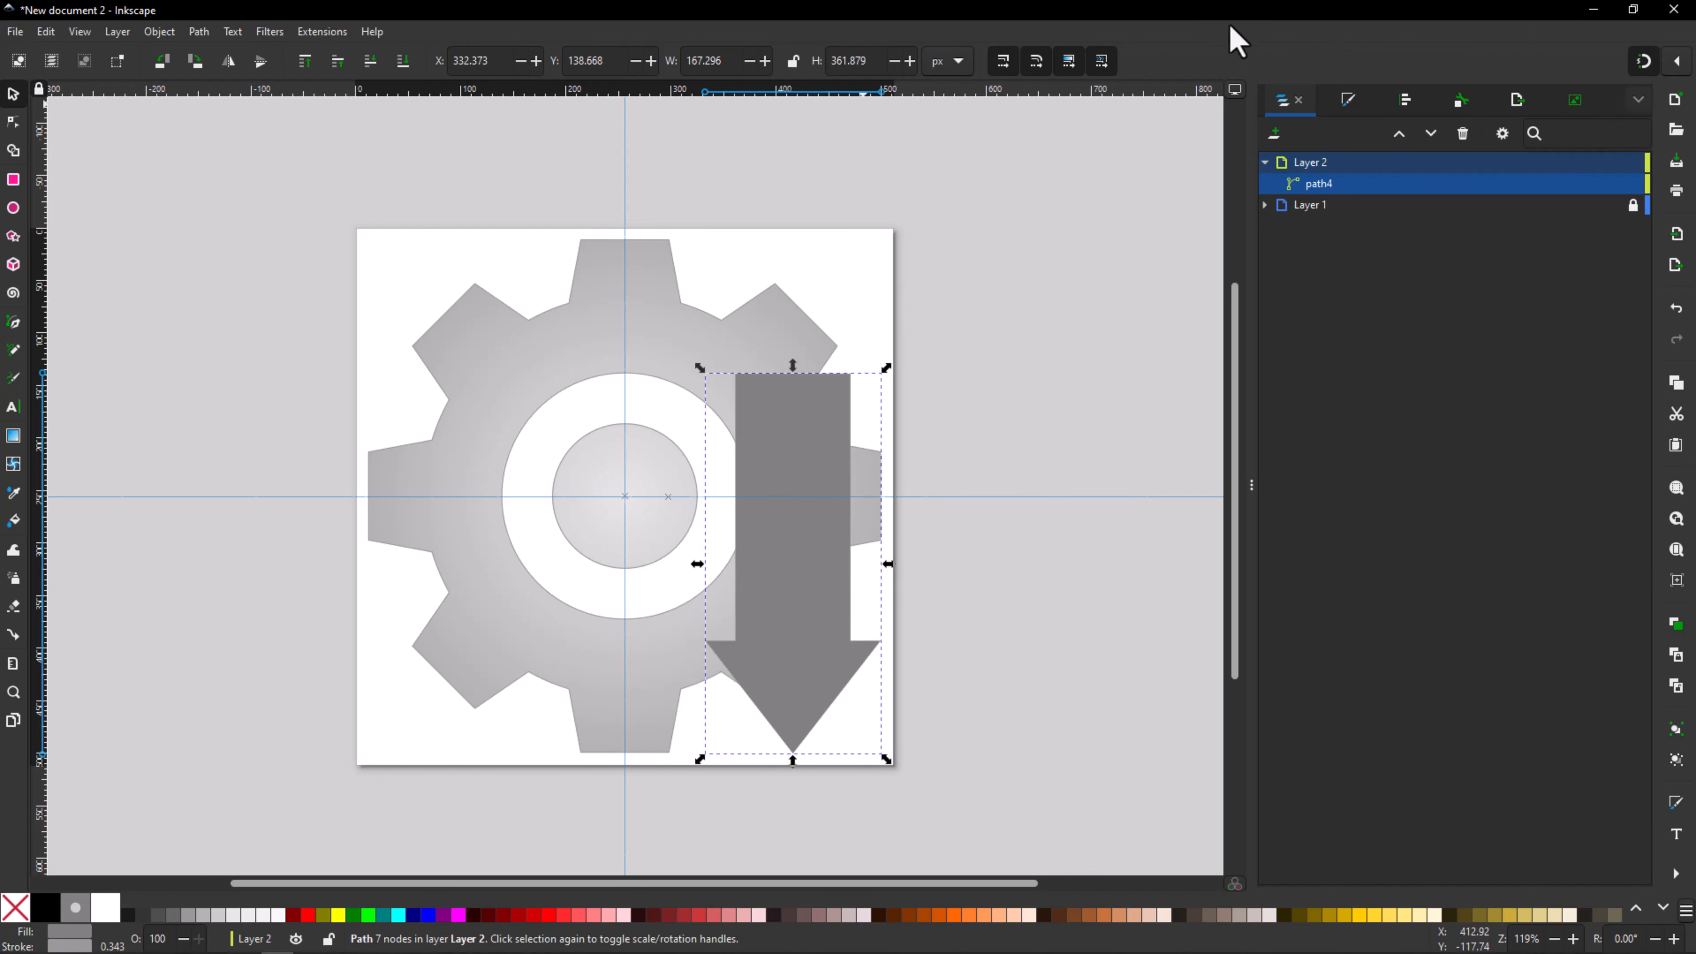
Step: Give the arrow a radial gradient fill and set its outer stop to hue 112, saturation 100, lightness 39, alpha 100
left_click(1346, 102)
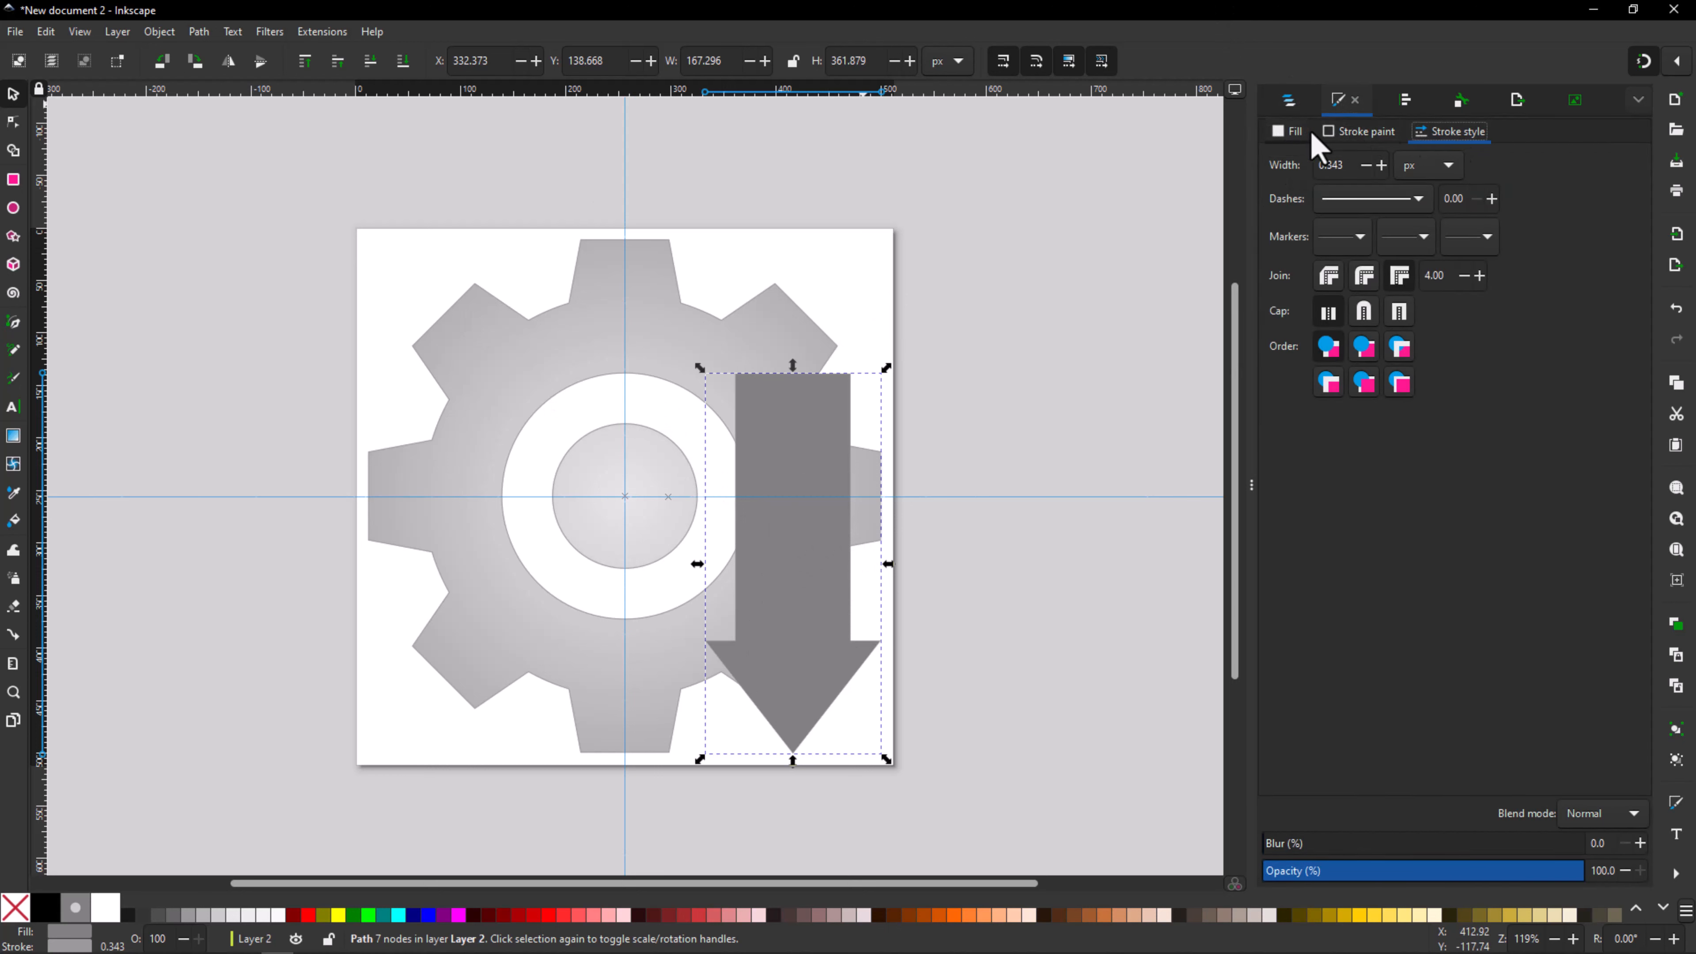
left_click(1334, 137)
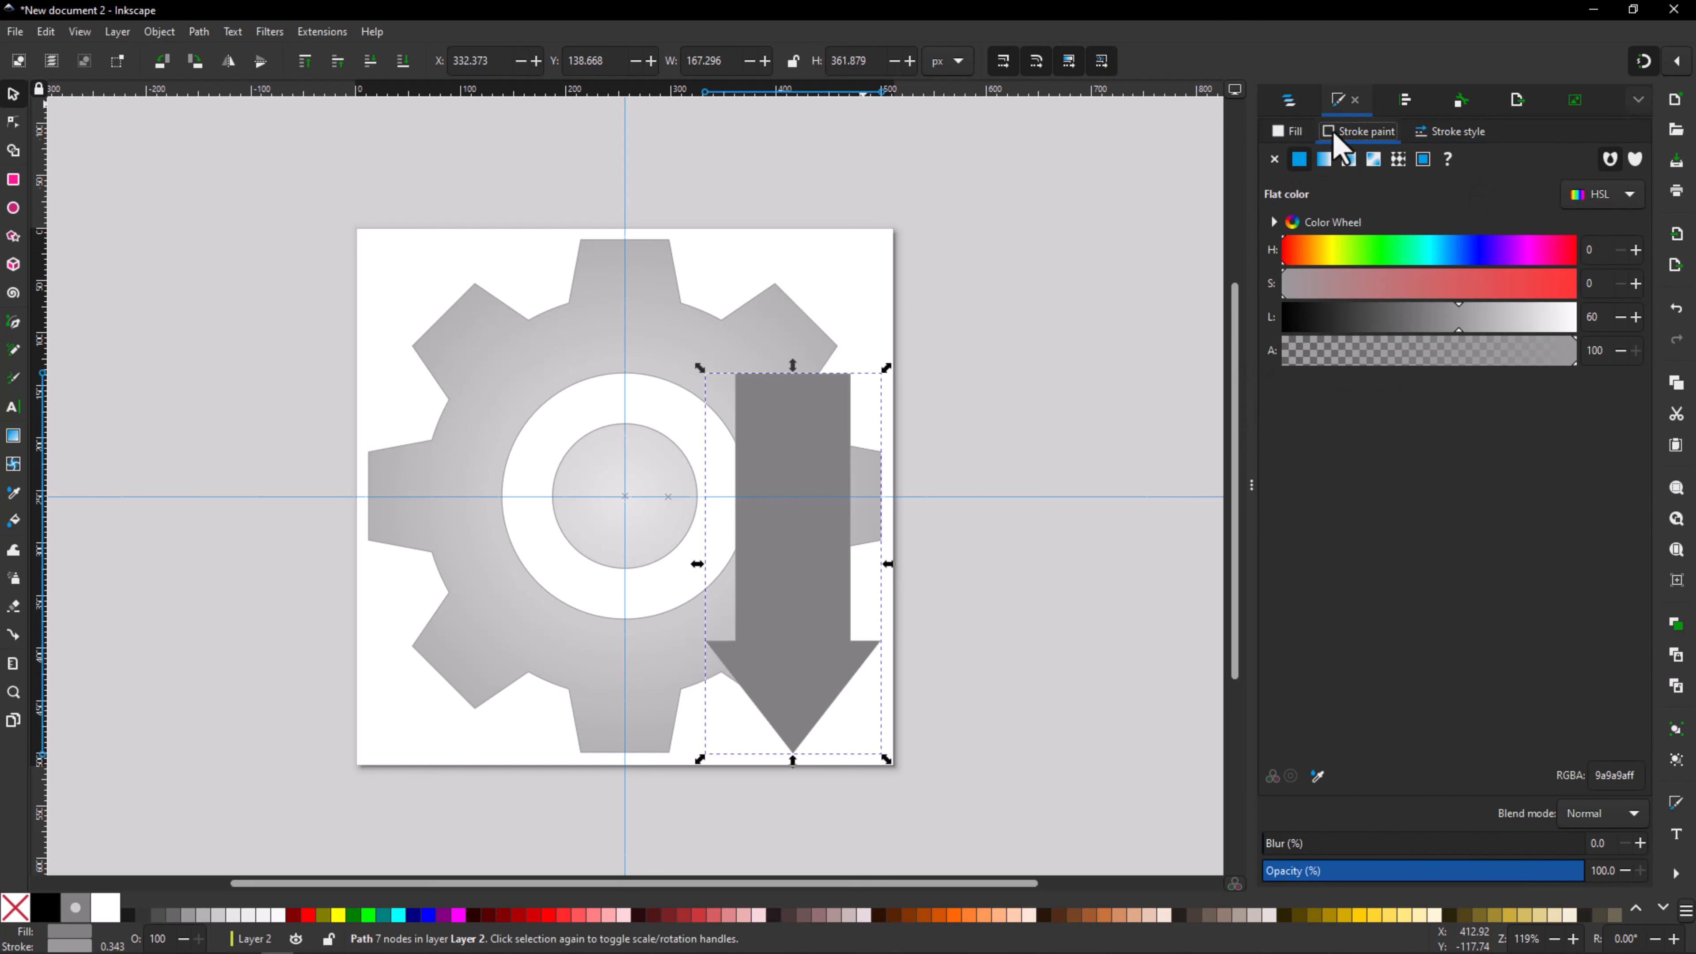
left_click(1278, 133)
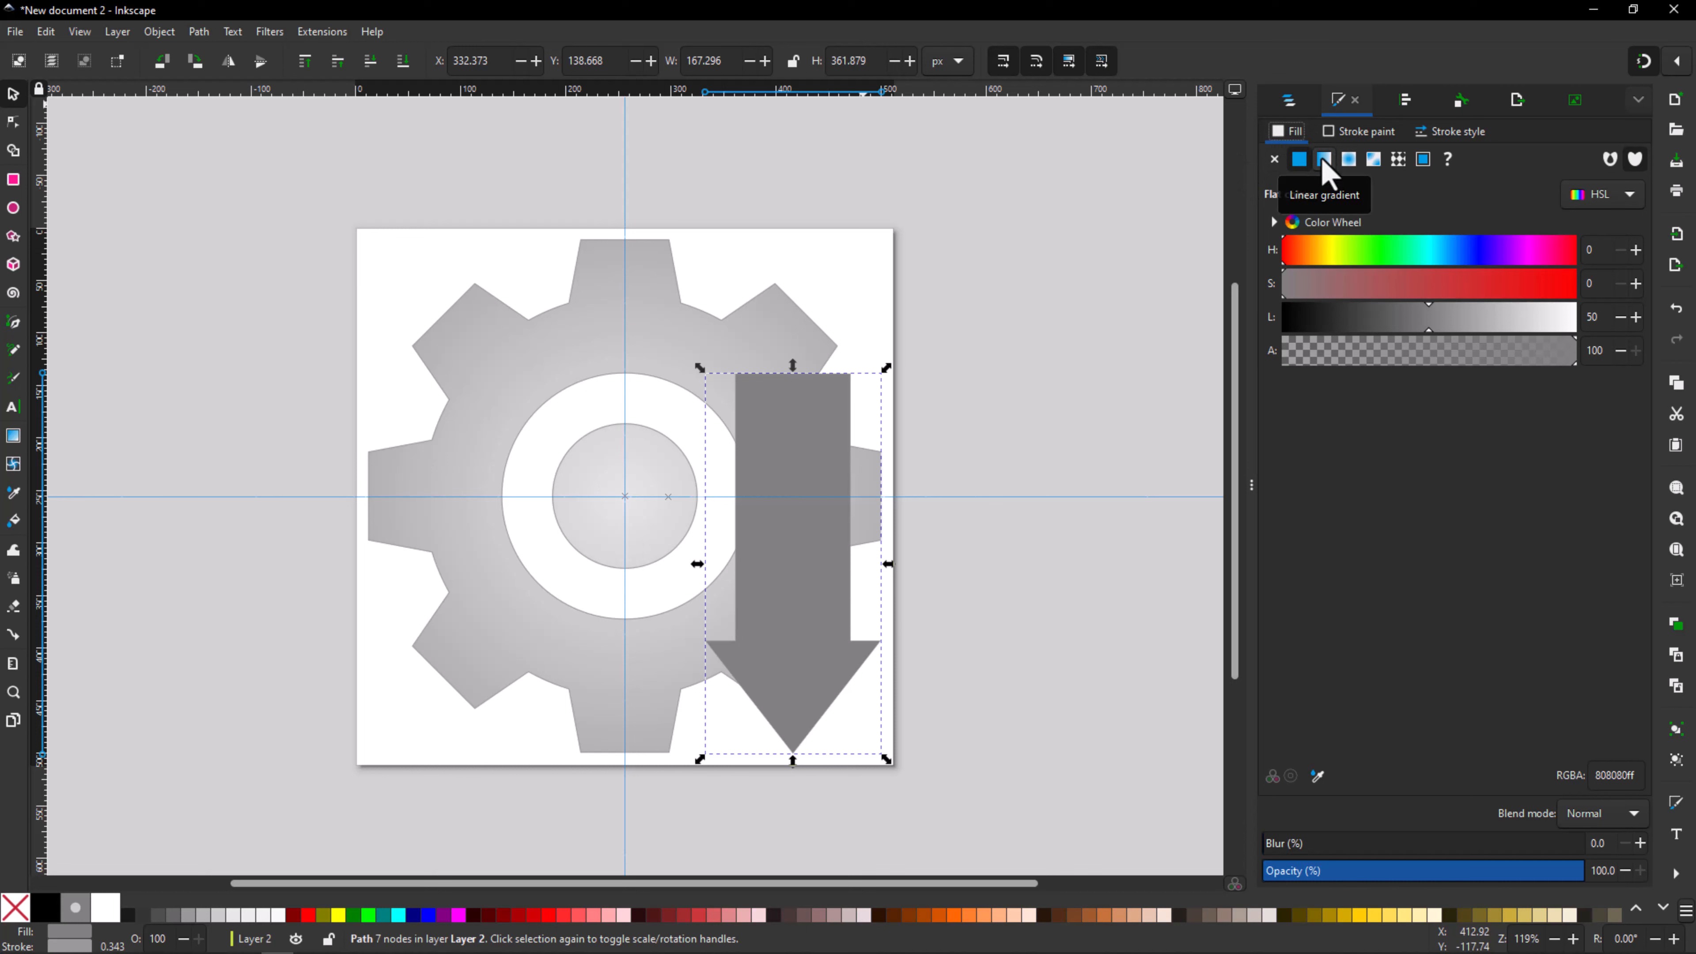
left_click(1350, 163)
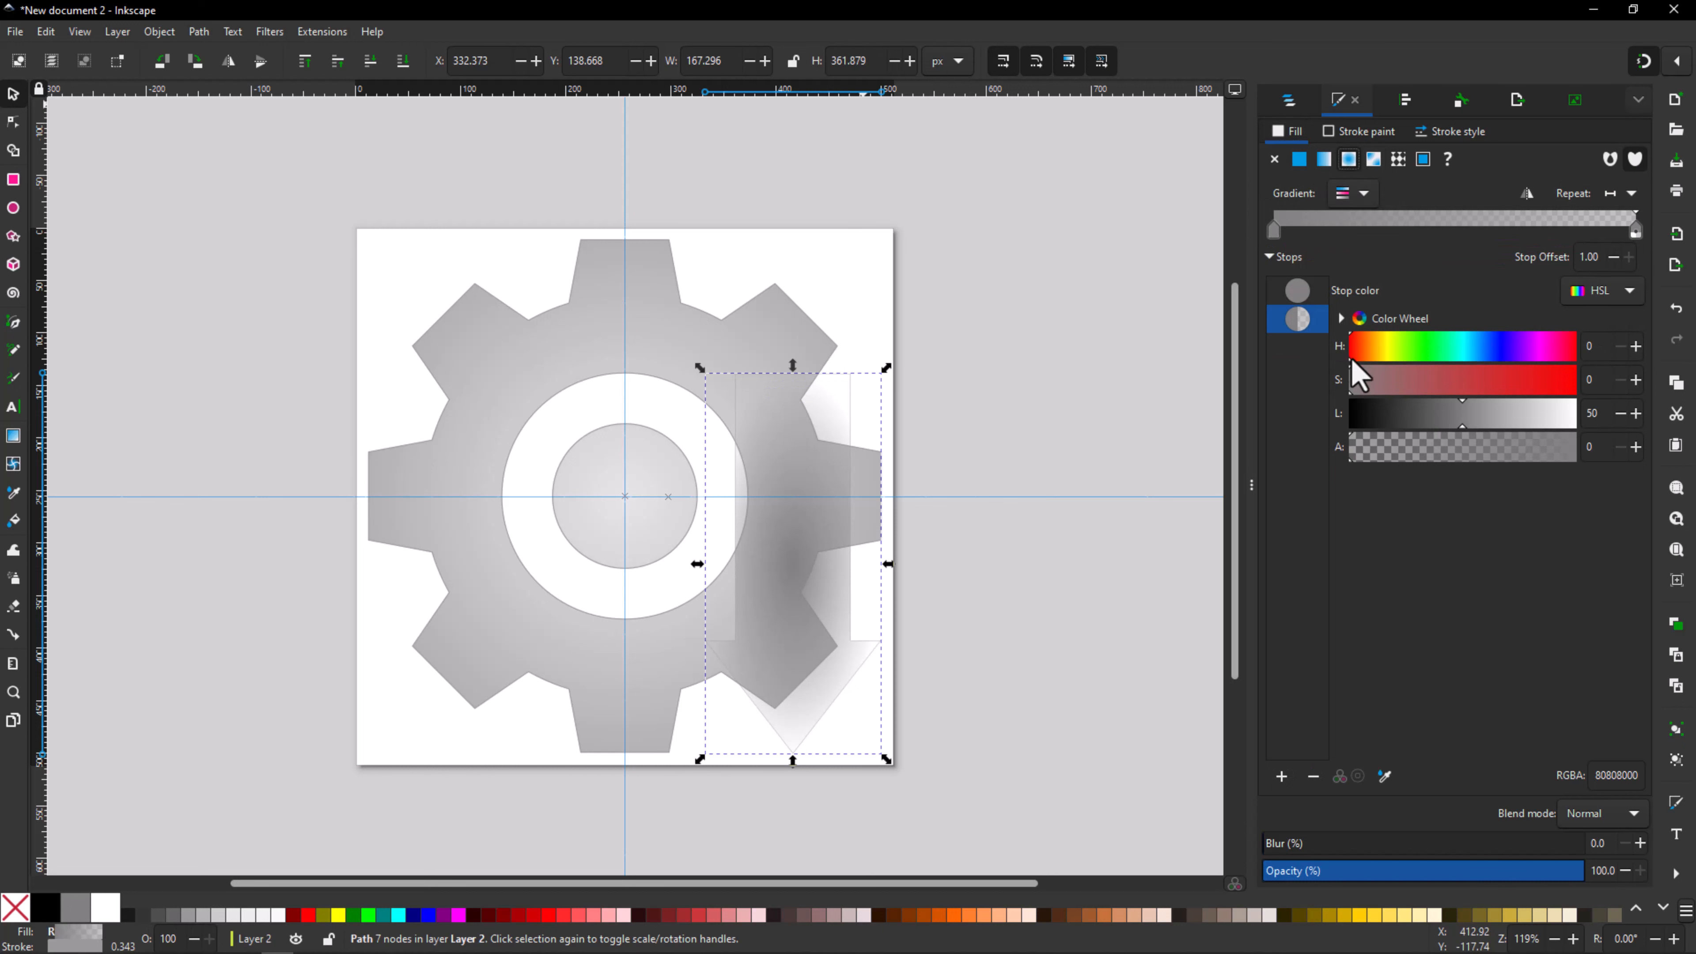
mouse_move(1355, 361)
left_mouse_down()
mouse_move(1439, 357)
mouse_move(1426, 352)
left_mouse_up()
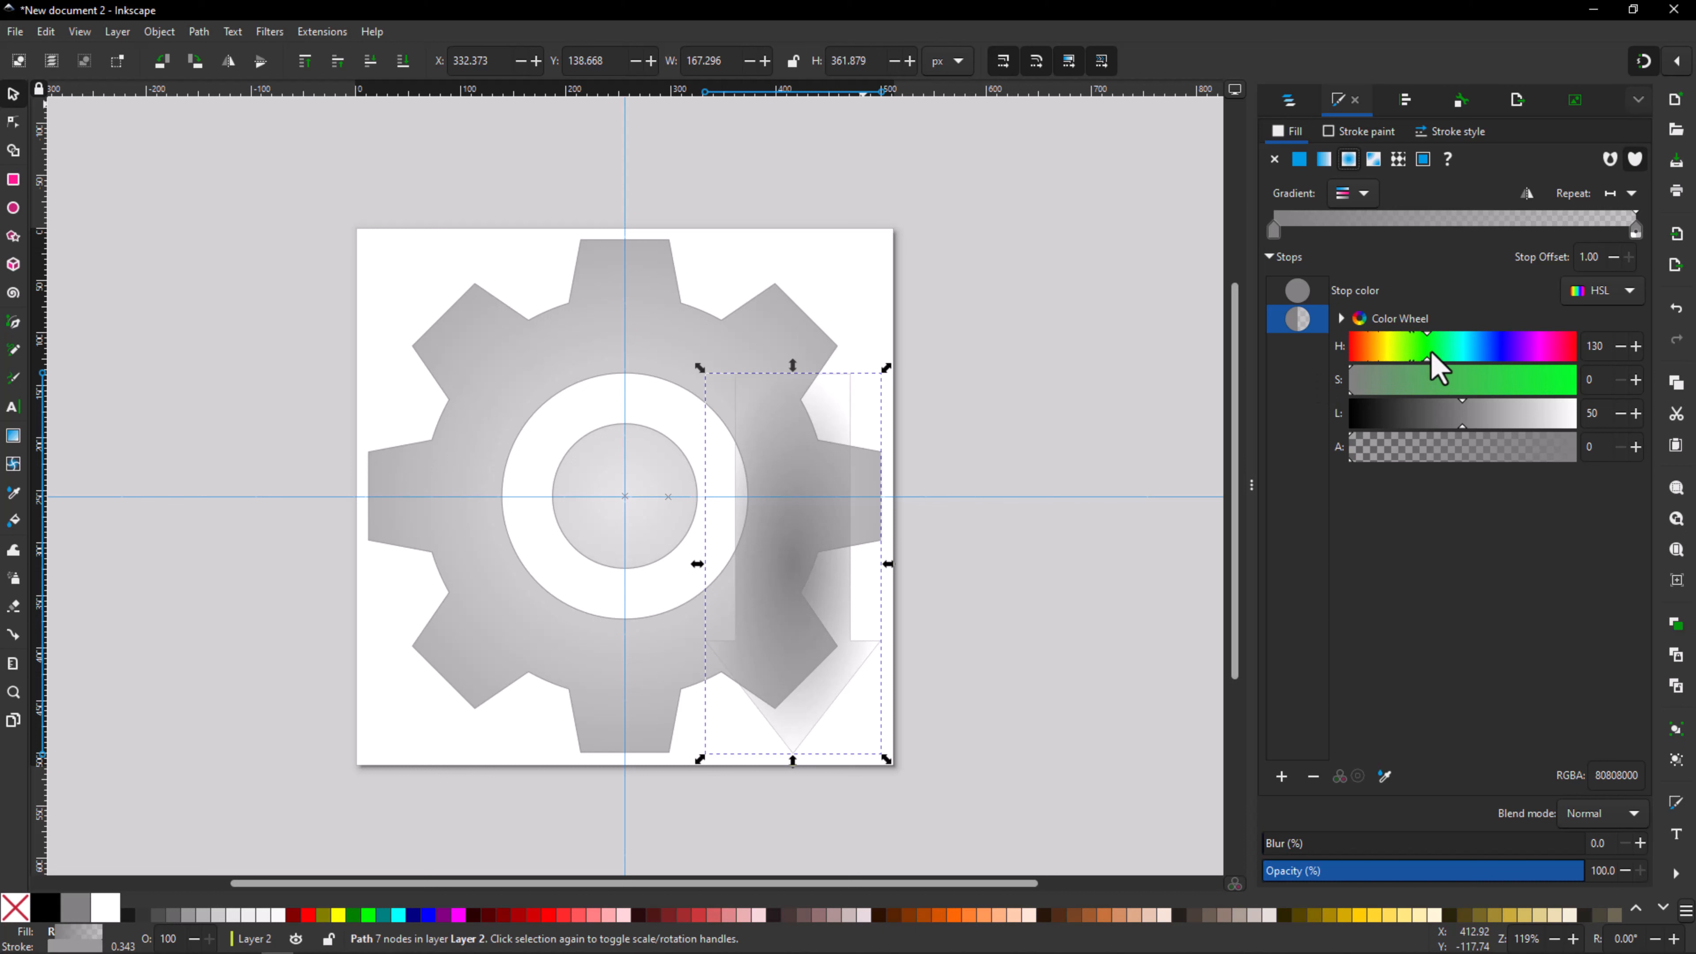
mouse_move(1446, 361)
left_mouse_down()
mouse_move(1417, 360)
mouse_move(1572, 374)
left_mouse_up()
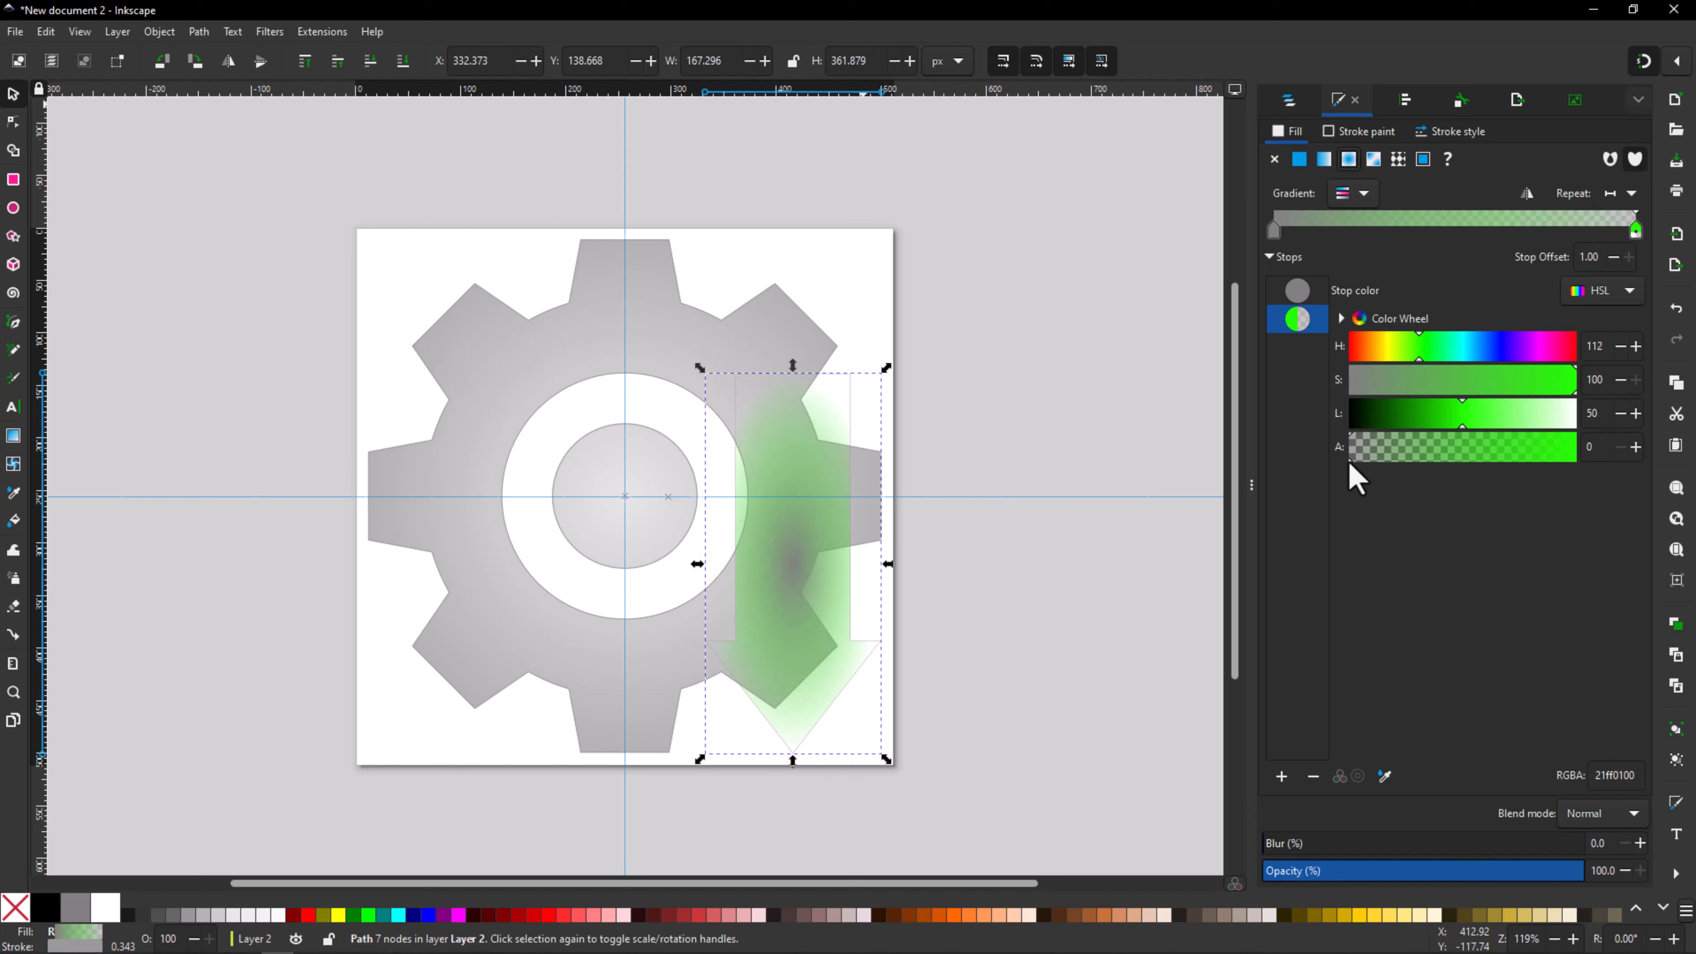
left_click_drag(1360, 462, 1605, 459)
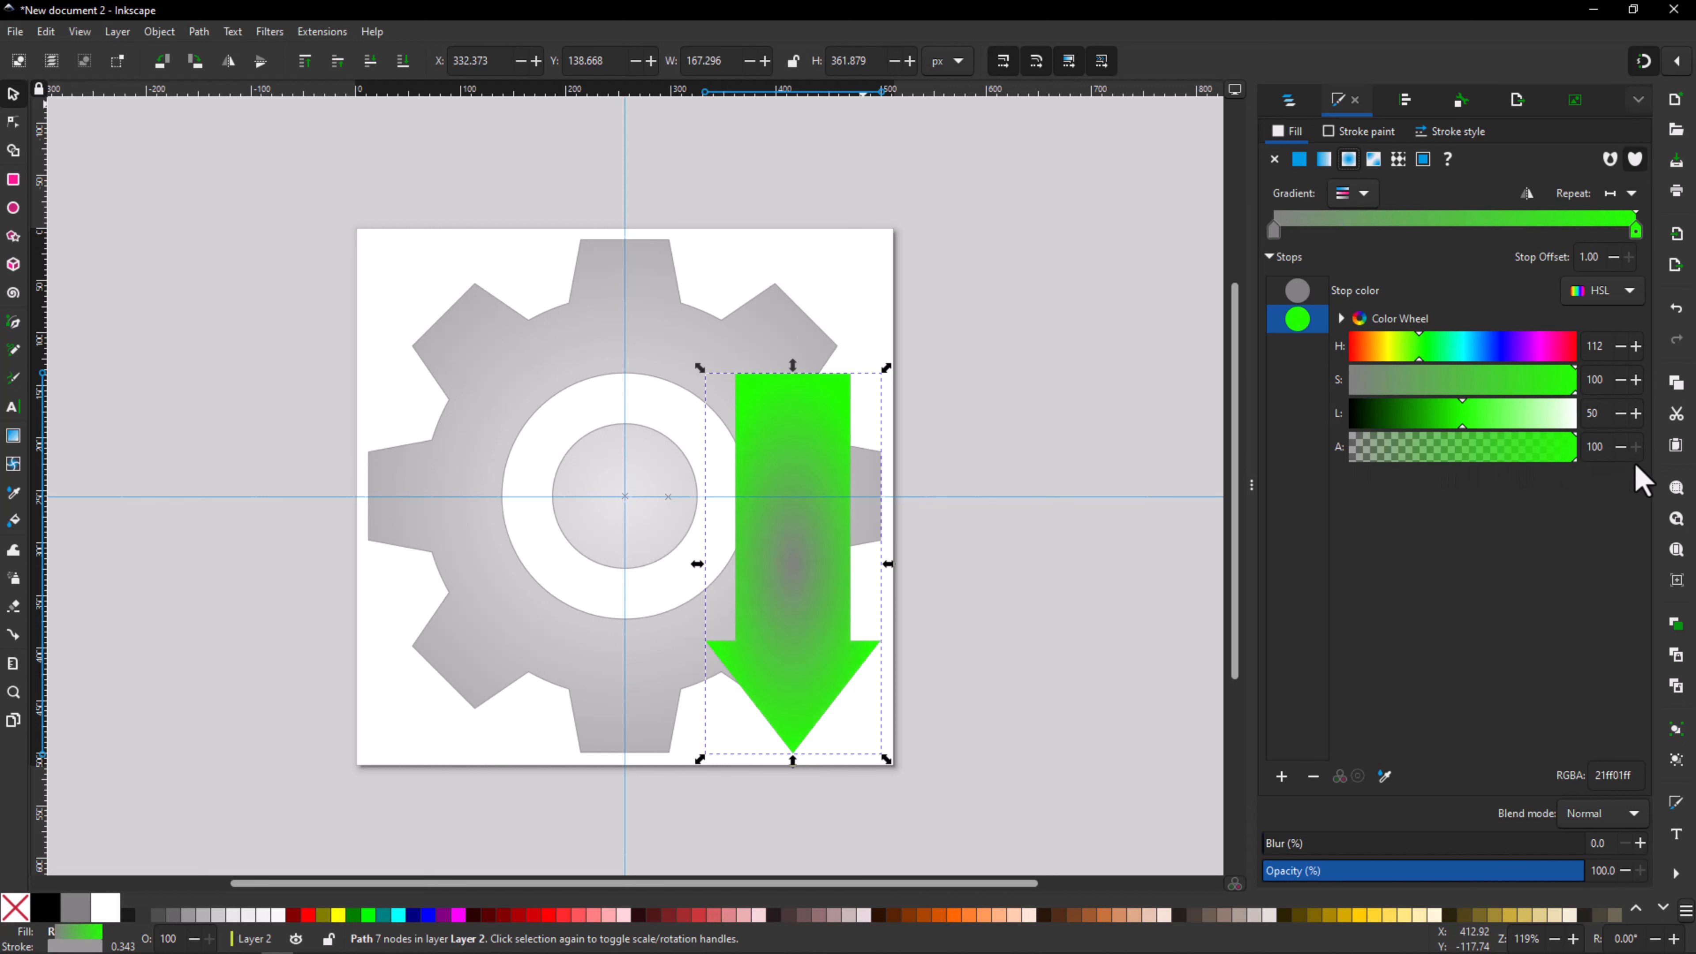
left_click_drag(1463, 421, 1433, 428)
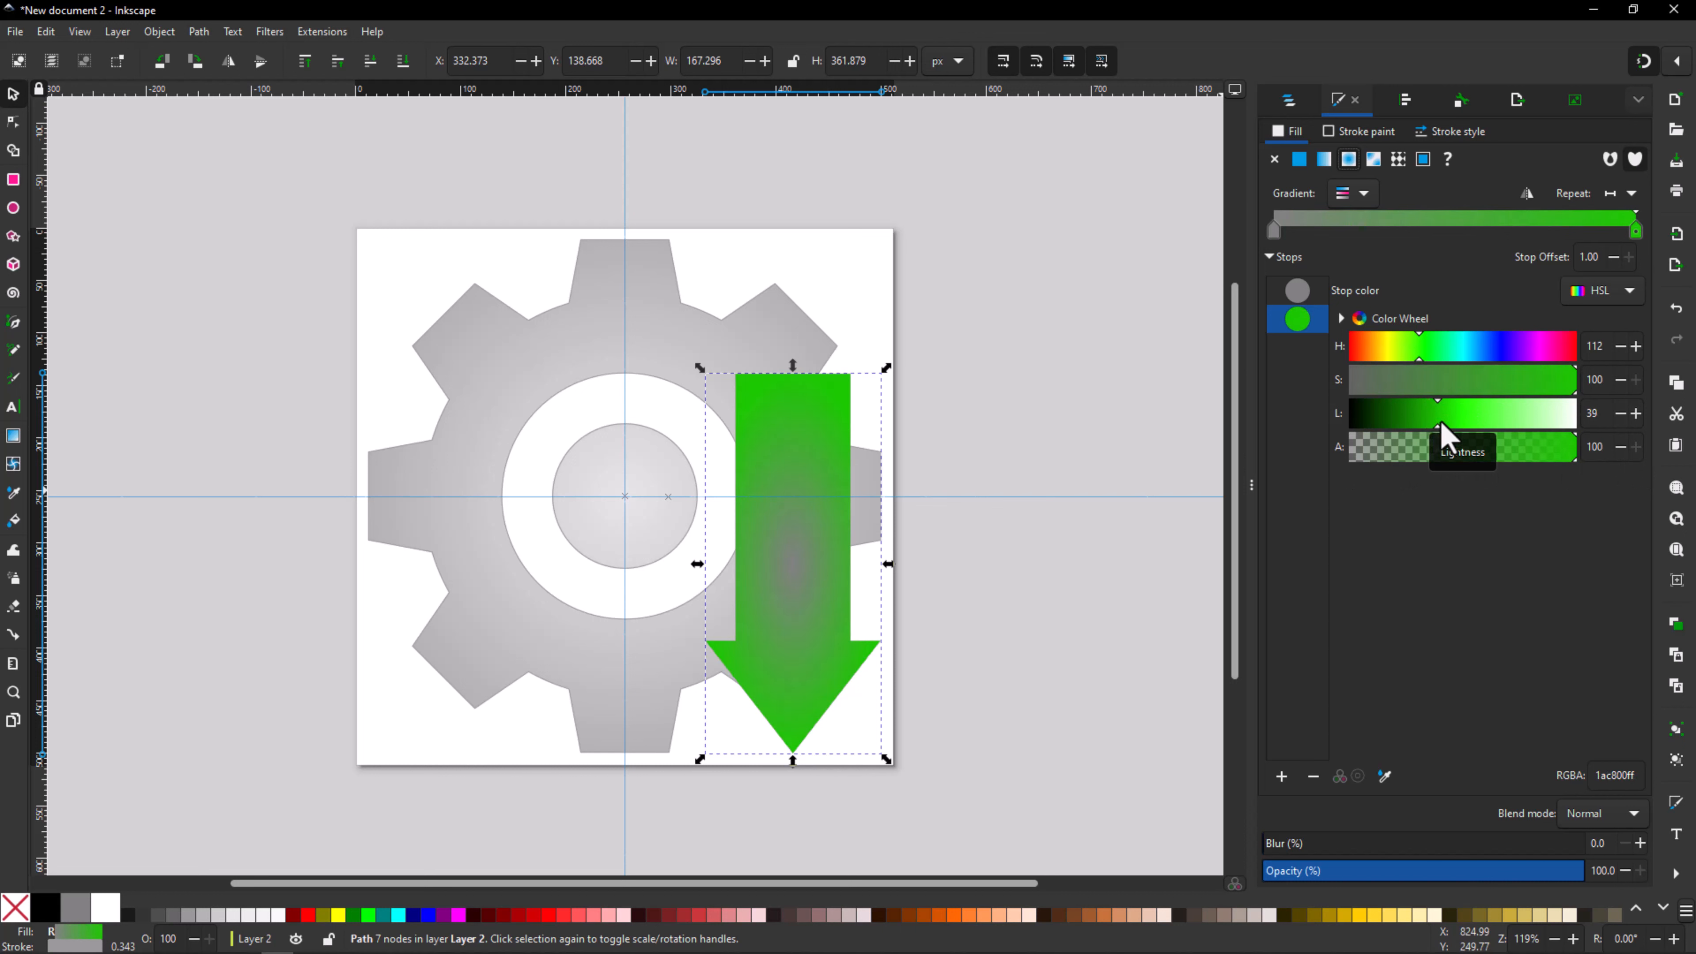
Step: Set the inner stop of the arrow's gradient to hue 112, saturation 100 and lightness 39
left_click(1297, 295)
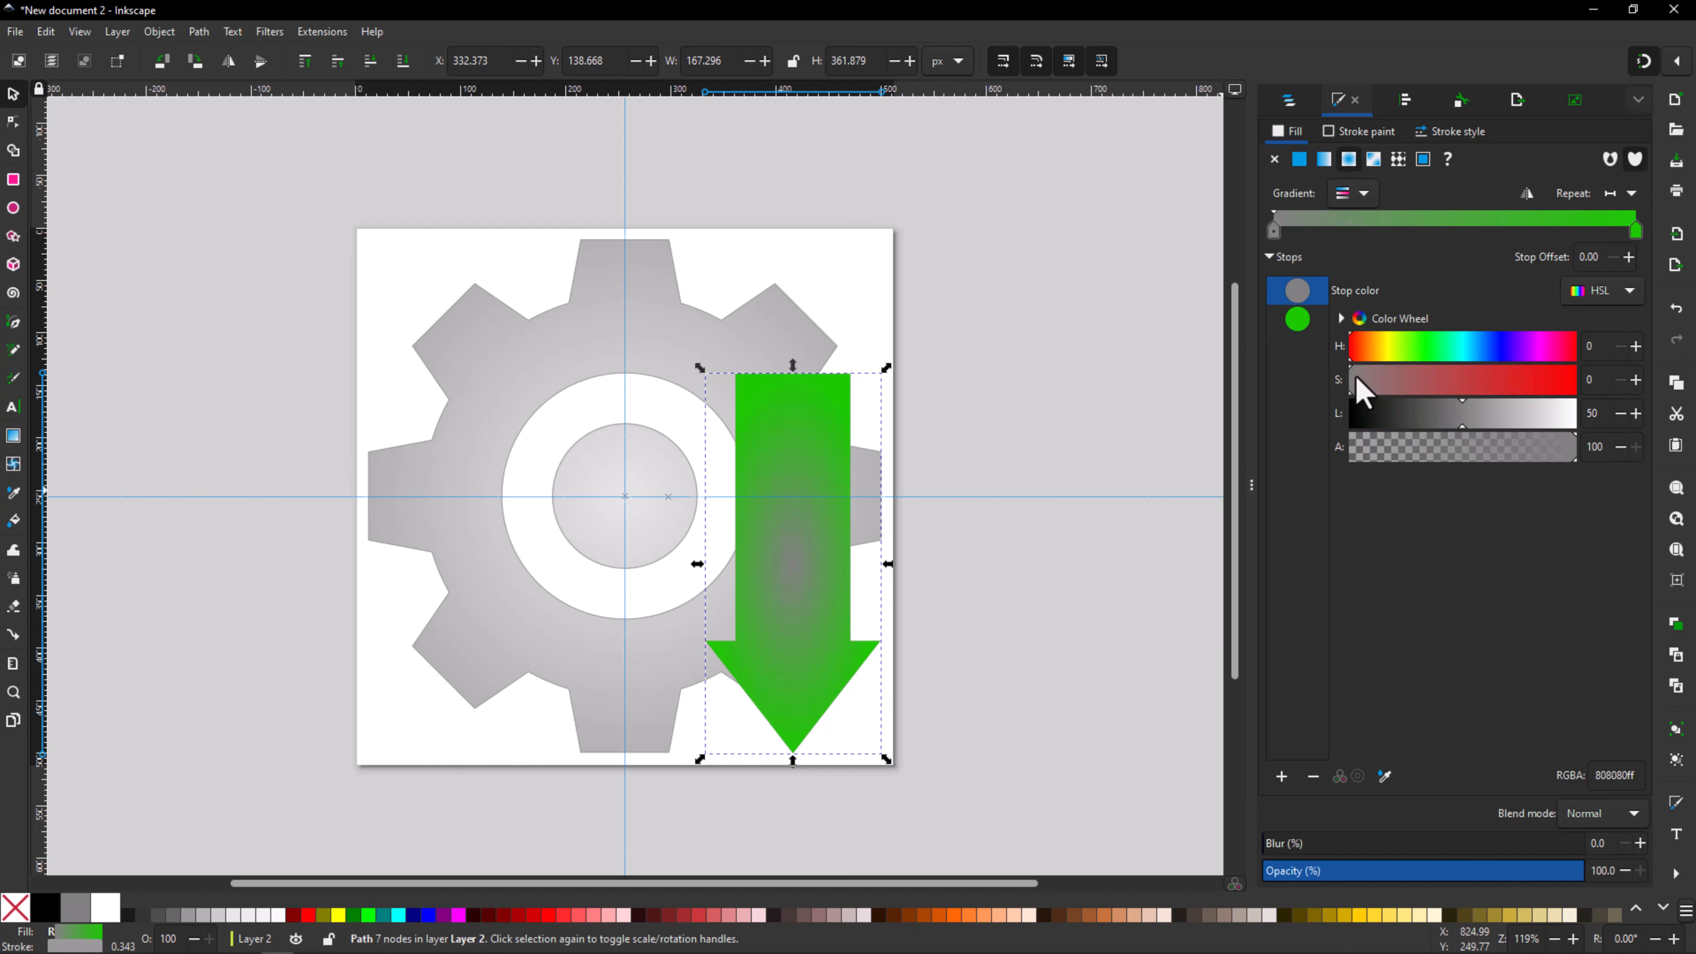
left_click_drag(1362, 354, 1427, 373)
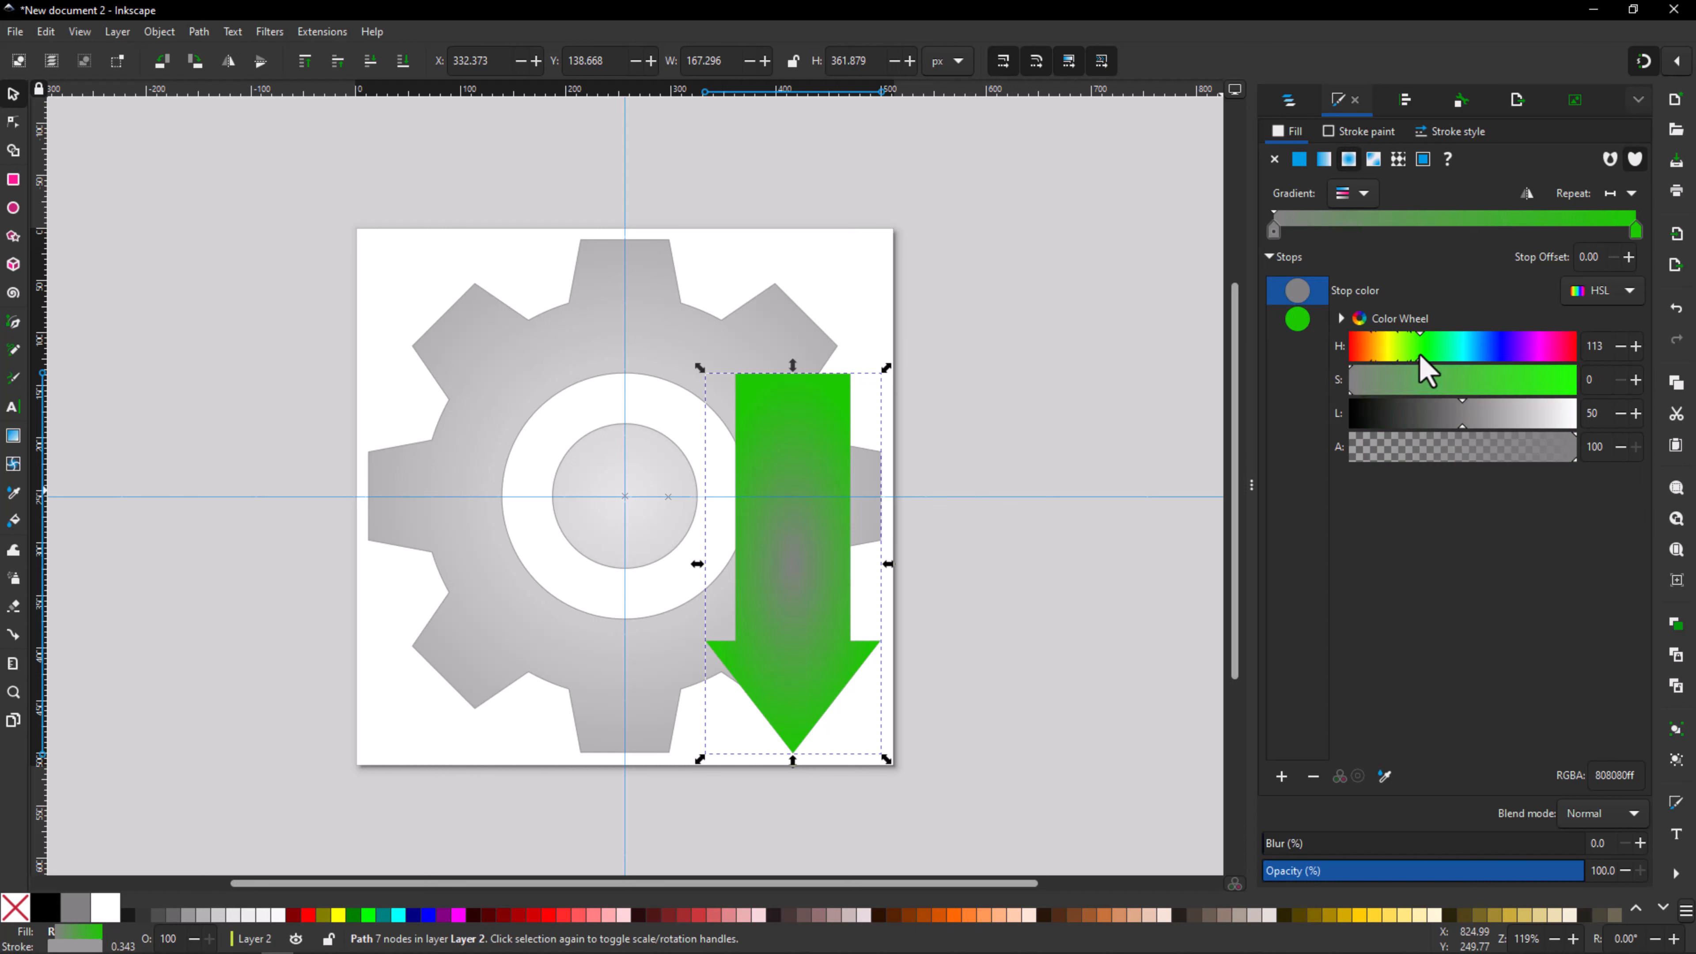
left_click(1297, 323)
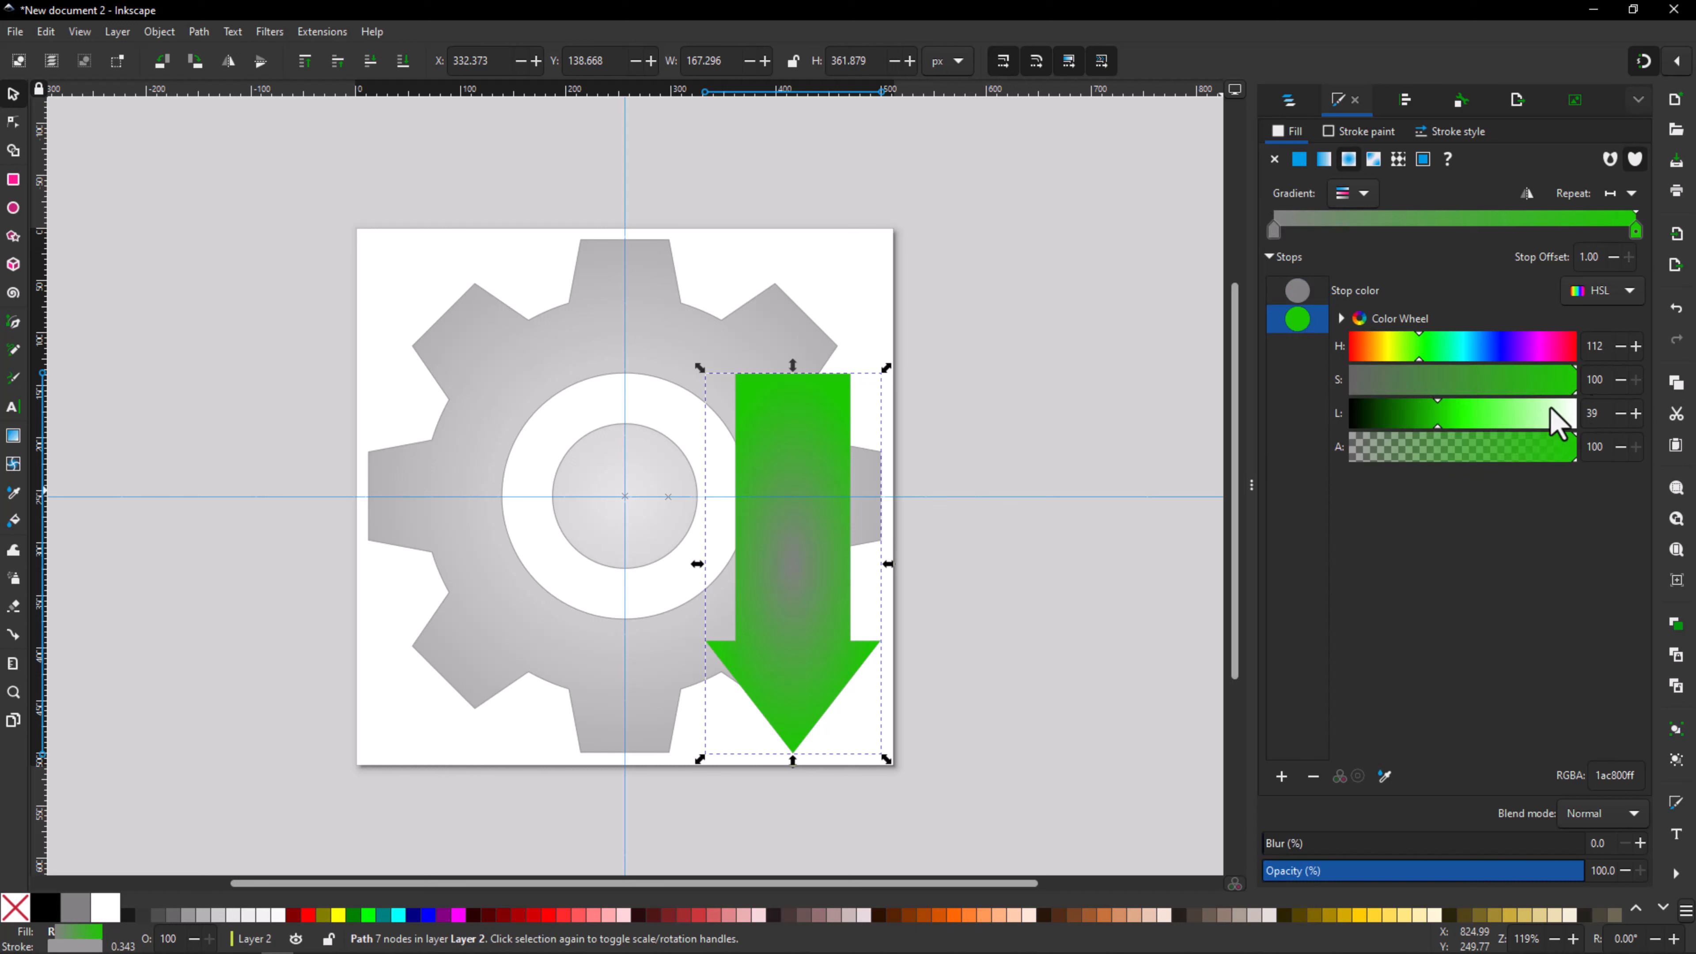
left_click(1296, 289)
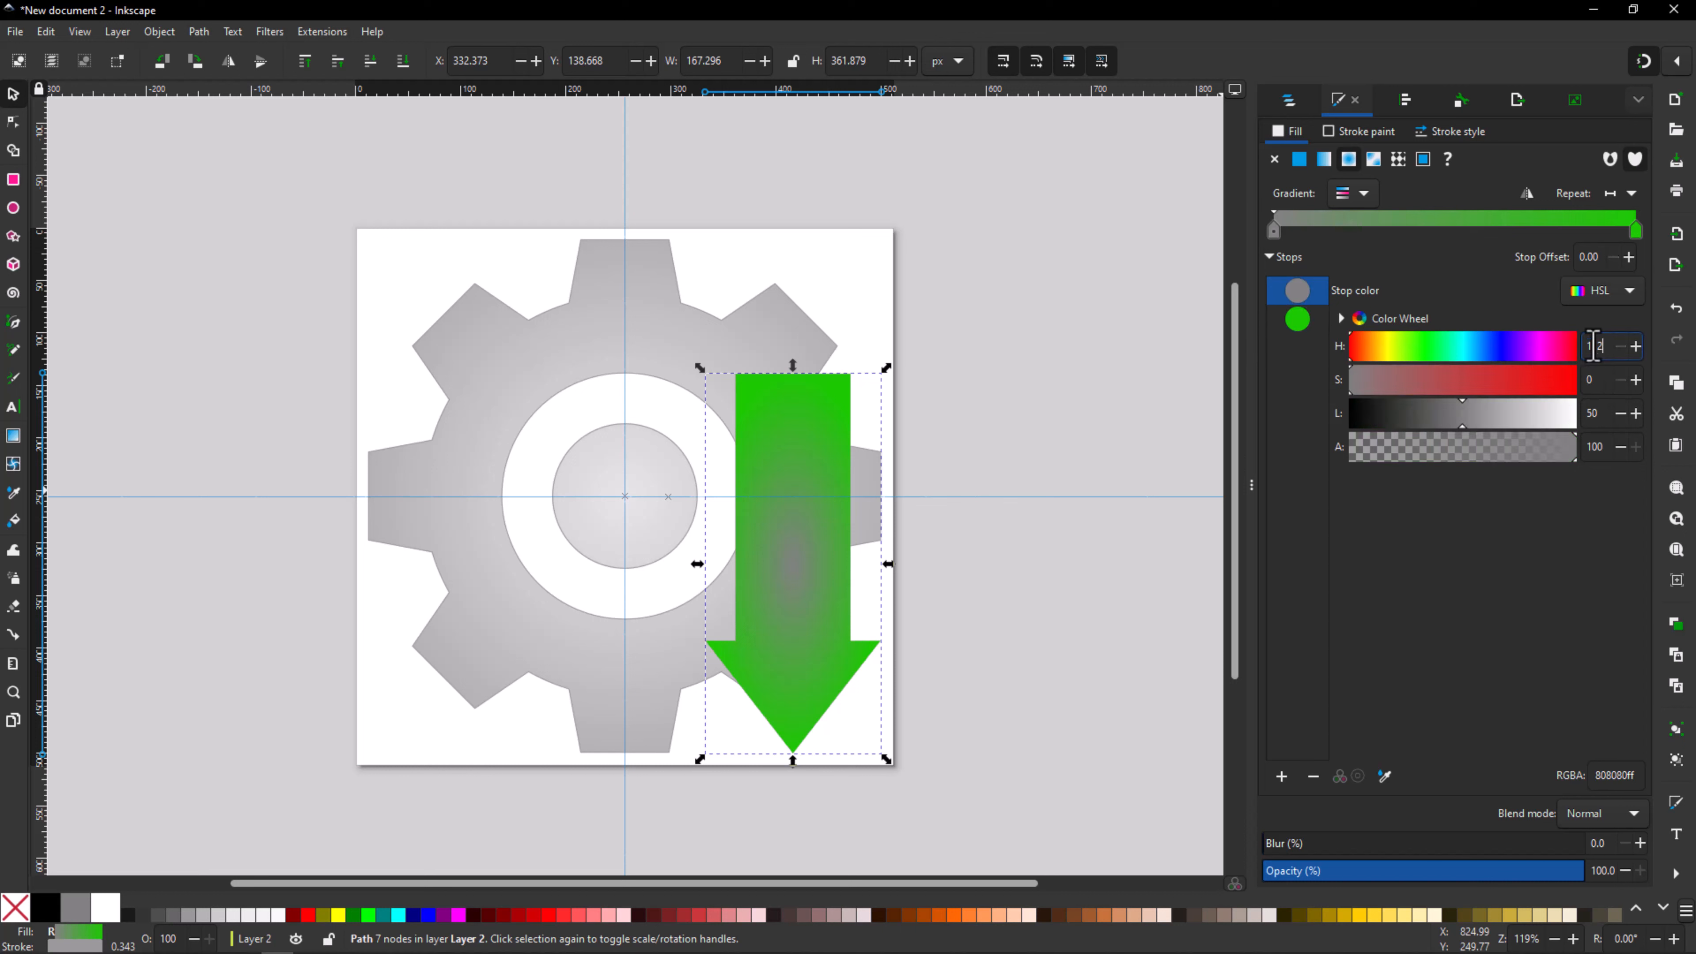
key("Tab")
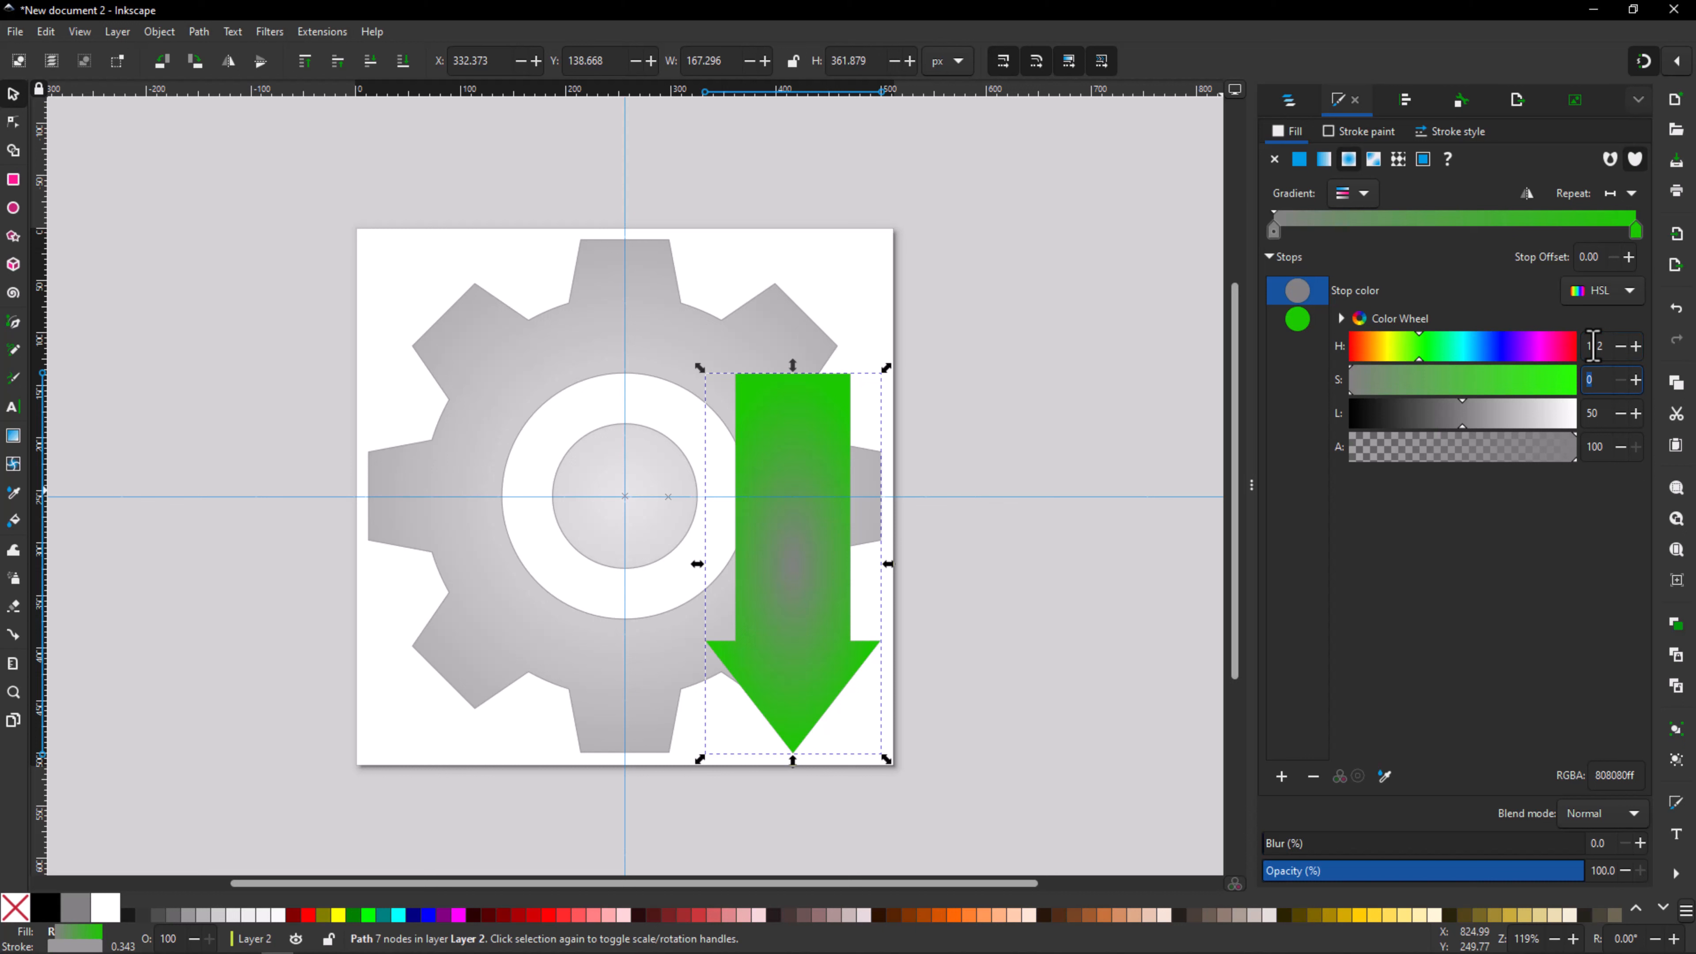
key("Tab")
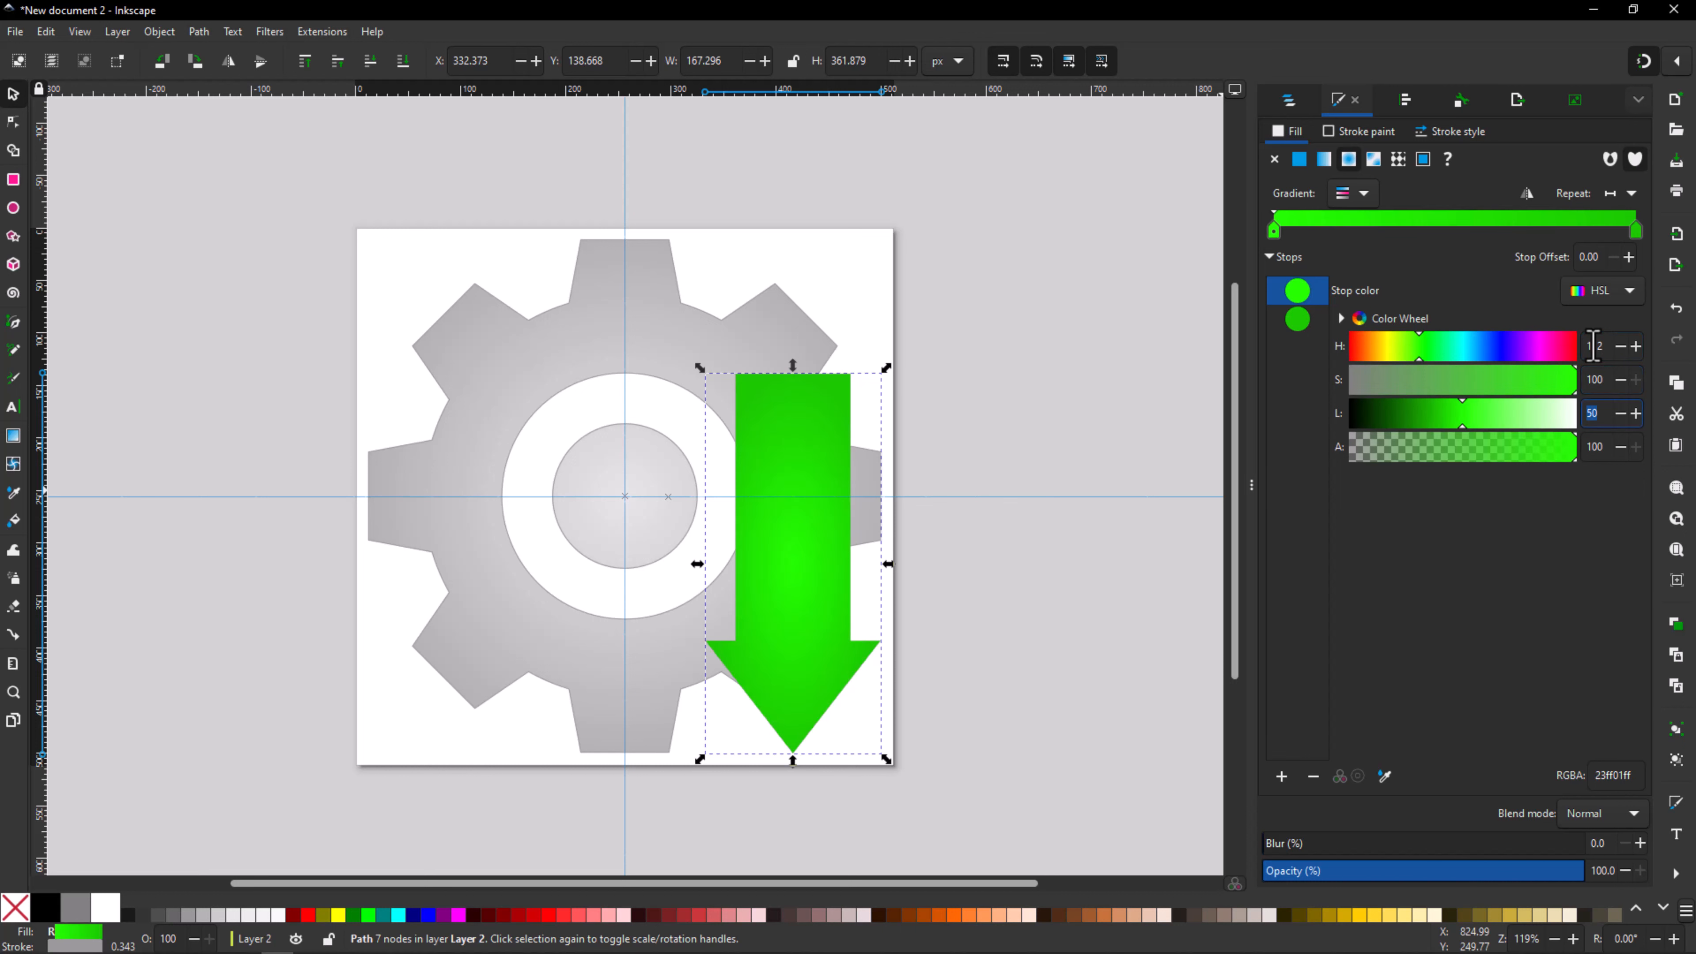
type("39")
key("Tab")
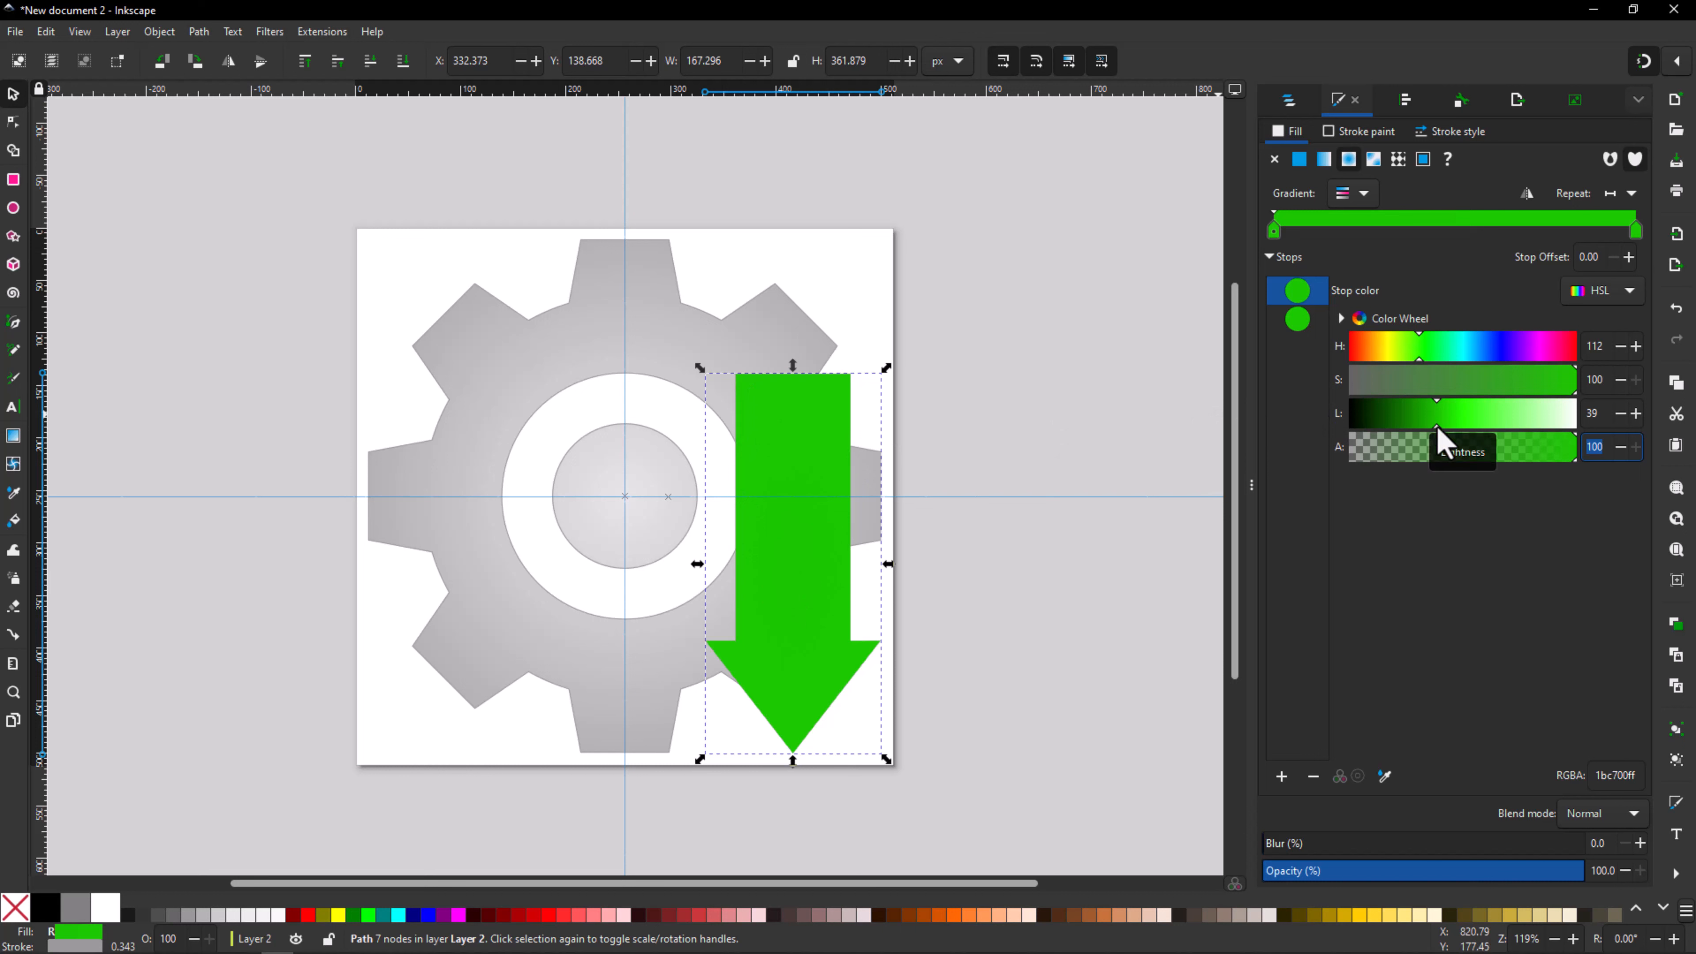
Step: Lighten the gradient's inner stop to hue 111, lightness 61, and darken its outer stop to hue 111, lightness 26
left_click_drag(1444, 429, 1484, 428)
left_click(1412, 341)
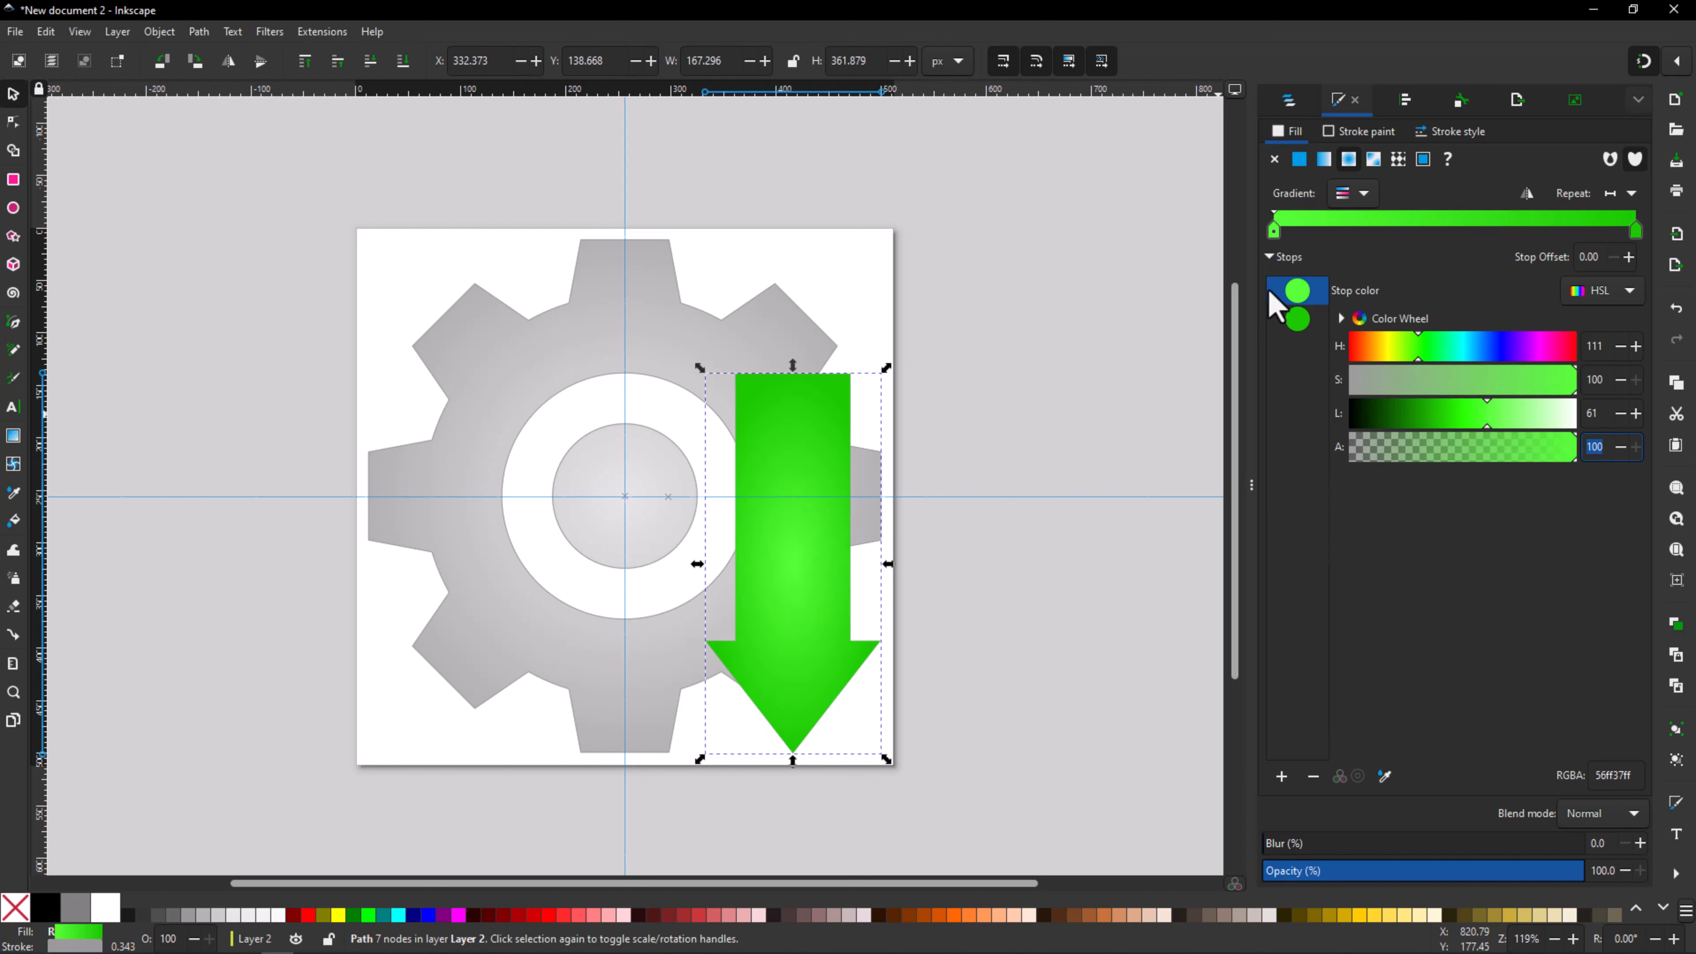
left_click(1297, 324)
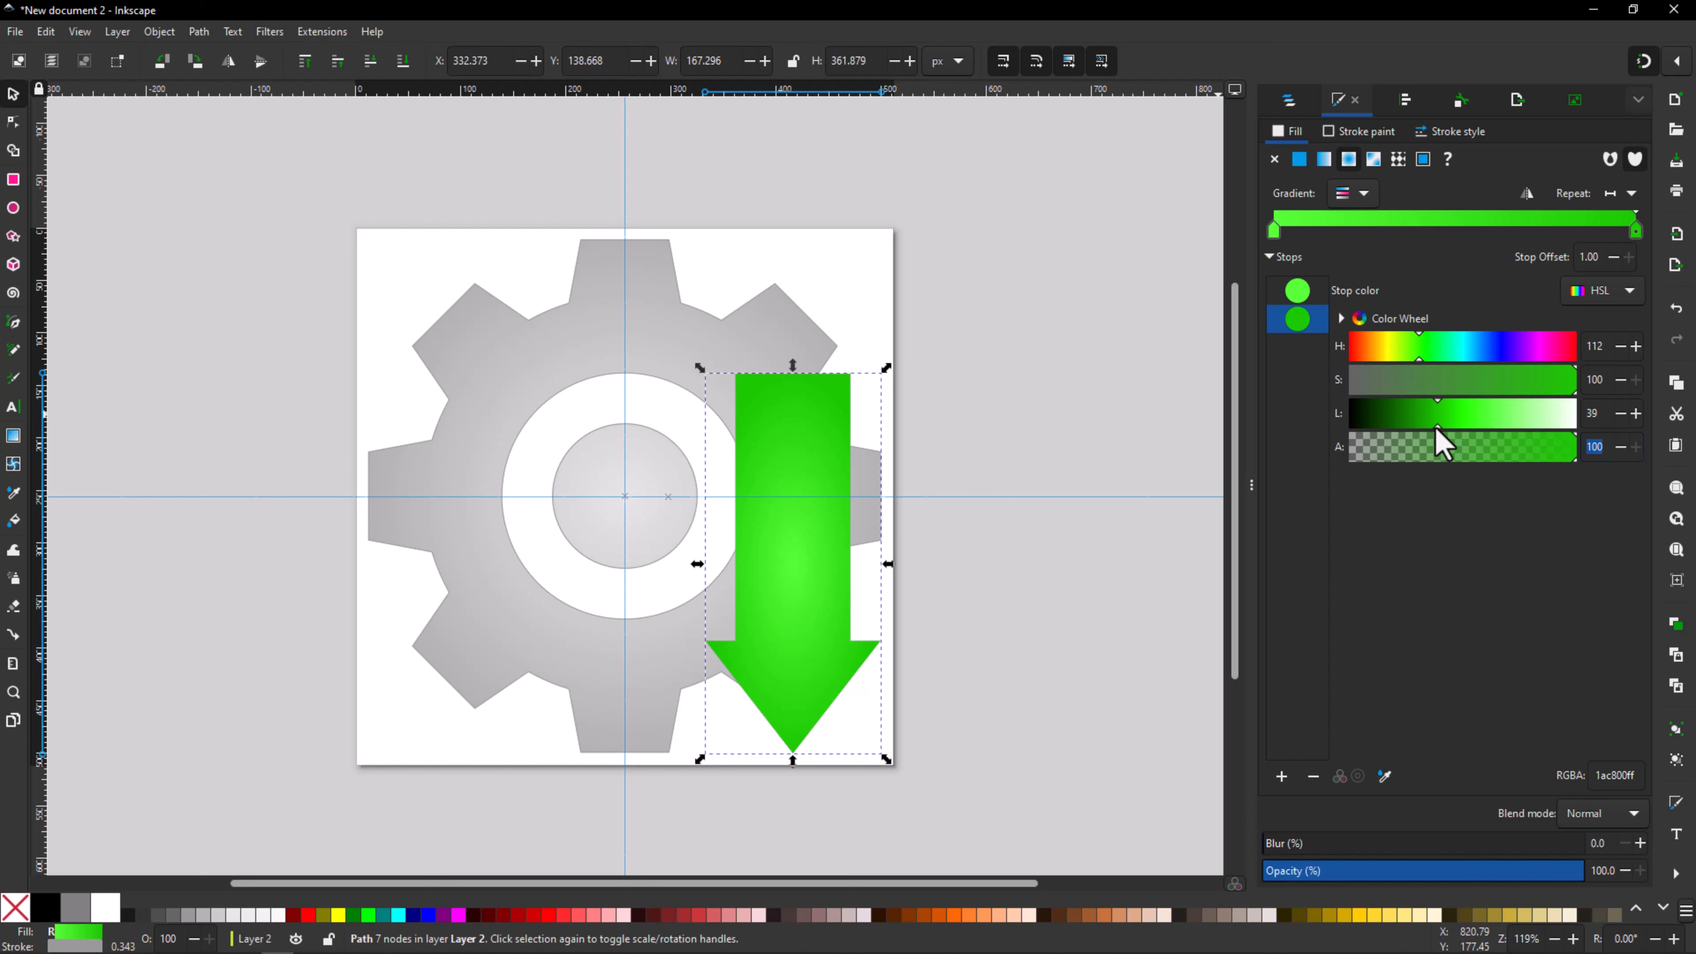
left_click_drag(1435, 429, 1408, 428)
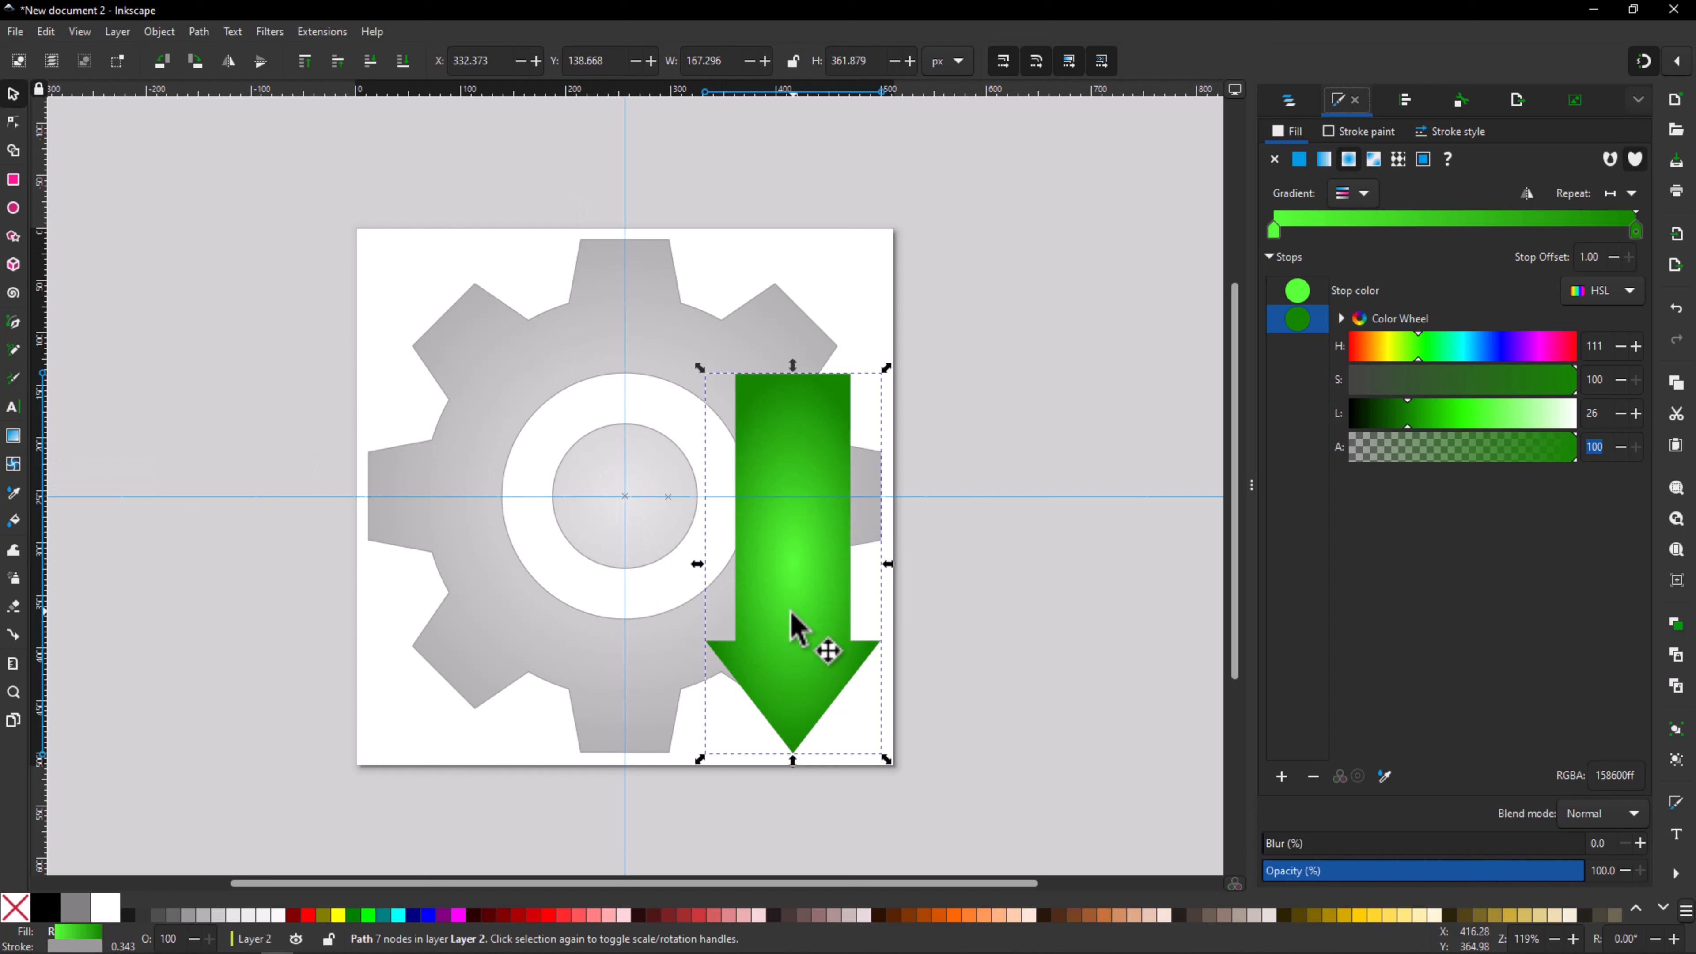
Step: Stretch the arrow's radial gradient vertically to above the page's upper edge and horizontally to just past the page's right edge
left_click(12, 435)
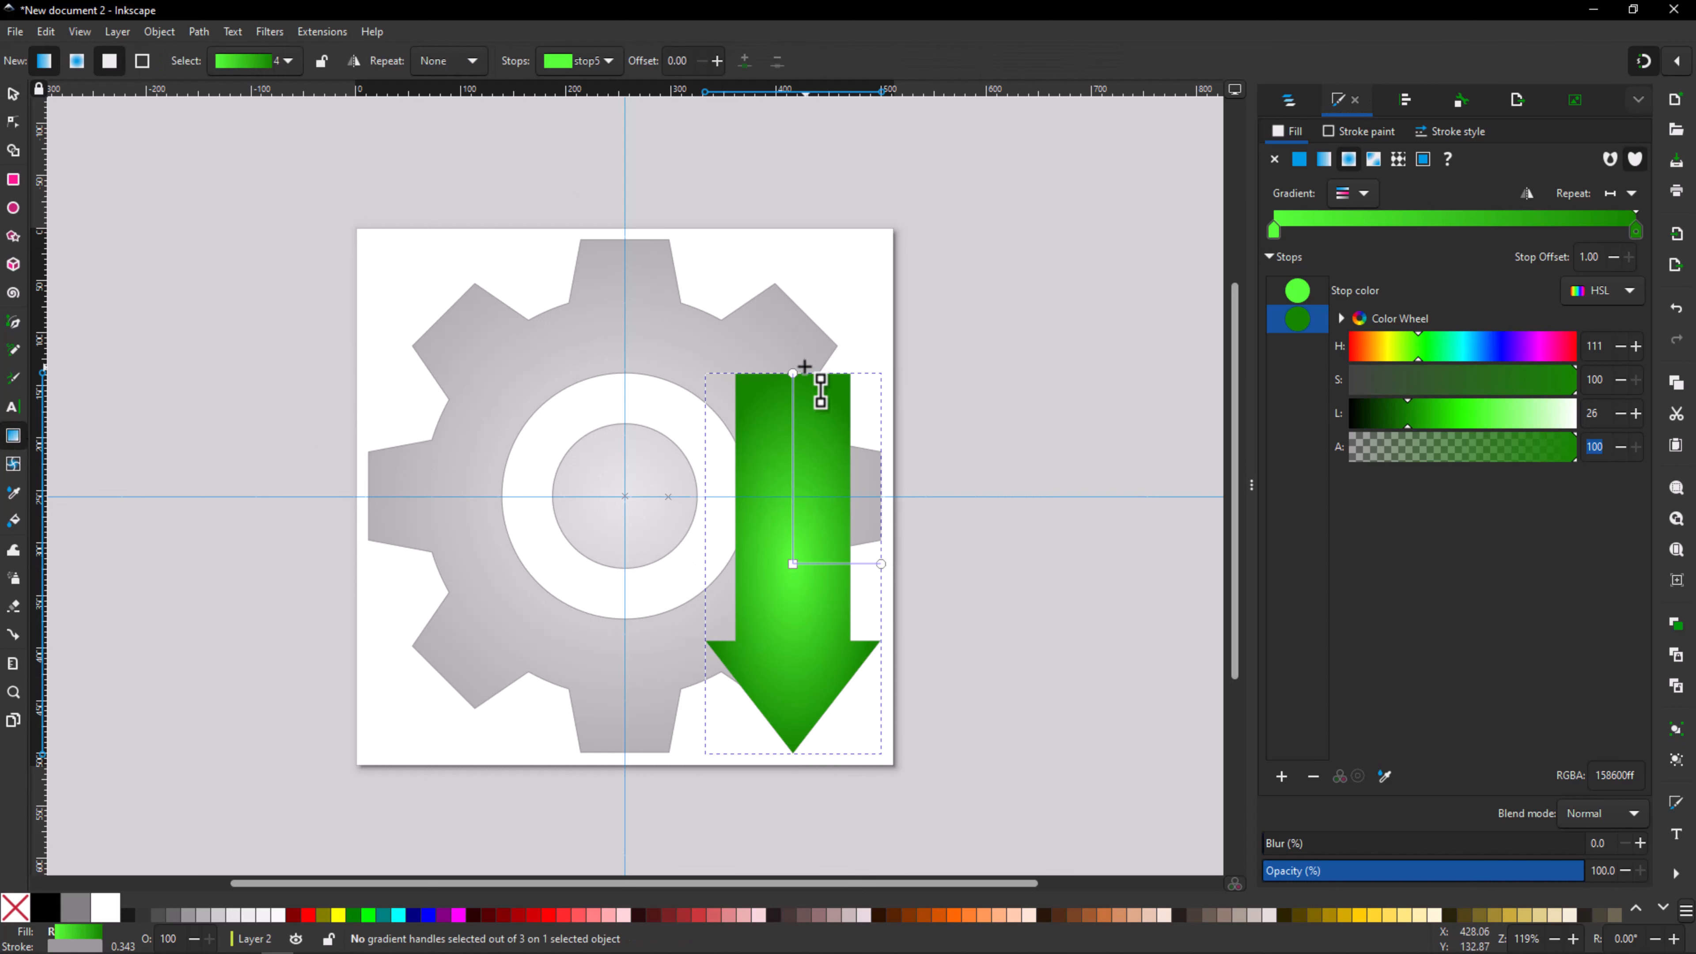
left_click_drag(792, 372, 793, 167)
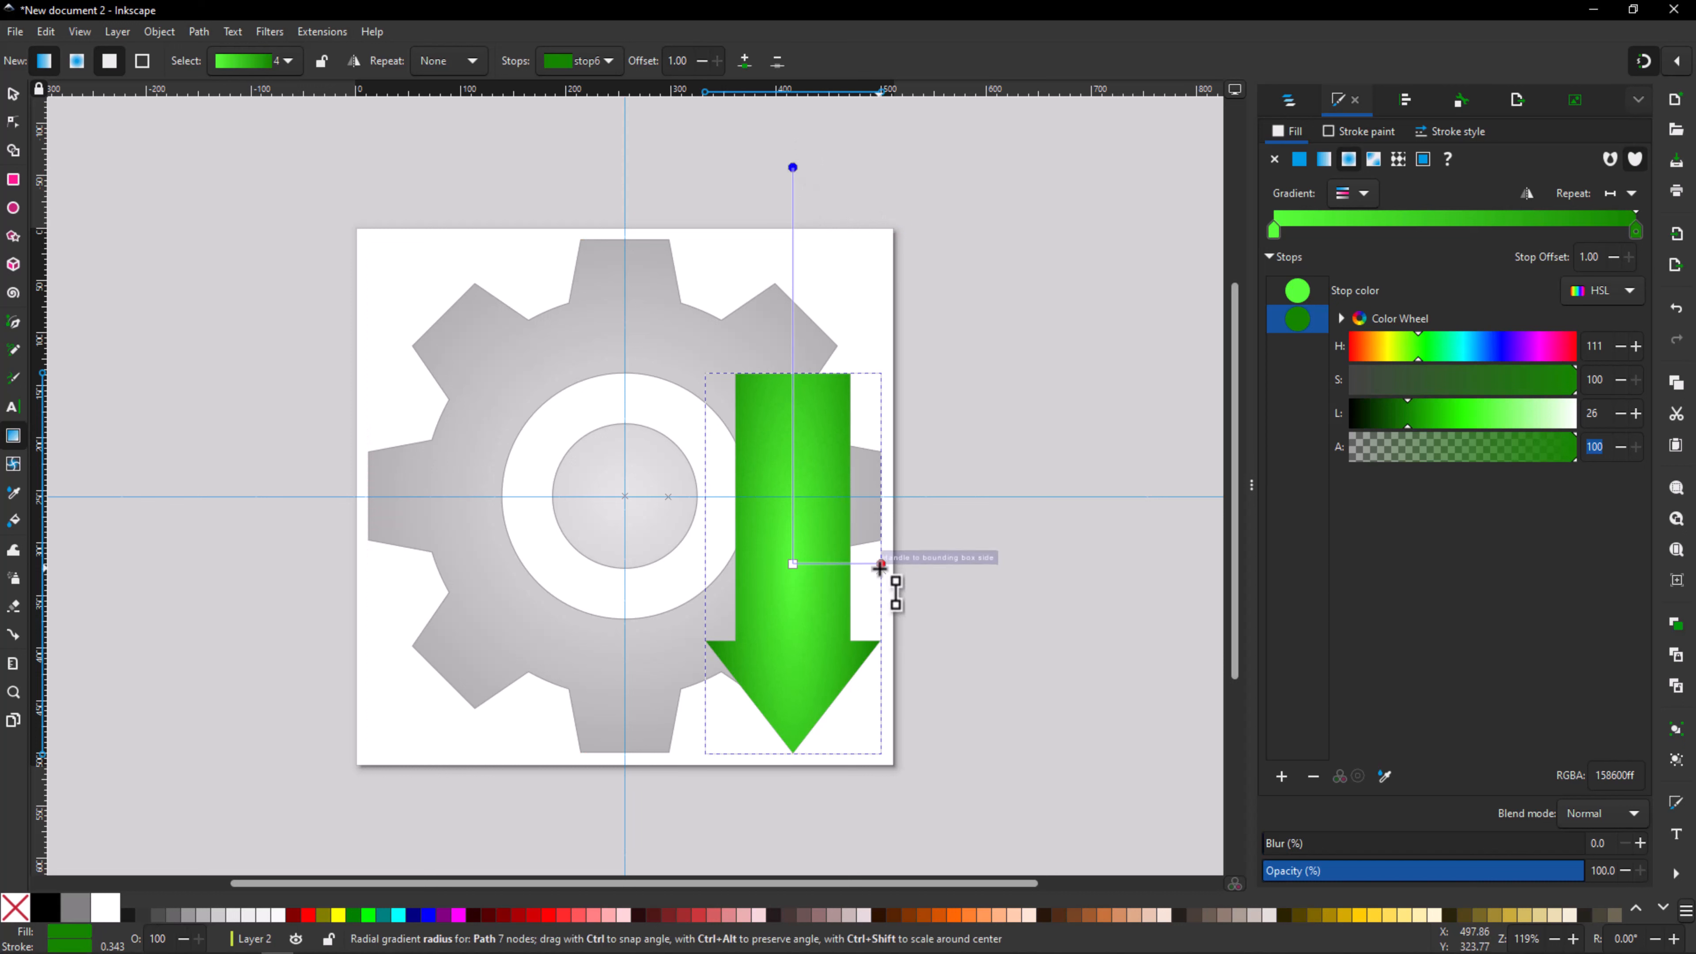
mouse_move(881, 566)
left_mouse_down()
mouse_move(862, 567)
mouse_move(912, 566)
left_mouse_up()
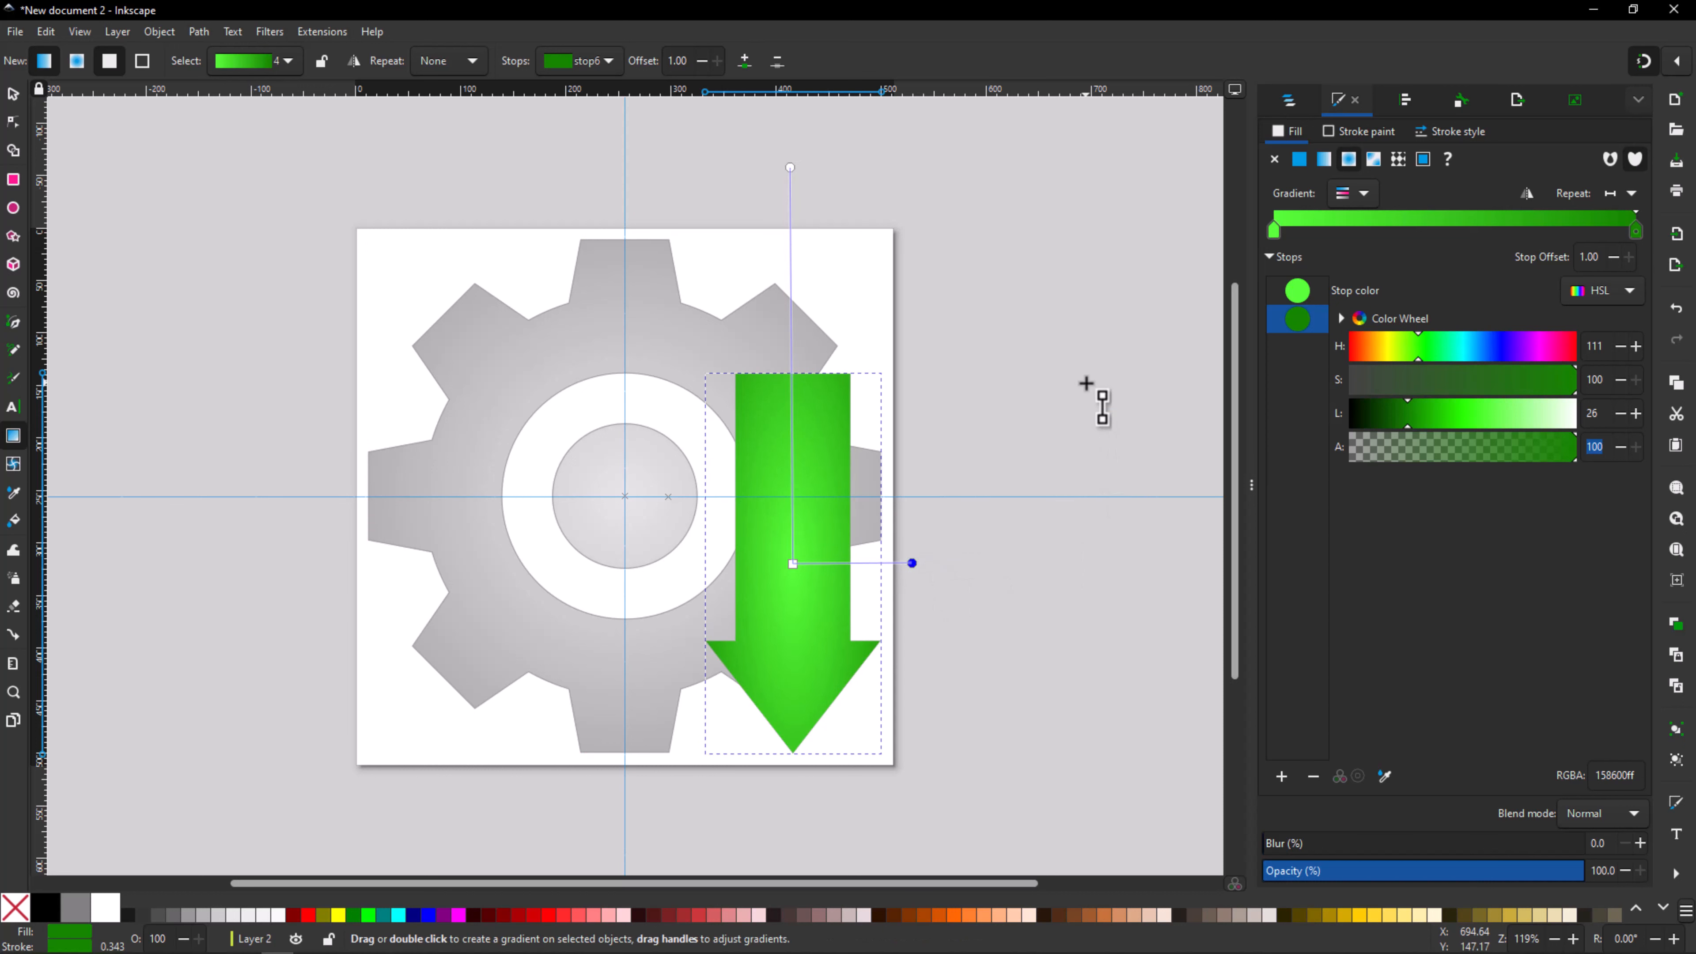
left_click(13, 94)
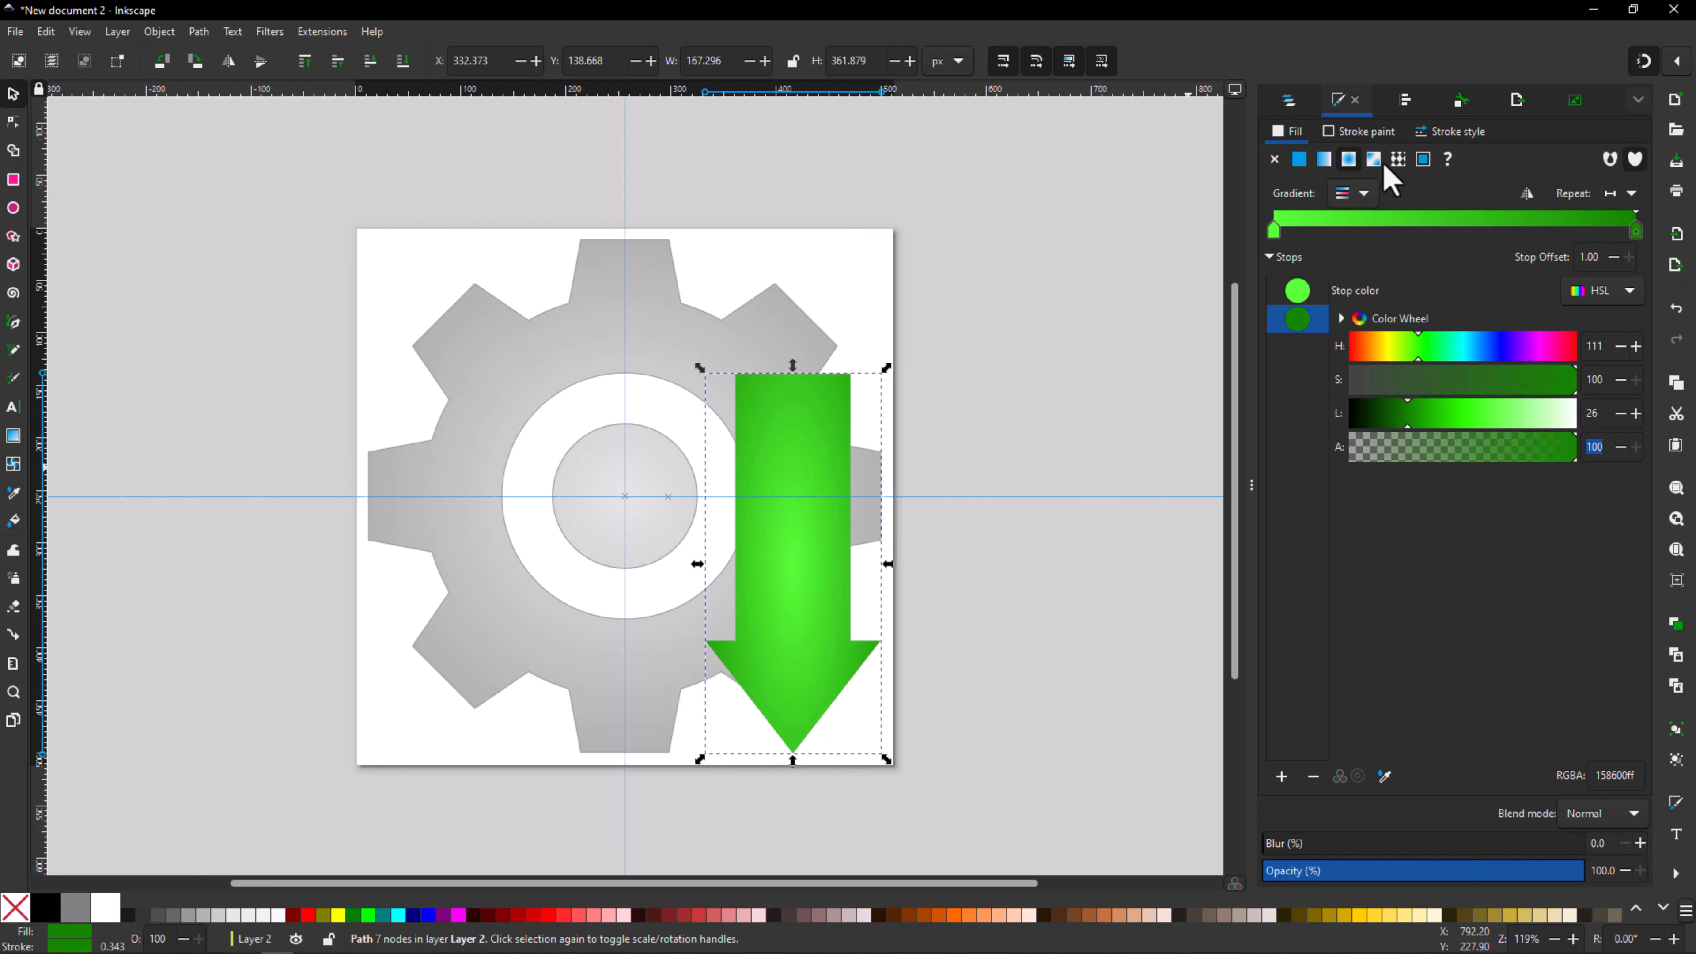
Step: Set the arrow's stroke color to hue 111, saturation 100 and lightness 26
left_click(1372, 133)
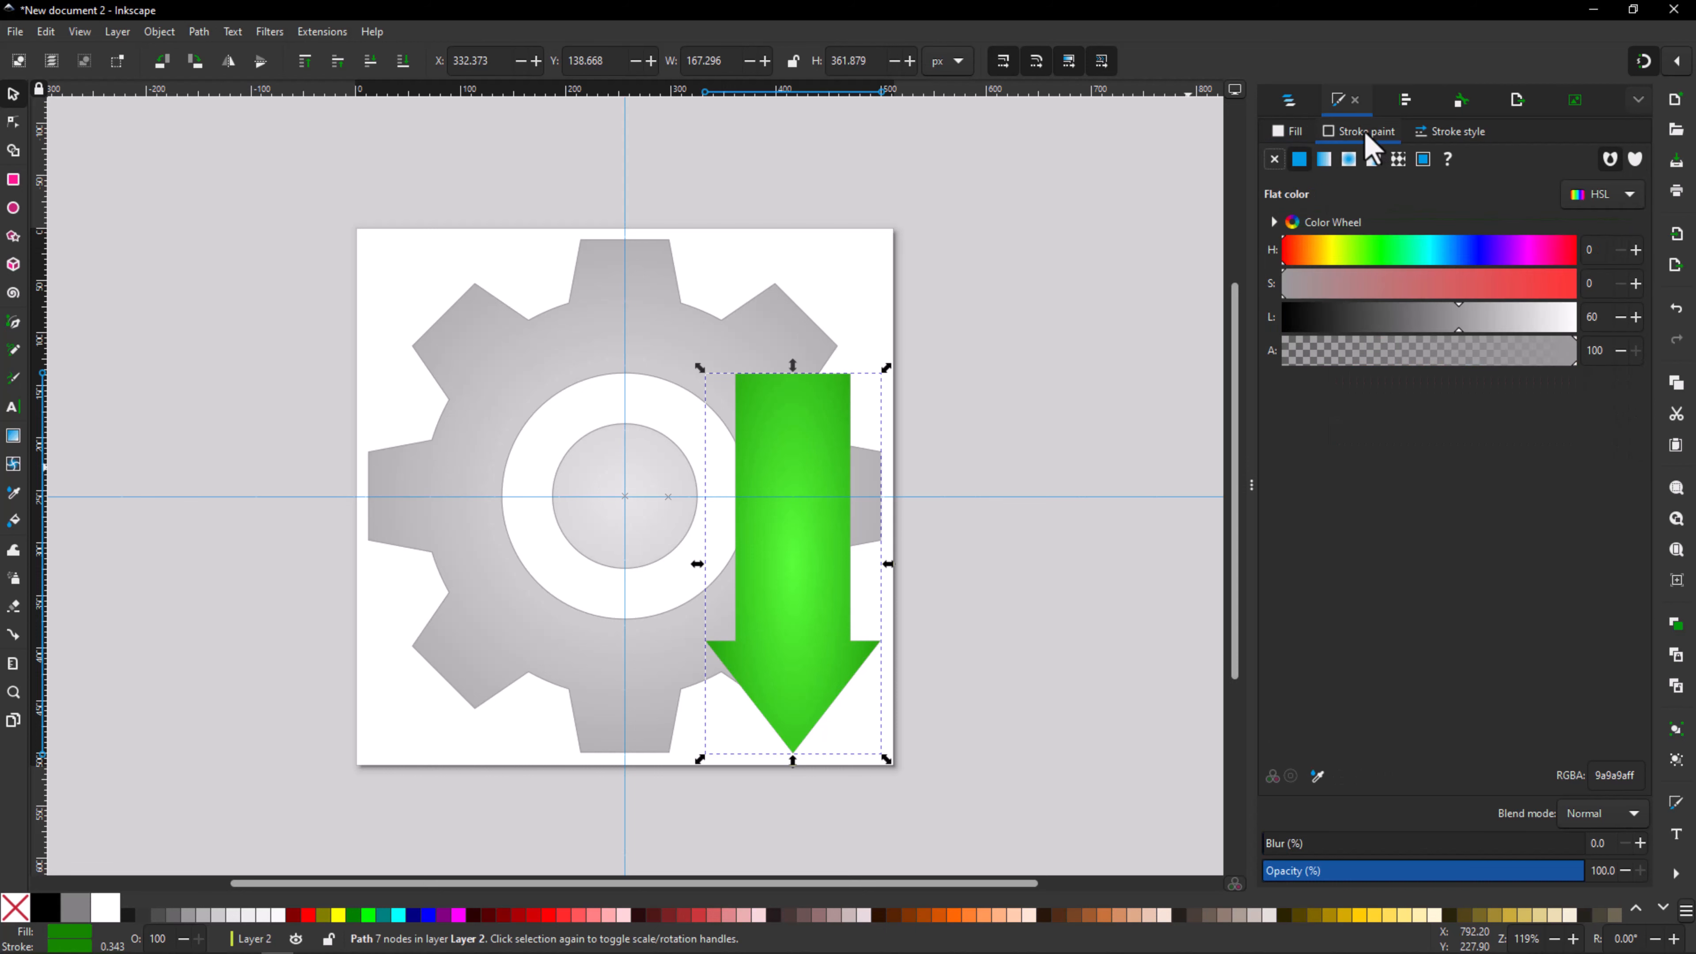
left_click(1597, 250)
type("111")
key("Tab")
type("100")
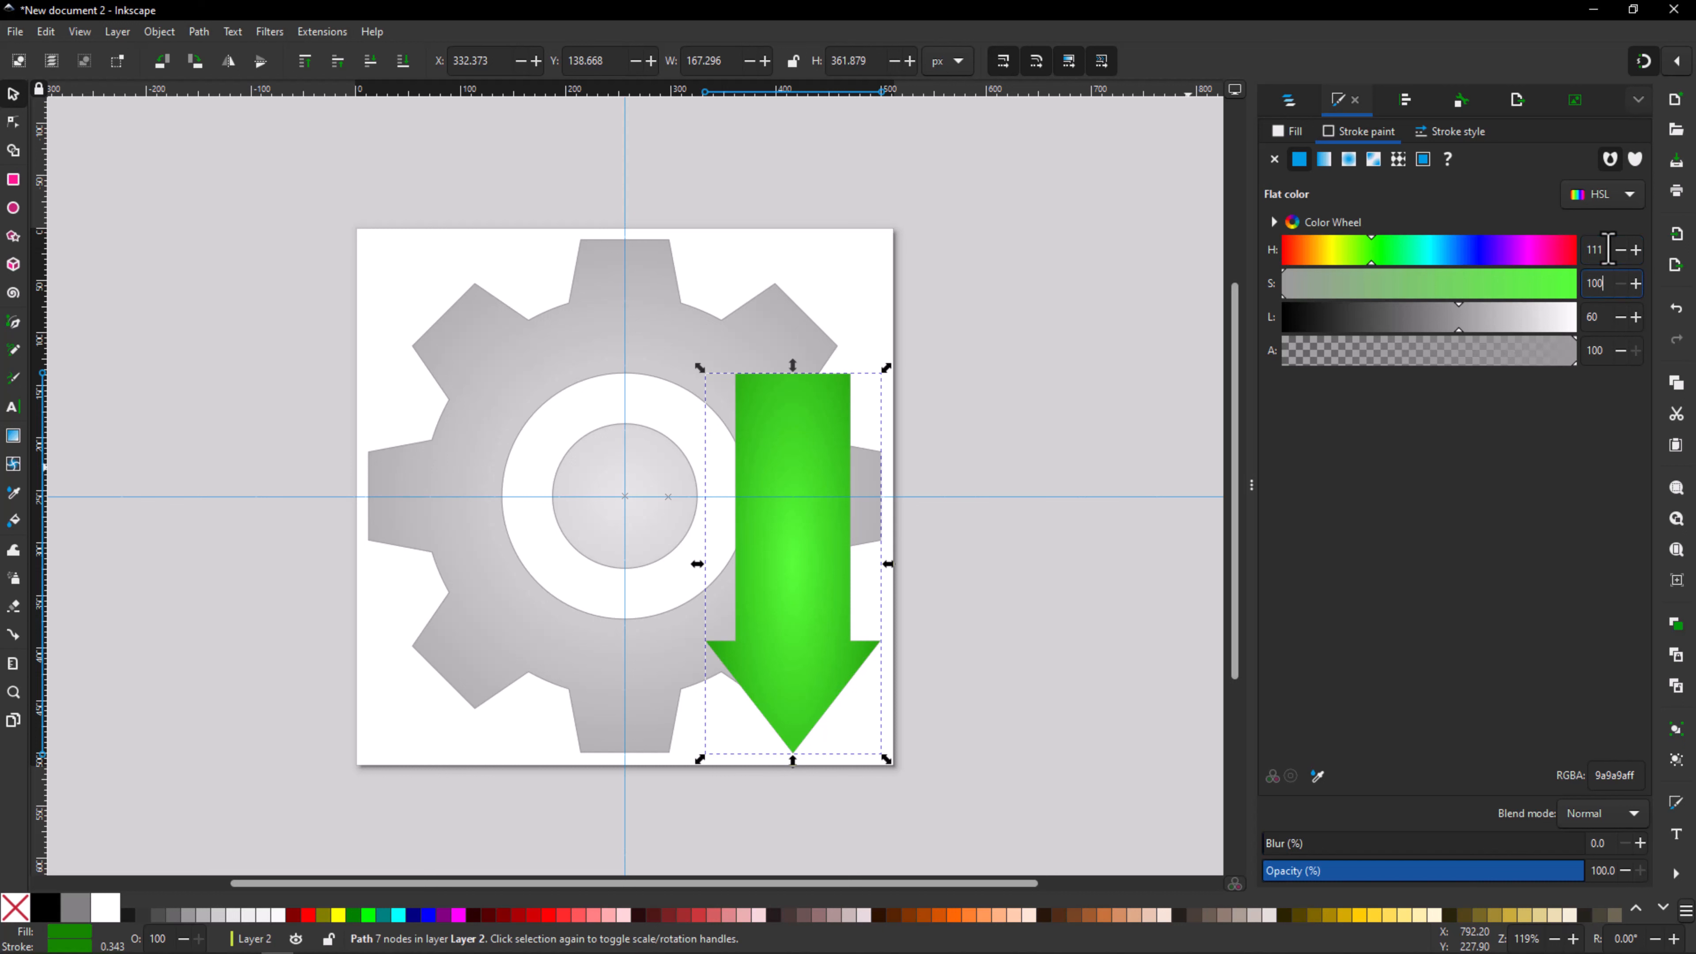
key("Tab")
type("26")
key("Tab")
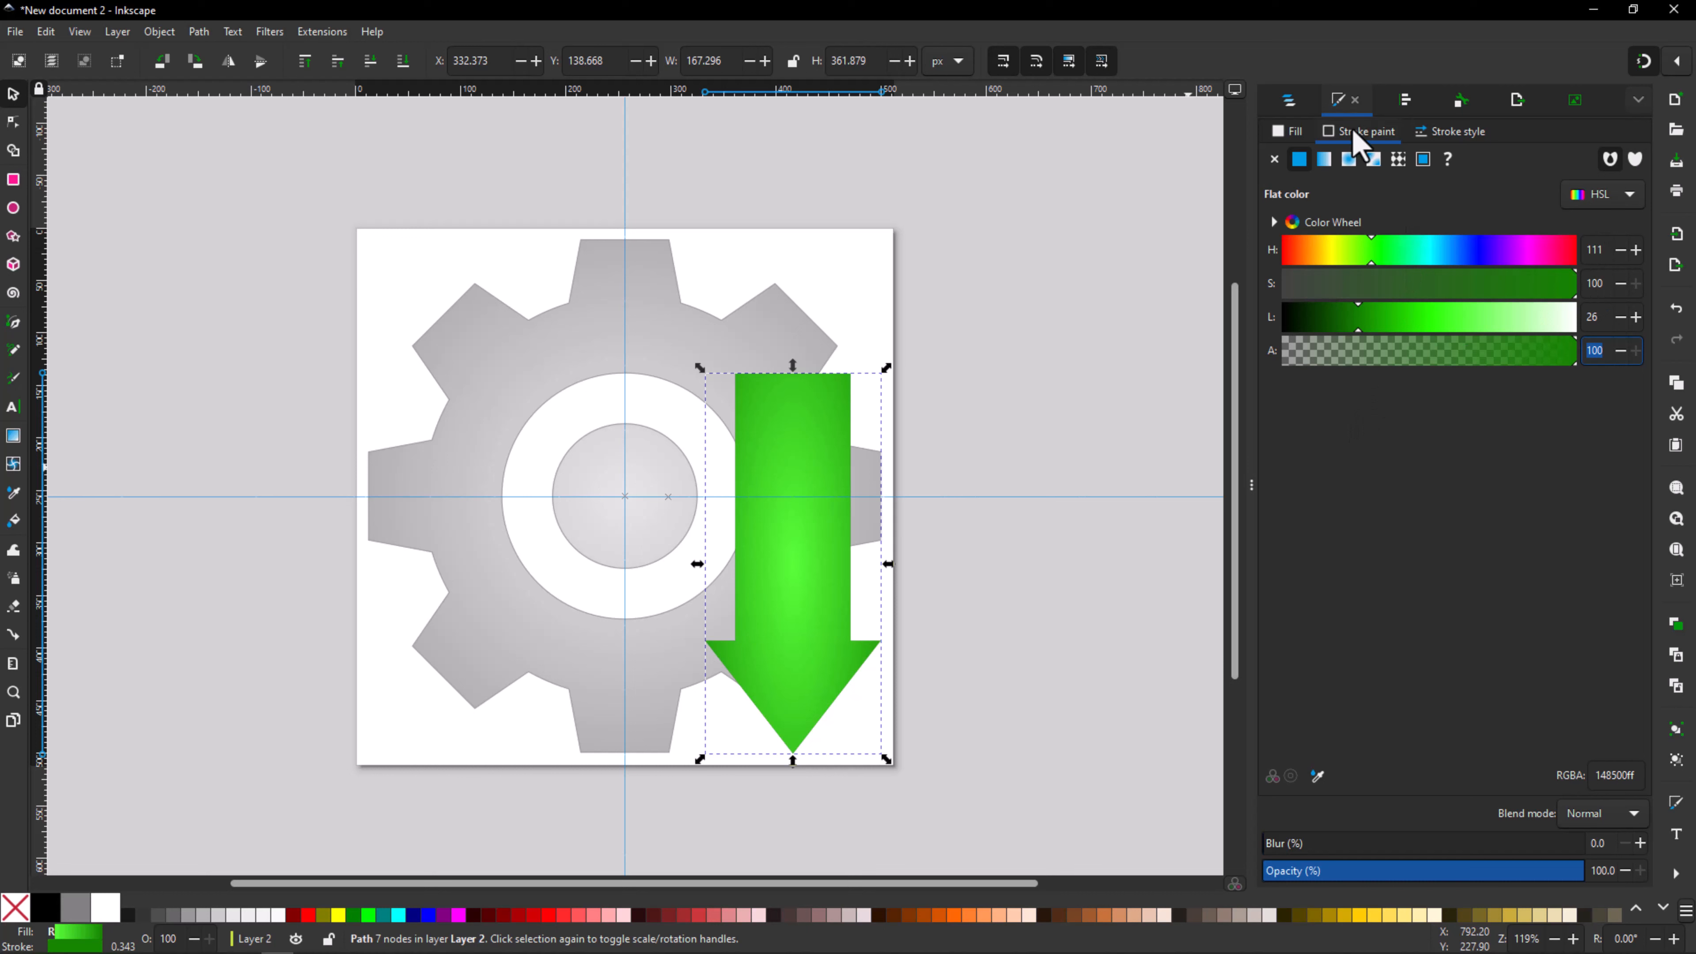
Step: Set the arrow's stroke width to 0.4 px and deselect the arrow
left_click(1450, 137)
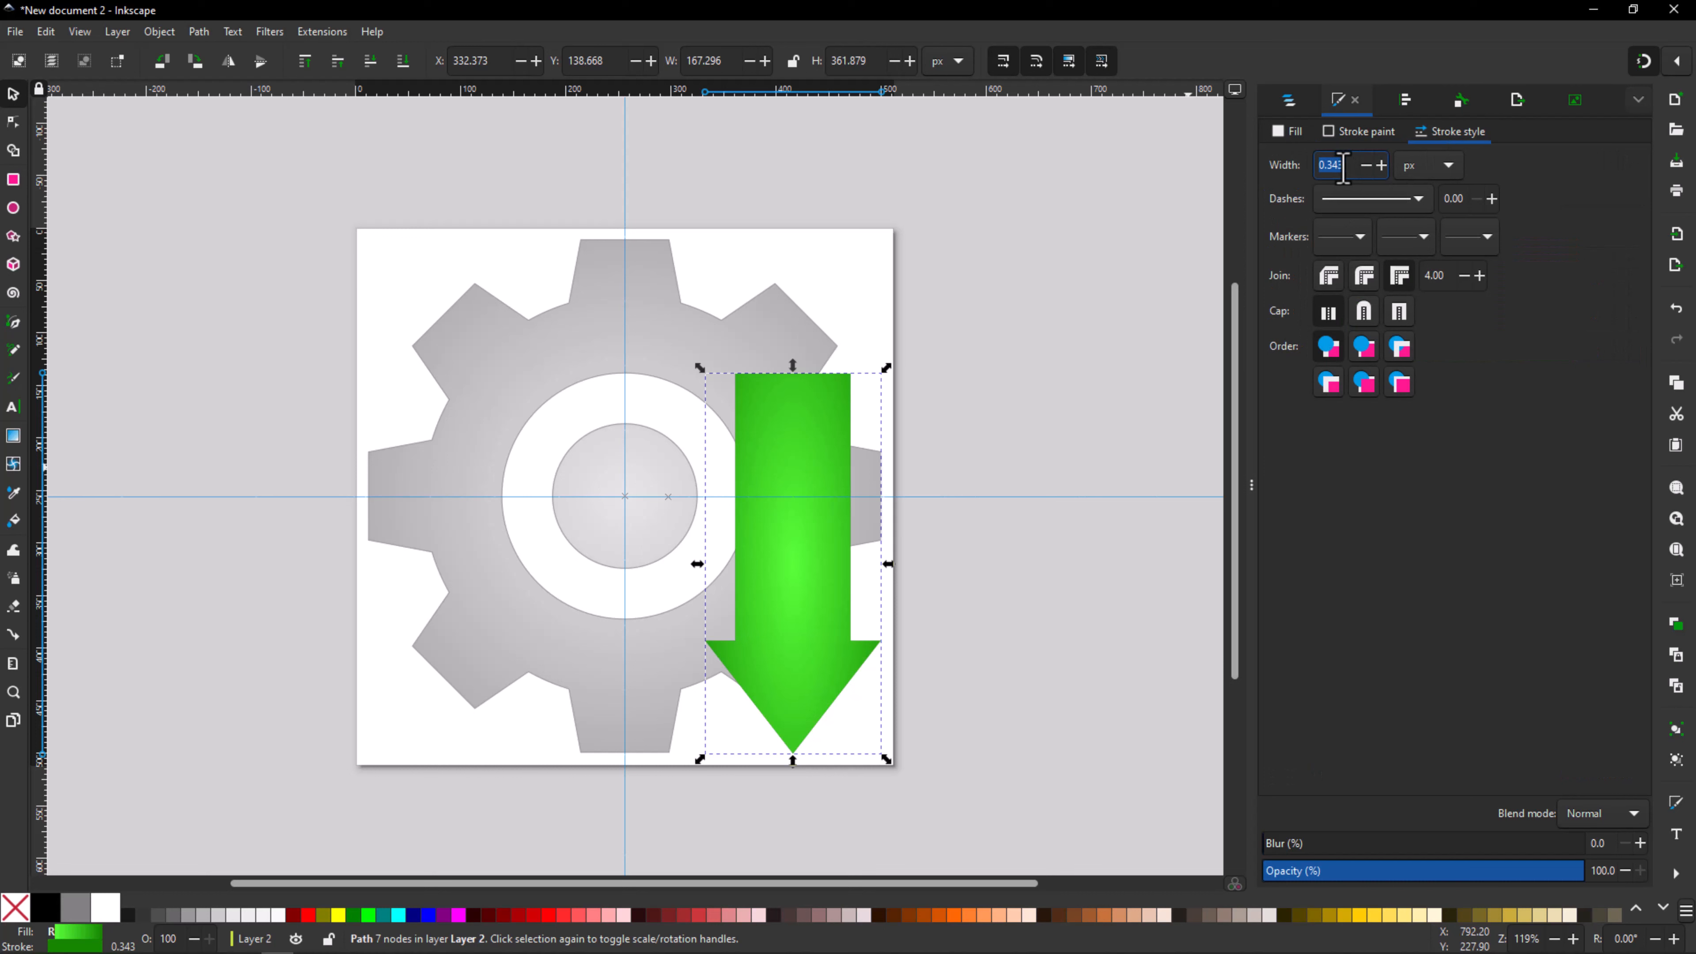
key("BackSpace")
key("BackSpace")
left_click(1140, 197)
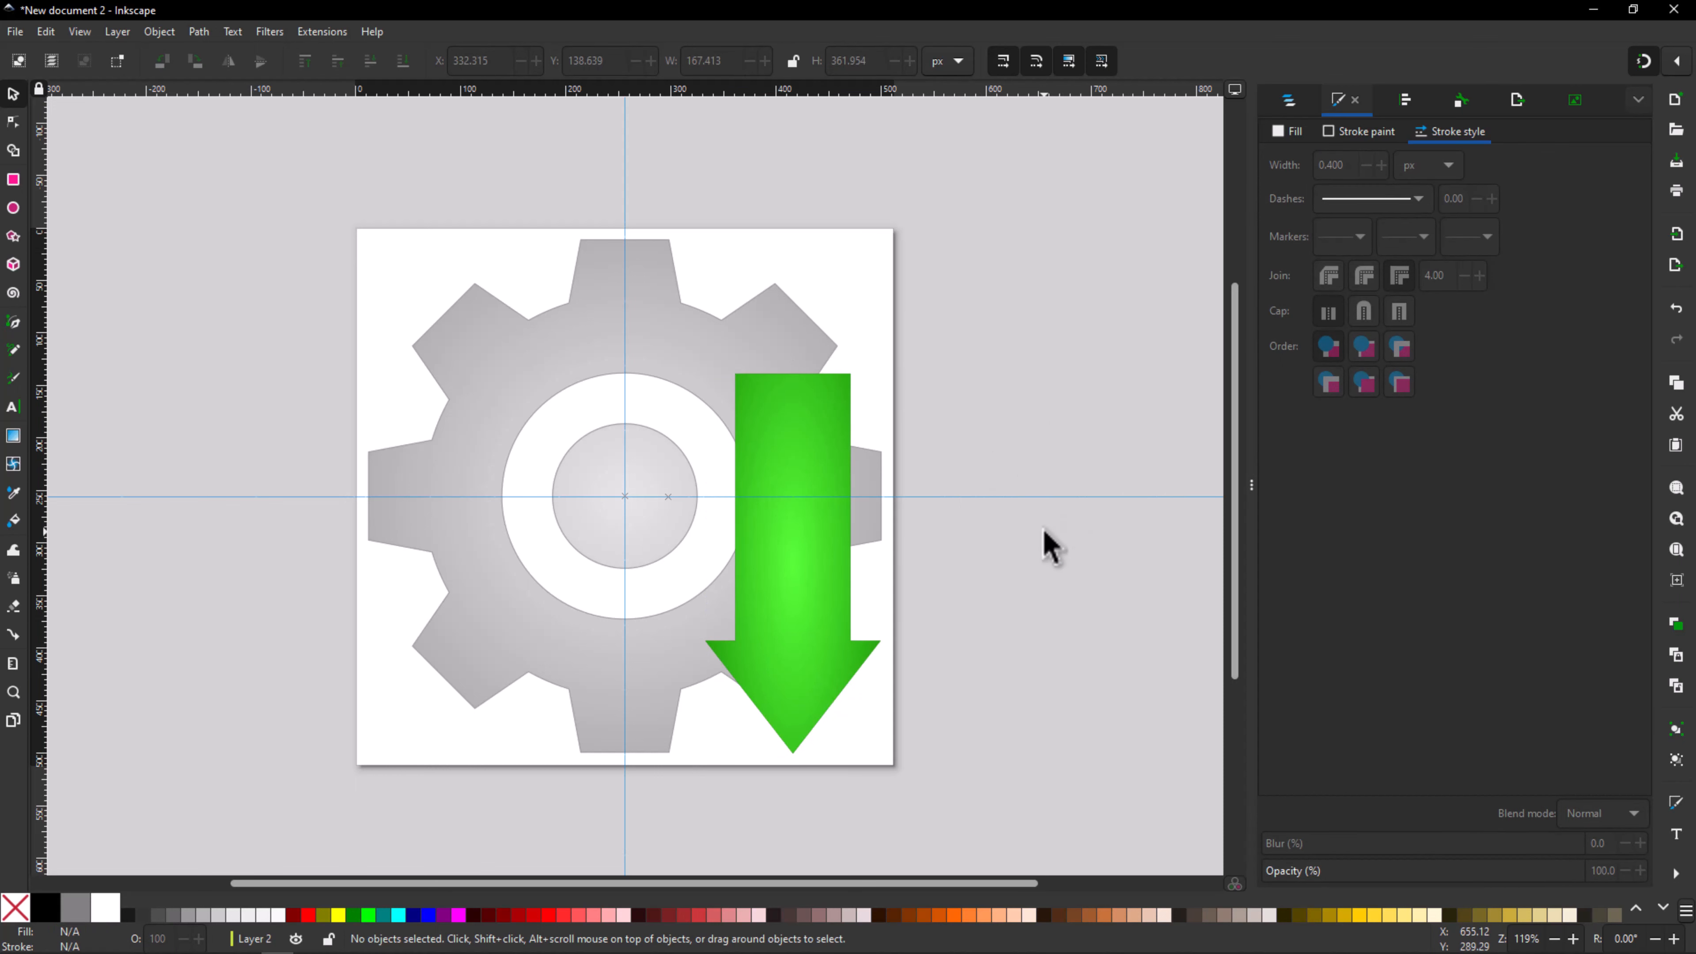
scroll(1045, 542, "down", 1, "ctrl")
scroll(1039, 598, "up", 1, "ctrl")
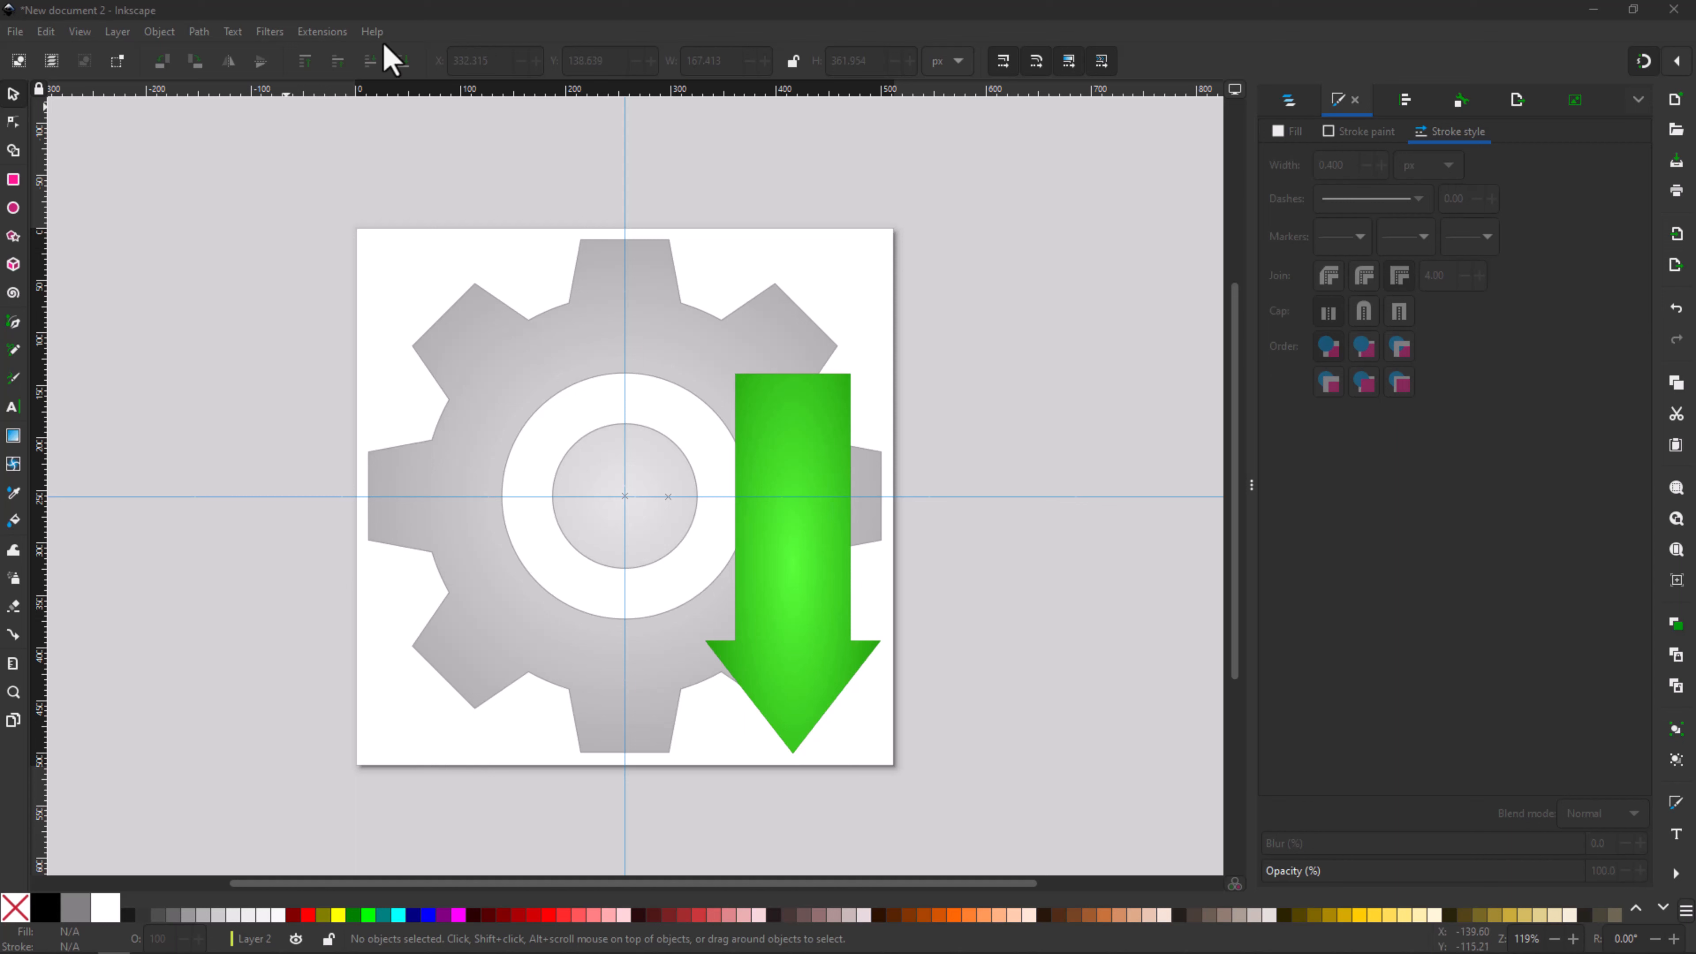
left_click(10, 36)
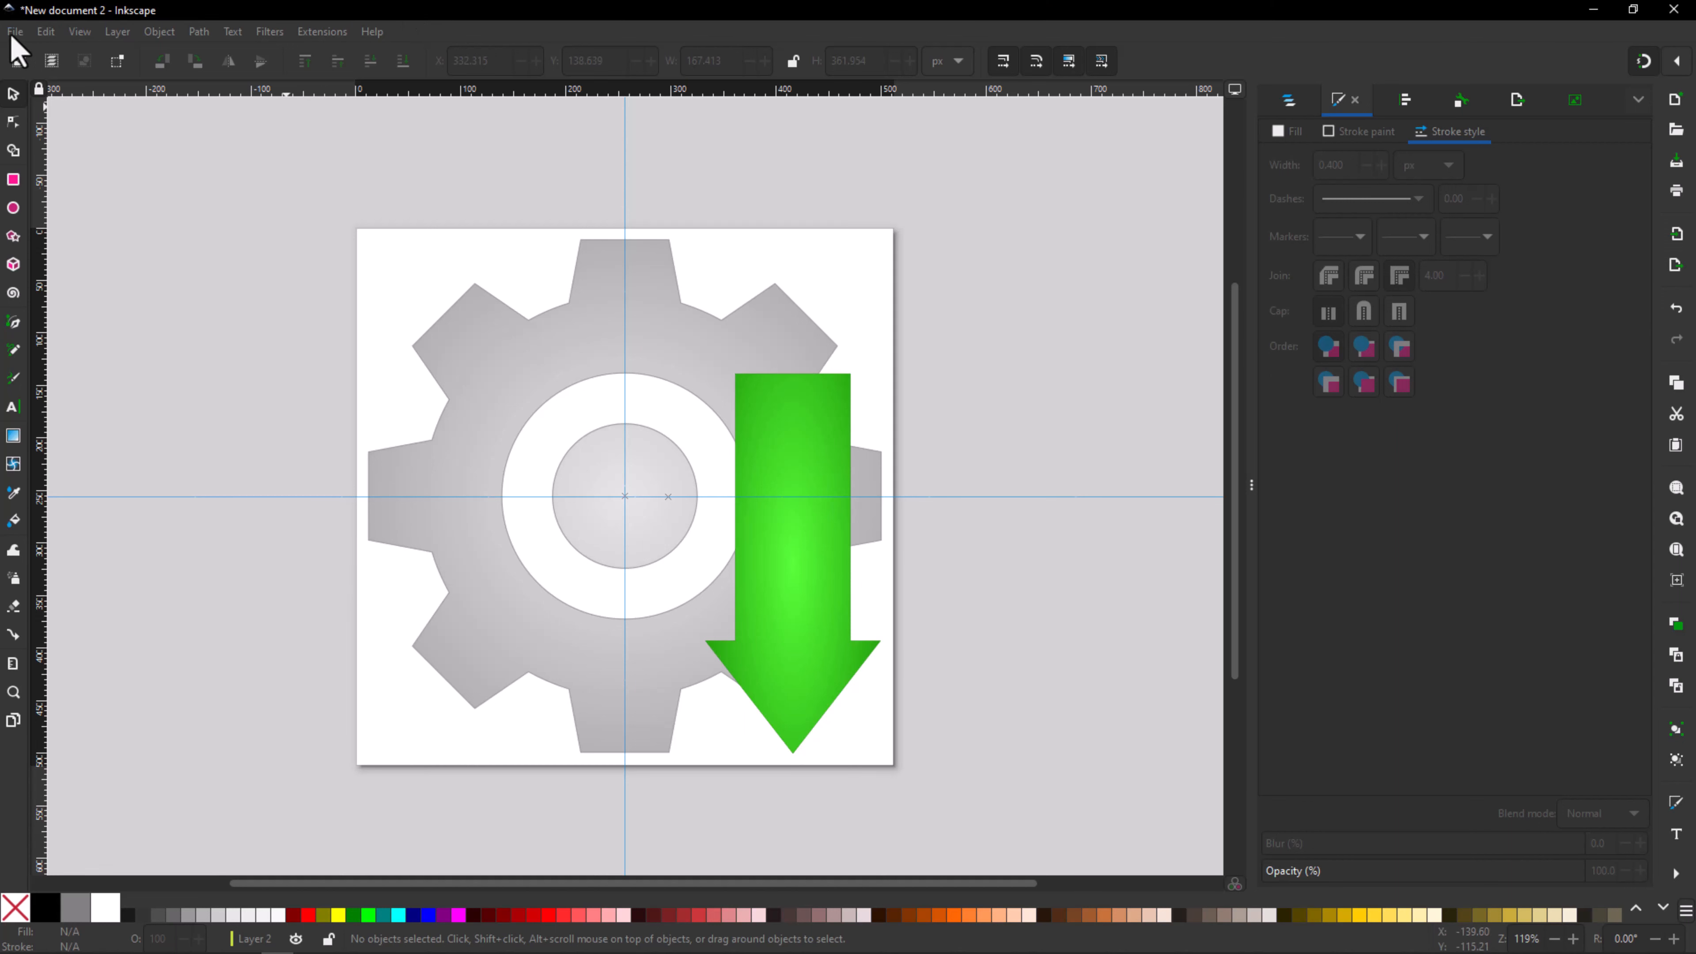
left_click(12, 33)
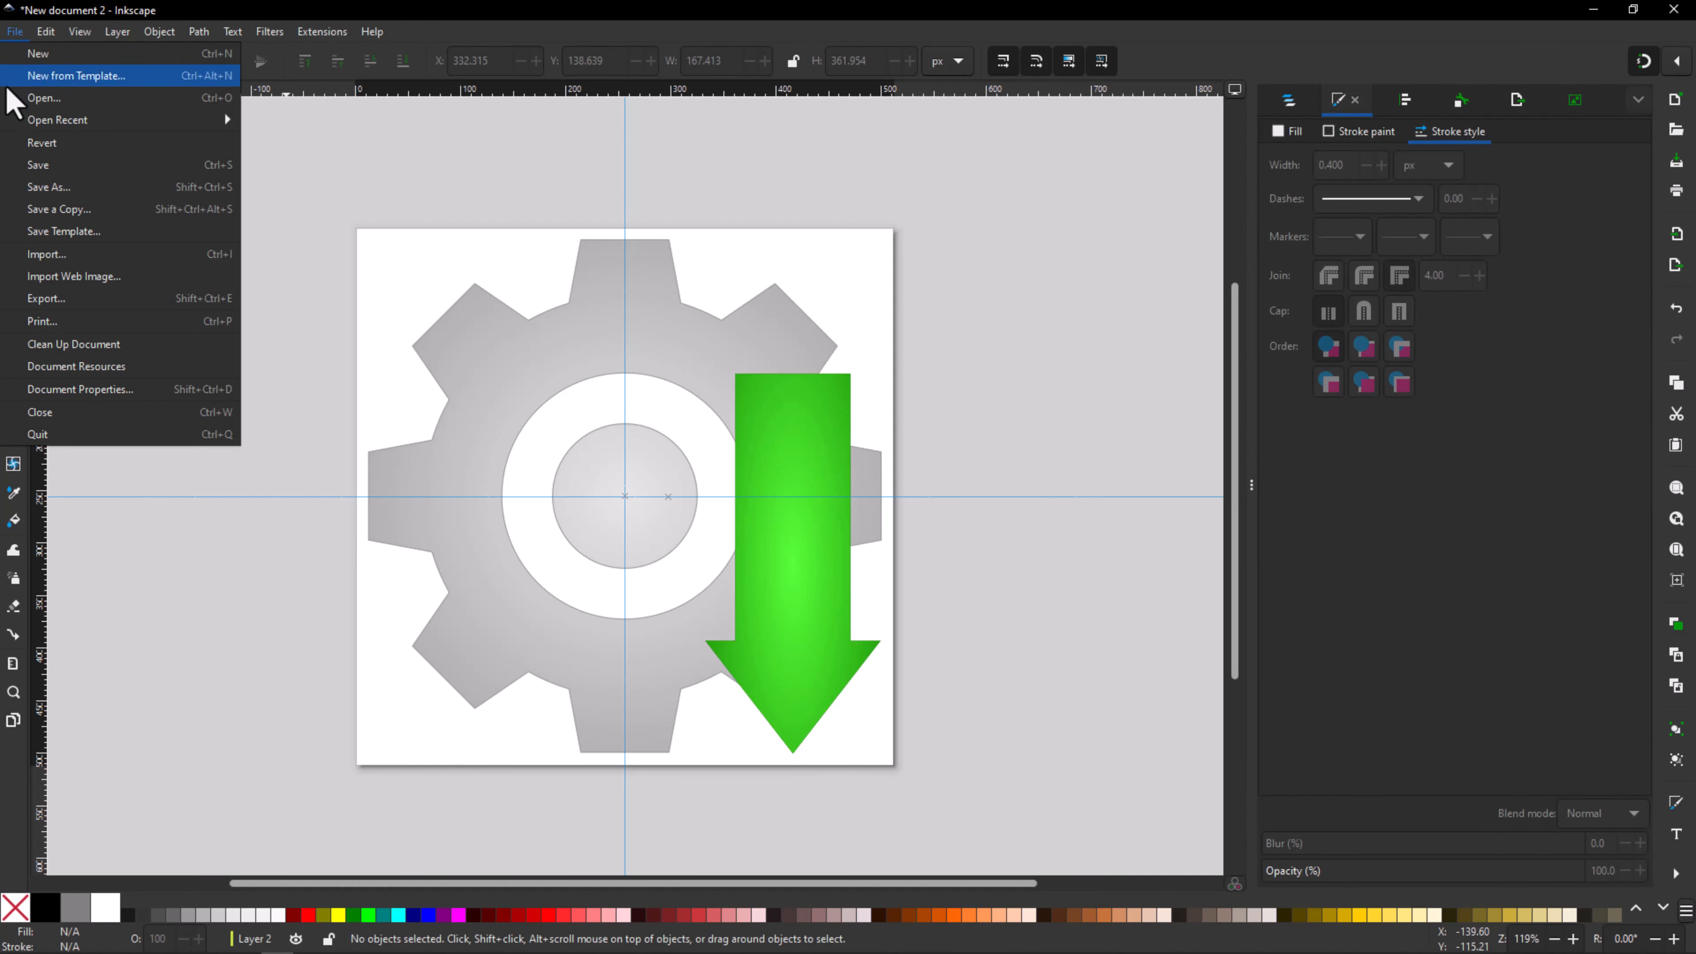
left_click(12, 35)
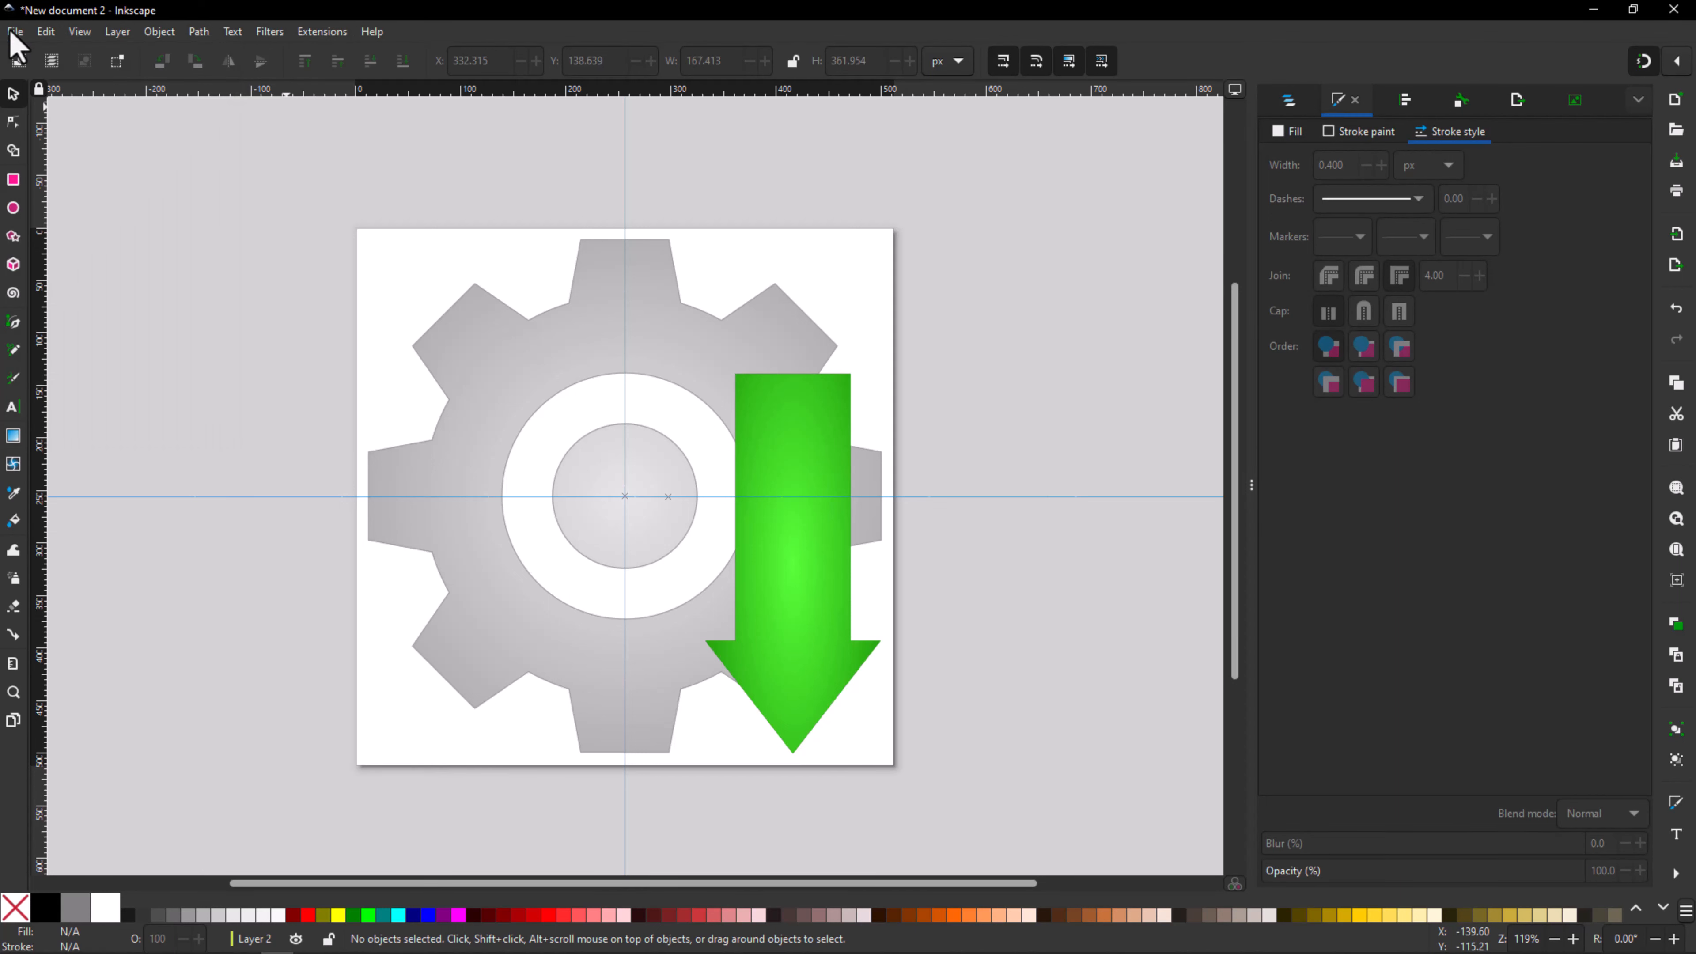
left_click(10, 37)
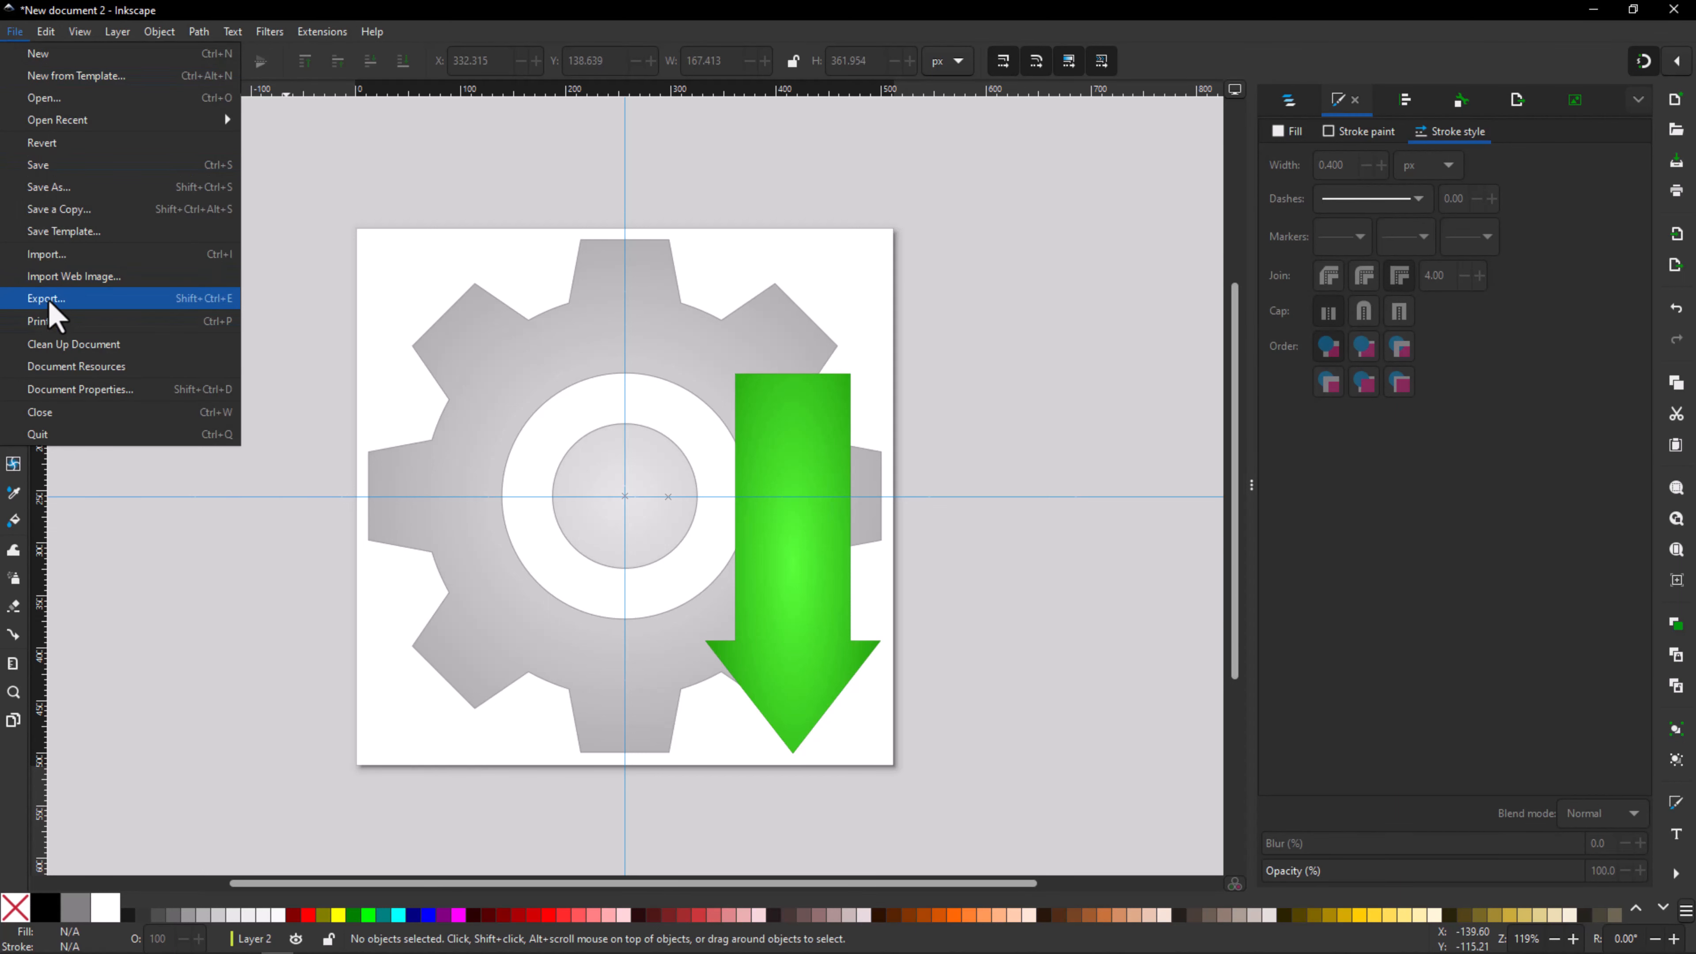
left_click(16, 35)
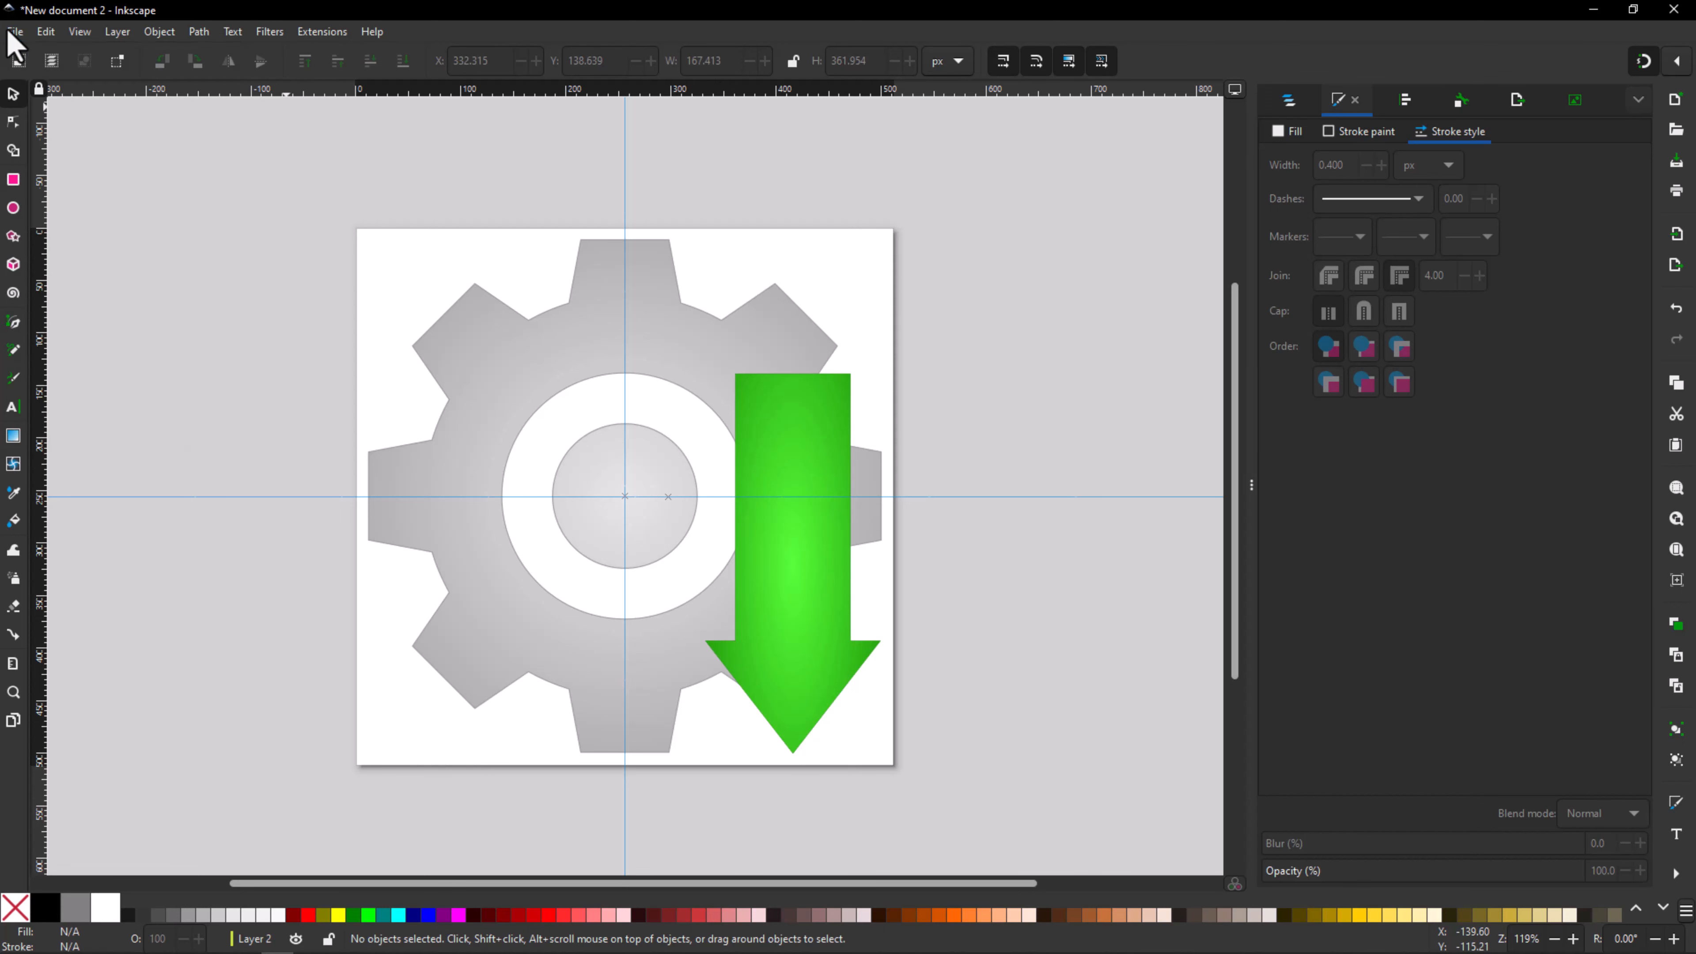
Step: Export the whole page at 512 x 512 px as a Portable Network Graphic named install.png in the C:\demos folder
left_click(1516, 105)
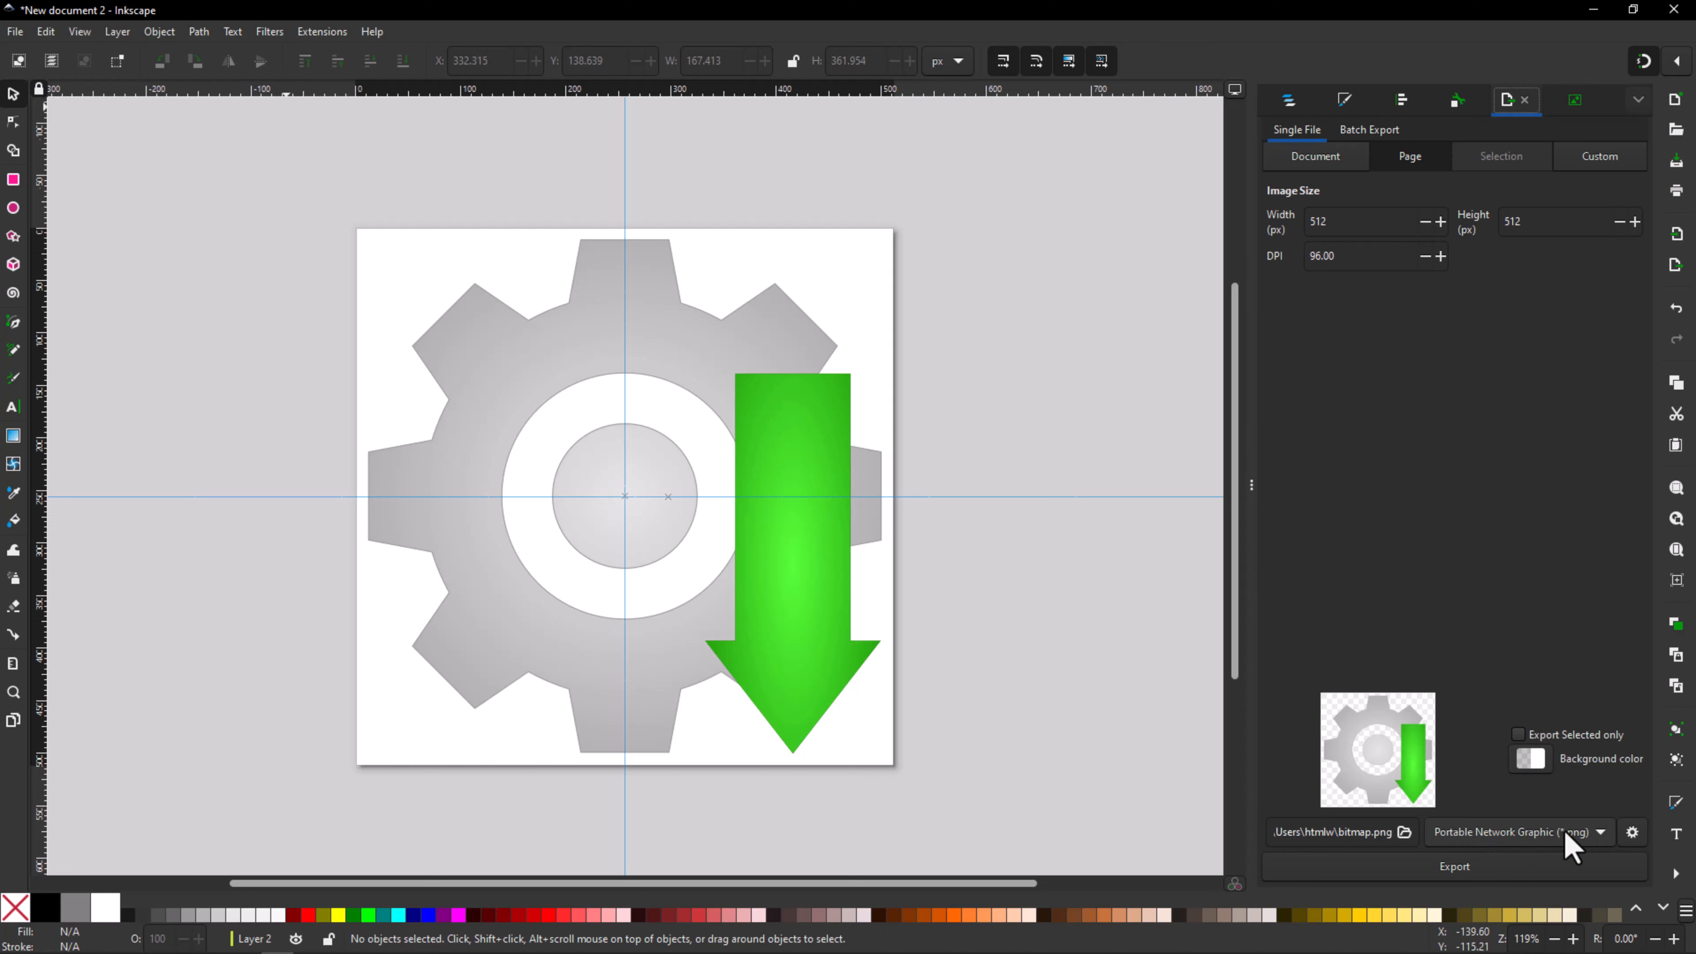
left_click(1404, 832)
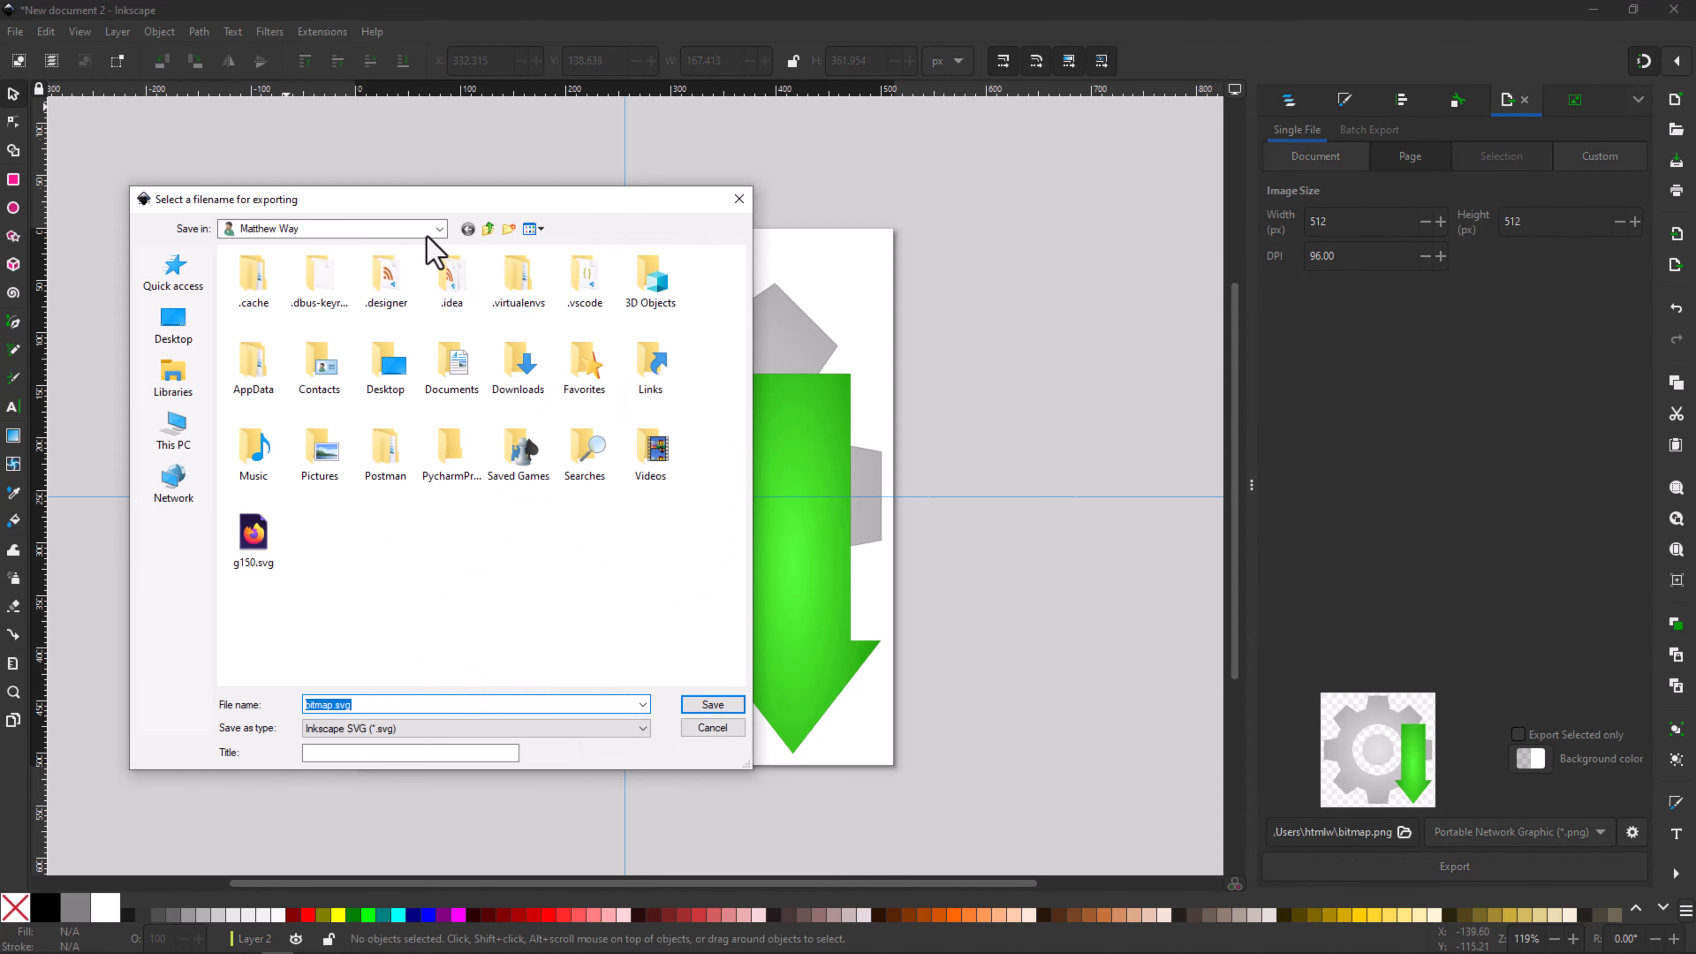
left_click_drag(441, 204, 0, 207)
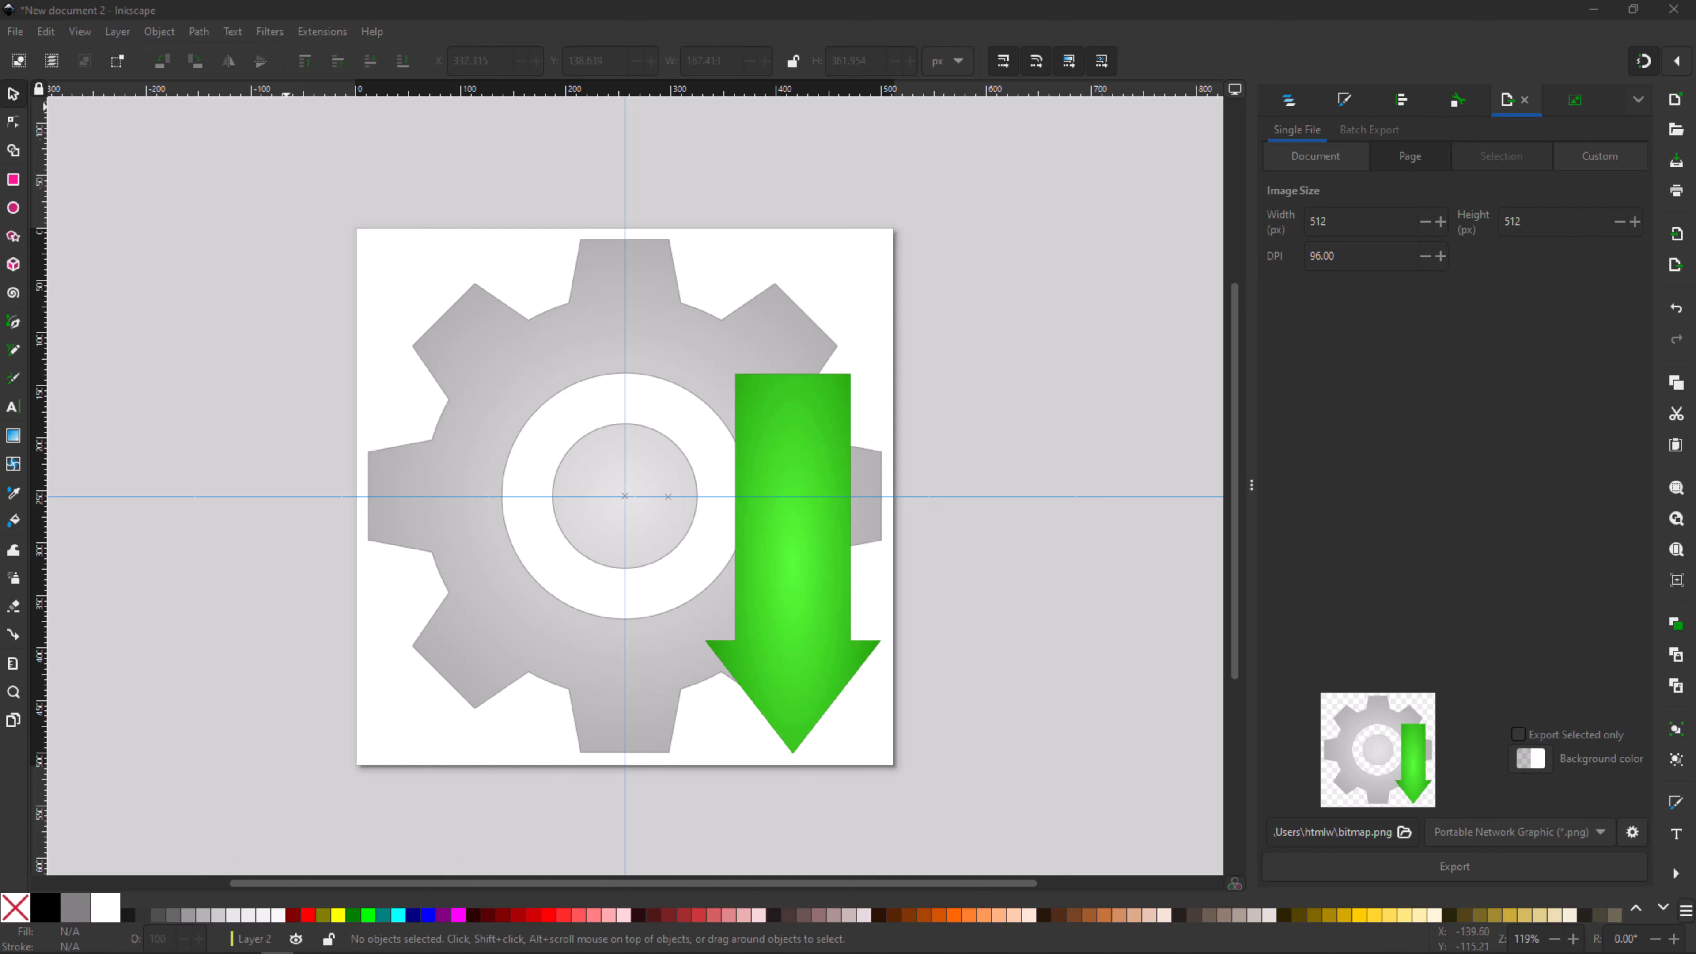
left_click_drag(284, 128, 331, 141)
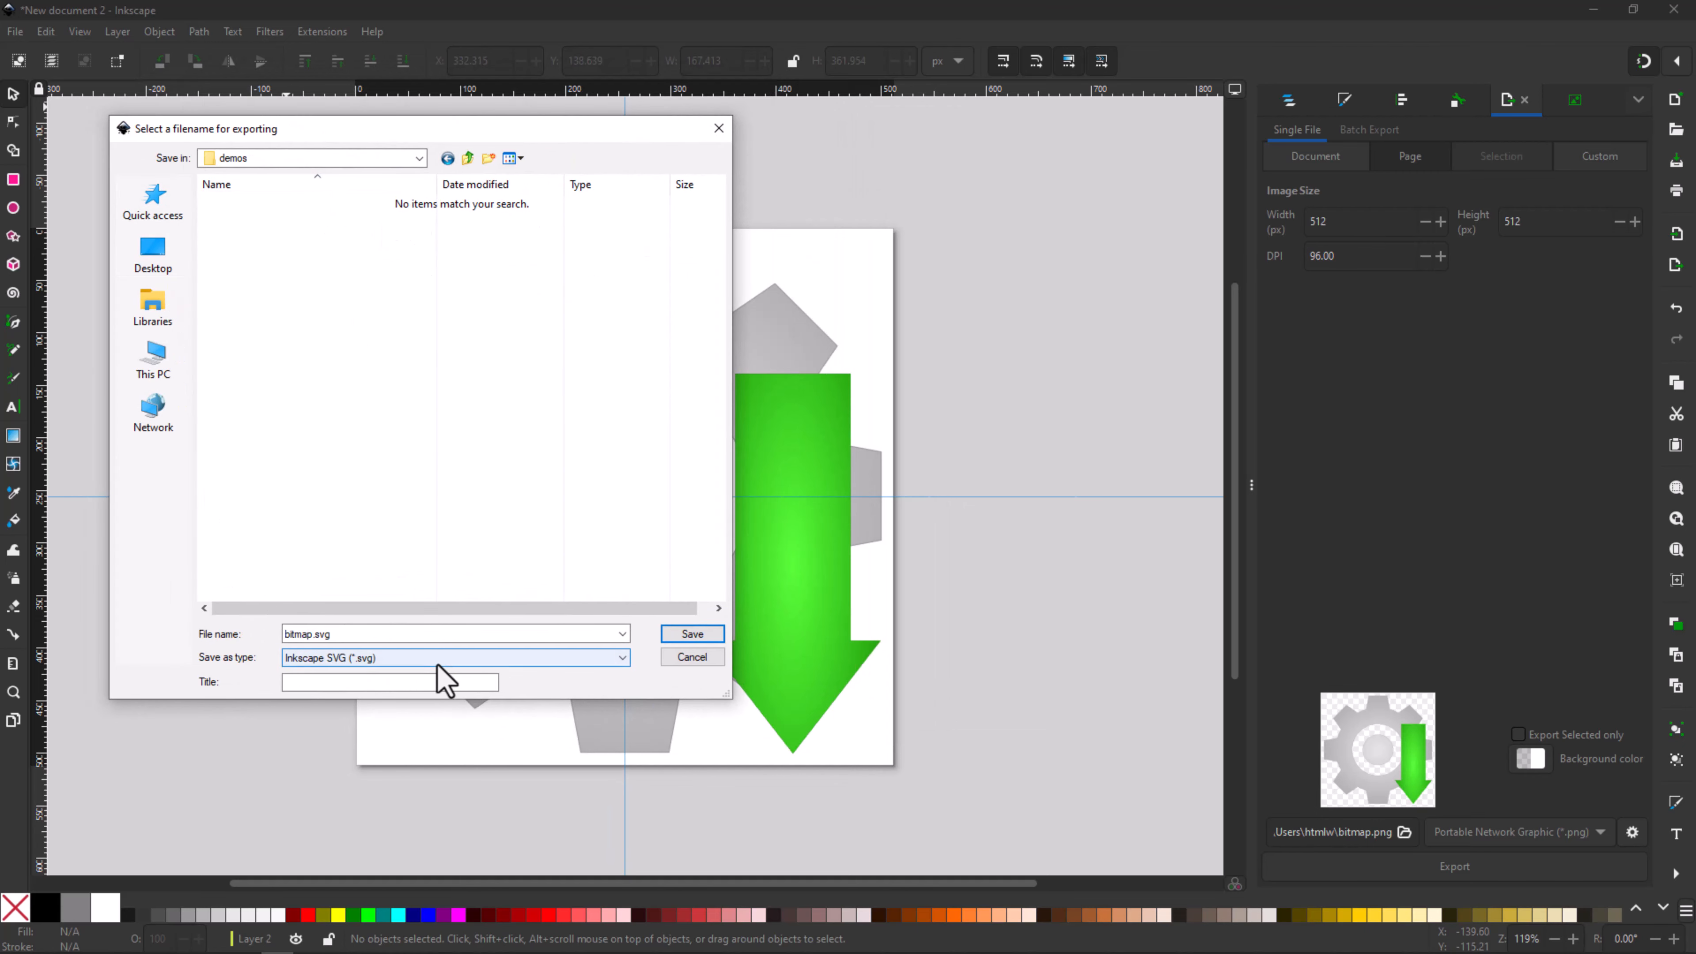
left_click(622, 660)
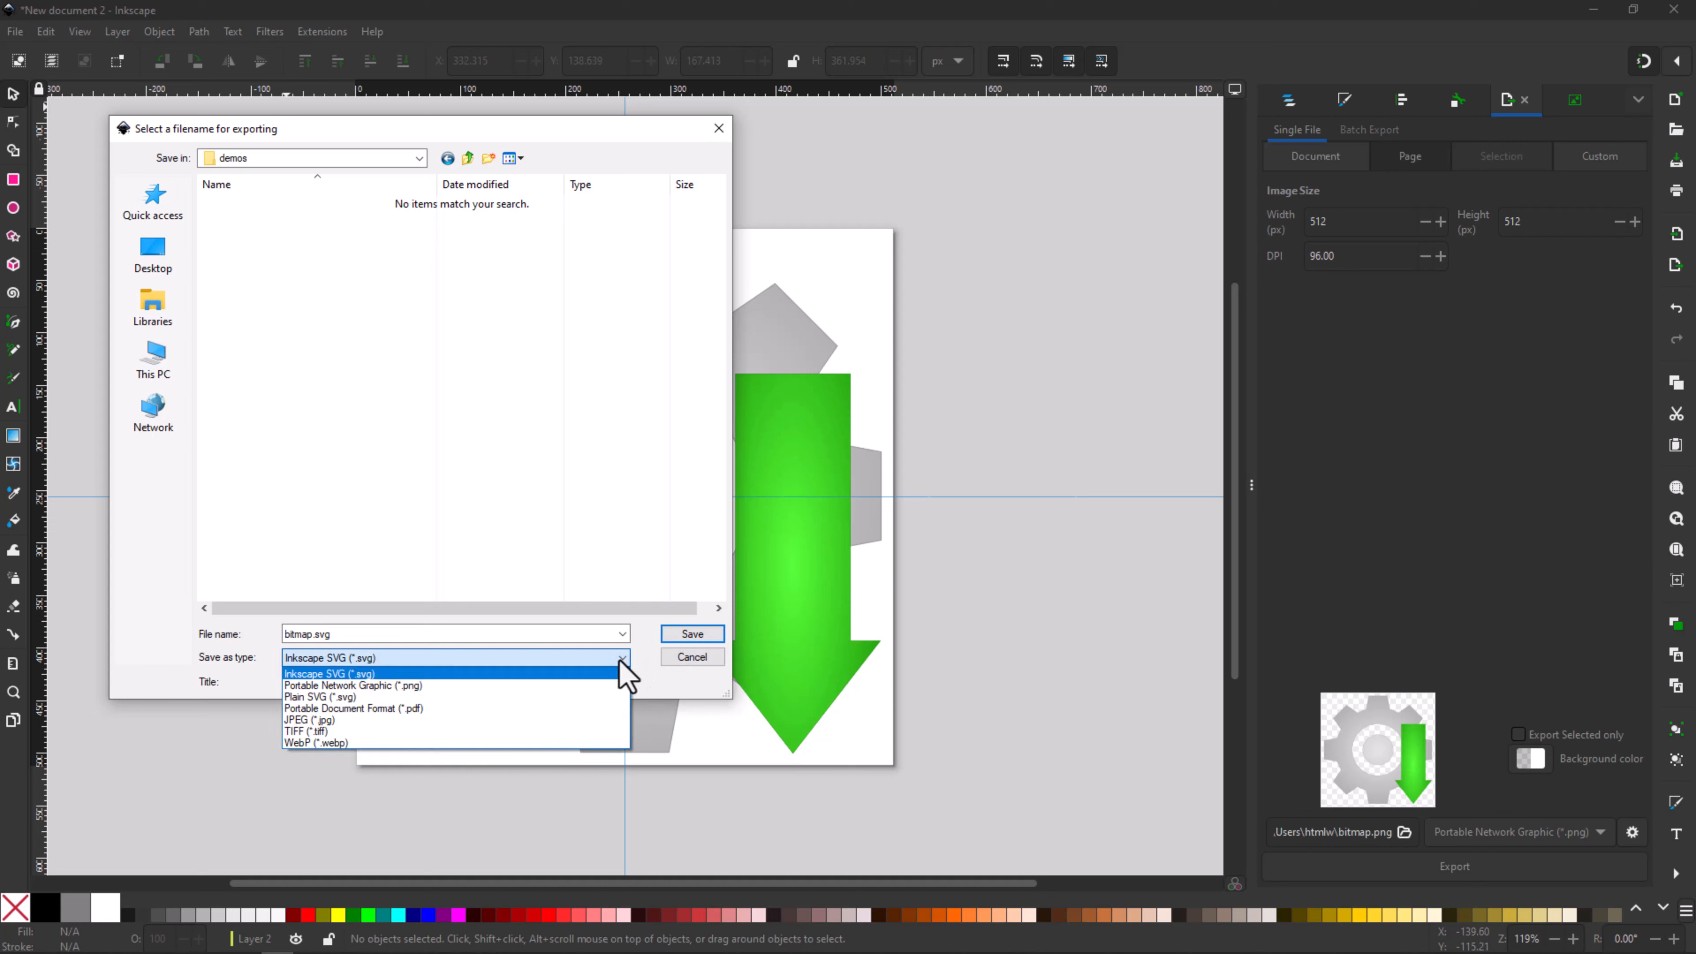
left_click(366, 687)
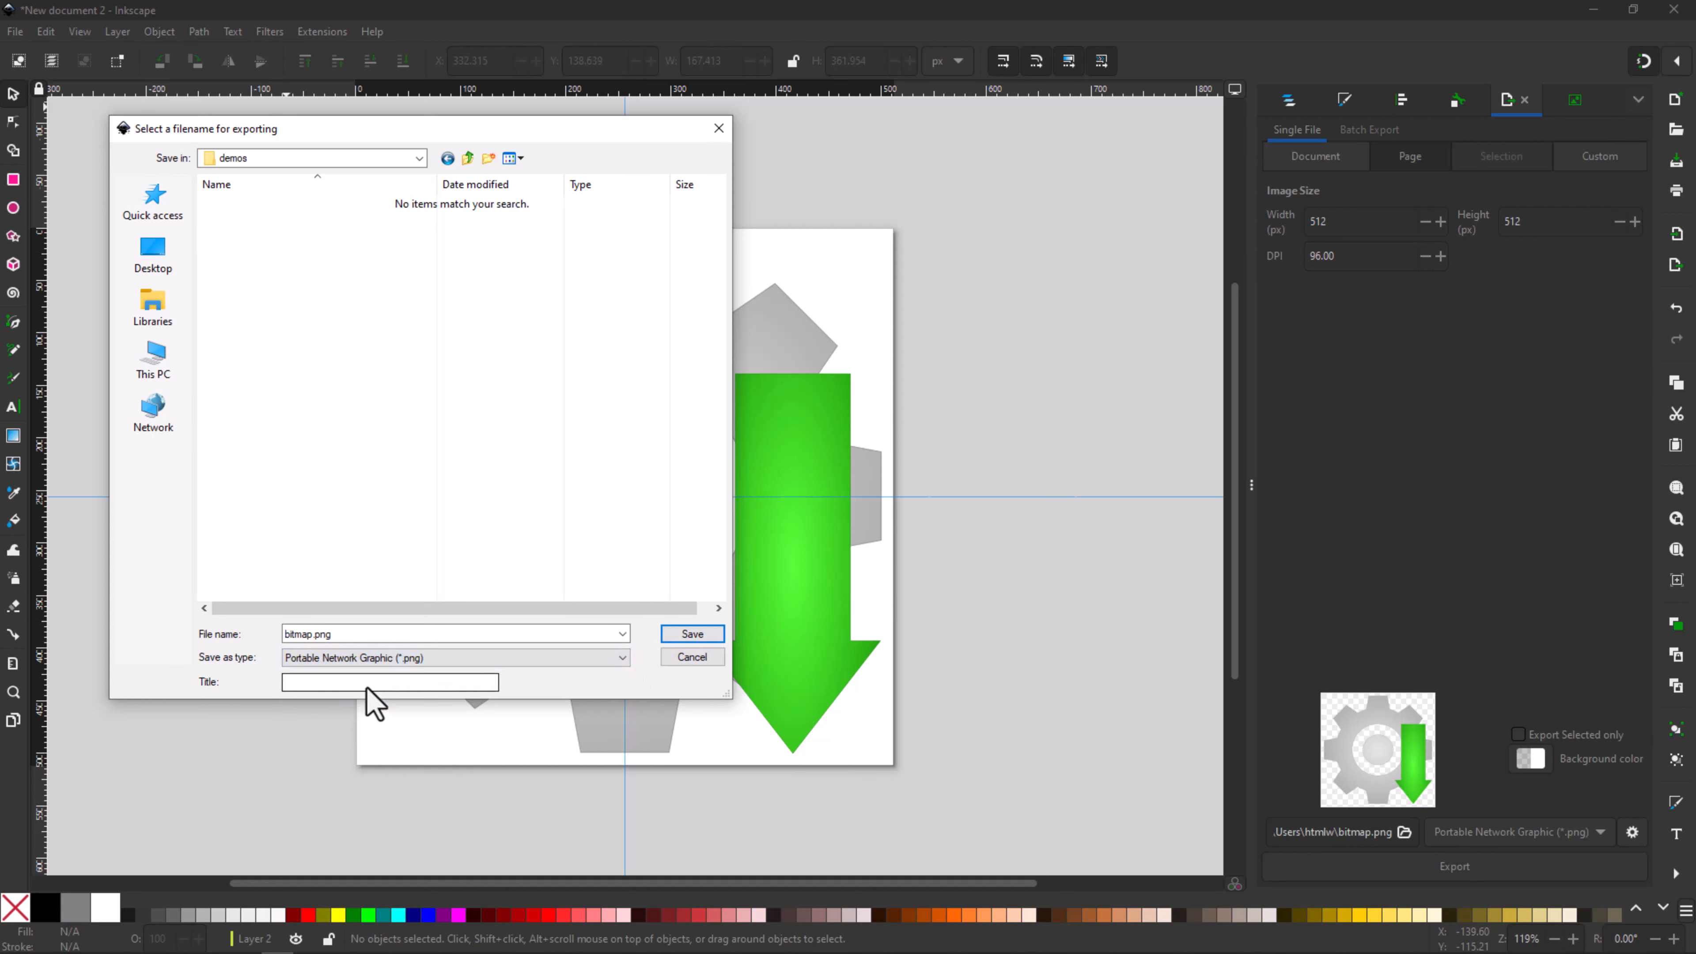
double_click(311, 633)
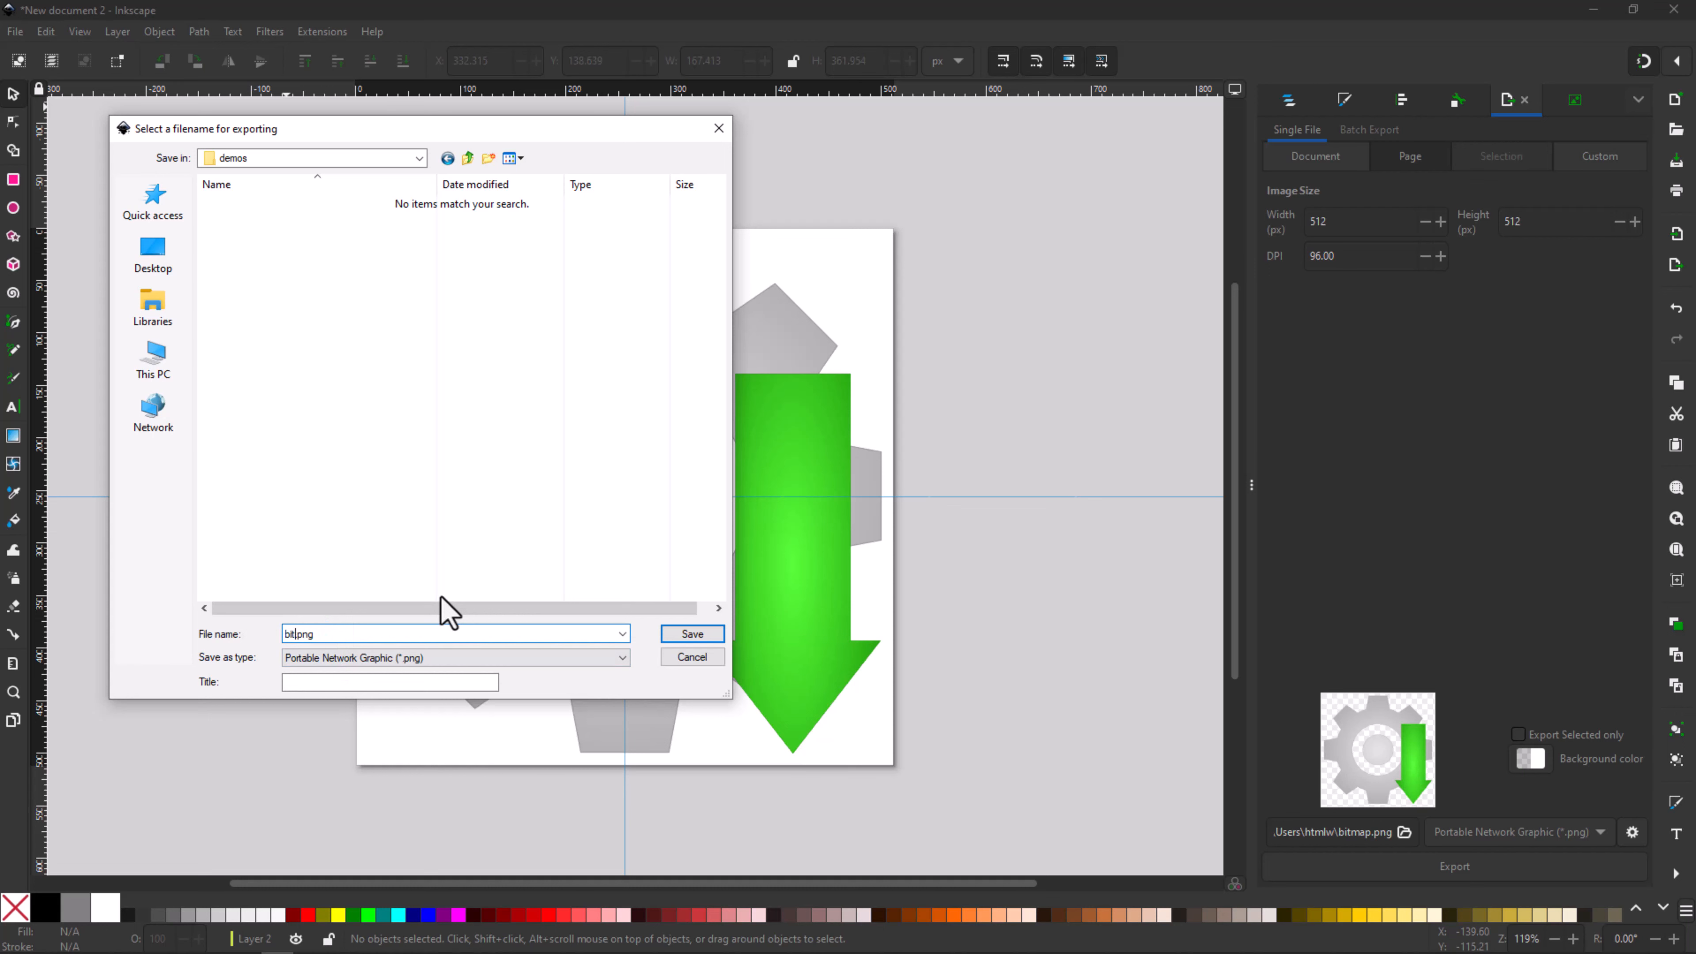
key("Return")
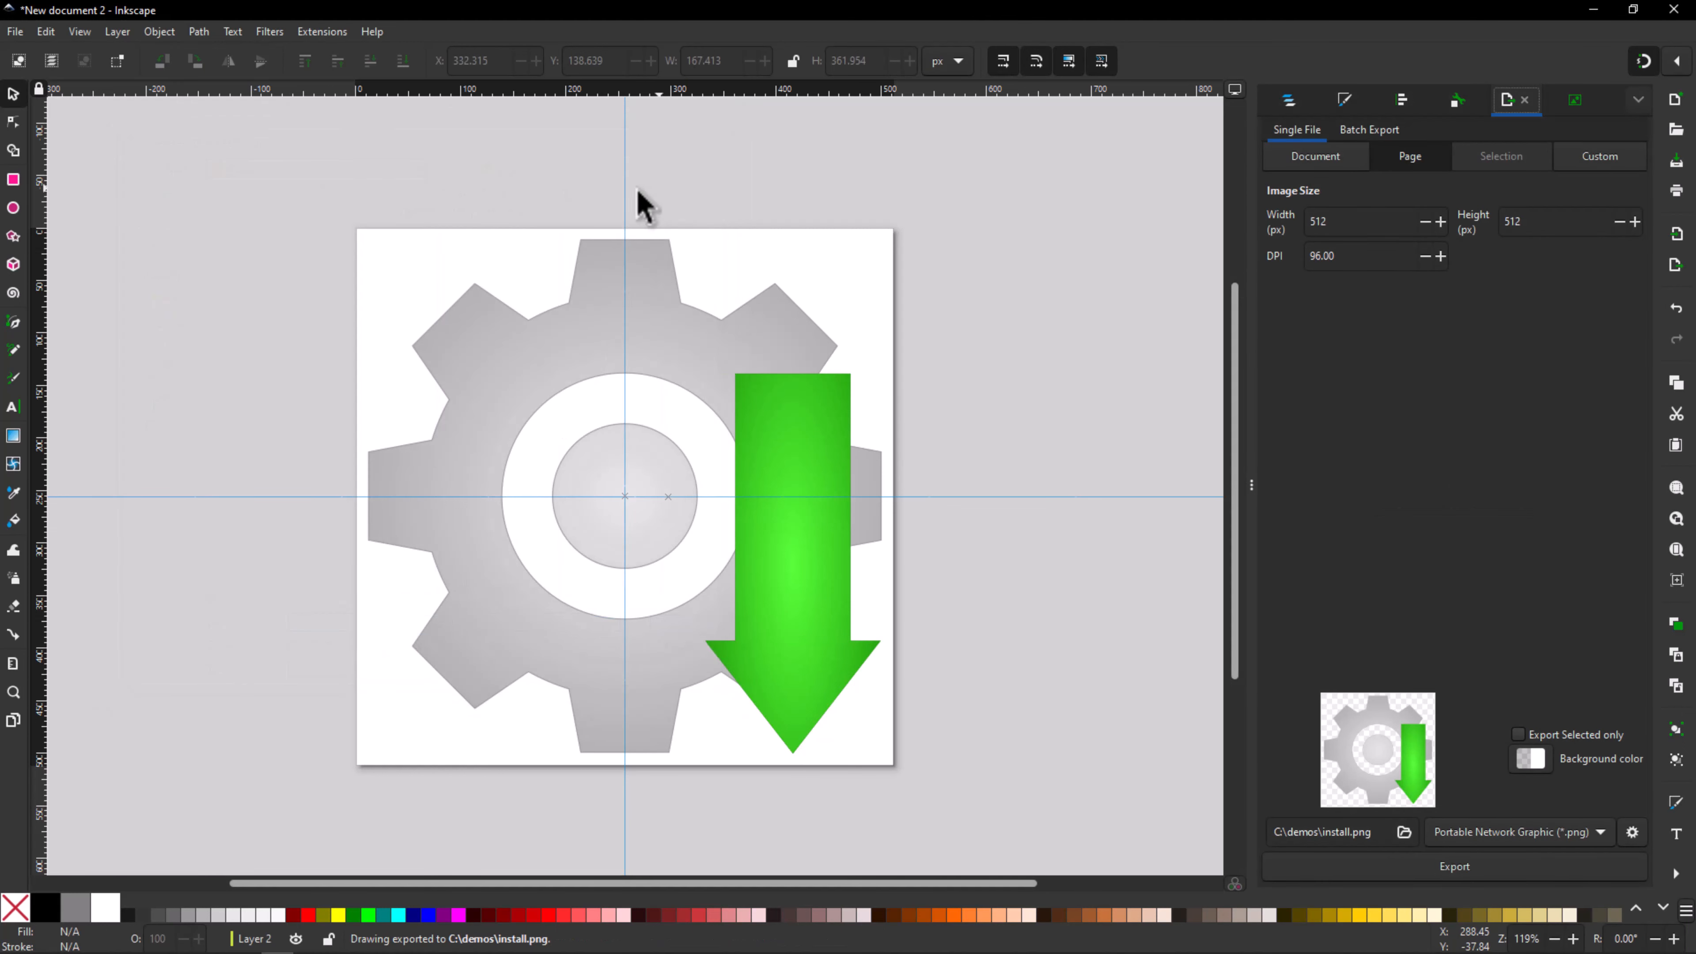
Step: Save the document as an Inkscape SVG named install.svg in the demos folder
left_click(16, 32)
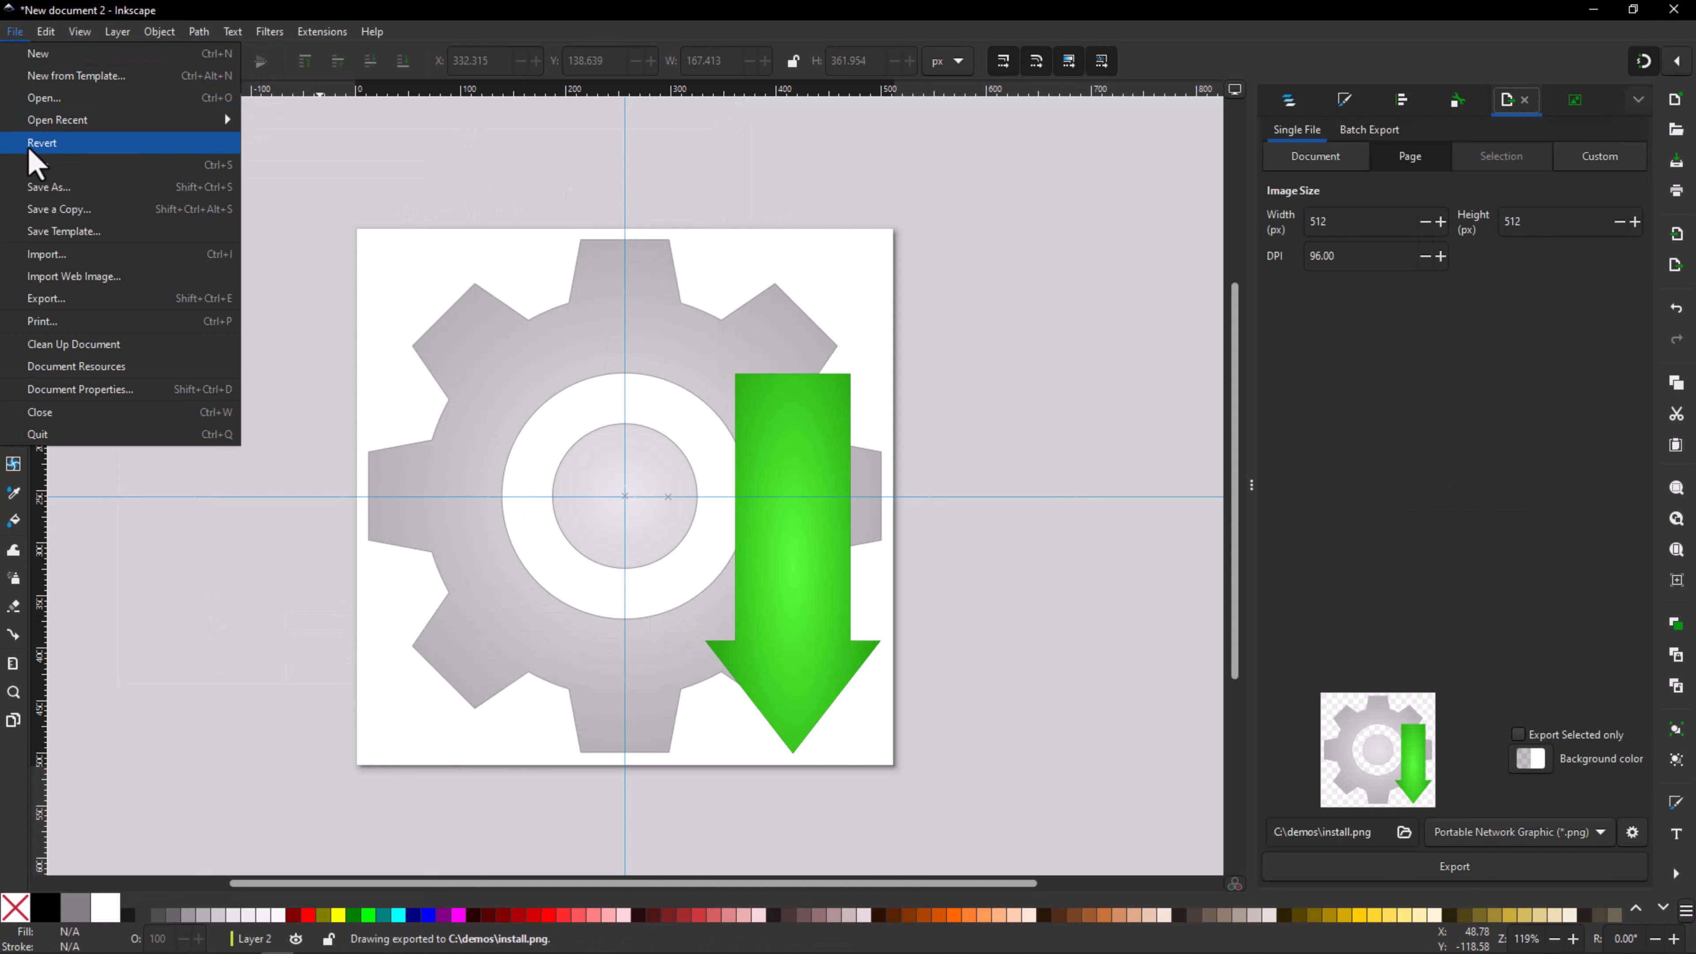
left_click(56, 194)
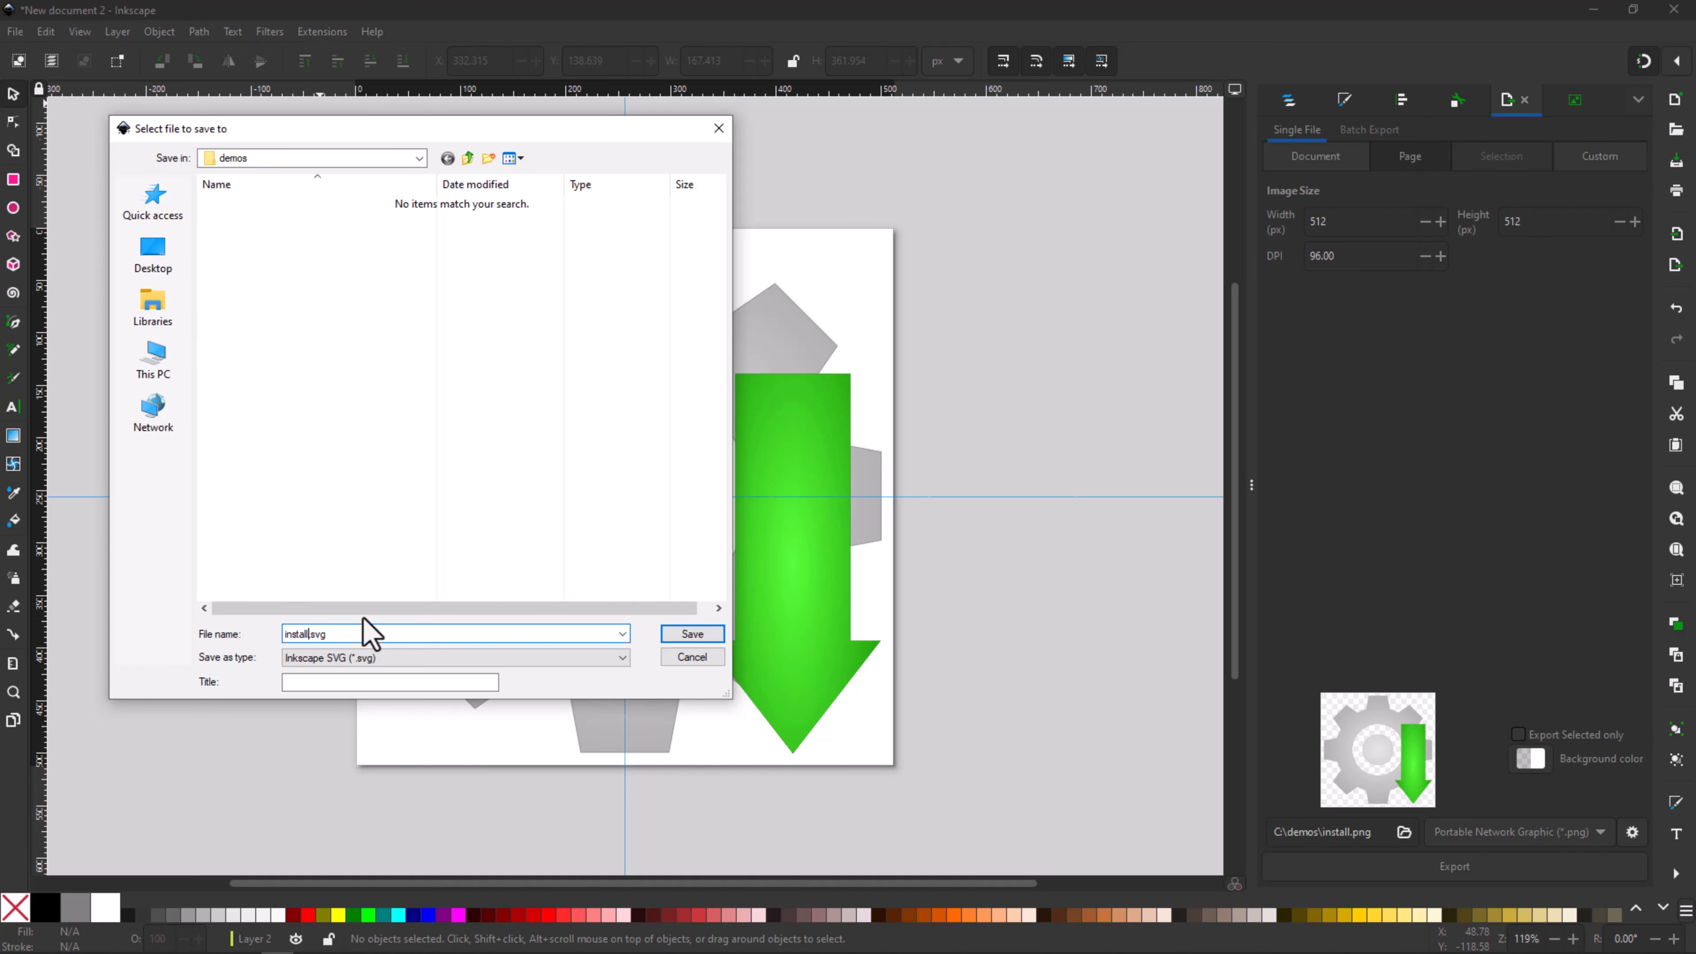
key("Return")
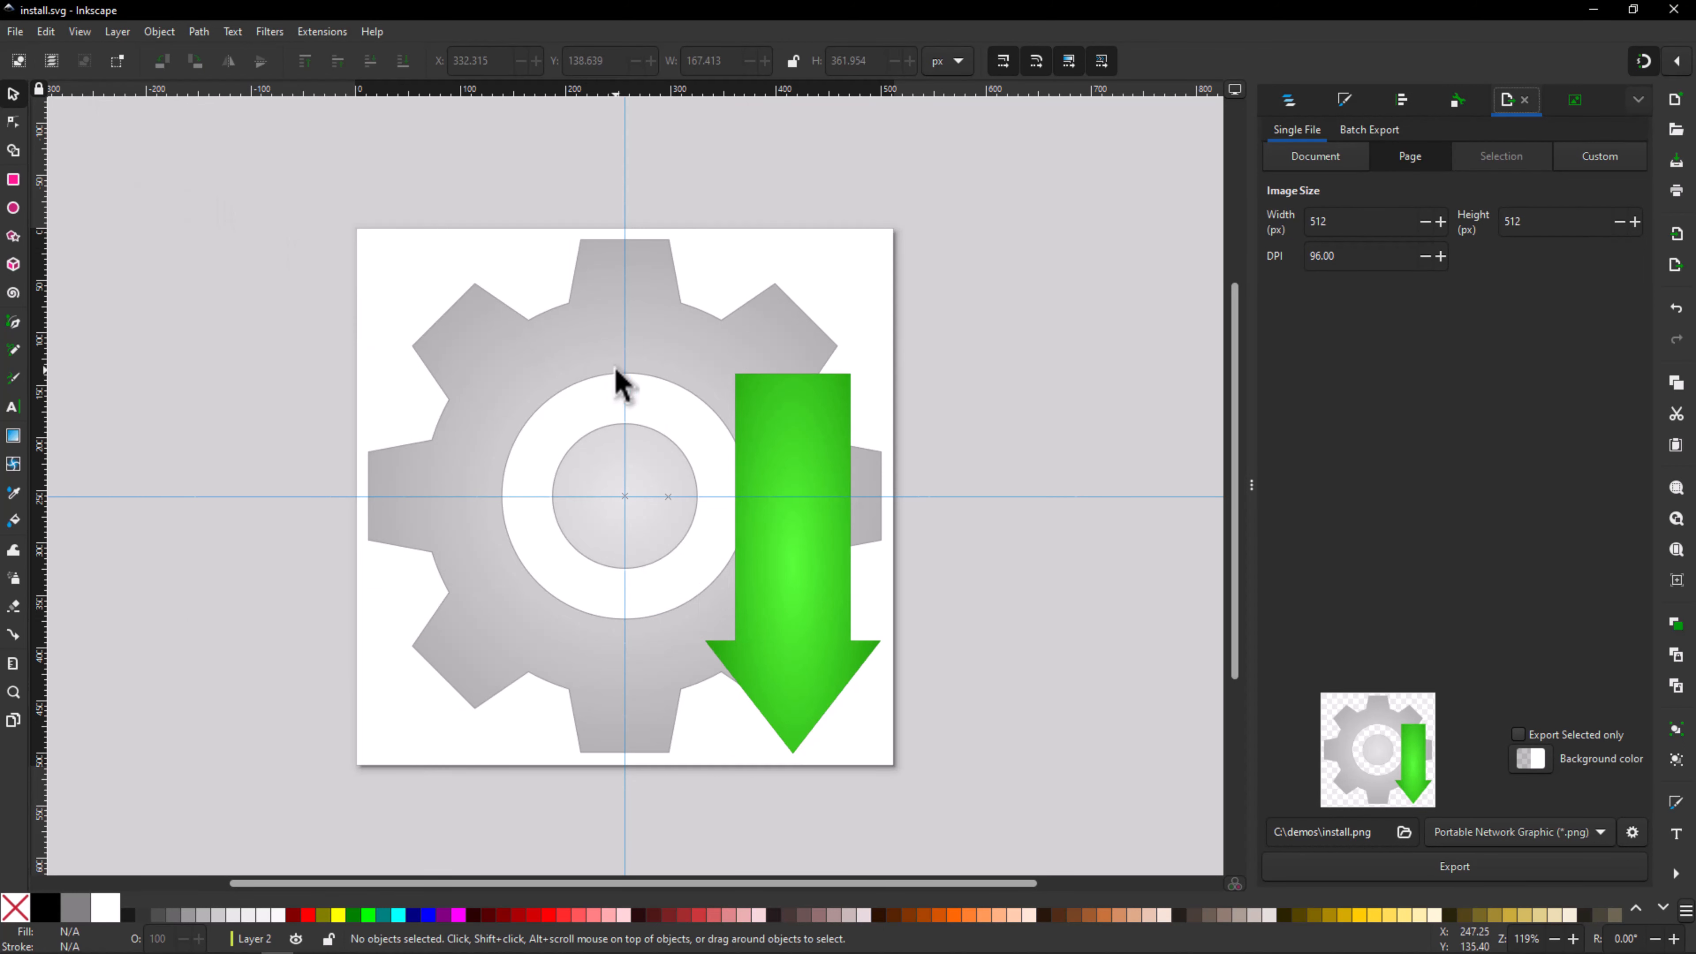
Step: Save the document under the new name uninstall.svg in the demos folder and check that folder's files in File Explorer
left_click(15, 32)
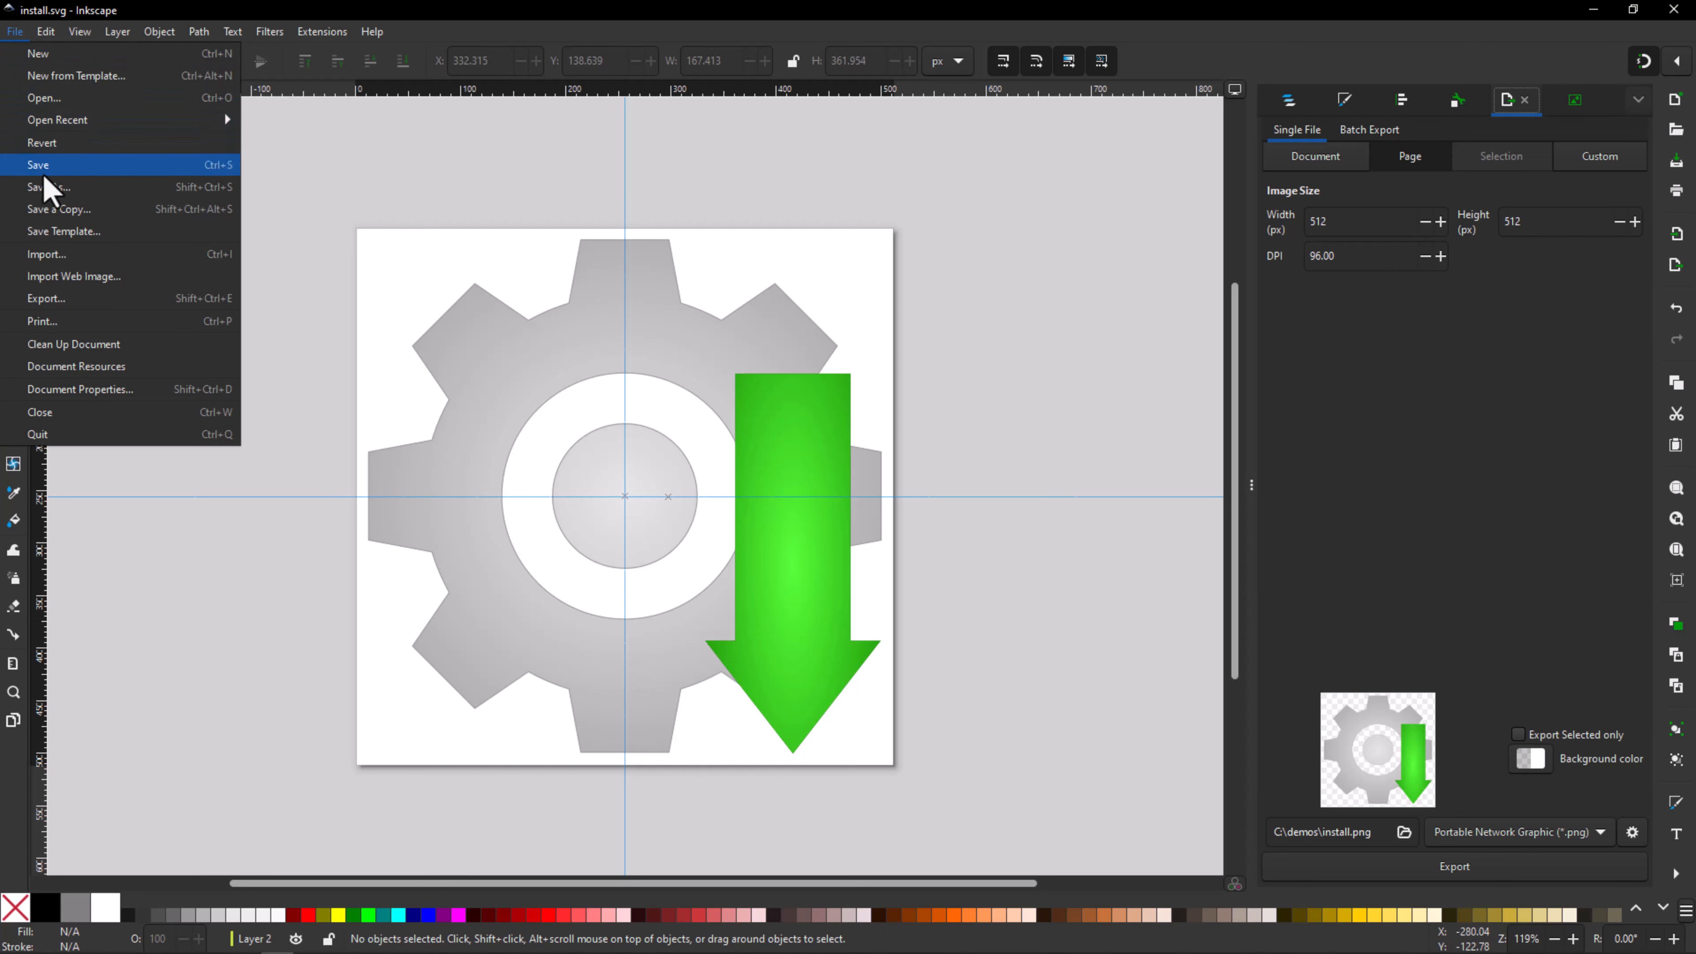
left_click(53, 190)
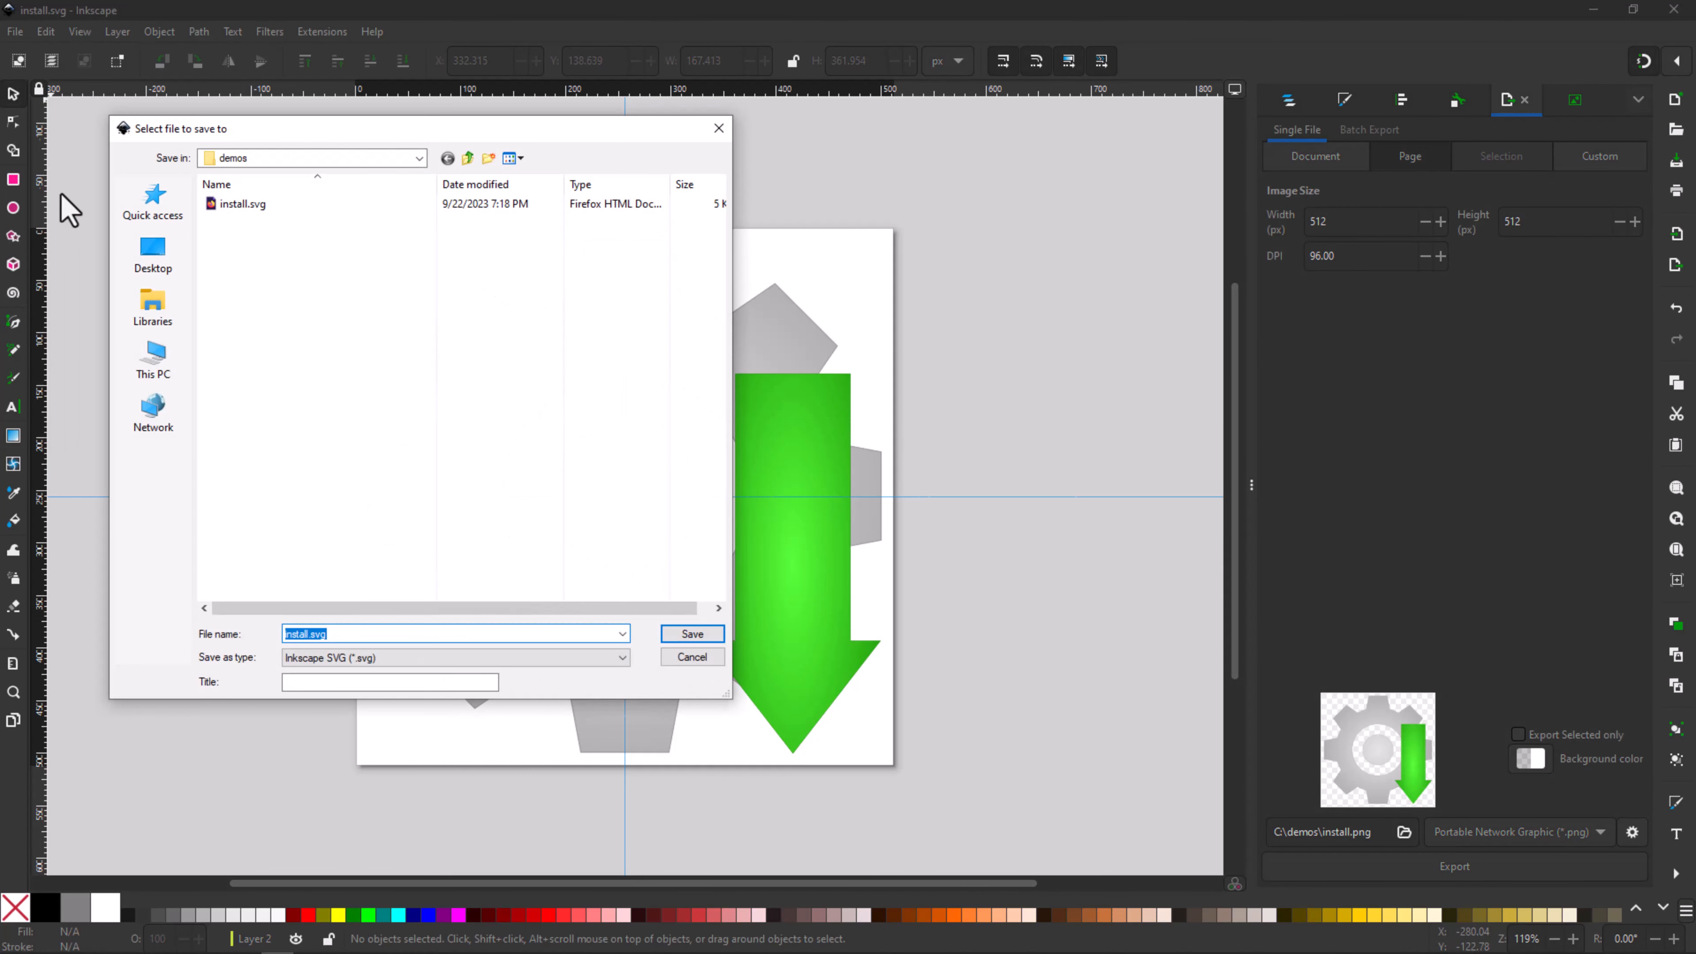
left_click(370, 633)
key("Return")
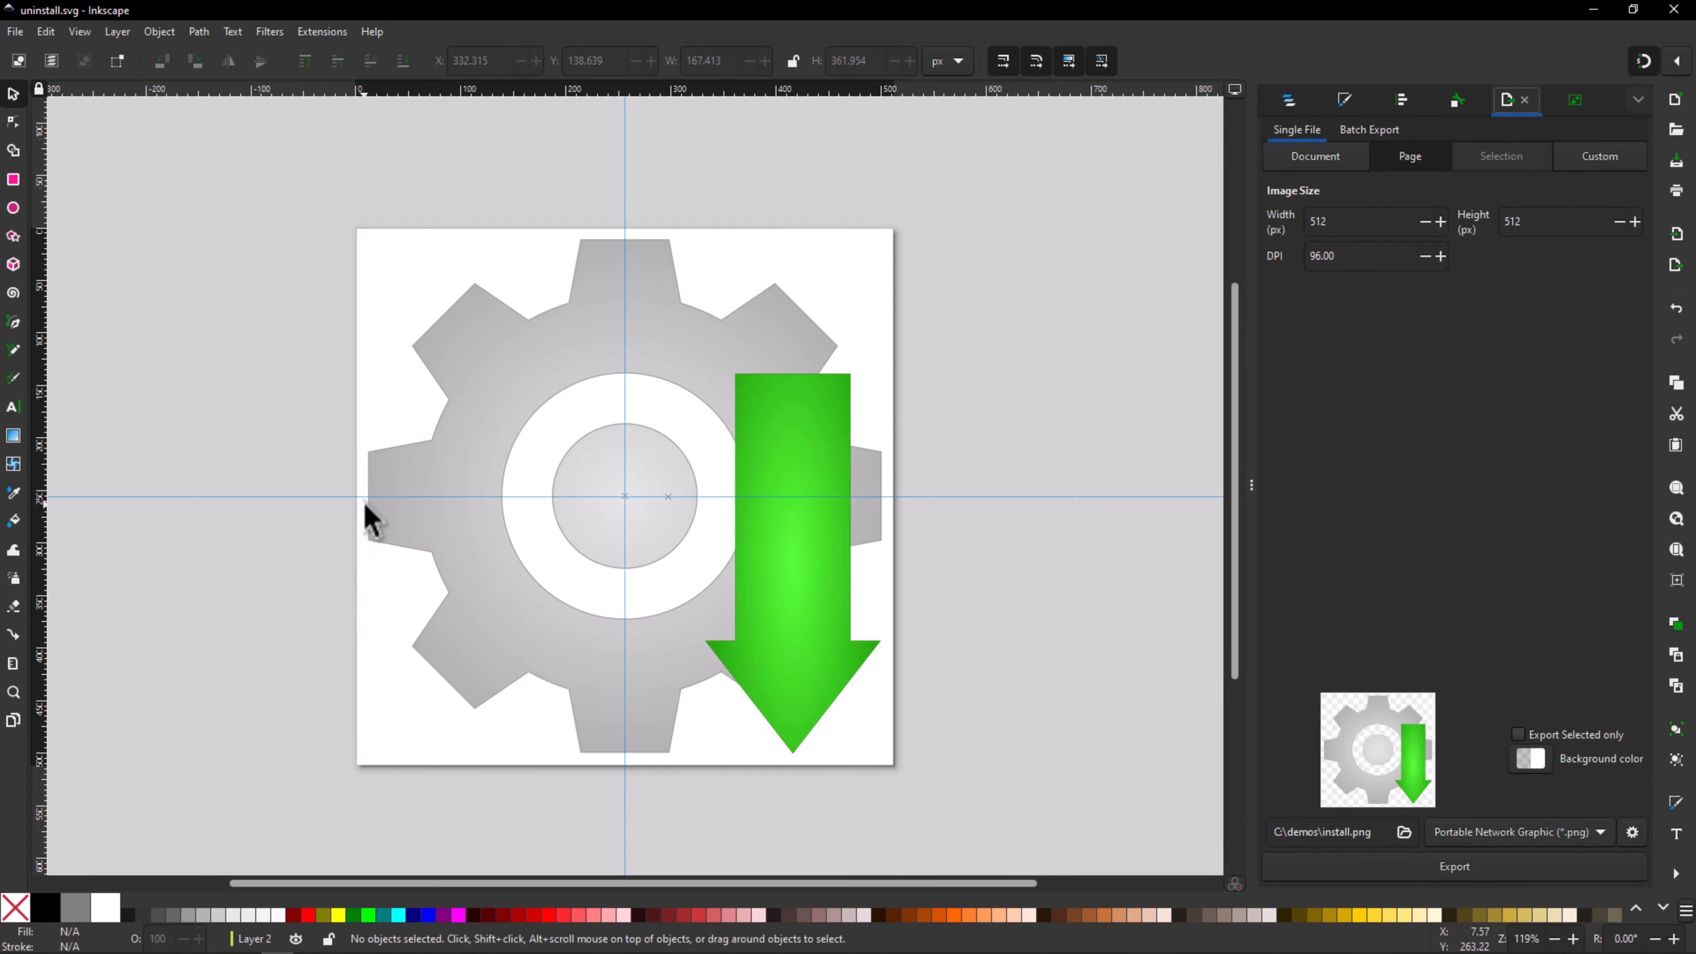
left_click_drag(0, 194, 826, 240)
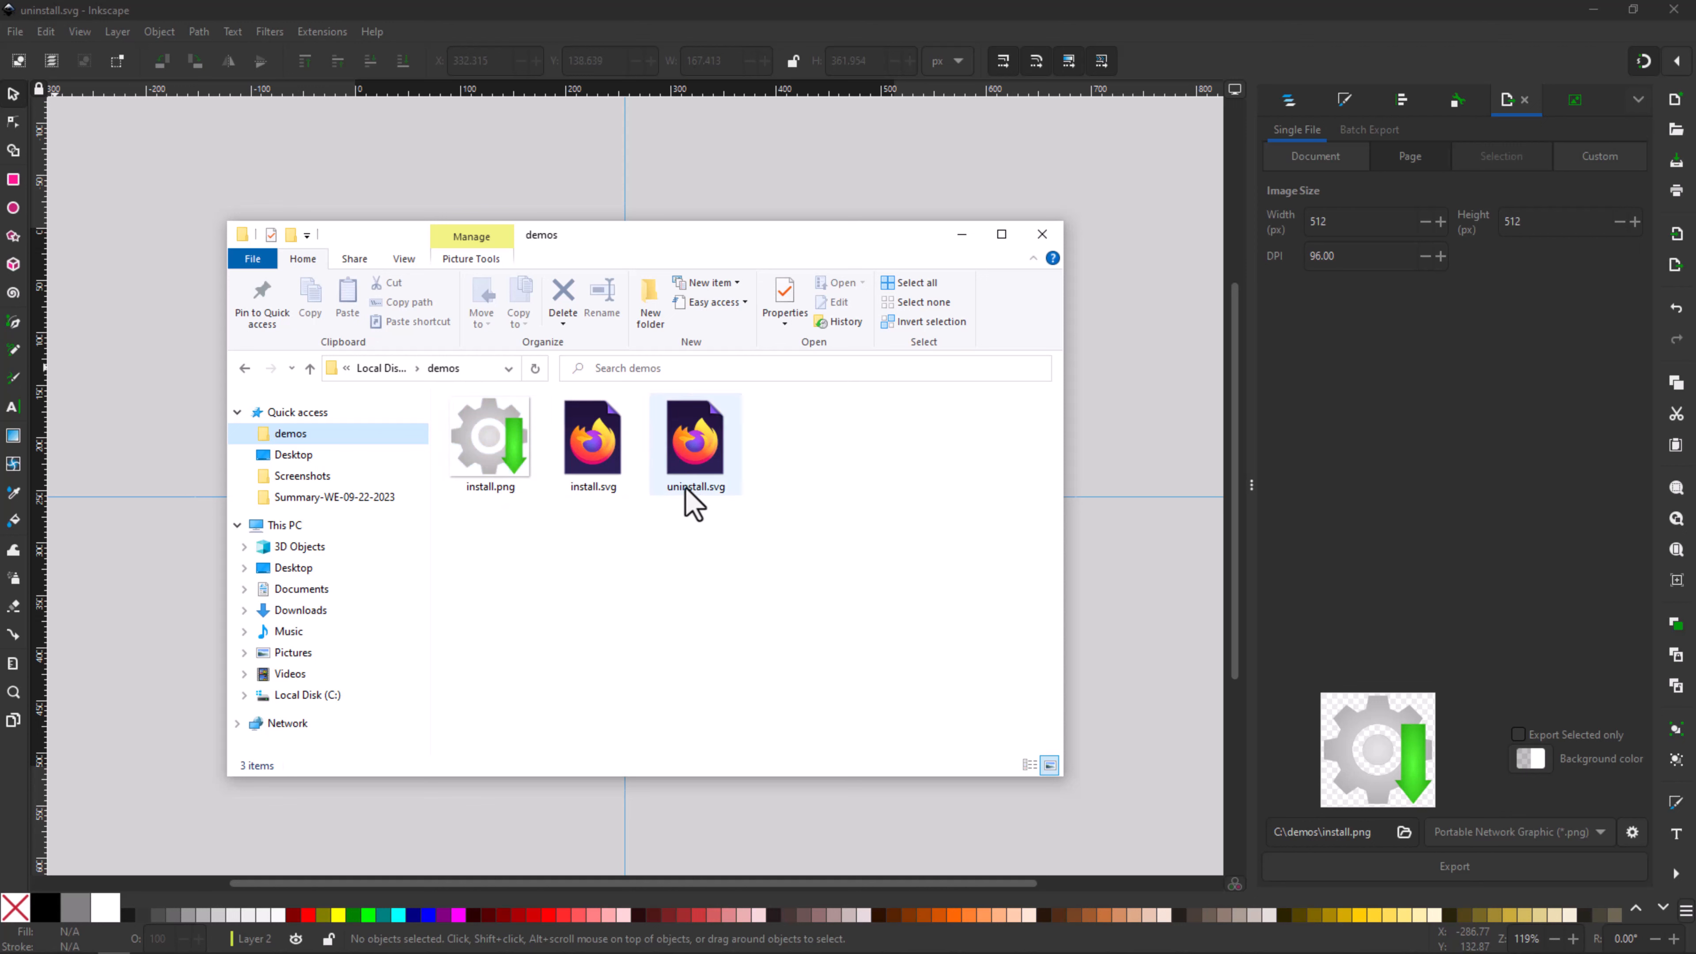
left_click_drag(761, 244, 0, 183)
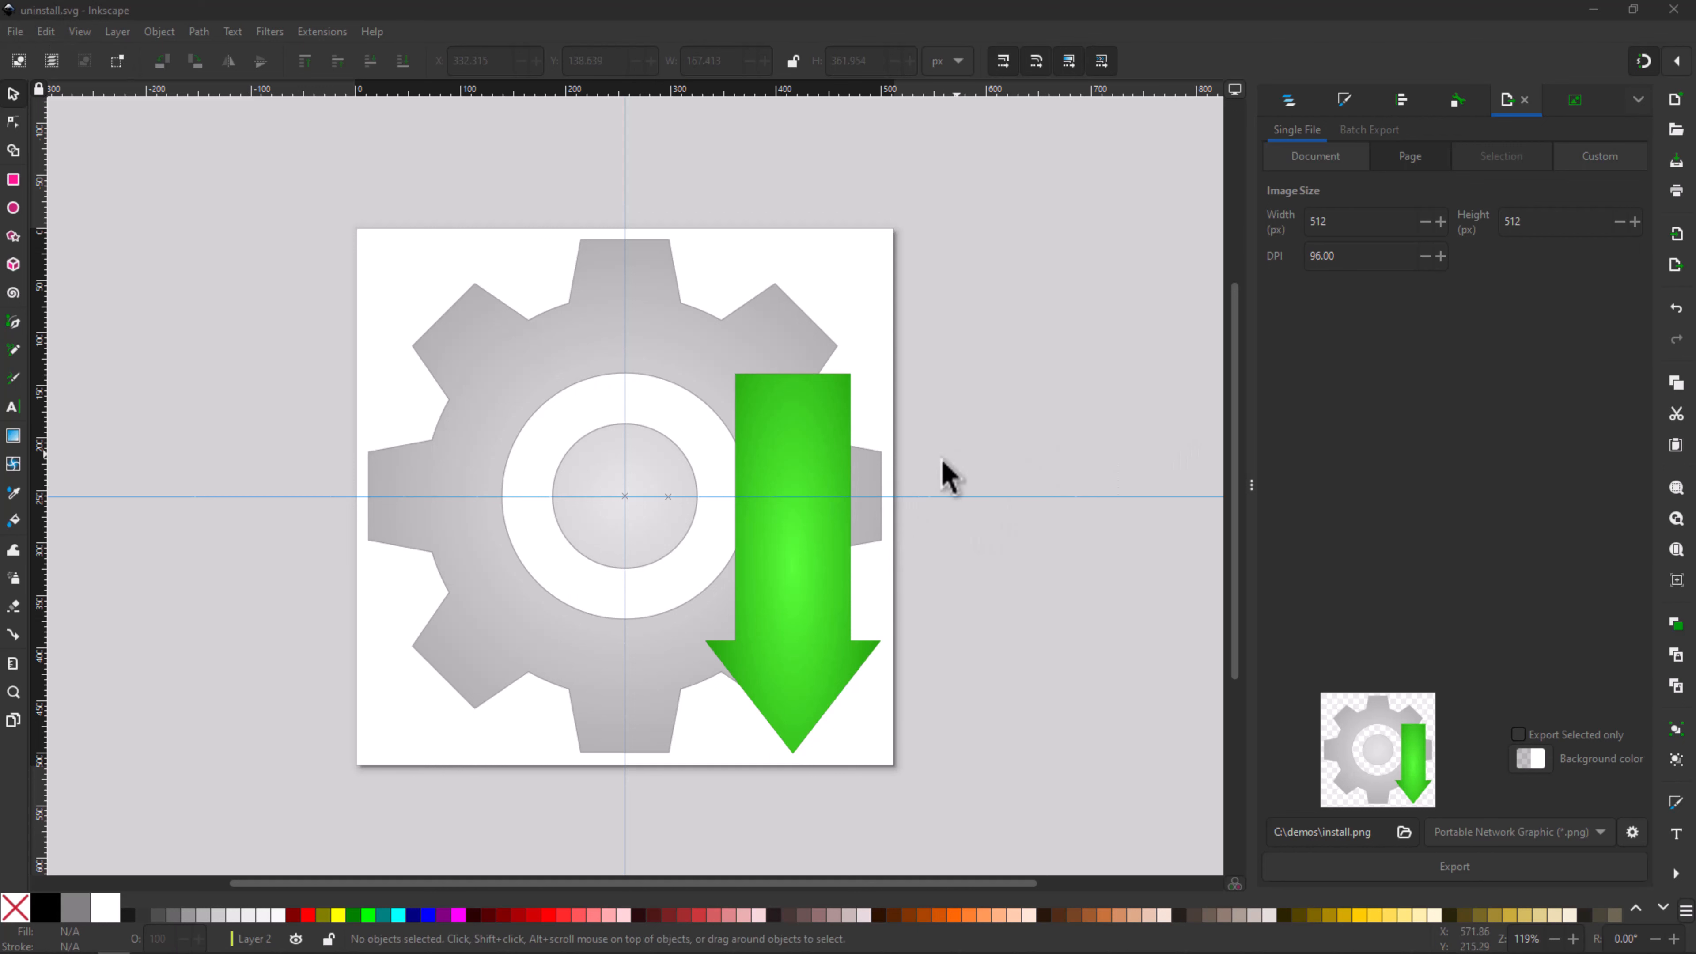
Step: Flip the green arrow vertically and move it straight up to Y 10.931 px, level with the gear's top edge
left_click(796, 576)
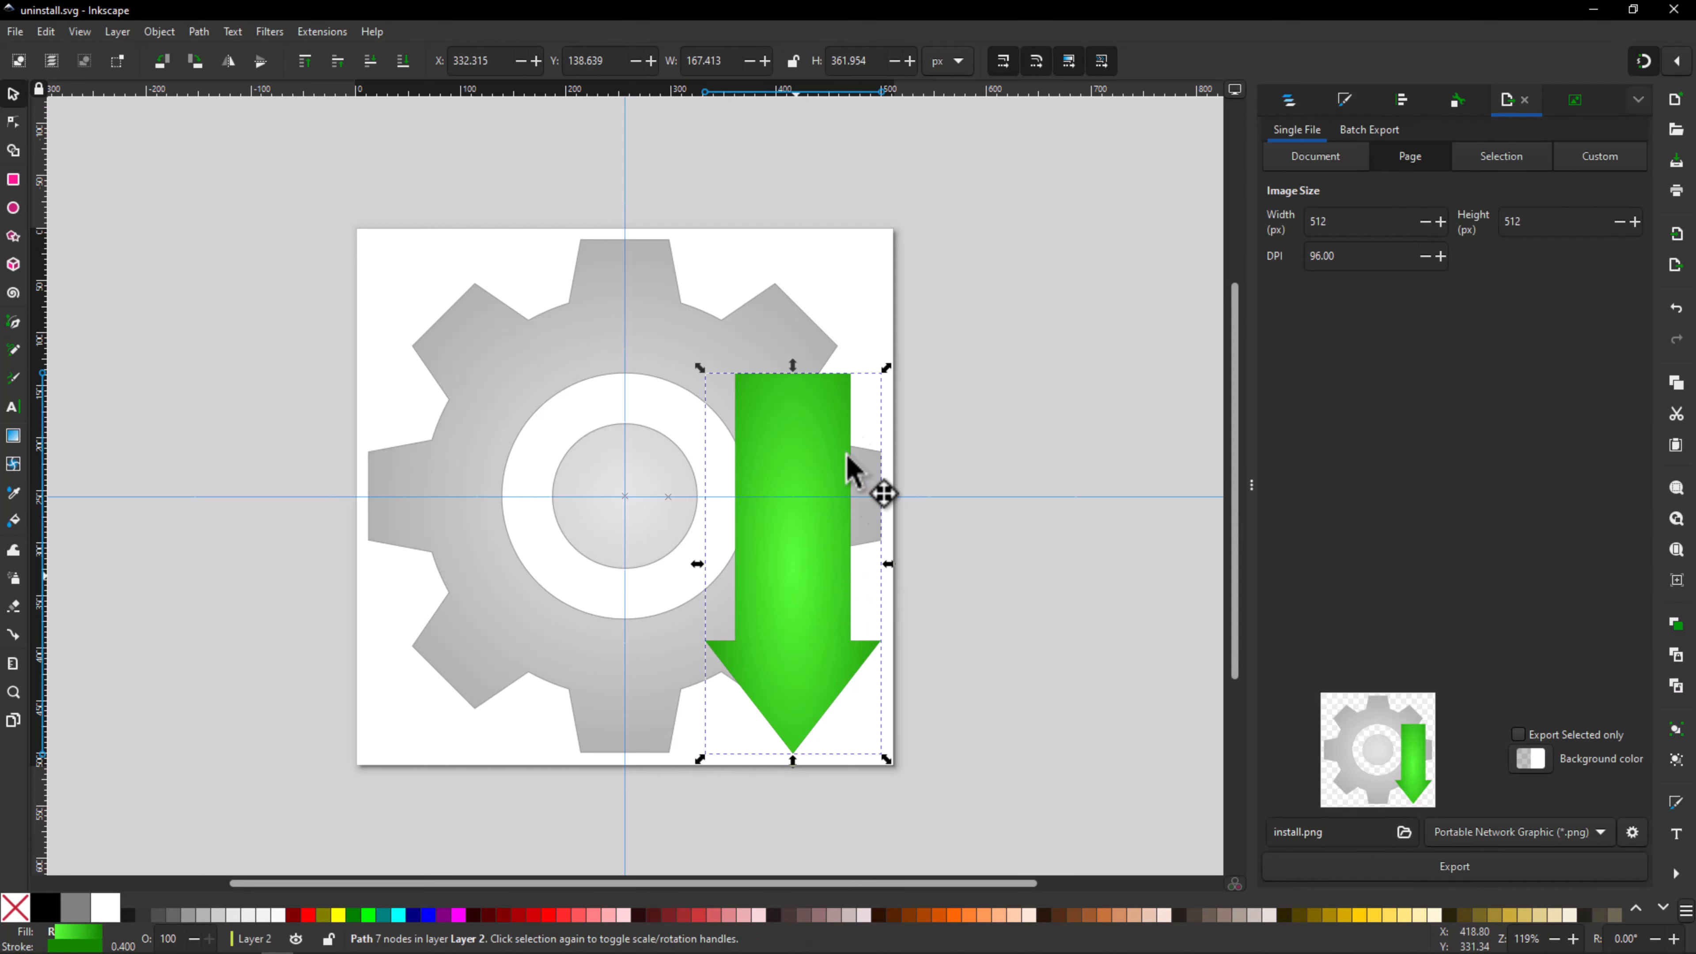
left_click(160, 32)
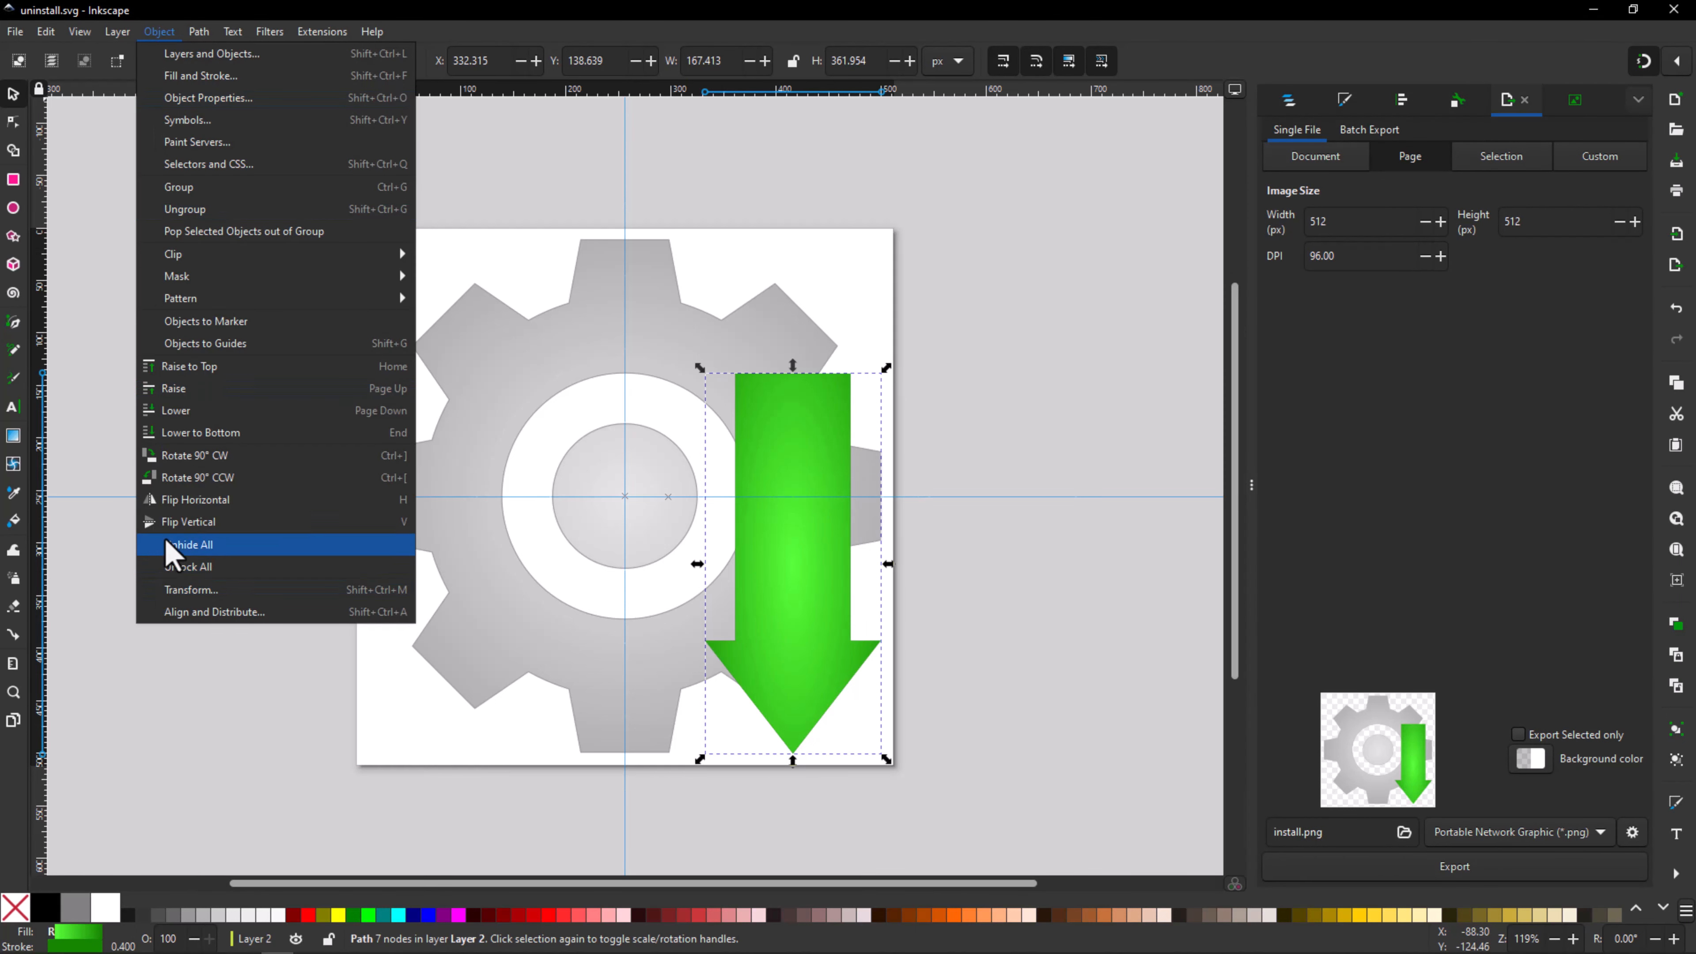
left_click(181, 522)
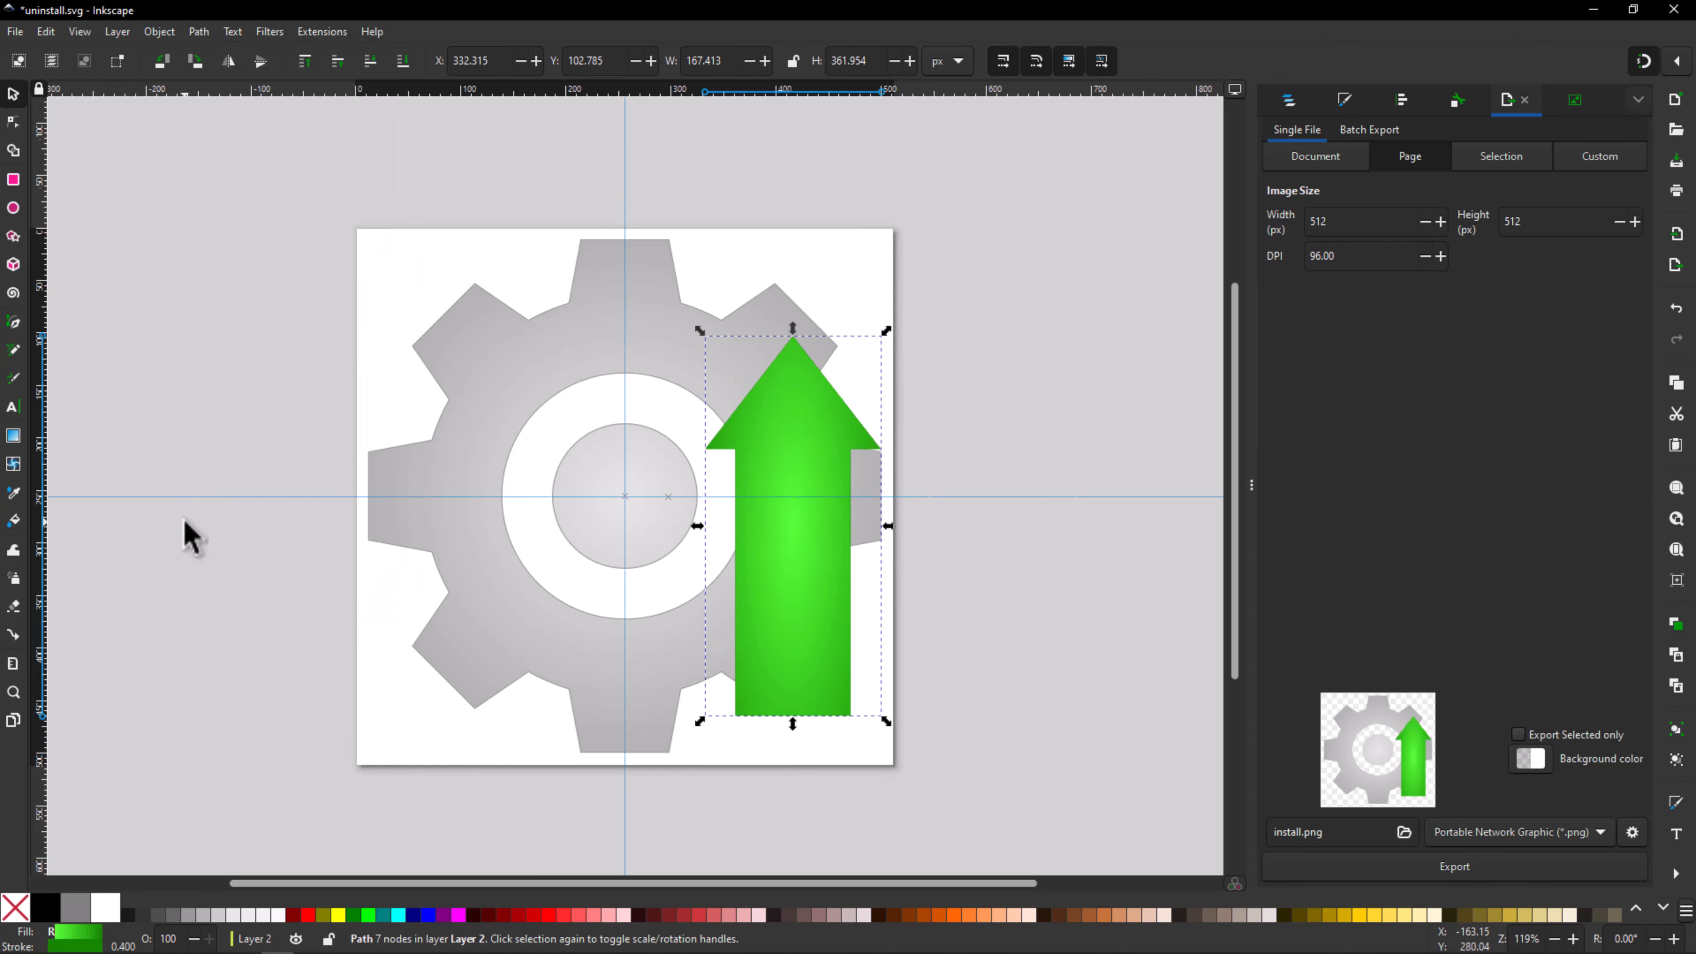
left_click_drag(833, 628, 821, 519)
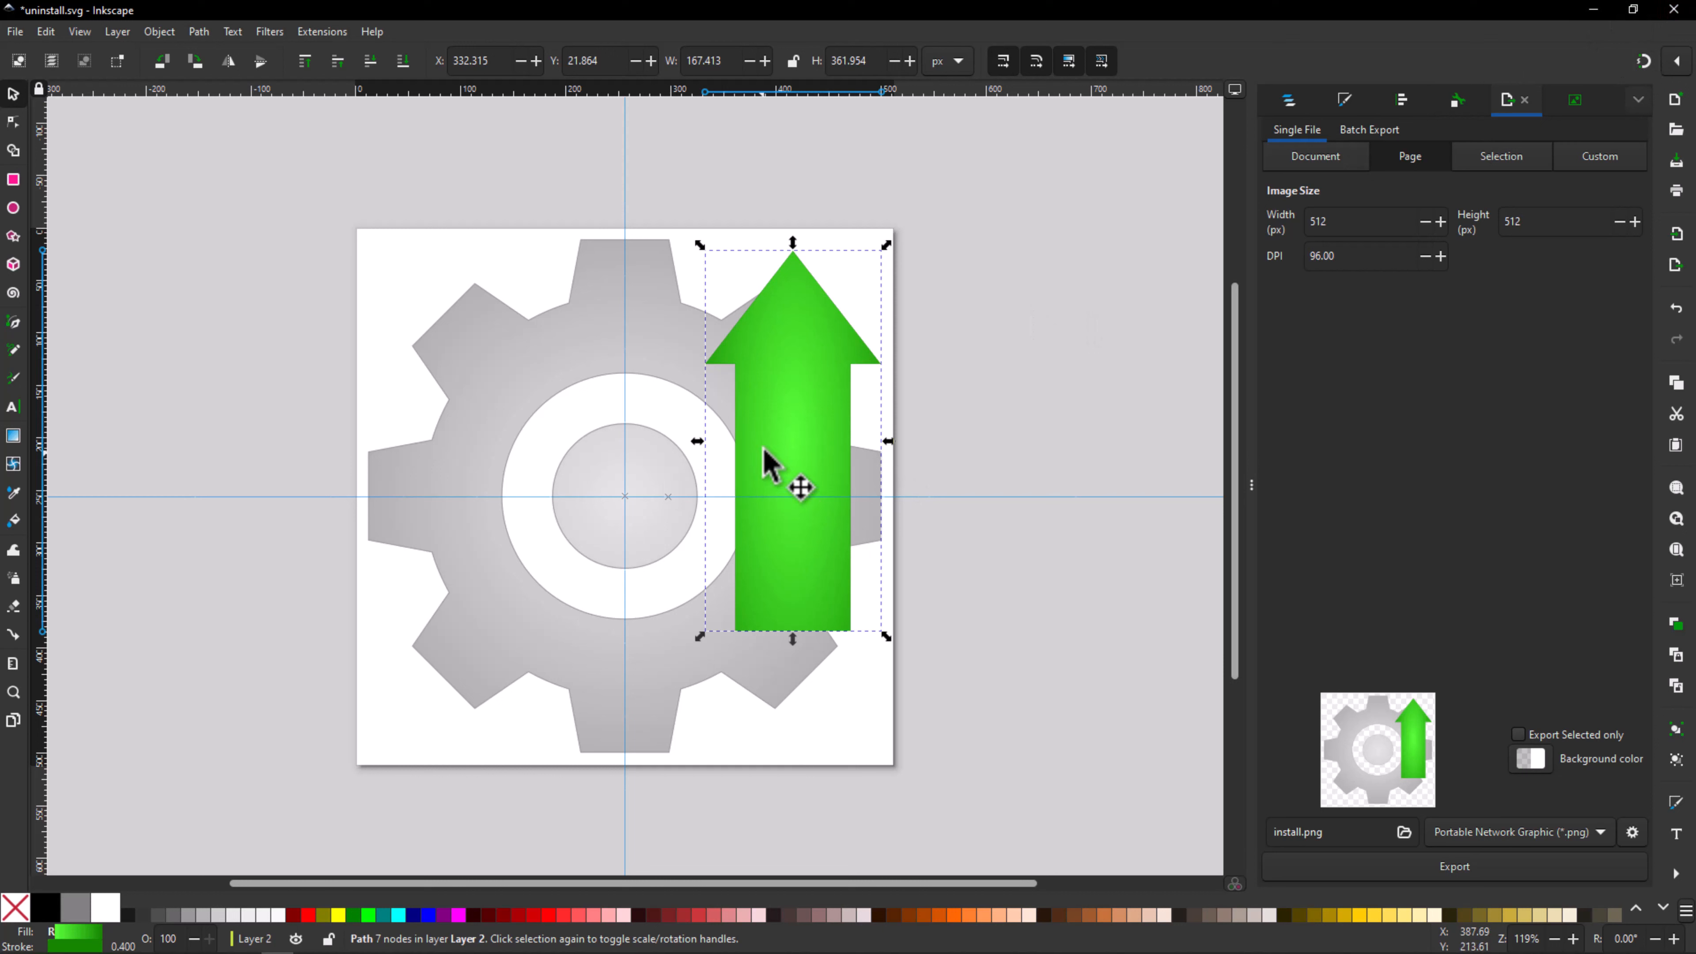
left_click_drag(784, 431, 785, 421)
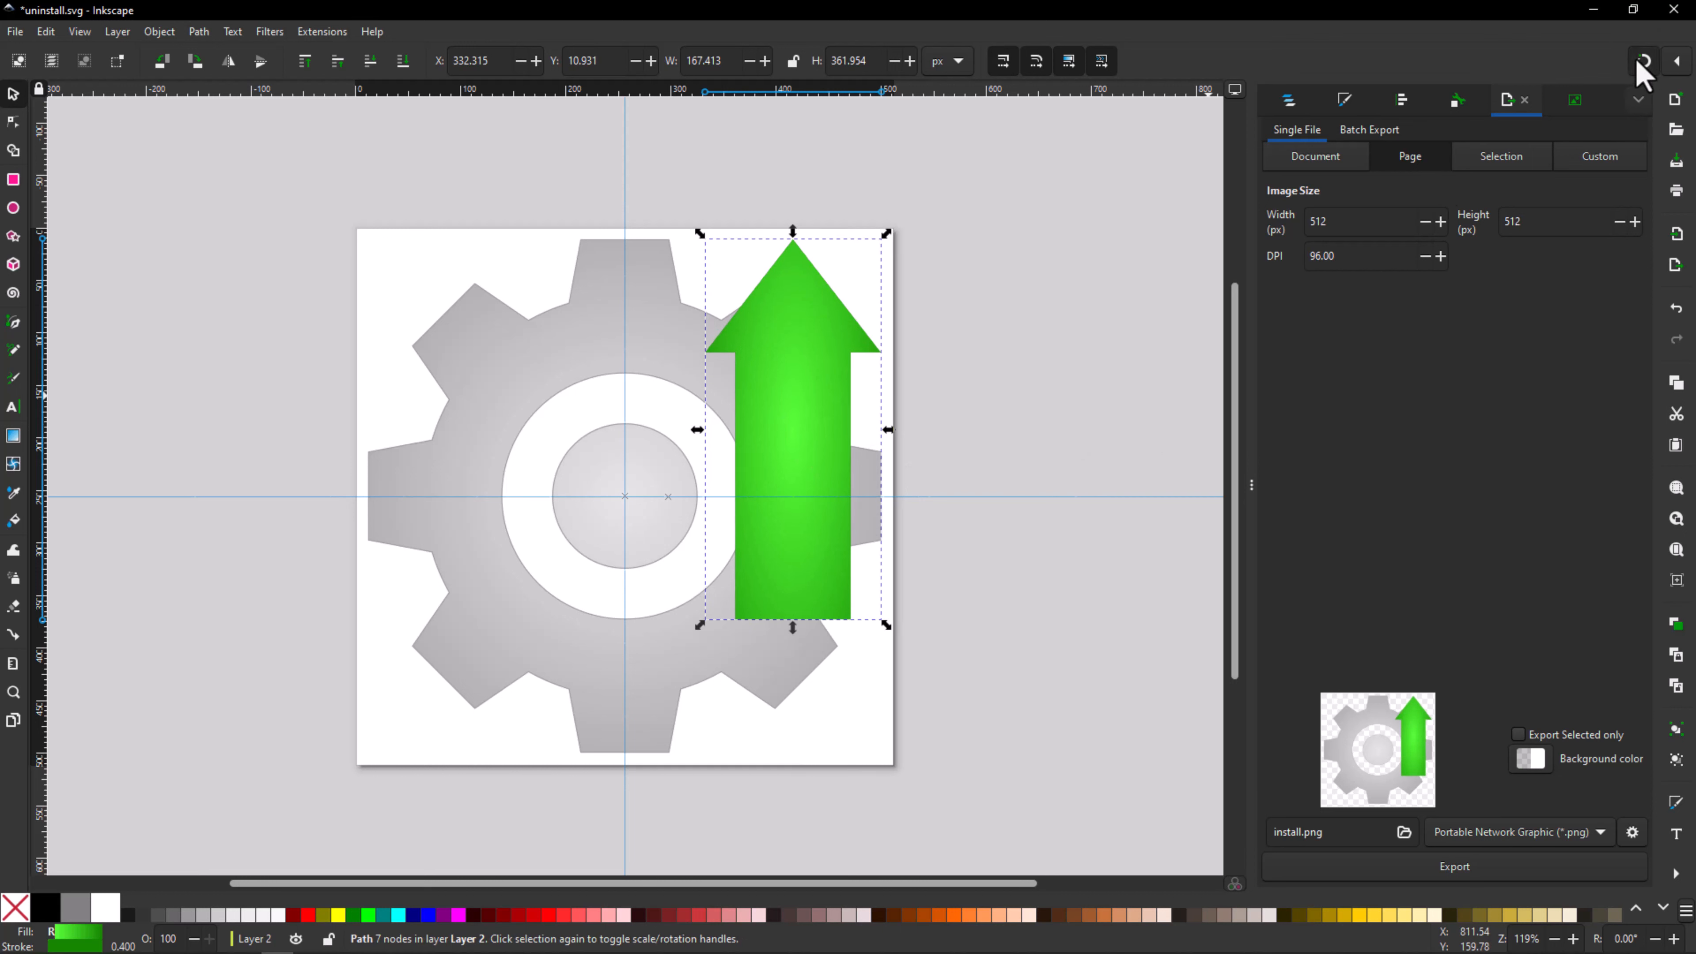
Step: Set both stops of the arrow's radial fill gradient to hue 0 and save the document
left_click(1344, 101)
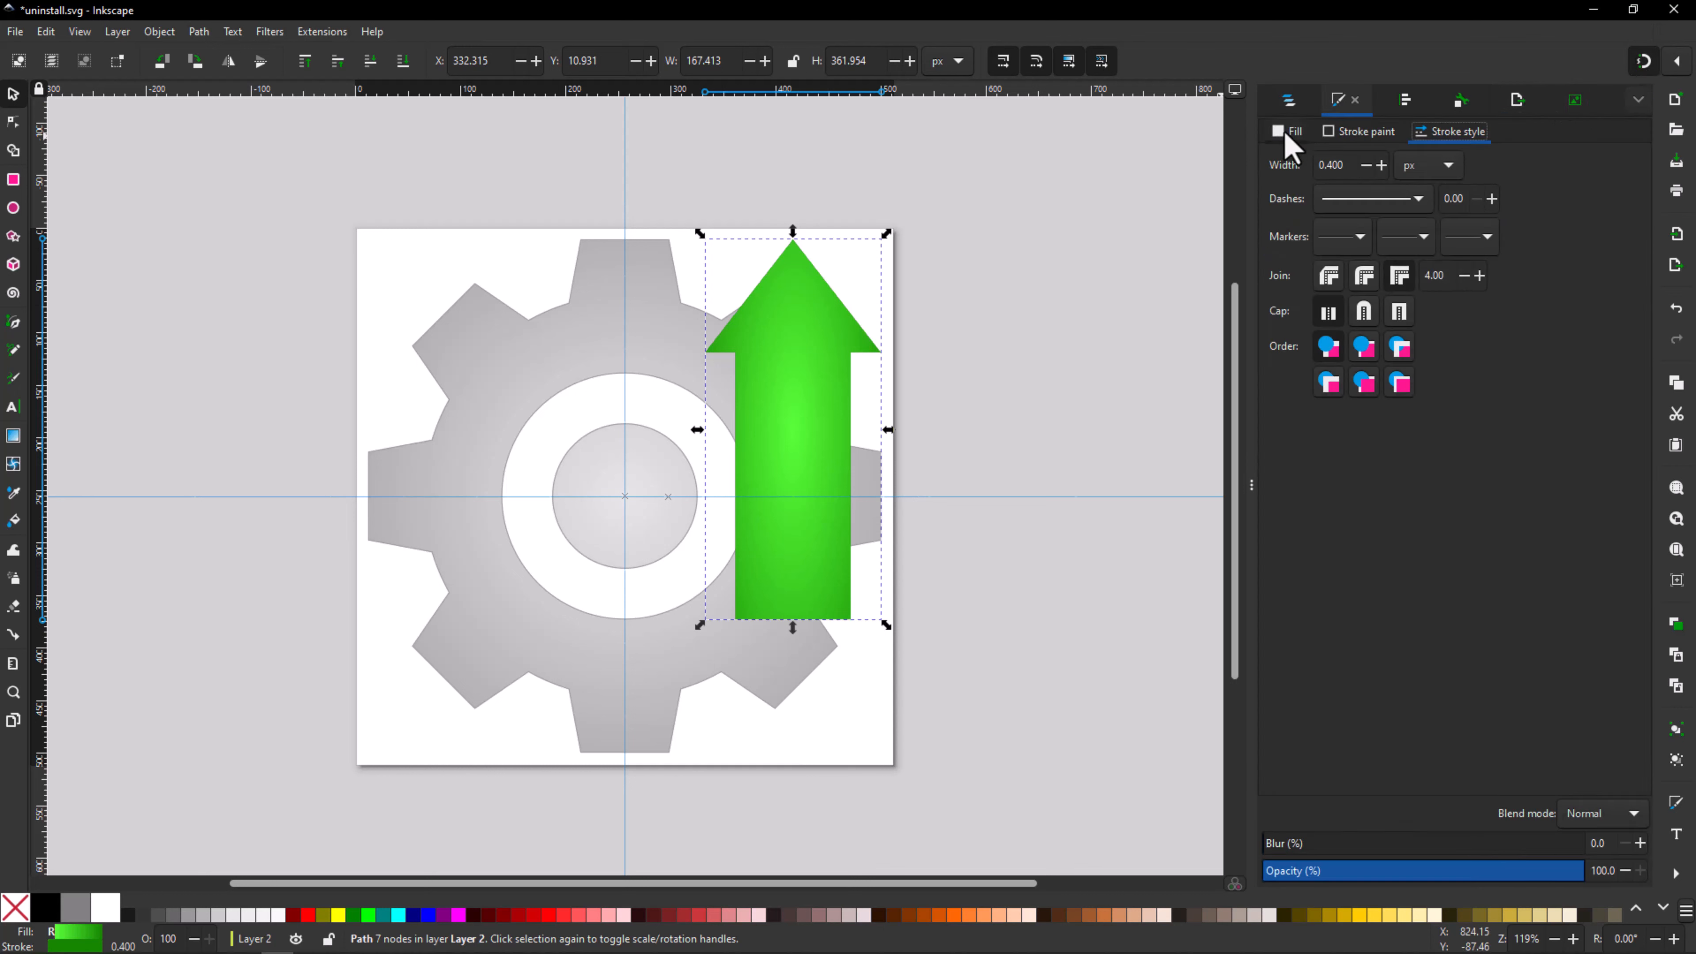
left_click(1275, 133)
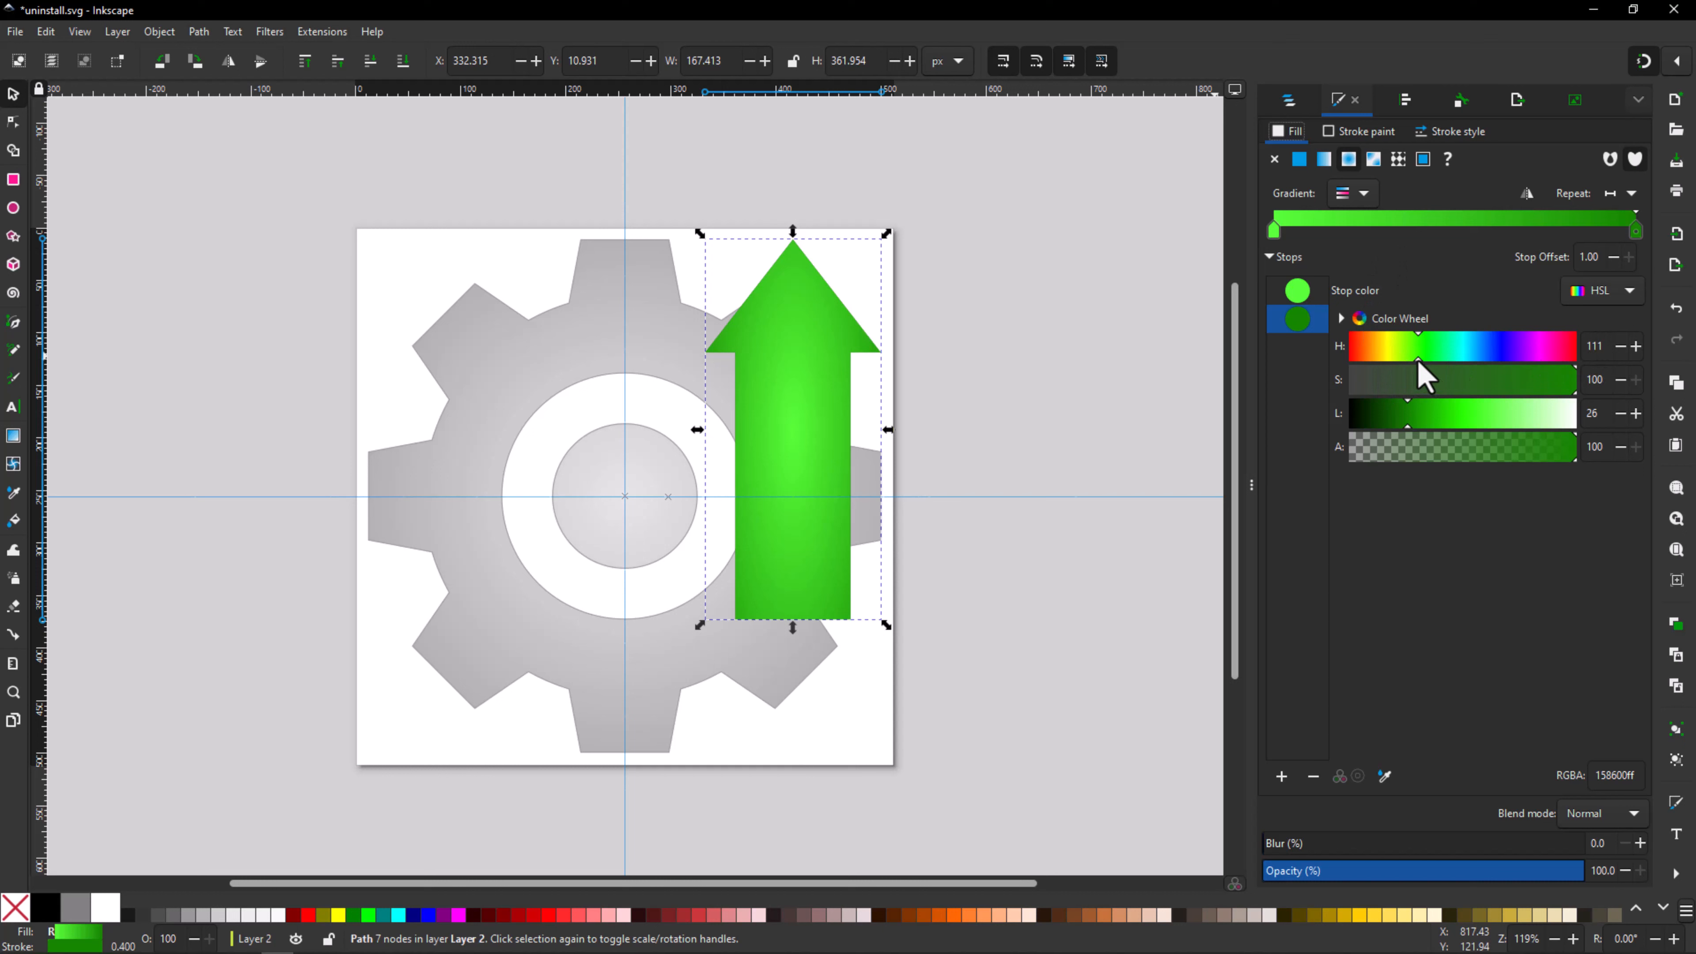
left_click_drag(1419, 361, 1347, 368)
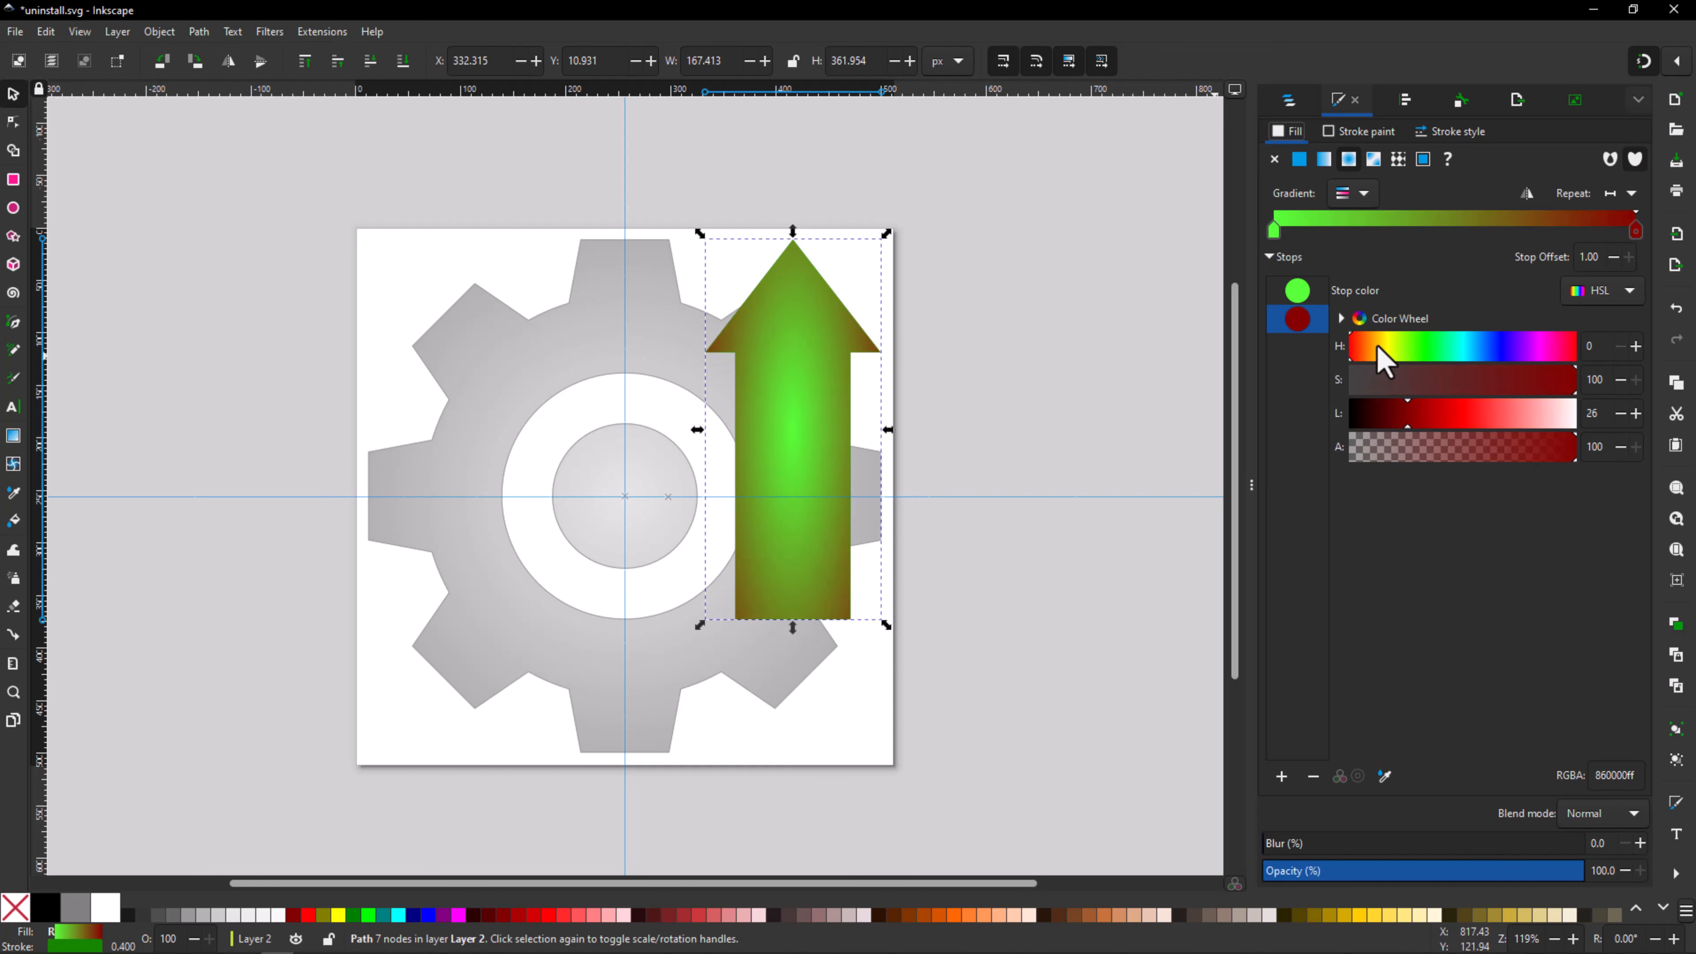
left_click(1295, 293)
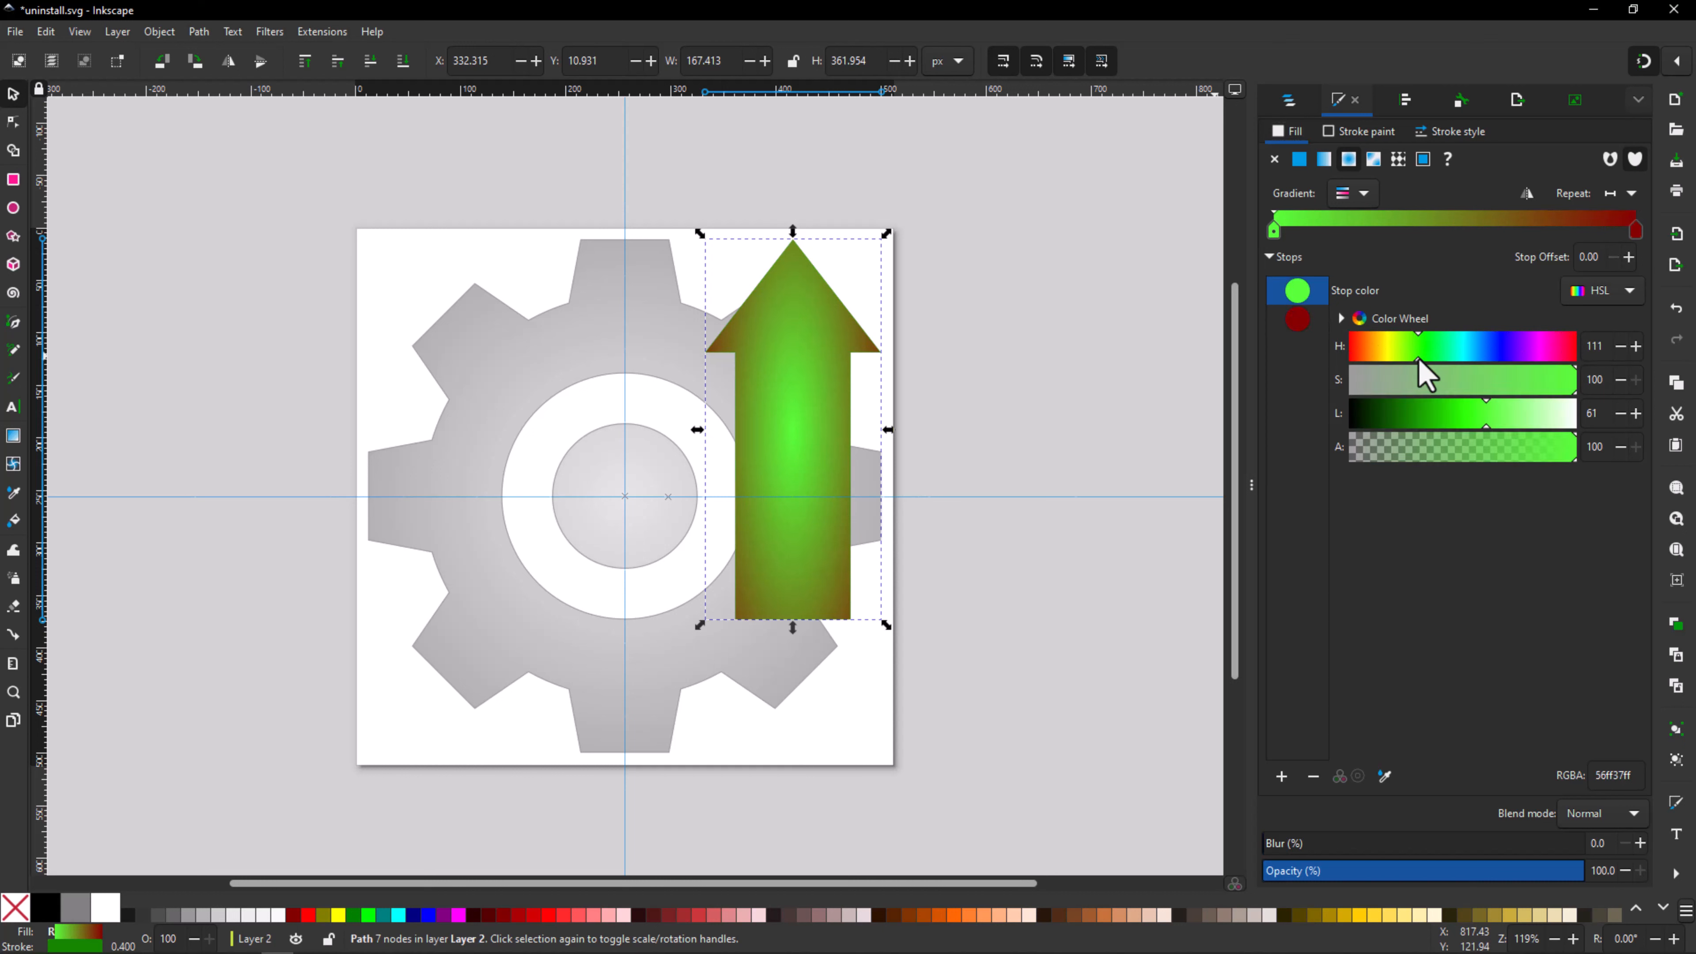
left_click_drag(1418, 360, 1310, 362)
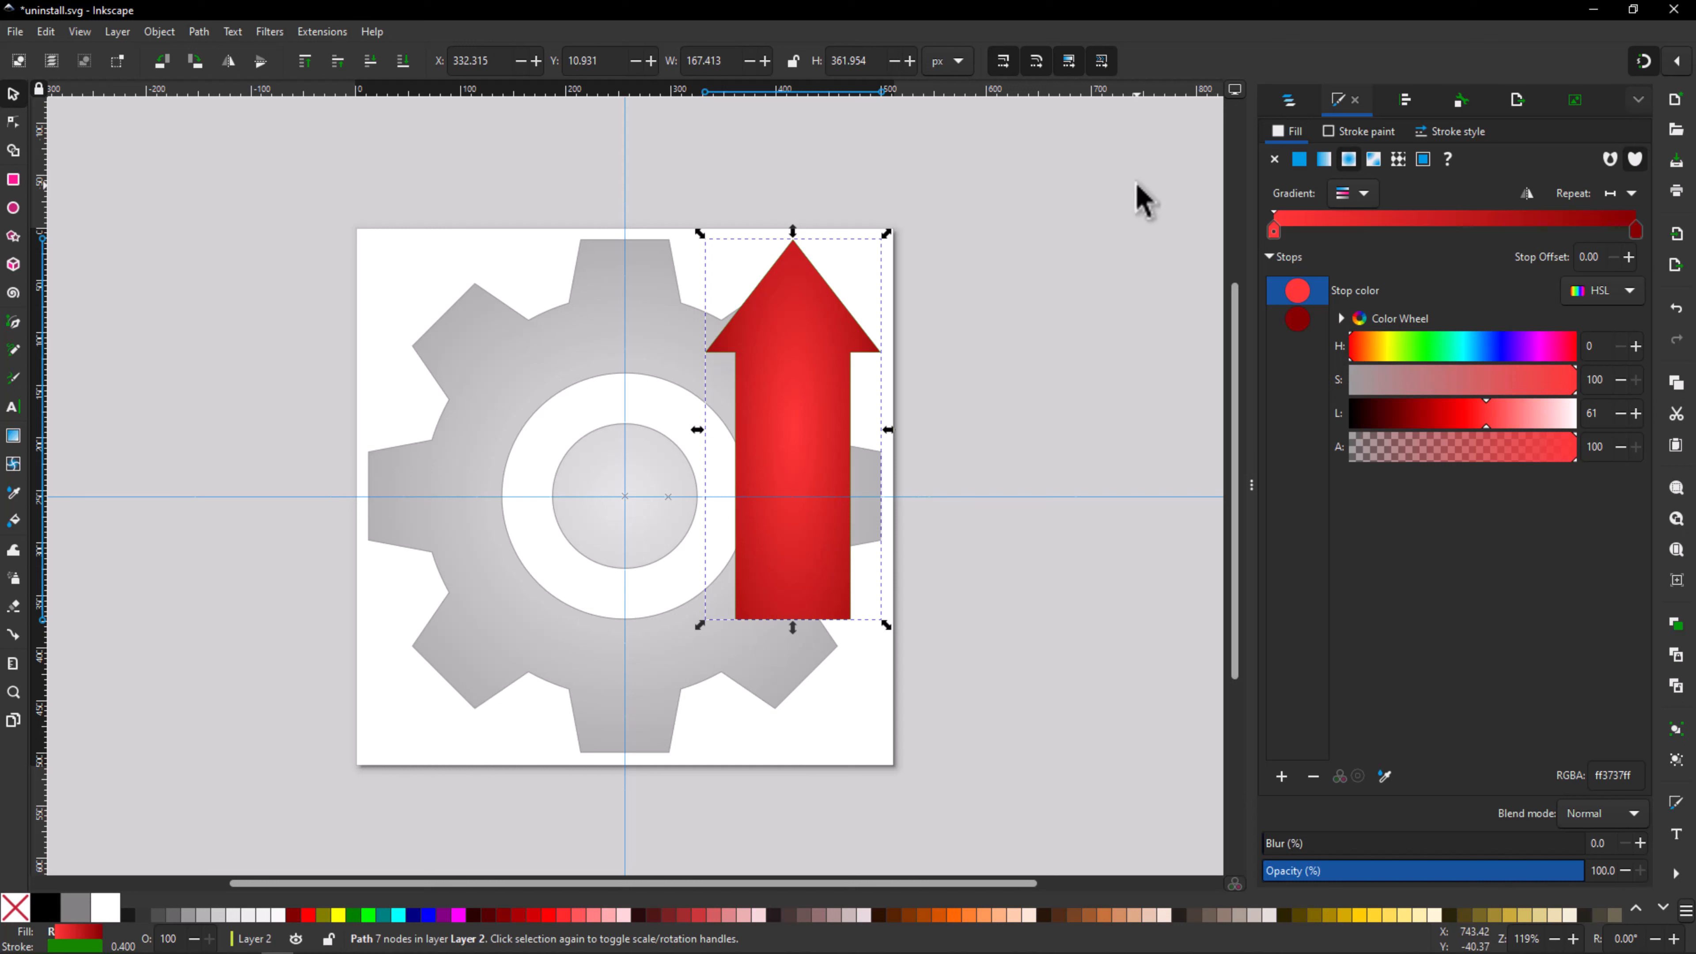
key("ctrl+s")
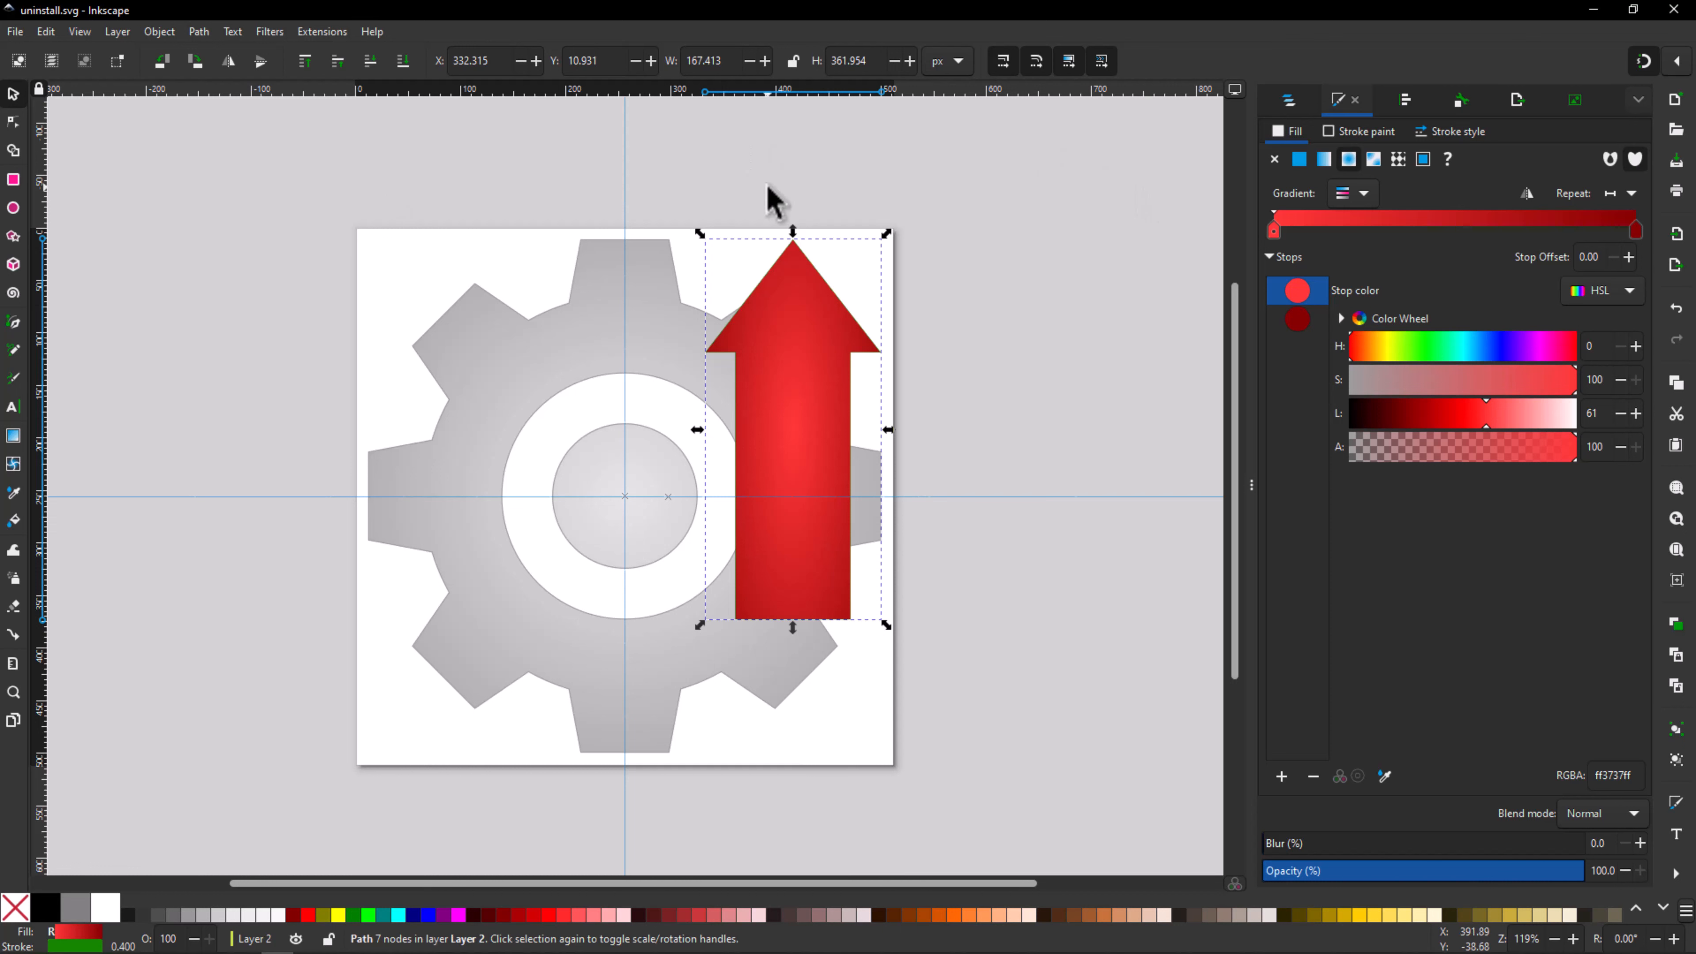
Step: Export the page as a Portable Network Graphic named uninstall.png in C:\demos and view that folder's files in File Explorer
left_click(1518, 101)
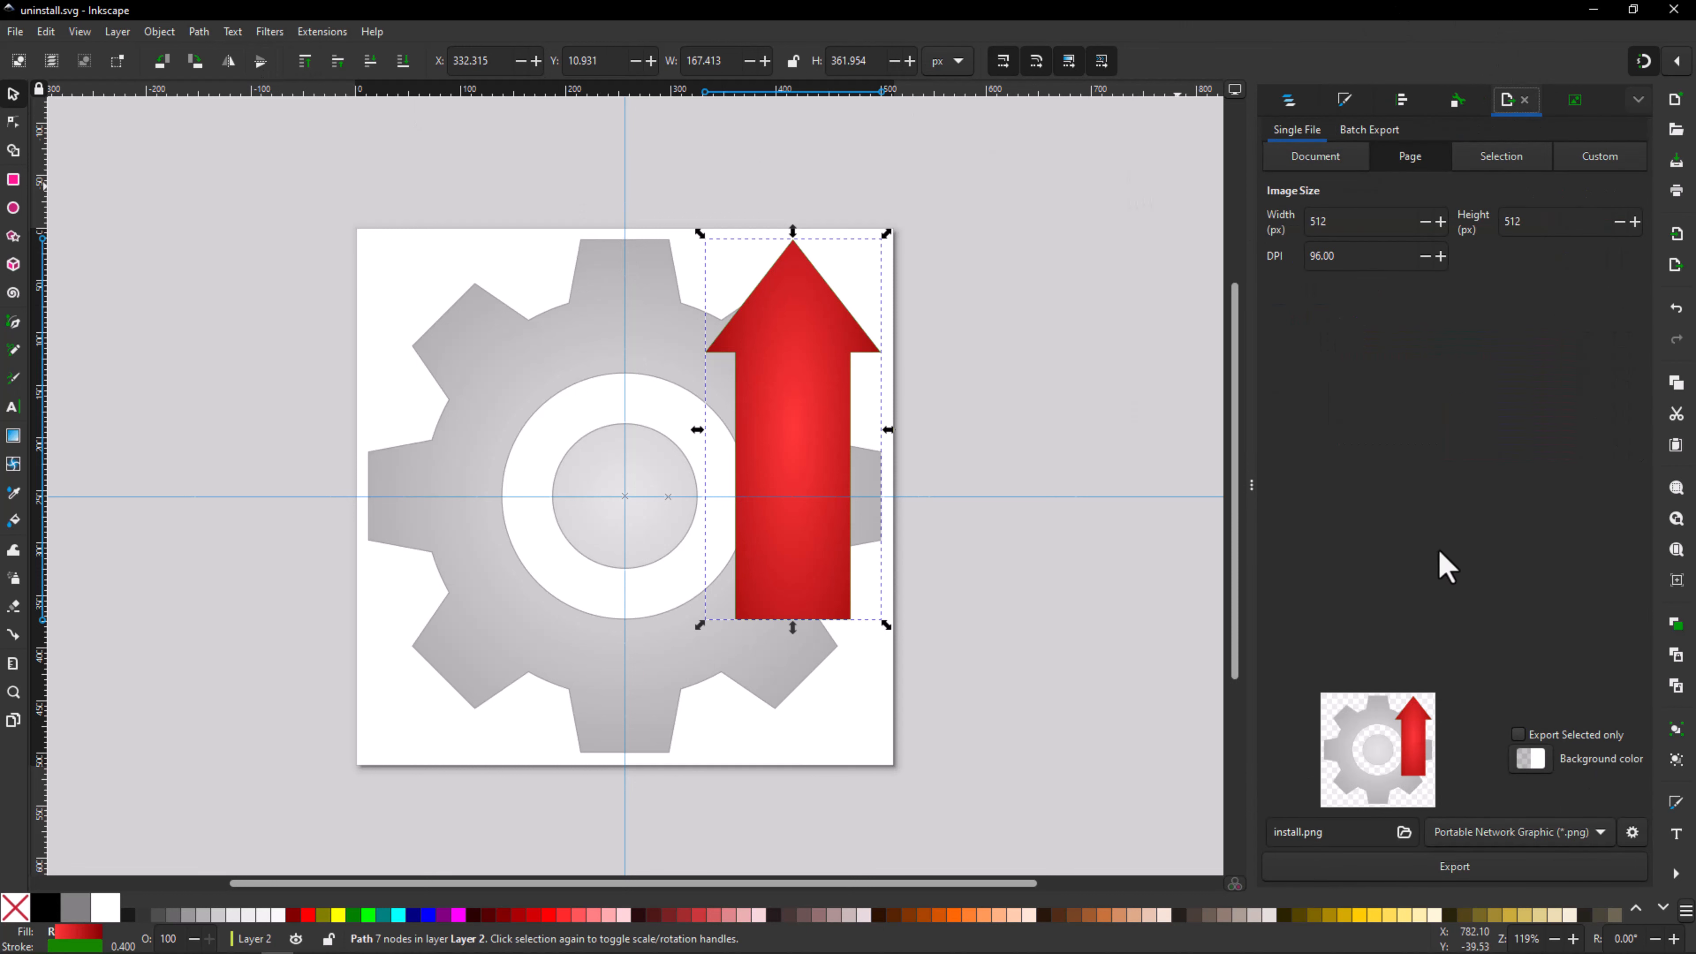
left_click(1404, 832)
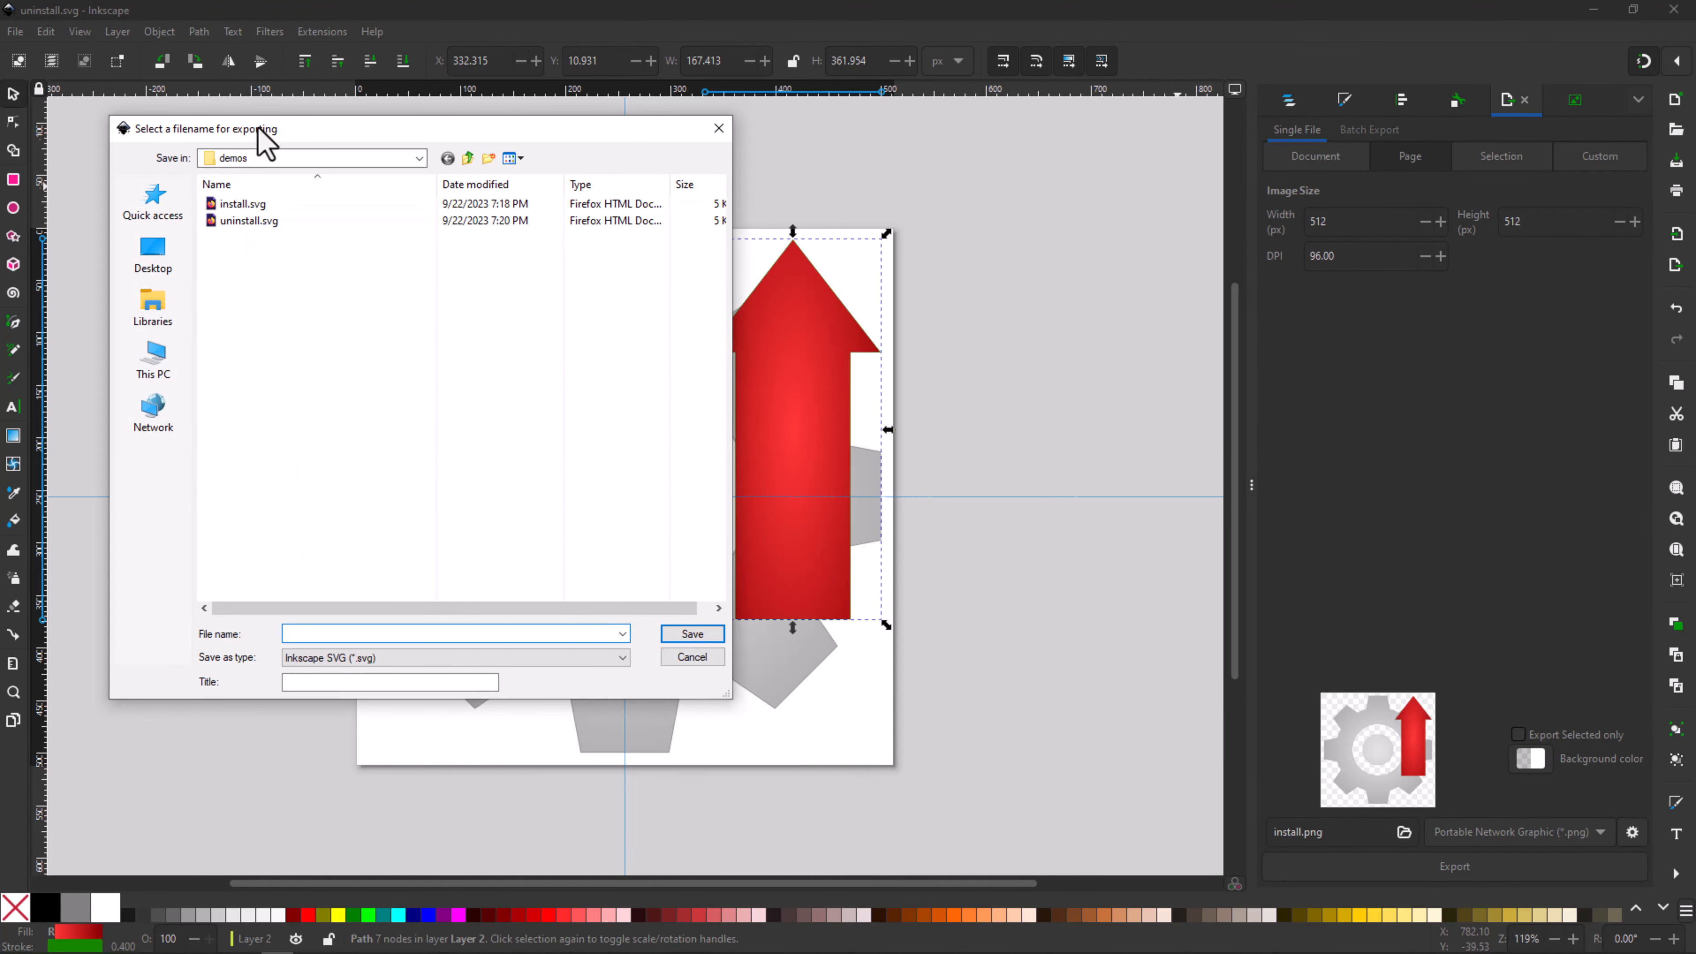
left_click(428, 665)
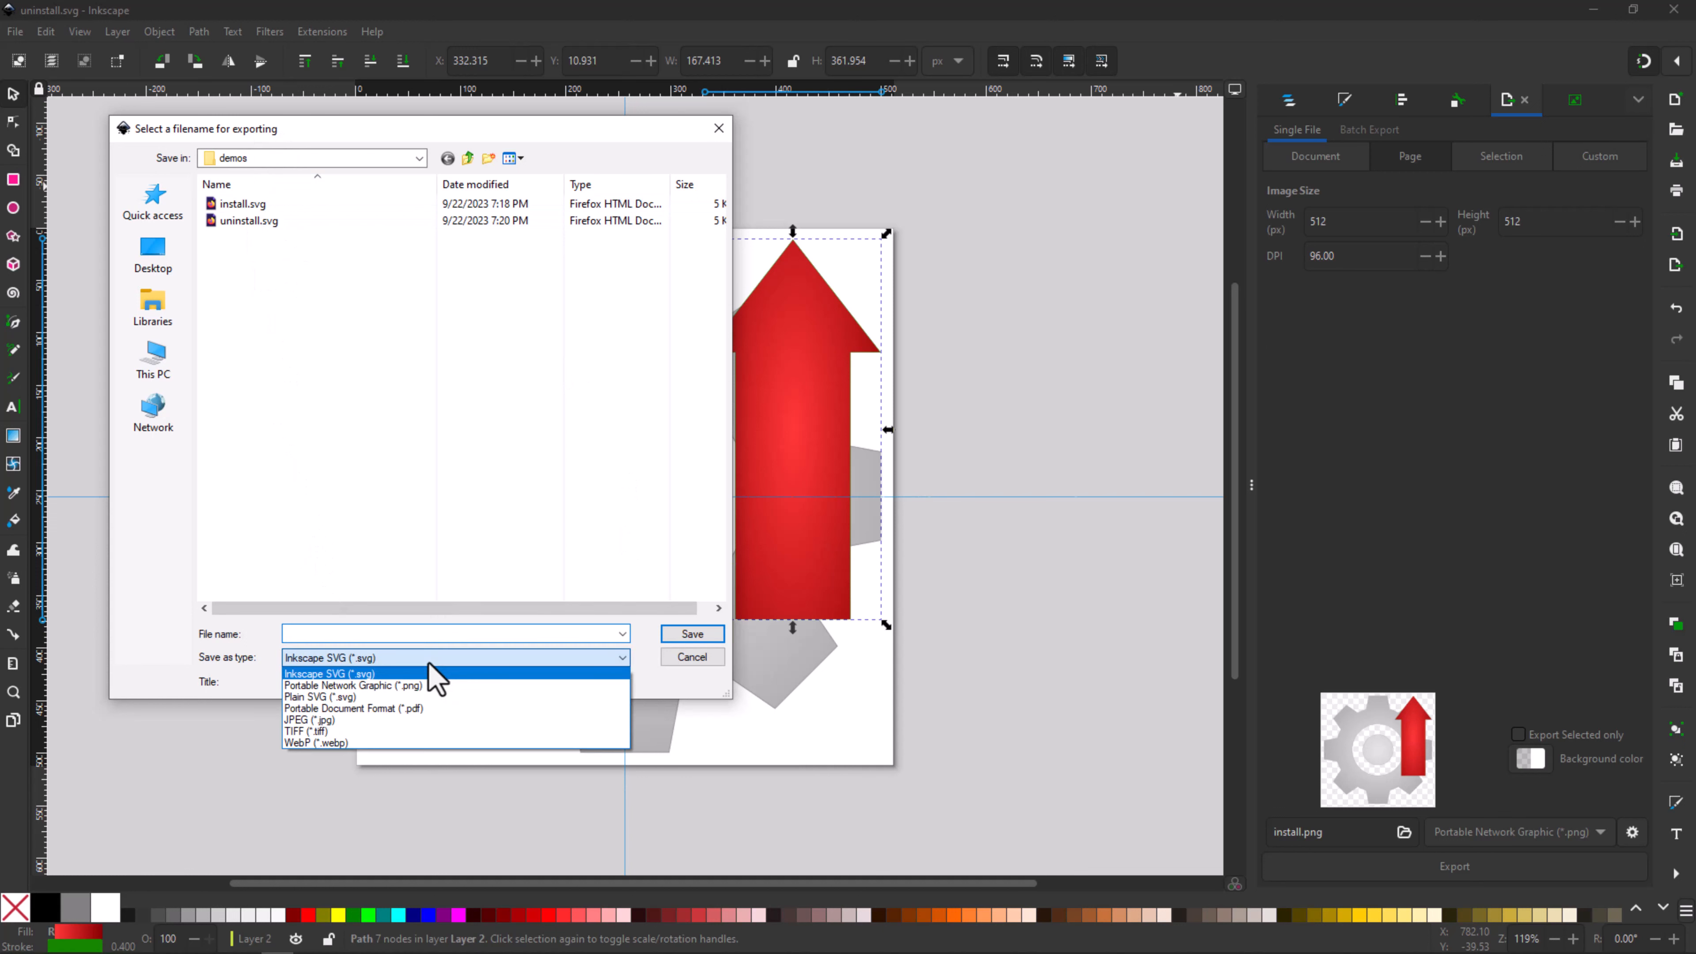
left_click(335, 686)
left_click(308, 633)
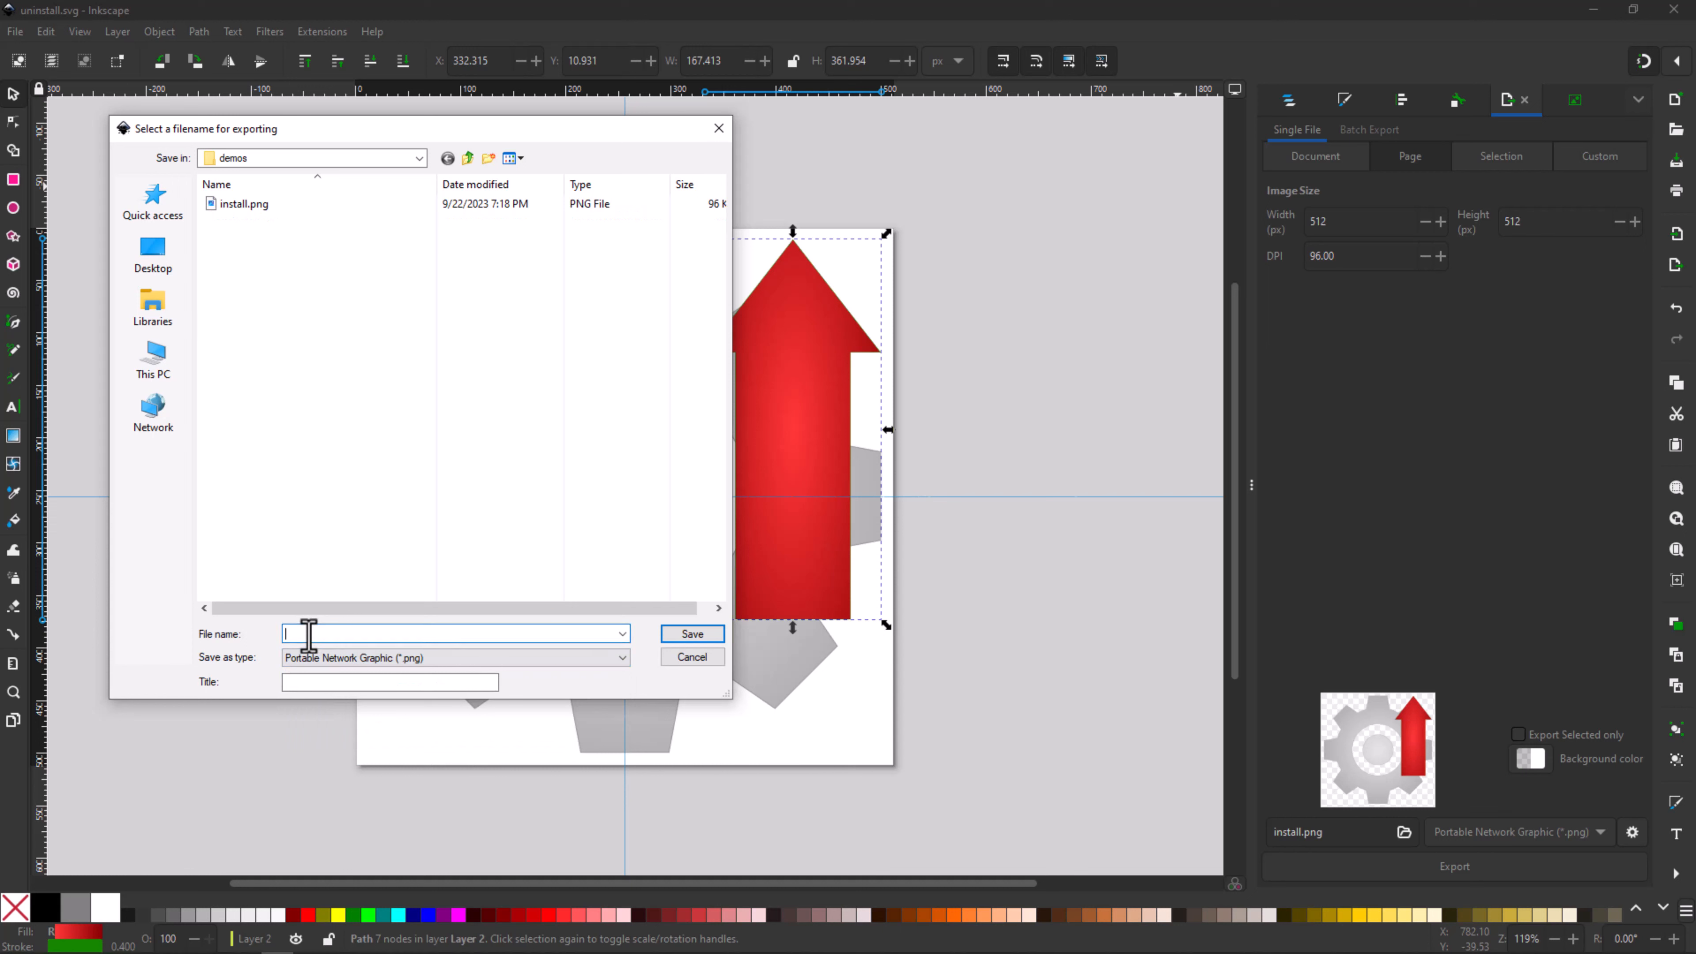
type("unin")
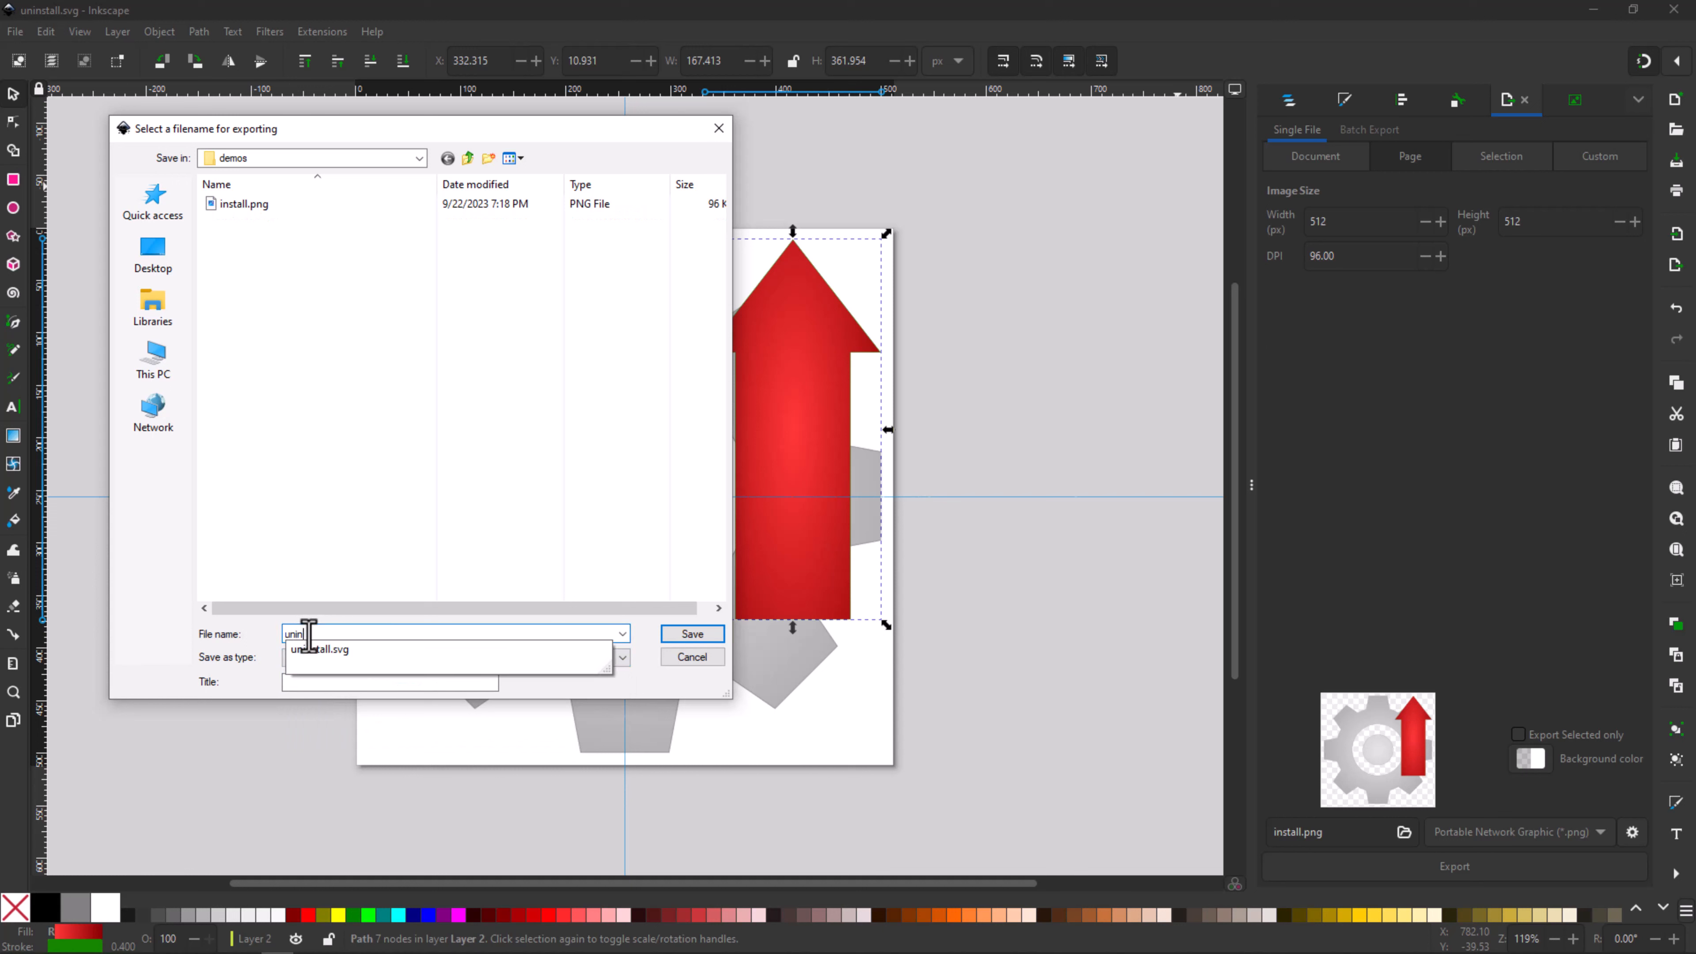
type("stall.png")
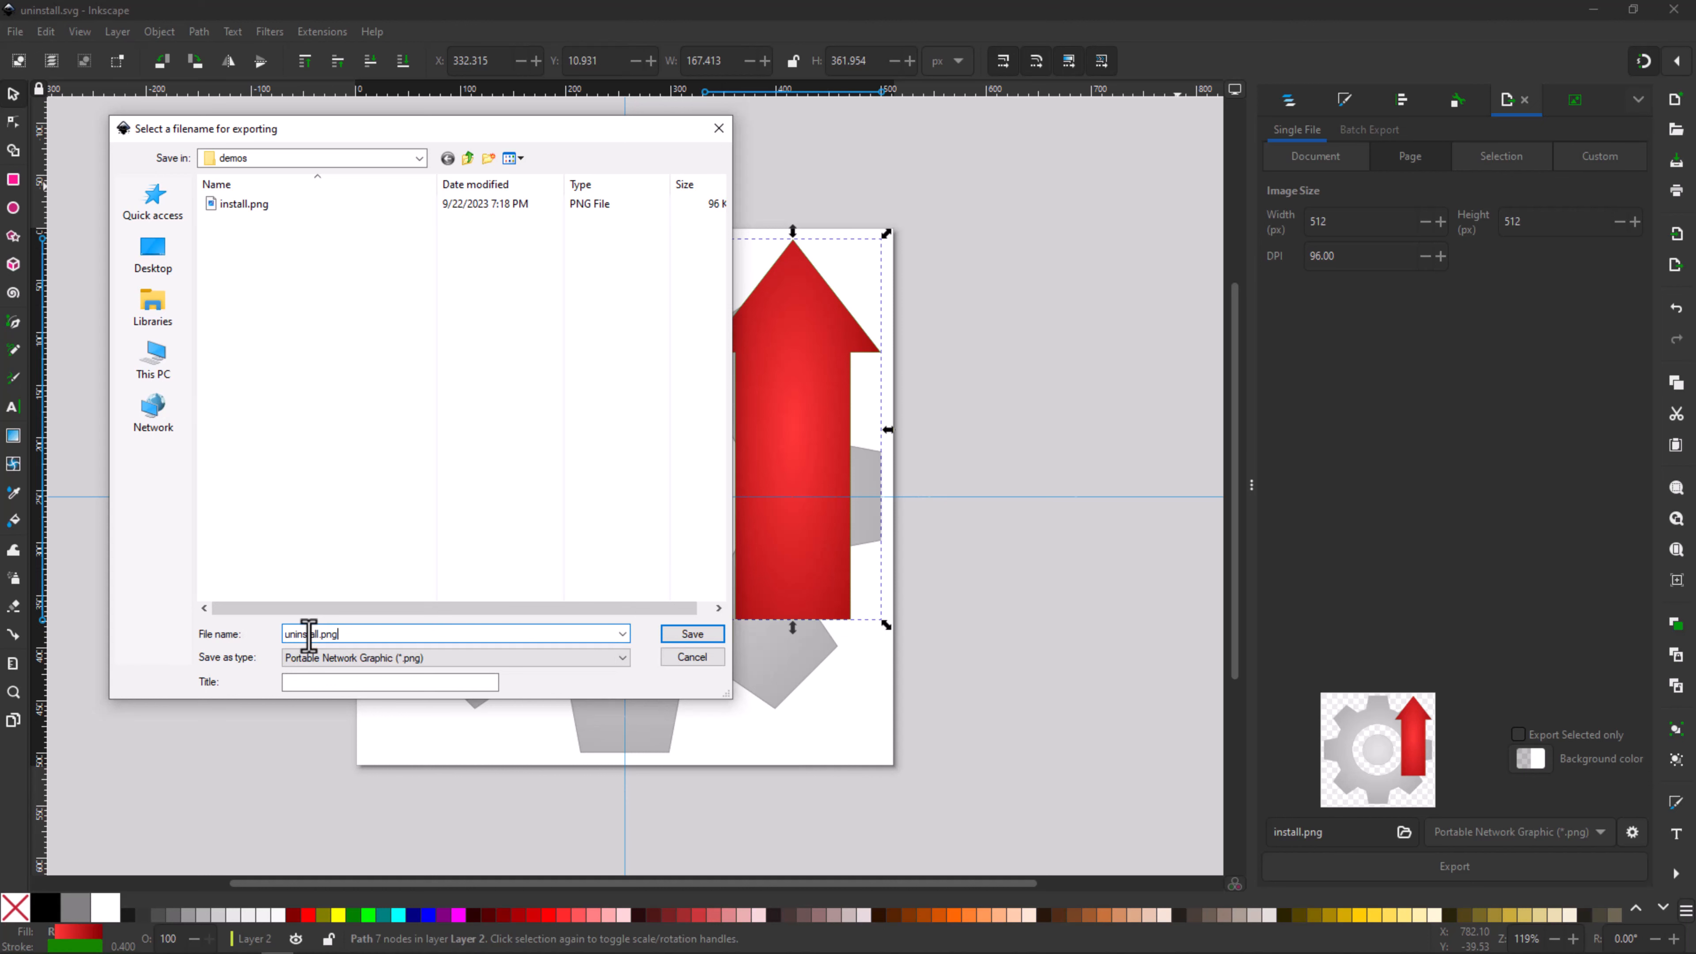
key("Return")
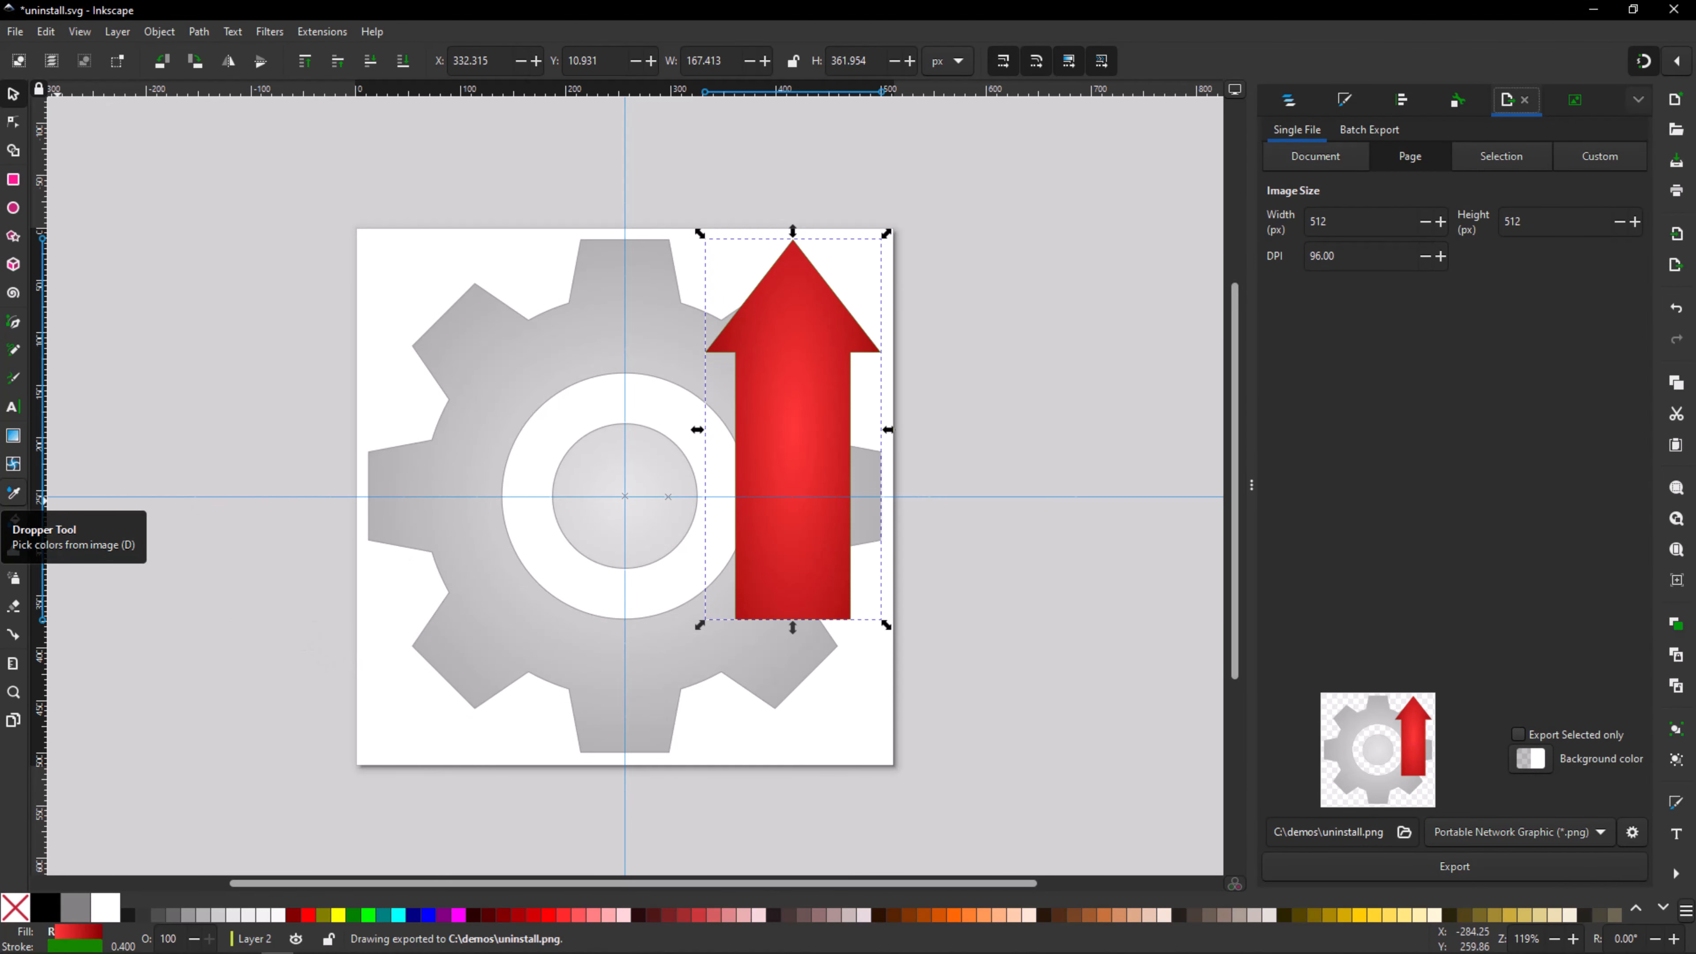
left_click_drag(0, 132, 643, 181)
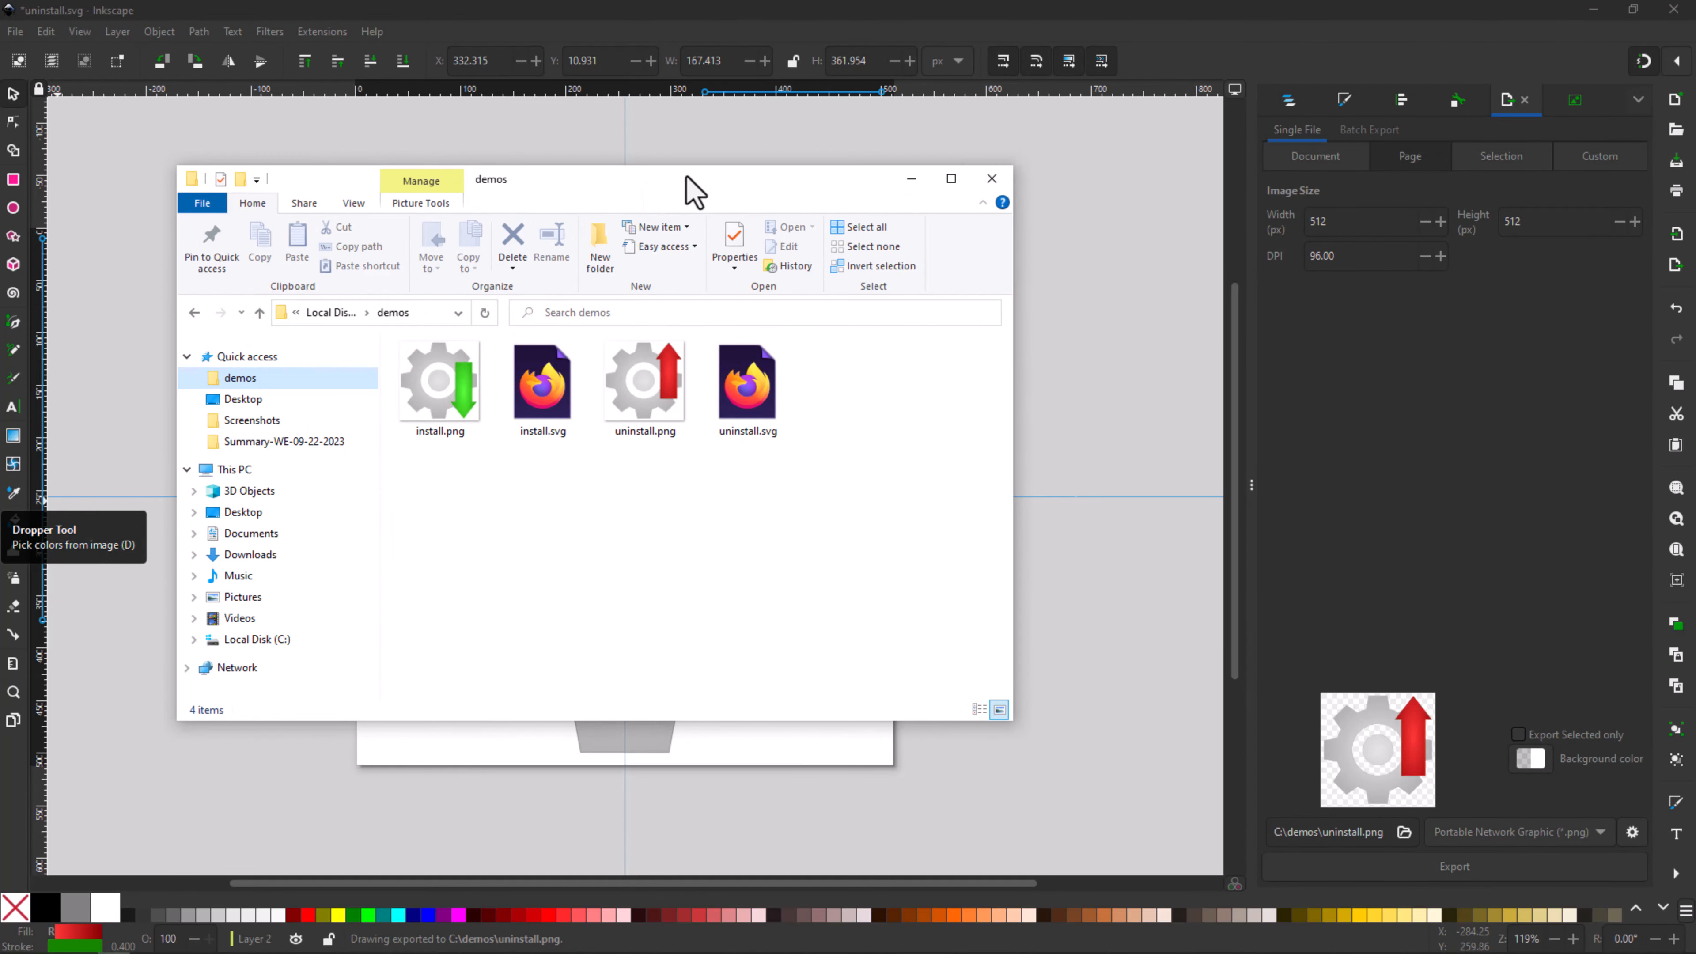
Step: Close Inkscape and save the pending changes to uninstall.svg
left_click(1678, 9)
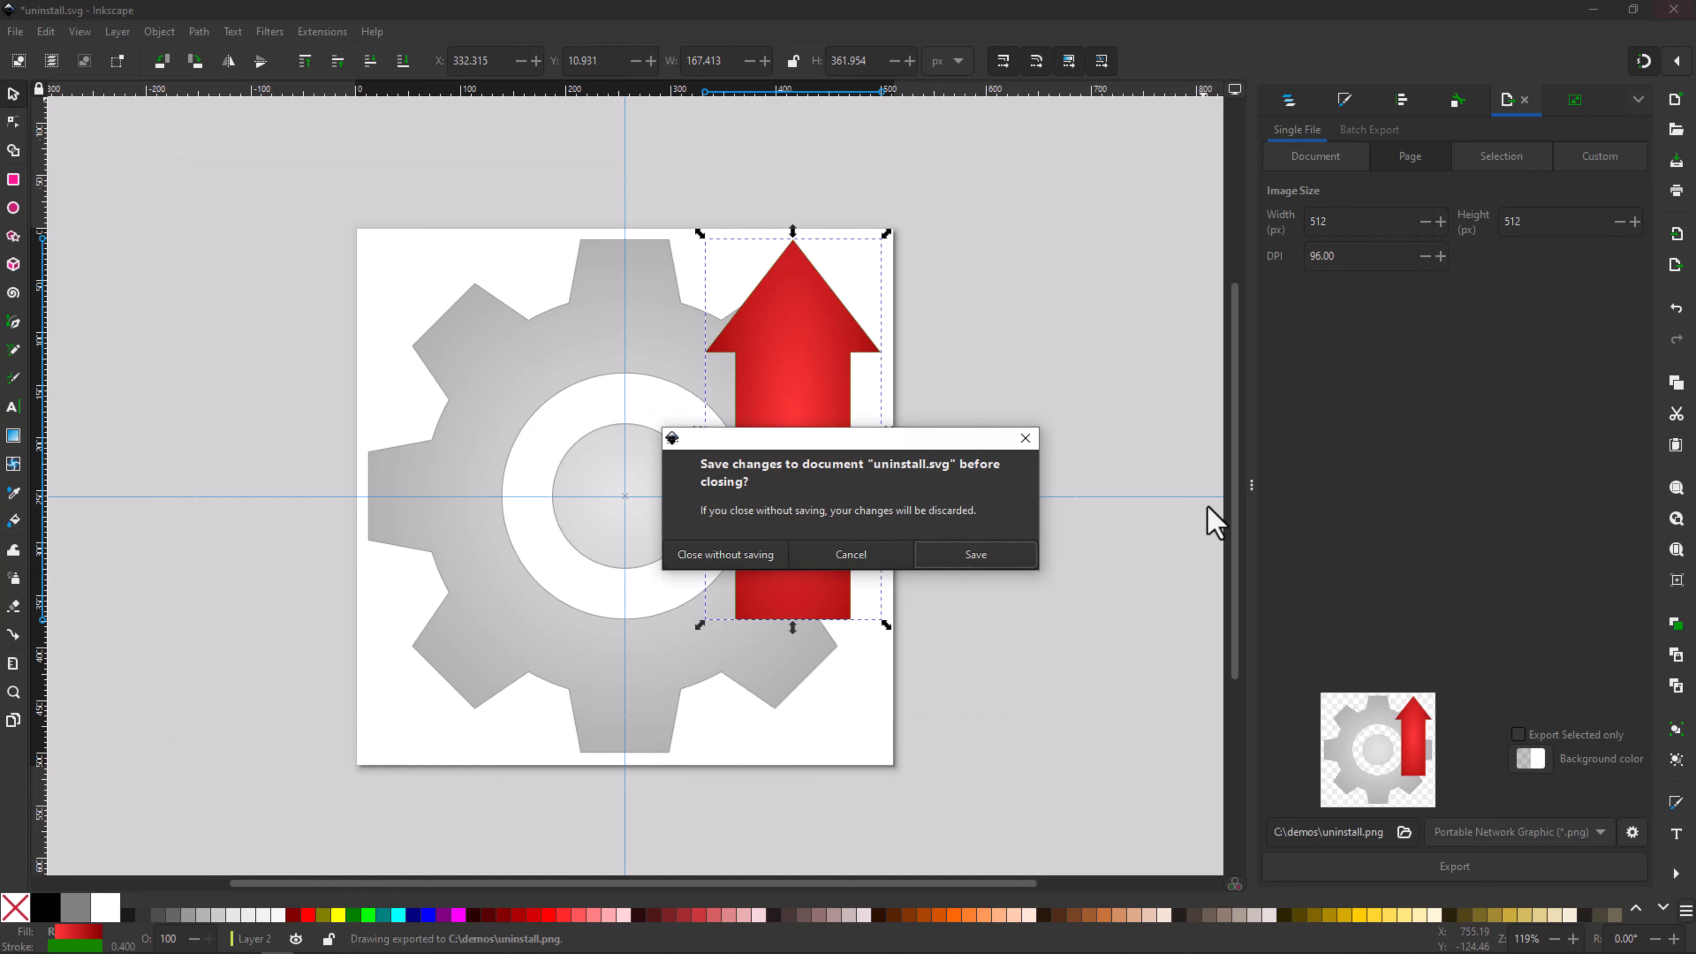
left_click(969, 560)
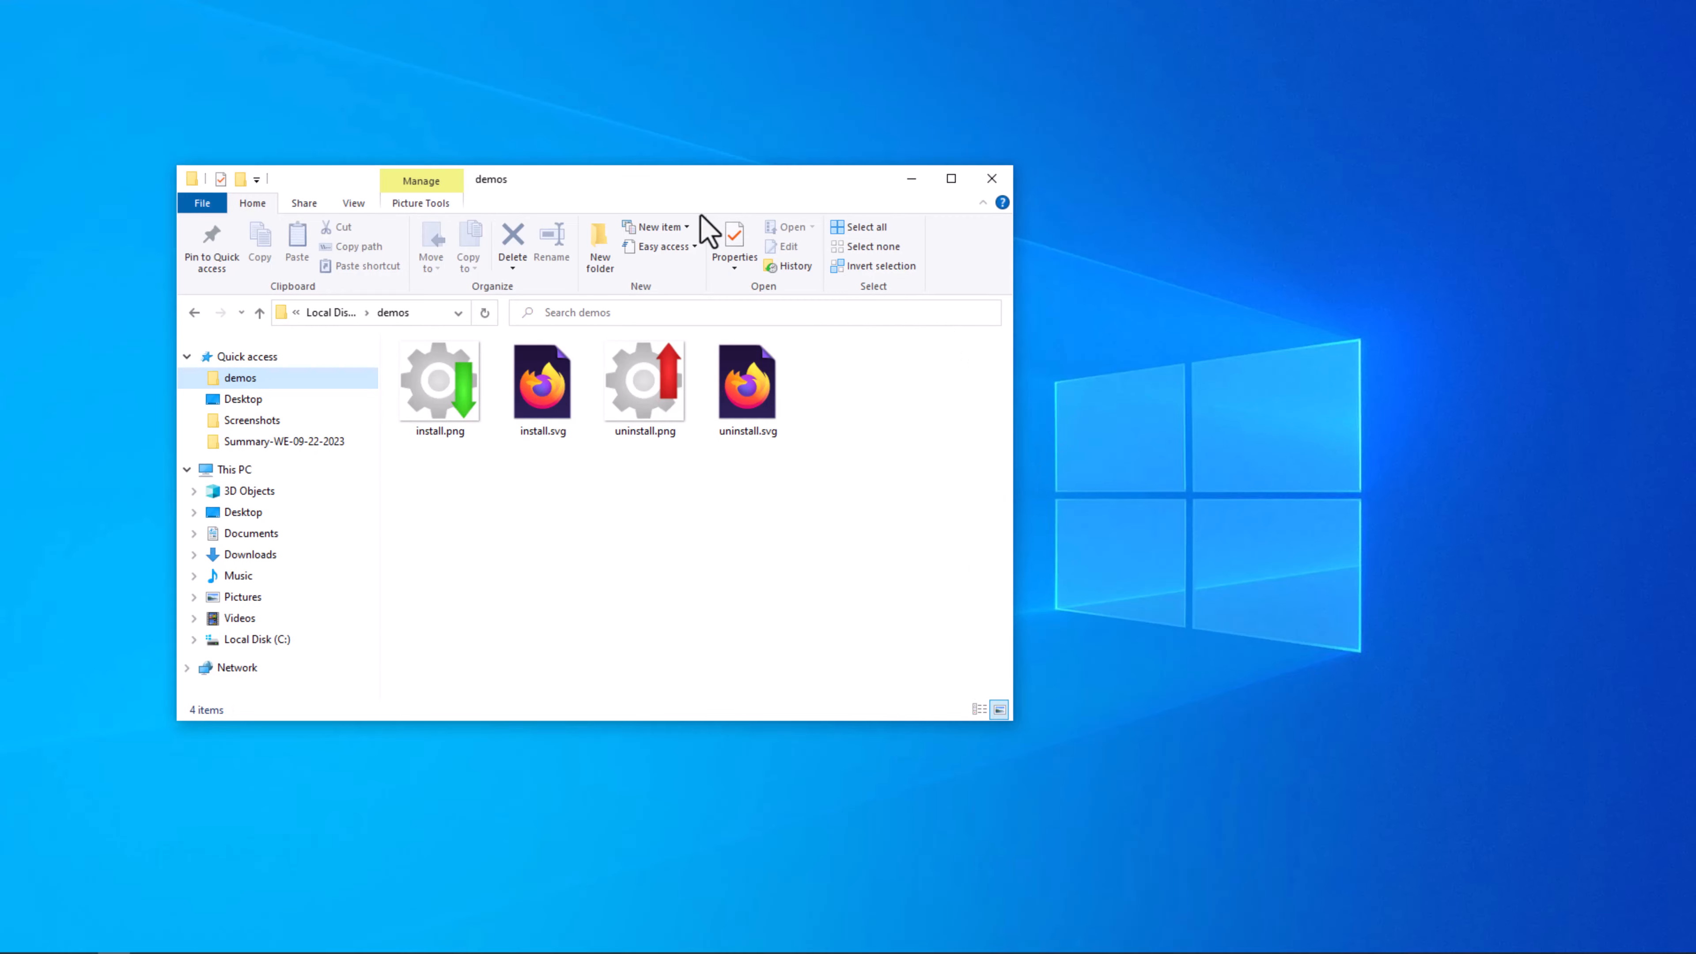
Step: Open install.png from the demos folder in the photo viewer, flip between it and uninstall.png to compare them, and close the viewer
left_click_drag(720, 184, 947, 223)
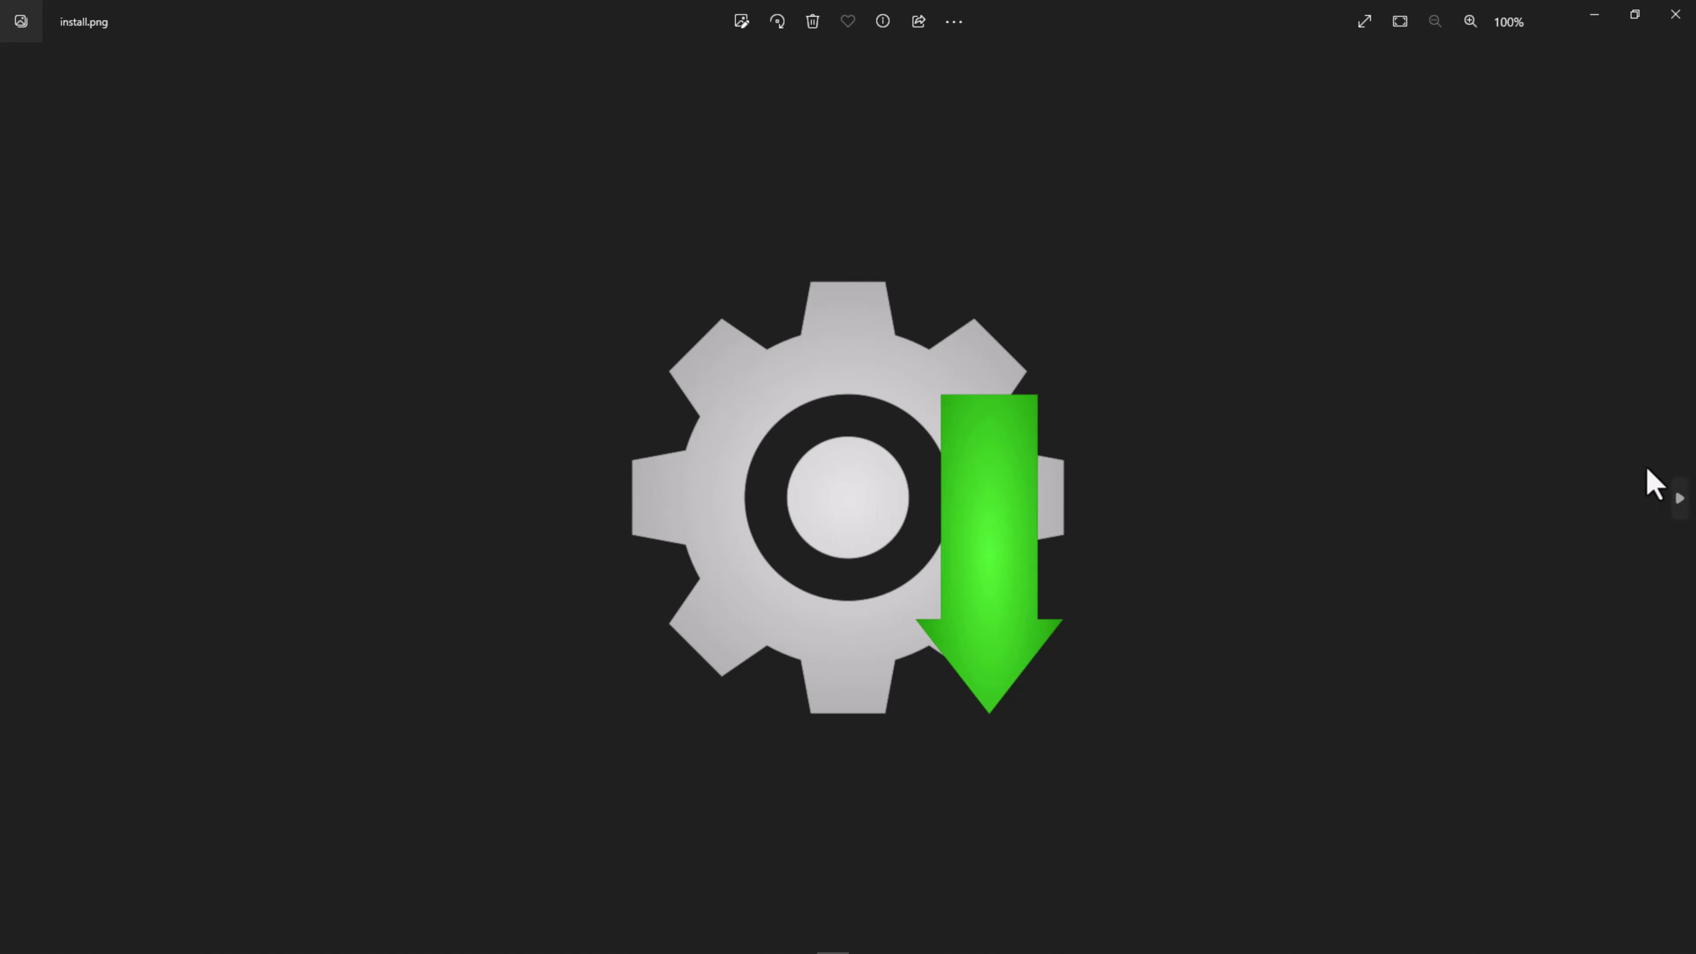
left_click(1680, 500)
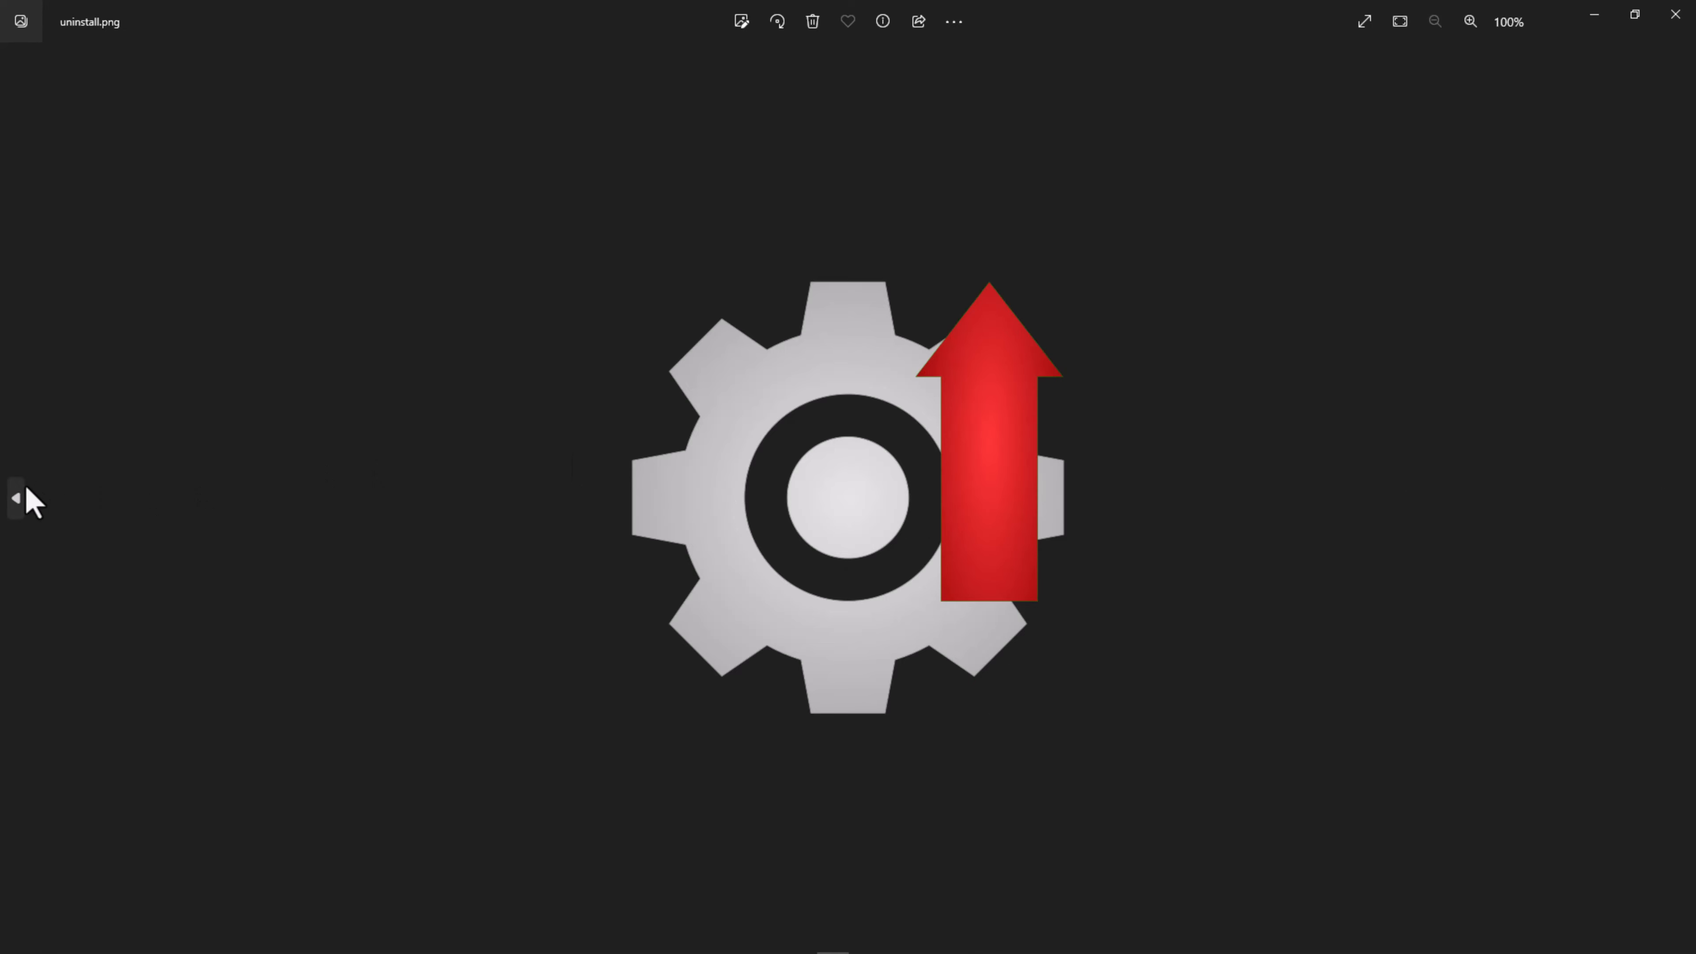
left_click(17, 499)
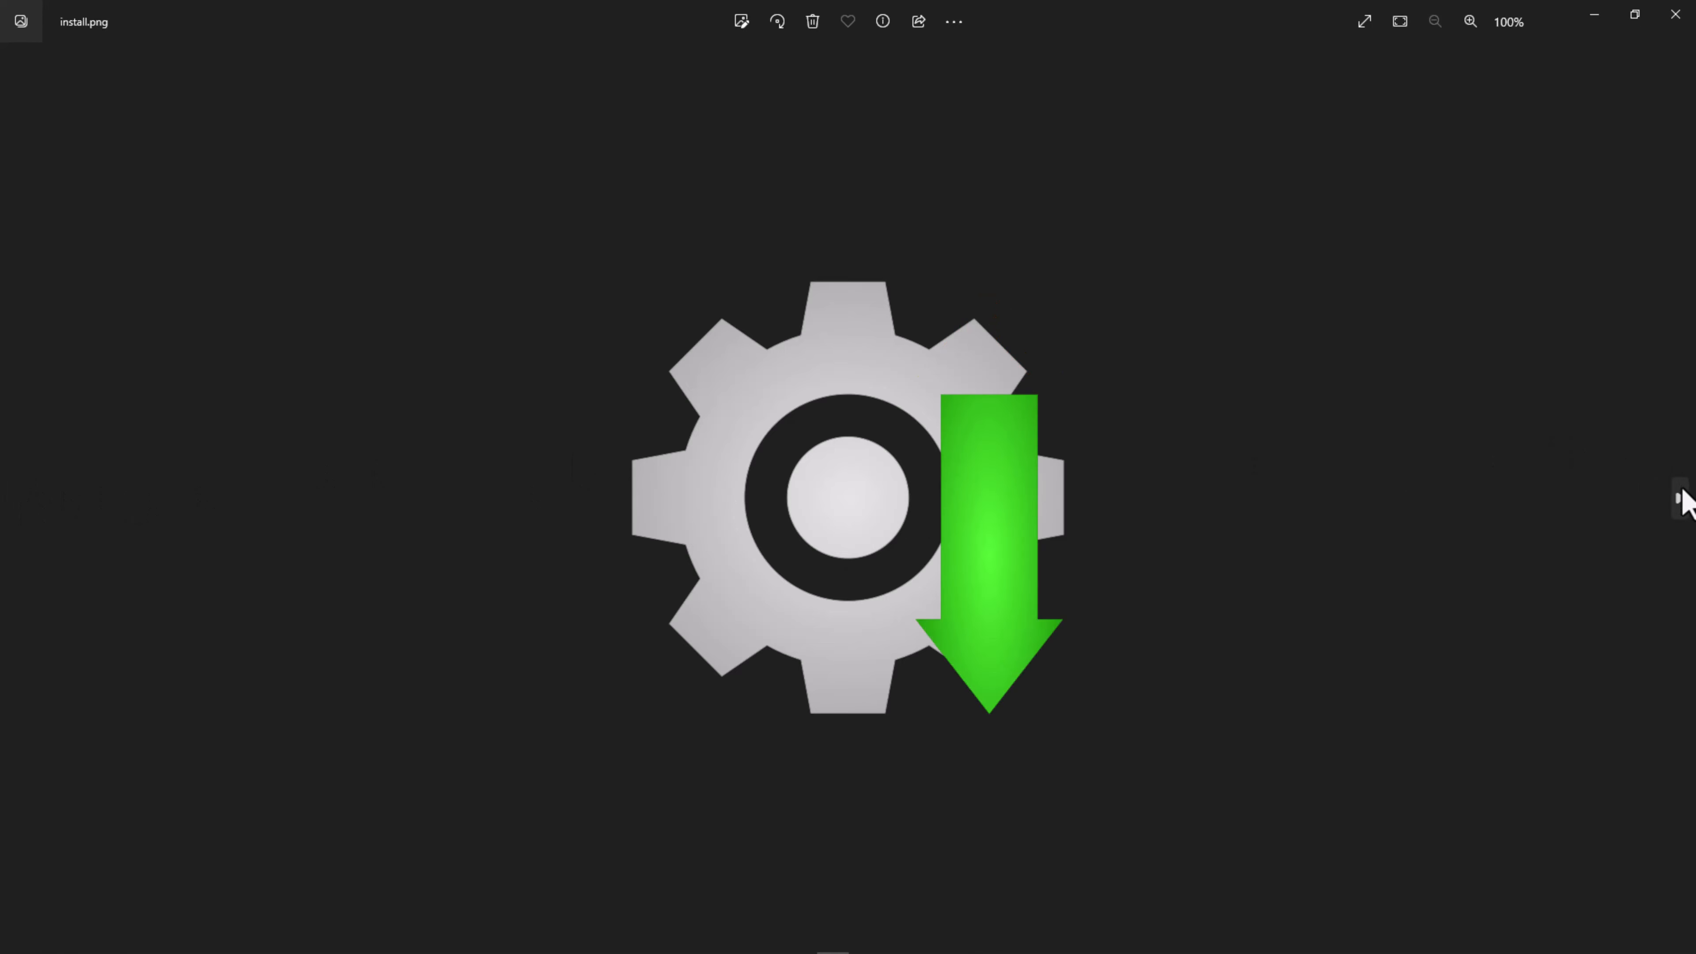
left_click(1682, 494)
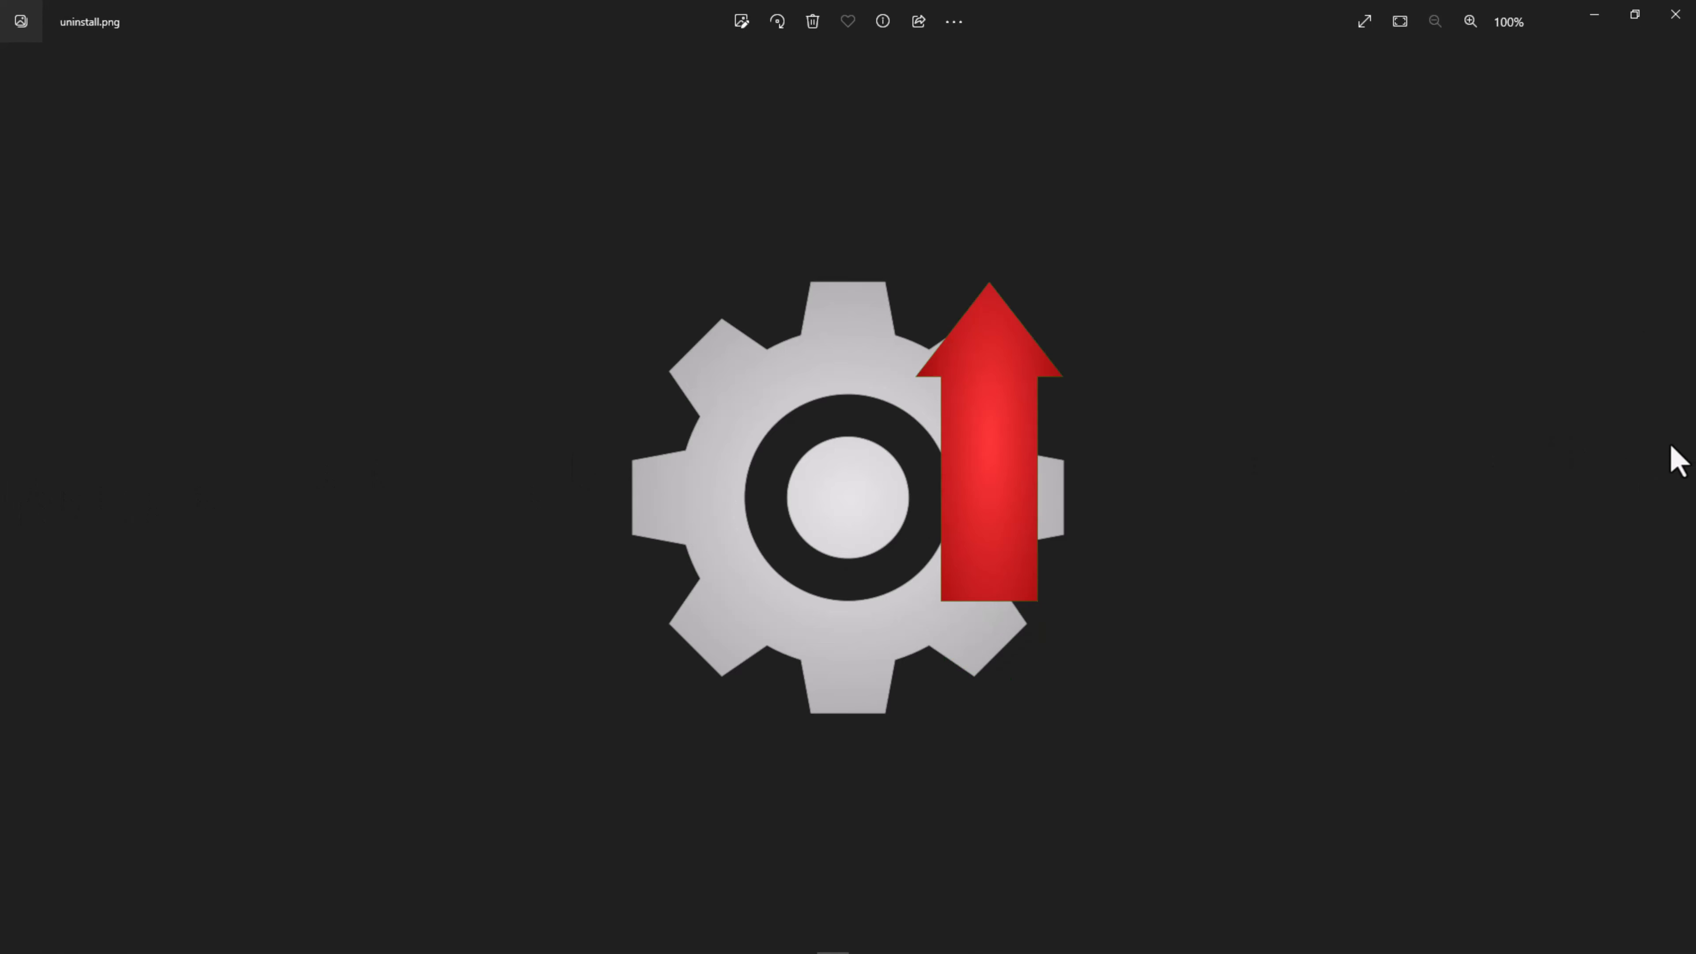
left_click(1670, 16)
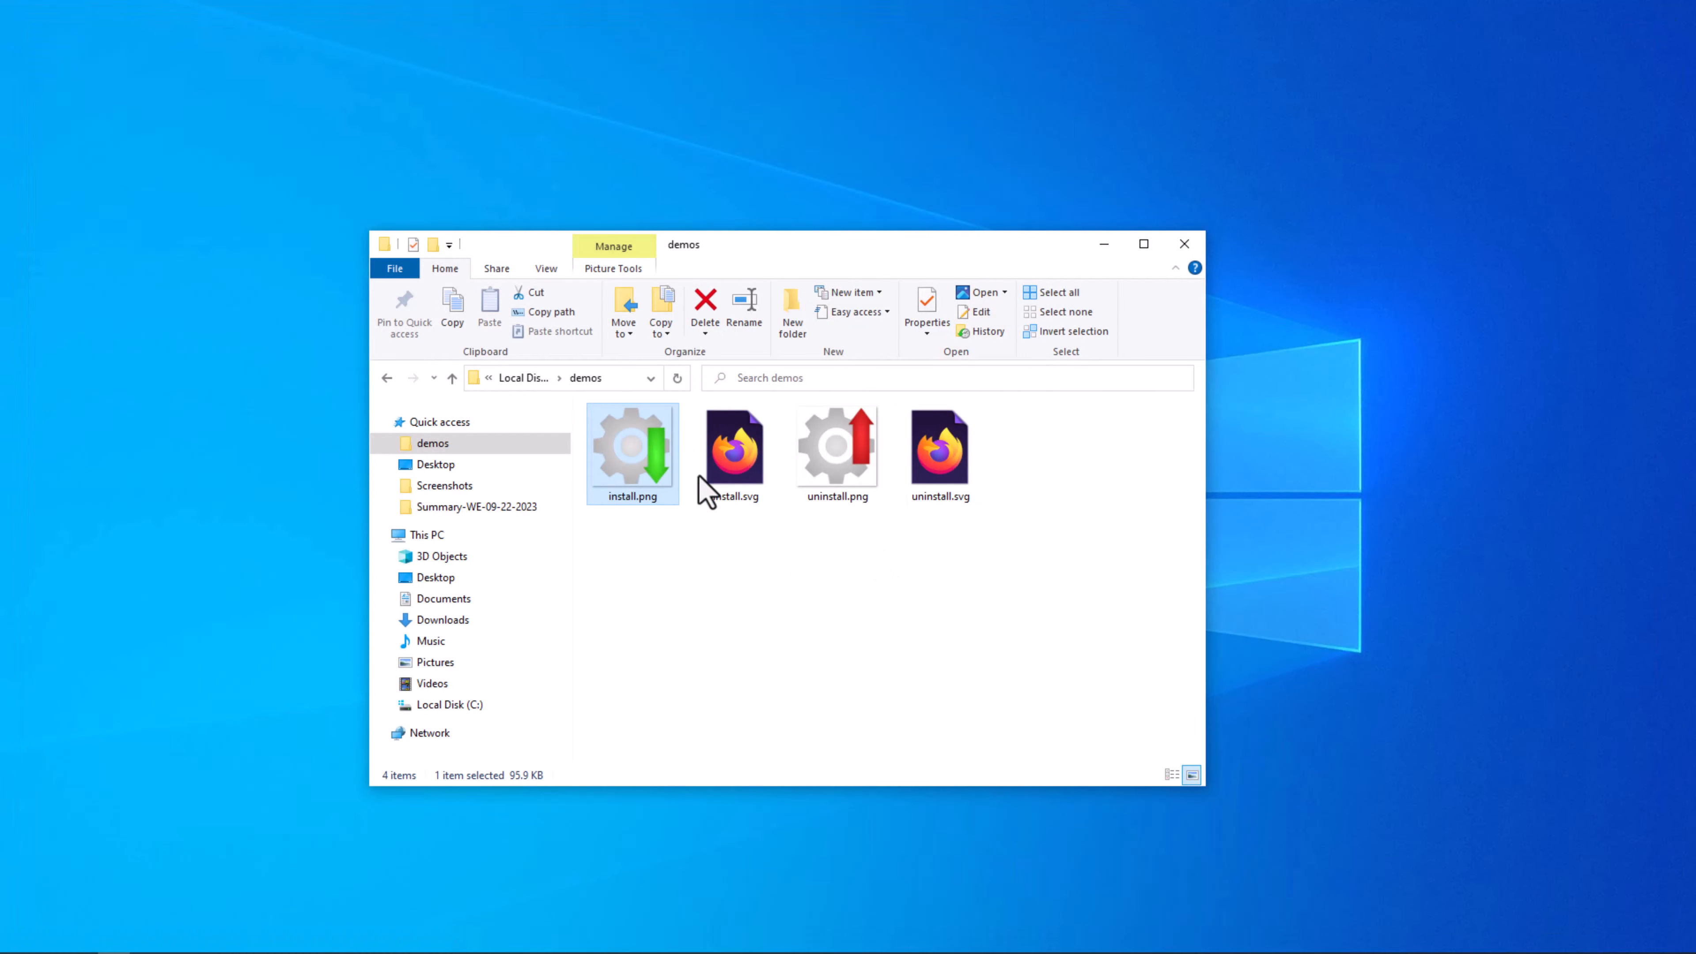
Step: Open install.svg and uninstall.svg from the demos folder in Firefox
right_click(735, 461)
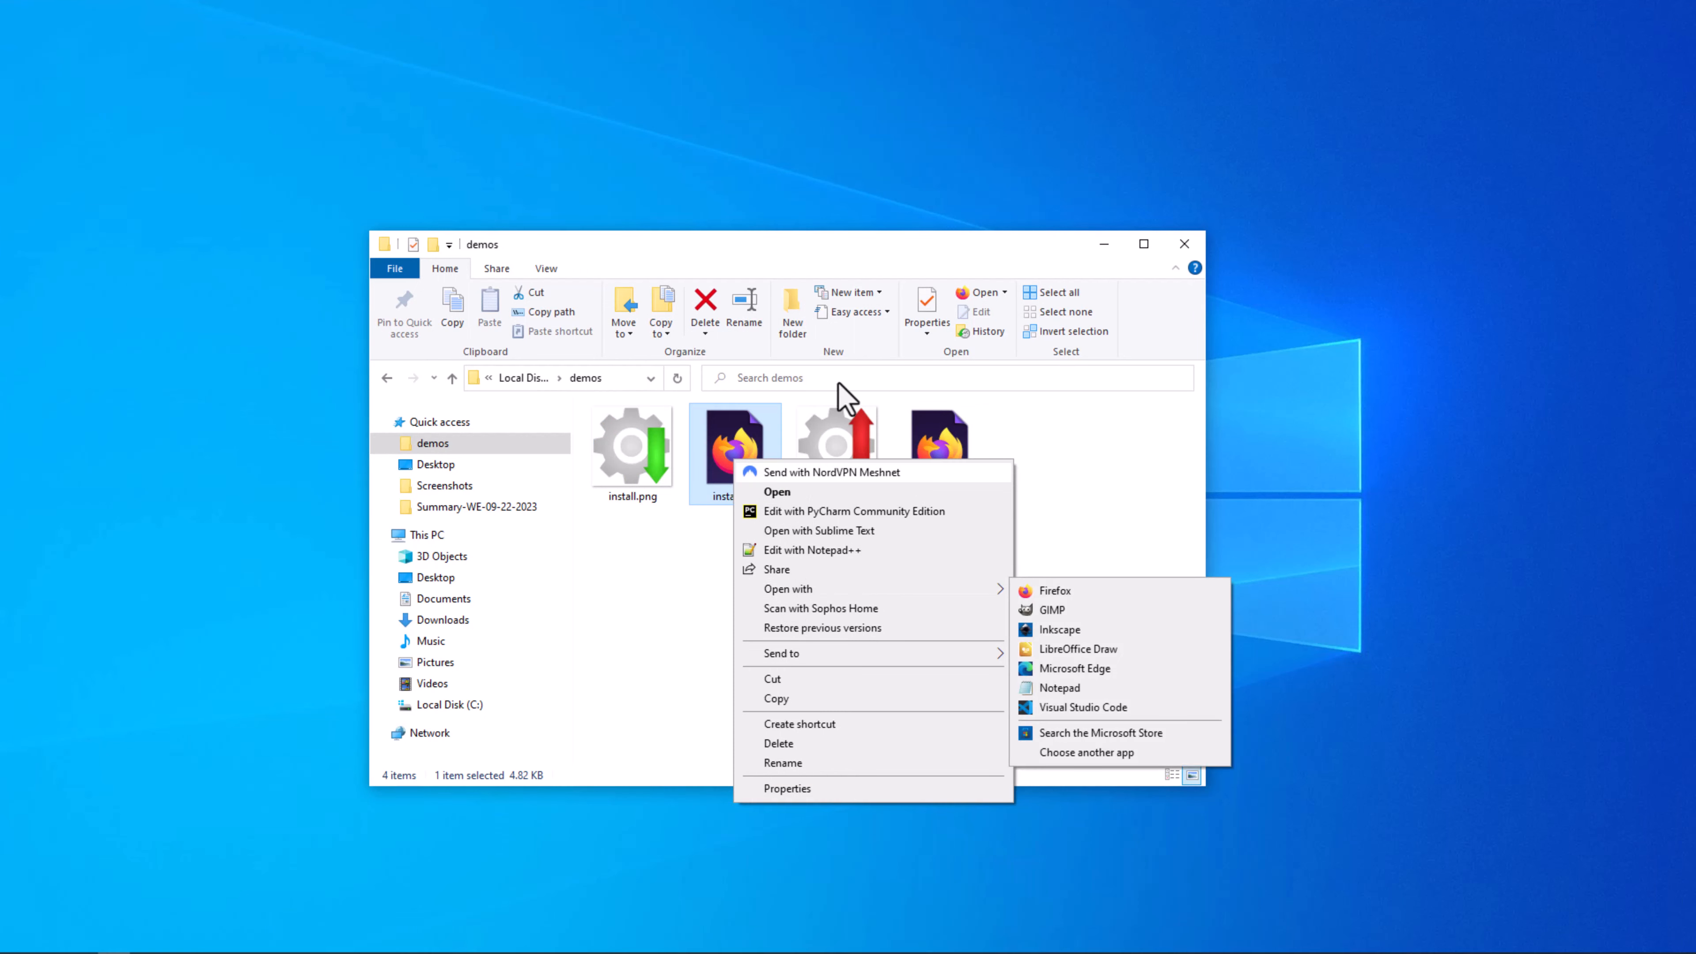
mouse_move(833, 591)
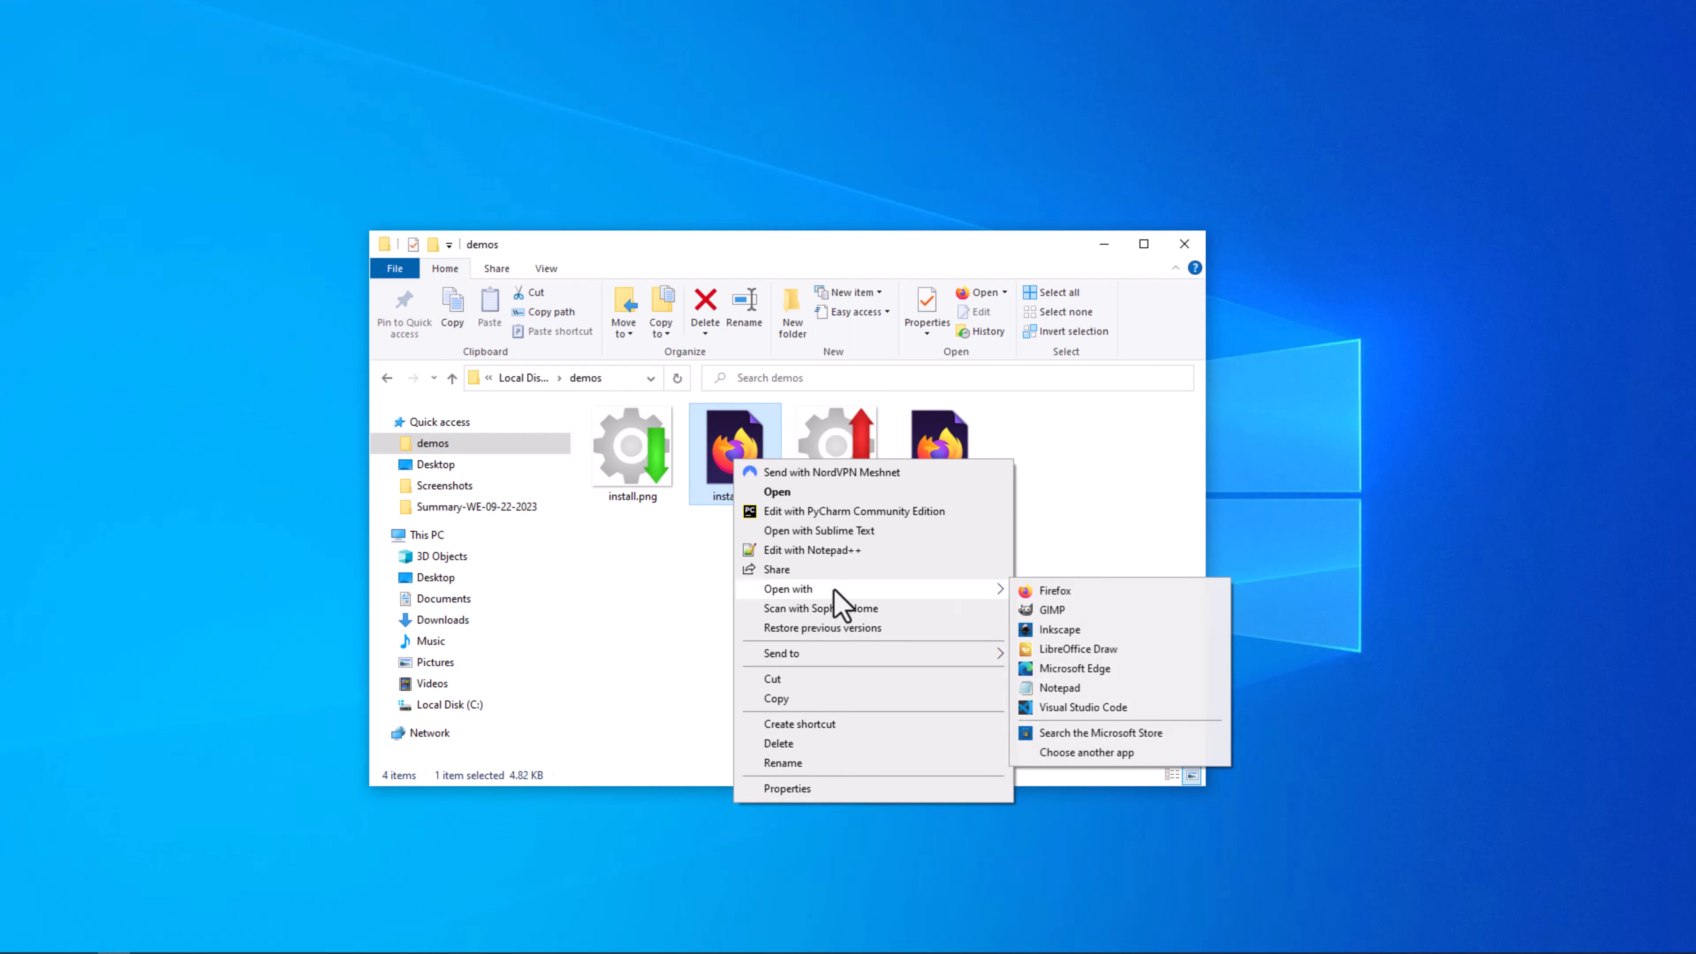
left_click(1045, 591)
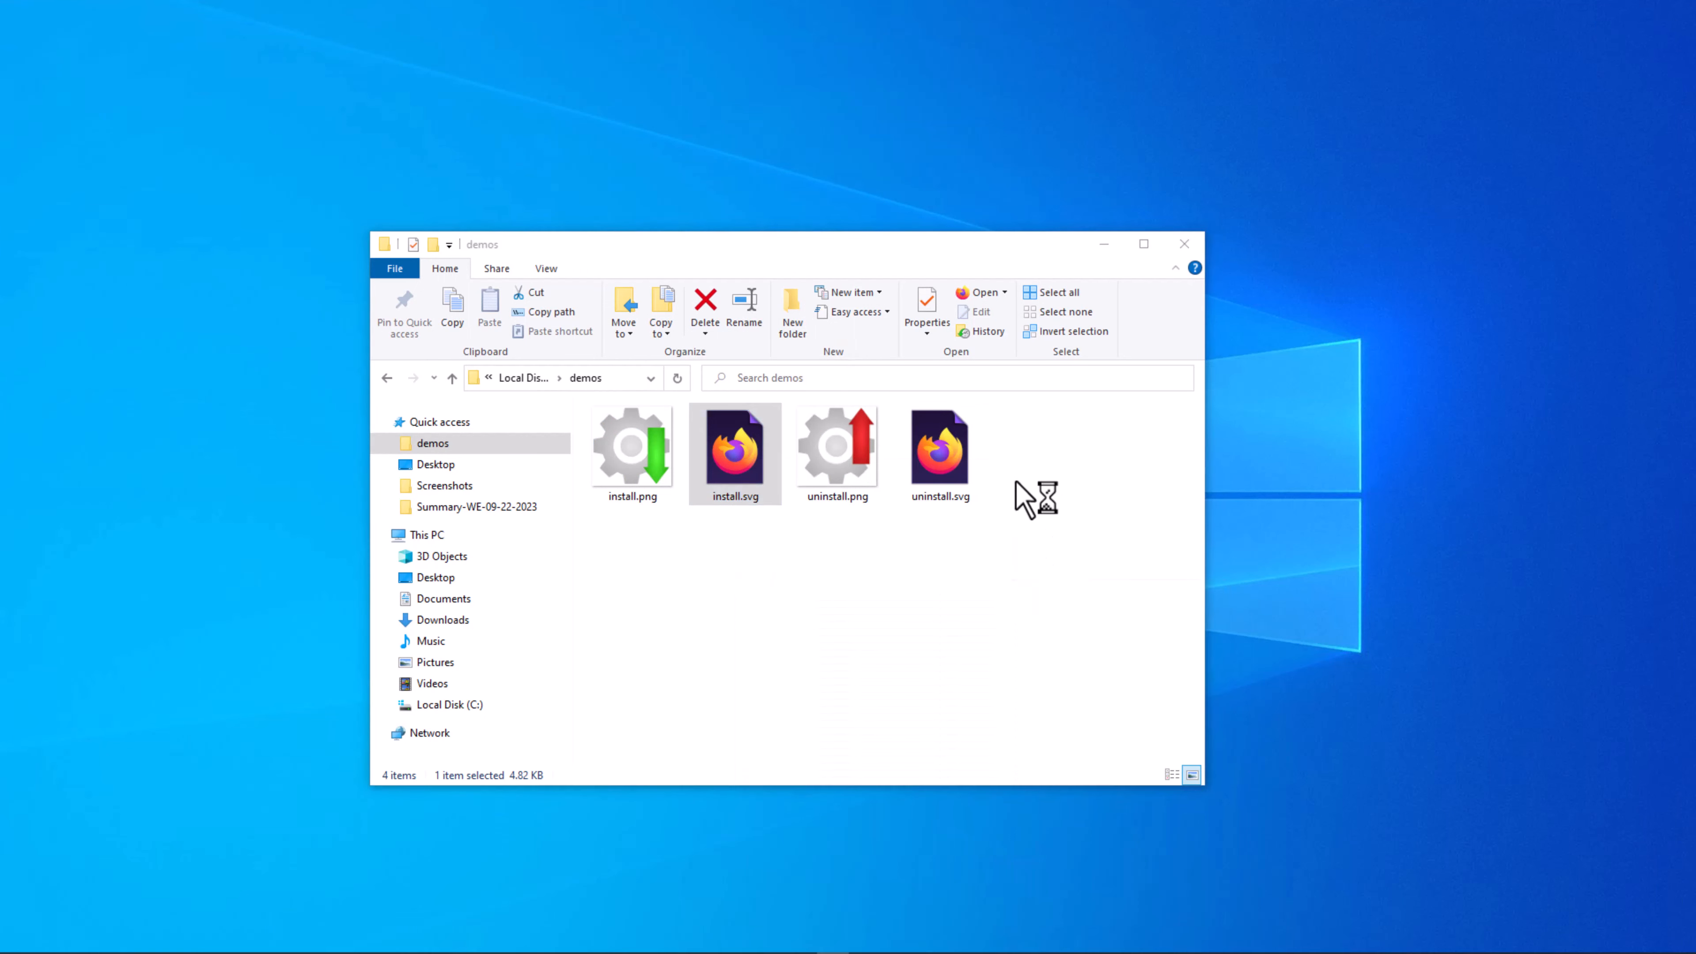
right_click(945, 476)
mouse_move(1037, 603)
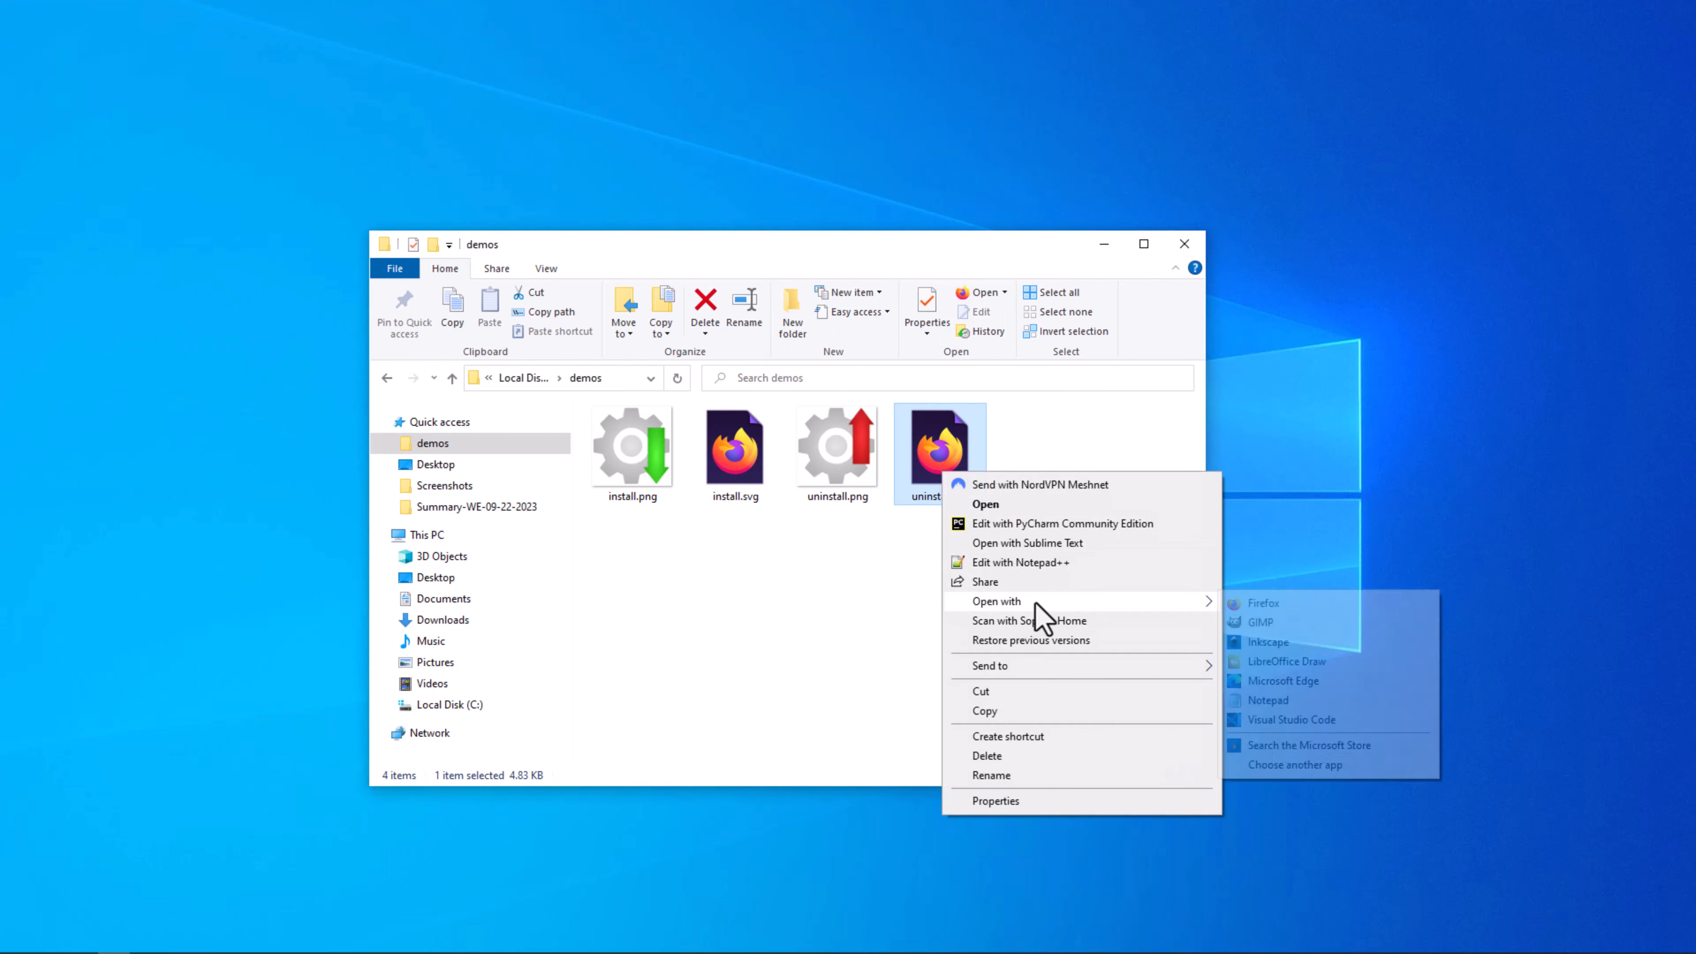
left_click(1262, 603)
Step: Open install.png and uninstall.png from the demos folder in Firefox
right_click(616, 447)
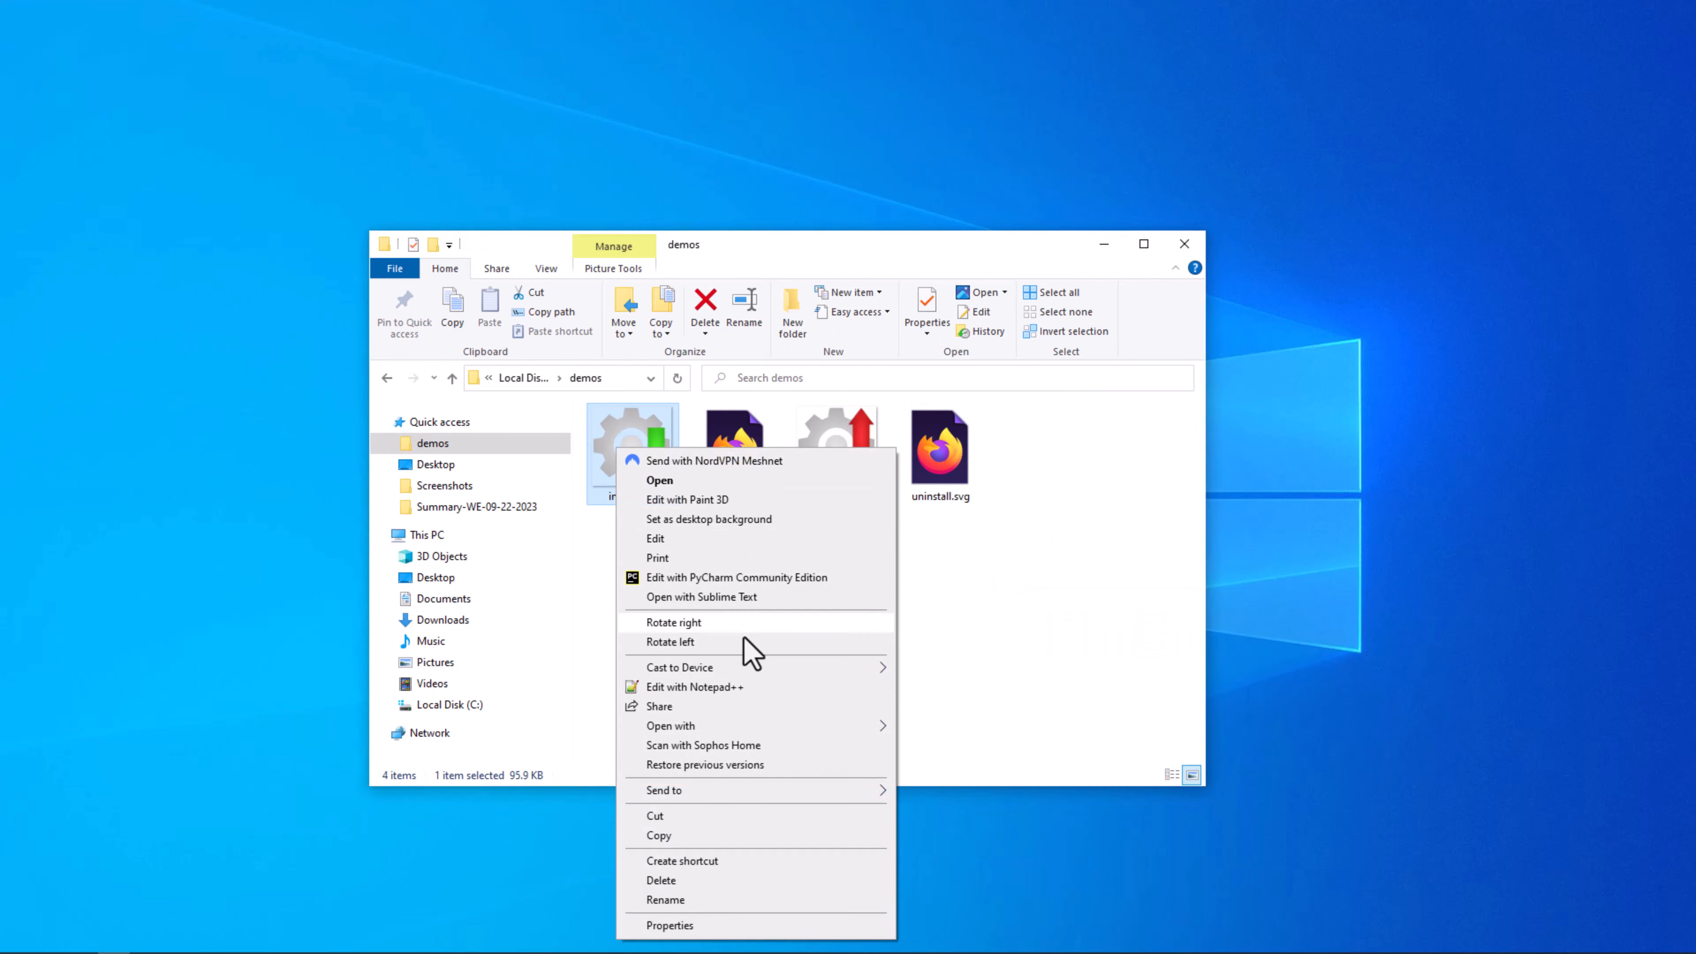
key("Escape")
left_click(853, 479)
right_click(845, 463)
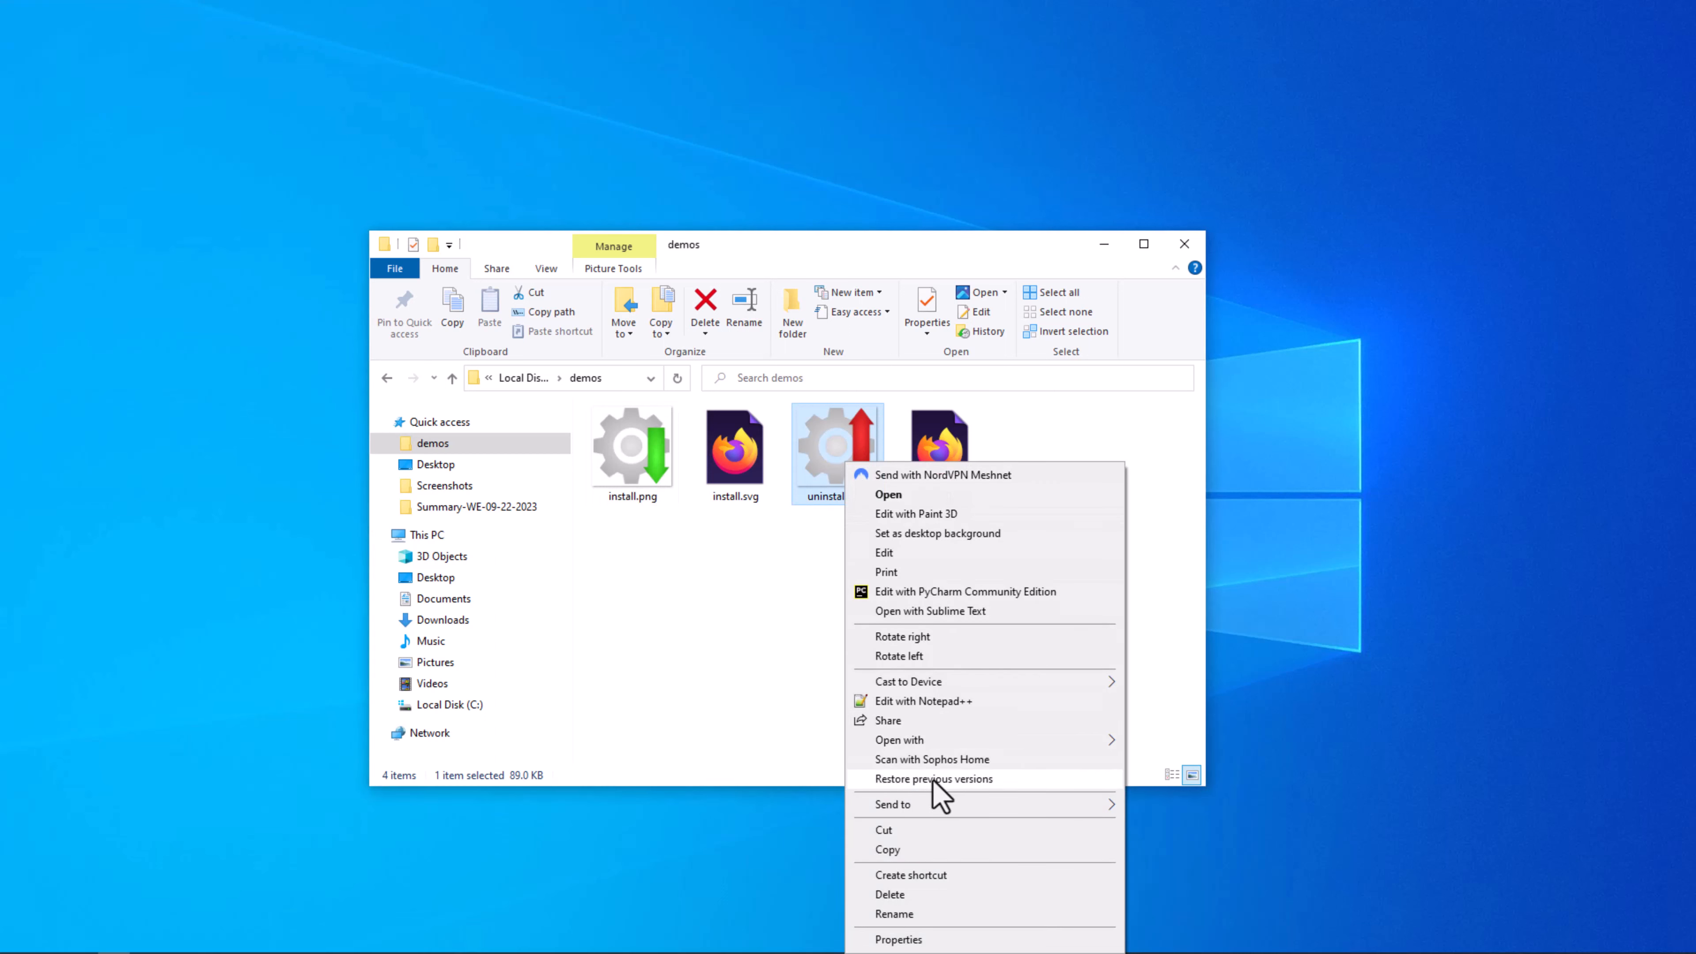
mouse_move(992, 741)
left_click(1146, 742)
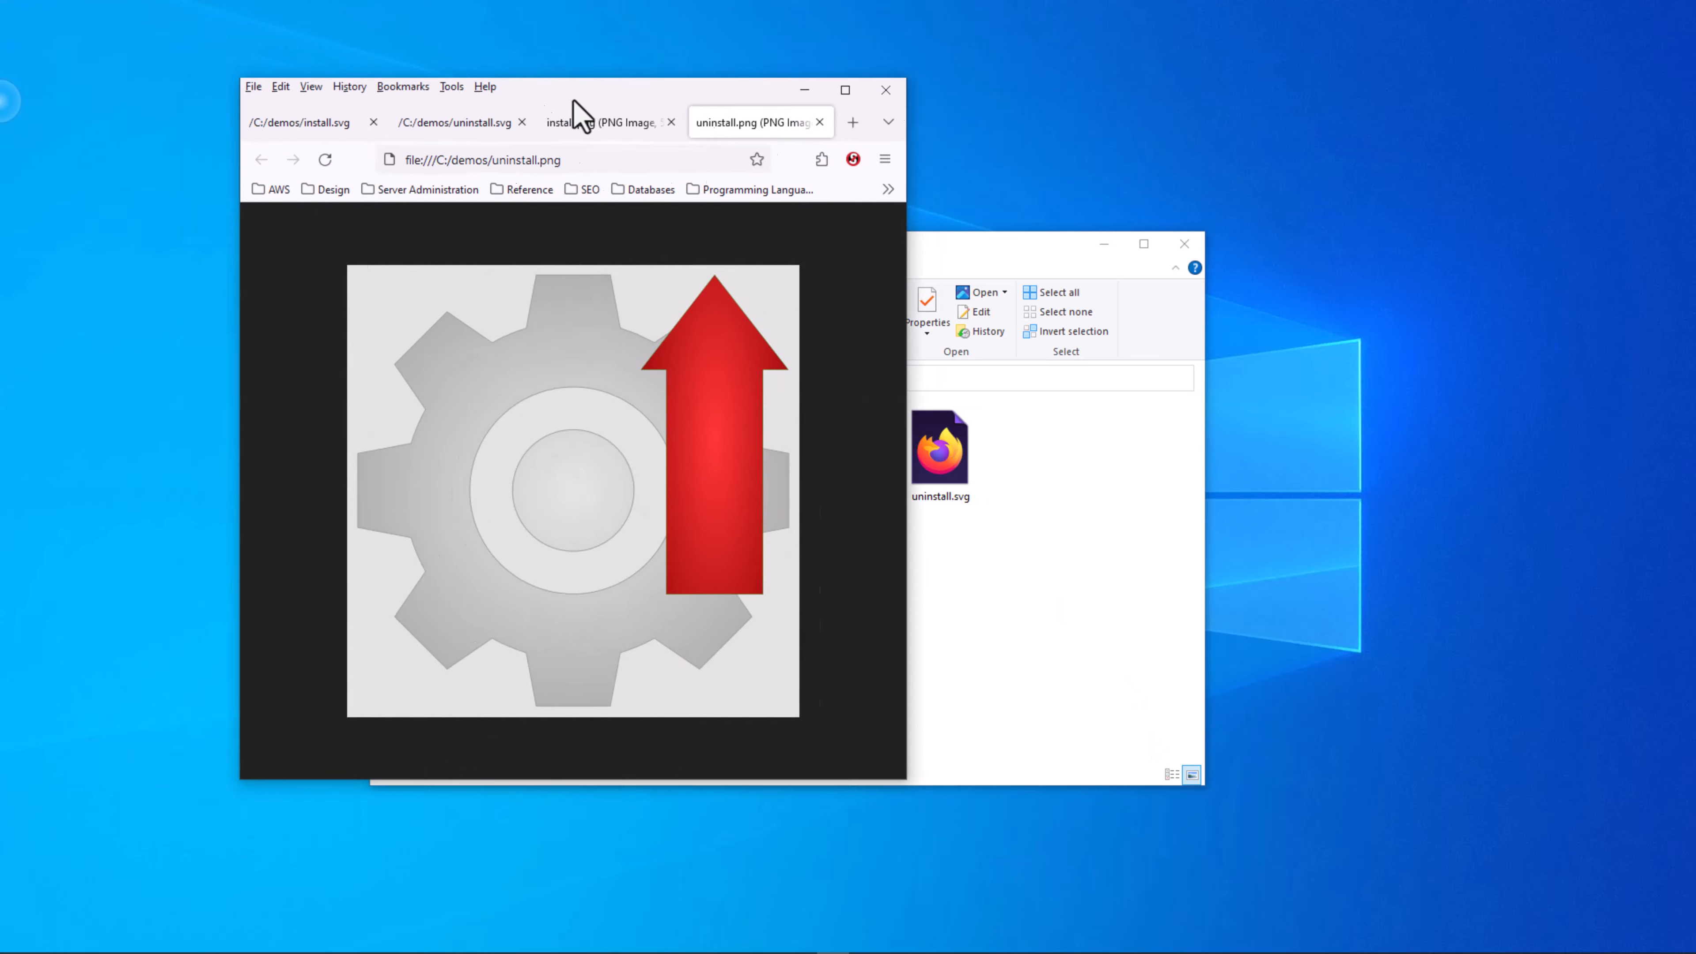
Step: Maximize the Firefox window, compare the install and uninstall icons in their SVG and PNG versions, and close the browser and folder windows
left_click_drag(575, 113, 888, 3)
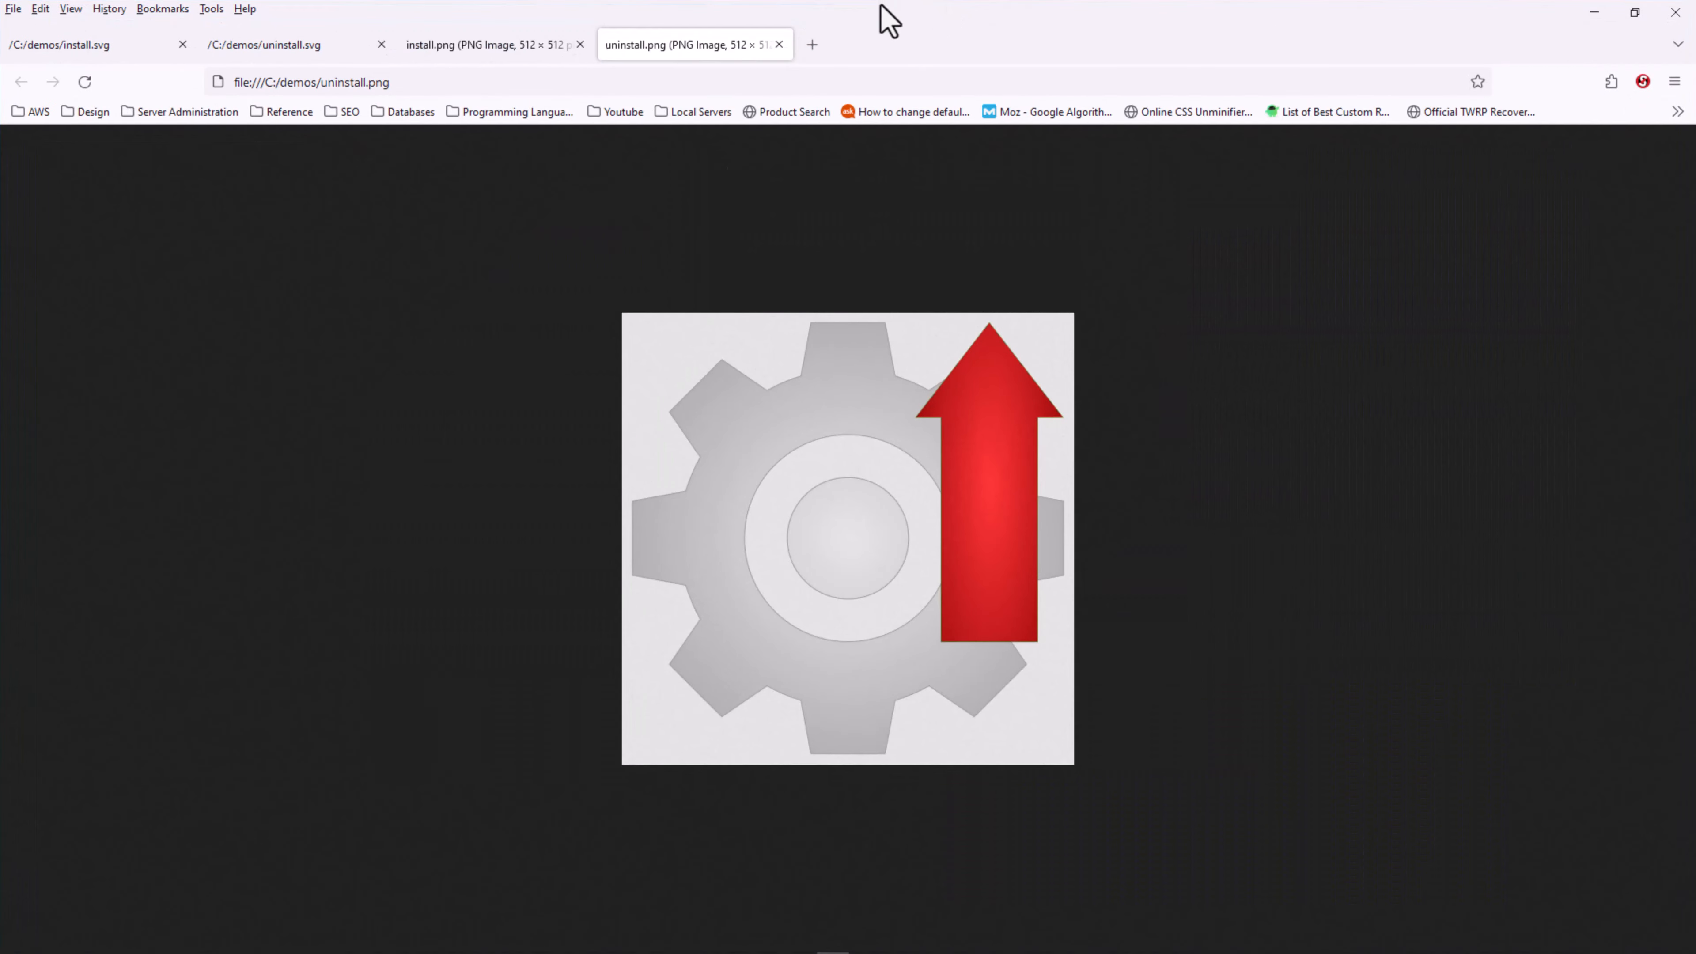
left_click(104, 47)
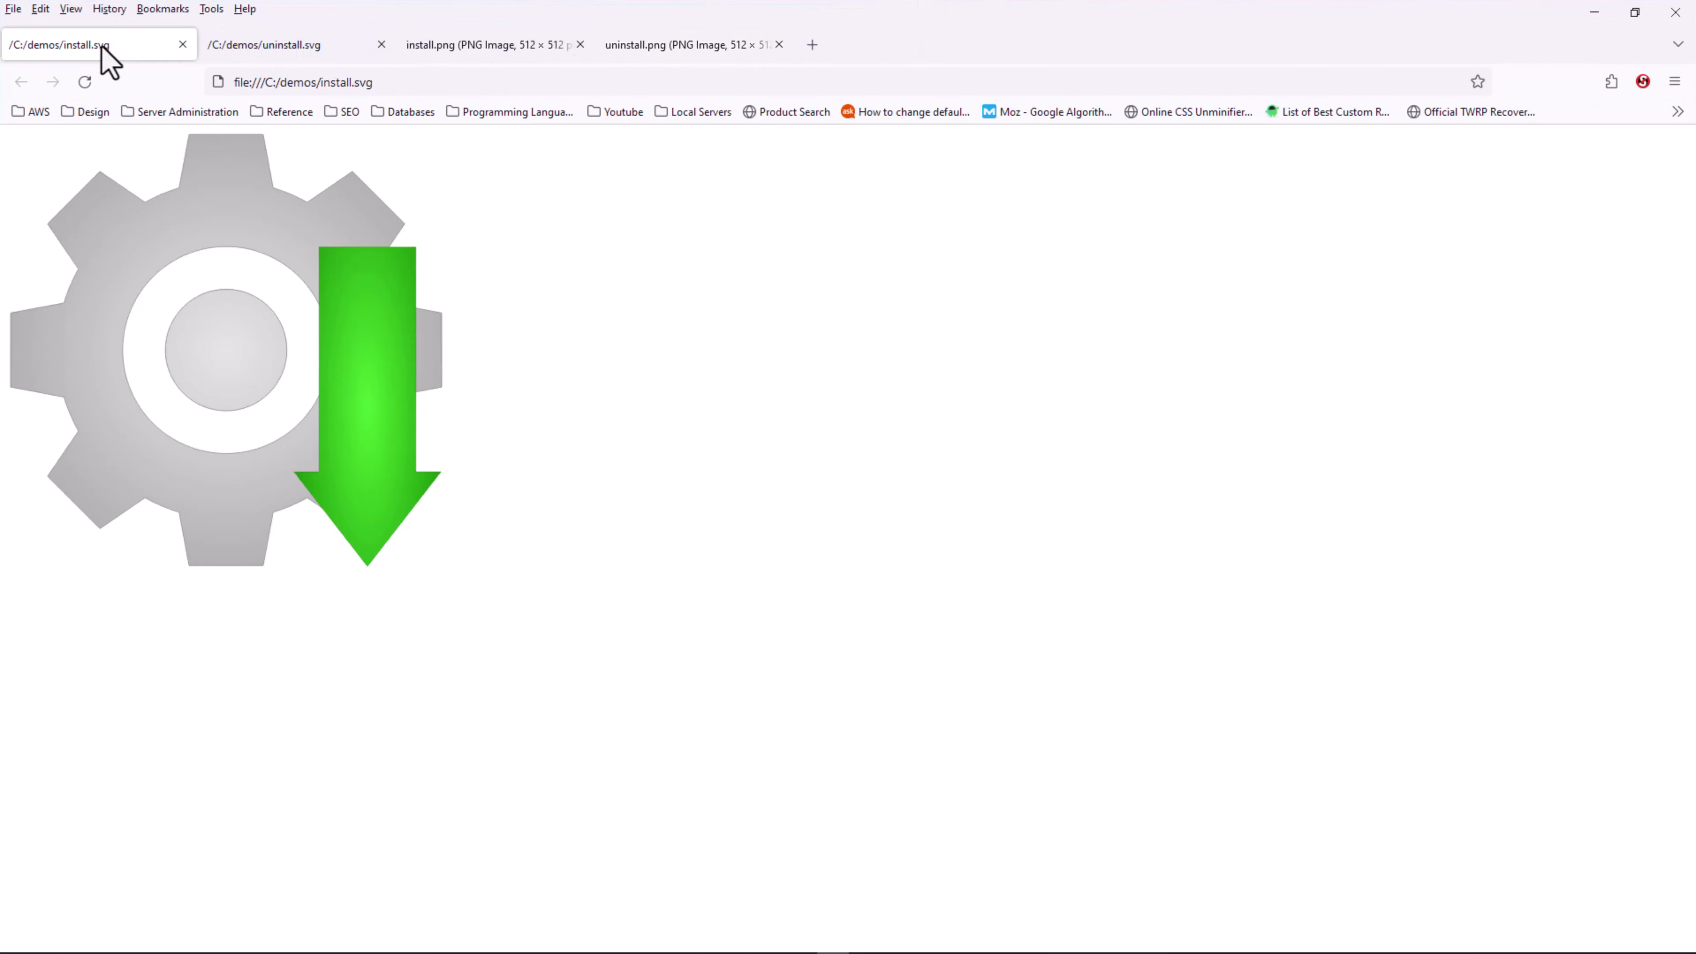
left_click(274, 53)
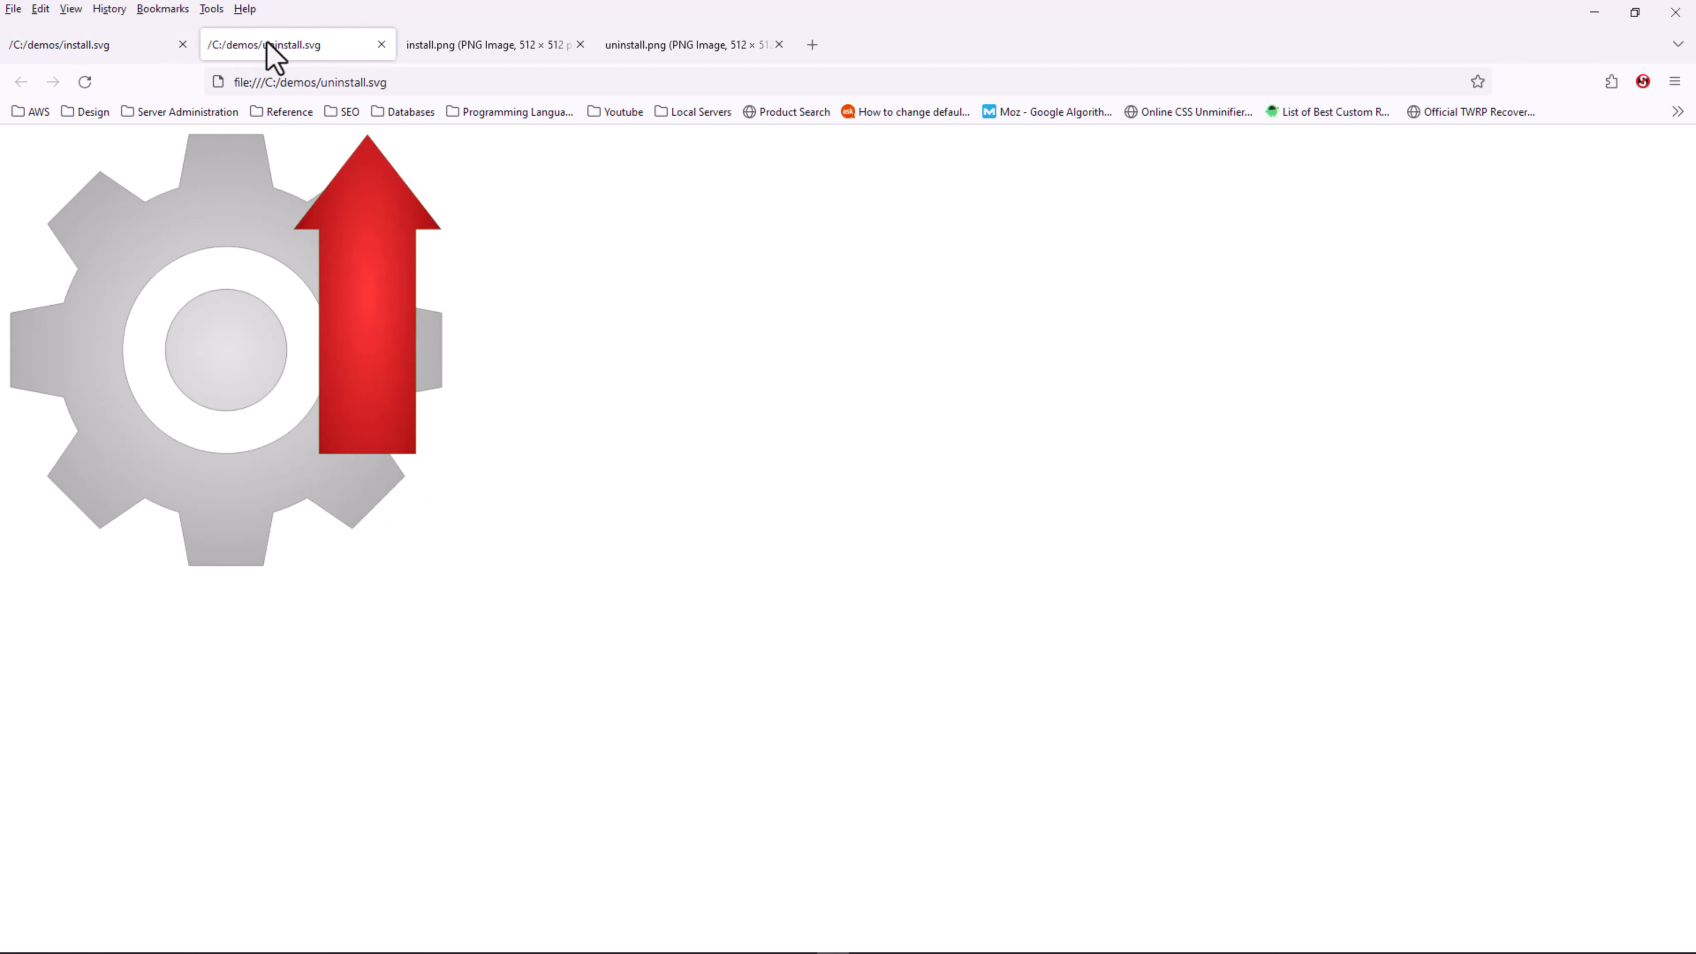
left_click(114, 50)
left_click(288, 50)
left_click(508, 48)
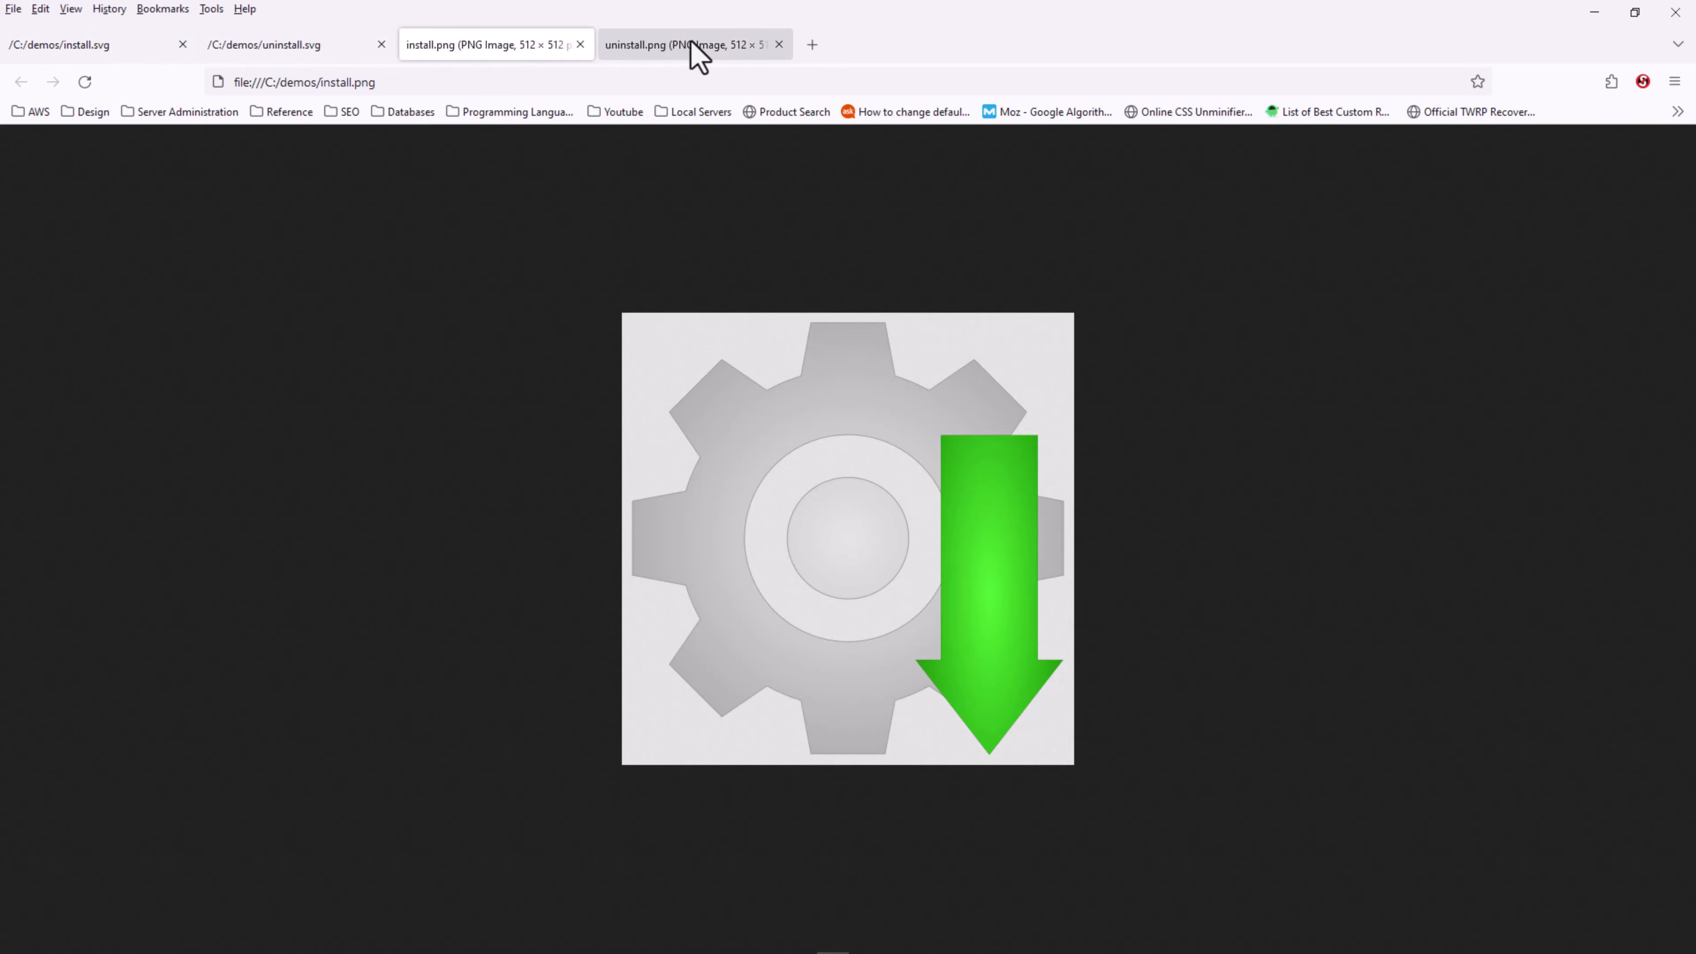
left_click(693, 47)
left_click(485, 44)
left_click(668, 44)
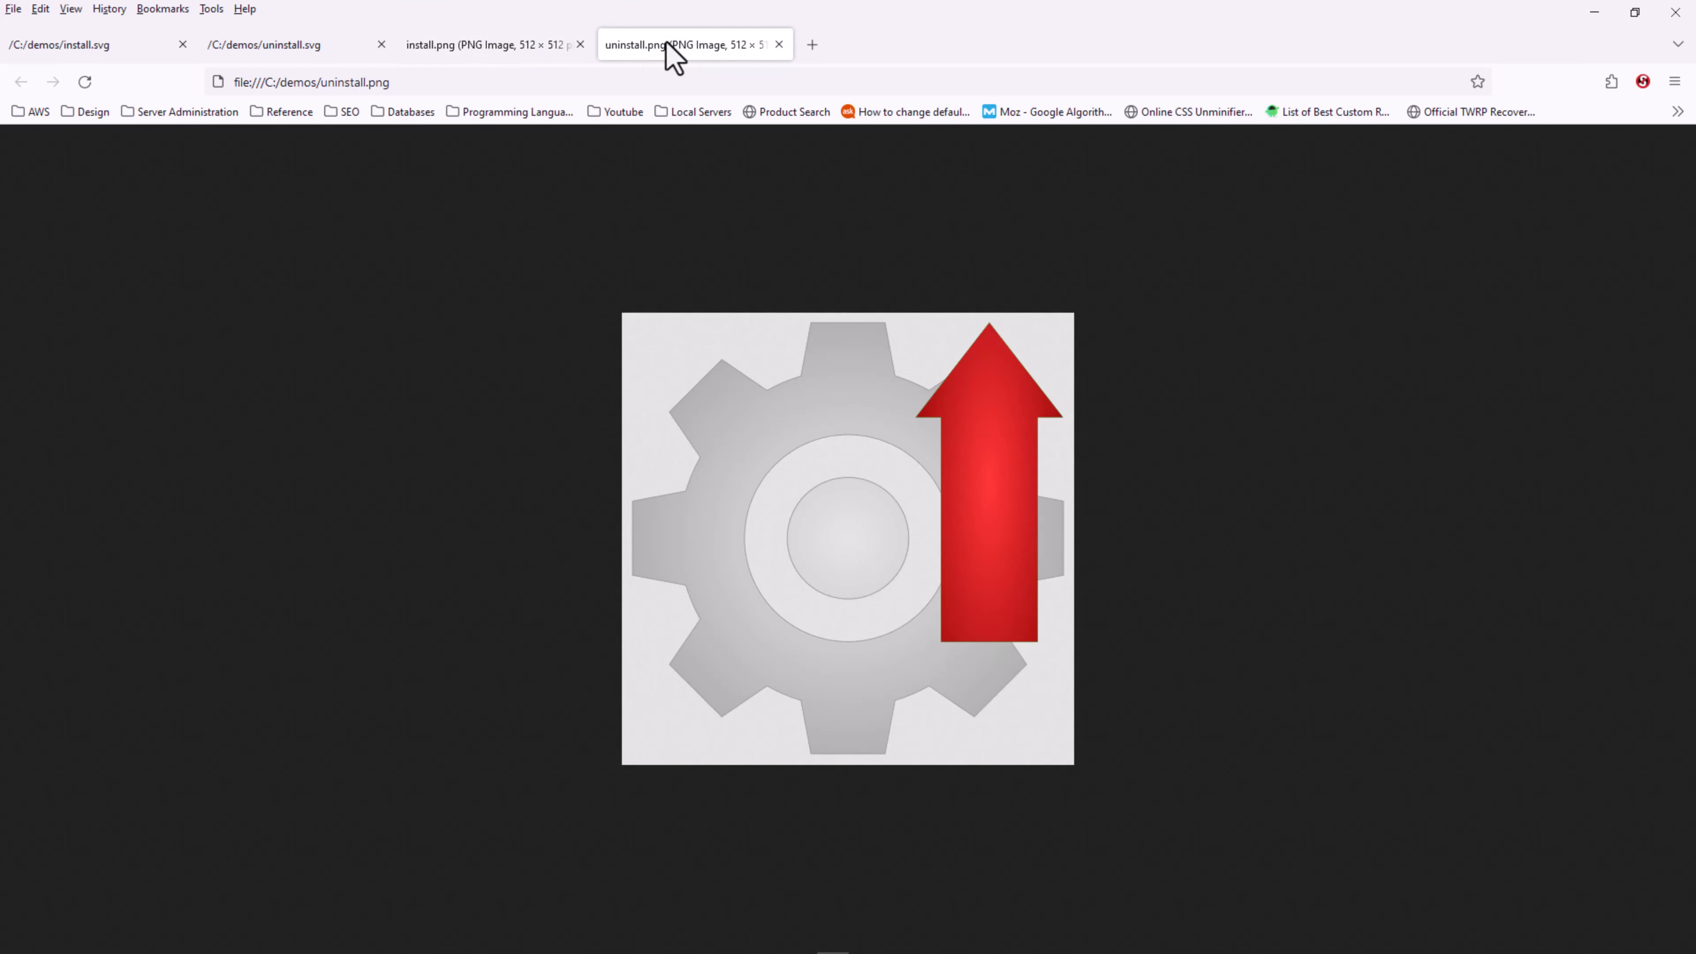
left_click(1675, 12)
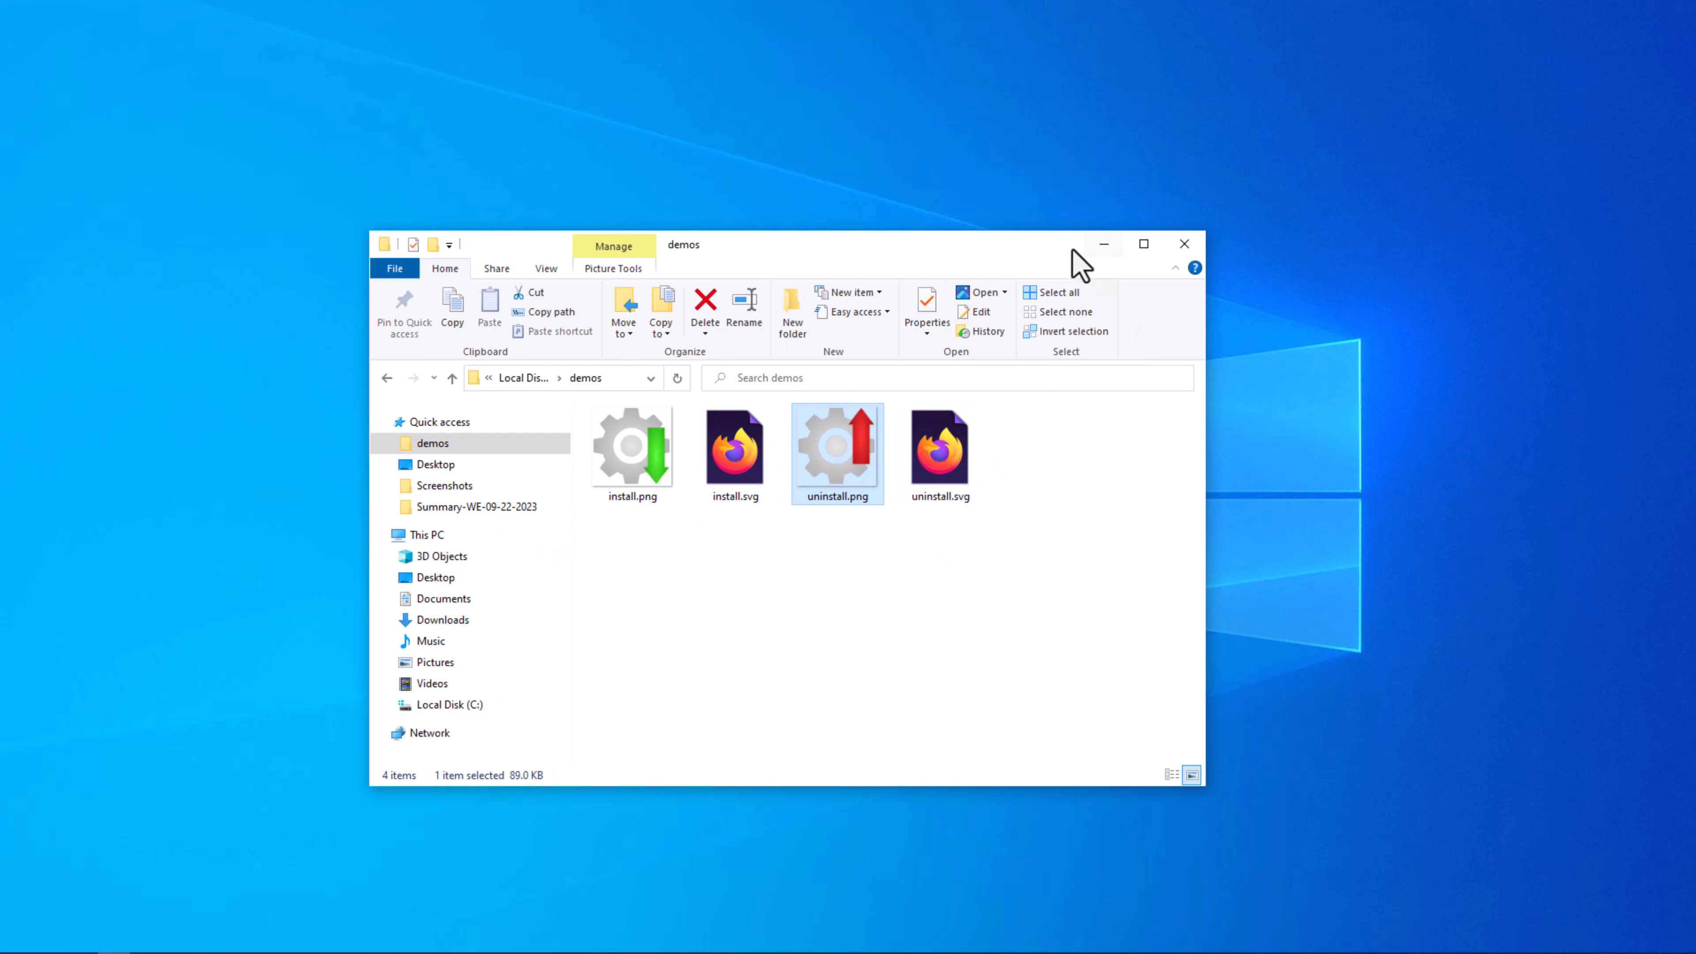
left_click_drag(1049, 257, 1028, 256)
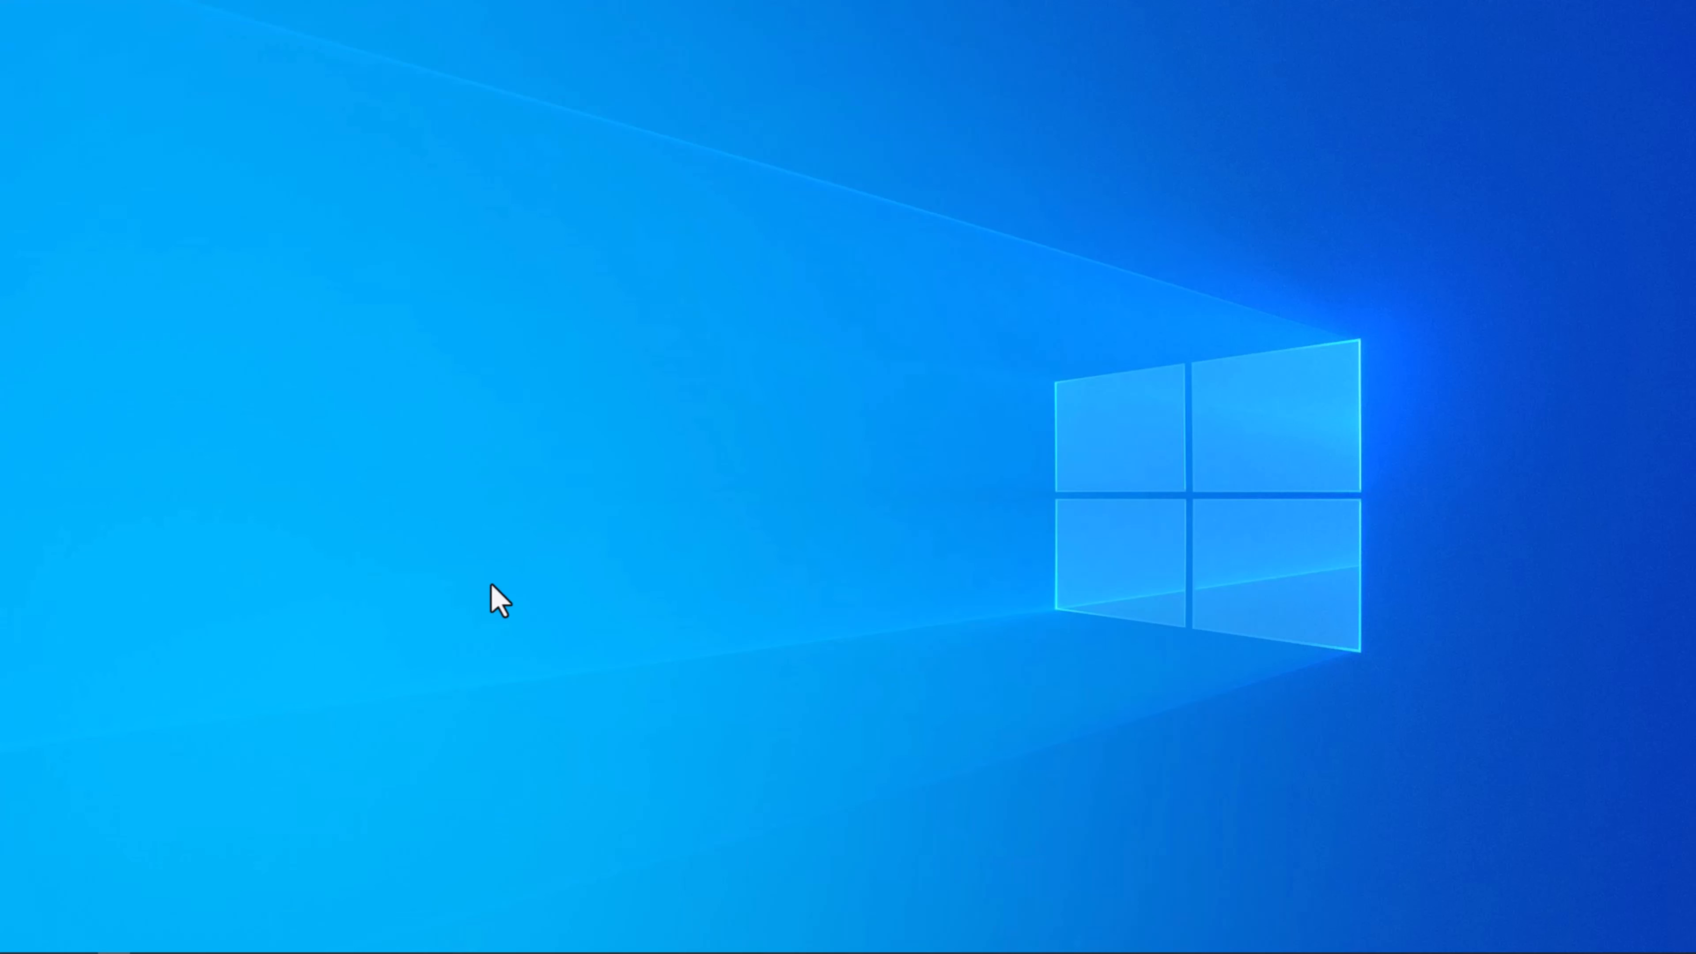